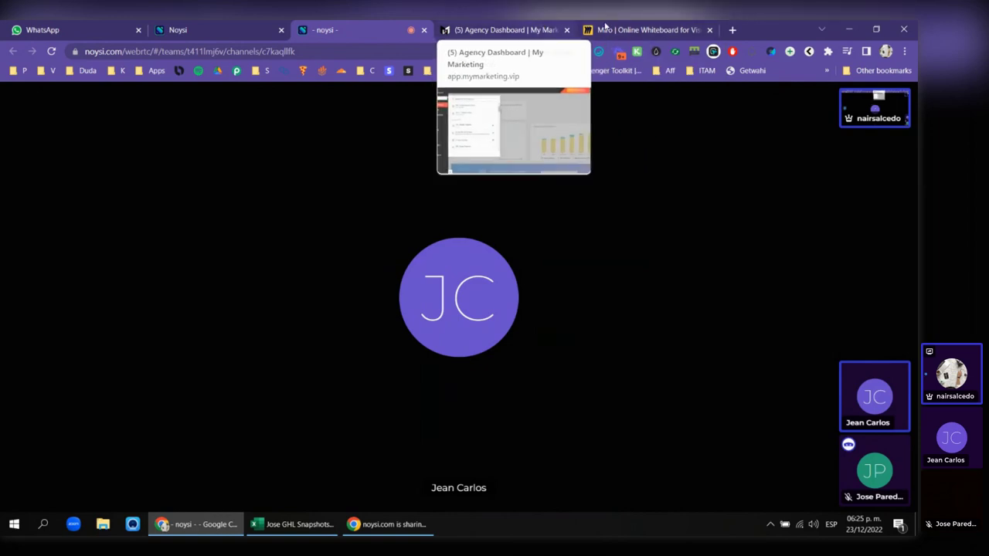
- Switch the shared screen from the Noysi video call to the Miro dashboard
left_click(641, 29)
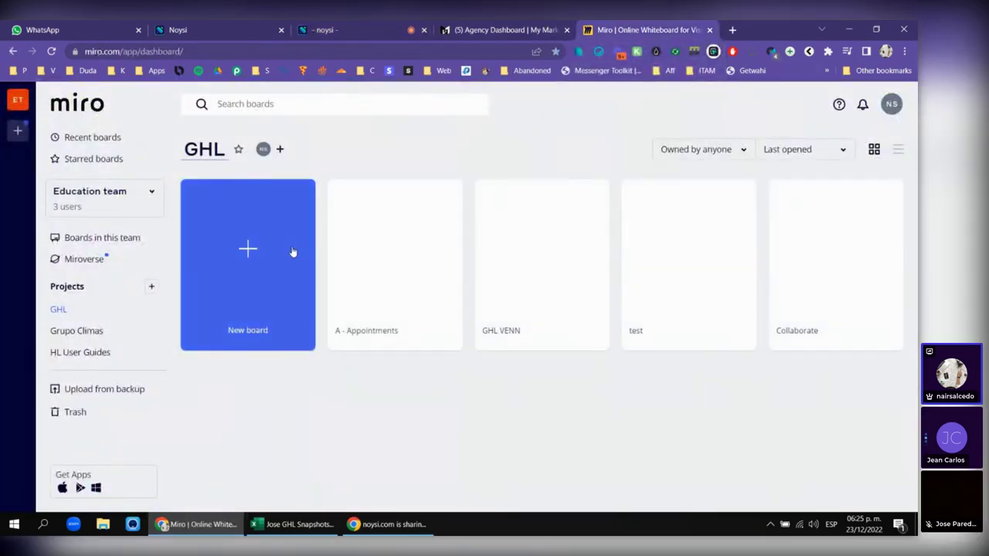
- Open the GHL VENN board, review GoHighLevel's $97 and $297 pricing plans, then go to the agency dashboard
left_click(546, 267)
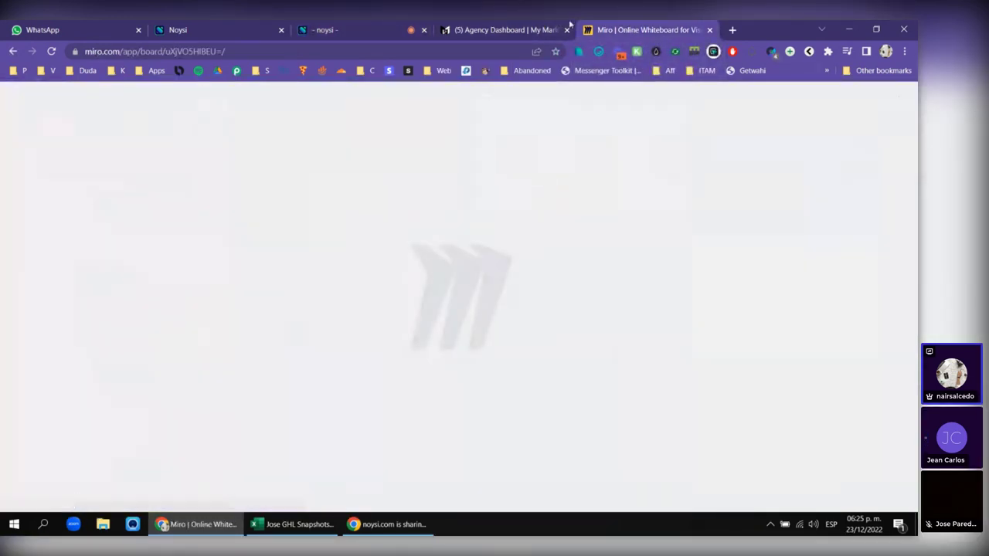
left_click_drag(630, 29, 498, 29)
left_click(338, 29)
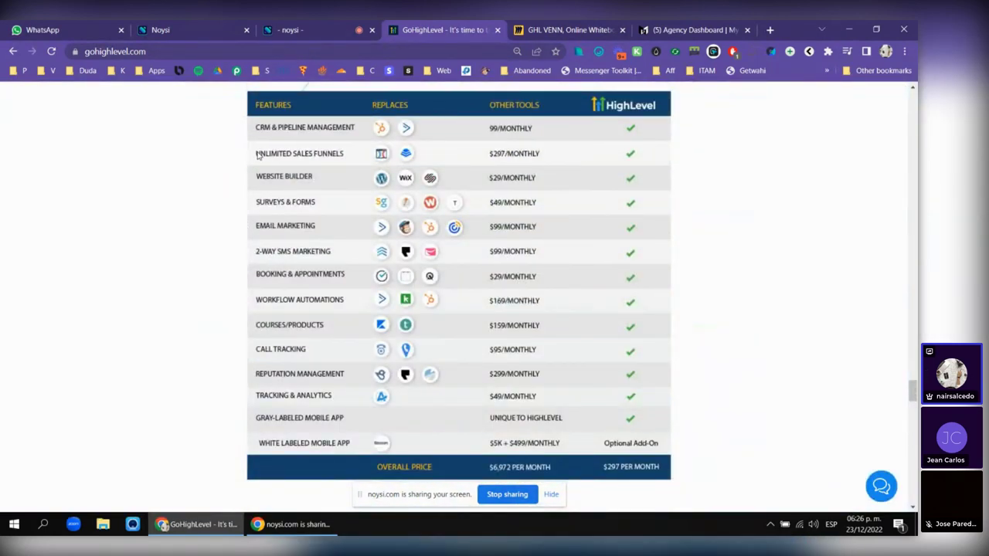
scroll(707, 189, "down", 10)
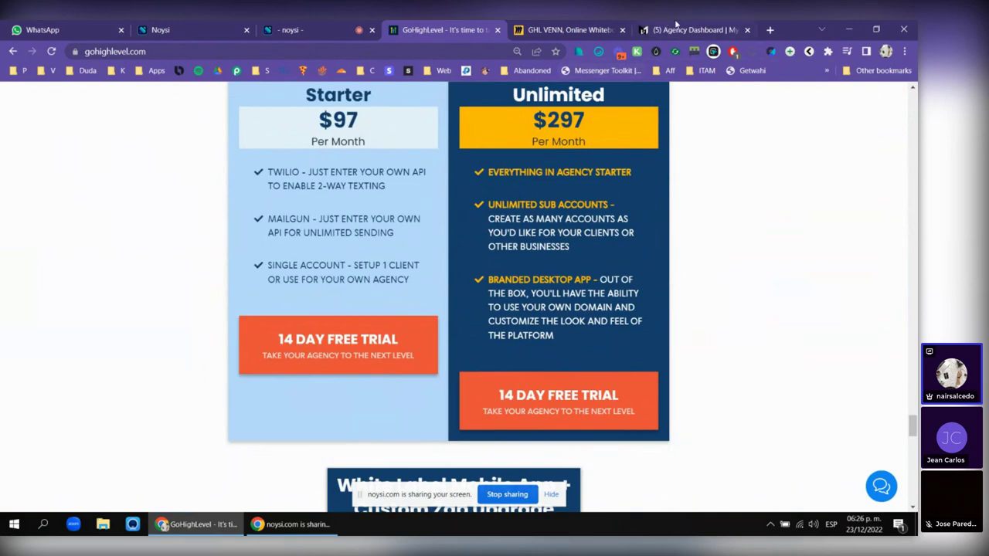
left_click(680, 30)
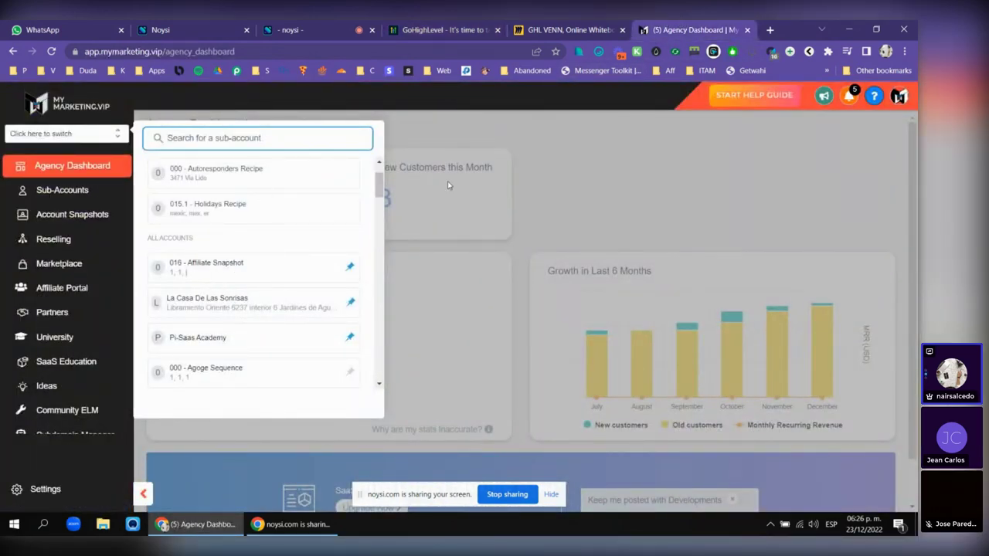
- Start a new sub-account from the Sub-Accounts list using the Blank Snapshot template
left_click(448, 186)
left_click(51, 190)
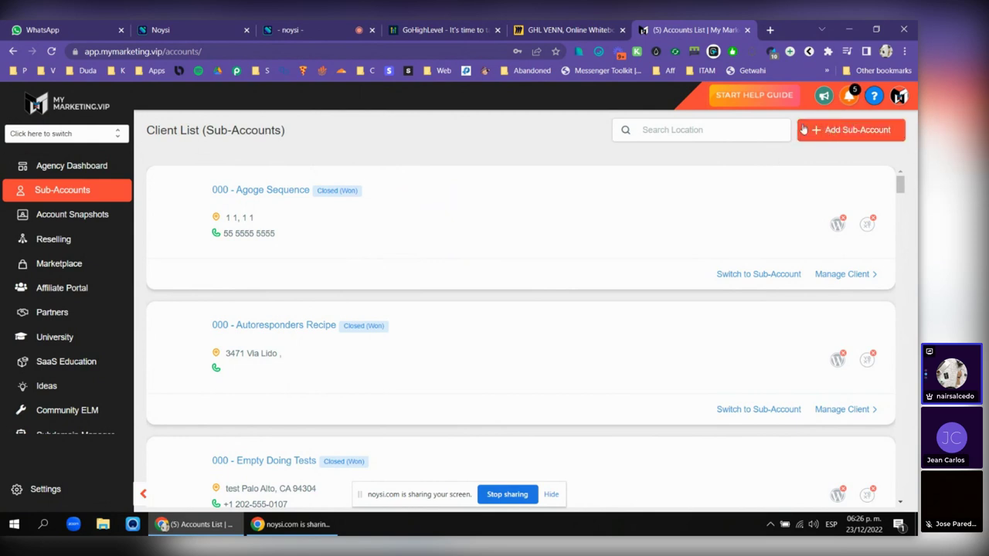
left_click(832, 136)
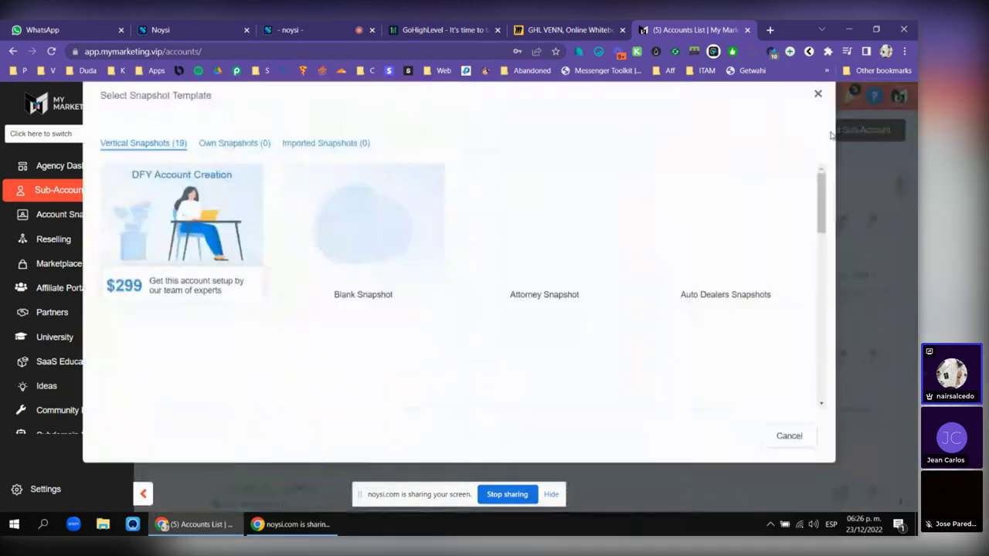
scroll(292, 205, "down", 5)
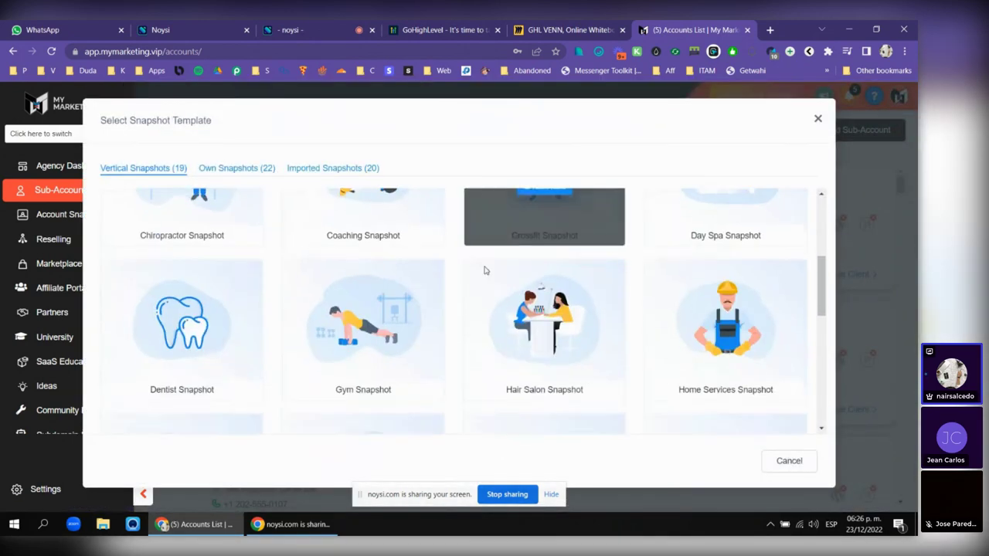
scroll(595, 325, "down", 3)
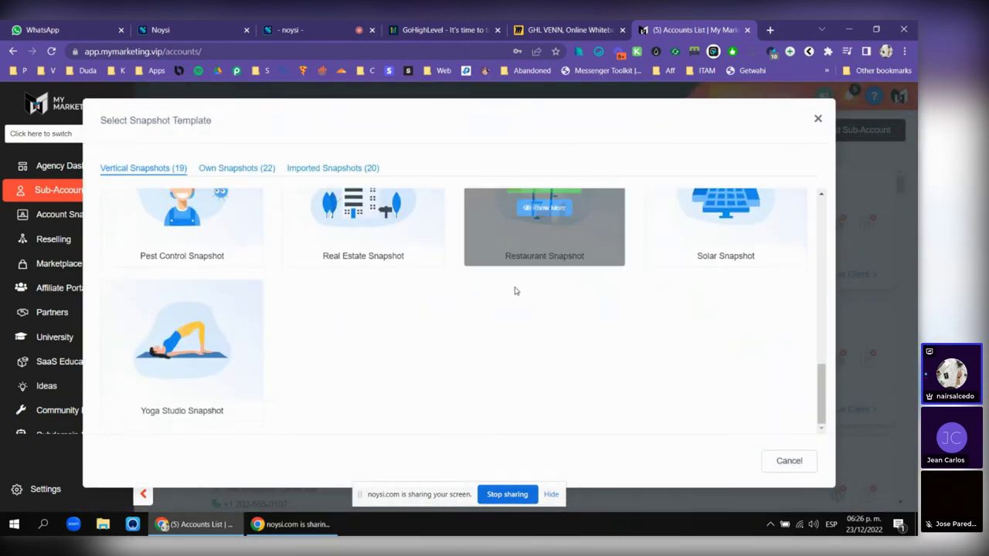
scroll(380, 293, "up", 8)
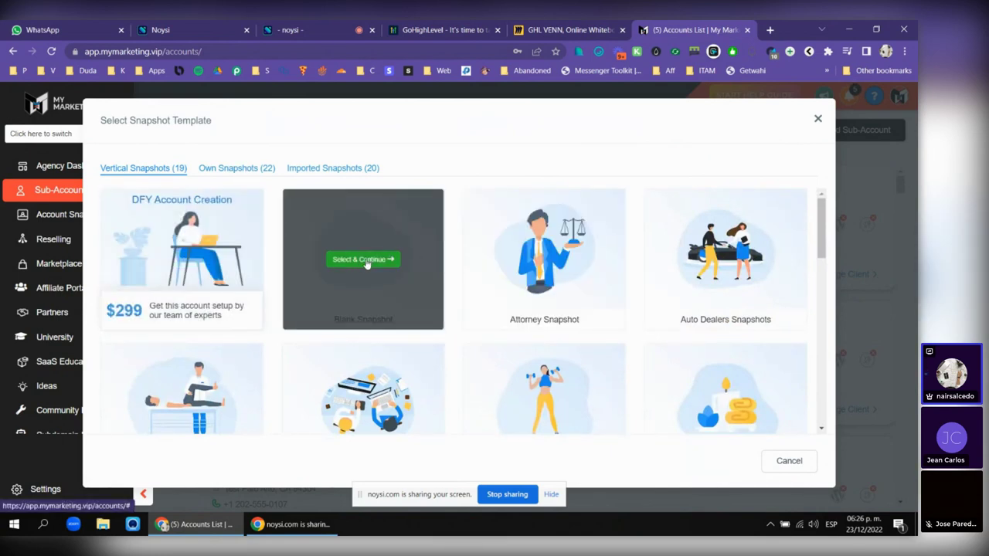
left_click(364, 259)
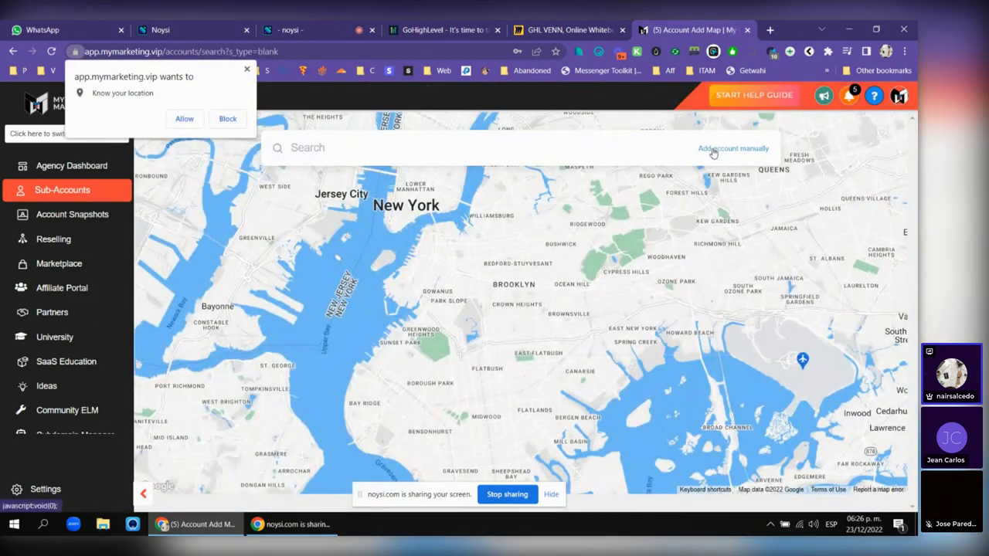
- Dismiss the location permission prompt and choose to add the account manually
left_click(244, 70)
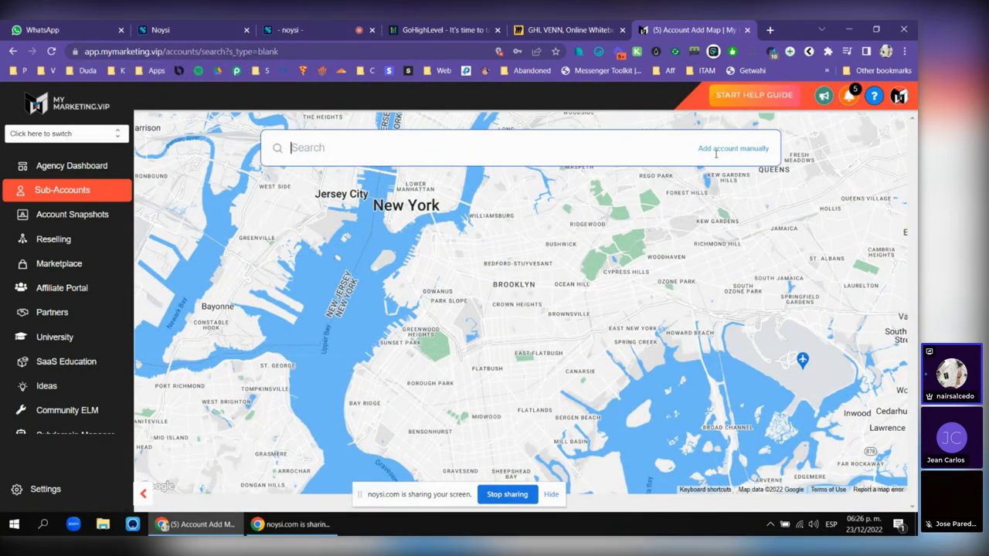
left_click(724, 153)
scroll(612, 168, "down", 1)
scroll(238, 175, "up", 1)
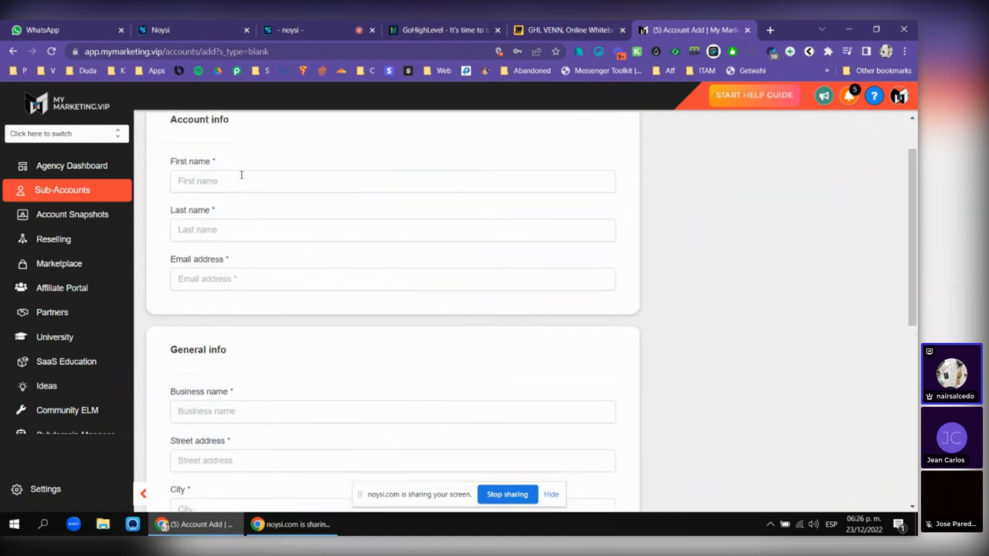
- Enter placeholder first and last names, a placeholder e-mail and business name 000-Empty
left_click(239, 180)
type("1")
left_click(226, 231)
type("1")
scroll(226, 232, "down", 1)
left_click(229, 224)
type("sda")
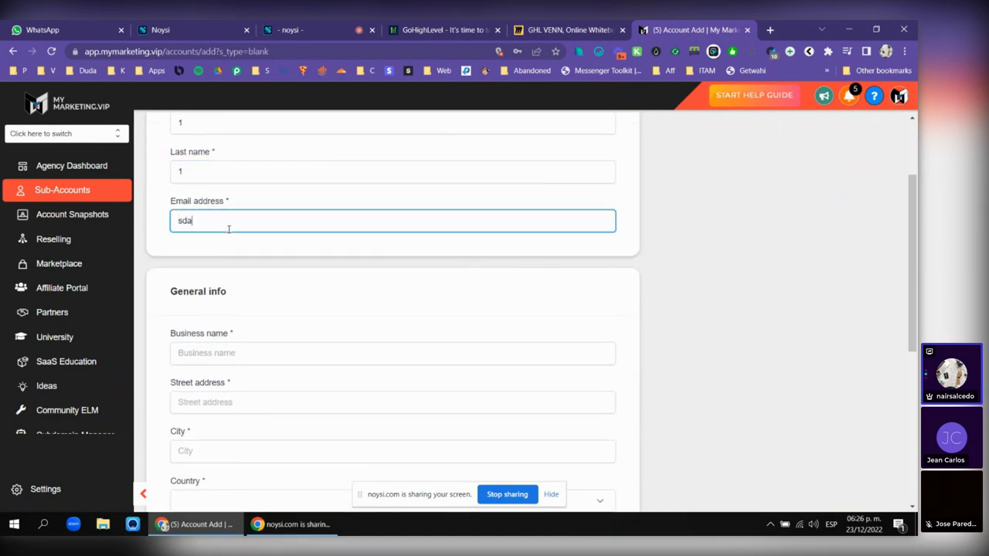
type("s@g.com")
scroll(260, 180, "down", 3)
left_click(260, 174)
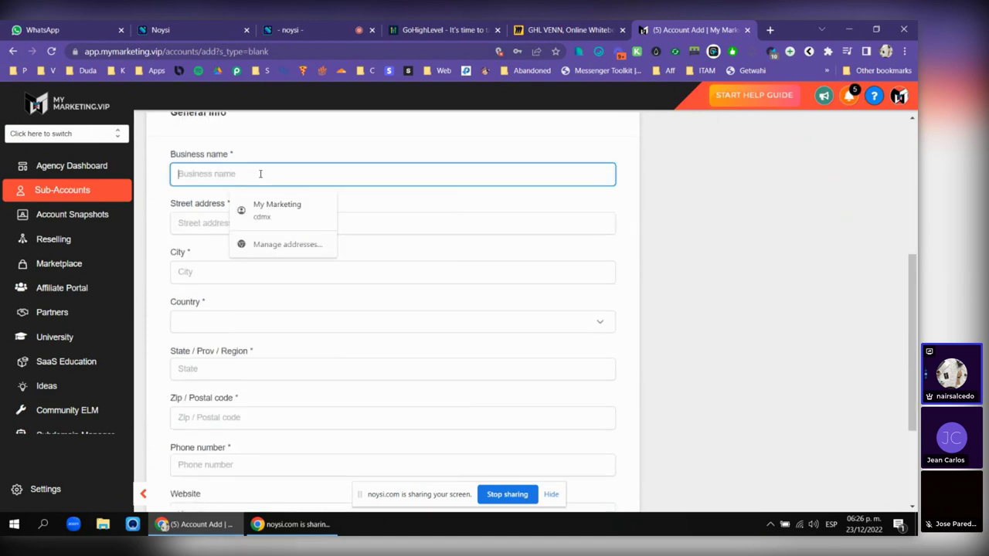
type("000-E")
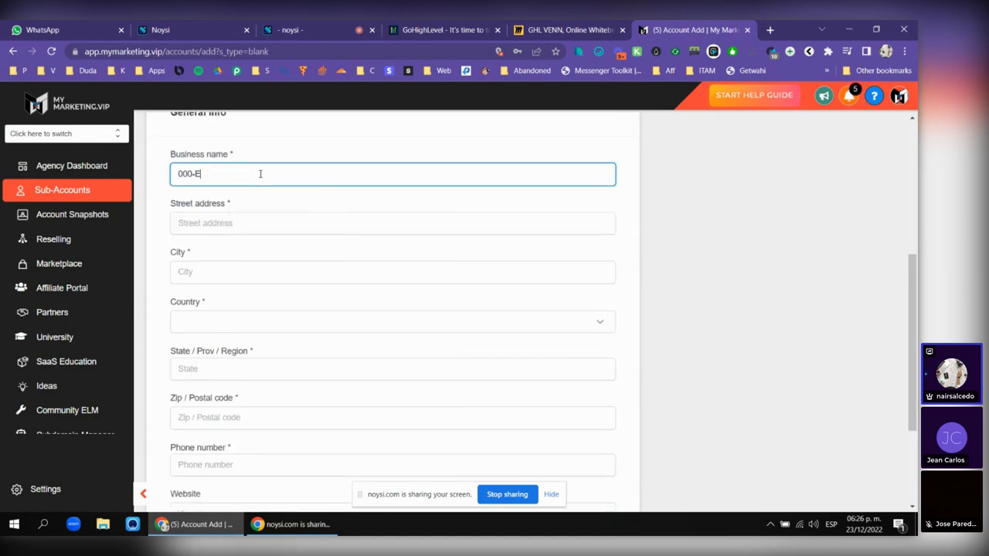
- Fill the address fields with placeholders and set the country to Luxembourg
scroll(260, 174, "down", 1)
key("Tab")
type("1")
key("Tab")
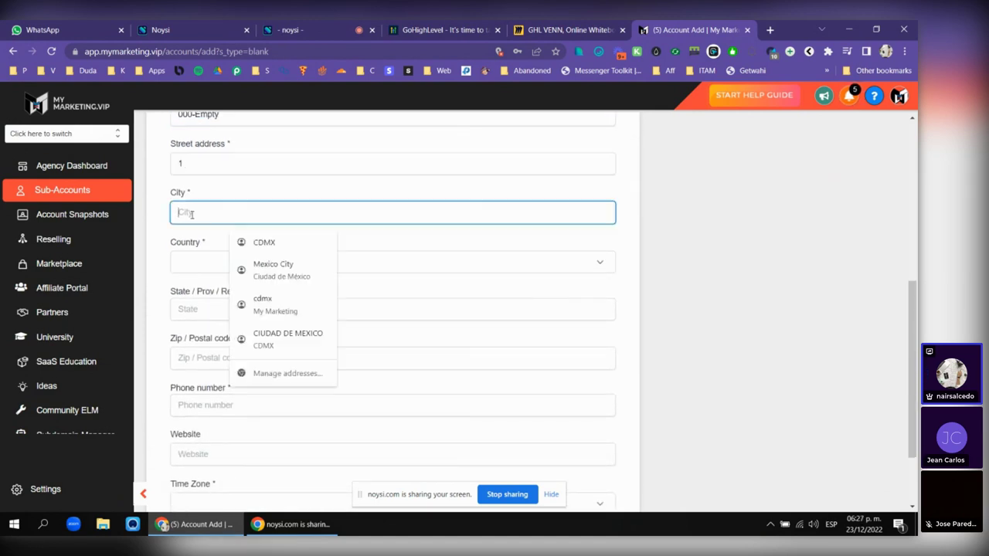
type("1")
scroll(232, 216, "down", 1)
left_click(236, 209)
scroll(243, 275, "down", 20)
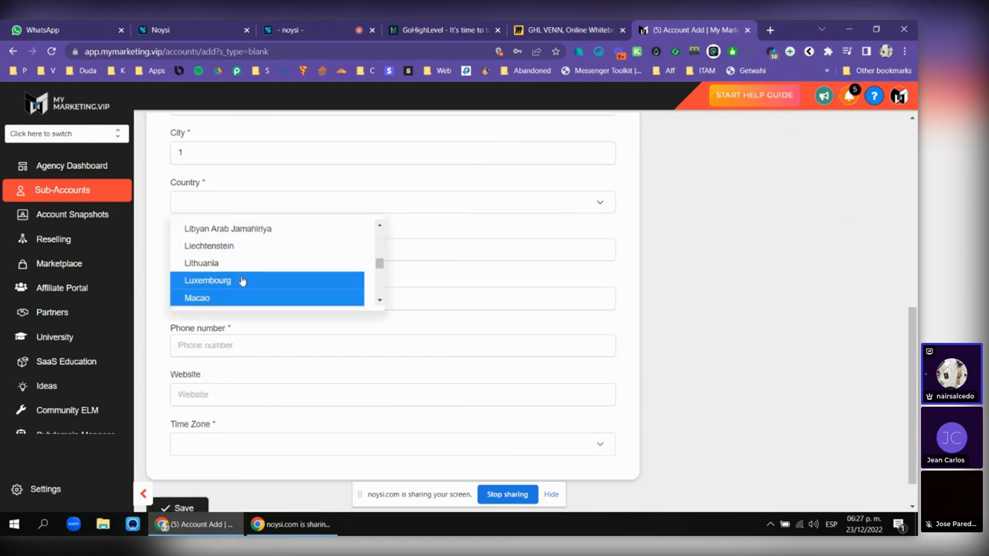
left_click(242, 280)
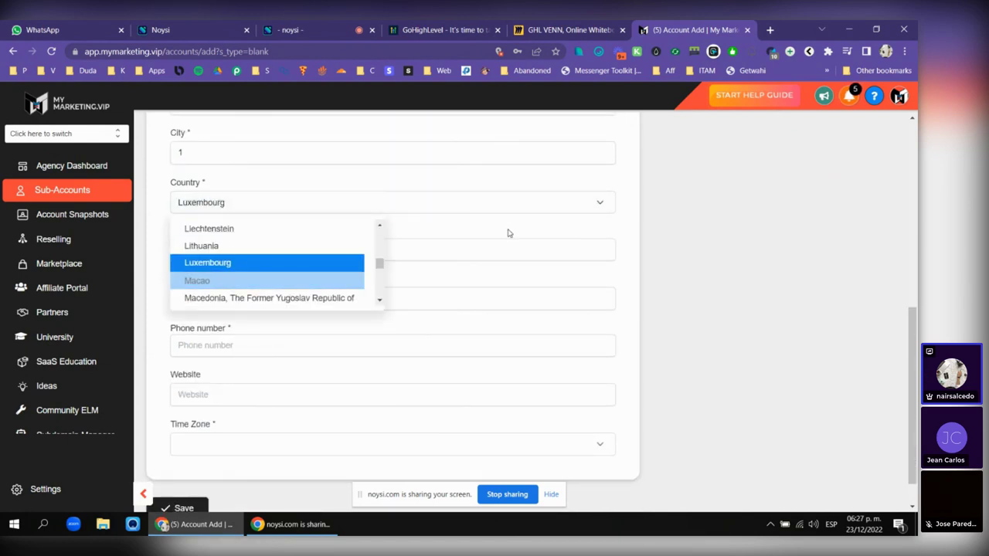
- Fill in state, postal code and a placeholder phone number, and set time zone Tijuana (PST)
scroll(507, 231, "down", 1)
left_click(226, 209)
type("1")
left_click(214, 262)
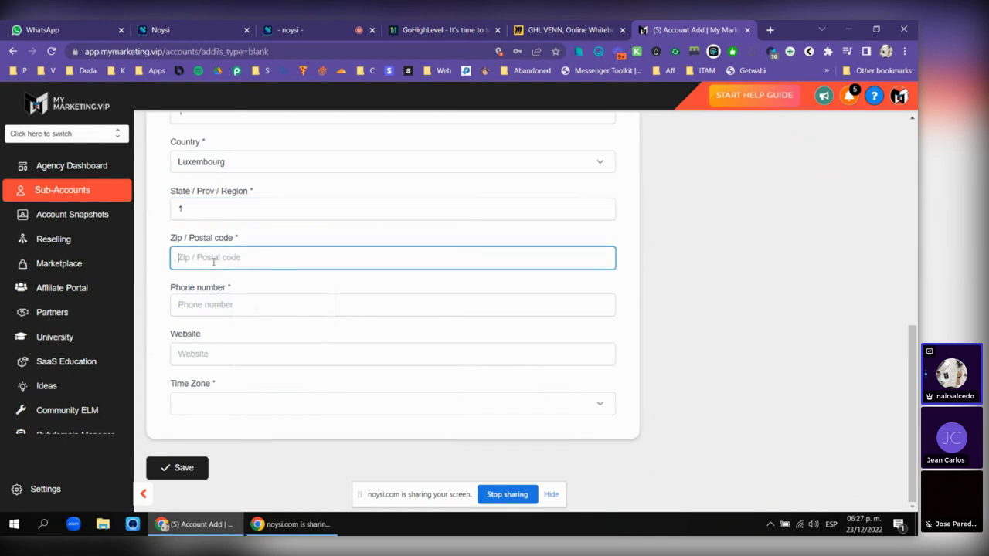
left_click(214, 304)
type("55 55")
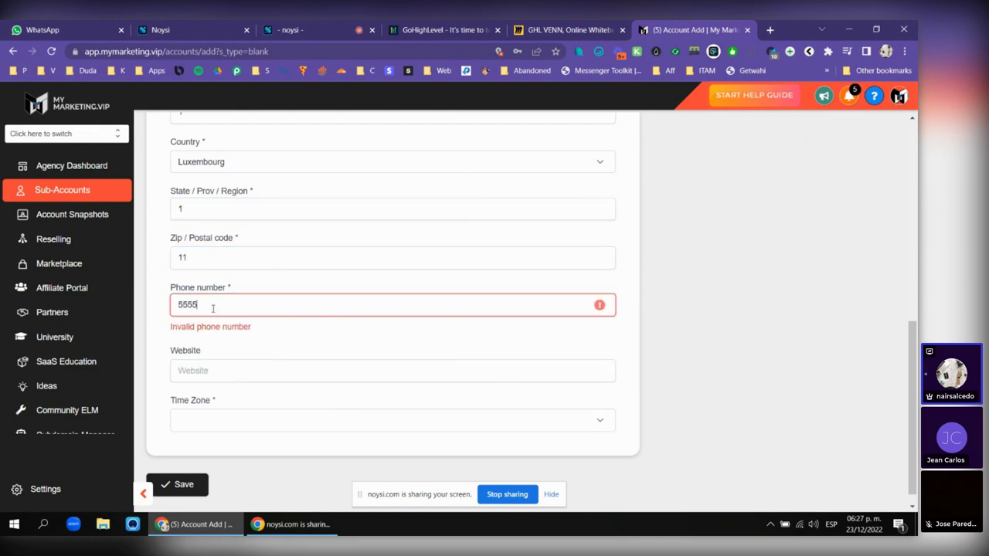
type("55 5555")
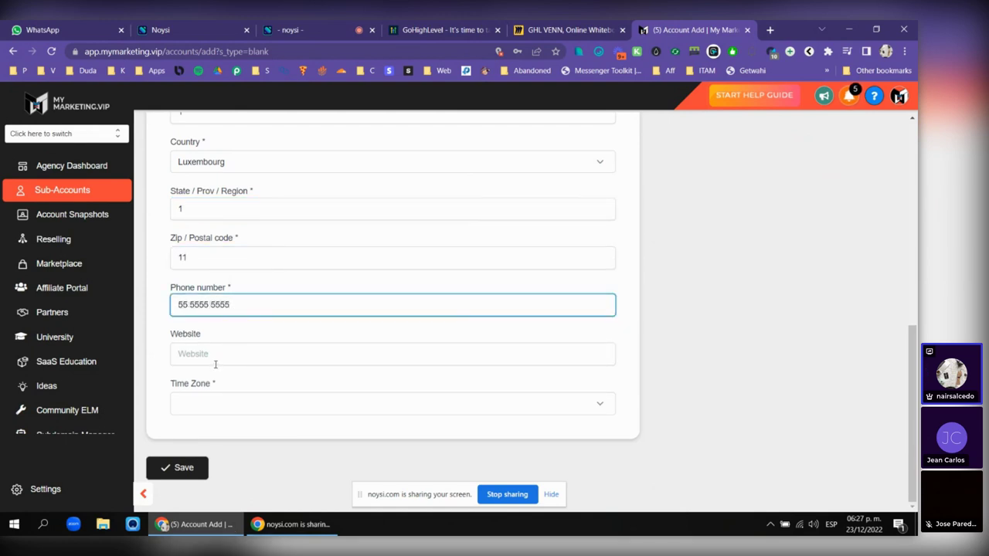
left_click(223, 409)
scroll(243, 380, "down", 2)
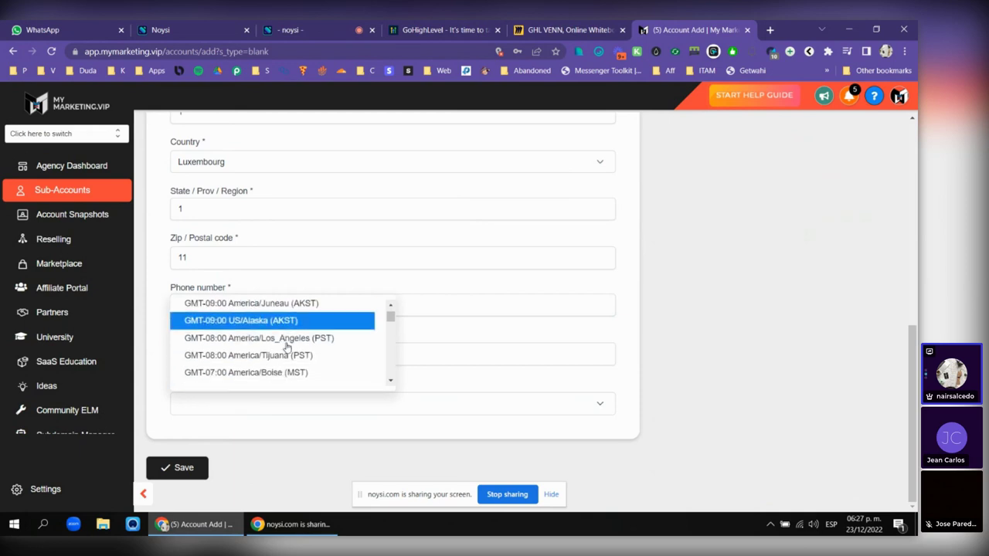
scroll(287, 342, "down", 1)
left_click(289, 311)
scroll(541, 362, "up", 7)
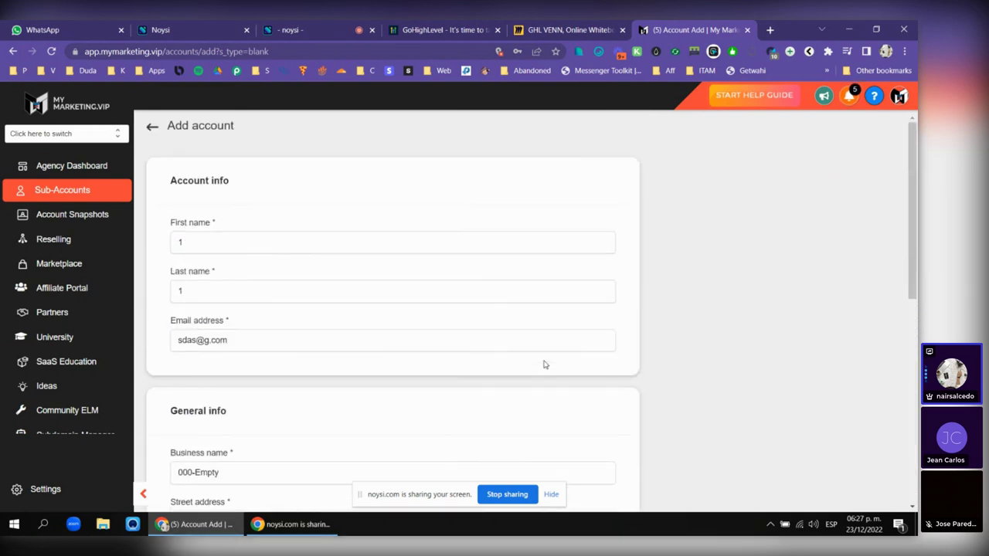
scroll(544, 363, "down", 7)
- Save the 000-Empty sub-account and leave its Wordpress resell price at 14.99
left_click(200, 465)
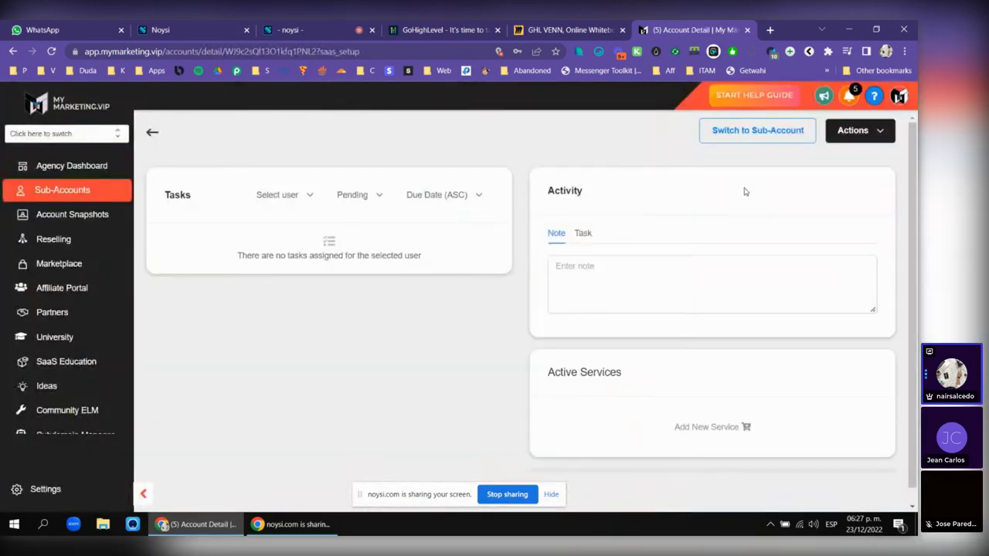
scroll(623, 194, "down", 1)
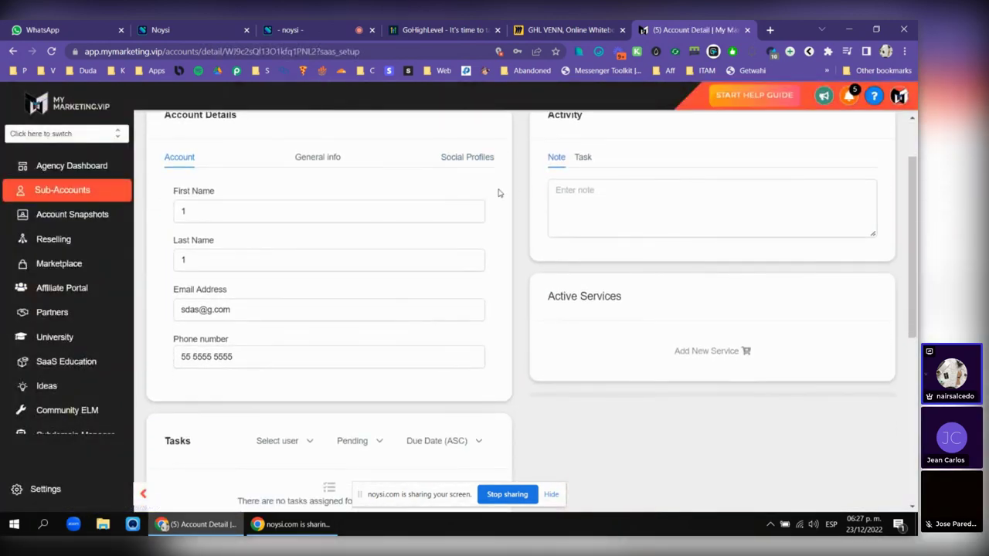
scroll(498, 193, "down", 5)
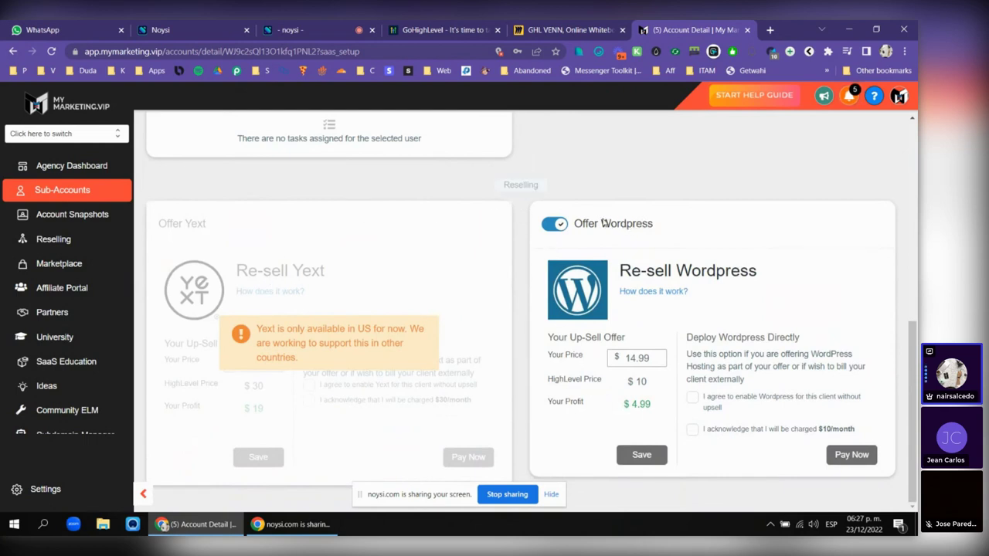
left_click_drag(603, 224, 662, 223)
left_click(646, 352)
left_click(681, 341)
- Review the account details and reselling offers, then go to Add New Service in the marketplace
scroll(409, 305, "up", 5)
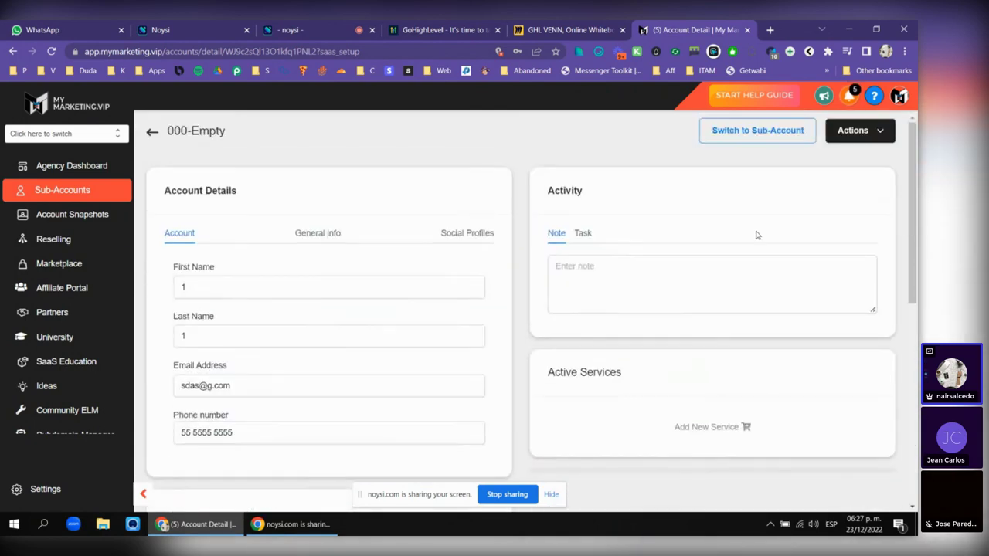
scroll(337, 360, "down", 5)
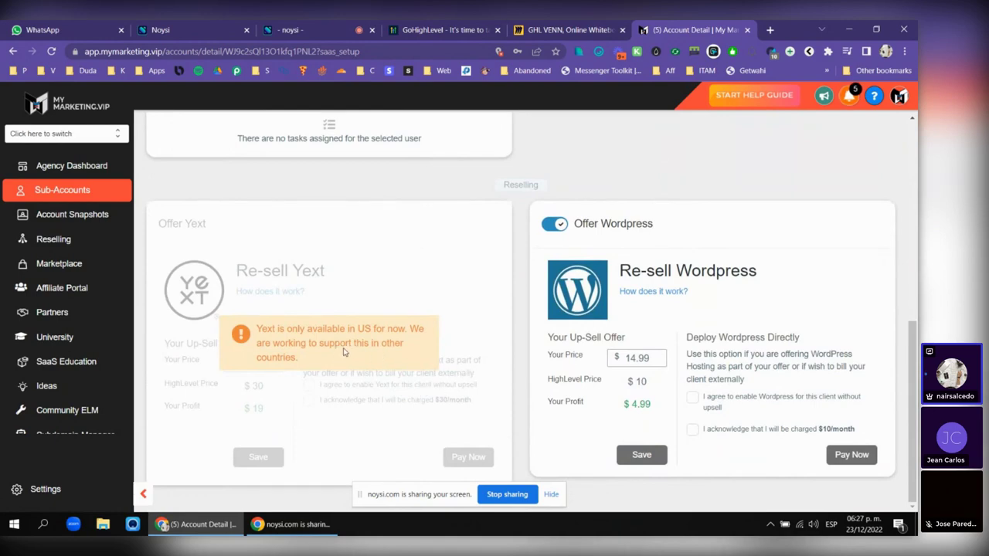
scroll(613, 299, "up", 5)
scroll(715, 255, "down", 2)
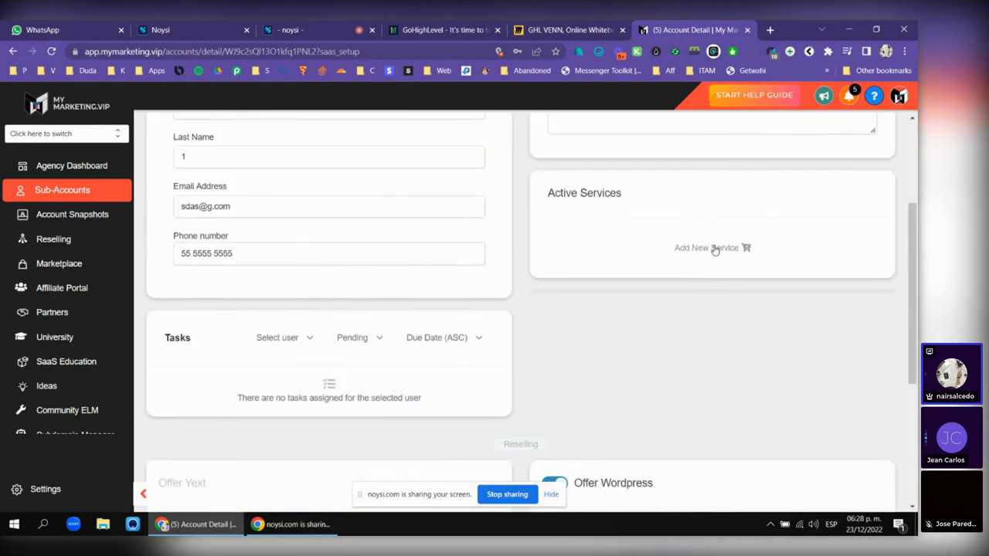
left_click(715, 248)
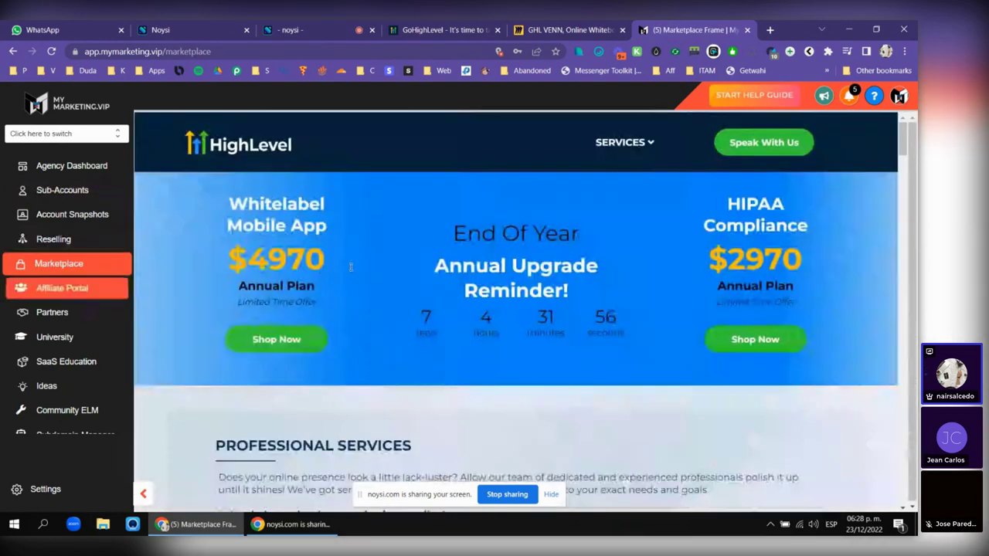
- Open the Sub-Accounts client list and scroll down to the 000-Empty4 card
scroll(541, 278, "down", 5)
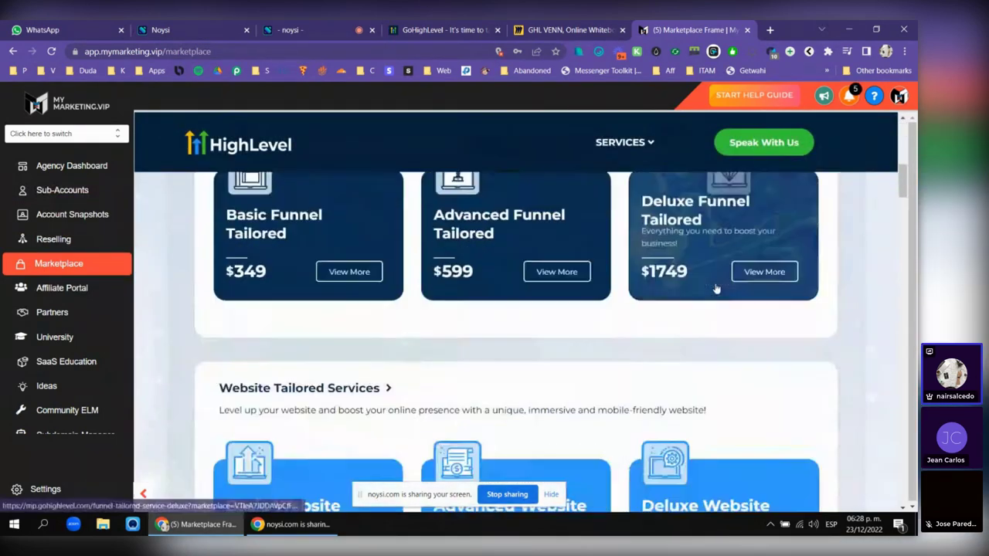
scroll(716, 289, "down", 5)
left_click(86, 193)
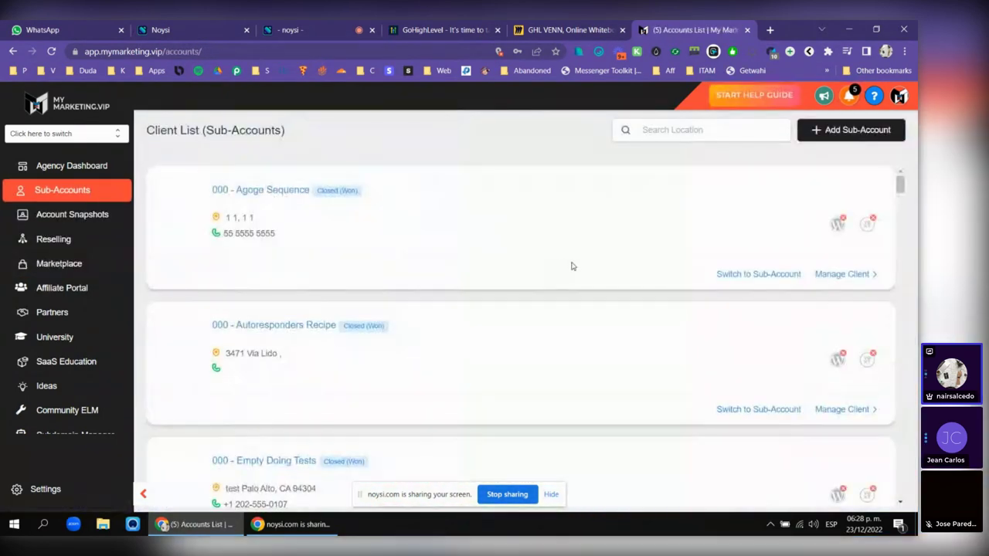
scroll(571, 267, "down", 5)
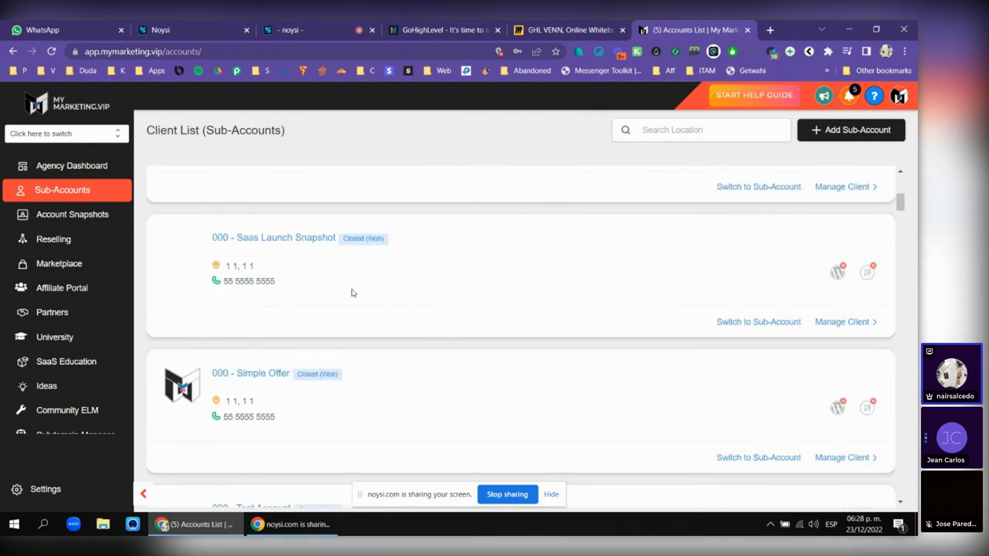
scroll(352, 293, "down", 6)
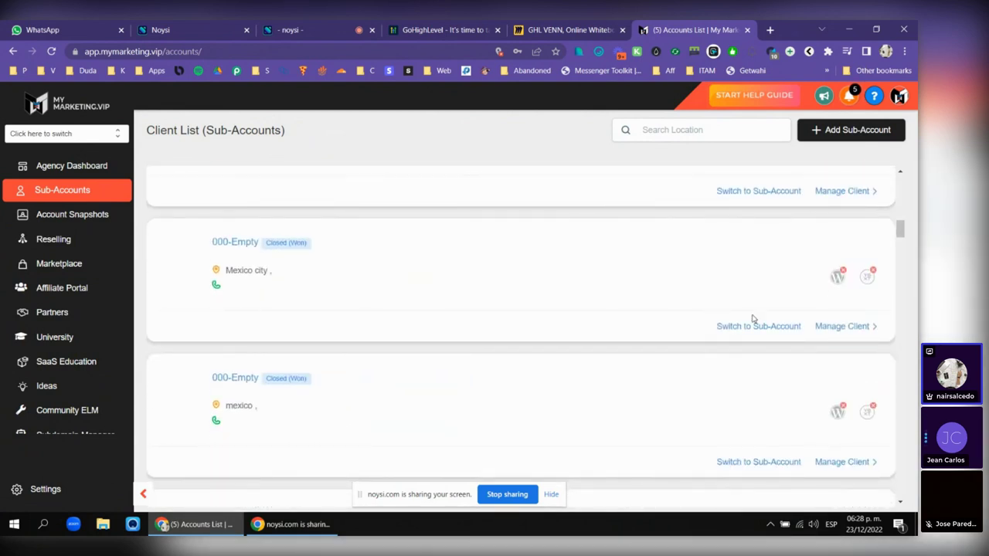
scroll(656, 309, "down", 1)
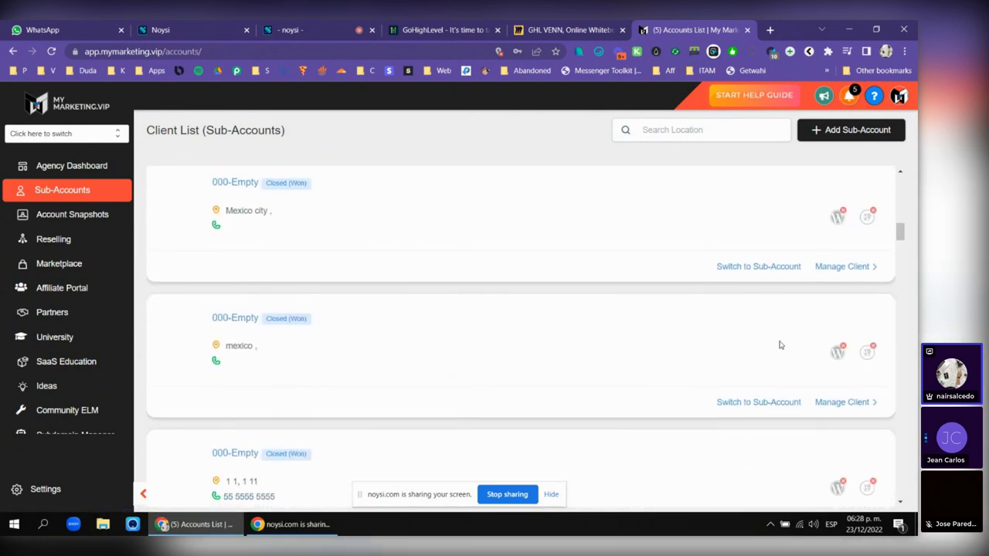
scroll(747, 279, "down", 5)
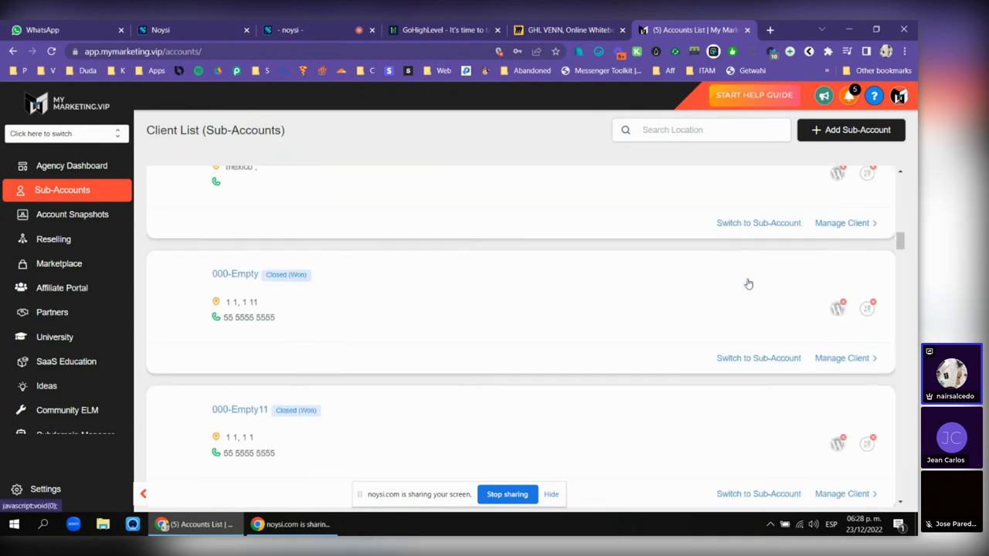
scroll(734, 318, "down", 3)
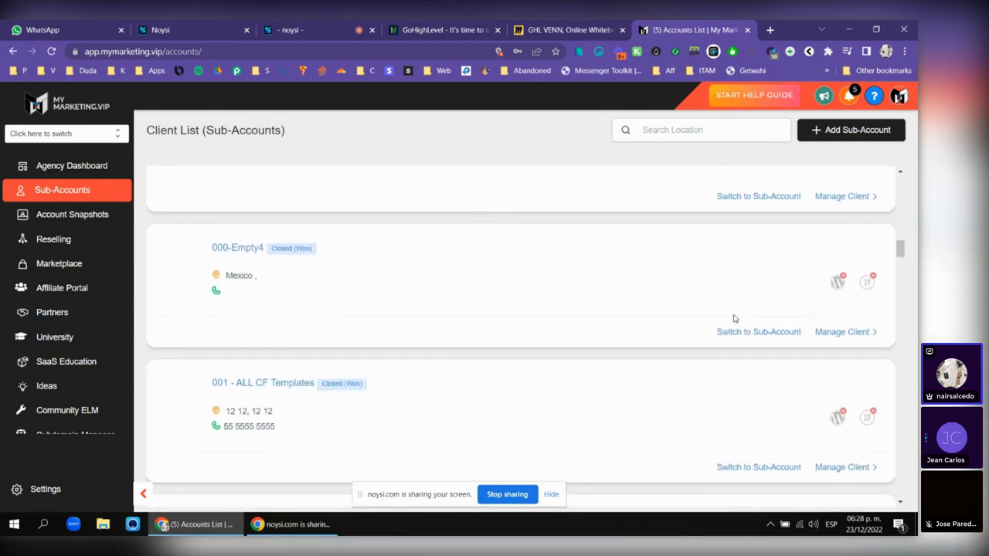
scroll(737, 316, "up", 3)
scroll(658, 270, "down", 3)
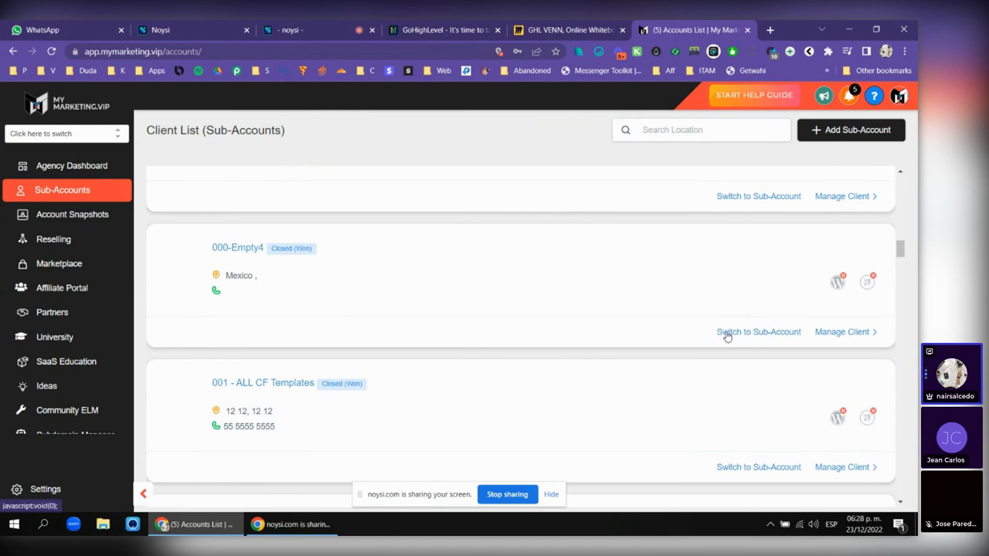
- Switch into 000-Empty4, dismiss the hosting banner and view its empty Opportunities page
left_click(671, 309)
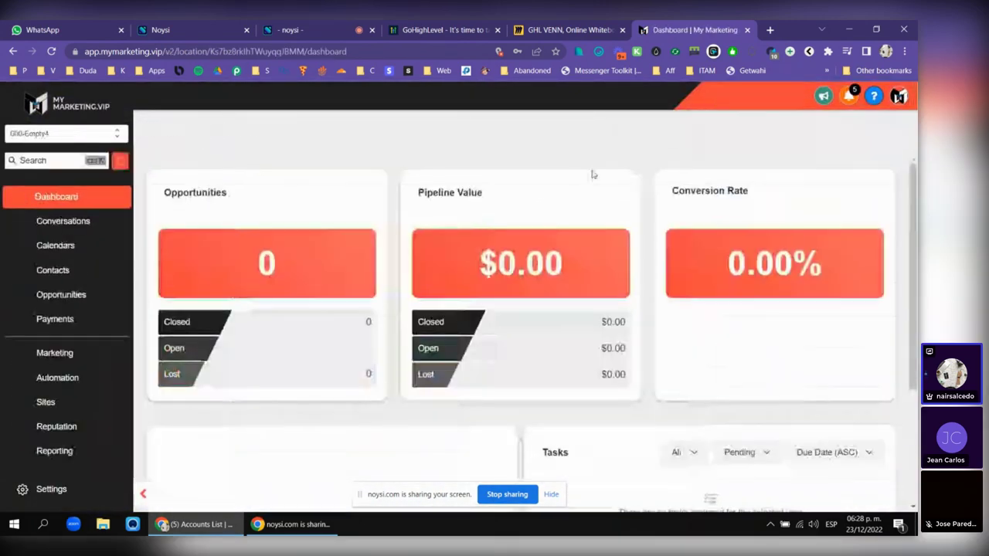
left_click(892, 135)
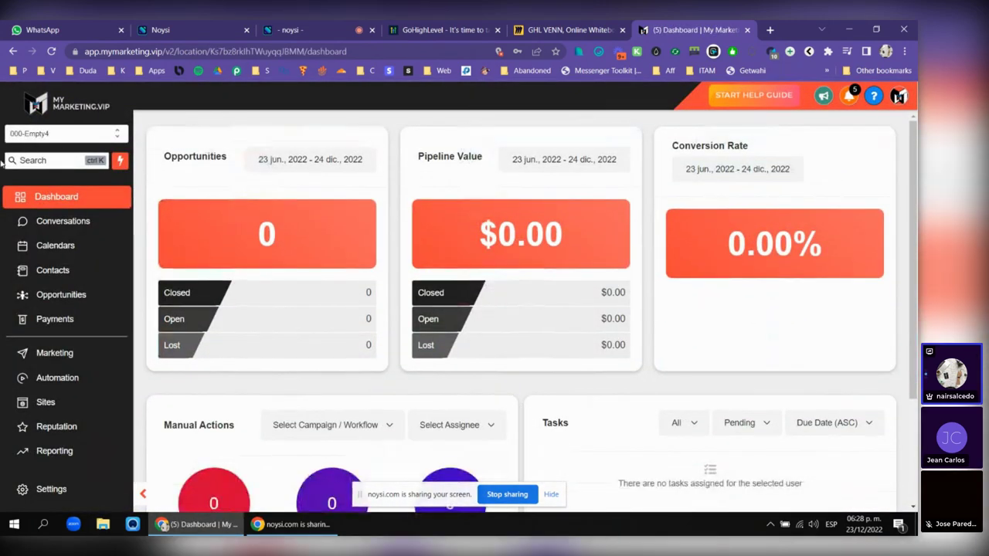
scroll(103, 263, "down", 1)
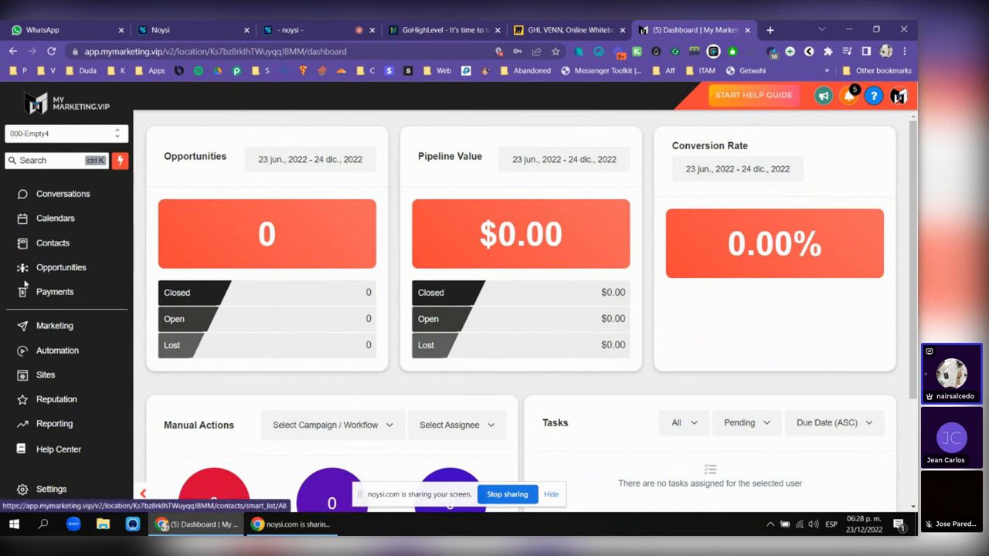
scroll(11, 224, "up", 1)
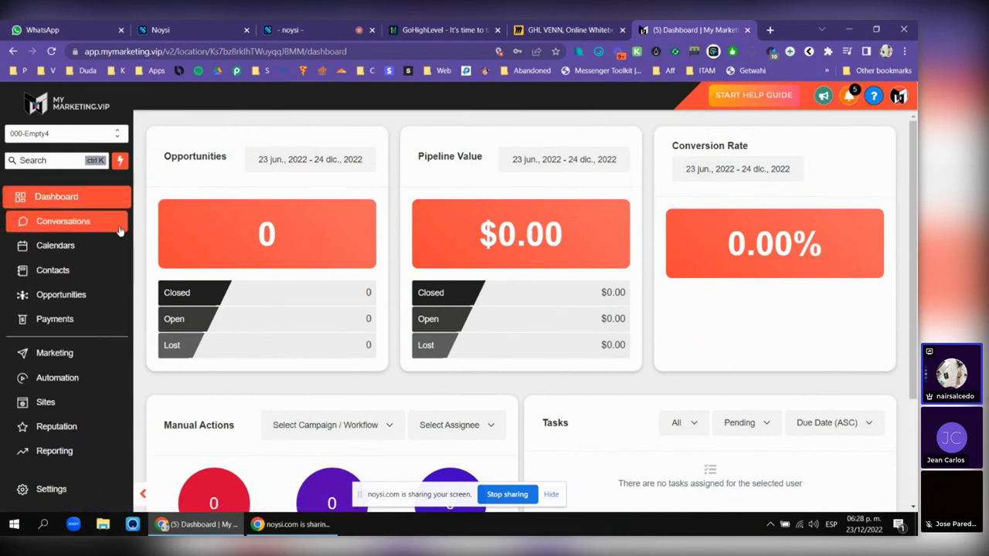
scroll(47, 218, "down", 1)
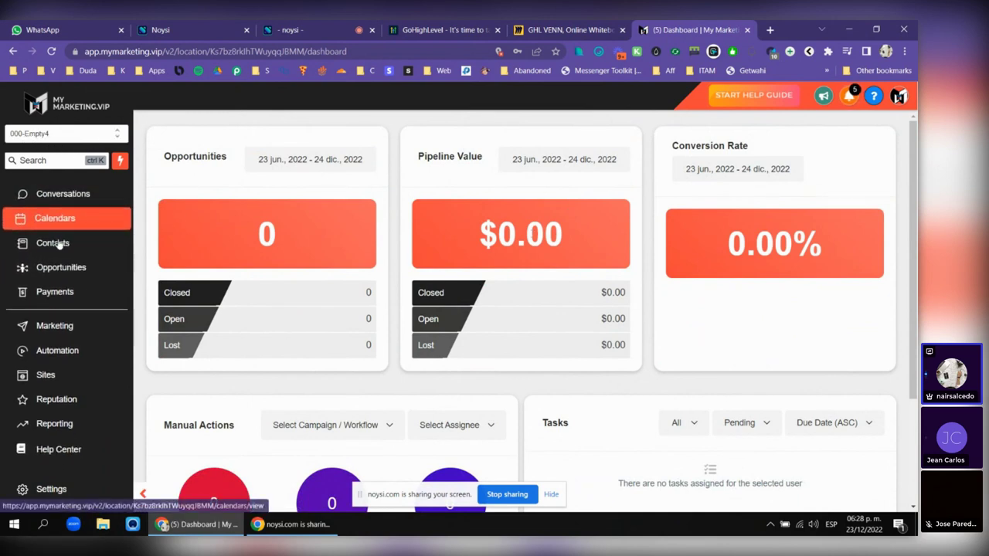
scroll(77, 240, "up", 1)
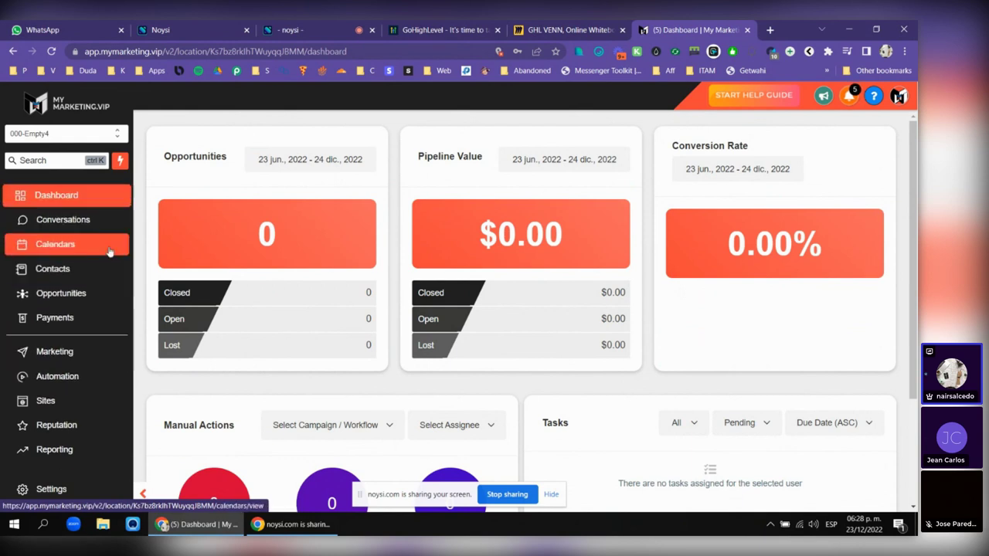
scroll(83, 231, "down", 1)
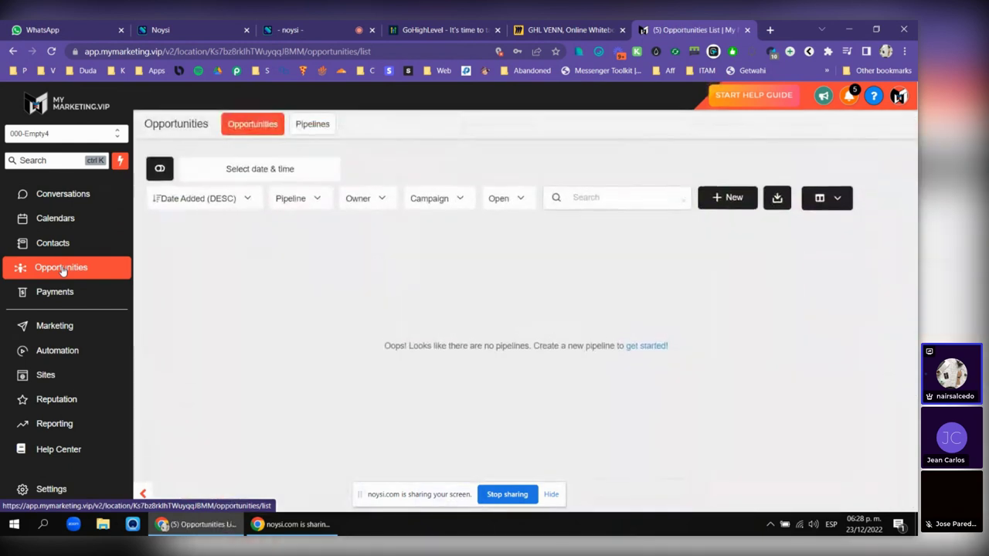
scroll(66, 272, "up", 1)
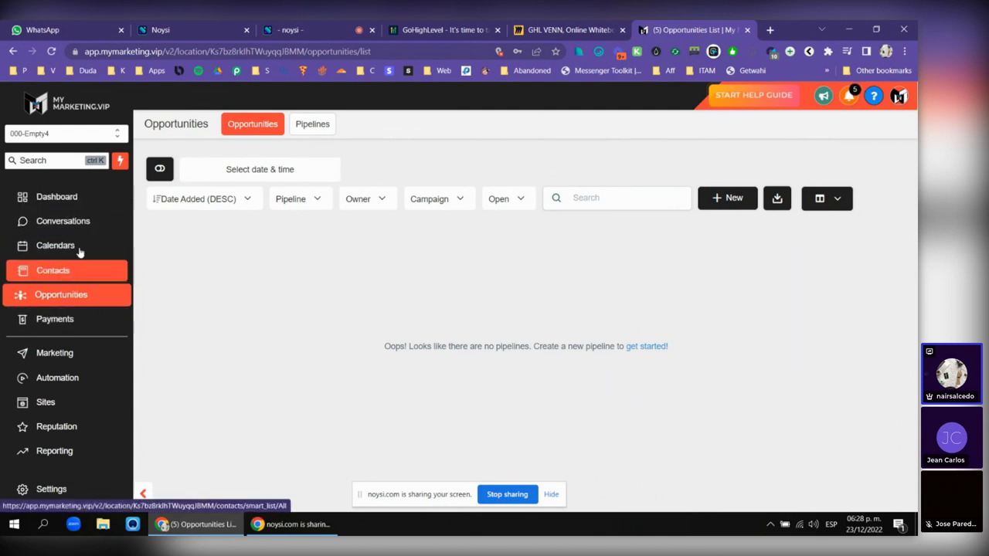
- Create a new pipeline named 001 - Oferta Real State with first stage 1. Informes
left_click(304, 125)
left_click(799, 169)
left_click(397, 174)
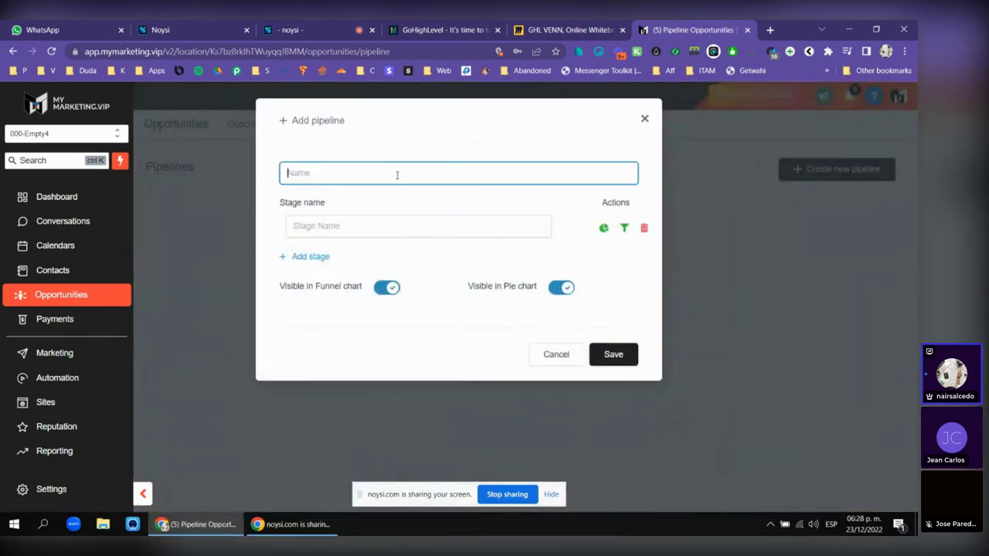
type("001 - Oferta Real State")
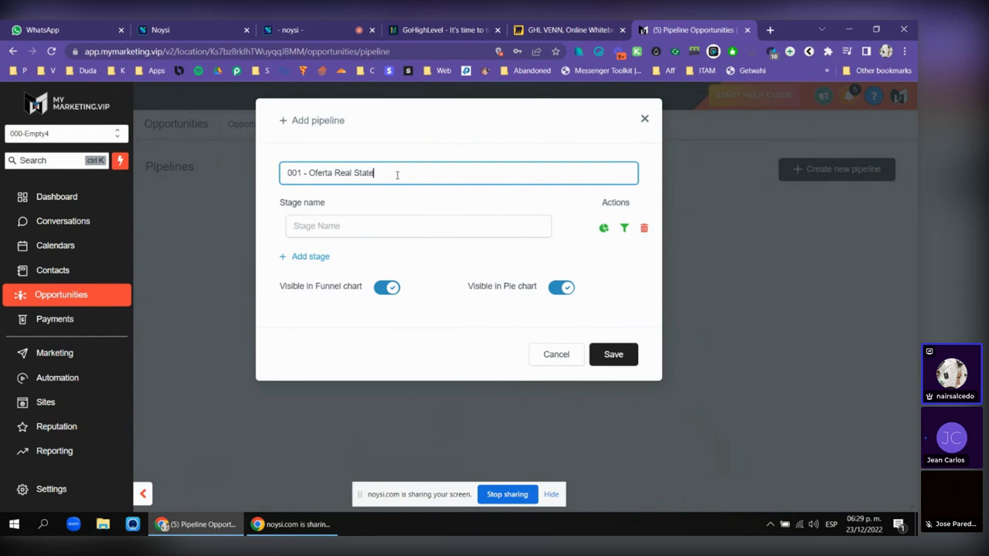
left_click(365, 227)
type("1. Informes")
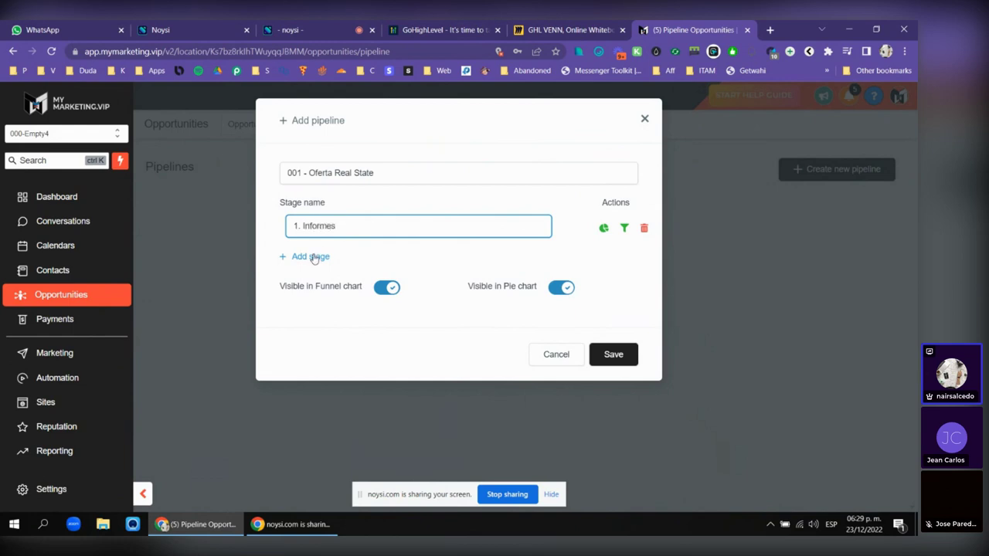
- Add the second, third and fourth pipeline stages (2., 3. Conta…, 4.)
left_click(314, 257)
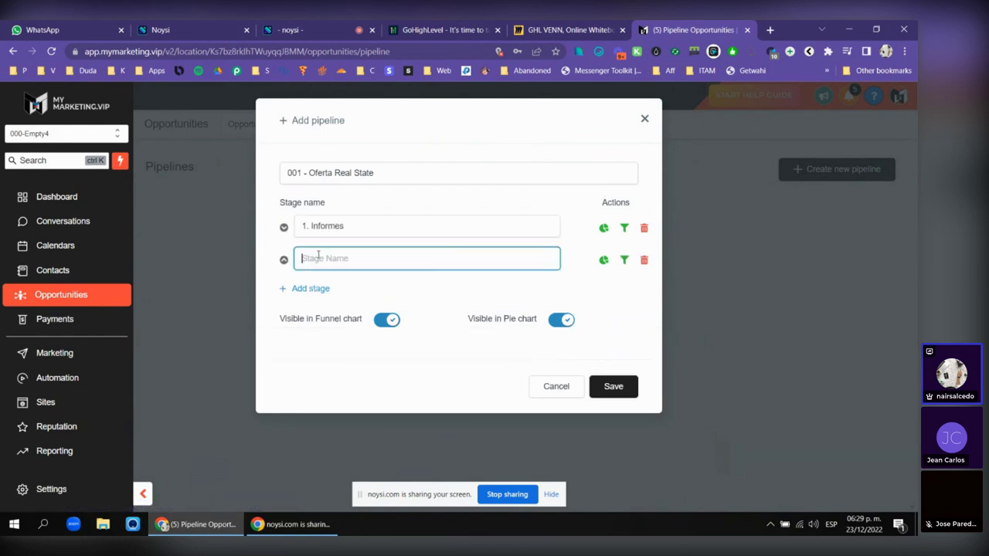
type("2. Contactado")
left_click(321, 289)
type("3")
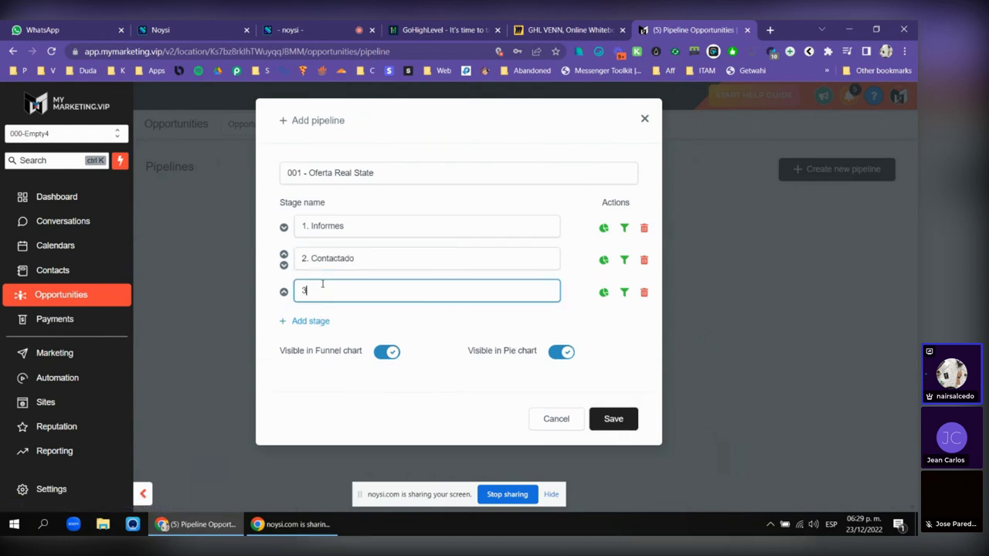
type(". Contactado 2davez")
left_click(313, 321)
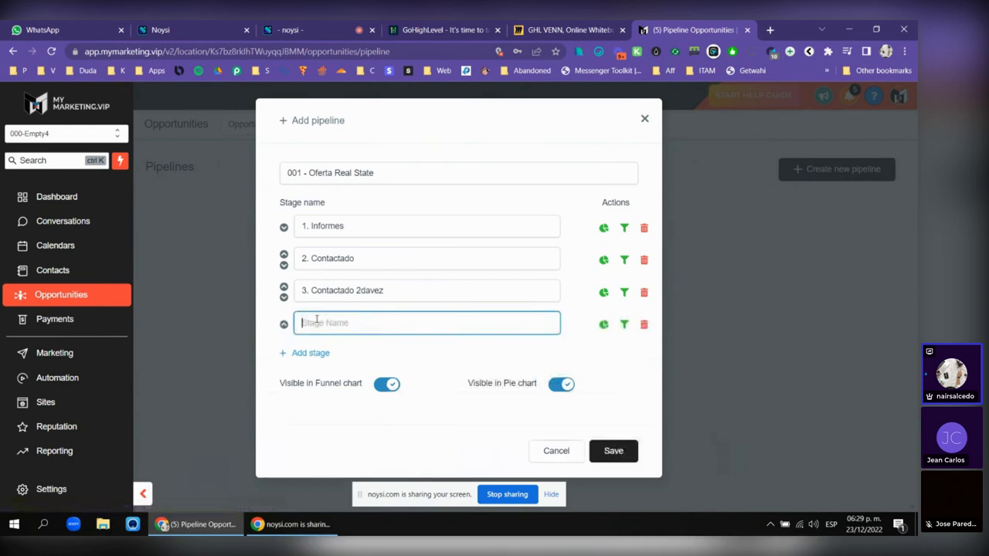
type("4. Cotización")
left_click(365, 232)
left_click(376, 260)
left_click(384, 292)
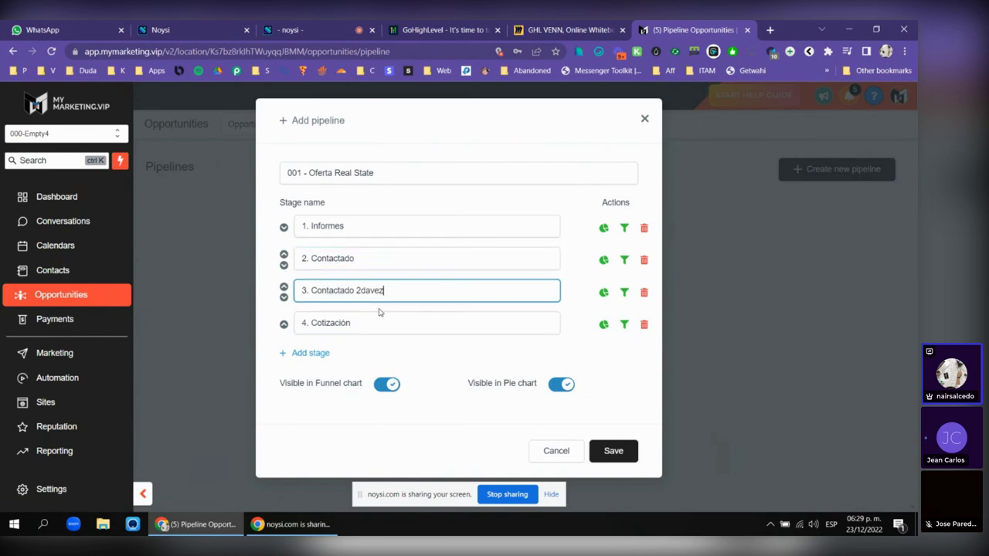
left_click(374, 319)
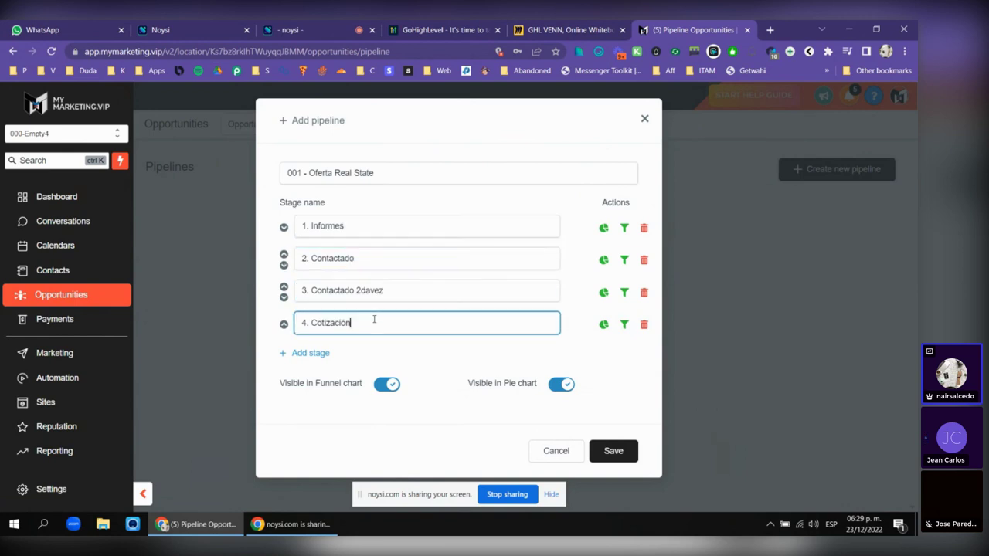
- Add stages 5 and 6. Pide Reseña, then save the pipeline
left_click(305, 353)
type("5. Venta Servicio")
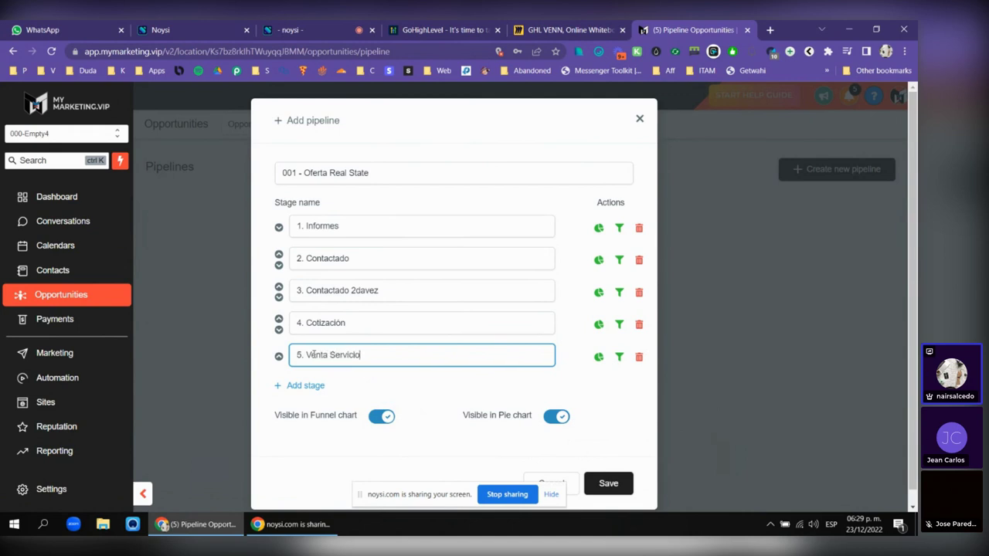
left_click(302, 385)
type("6")
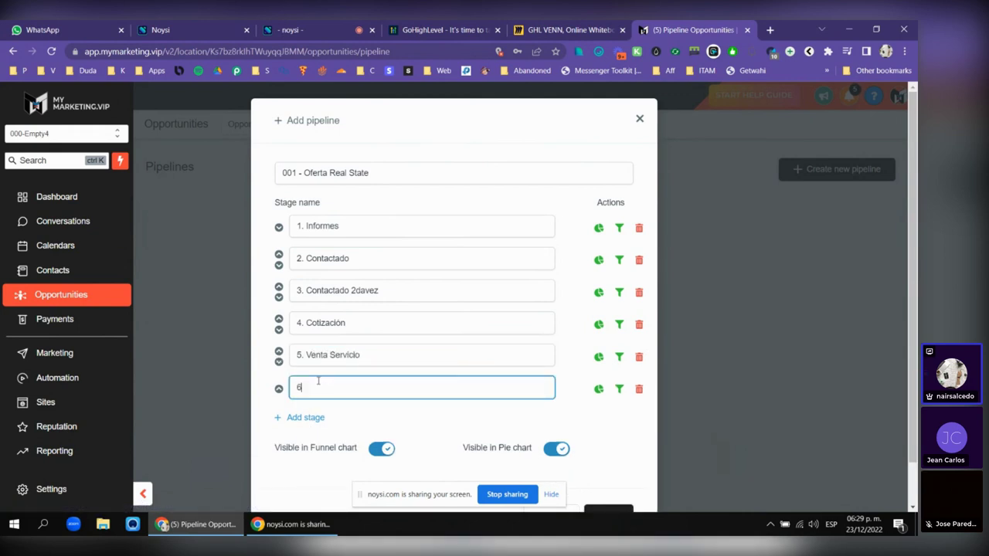
type(". Re")
type("de REse")
type("ña")
scroll(318, 382, "down", 2)
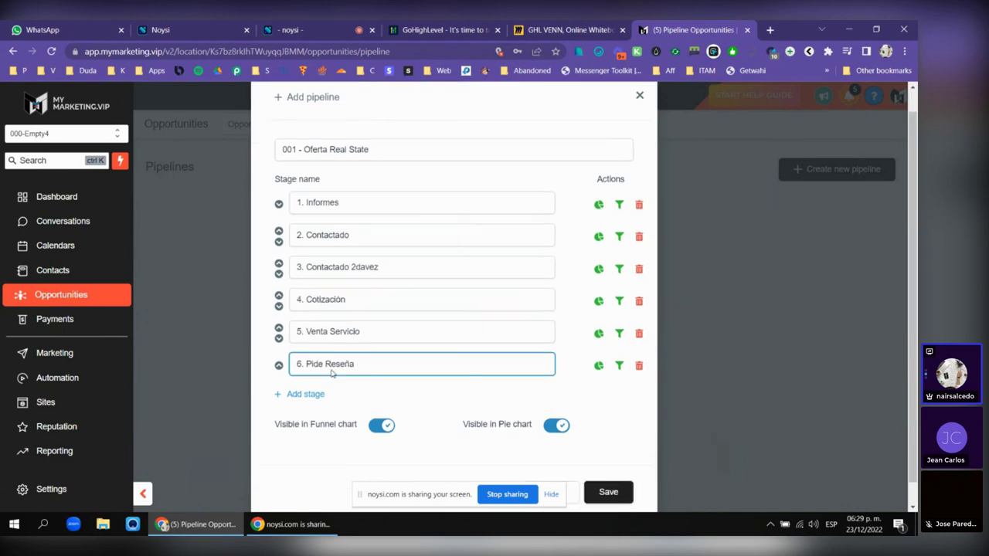
left_click(603, 468)
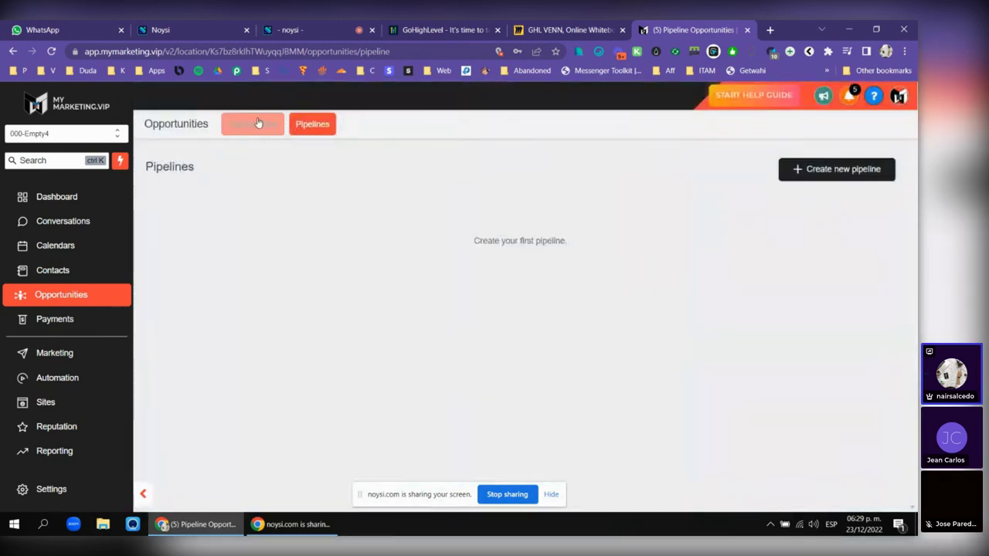
- View the 001 - Oferta Real State stage columns on the opportunities board, then open the sub-account switcher
left_click(265, 130)
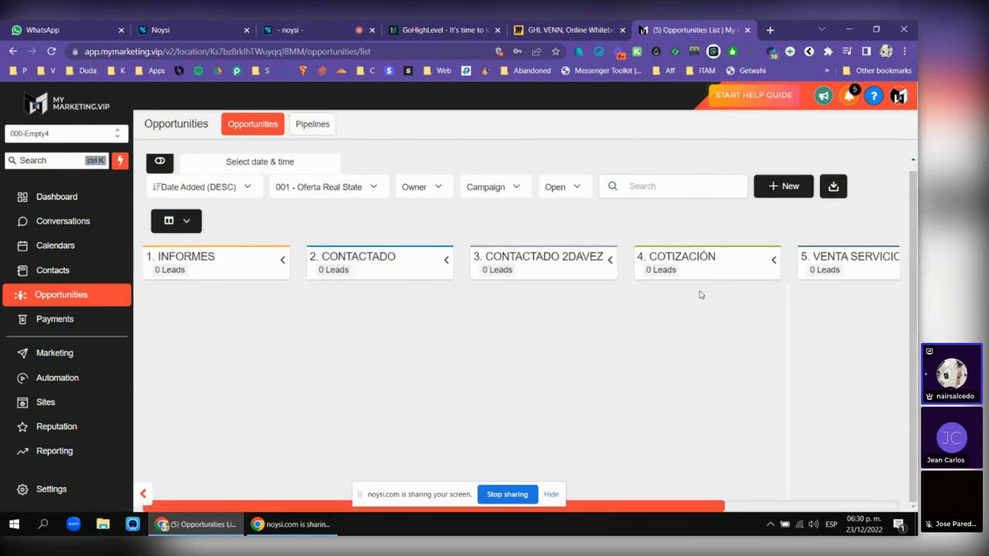
scroll(701, 291, "right", 3)
scroll(422, 285, "left", 3)
left_click(66, 133)
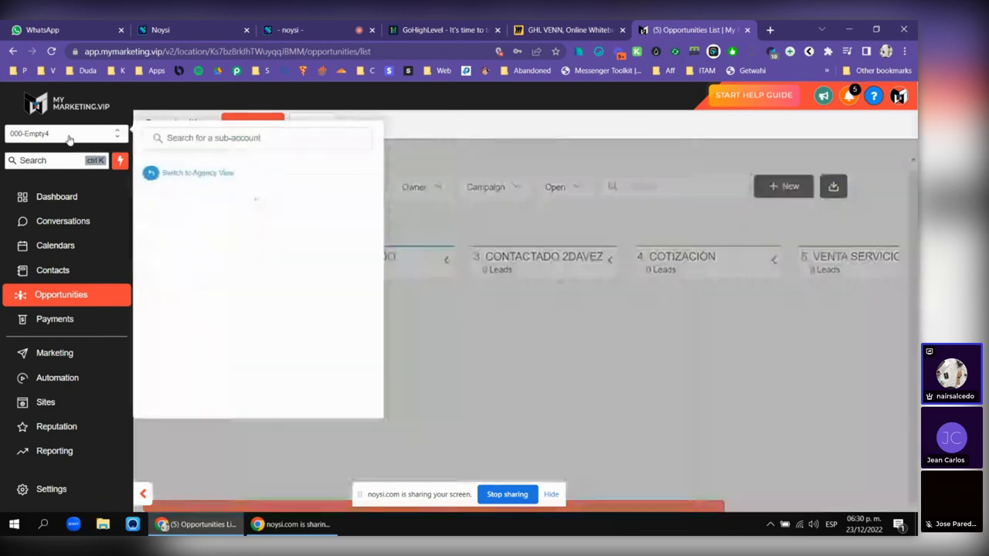
scroll(224, 282, "down", 3)
- Switch to La Casa De Las Sonrisas, try moving an OFERTA lead to NO CALIFICA, then reopen the switcher
left_click(223, 278)
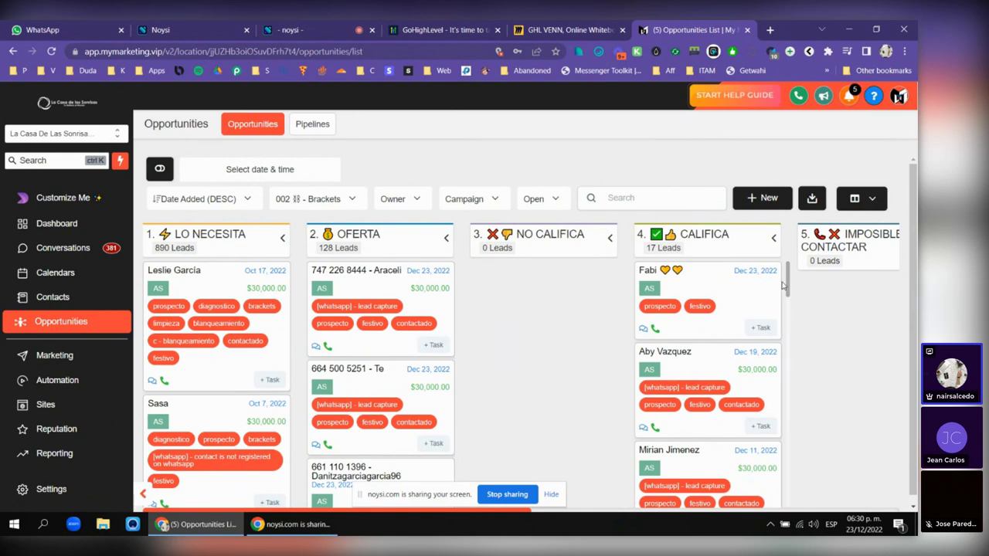
scroll(784, 286, "right", 2)
scroll(787, 285, "right", 1)
scroll(786, 284, "right", 1)
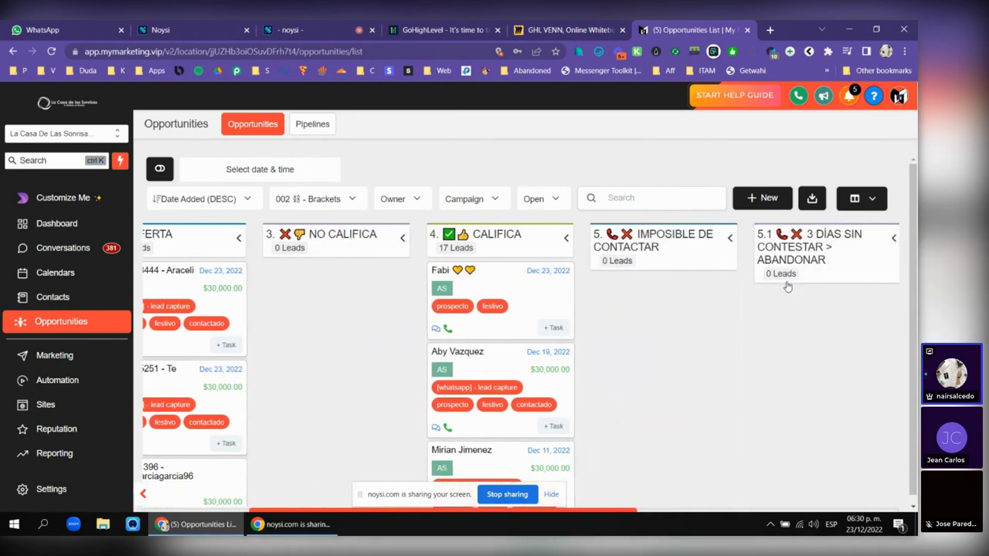
scroll(450, 315, "left", 3)
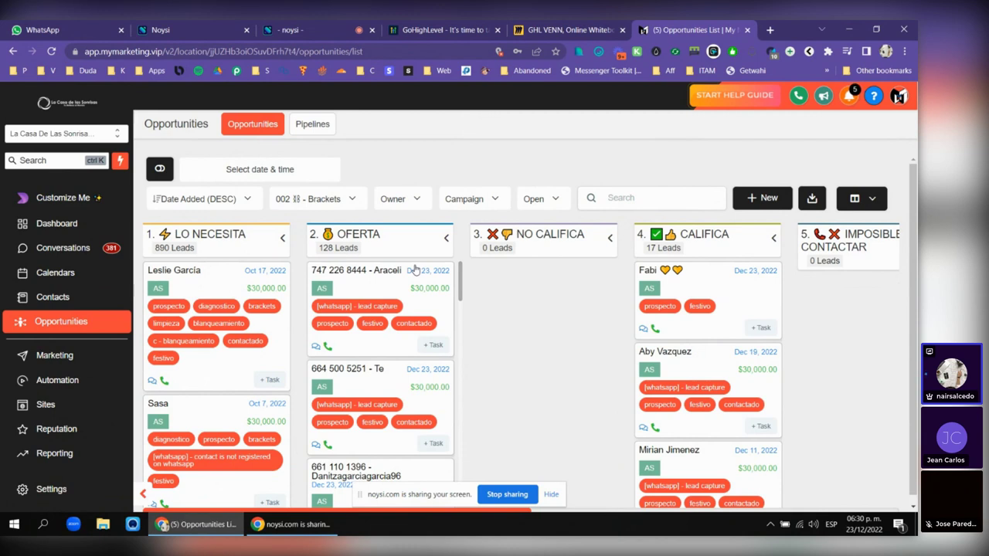
left_click_drag(414, 269, 390, 259)
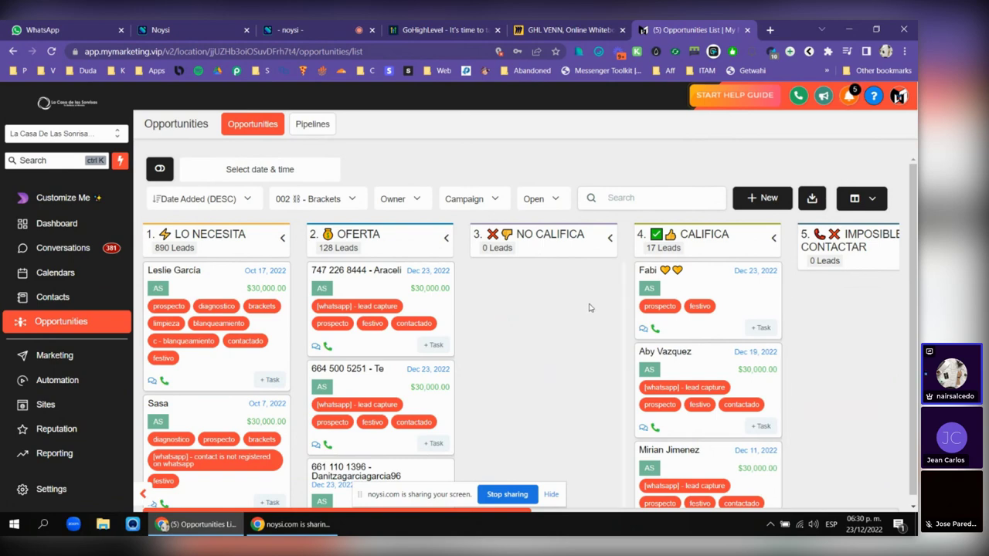
left_click(92, 138)
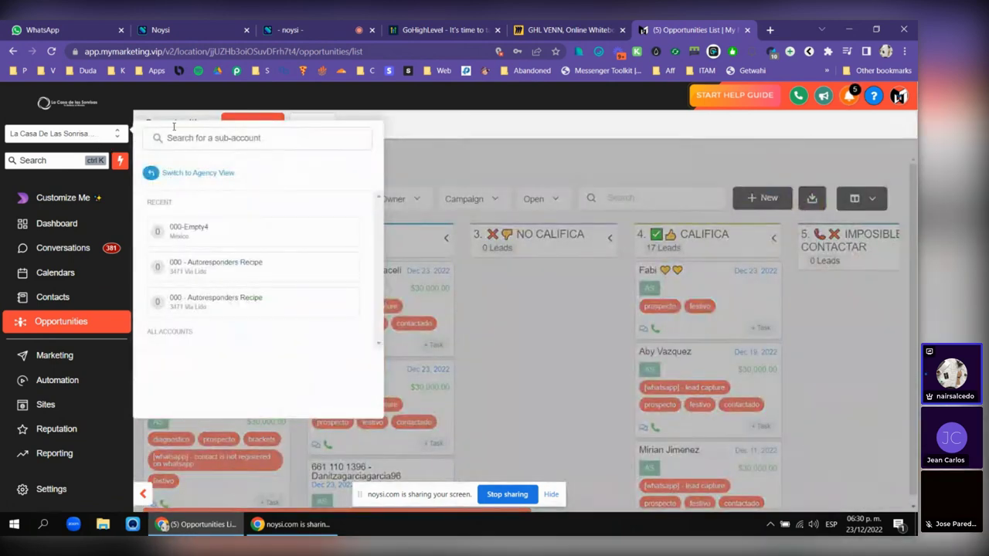
- Switch to the 000-Empty4 sub-account and open its Business Profile settings
left_click(187, 227)
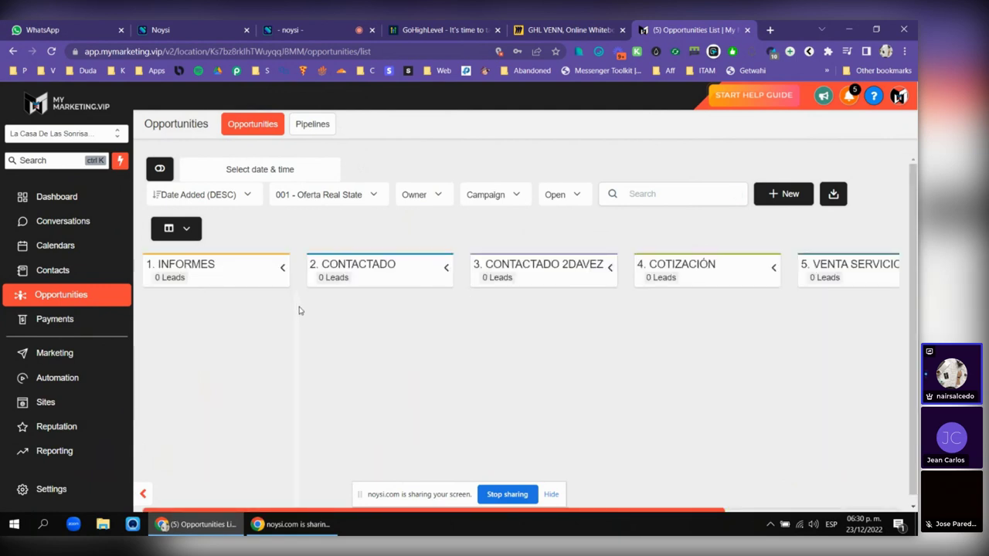
scroll(300, 311, "right", 4)
scroll(296, 311, "left", 4)
left_click(53, 494)
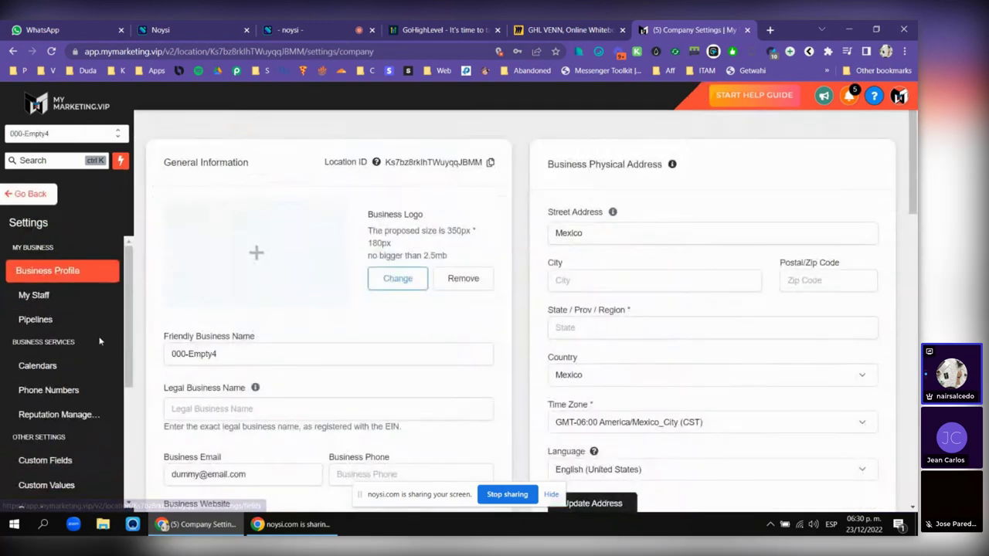
scroll(72, 364, "down", 1)
scroll(70, 367, "down", 3)
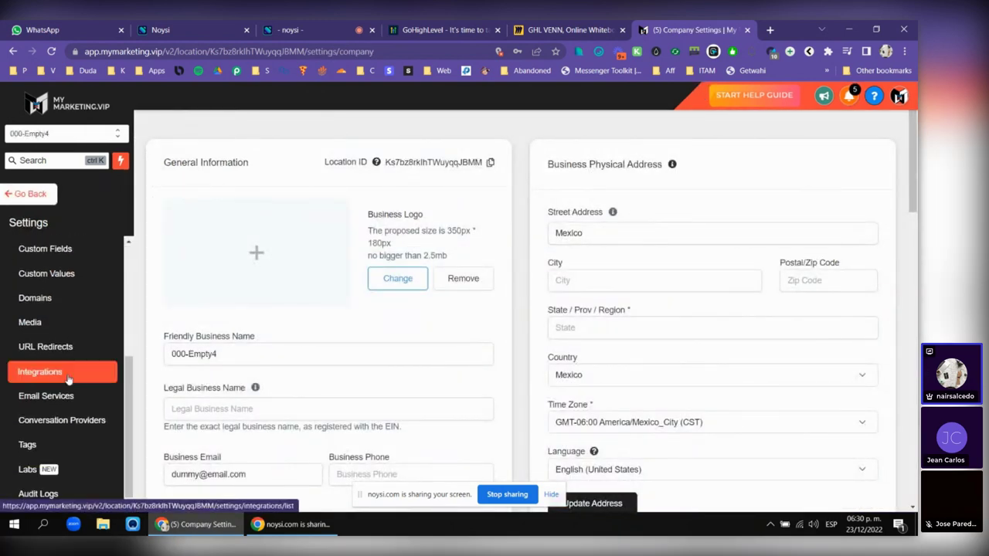
left_click(40, 371)
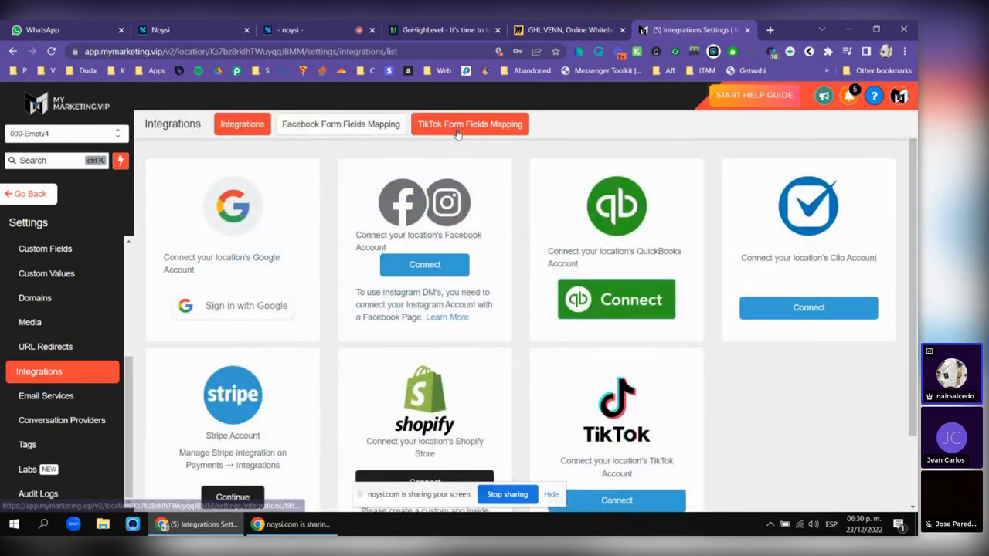
left_click(336, 132)
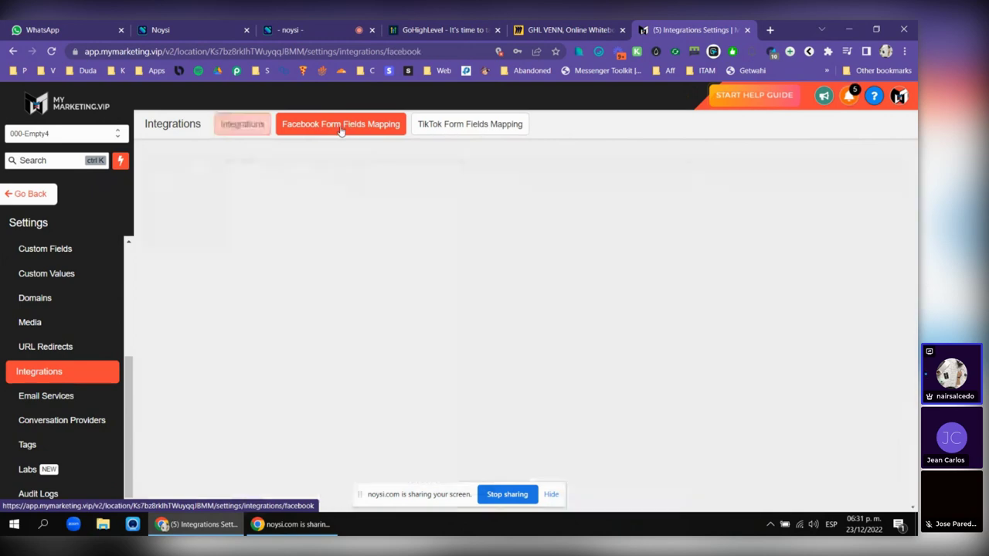
left_click(512, 128)
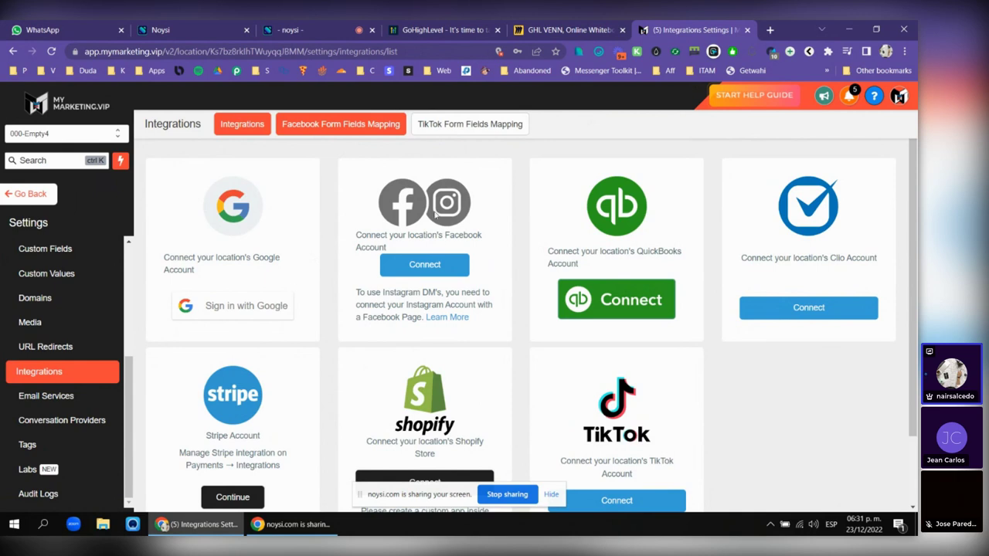
scroll(442, 263, "down", 3)
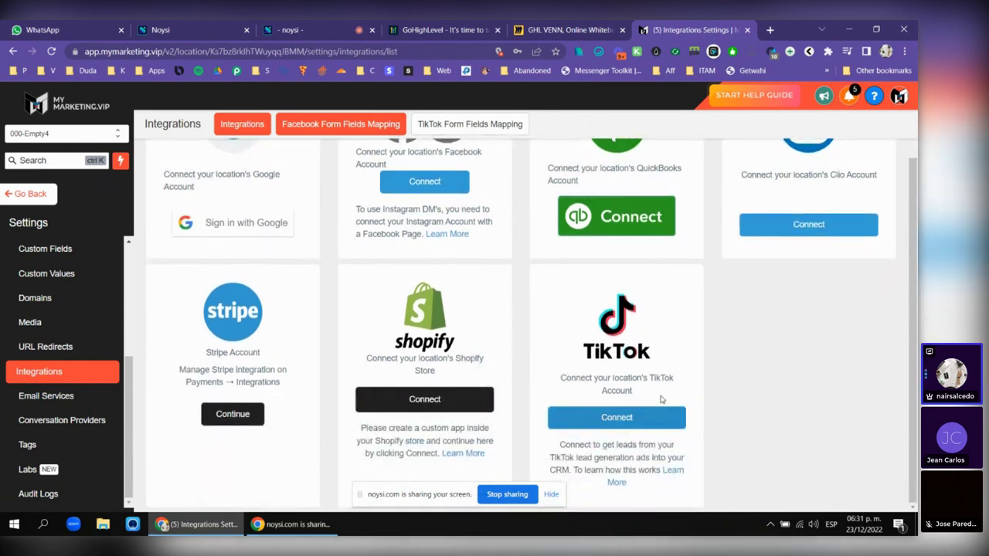
scroll(605, 423, "up", 3)
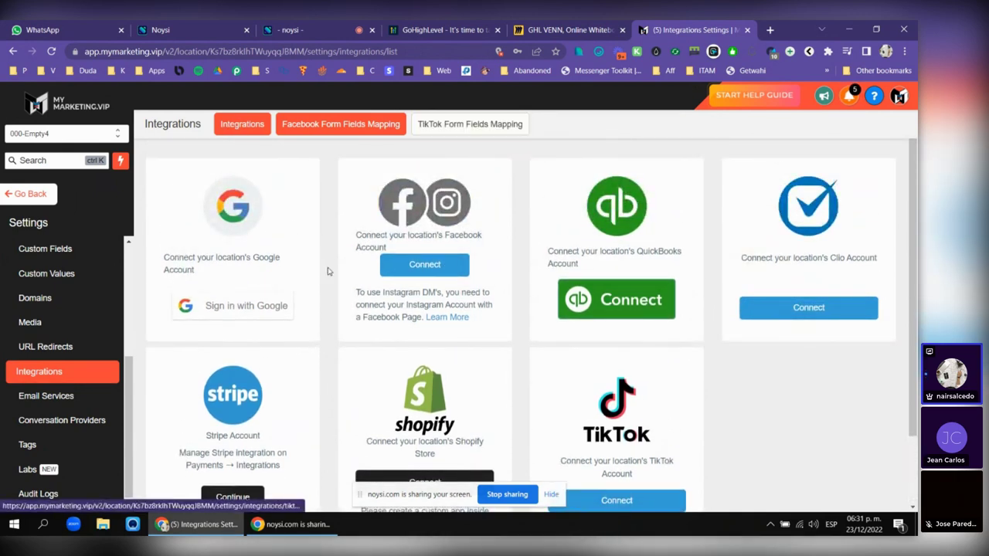
scroll(327, 271, "down", 1)
left_click(26, 194)
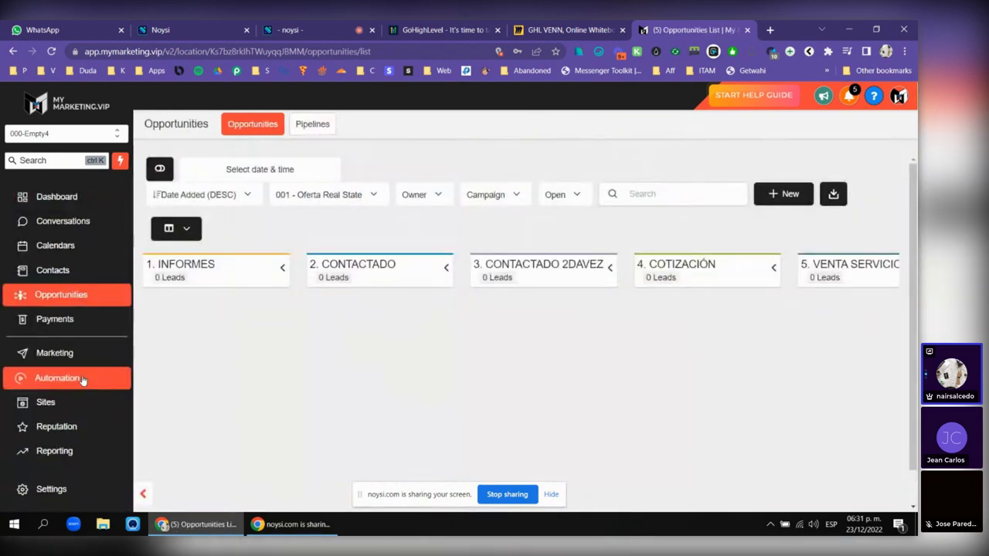
left_click(78, 383)
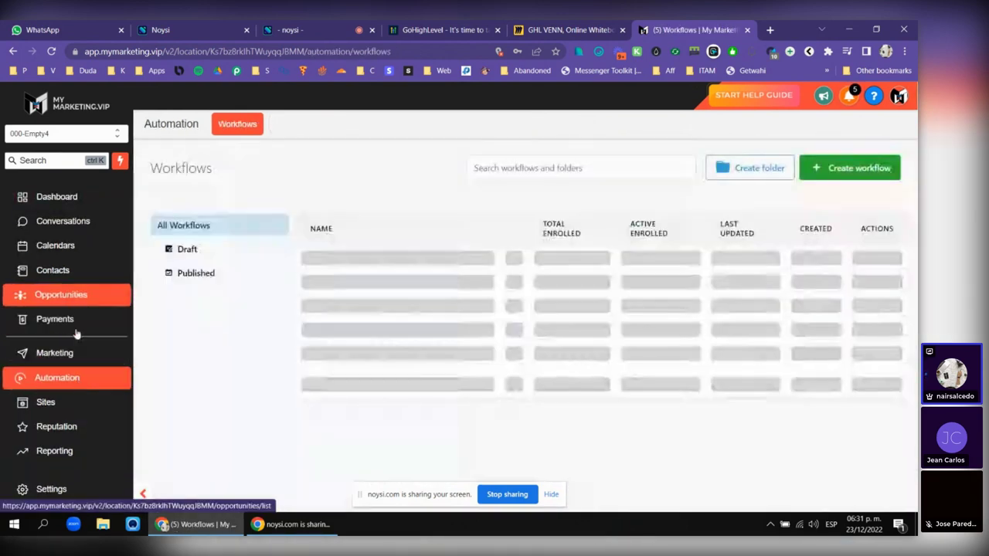
- Create a new blank workflow from scratch
left_click(842, 169)
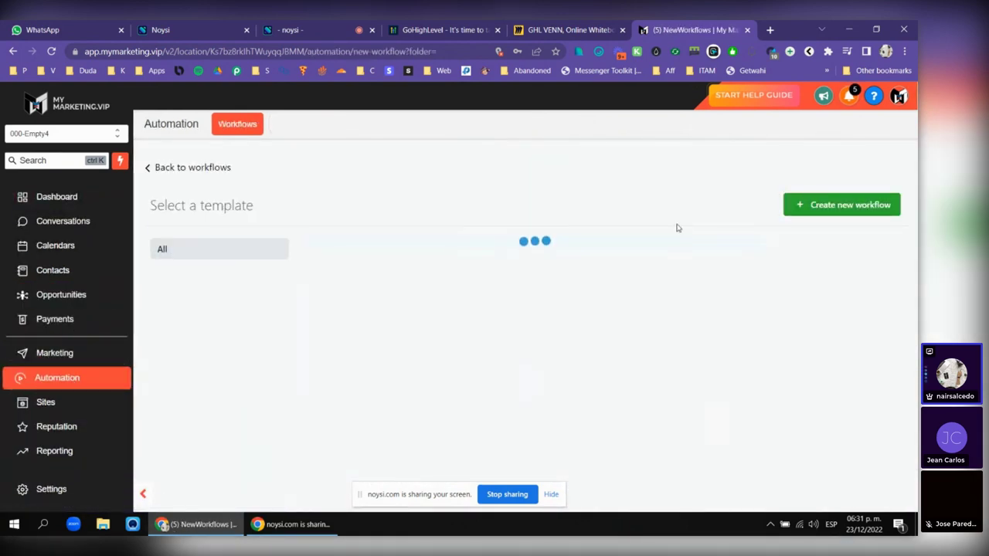
left_click(438, 380)
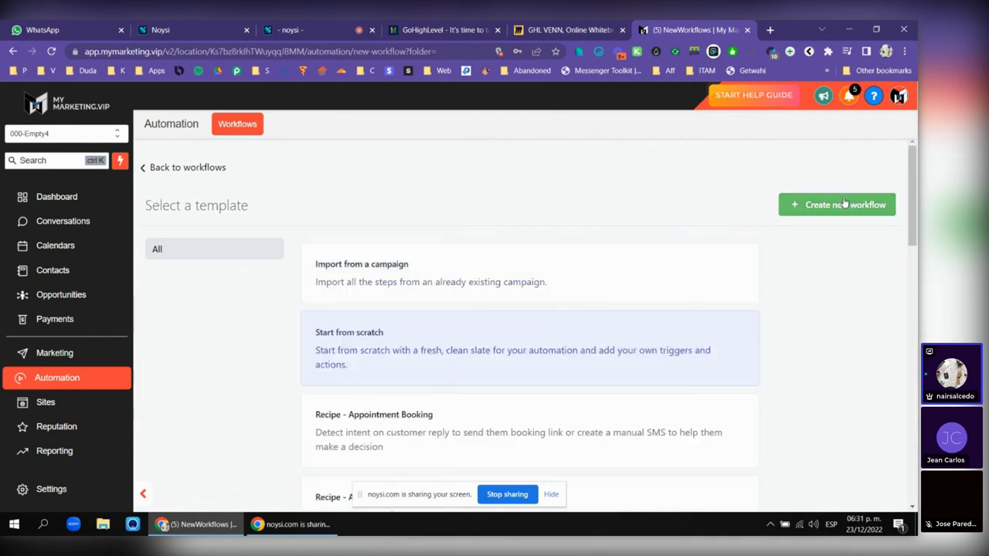
left_click(836, 205)
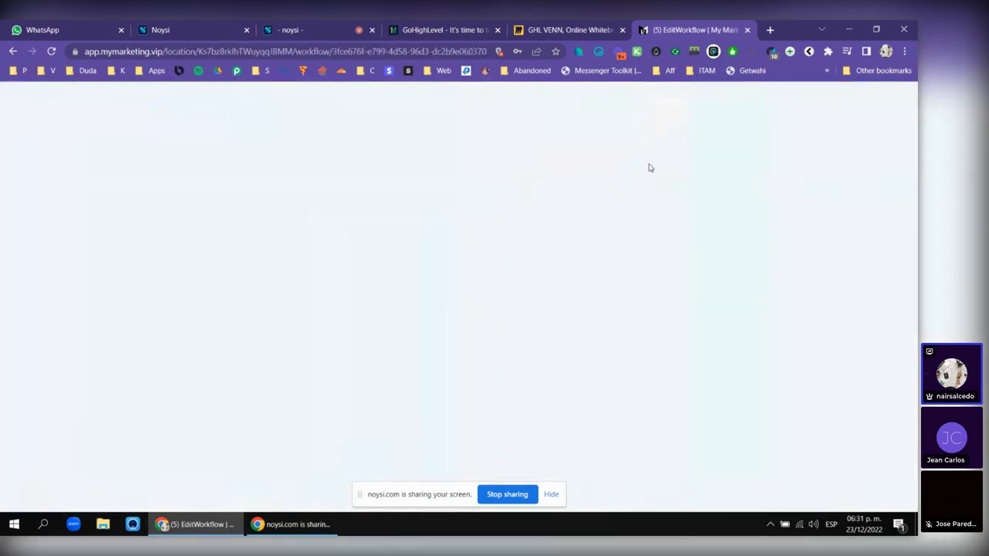
- Browse the workflow triggers and pick Facebook Lead Form Submitted
left_click(467, 192)
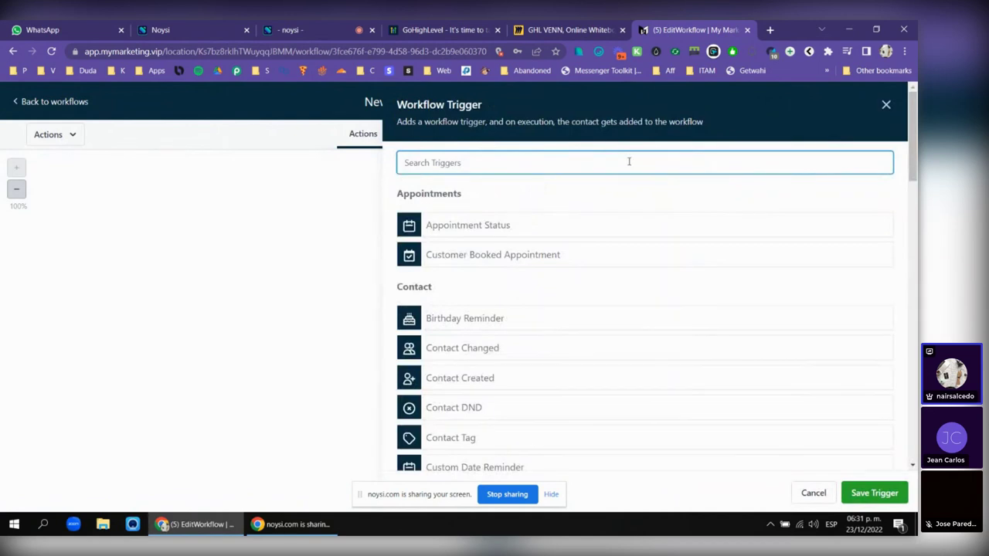
type("f")
key("BackSpace")
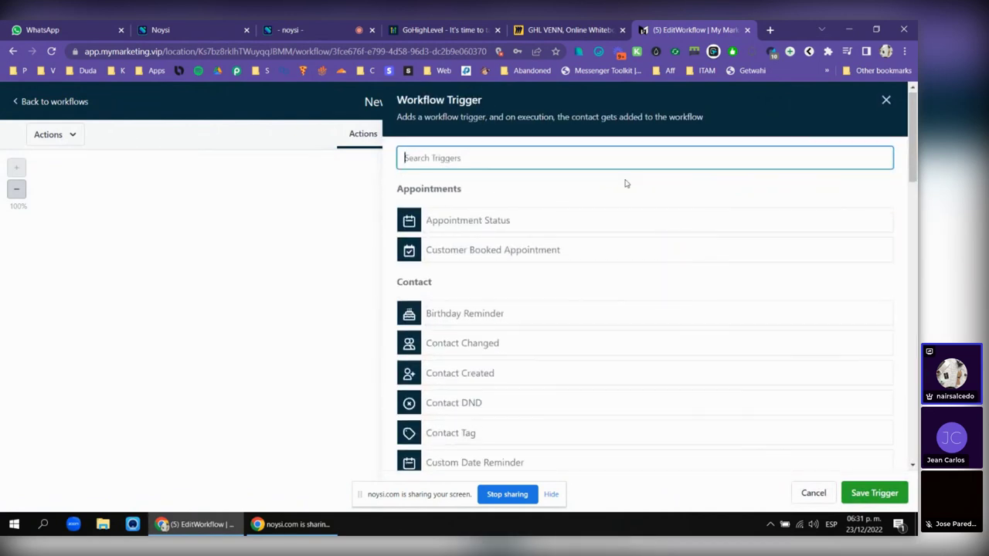
scroll(595, 273, "down", 4)
scroll(587, 323, "down", 4)
scroll(587, 323, "down", 4)
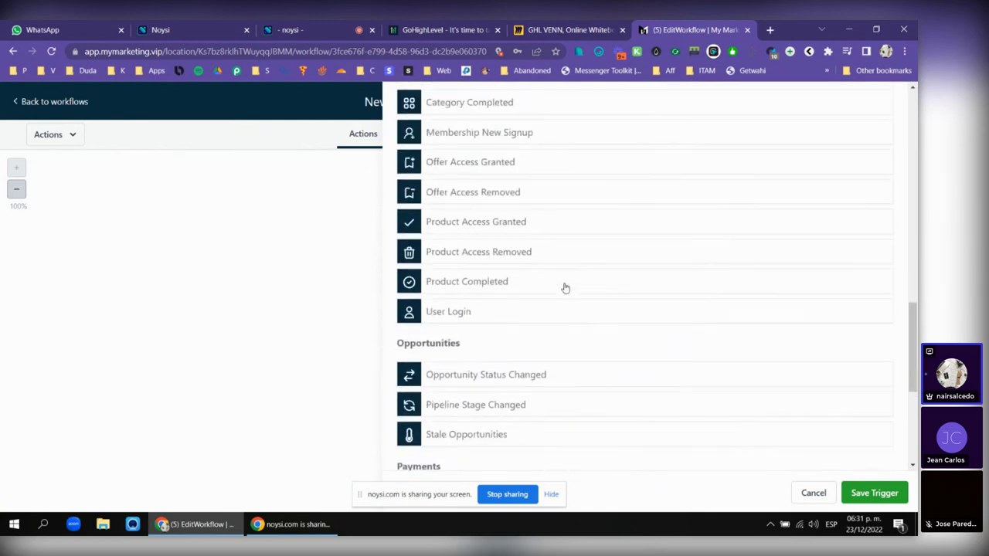
scroll(564, 286, "up", 3)
left_click(528, 241)
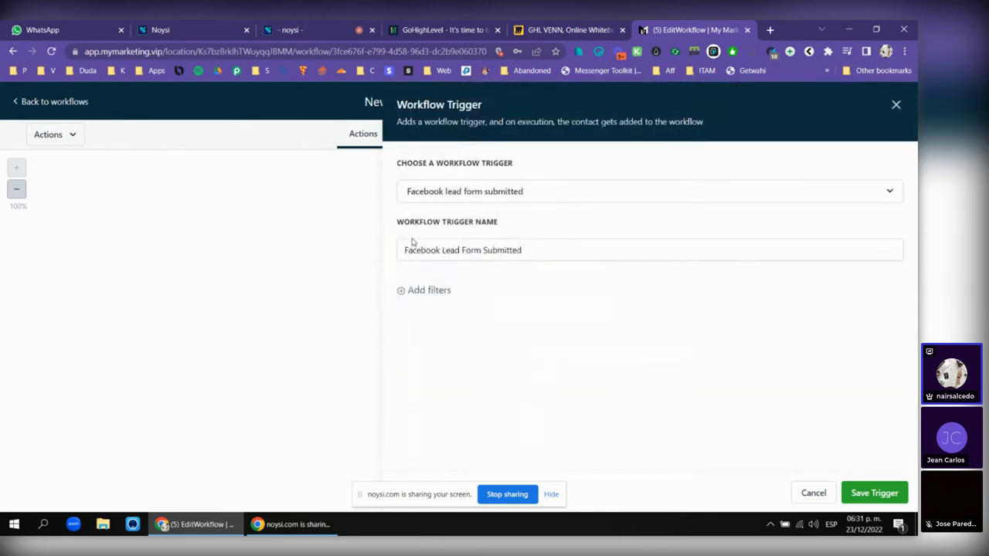
- Try a specific-form filter on the trigger, discard the trigger unsaved, and show the action list
left_click(429, 290)
left_click(476, 307)
left_click(442, 386)
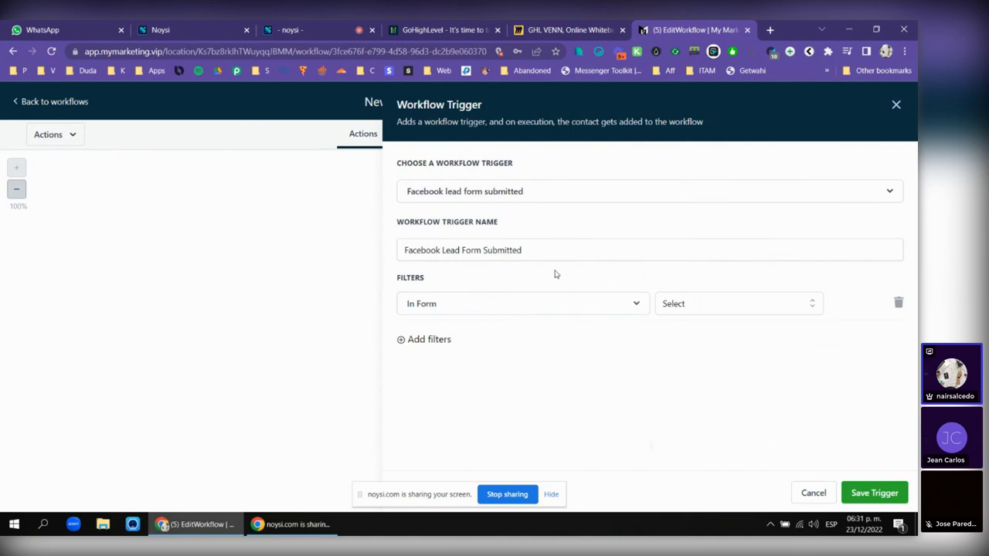
left_click(703, 308)
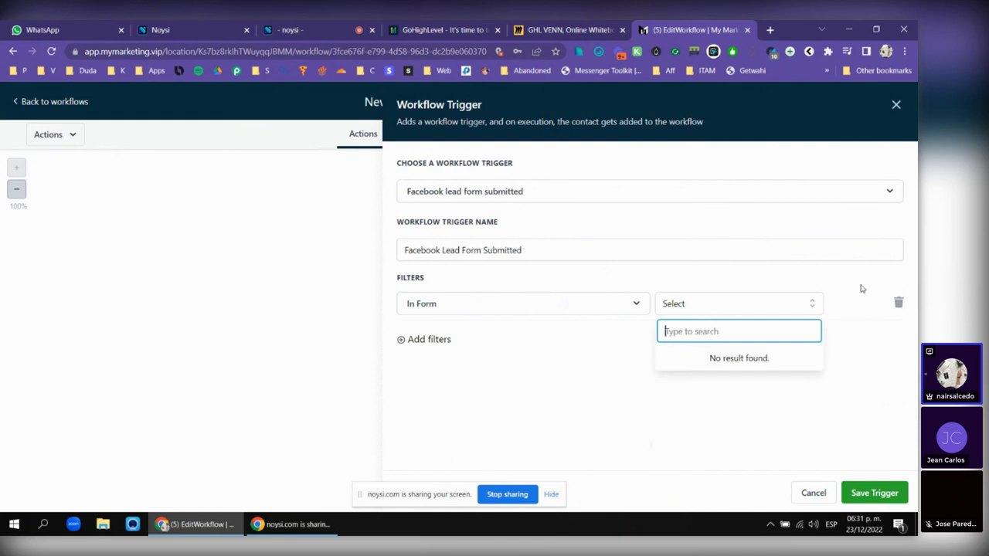
left_click(896, 104)
left_click(474, 263)
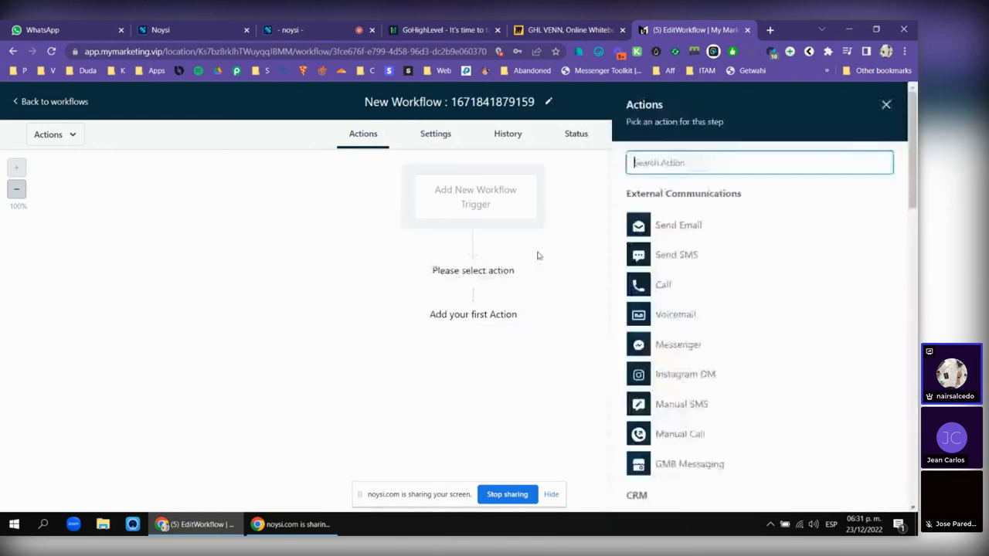
- Add a Send Internal Notification action sent as SMS to a custom number
type("inter")
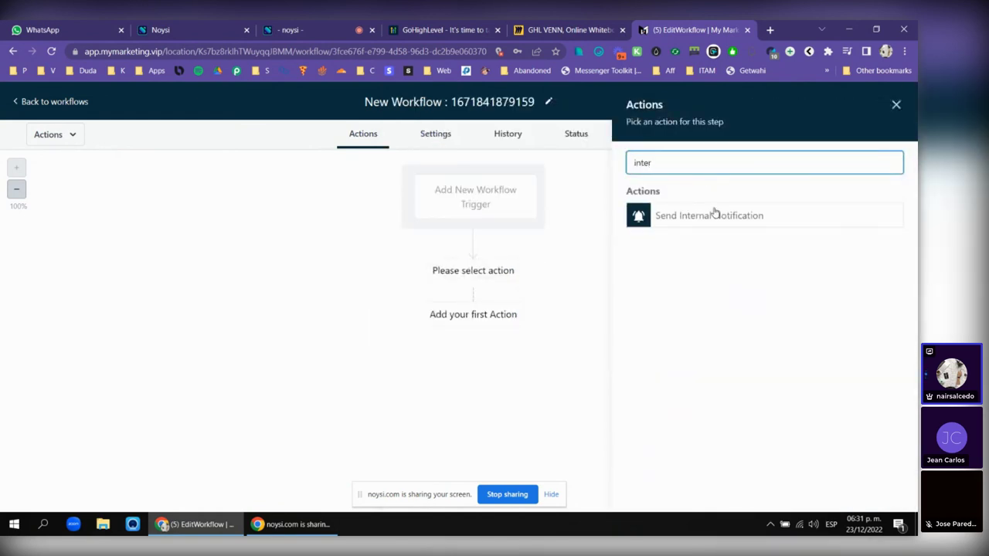
left_click(713, 213)
left_click(741, 239)
left_click(670, 311)
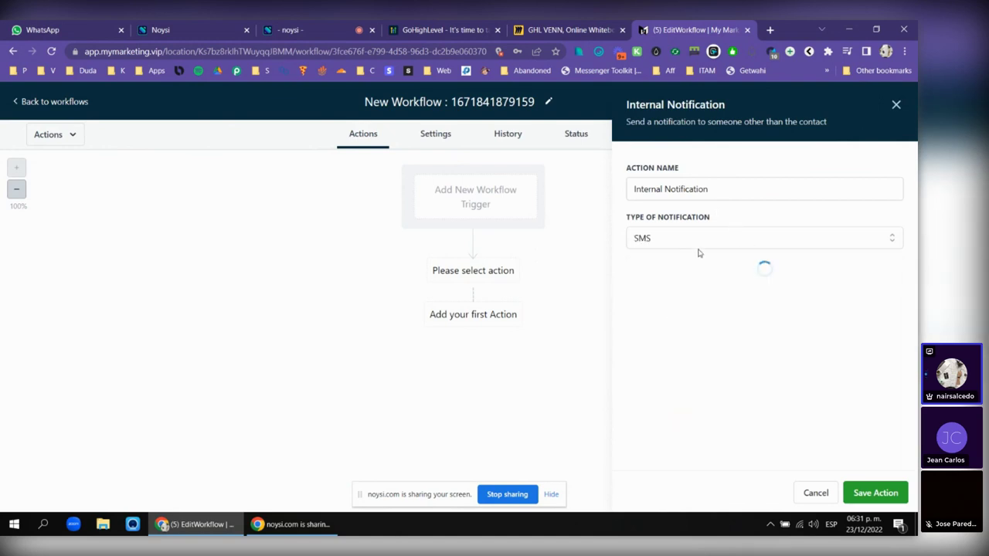
scroll(671, 272, "down", 1)
left_click(695, 231)
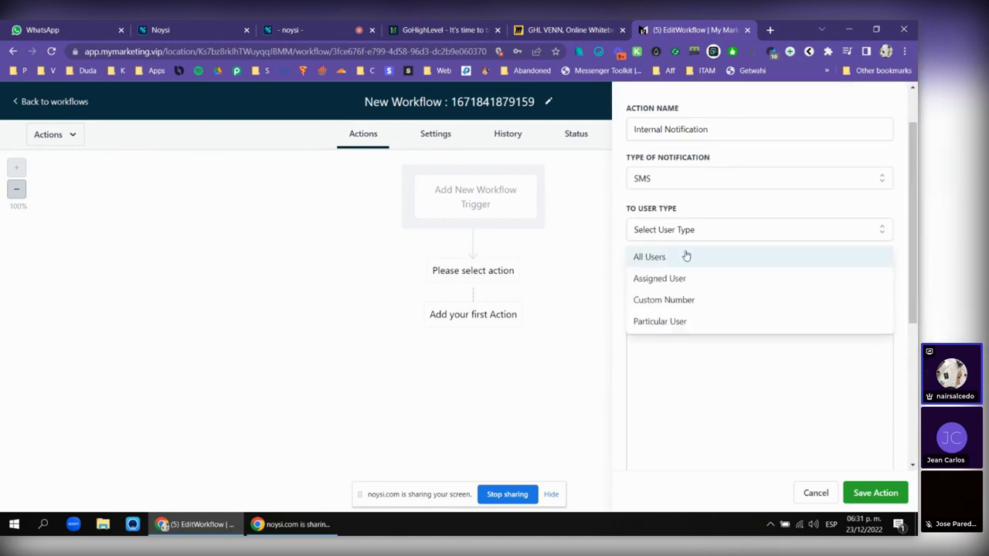
left_click(653, 298)
- Enter 'numerodetucliente' as the custom recipient number, leaving the template unchosen
left_click(680, 278)
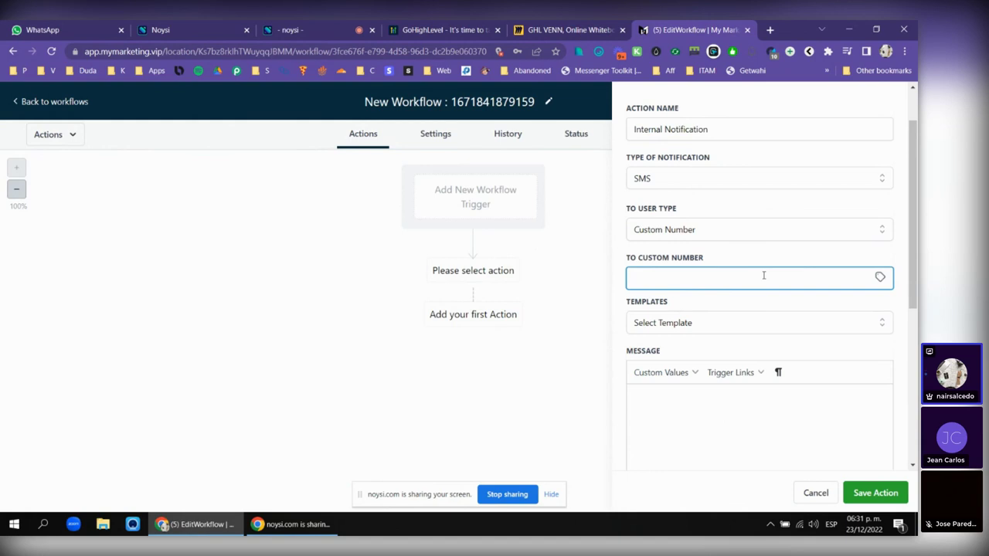
type("numerodetucliente")
scroll(764, 274, "down", 2)
left_click(698, 204)
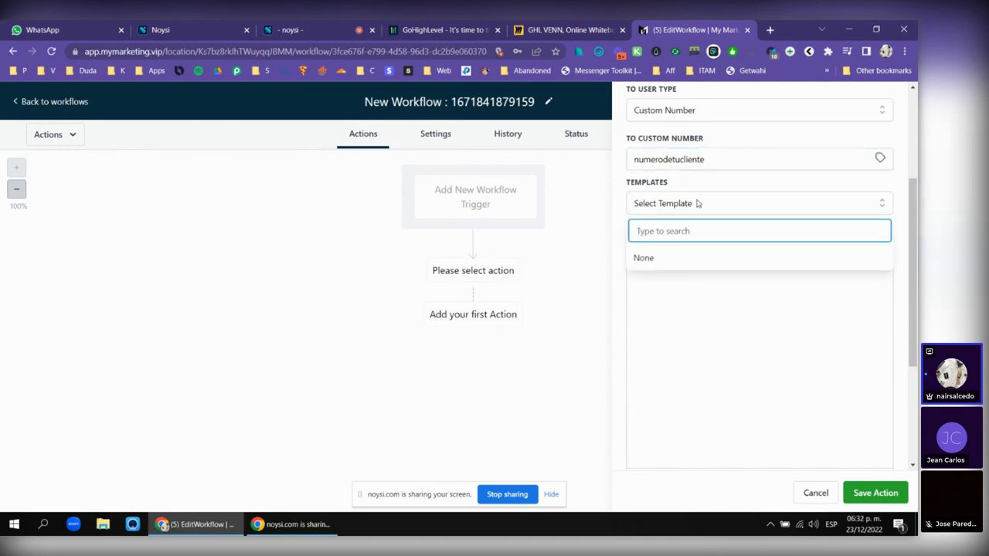
left_click(697, 205)
scroll(692, 232, "down", 1)
- Write 'Hey, tenemos un prospecto nue' and insert the contact's name, email and phone placeholders
left_click(688, 249)
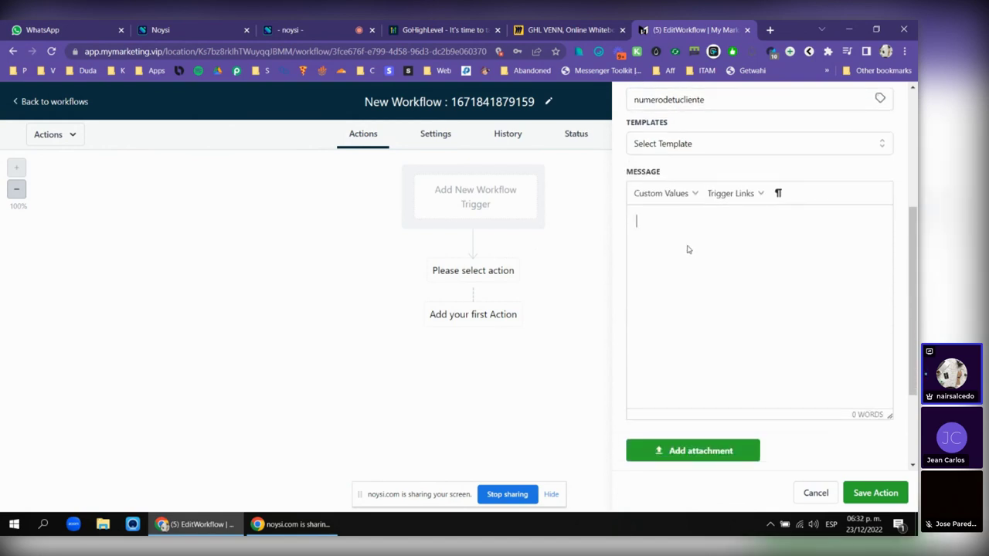
type("Hey, tenemos un prospecto nuevo")
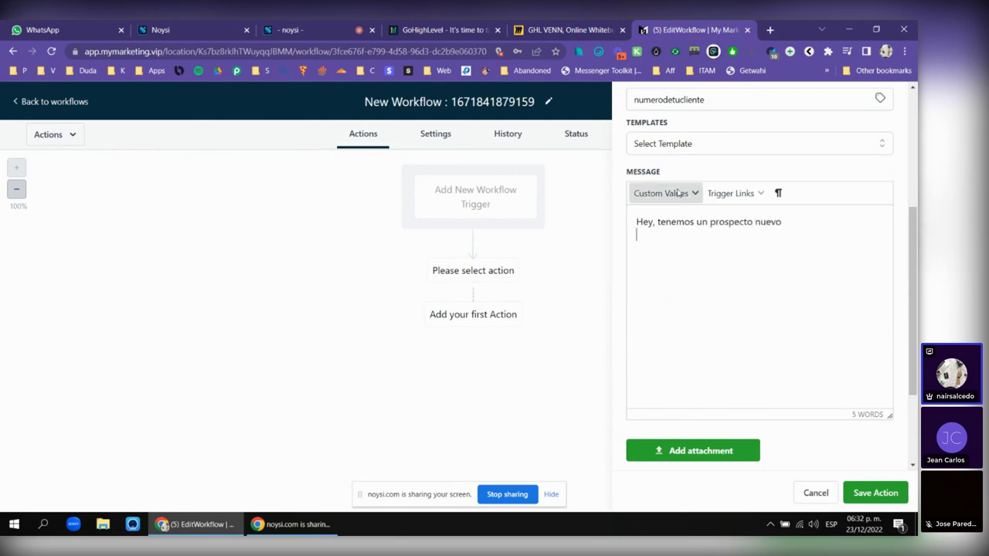
left_click(663, 193)
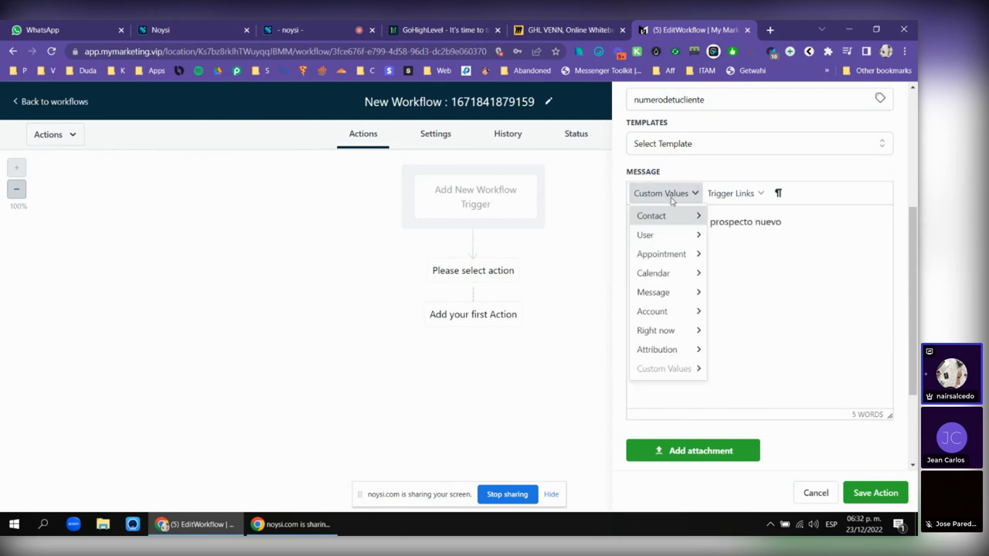
mouse_move(680, 217)
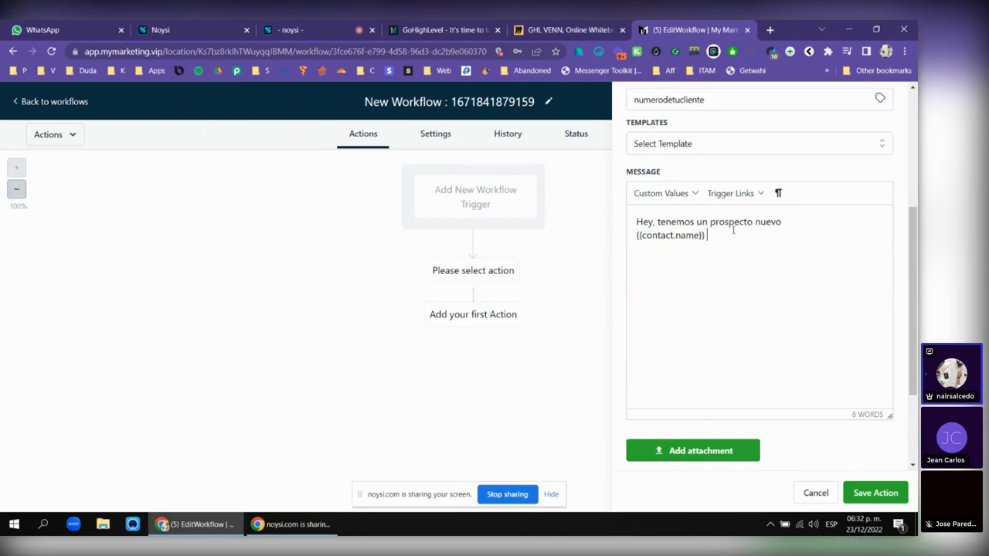
left_click(660, 194)
mouse_move(680, 217)
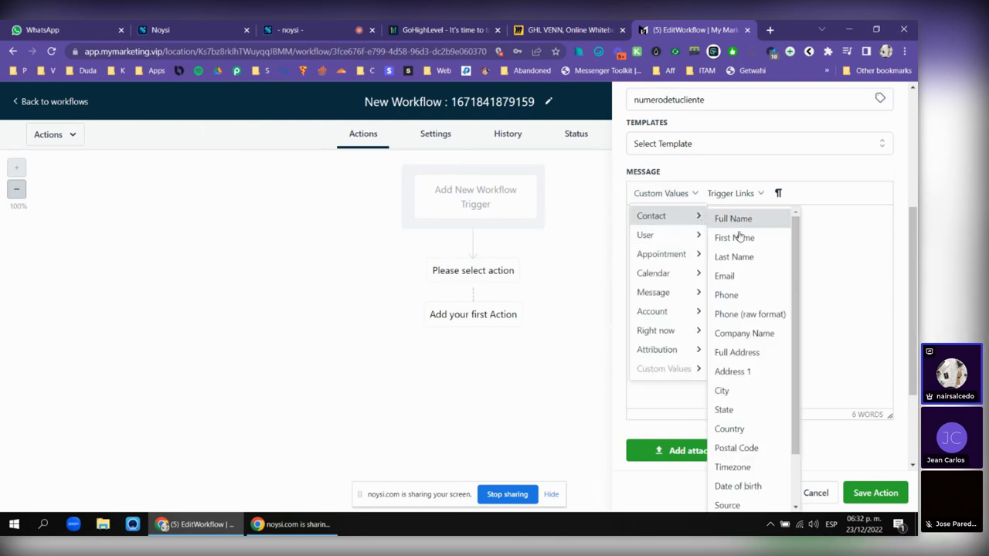
left_click(744, 276)
left_click(687, 194)
left_click(730, 294)
- Close the notification settings and bring up the action choices again
scroll(788, 309, "down", 3)
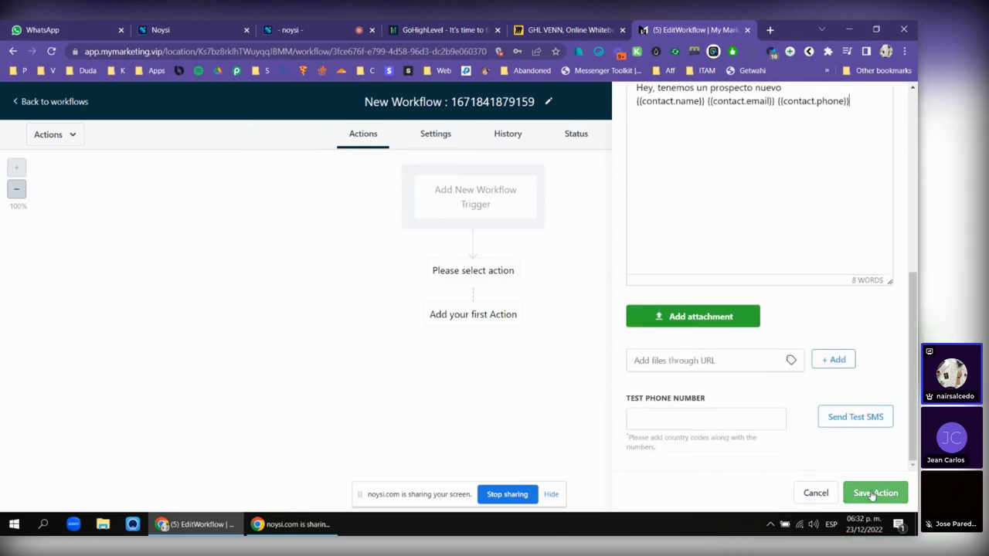
scroll(816, 386, "up", 5)
scroll(827, 372, "up", 2)
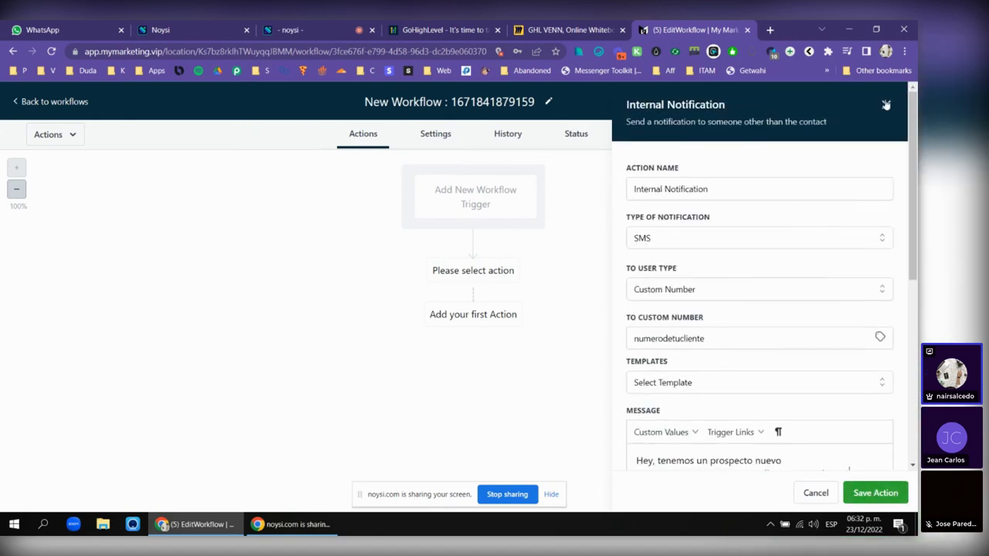
left_click(885, 104)
left_click(473, 267)
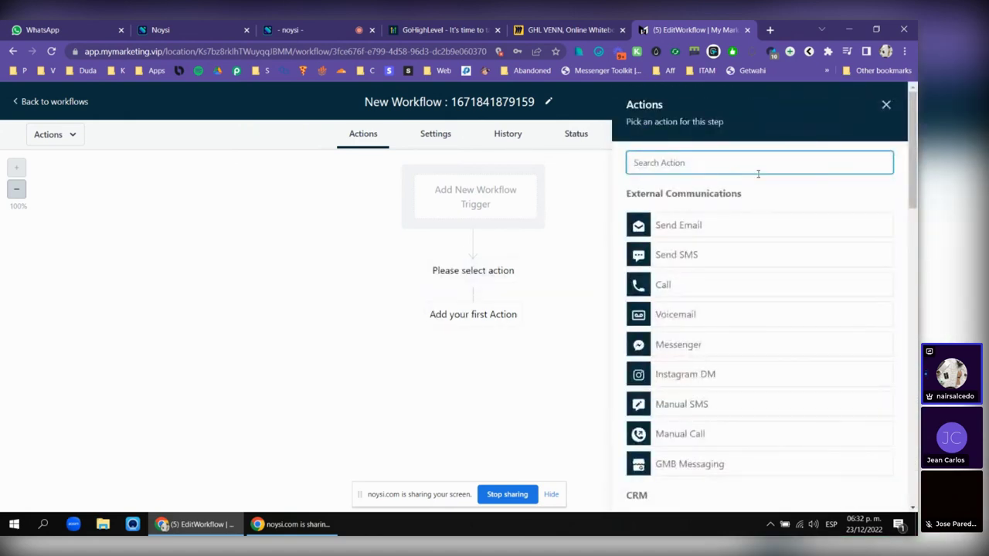
type("sms")
left_click(709, 214)
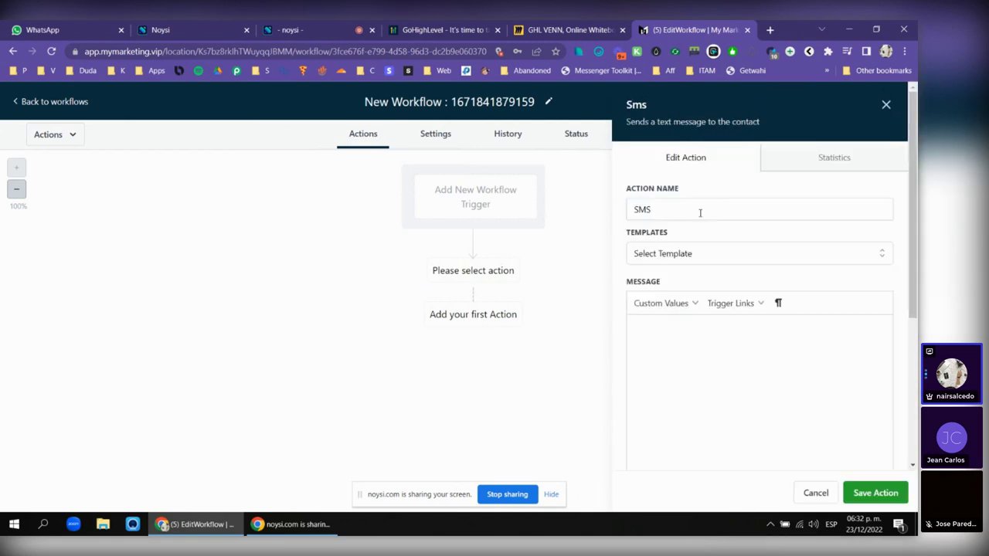
scroll(691, 325, "down", 2)
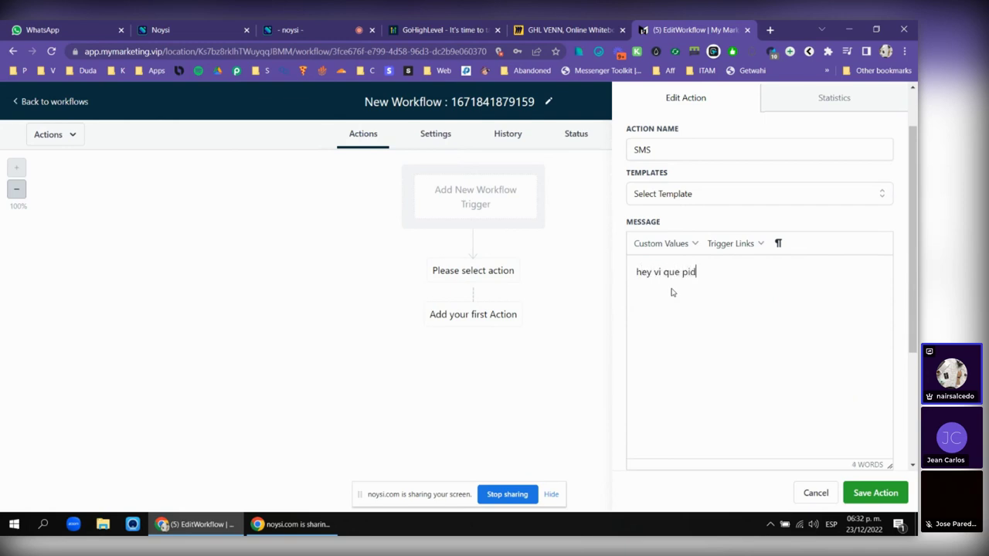
key("ctrl+BackSpace")
key("ctrl+BackSpace")
key("ctrl+BackSpace")
scroll(762, 258, "up", 2)
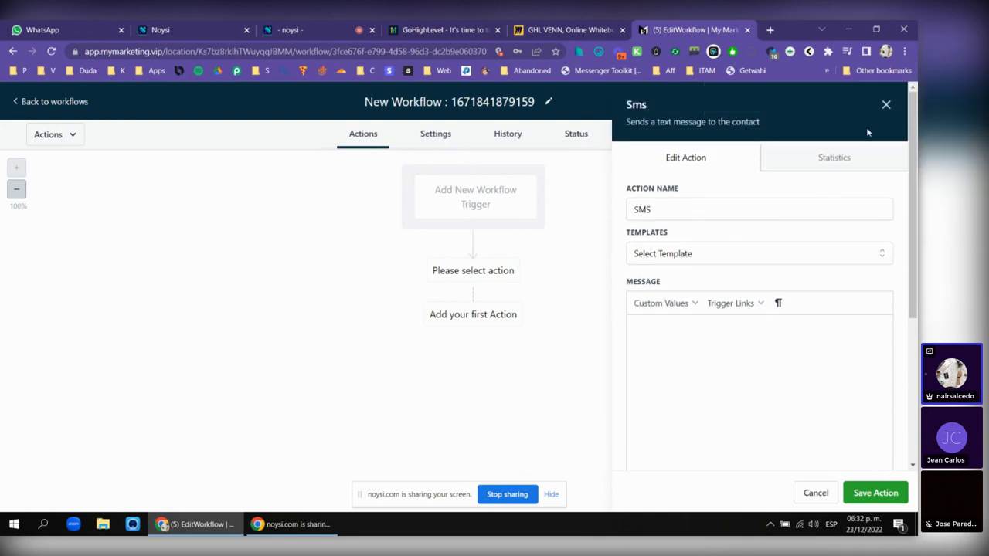
left_click(885, 103)
left_click(473, 265)
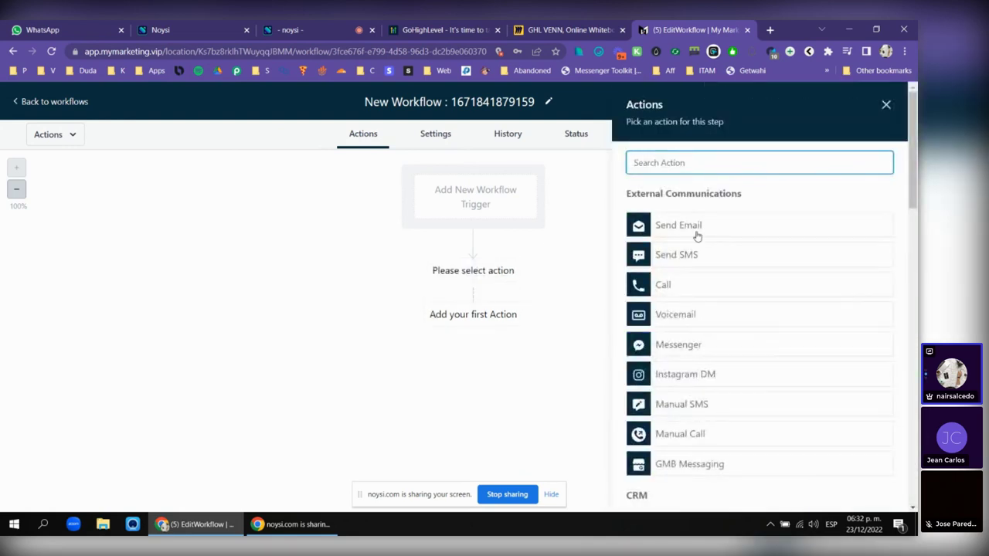
- Inspect the Call action's Call Whisper and Call Timeout fields, then discard it unsaved
scroll(697, 236, "down", 1)
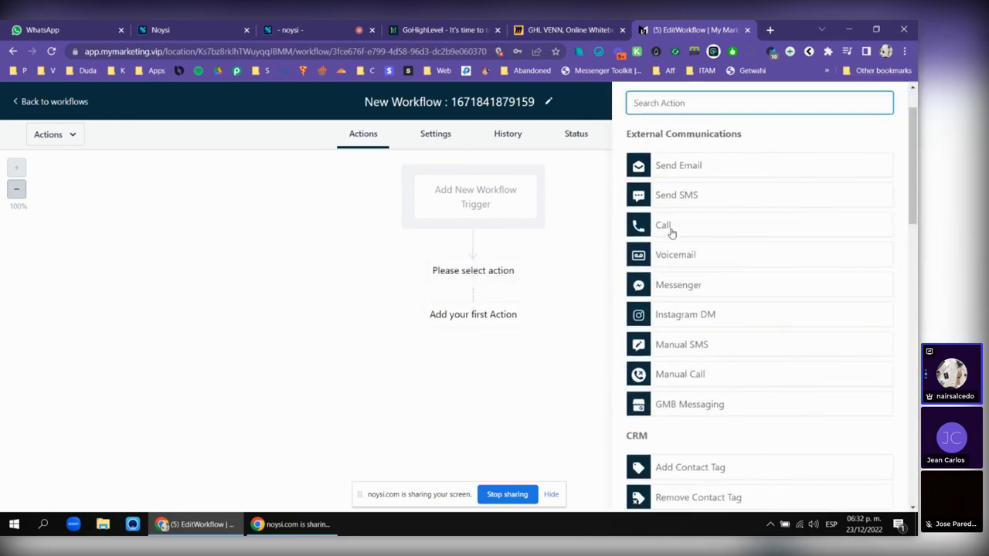
left_click(666, 226)
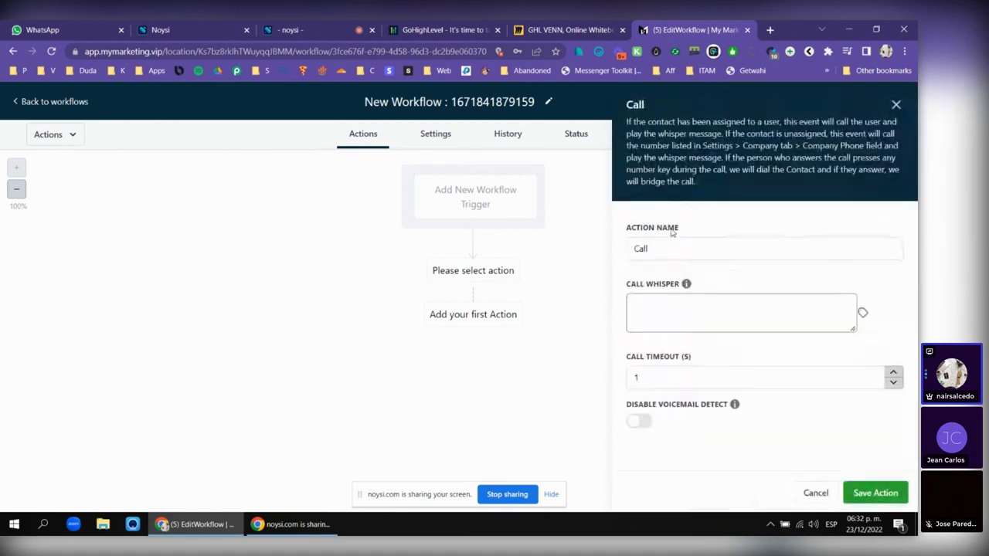
left_click(664, 309)
left_click(743, 284)
left_click(681, 301)
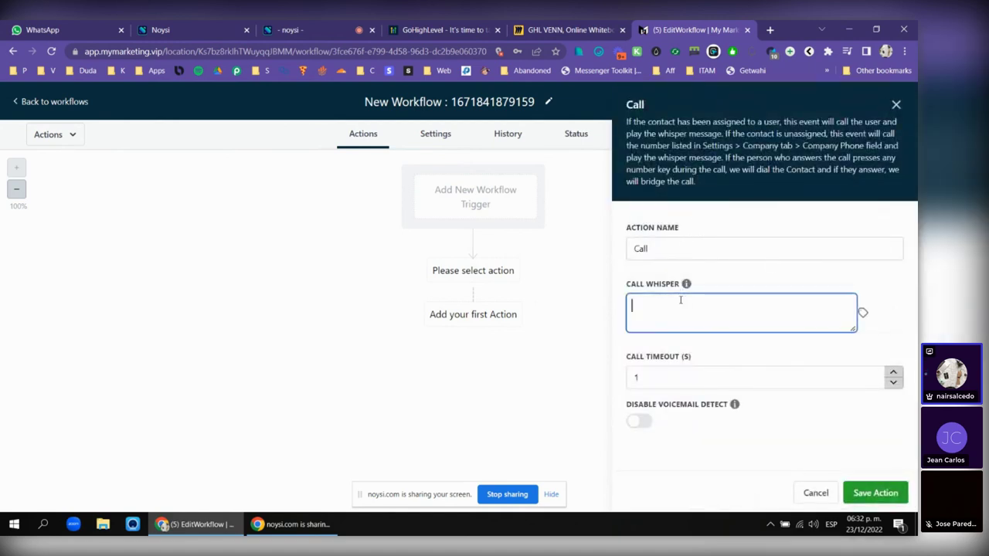
left_click(696, 380)
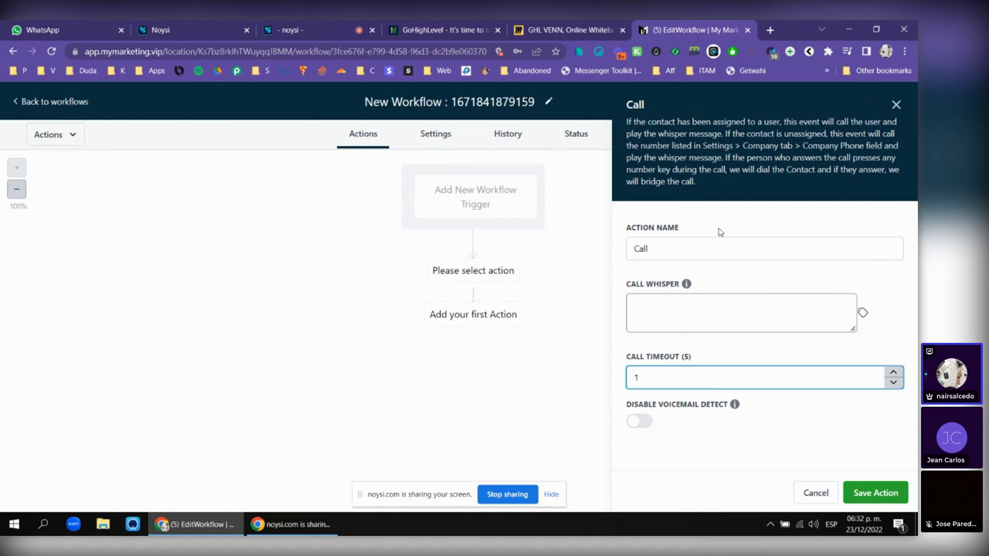
left_click(652, 190)
double_click(653, 183)
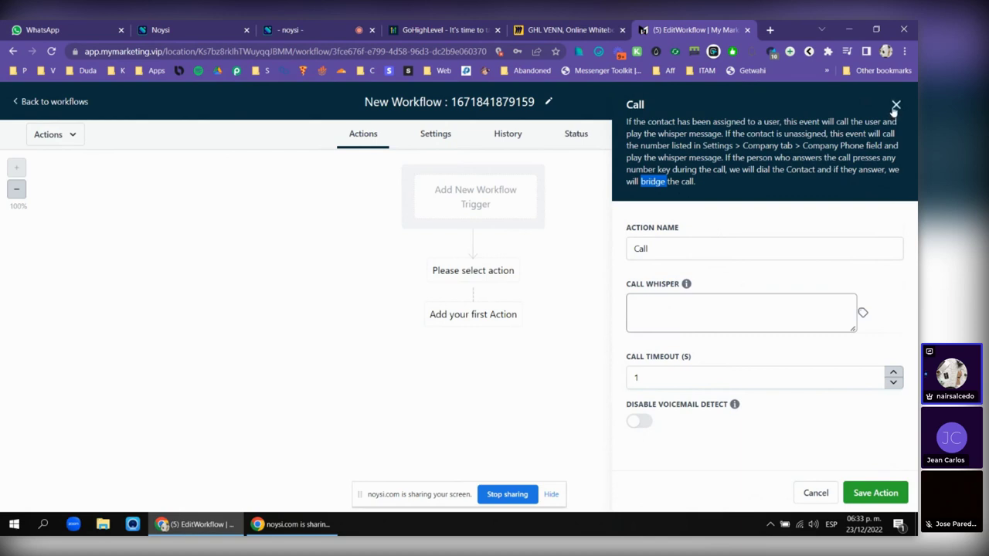
left_click(763, 111)
left_click(896, 104)
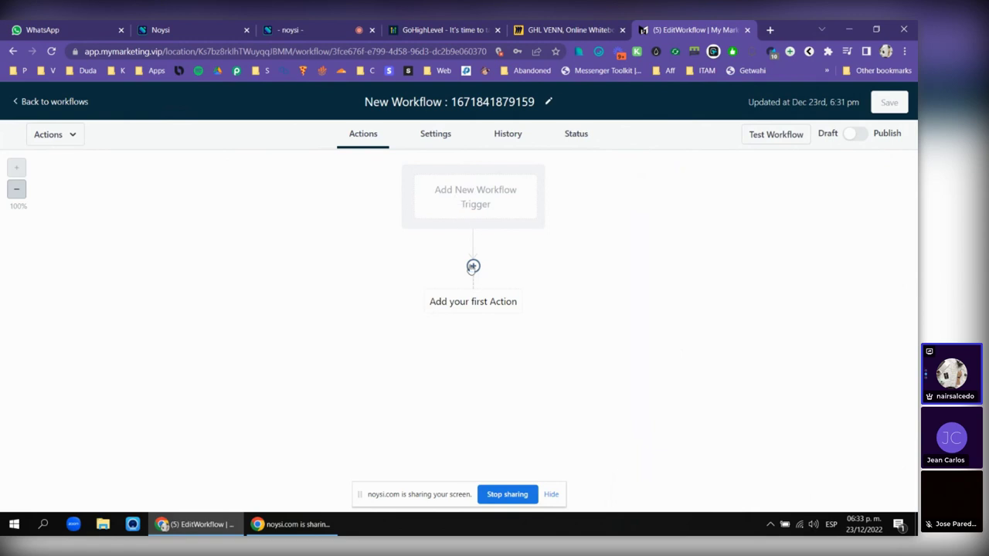
left_click(473, 266)
scroll(733, 194, "down", 1)
scroll(699, 232, "down", 1)
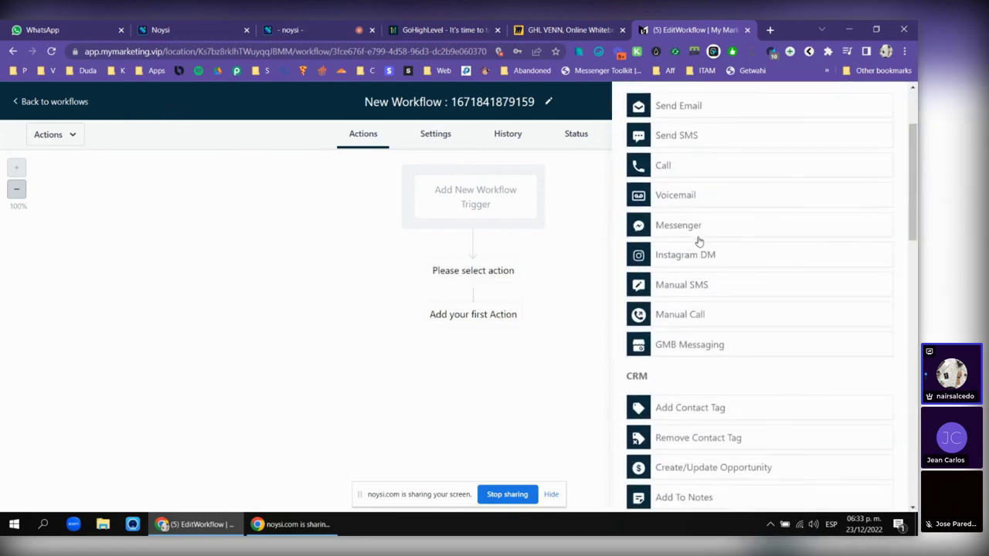
scroll(699, 242, "down", 4)
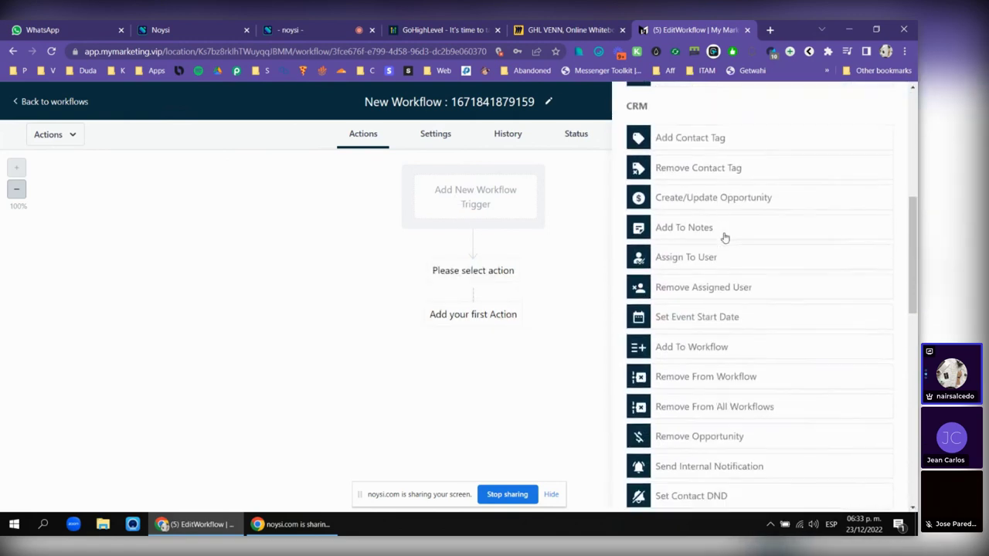
scroll(723, 194, "down", 1)
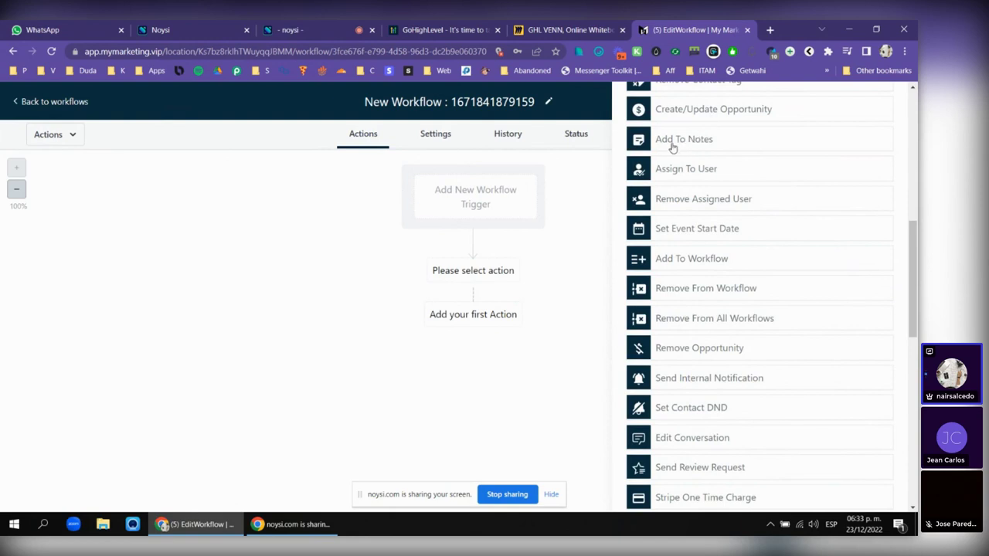
scroll(690, 154, "down", 1)
scroll(699, 115, "down", 2)
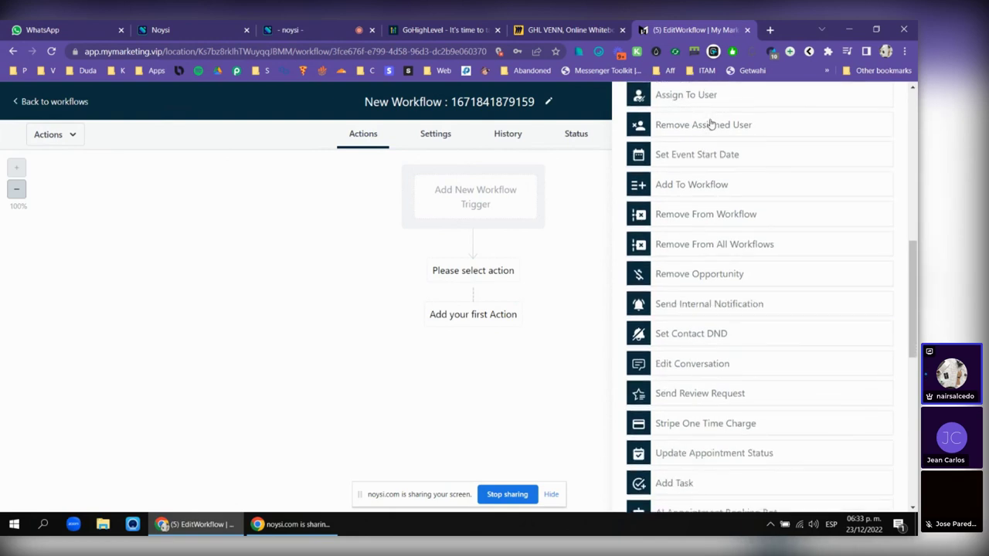
scroll(674, 174, "down", 1)
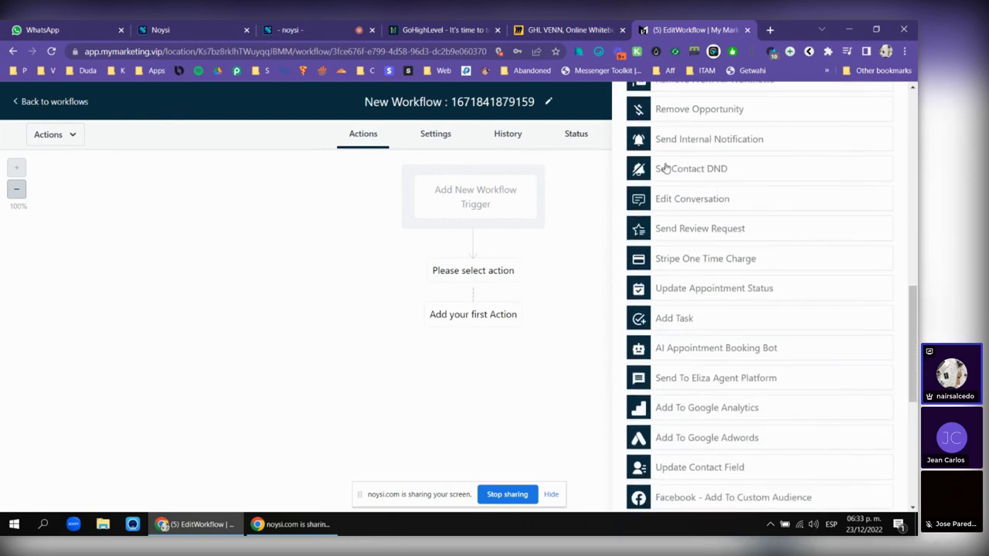
scroll(745, 156, "down", 3)
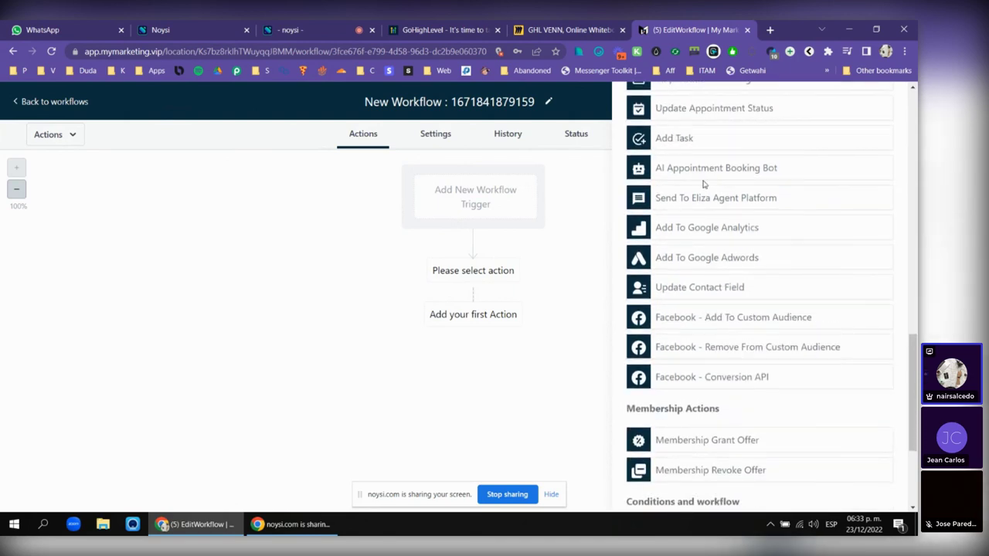
scroll(702, 214, "down", 3)
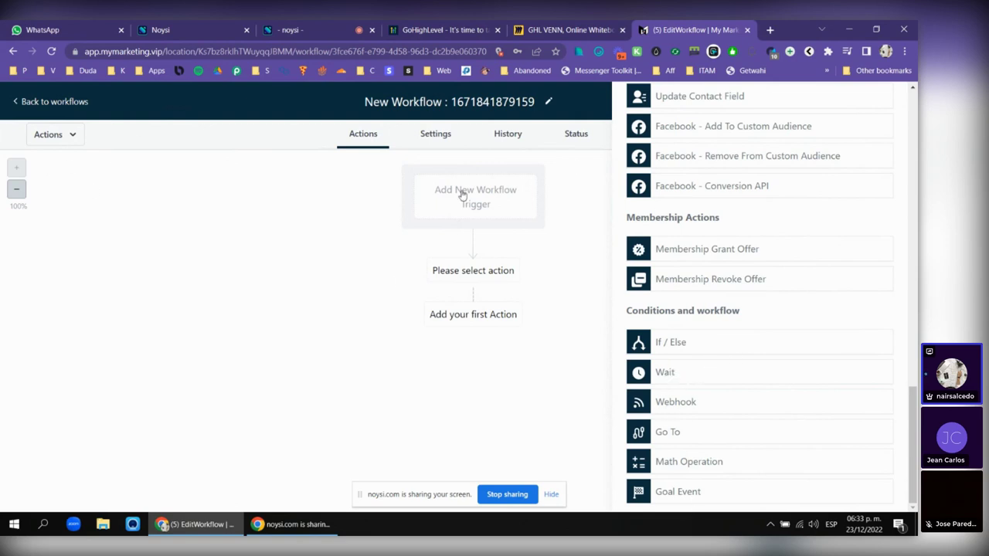
scroll(698, 250, "up", 18)
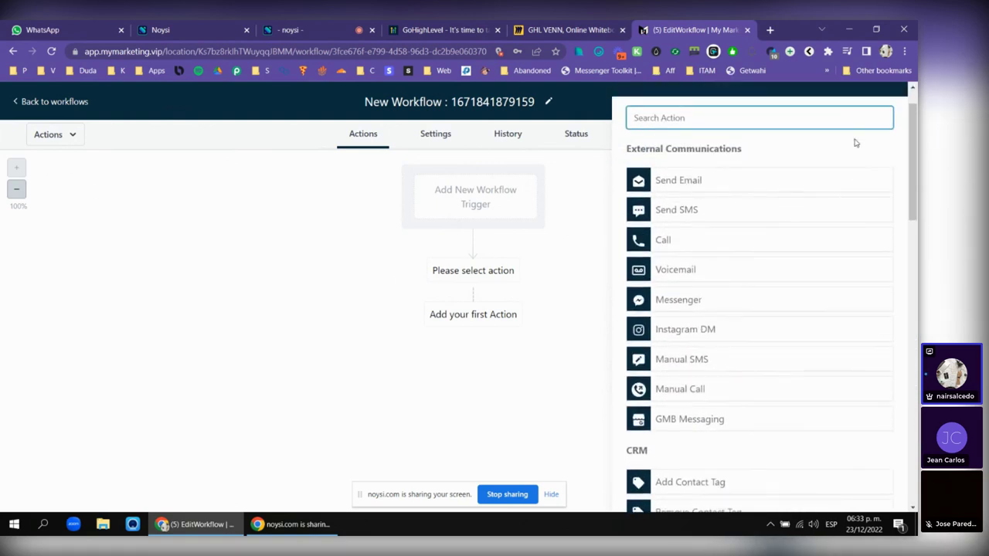
scroll(855, 142, "up", 1)
left_click(886, 102)
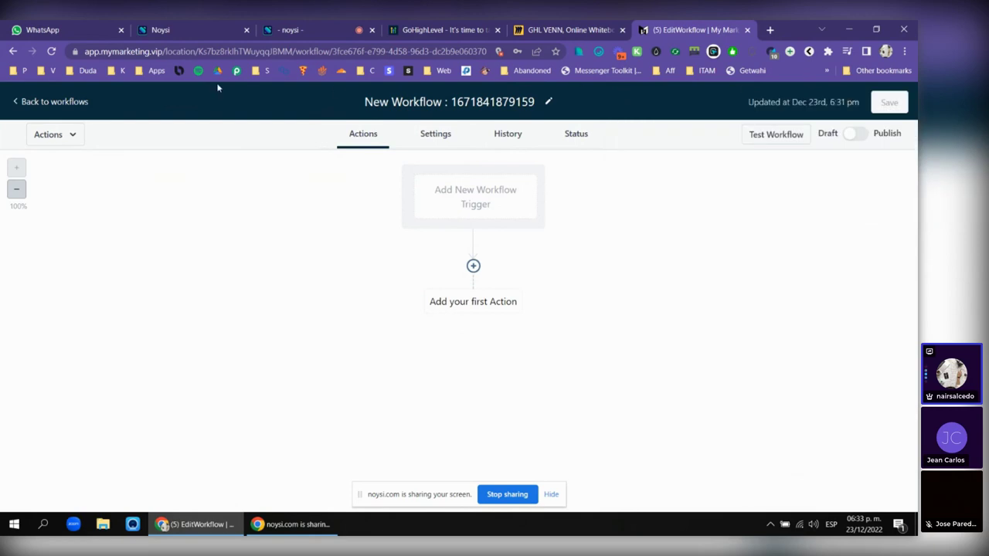
left_click(48, 102)
- Search 'idx broker' in a new tab, open idxbroker.com, then return to the Workflows tab
left_click(770, 30)
type("id")
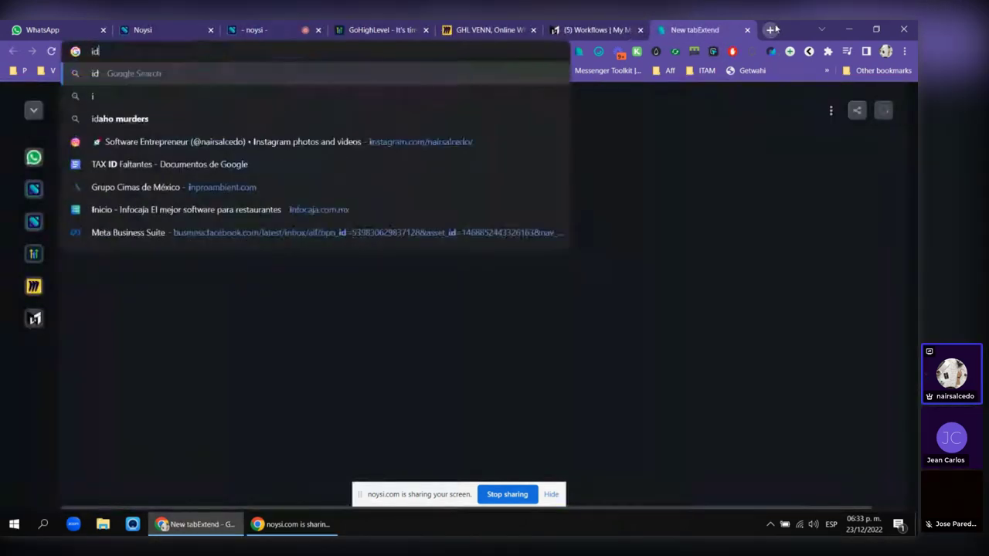
type("x r")
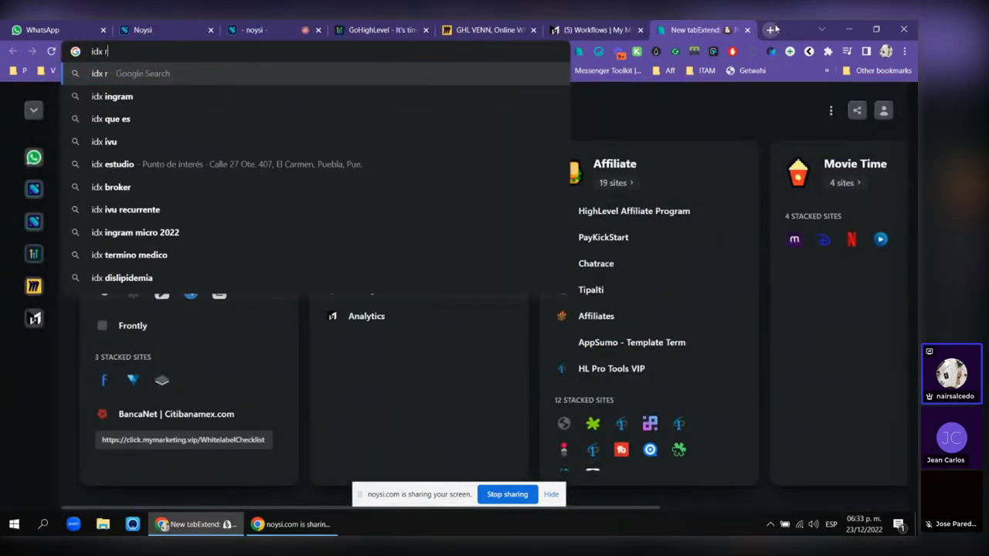
key("BackSpace")
type("broker")
key("Return")
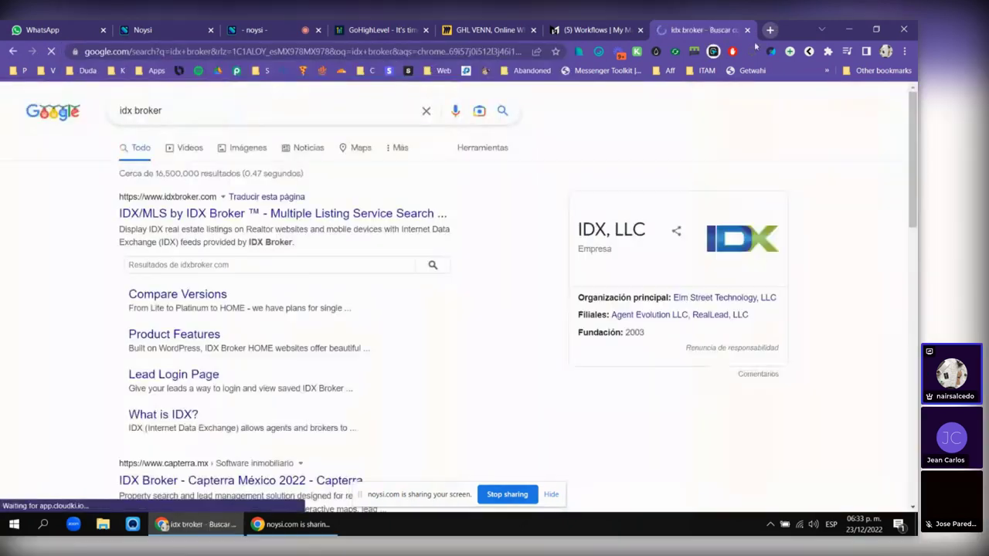
left_click(344, 218)
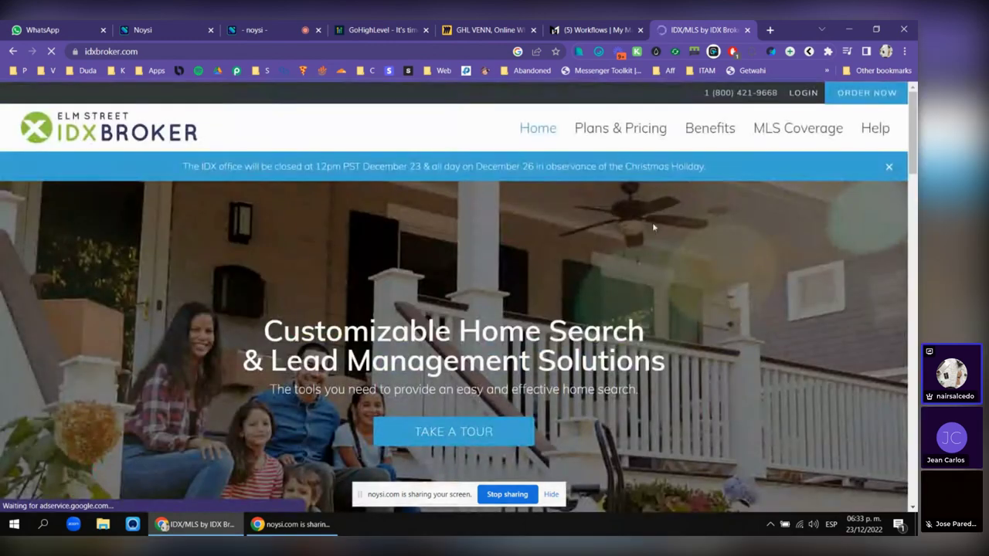
scroll(396, 241, "down", 1)
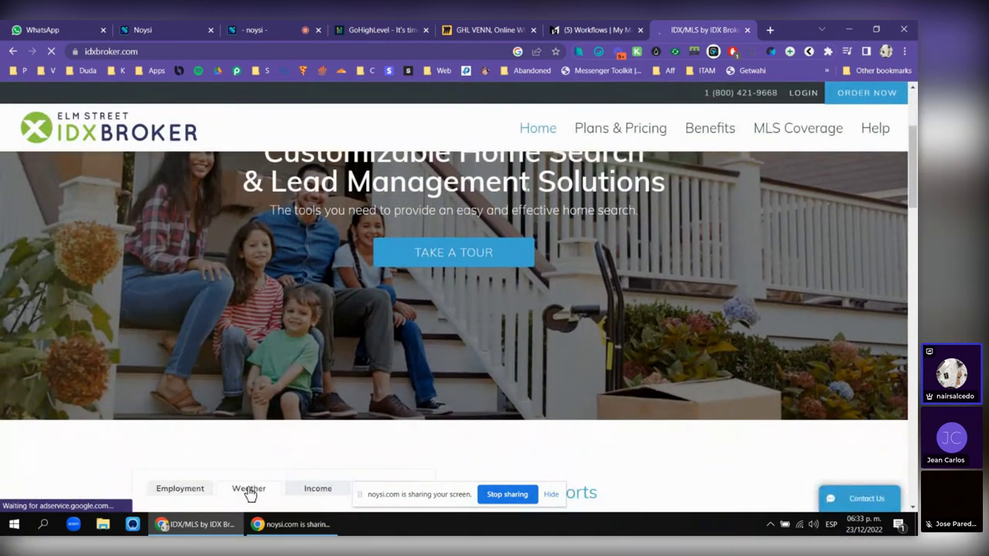
scroll(395, 241, "down", 4)
left_click(601, 29)
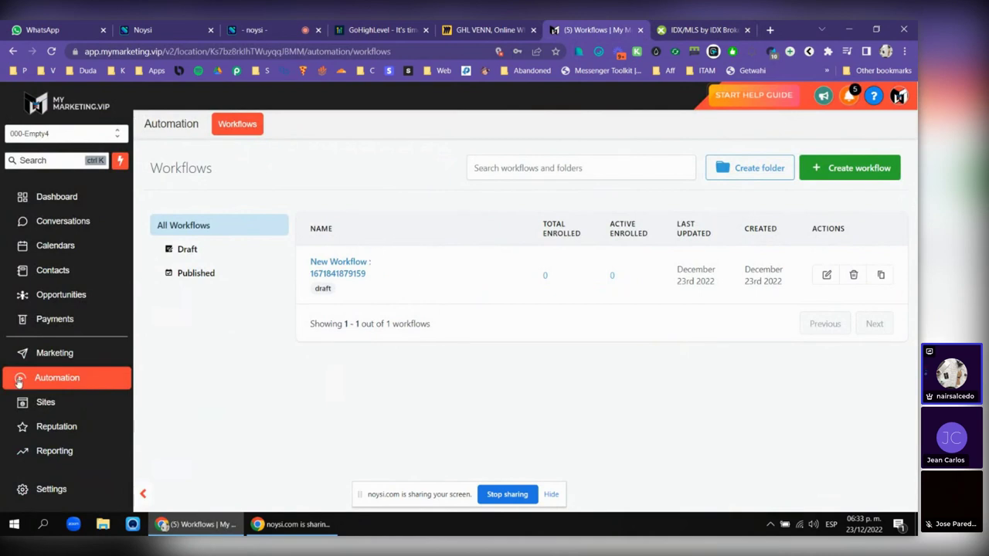
- Glance at the video call, Venn diagram and pricing tabs, then go to Sites > Funnels
scroll(93, 332, "down", 1)
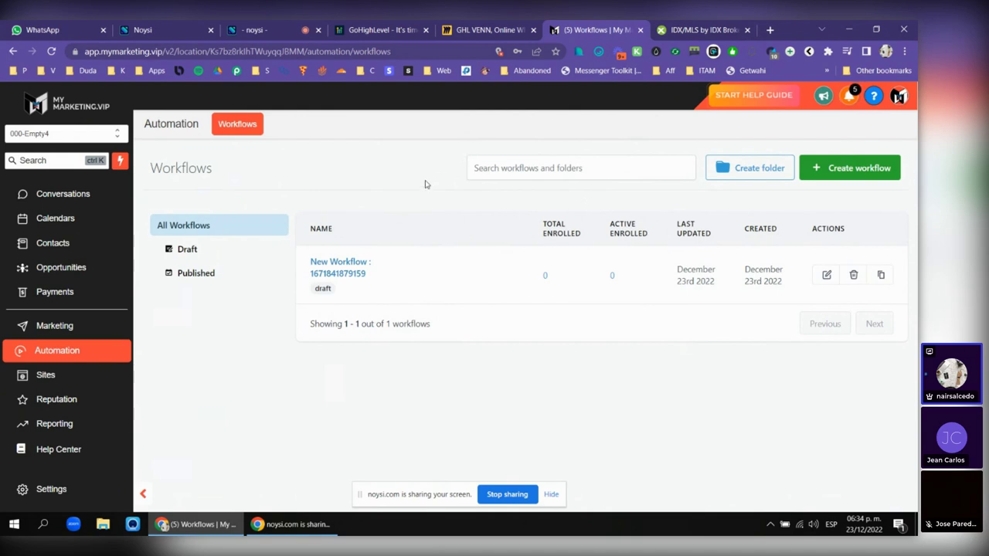
left_click(278, 30)
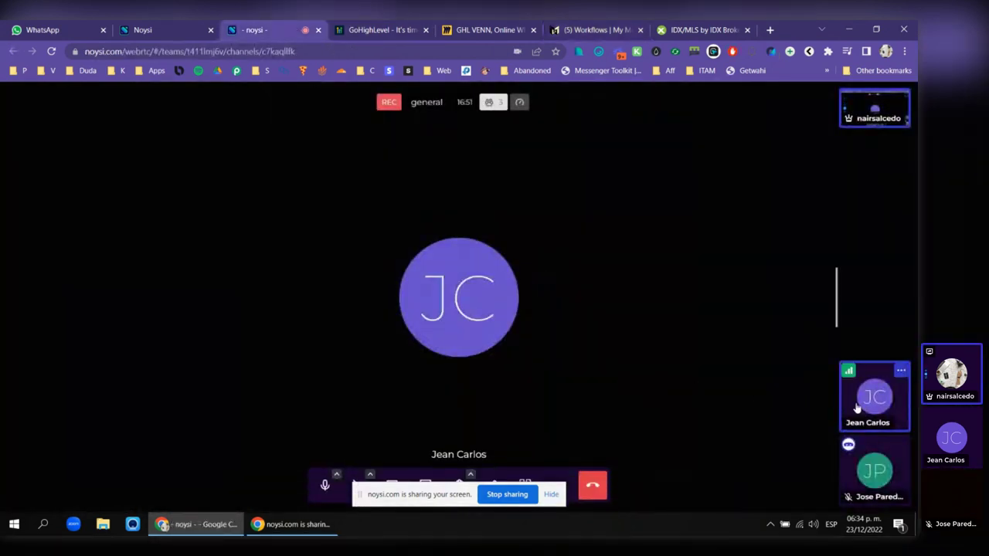
left_click(479, 26)
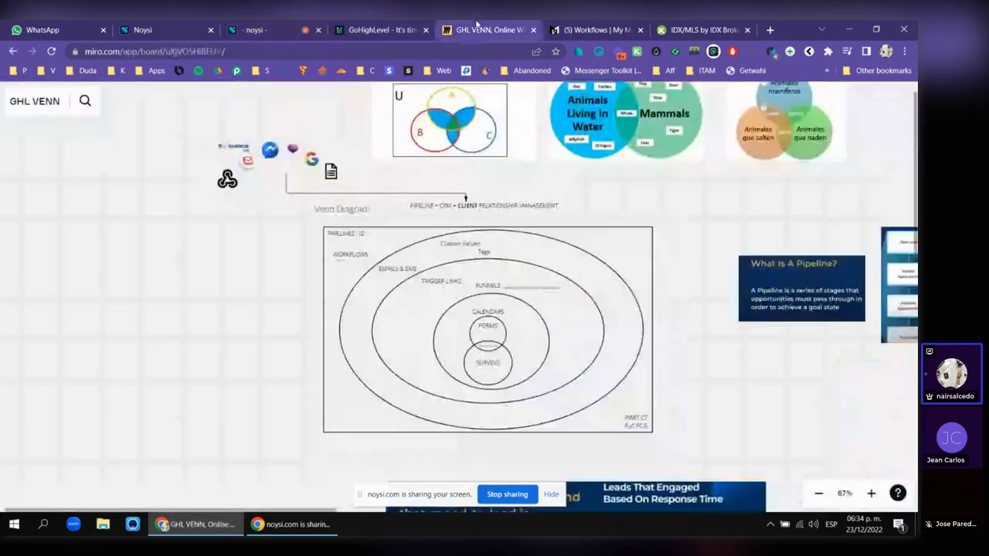
left_click(380, 26)
left_click(560, 30)
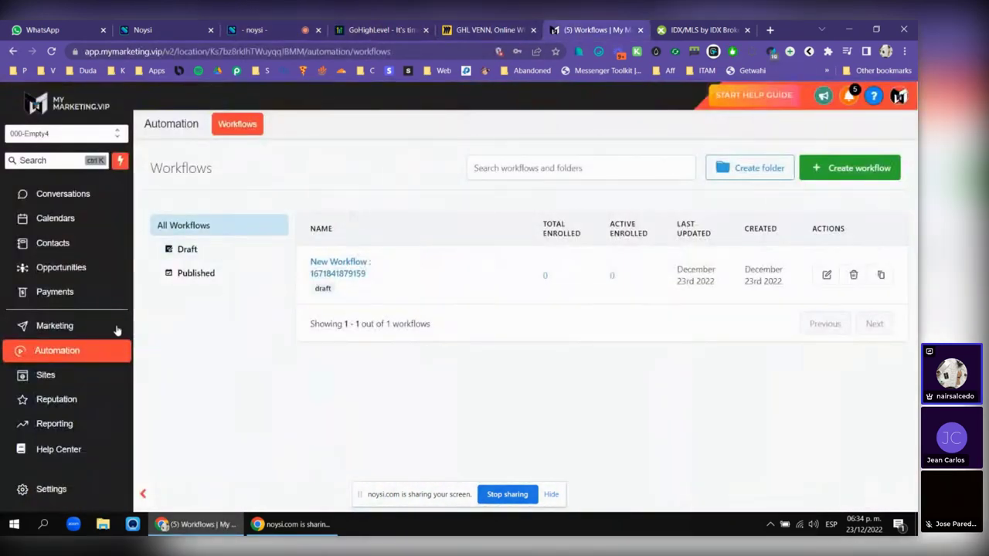
left_click(62, 377)
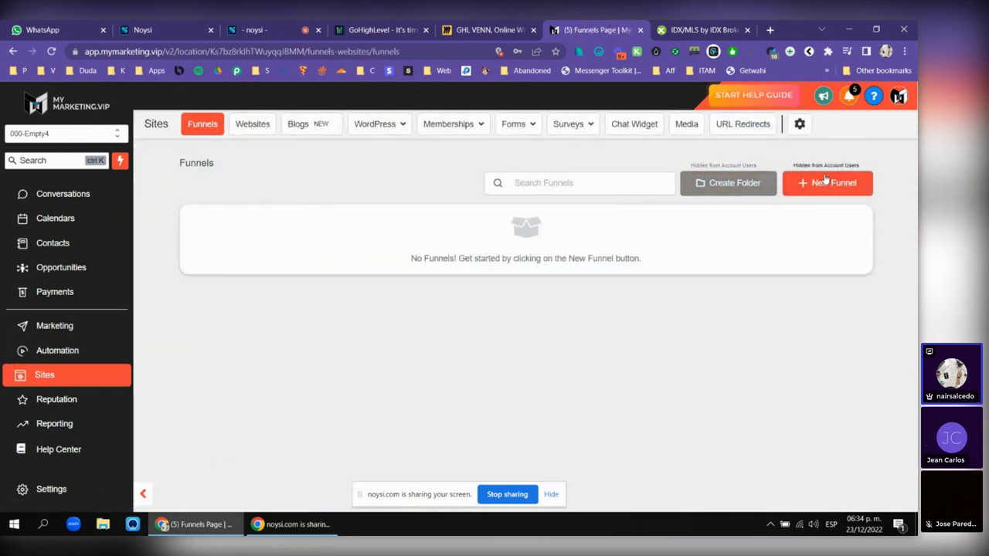
left_click(824, 190)
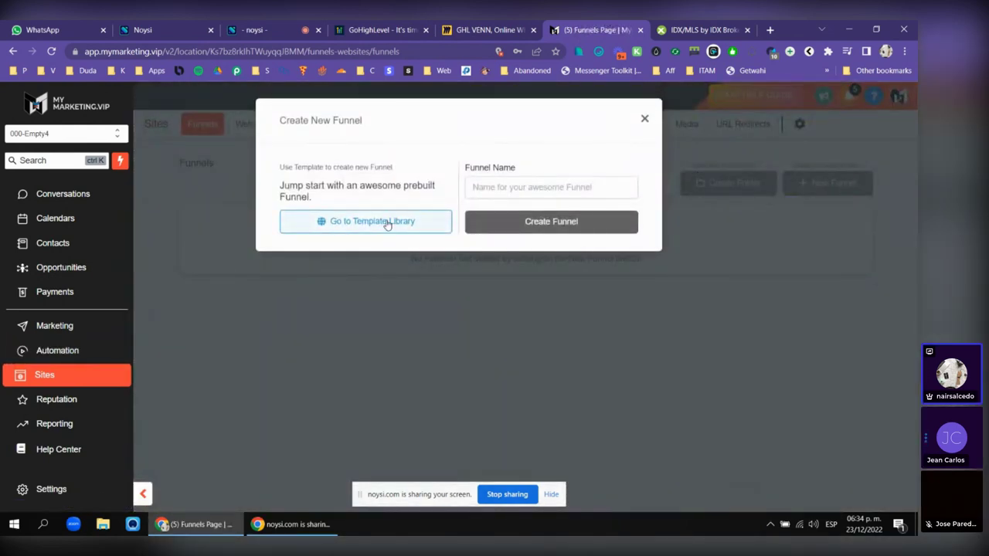
left_click(387, 224)
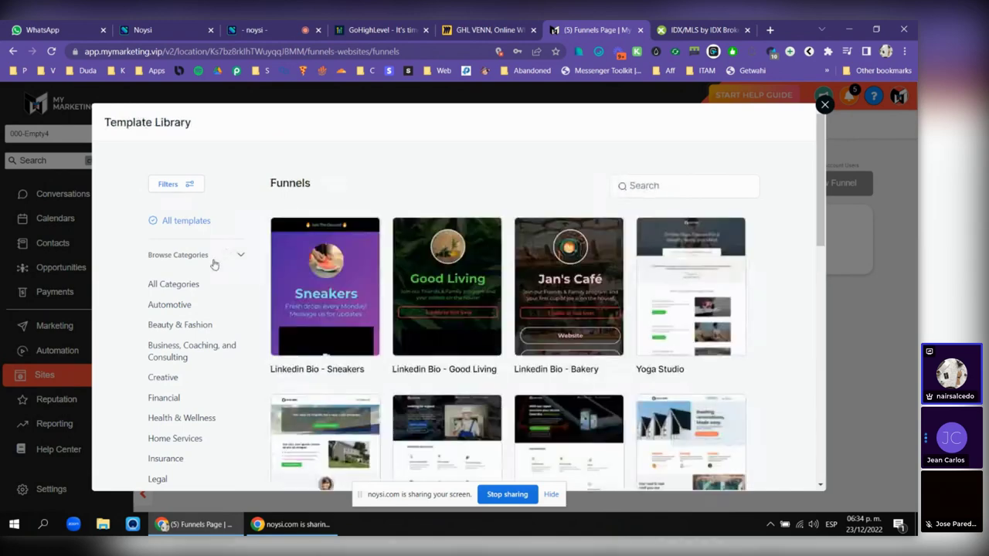
scroll(209, 275, "down", 3)
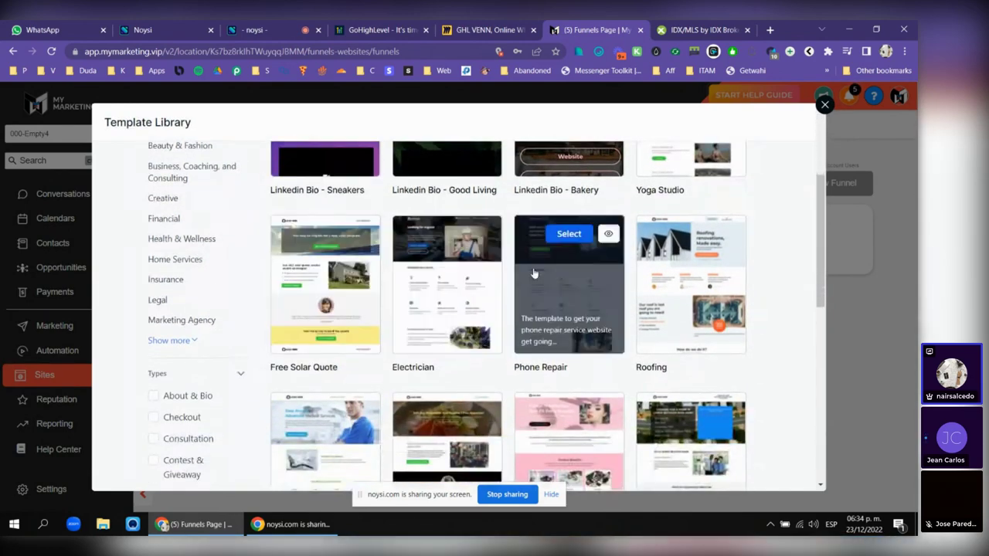
scroll(224, 271, "up", 5)
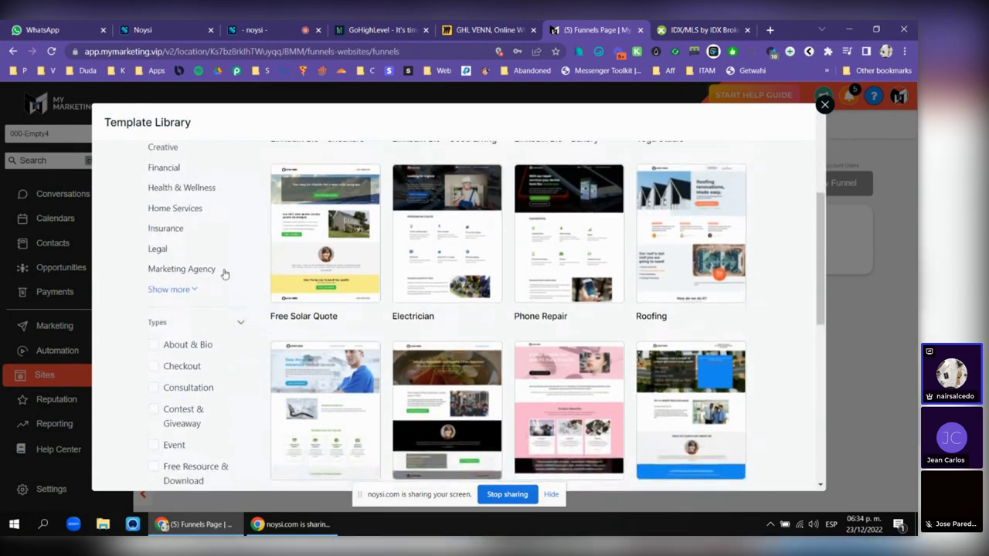
left_click(825, 105)
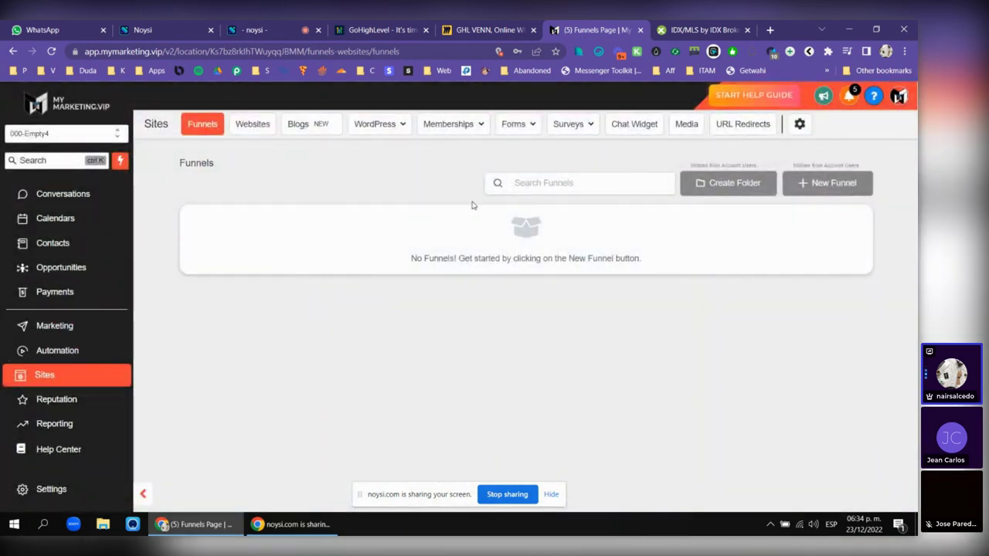
left_click(823, 183)
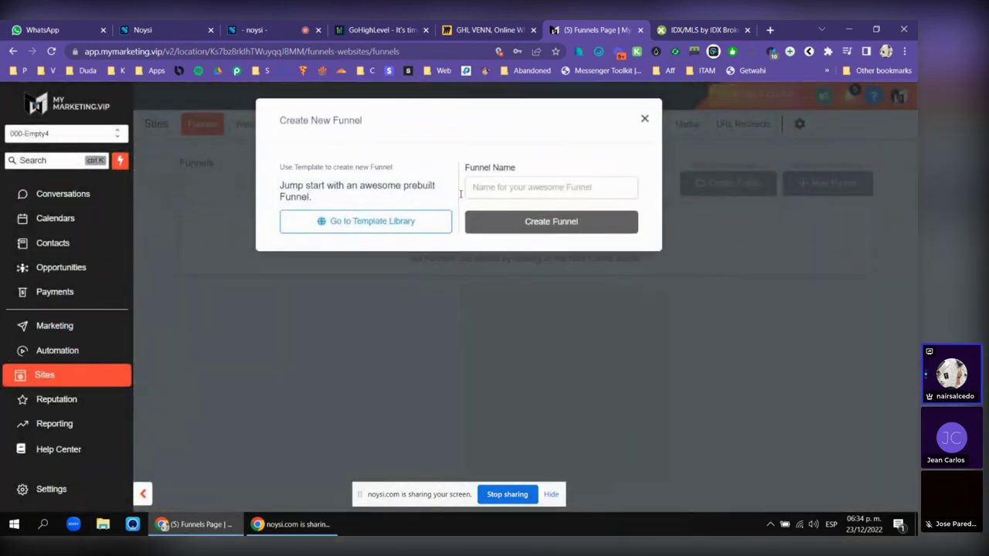
left_click(354, 225)
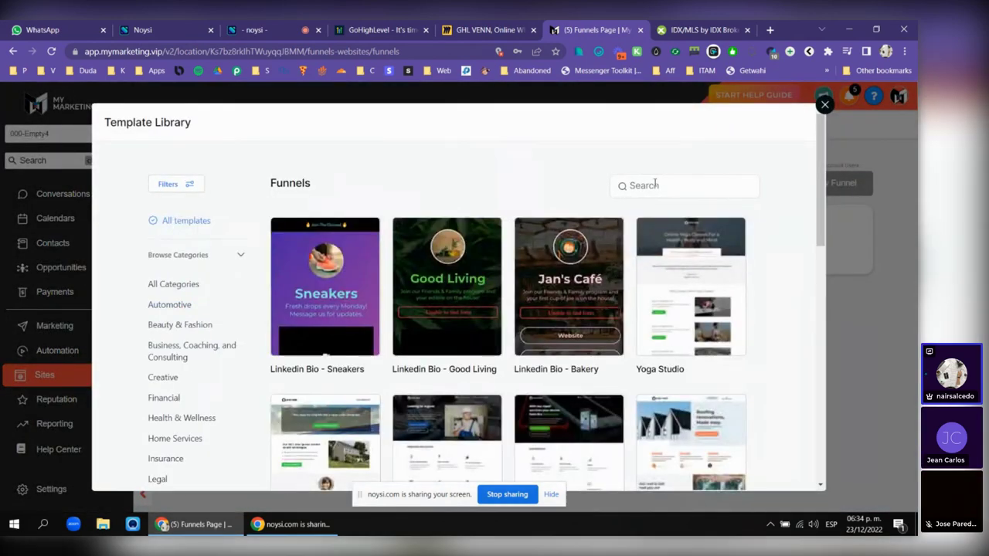
left_click(655, 186)
type("real")
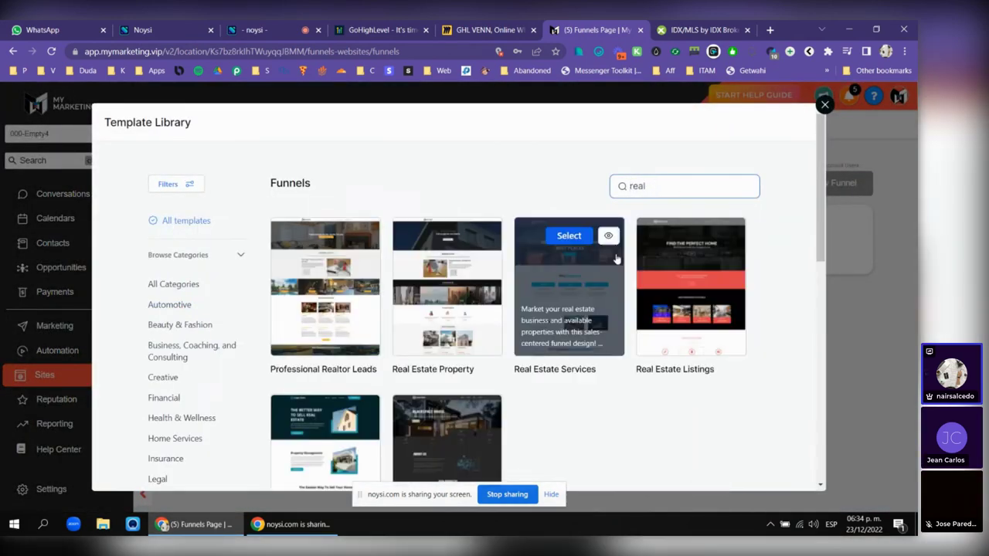
scroll(378, 282, "down", 2)
scroll(447, 340, "up", 2)
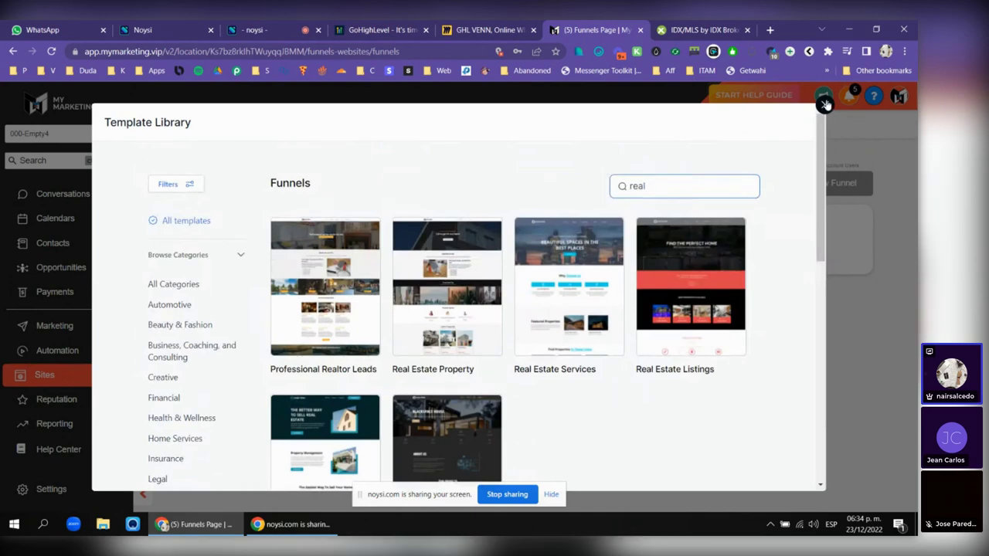
left_click(824, 104)
mouse_move(514, 127)
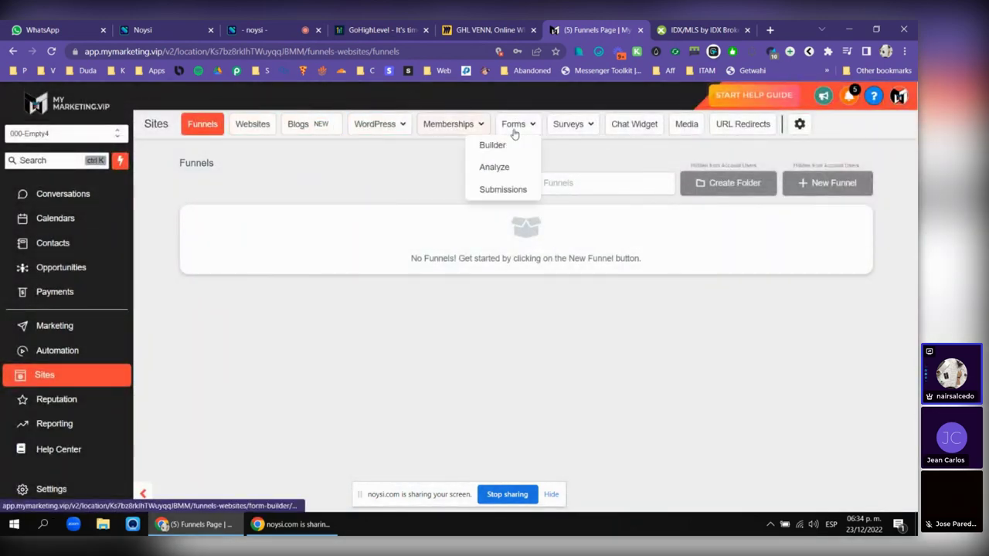
- Create a new blank form with Full Name, Email and Phone fields
left_click(492, 145)
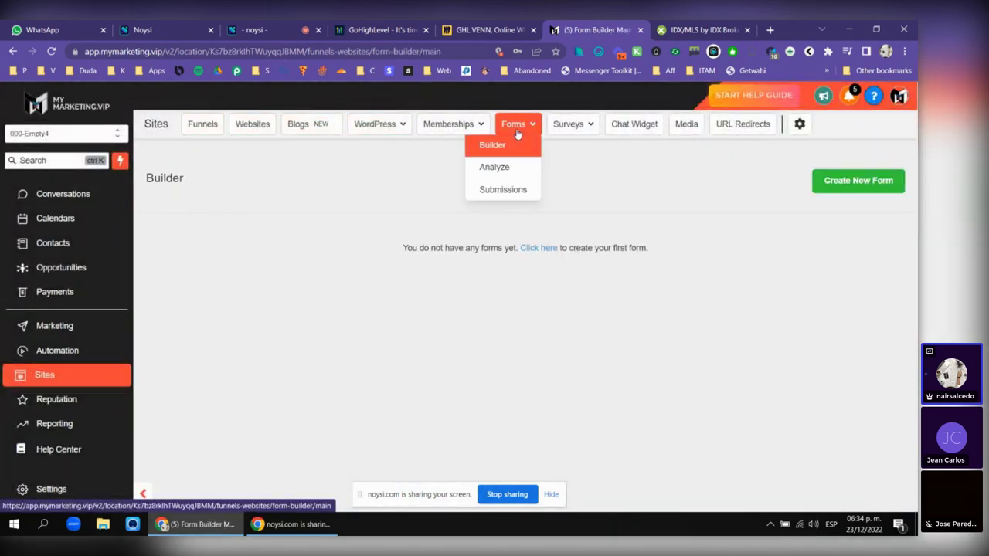
left_click(829, 182)
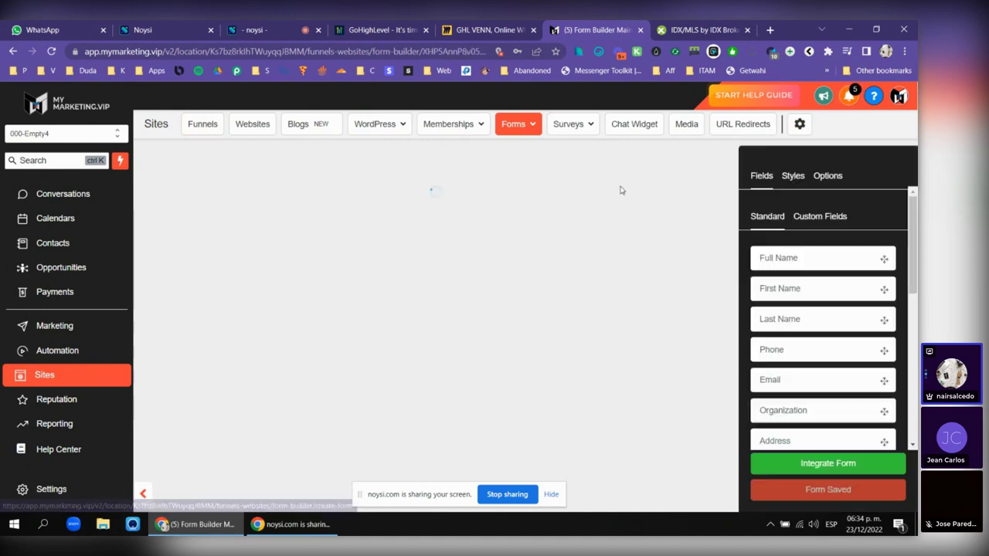
left_click_drag(820, 265, 426, 267)
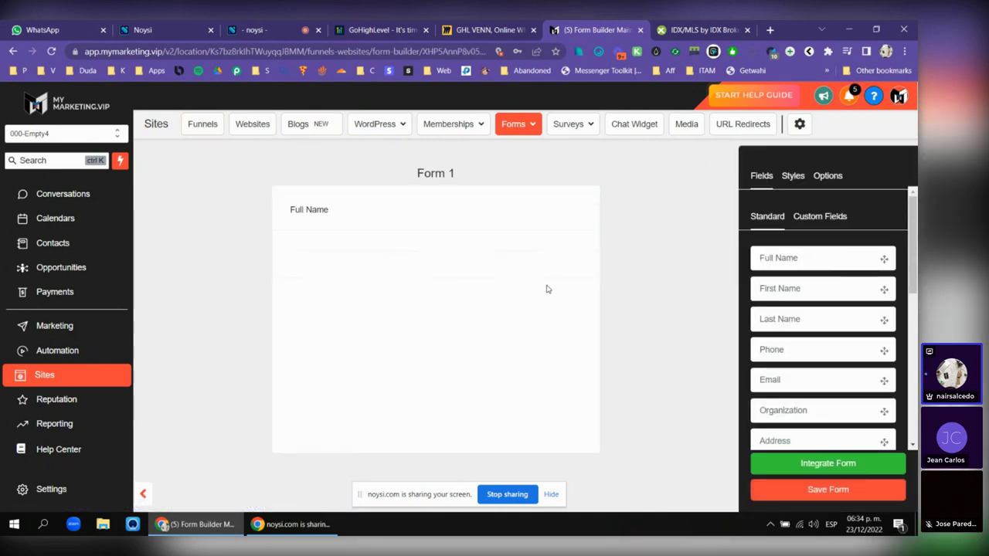
left_click_drag(777, 379, 385, 297)
left_click_drag(845, 349, 471, 339)
scroll(805, 429, "down", 5)
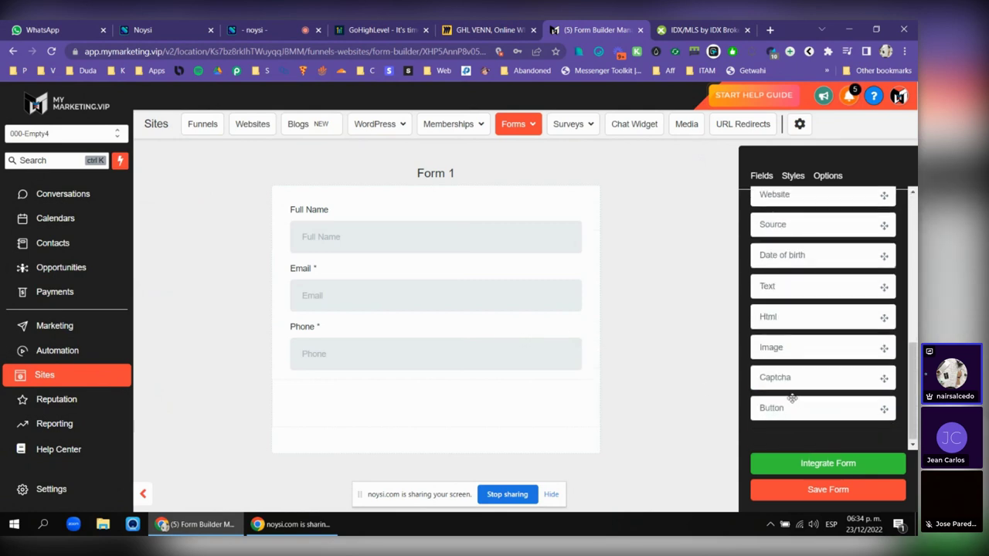
left_click_drag(821, 408, 432, 396)
- Style the submit button: label ENVIAR, full width, rounder corners, green background
left_click(386, 400)
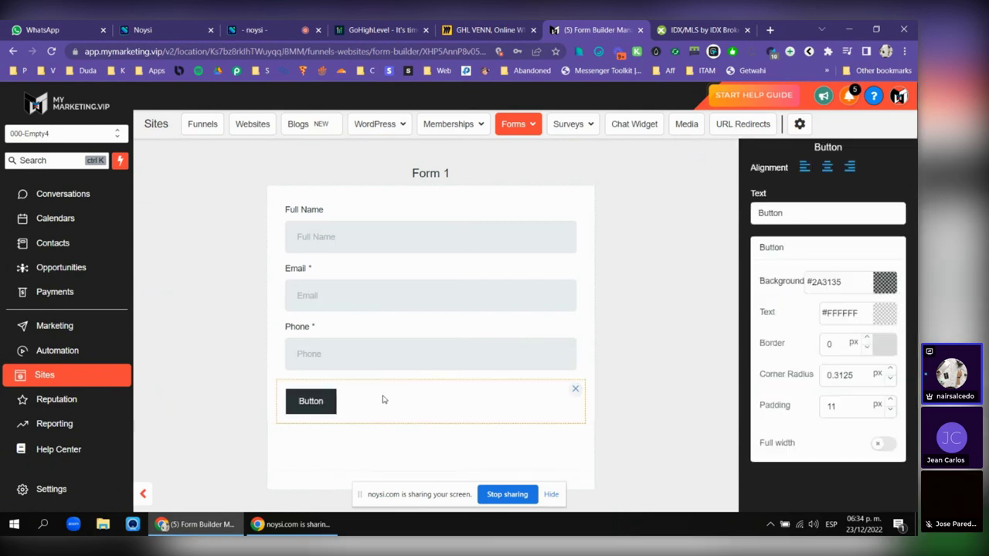
double_click(854, 212)
key("Caps_Lock")
type("ENVIAR")
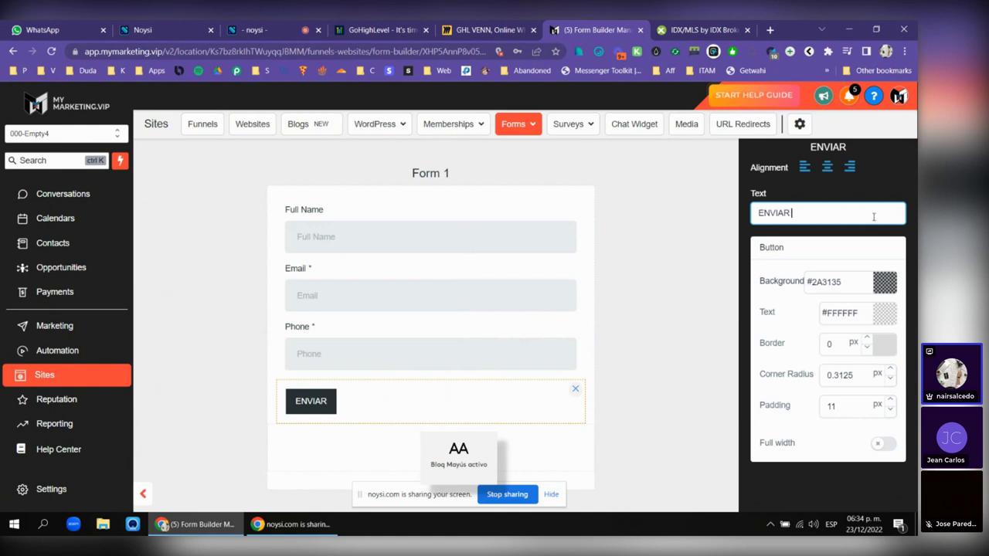
left_click(883, 444)
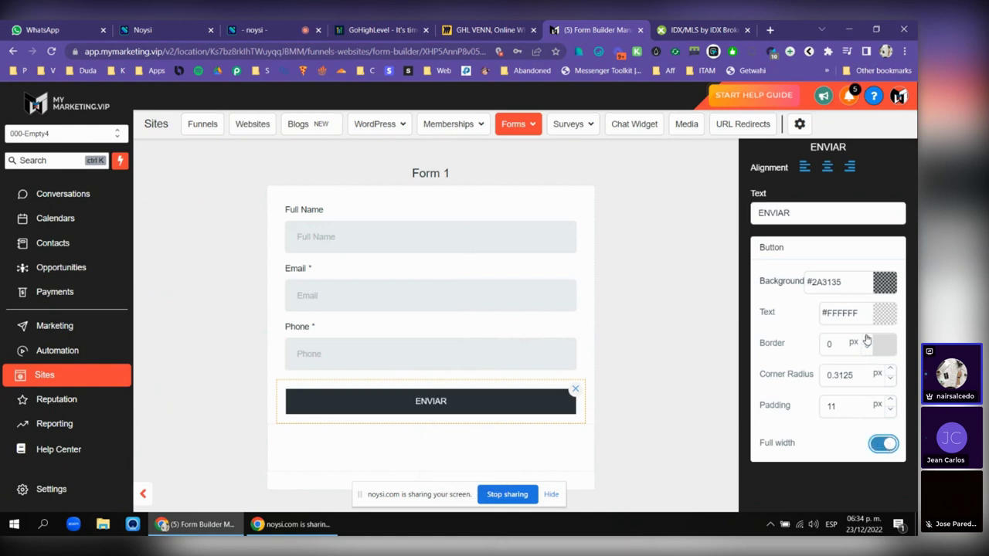
left_click(867, 338)
left_click(868, 346)
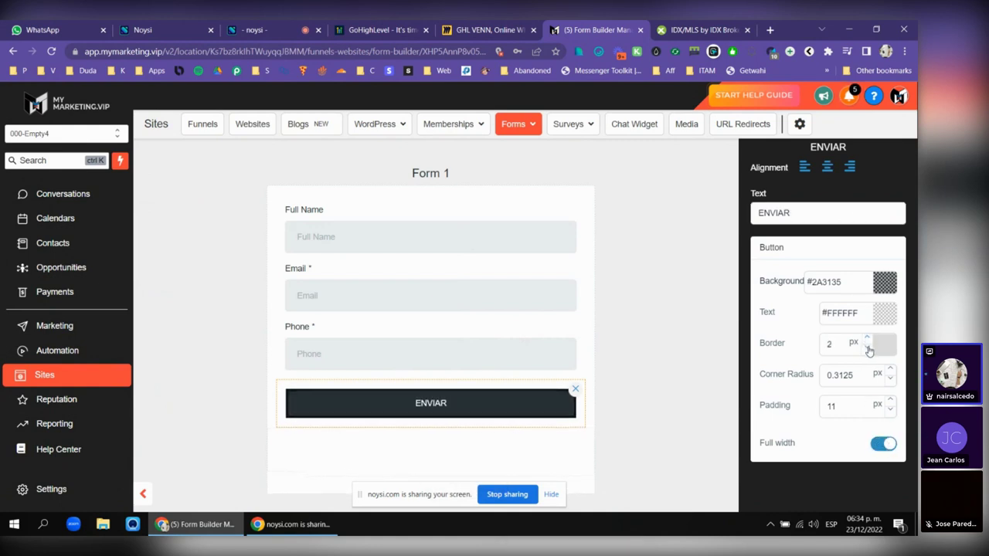
left_click(890, 369)
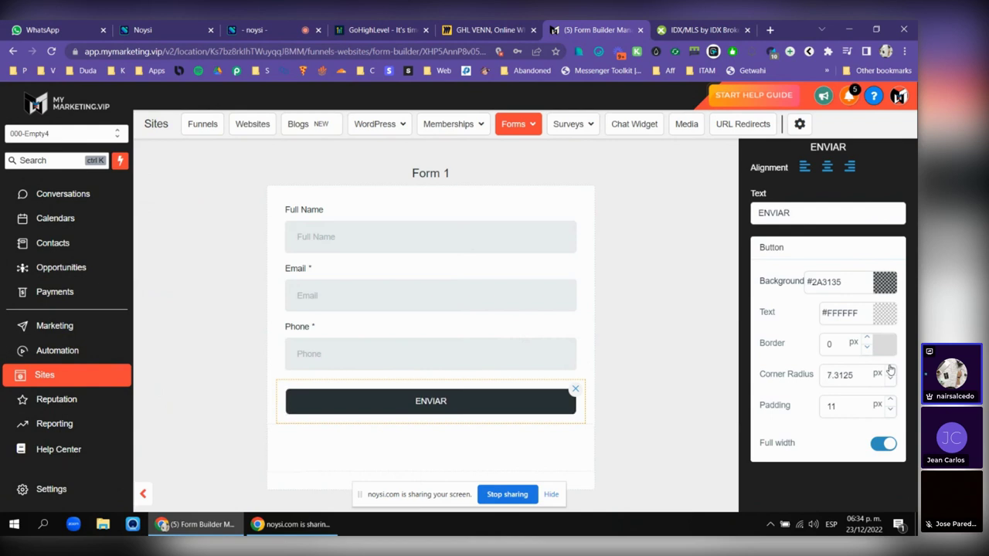
left_click(886, 283)
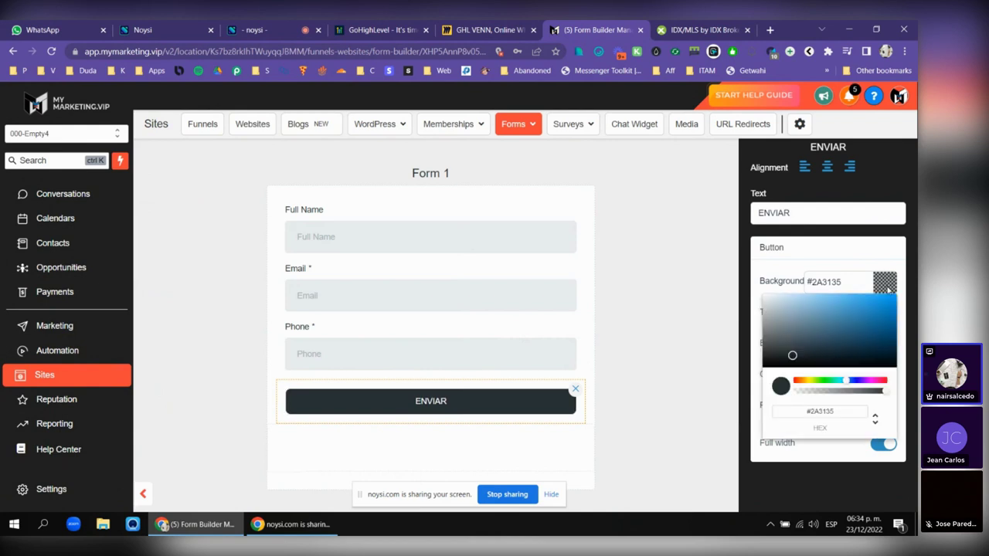
left_click(825, 380)
left_click(834, 319)
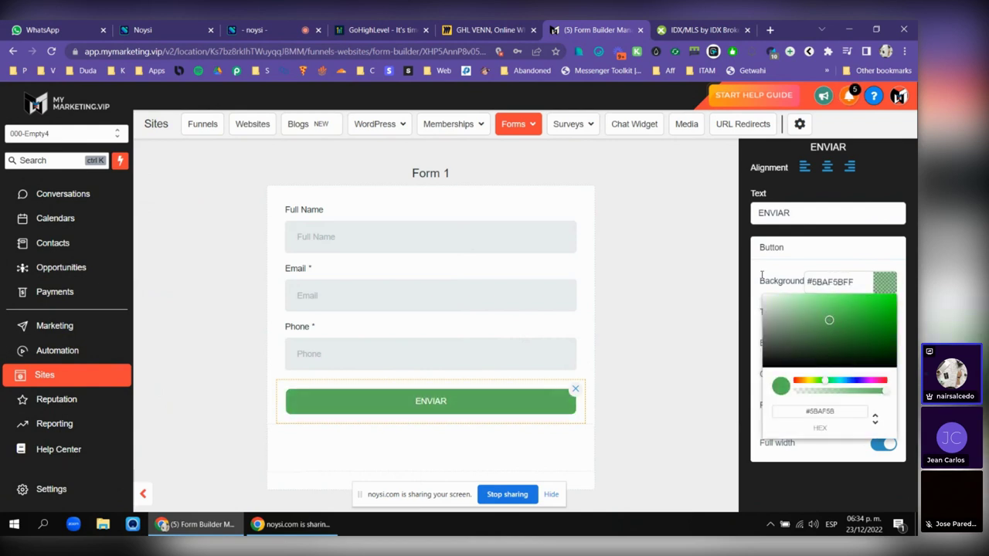
left_click(732, 256)
- Save the form under the name '001 - 1. INFORMES' and return to the Funnels list
left_click(839, 489)
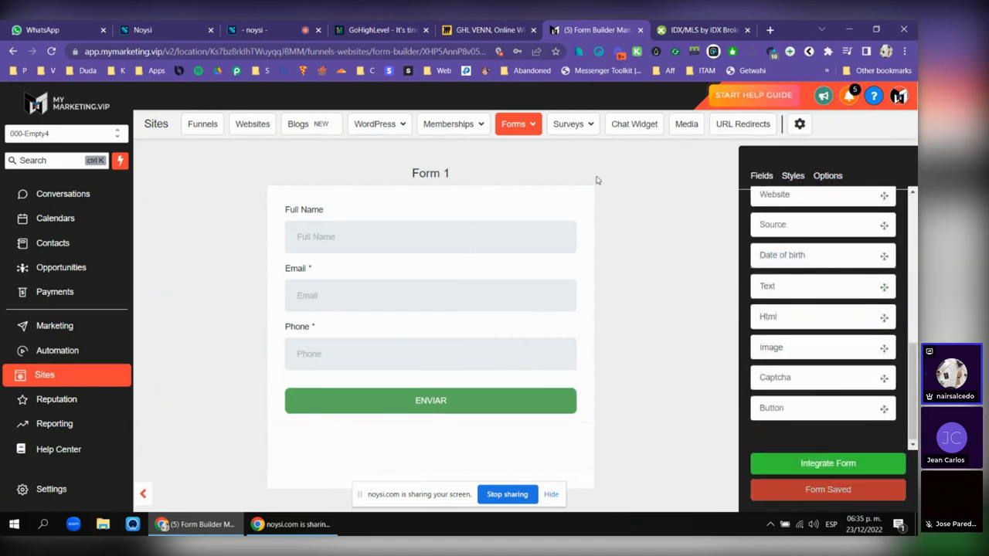
left_click(827, 176)
triple_click(817, 244)
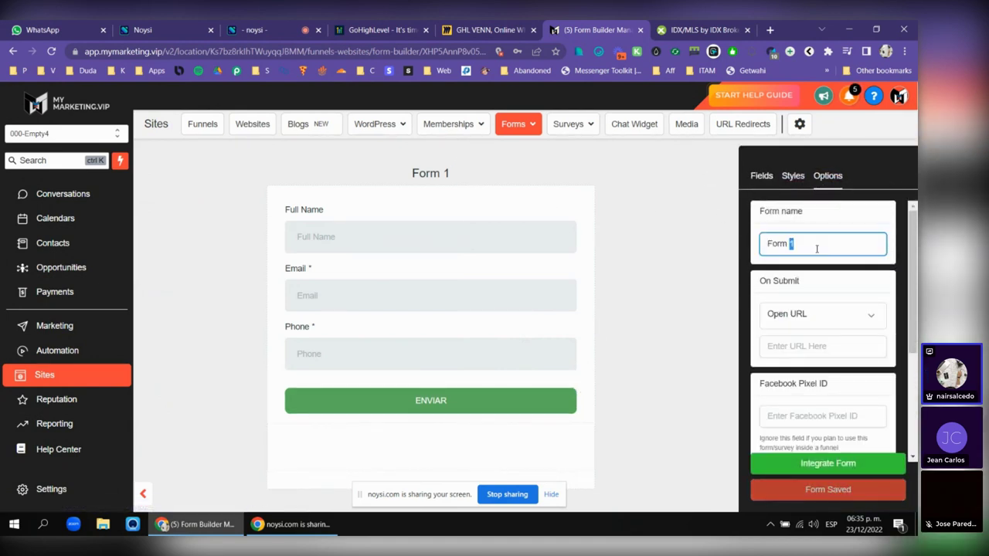
type("001 - 1. ")
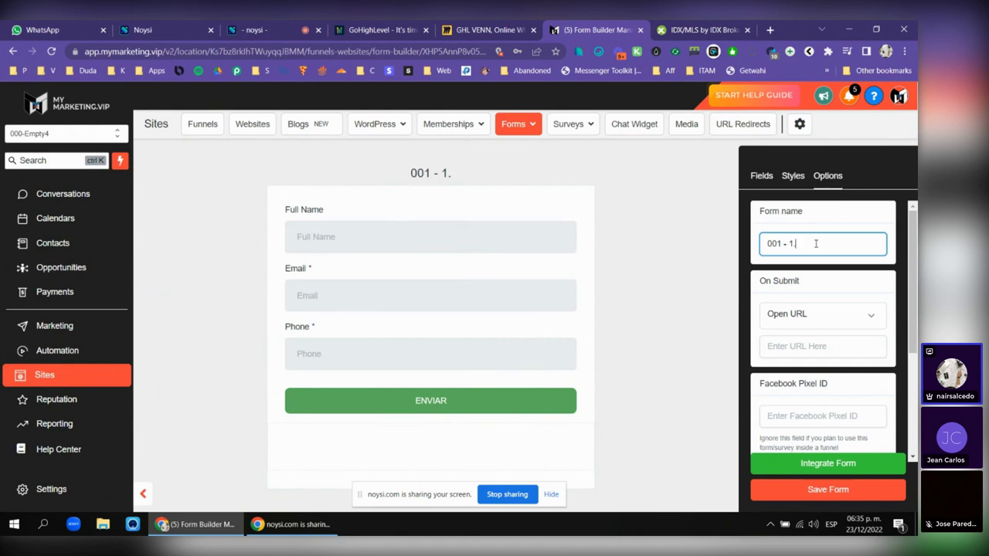
type("iNFORMES")
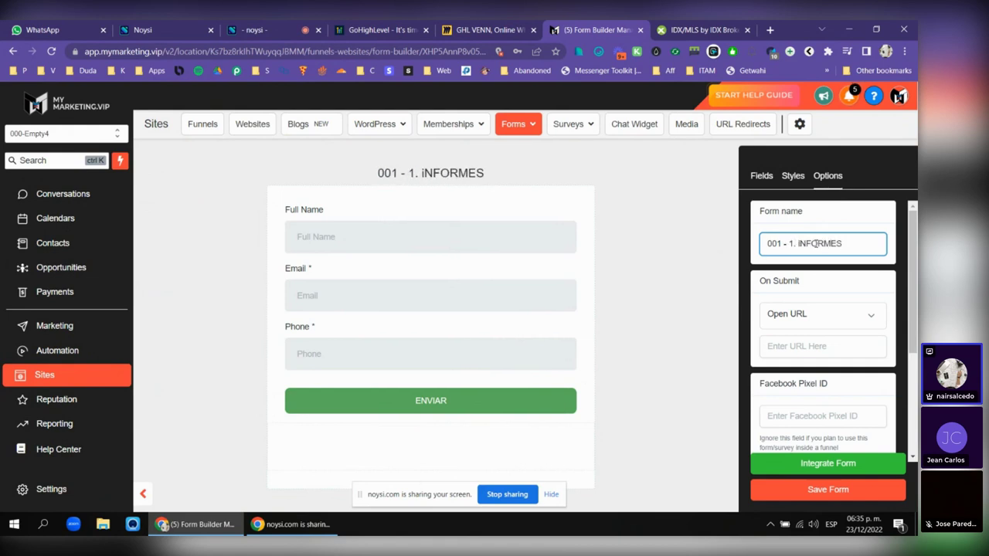
double_click(816, 243)
type("INFORMES")
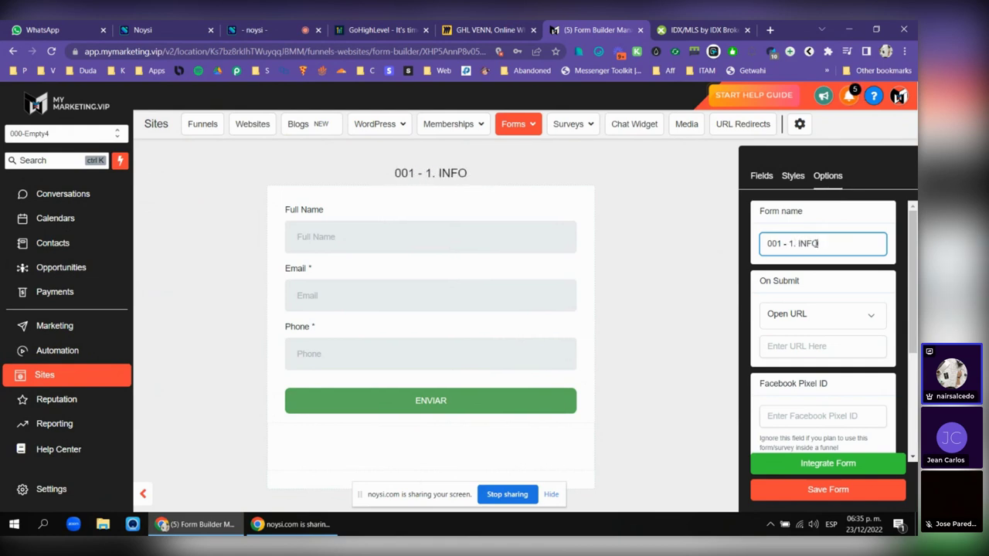
left_click(828, 489)
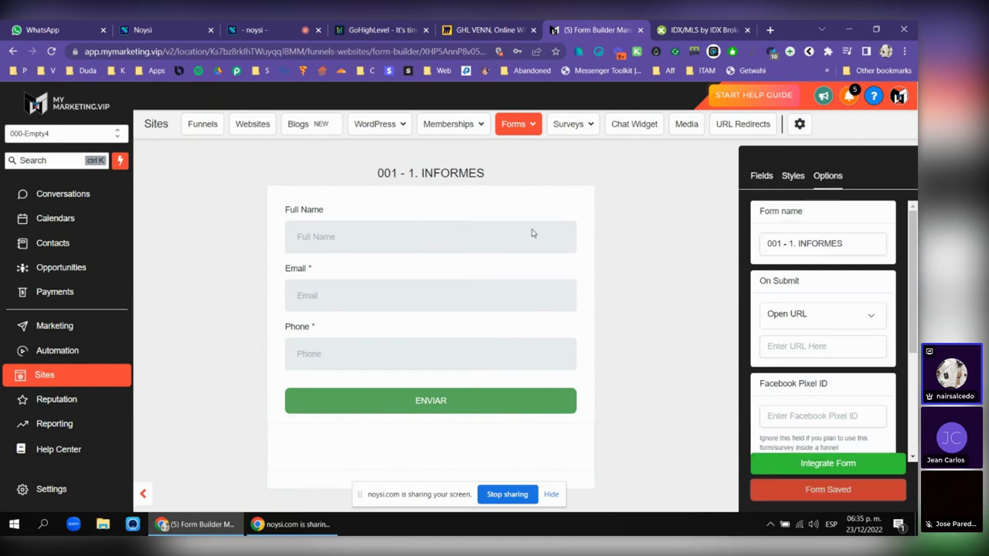
left_click(202, 127)
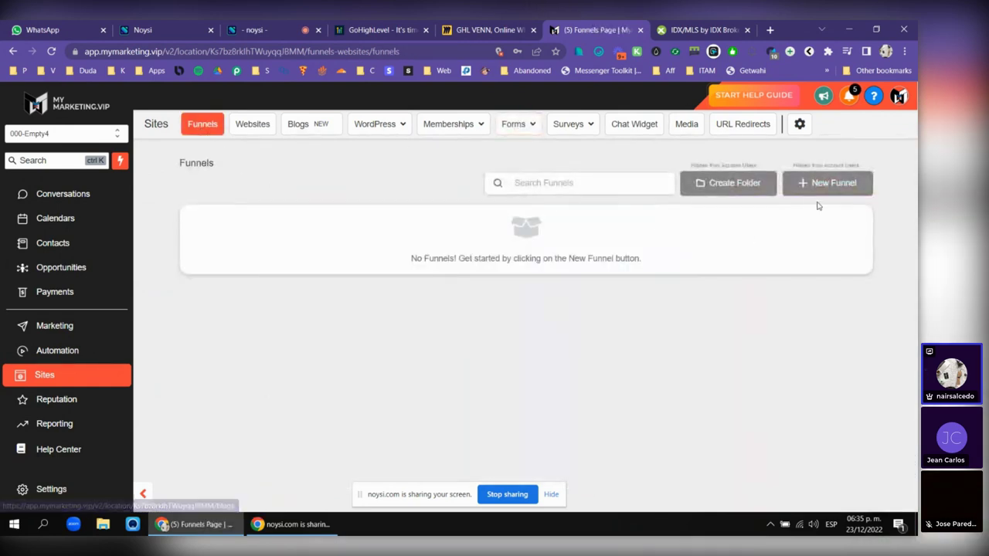
- Search the template library for 'REA' and get the Real Estate Services template as a new funnel
left_click(823, 184)
left_click(472, 187)
left_click(365, 220)
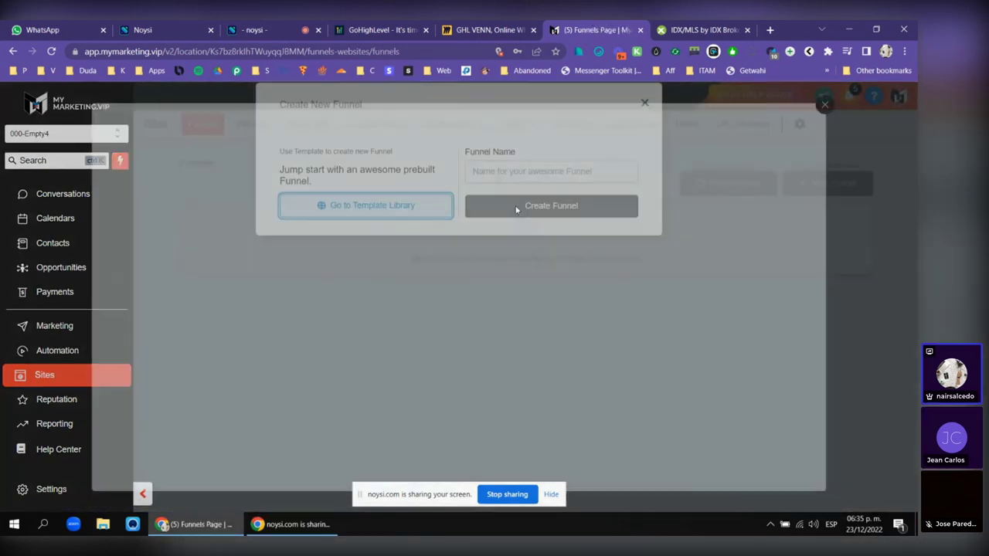
left_click(632, 185)
type("REAL")
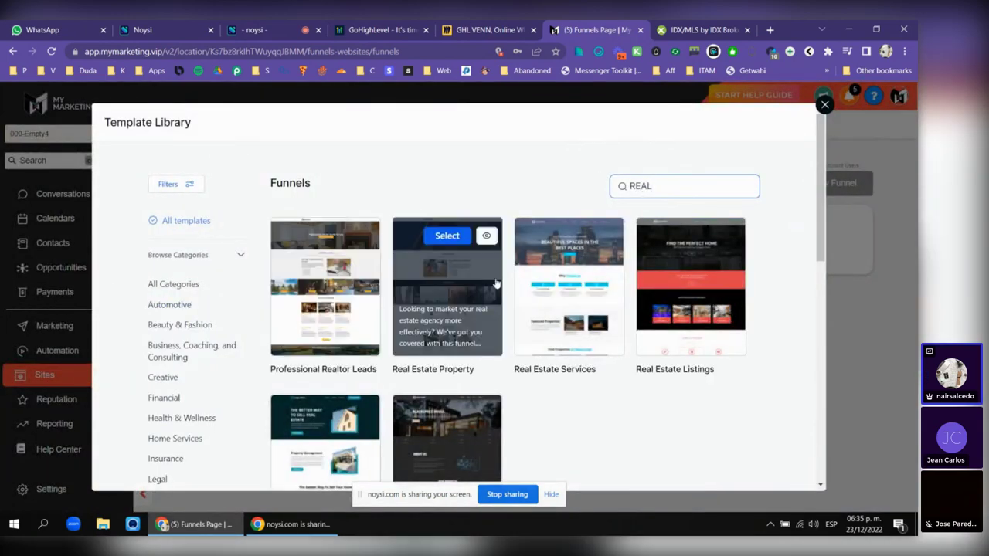
left_click(577, 240)
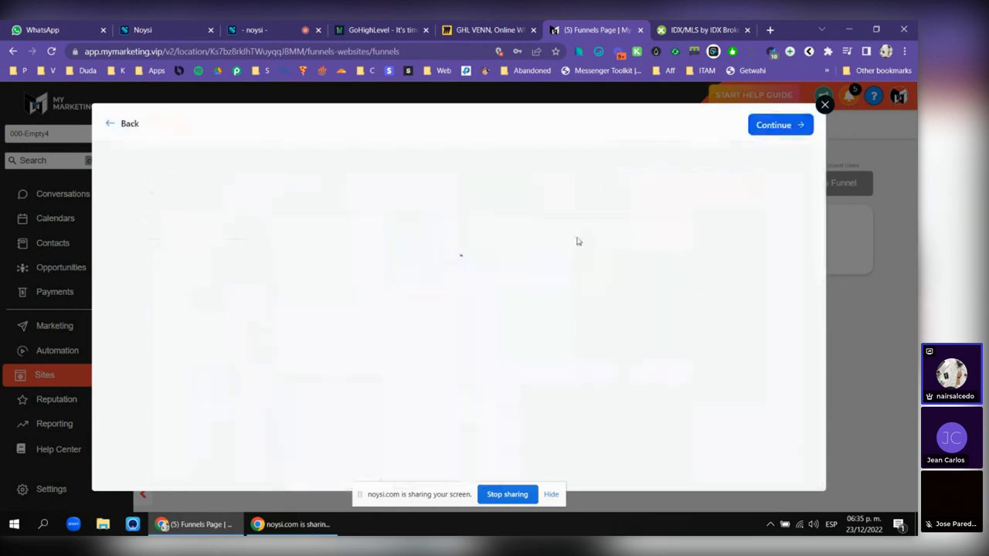
left_click(773, 128)
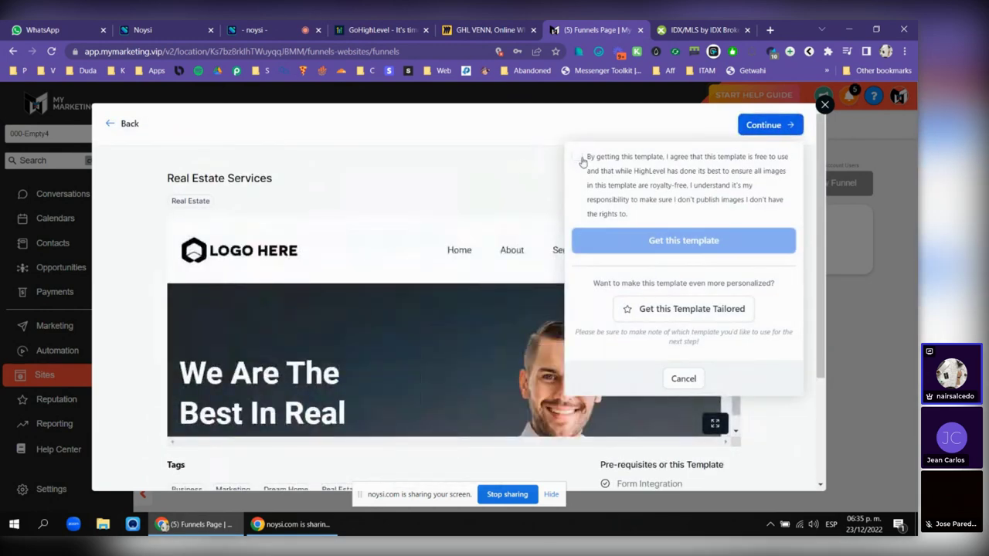
left_click(577, 156)
left_click(730, 249)
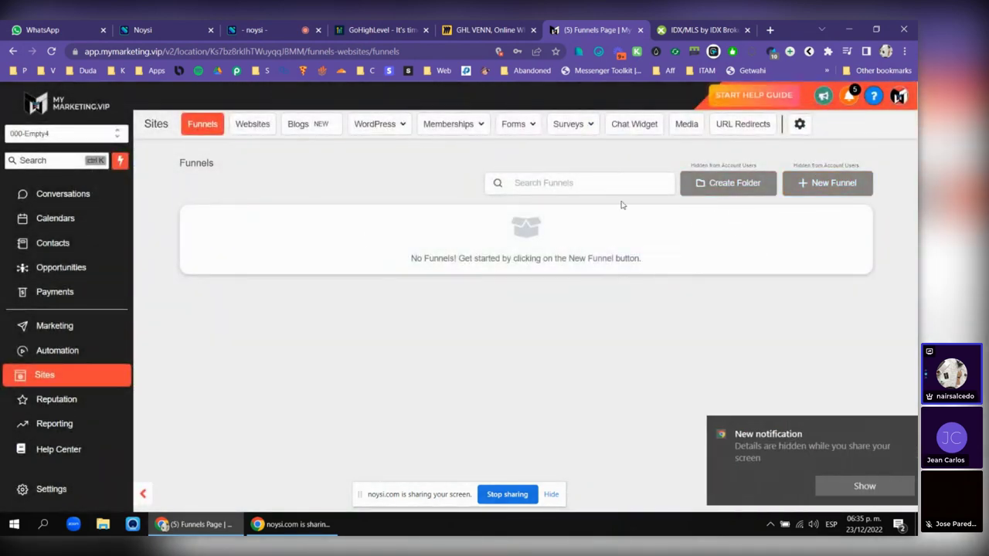
left_click(896, 428)
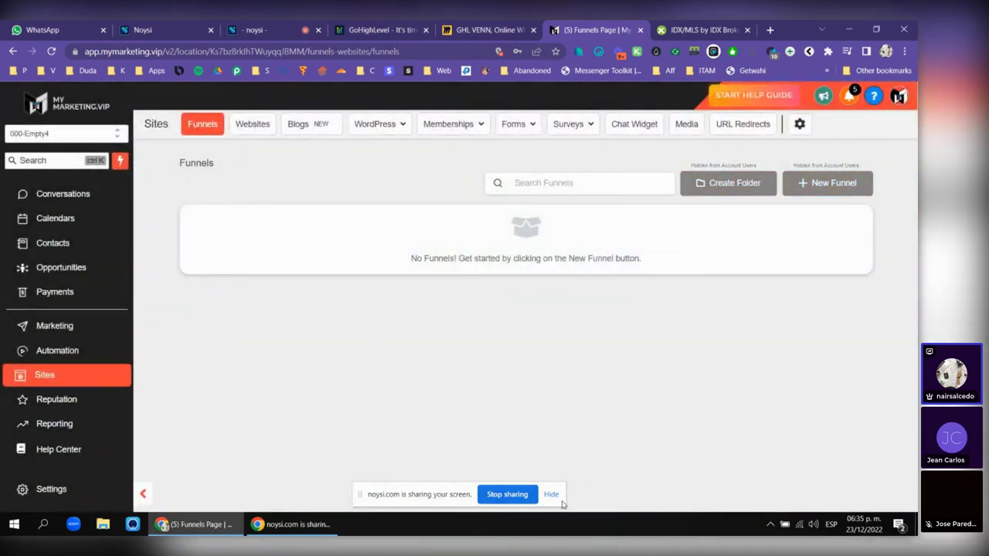
- Open the Real Estate Generic-005-1.2 funnel and edit its Home step in a new tab
left_click(253, 125)
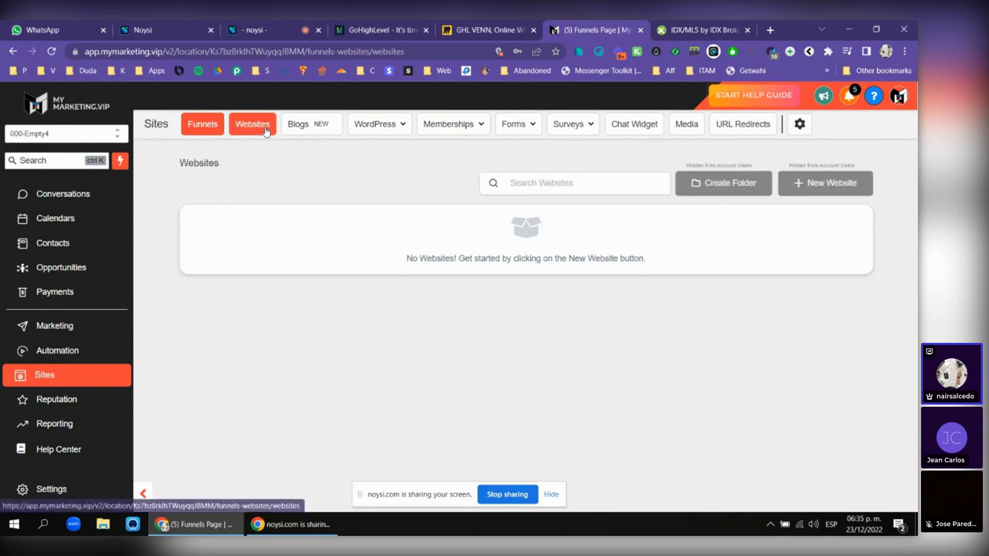
left_click(203, 125)
left_click(267, 221)
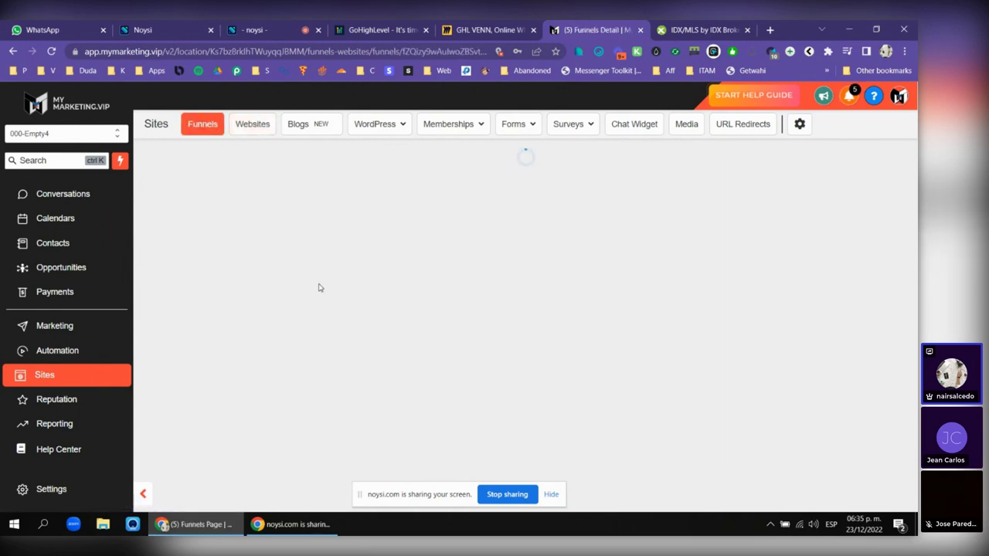
scroll(428, 321, "down", 2)
left_click(368, 402)
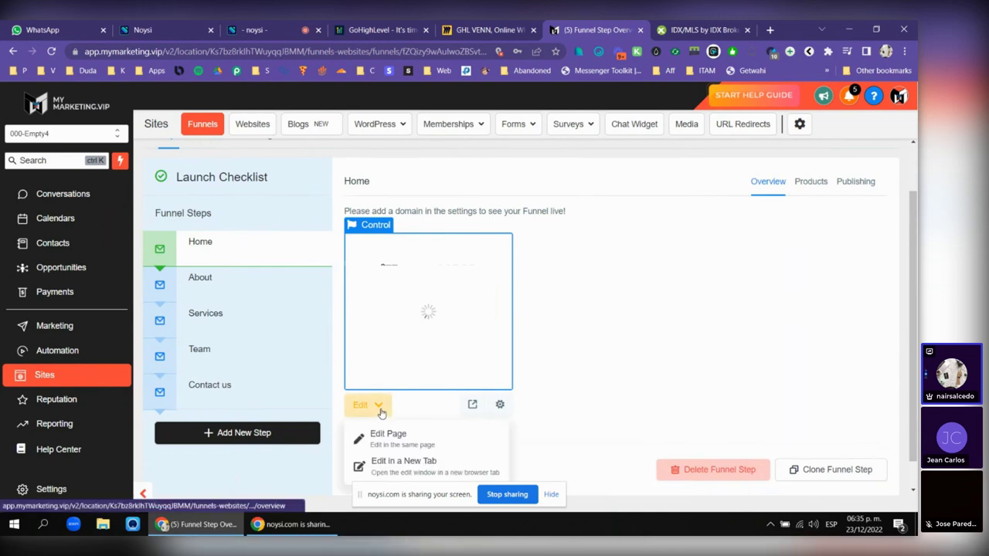
left_click(416, 462)
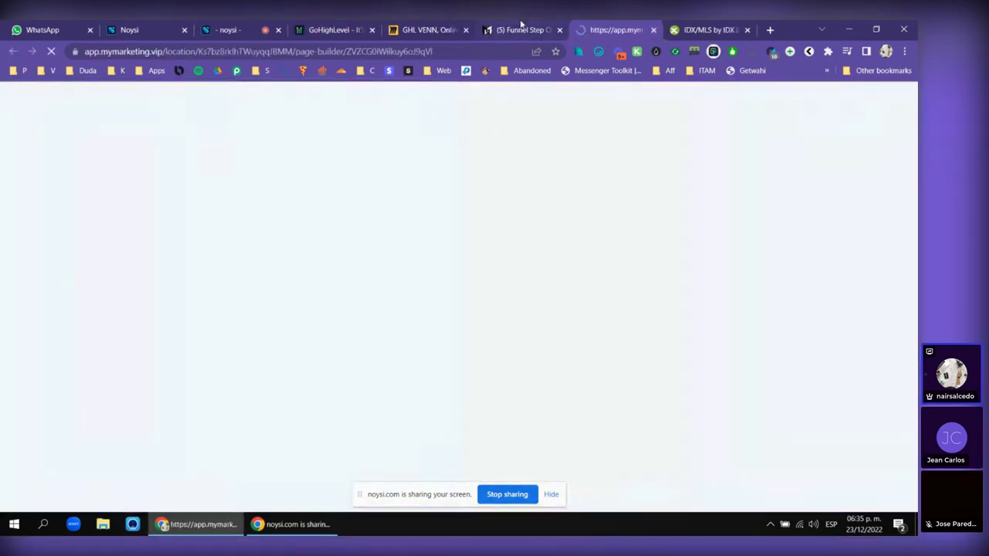
left_click(747, 29)
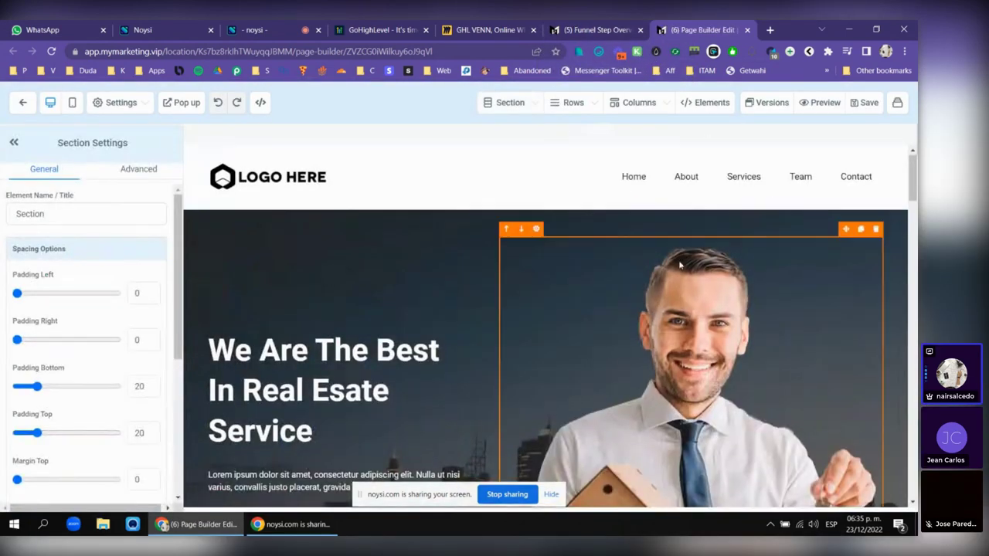
scroll(686, 230, "down", 2)
- Build a popup with a single-column row holding the 001 - 1. INFORMES form, and save the page
left_click(179, 107)
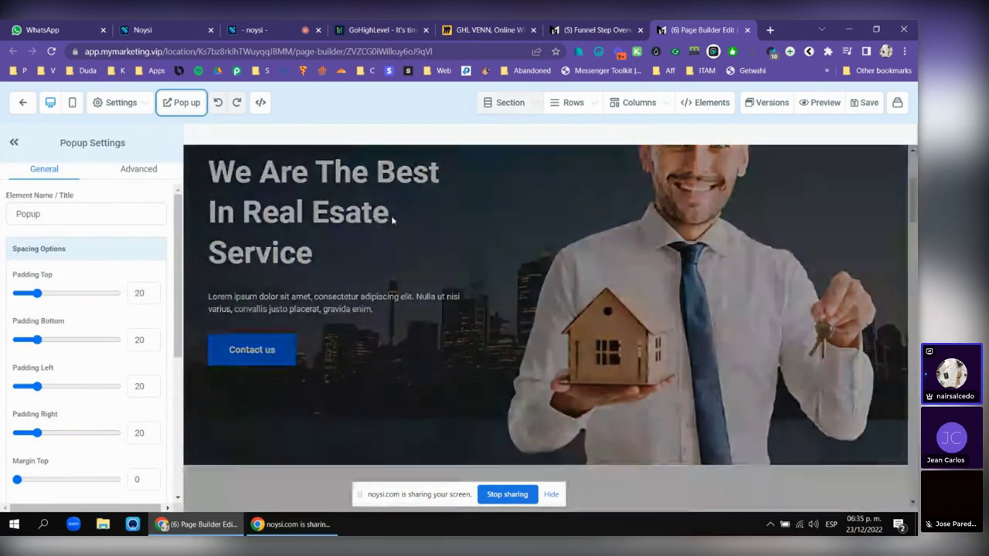
left_click(550, 223)
left_click(776, 198)
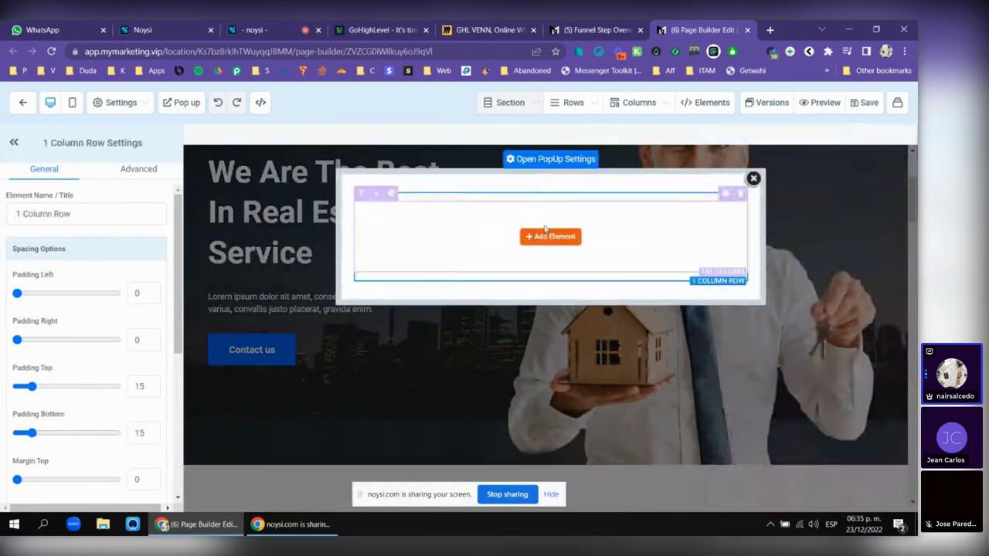
left_click(550, 234)
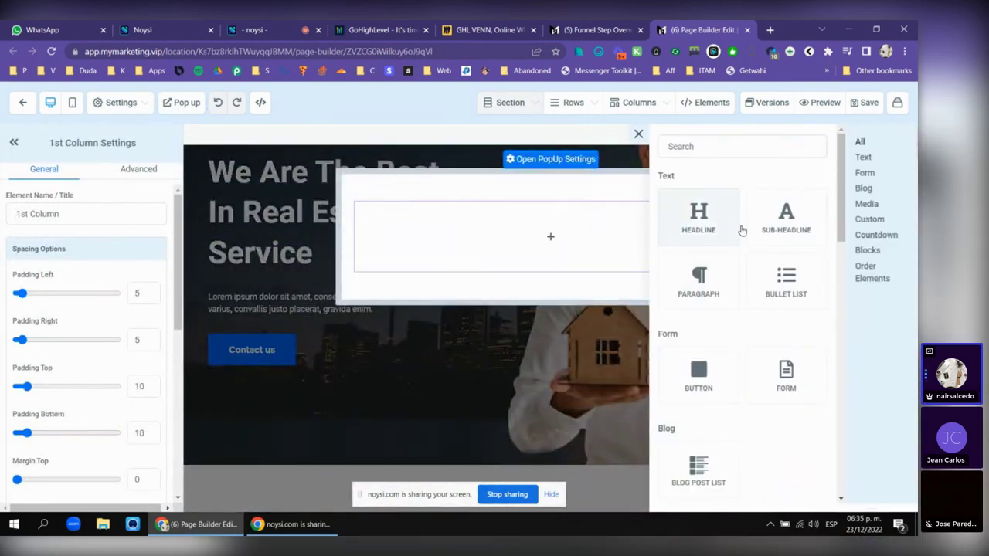
left_click(756, 367)
left_click(485, 257)
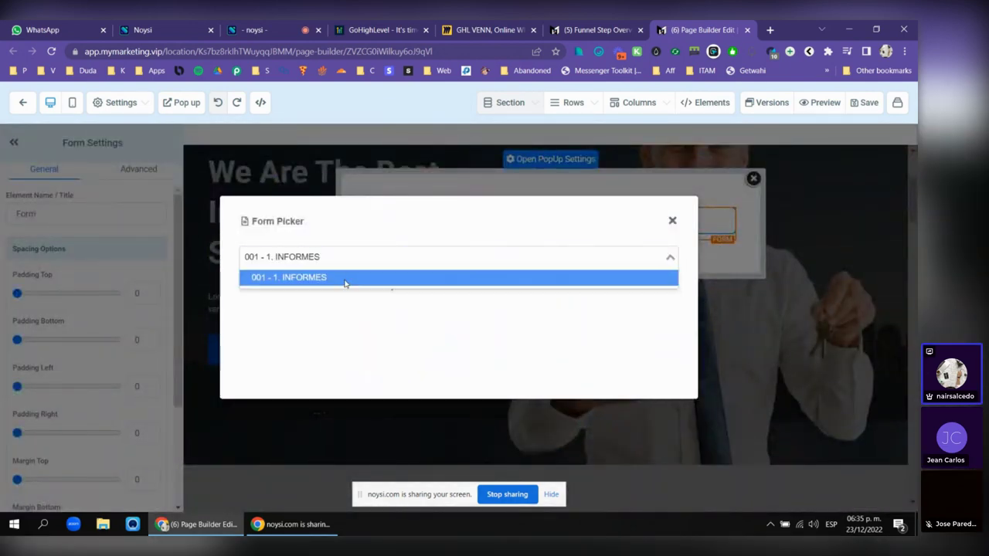
left_click(344, 283)
left_click(756, 182)
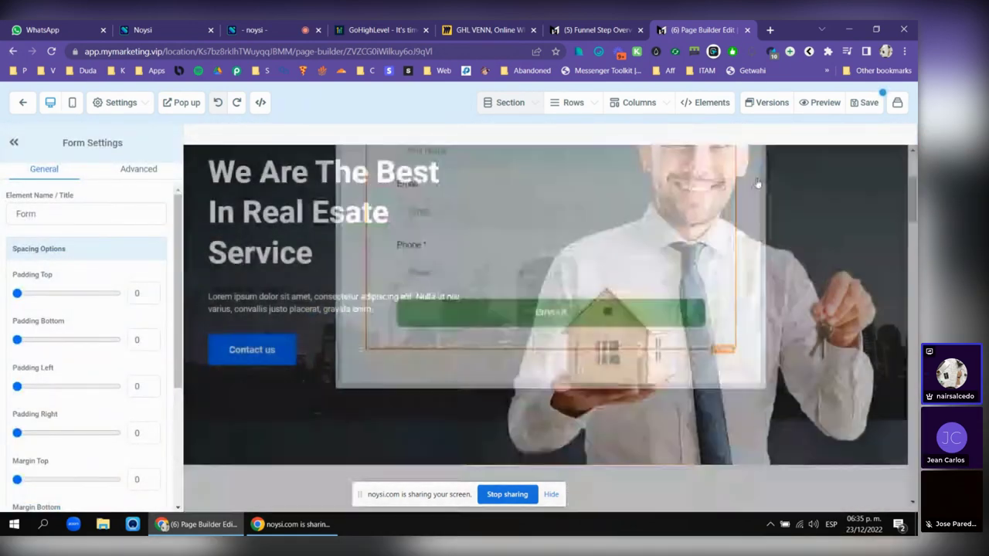
left_click(864, 105)
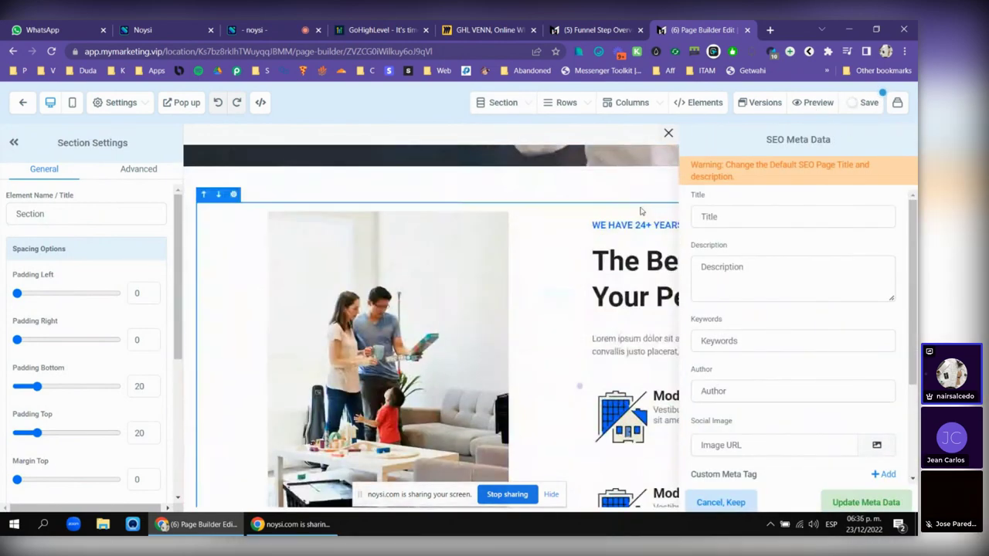
left_click(669, 137)
- Set the hero's Contact us button action to Open popup and preview the page
scroll(607, 322, "down", 15)
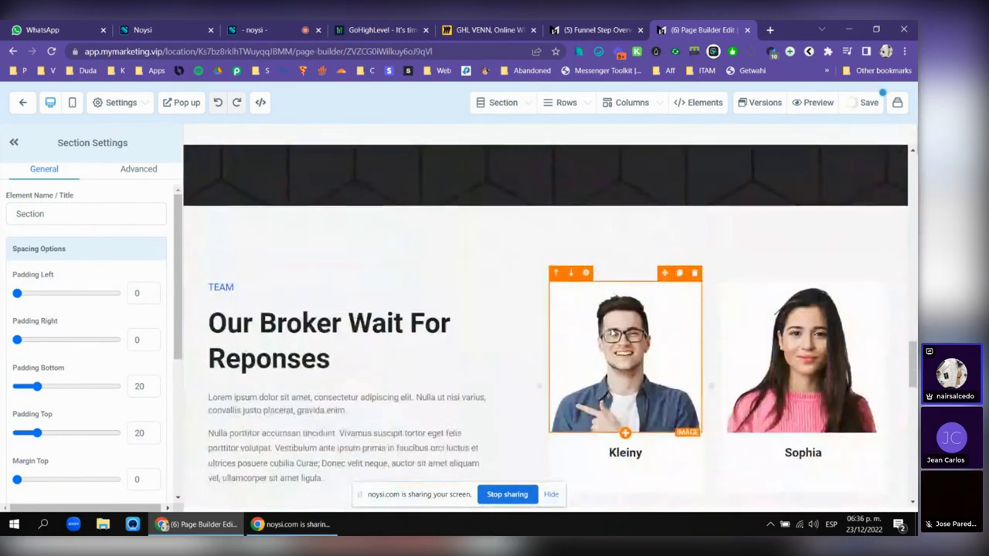
scroll(545, 323, "down", 4)
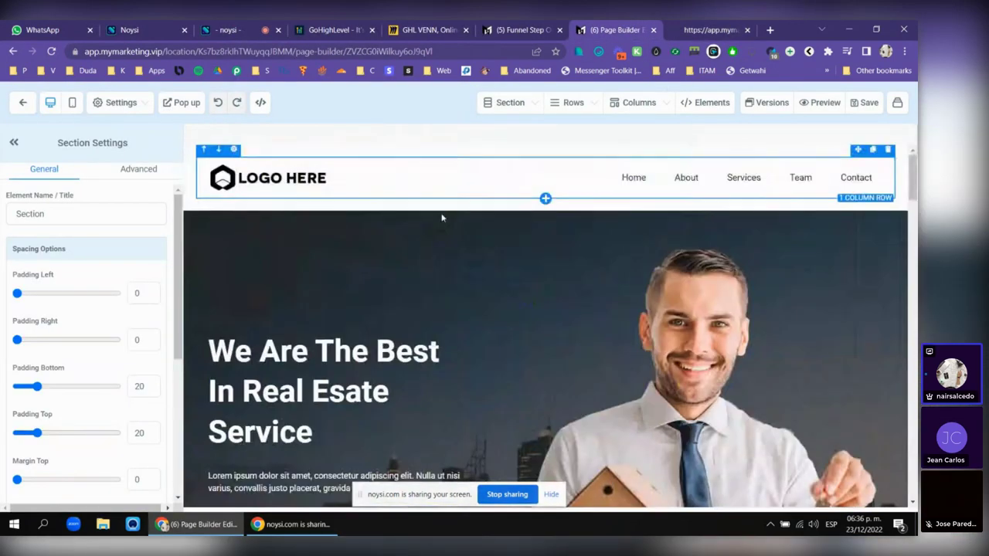
scroll(441, 216, "down", 3)
left_click(326, 309)
scroll(124, 369, "down", 10)
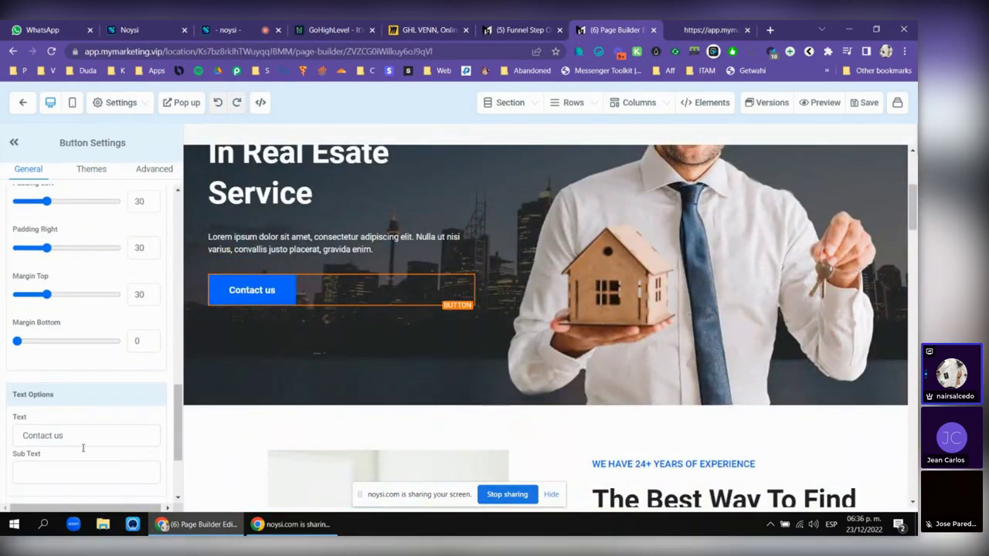
left_click(90, 429)
key("Up")
key("Up")
key("Up")
key("Up")
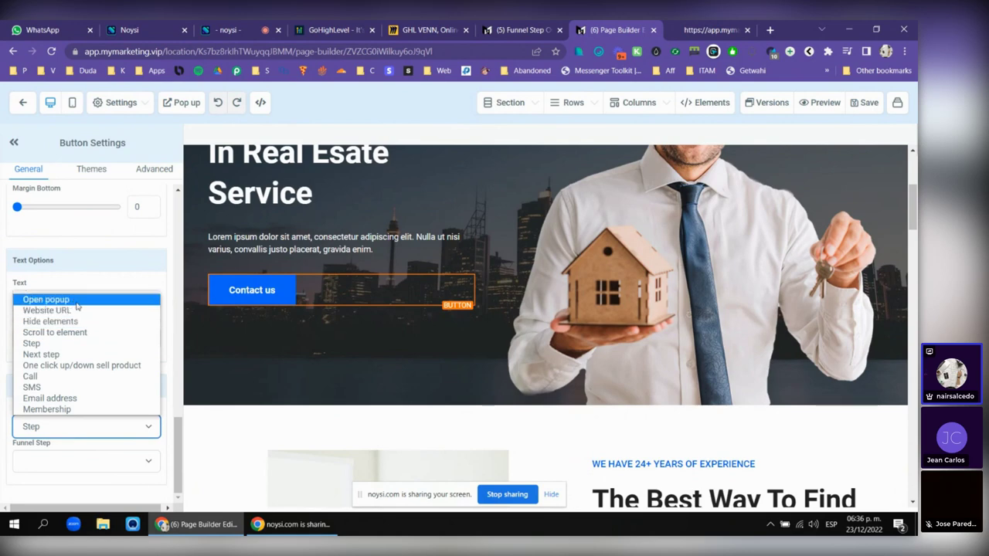
key("Return")
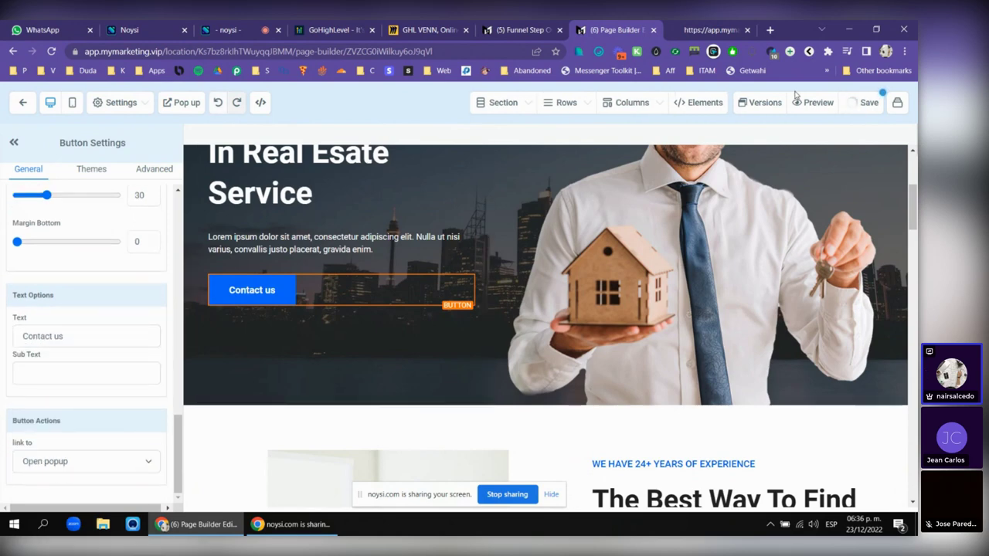
left_click(714, 30)
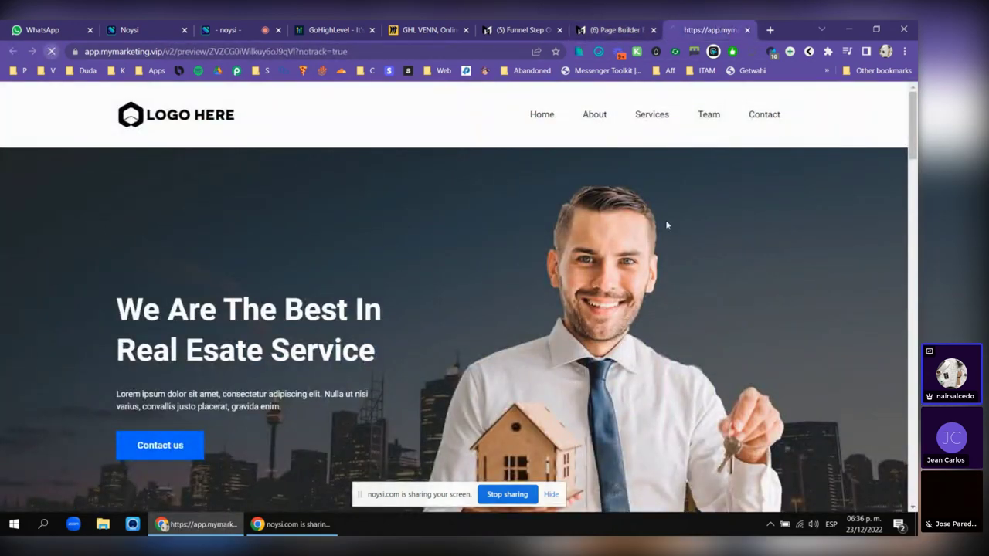
- In preview, open the Contact us lead-form popup, autofill it with saved contact details, then return to the step overview
scroll(751, 220, "down", 1)
scroll(677, 189, "down", 3)
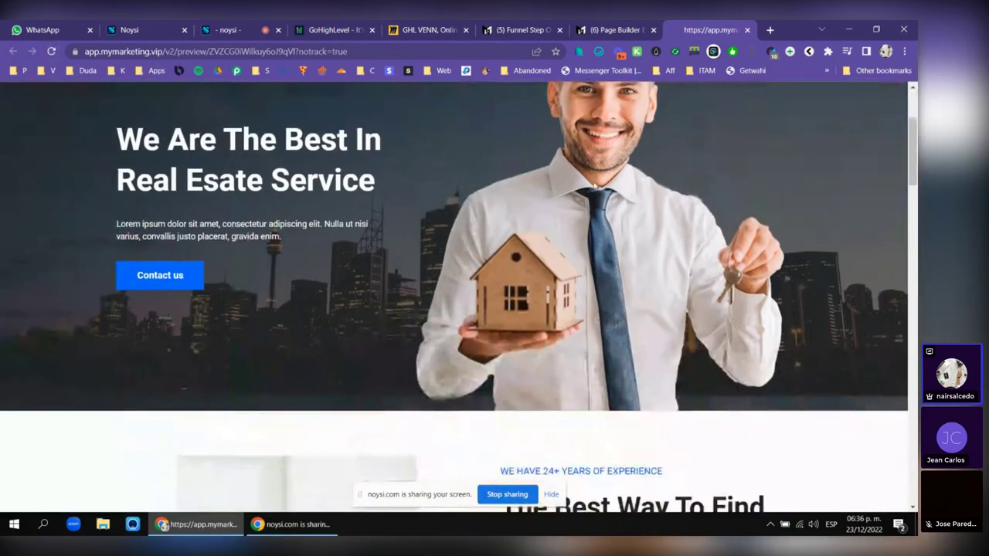
left_click(133, 274)
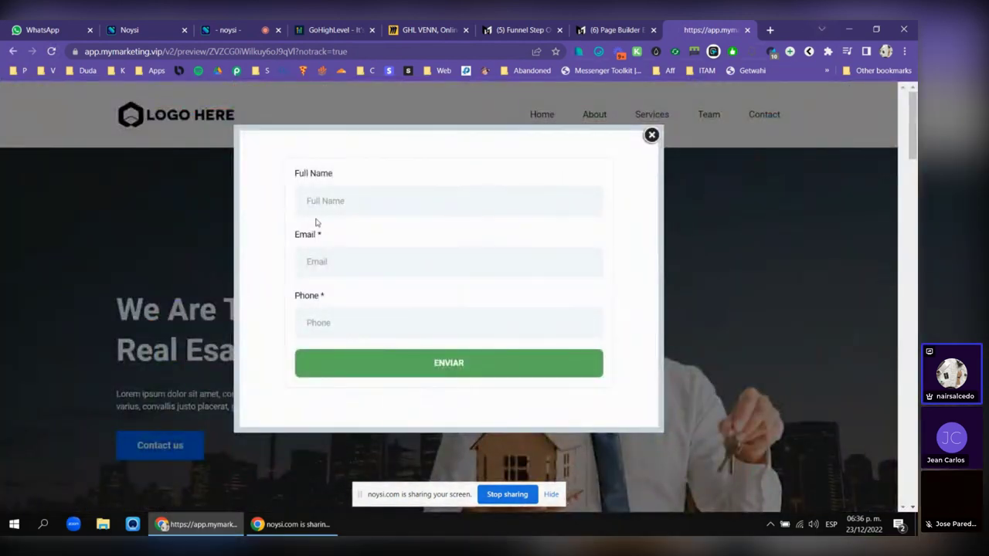
left_click(451, 208)
left_click(636, 258)
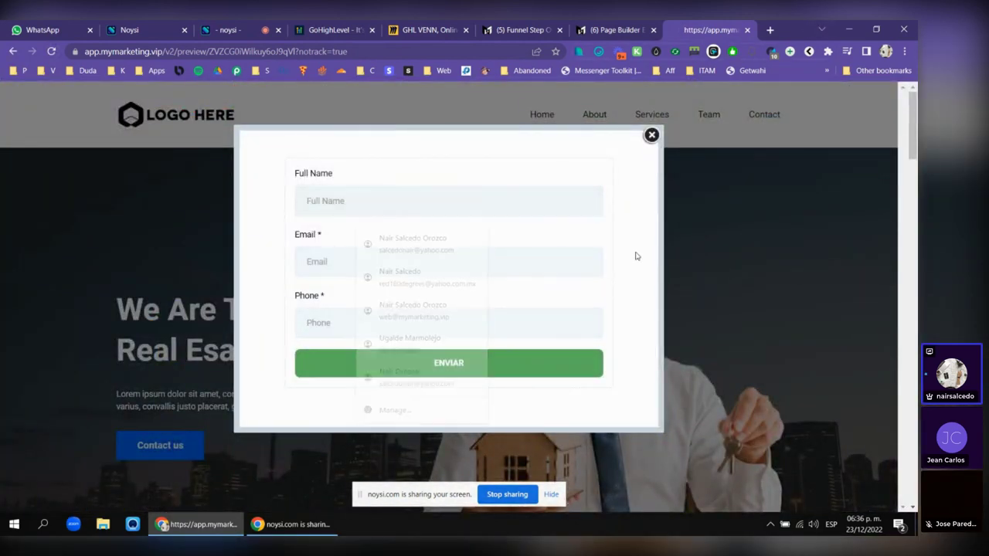
left_click(455, 212)
left_click(468, 246)
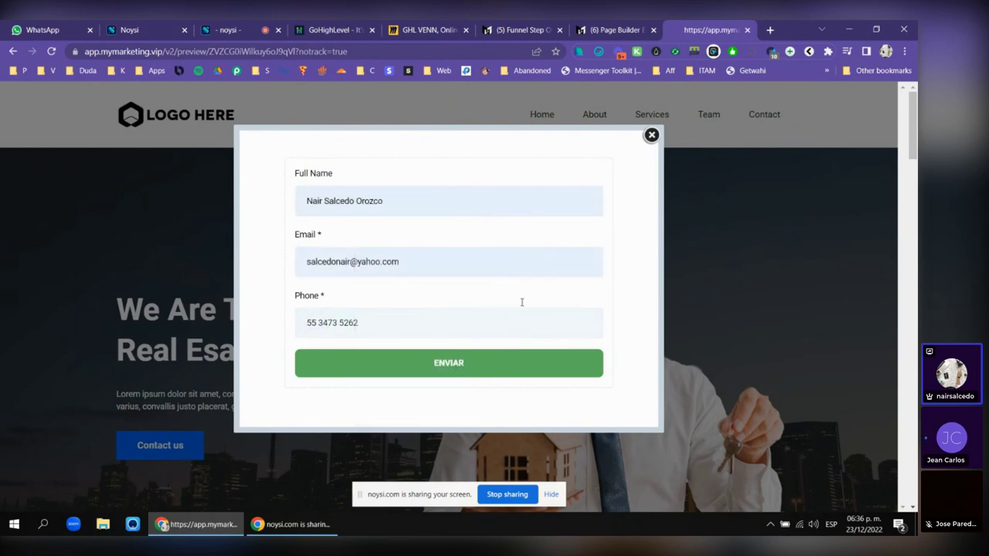
left_click(614, 29)
left_click(498, 29)
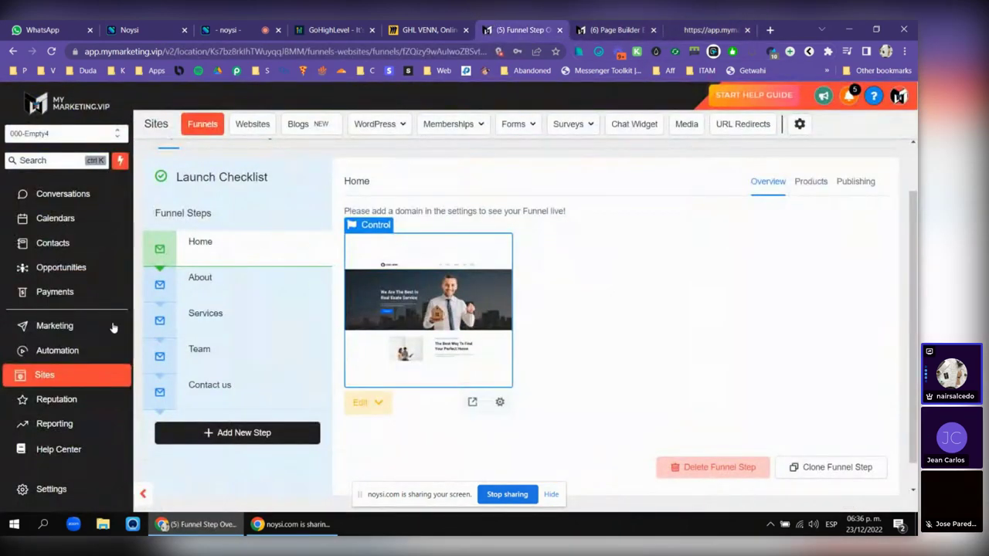
- Open the draft workflow and add a Form Submitted trigger, found by searching 'FO'
left_click(62, 350)
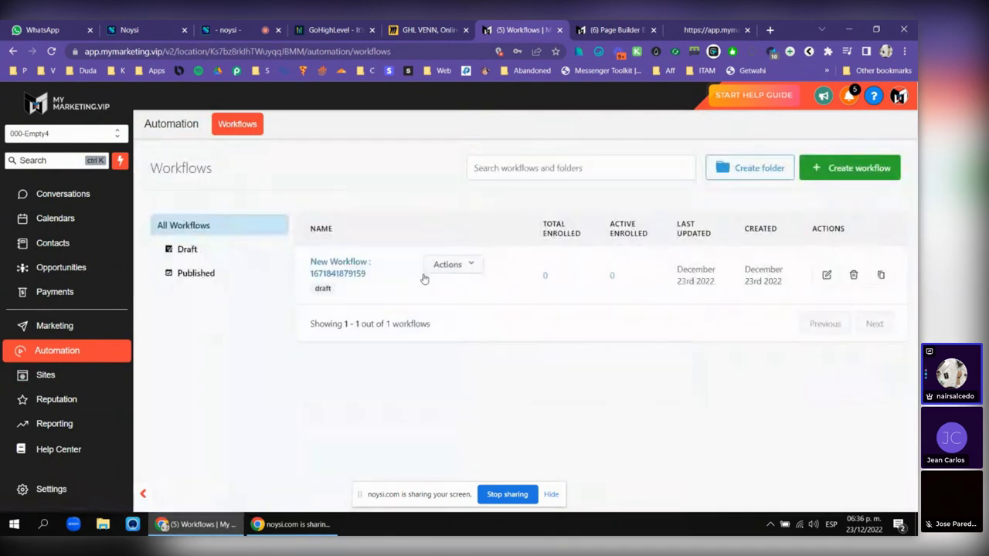
left_click(332, 280)
left_click(464, 210)
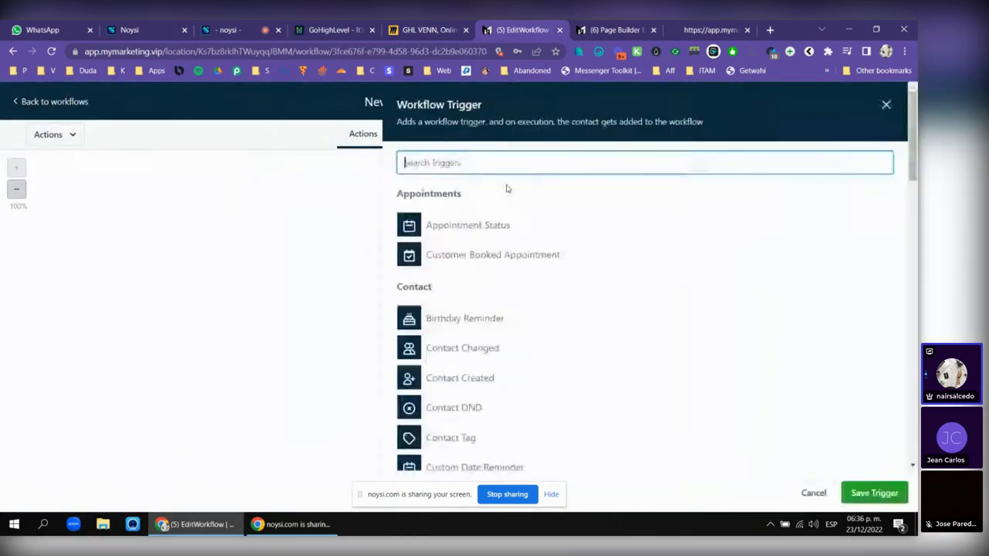
type("FORM")
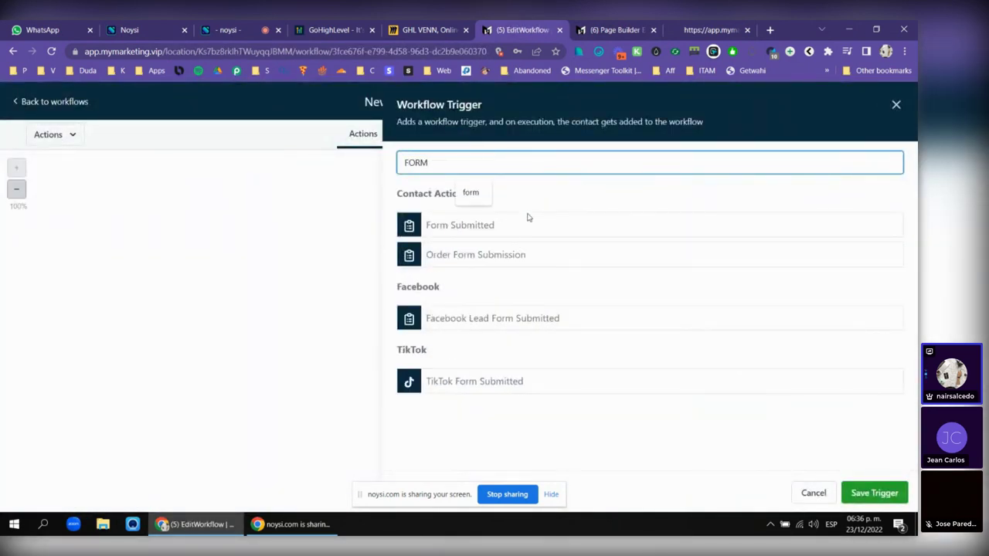
left_click(528, 222)
key("Caps_Lock")
- Rename the trigger Form Llenado, filter it to form 001 - 1. INFORMES, and save it
left_click(452, 306)
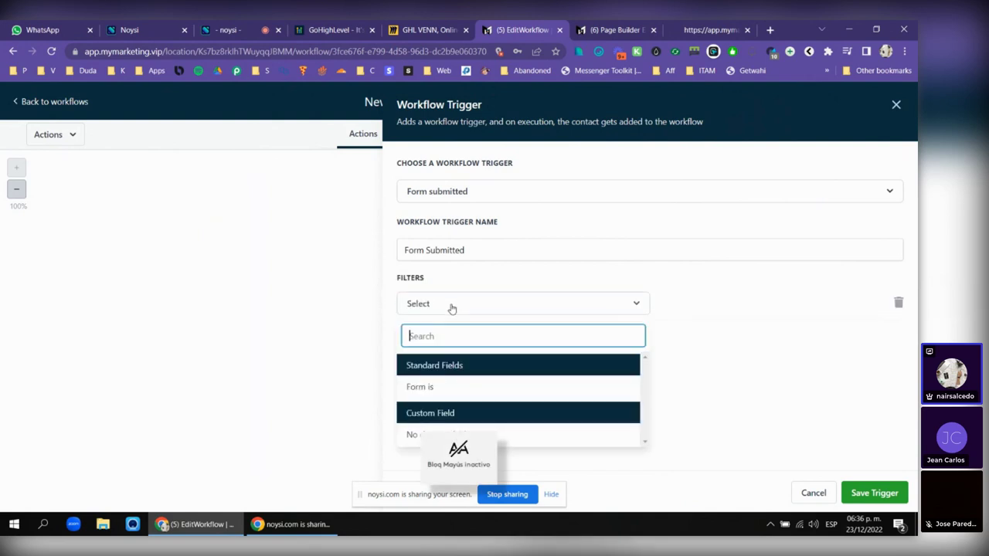
double_click(445, 249)
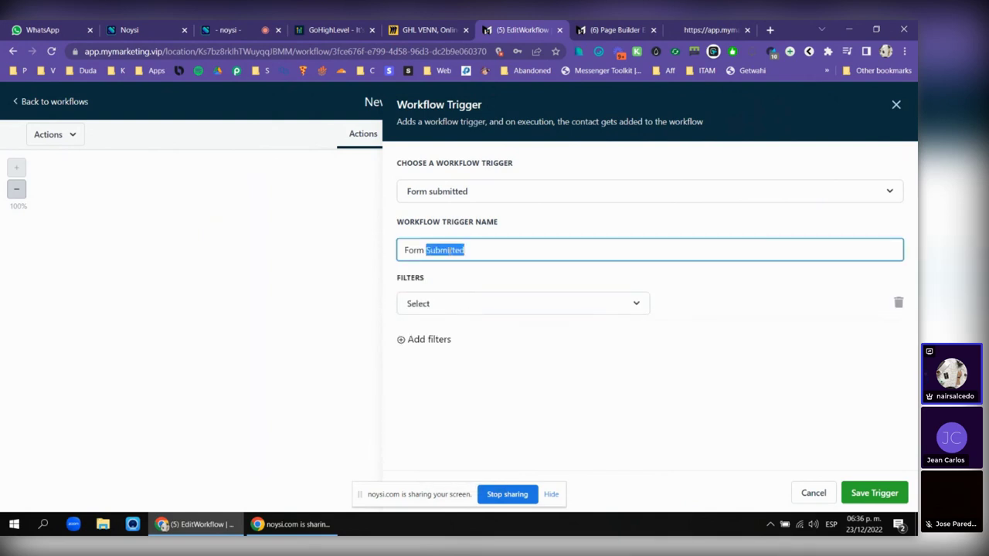
left_click(479, 309)
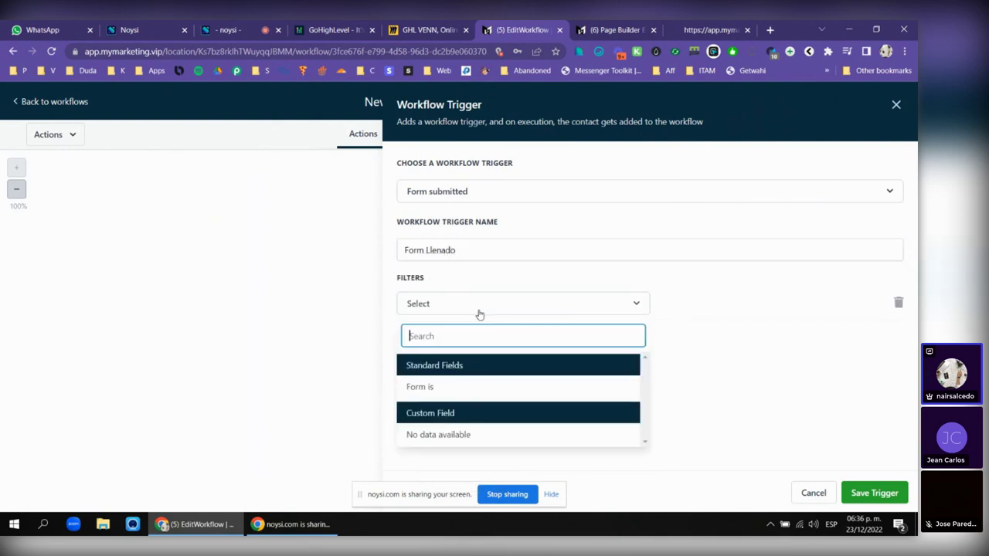
left_click(479, 388)
left_click(715, 309)
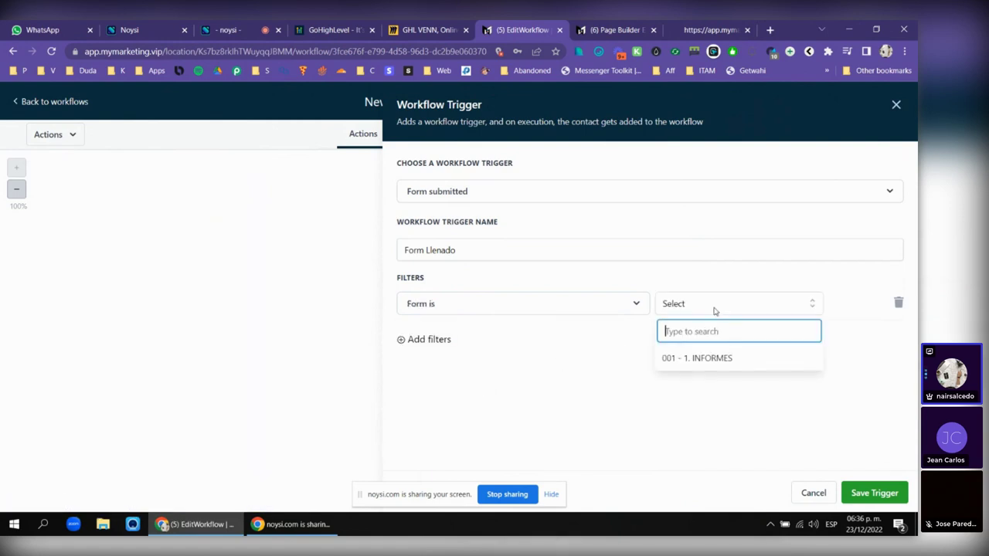
left_click(700, 358)
left_click(873, 493)
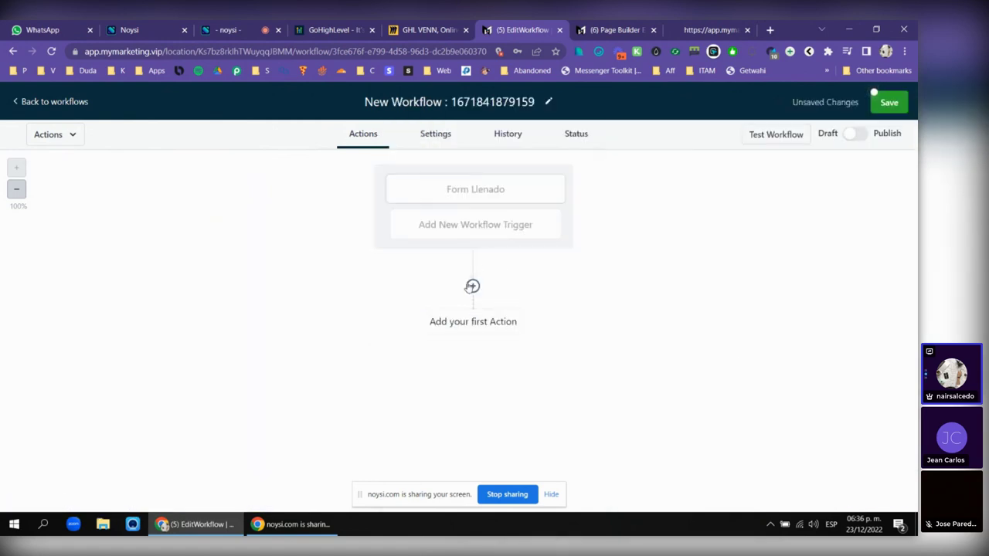
- Add a Send Internal Notification action with notification type Notification
left_click(472, 287)
type("int")
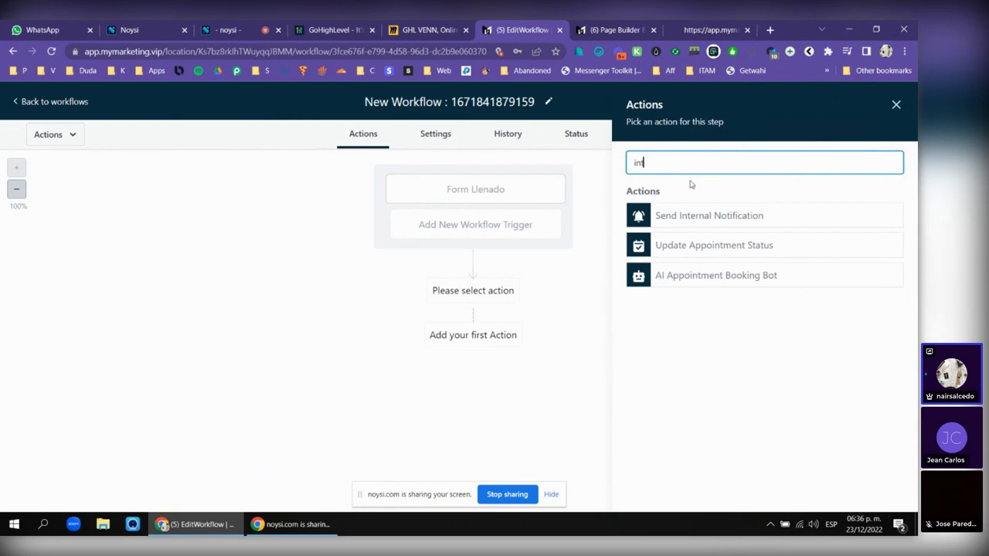
left_click(675, 214)
left_click(656, 241)
left_click(656, 290)
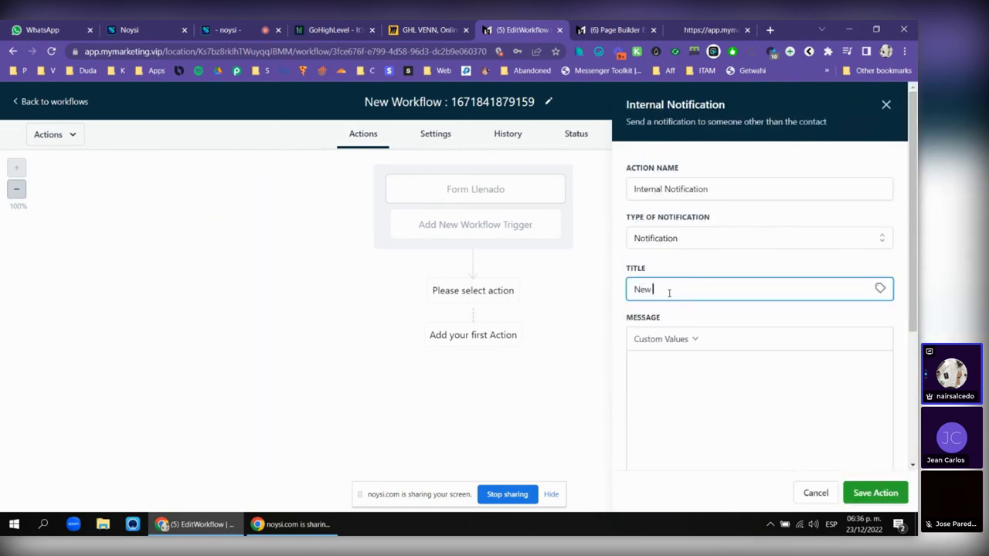
- Title the notification New Lead with the message 'new lead {{contact.name}}'
scroll(669, 292, "down", 1)
left_click(669, 295)
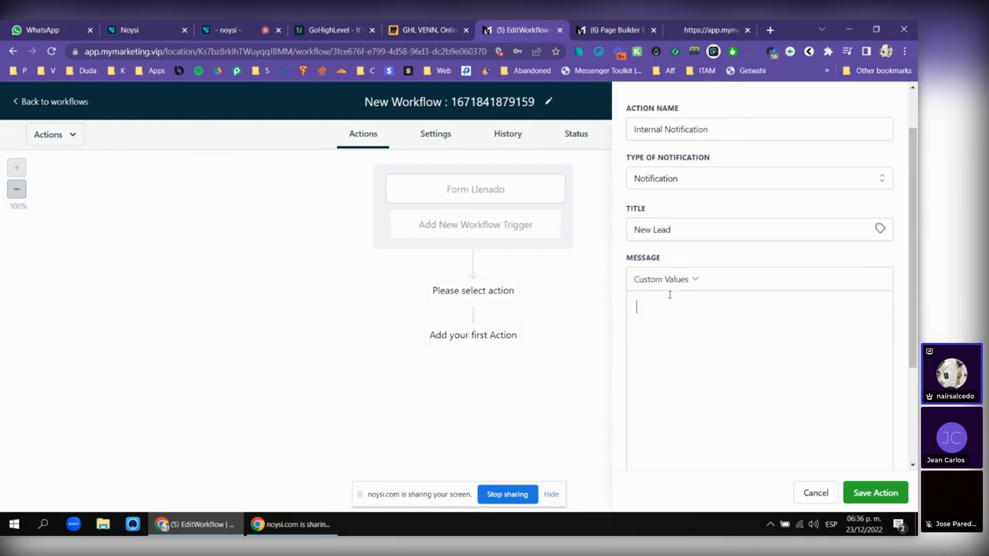
left_click(670, 283)
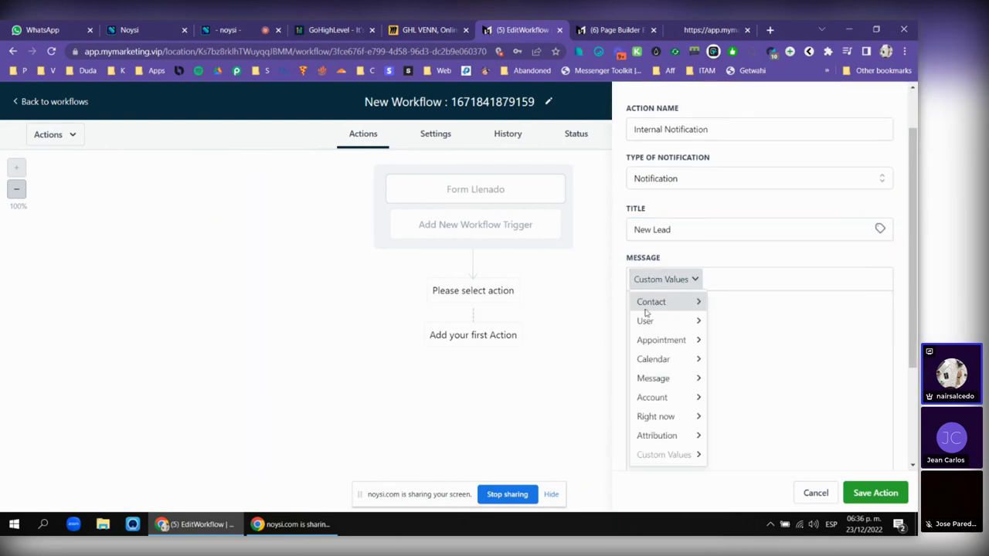
mouse_move(680, 301)
left_click(757, 93)
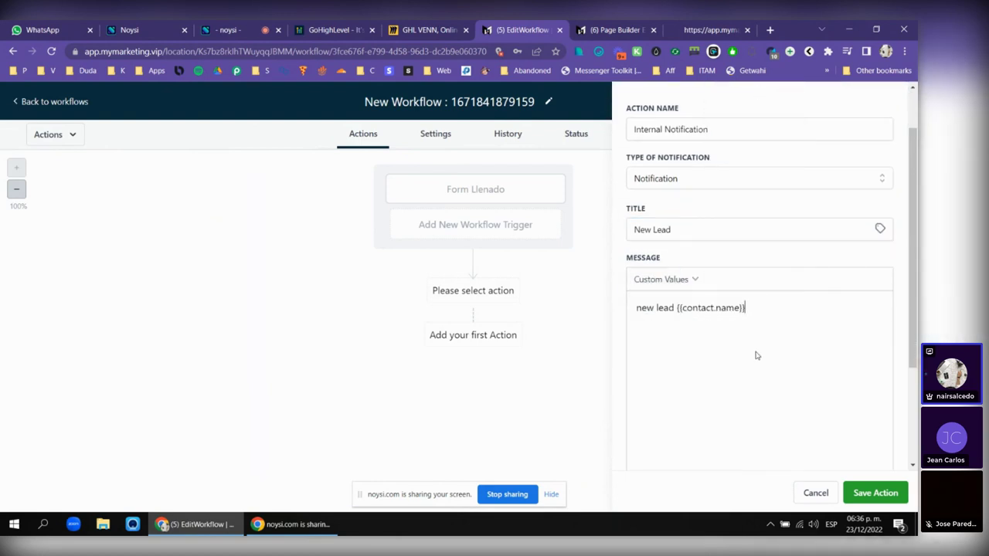
left_click(880, 492)
- Set Redirect Page to Opportunity and To User Type to All User, then save the action
scroll(746, 234, "up", 2)
scroll(699, 265, "down", 2)
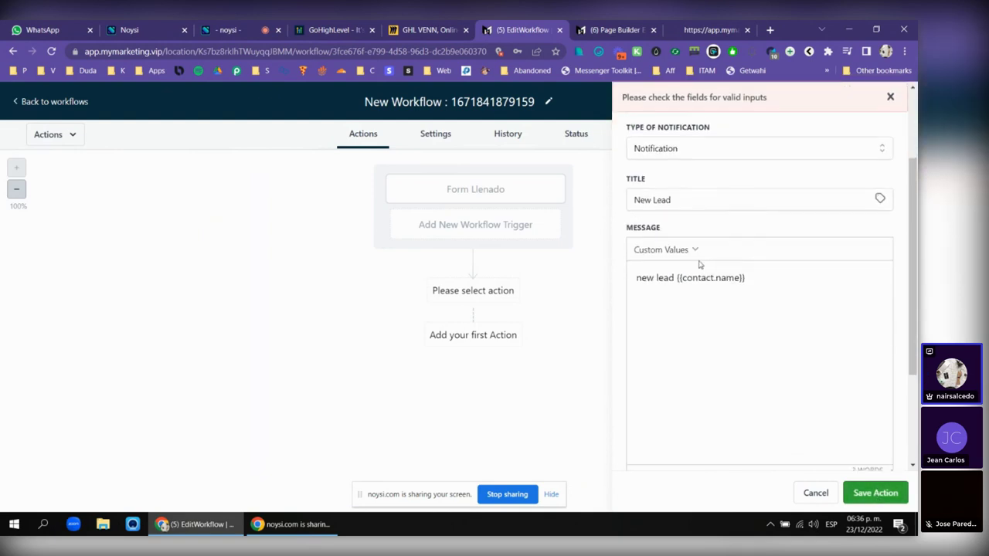
scroll(734, 185, "up", 1)
scroll(728, 278, "down", 4)
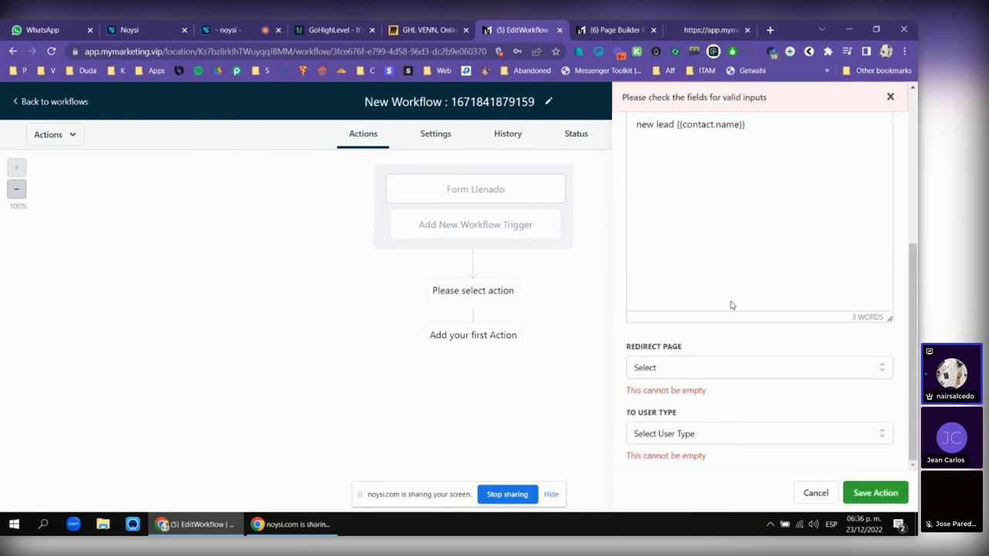
left_click(666, 370)
left_click(668, 392)
left_click(686, 390)
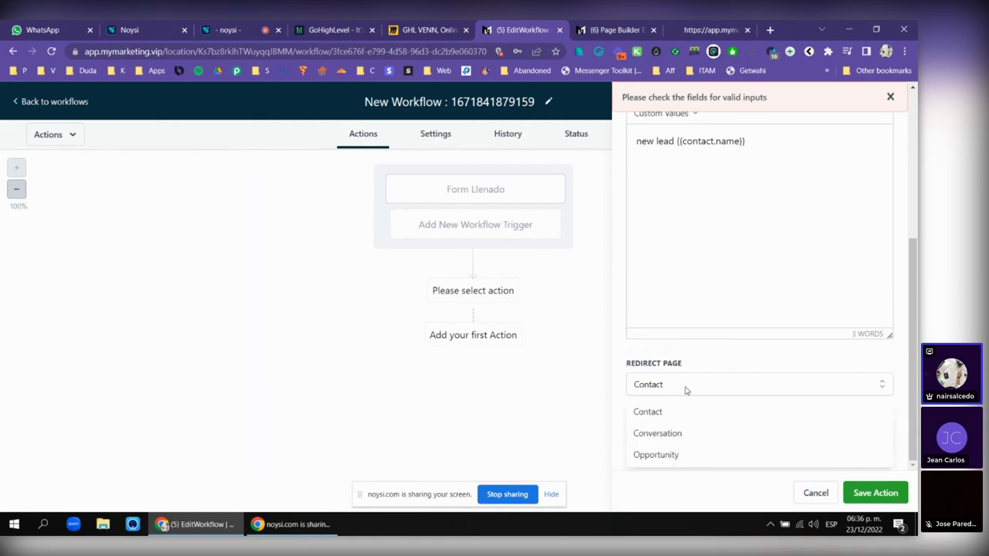
left_click(664, 453)
left_click(682, 437)
left_click(672, 458)
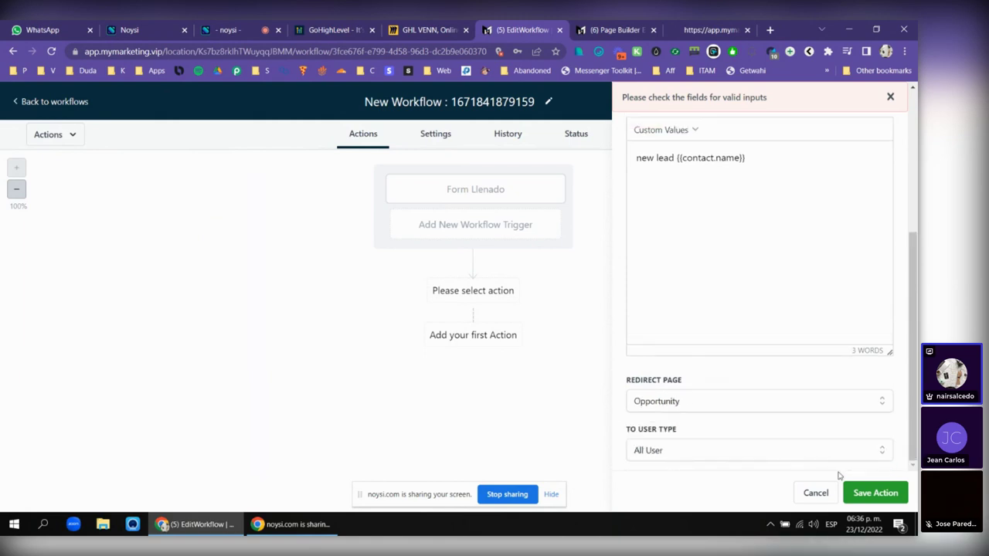
left_click(875, 493)
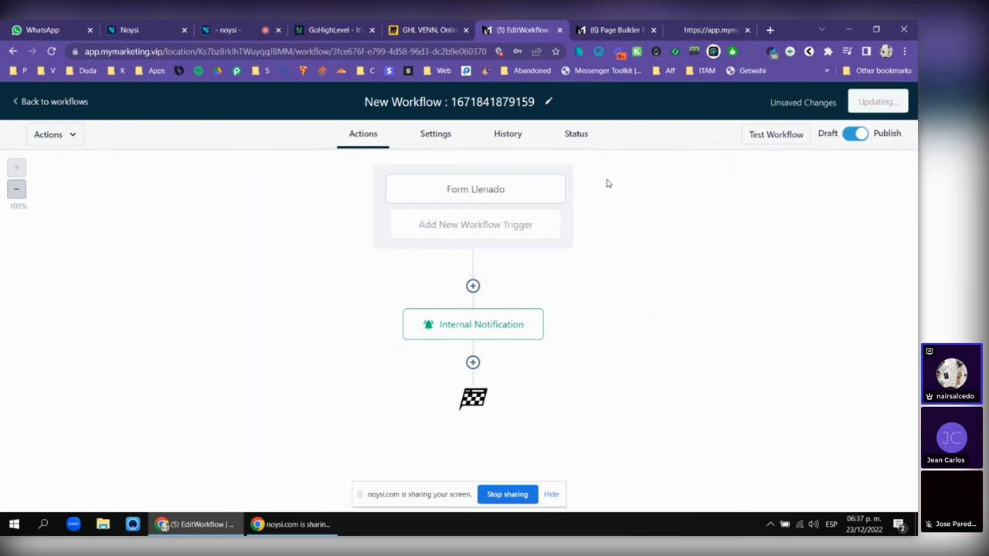
- Save the workflow and open a fresh preview of the funnel page
left_click(711, 30)
scroll(495, 226, "down", 1)
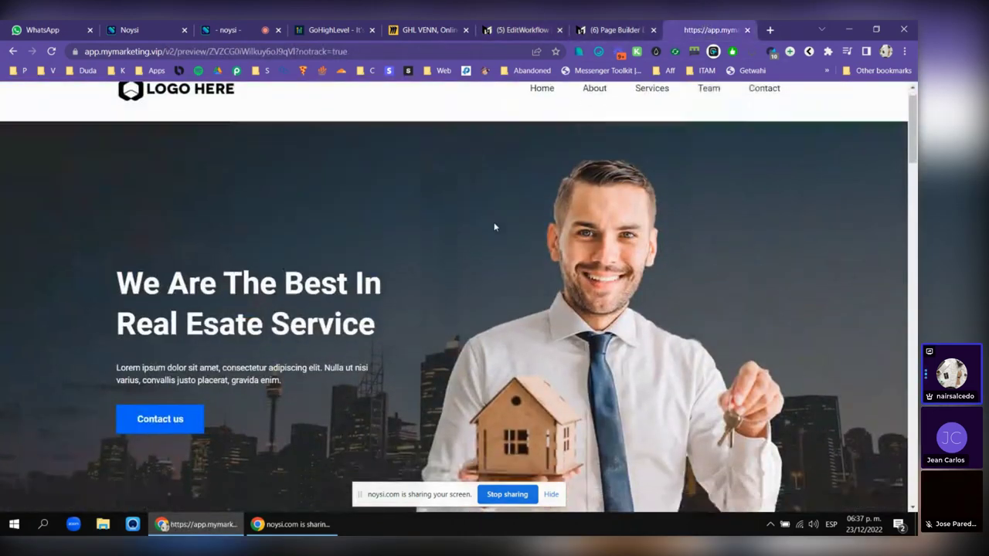
scroll(495, 227, "down", 2)
scroll(494, 226, "up", 3)
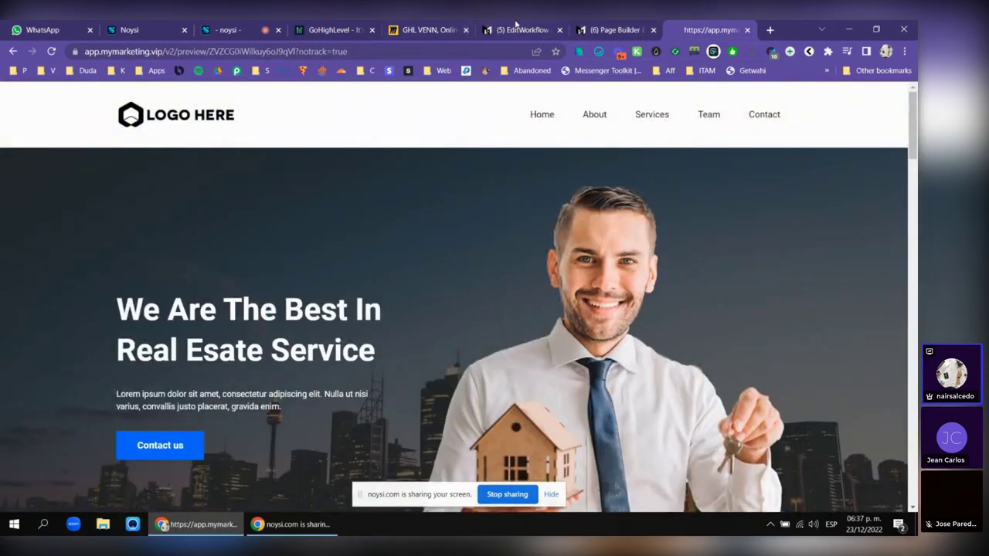
left_click(516, 27)
left_click(749, 30)
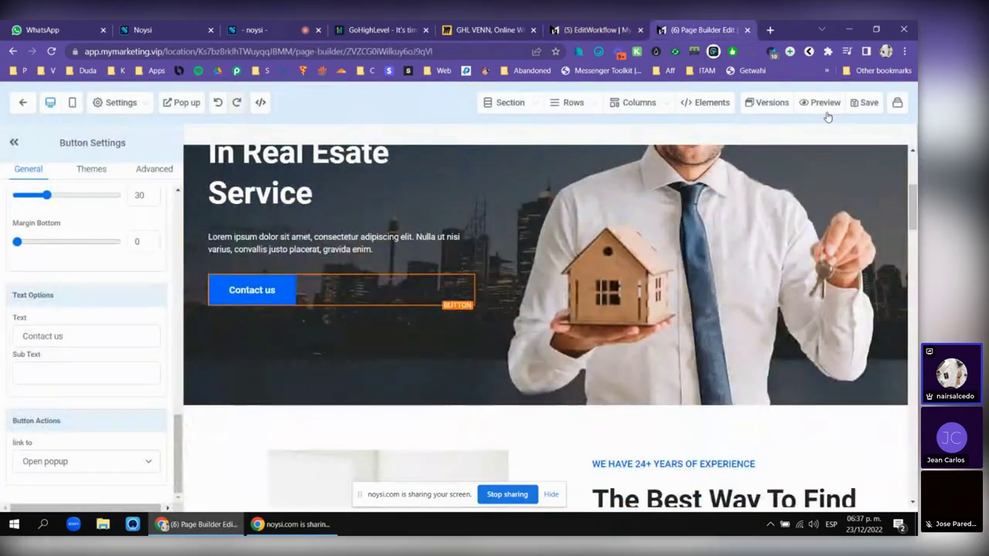
left_click(811, 100)
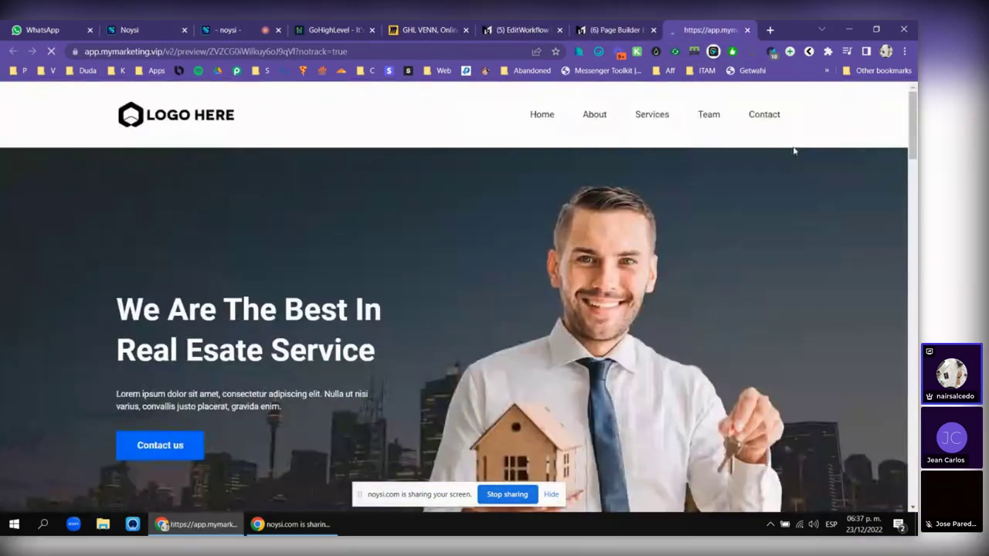
- Submit an autofilled test lead via the Contact us popup's ENVIAR button, then return to the workflows list
left_click(139, 455)
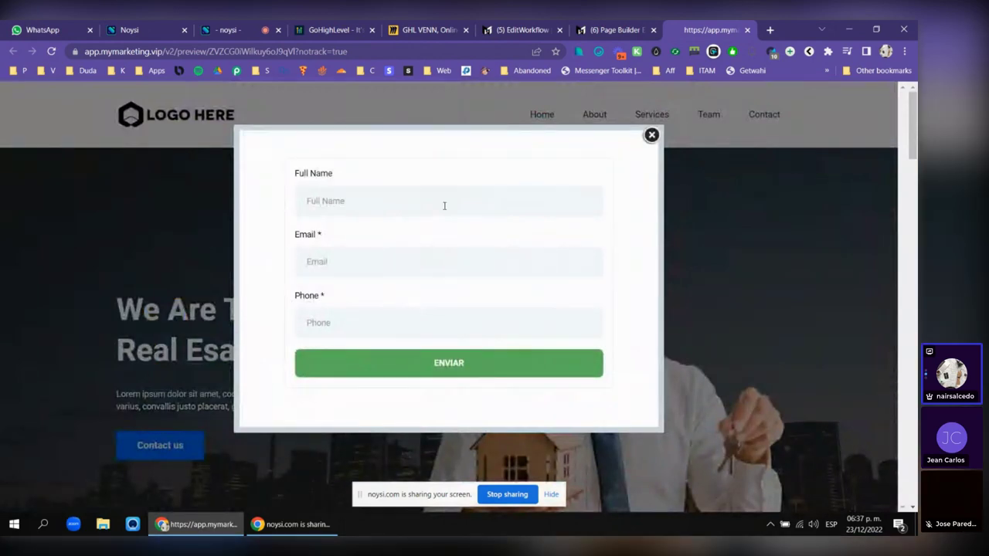
left_click(444, 205)
left_click(439, 235)
left_click(476, 366)
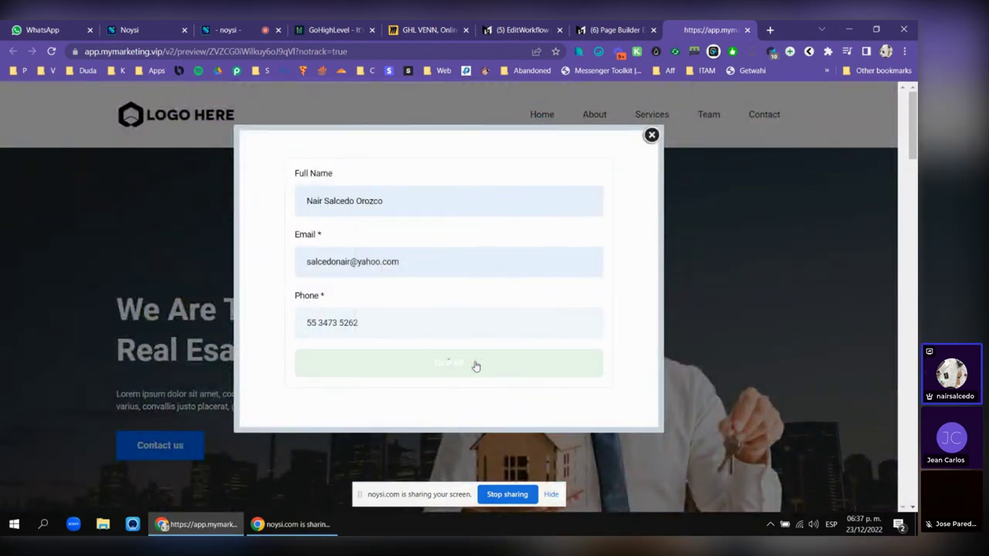
left_click(523, 30)
left_click(25, 102)
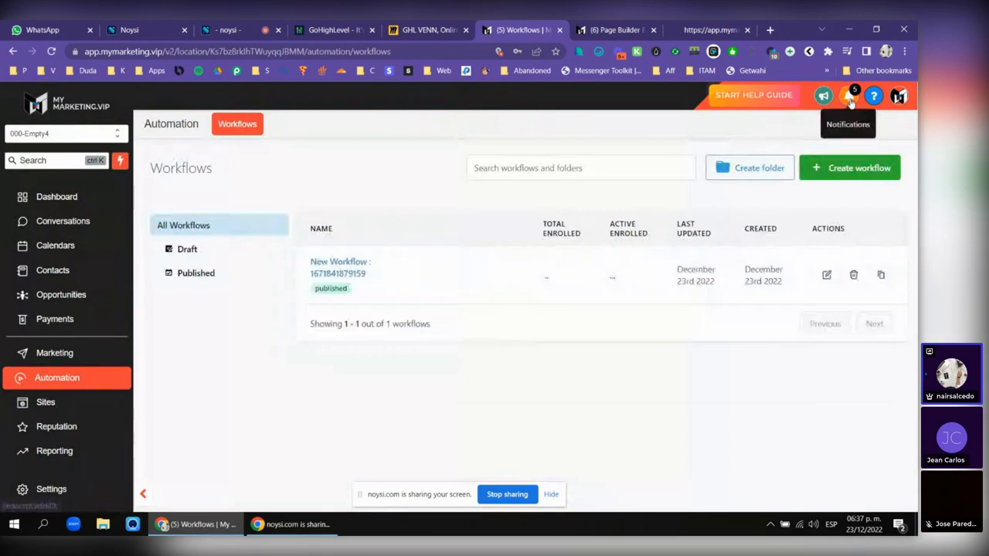
- Review the notifications panel and its notification settings
left_click(850, 100)
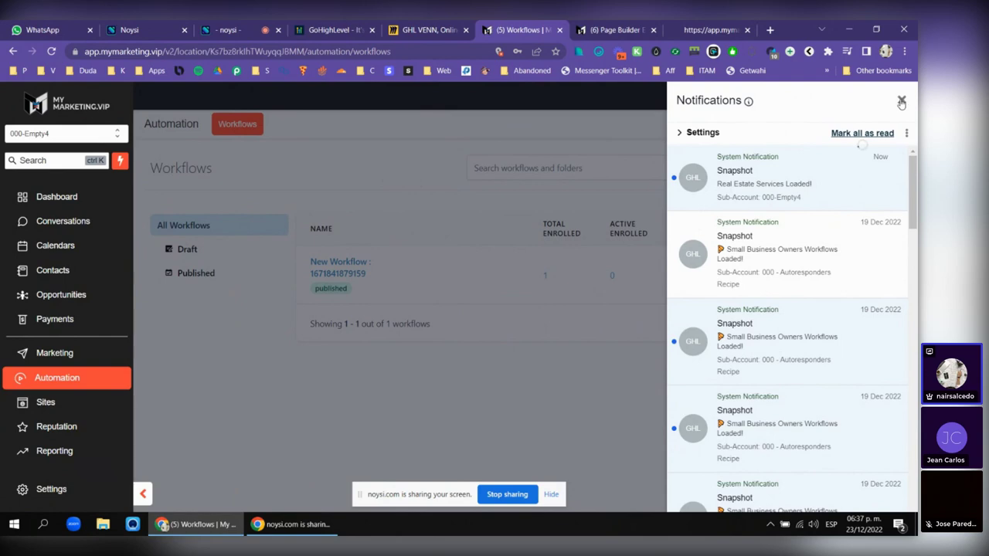
left_click(901, 103)
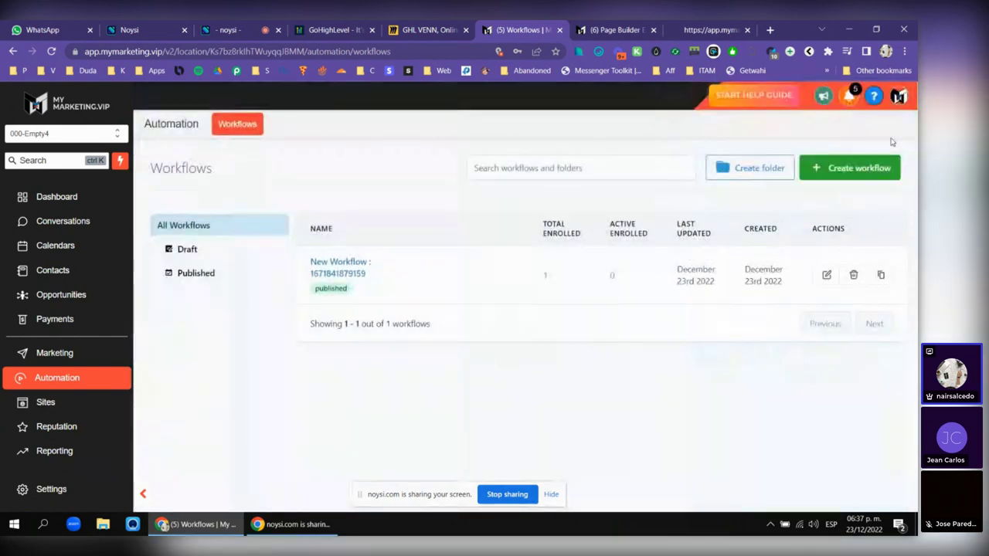
left_click(850, 100)
scroll(815, 209, "down", 3)
scroll(817, 220, "up", 3)
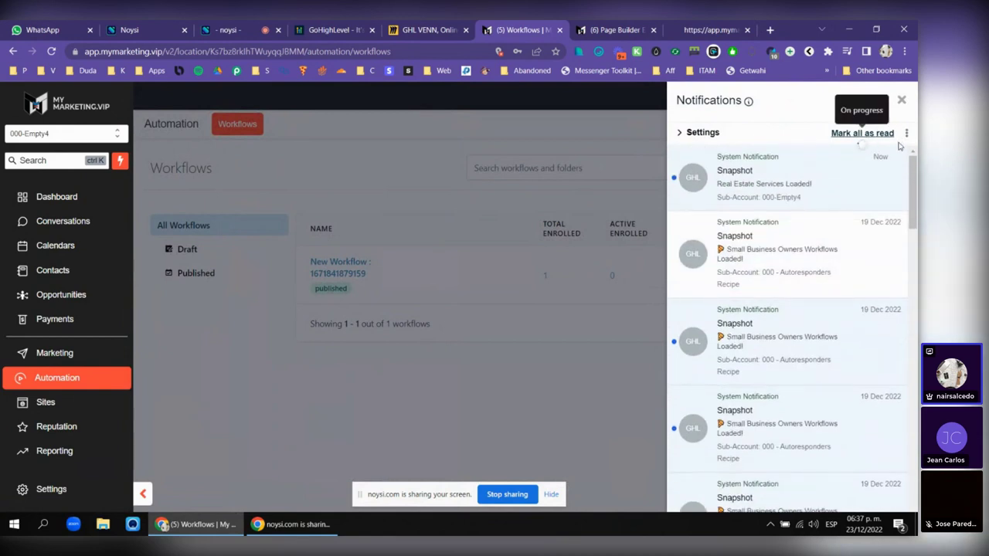
left_click(696, 133)
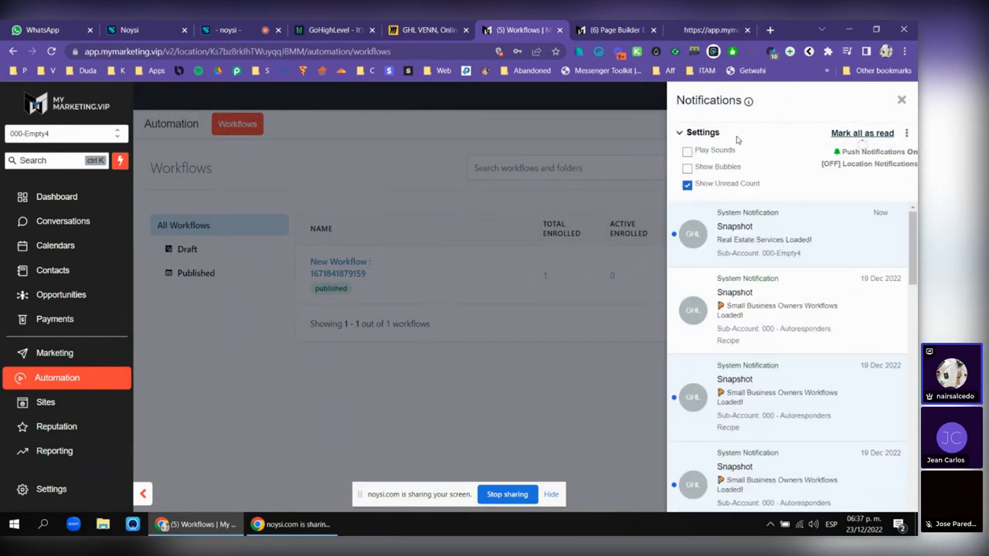
left_click(901, 103)
left_click(51, 51)
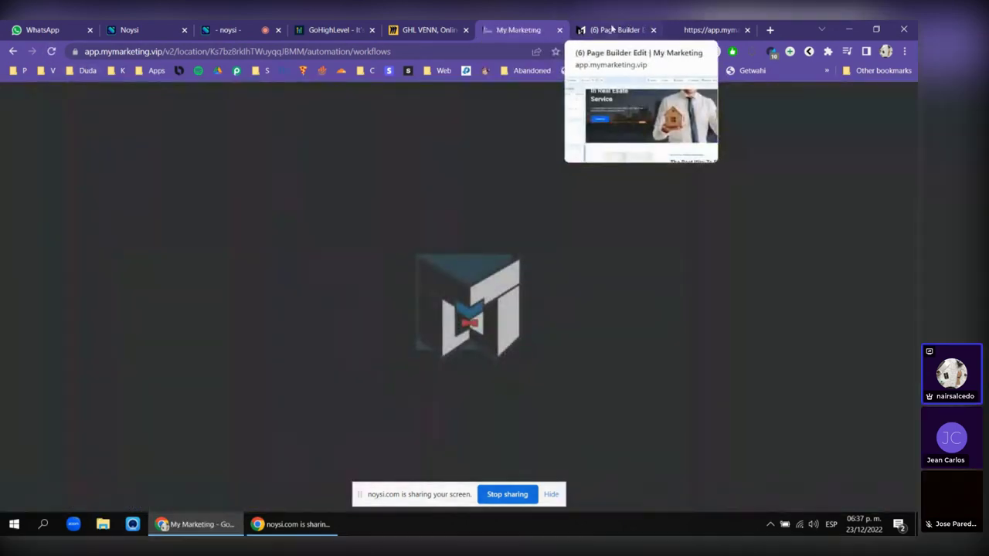
left_click(614, 29)
left_click(546, 28)
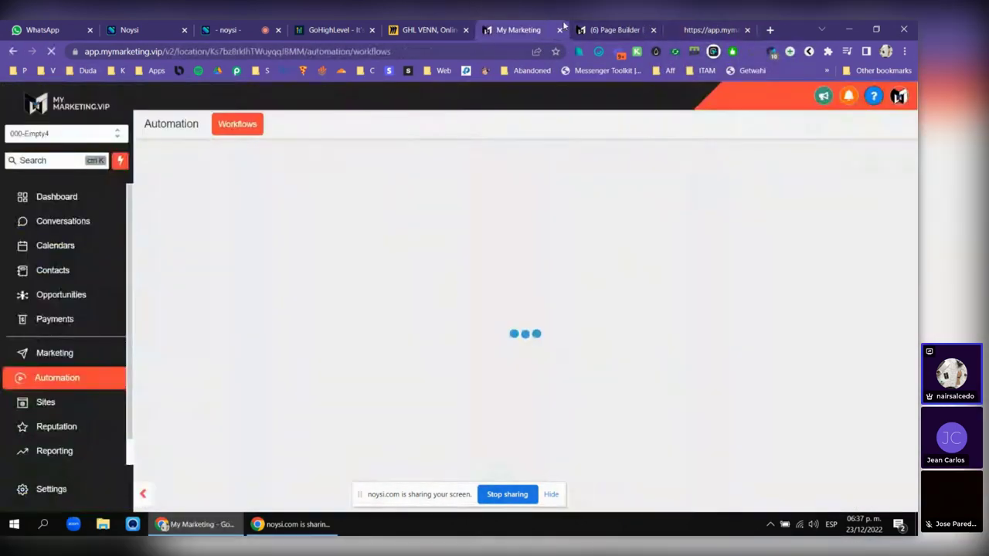
left_click(850, 97)
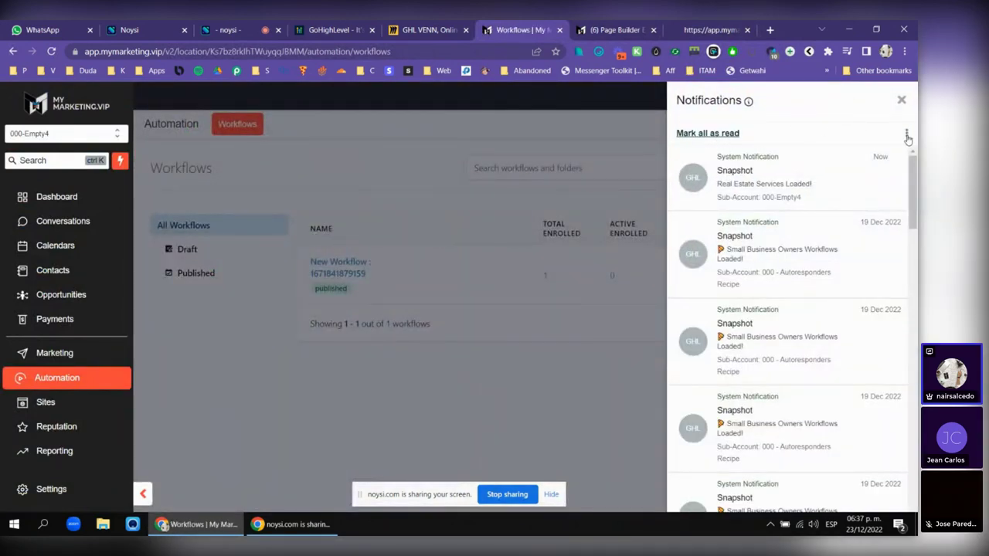
left_click(901, 103)
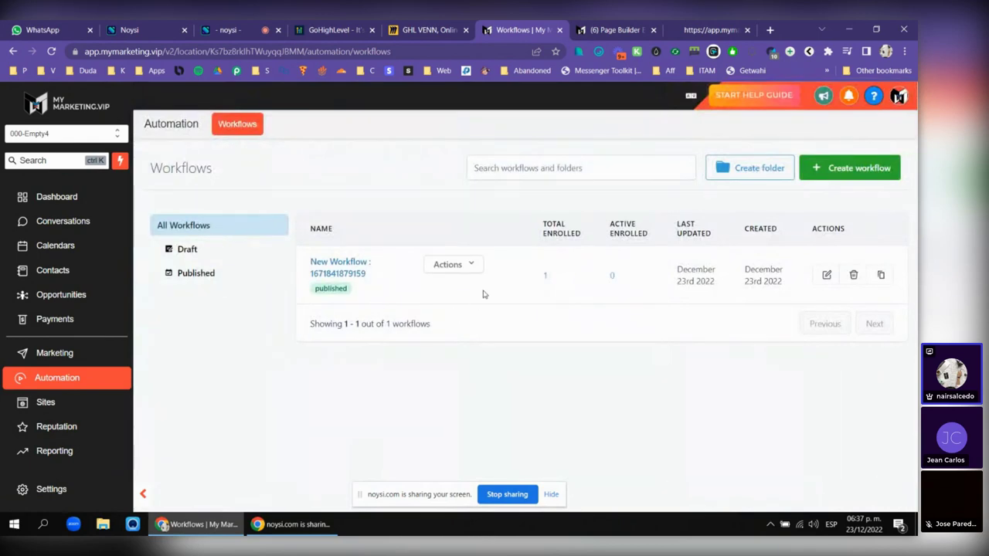
left_click(327, 271)
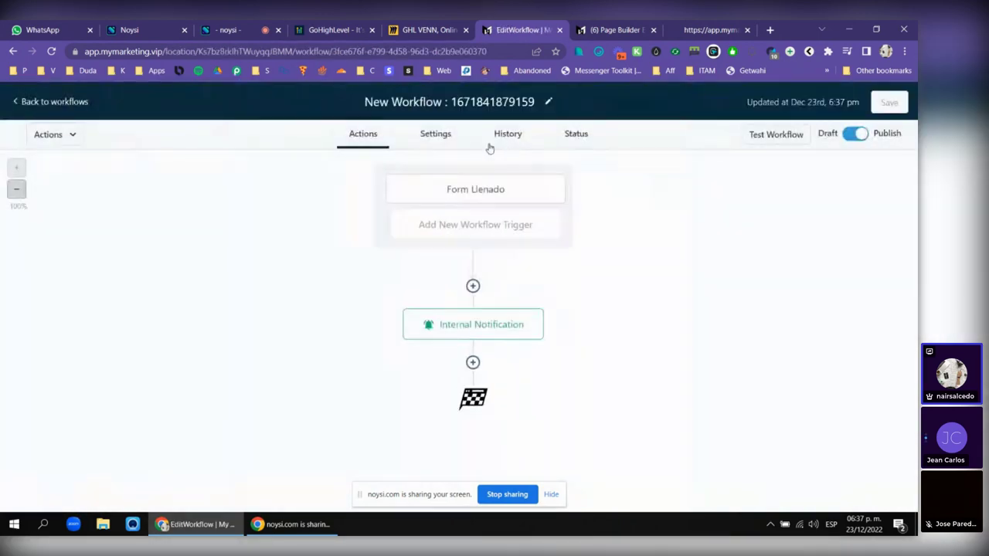
left_click(444, 141)
left_click(511, 142)
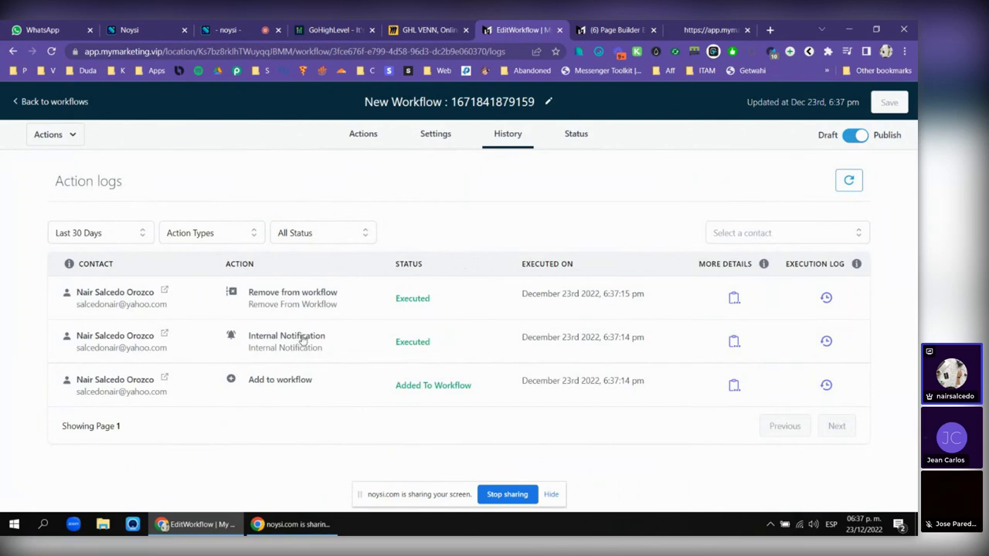
left_click(303, 341)
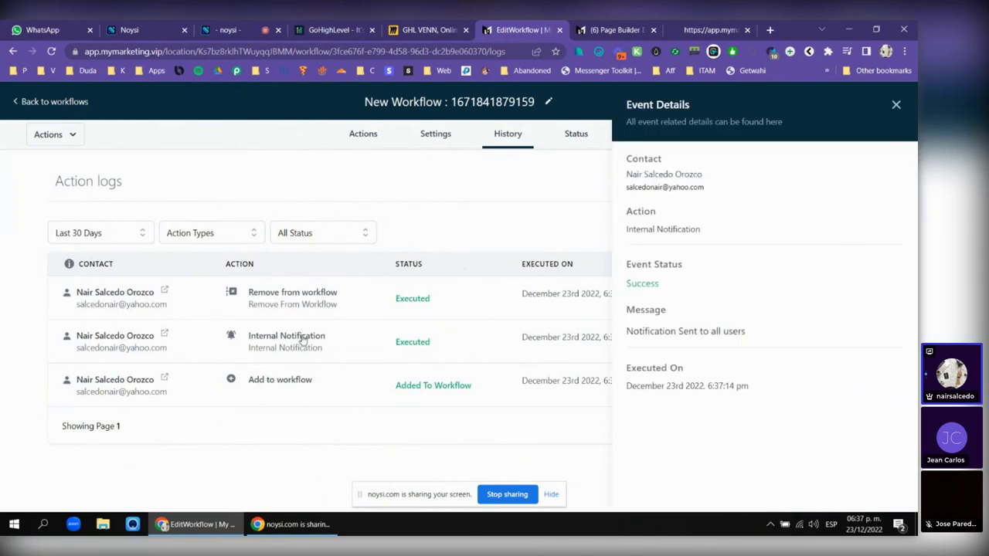
left_click(895, 105)
left_click(52, 103)
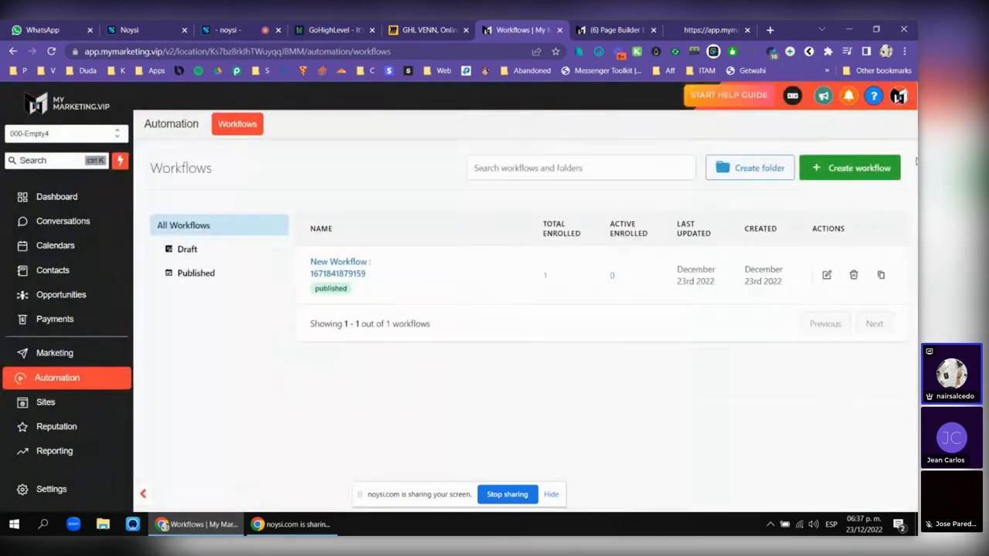
left_click(846, 97)
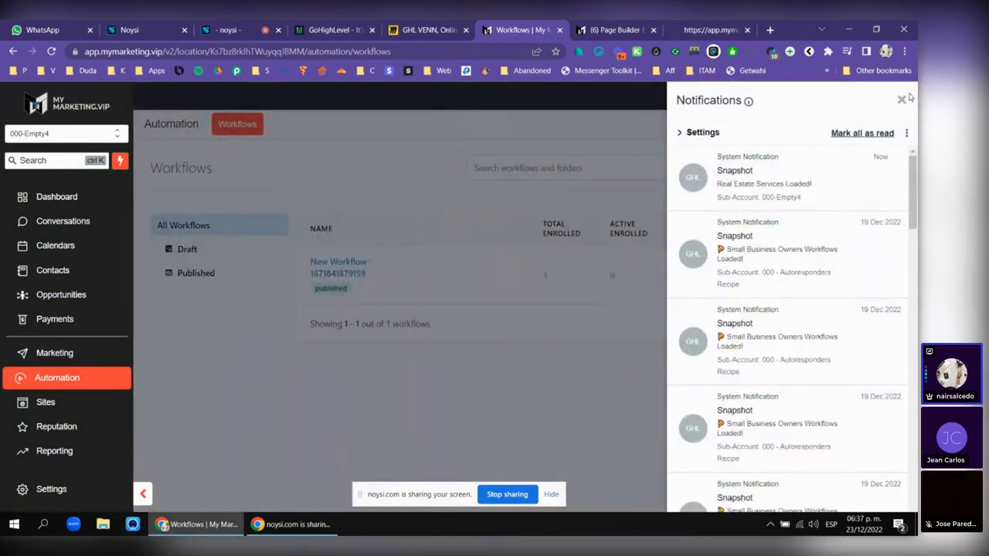
left_click(901, 99)
left_click(46, 489)
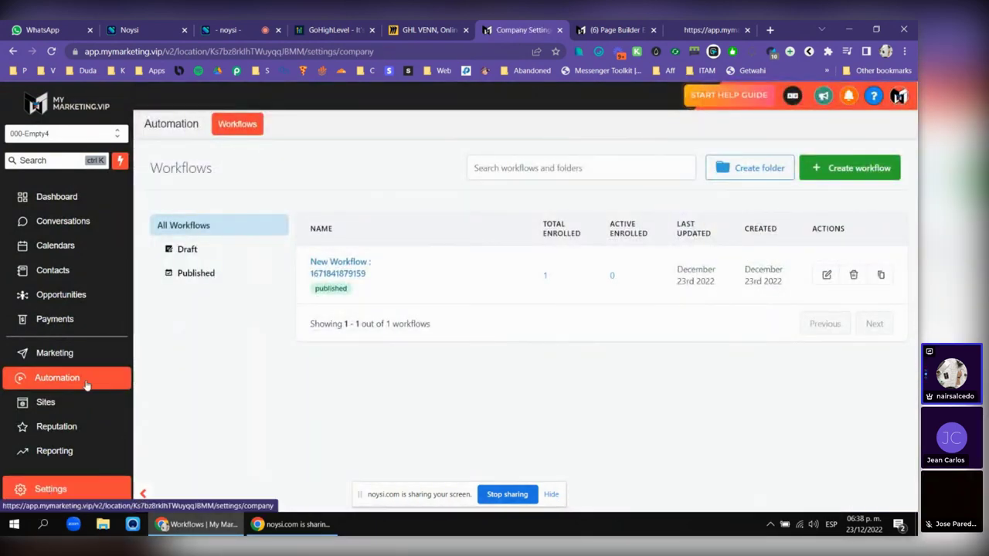
left_click(44, 302)
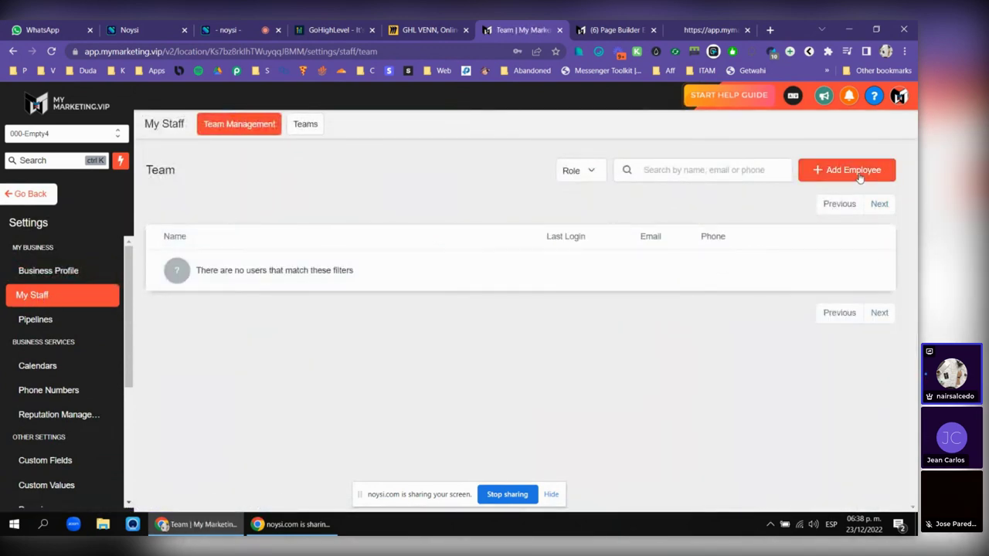
left_click(10, 199)
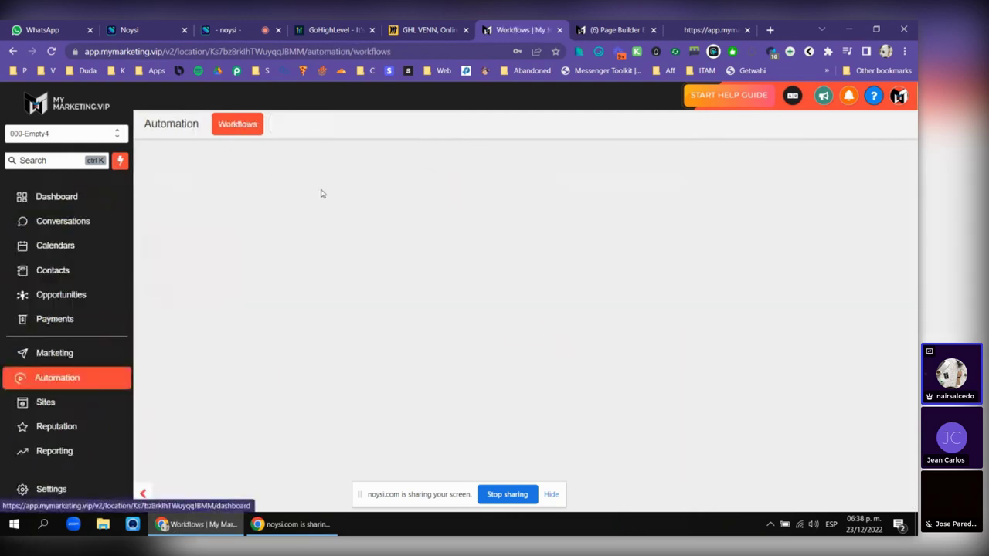
left_click(368, 273)
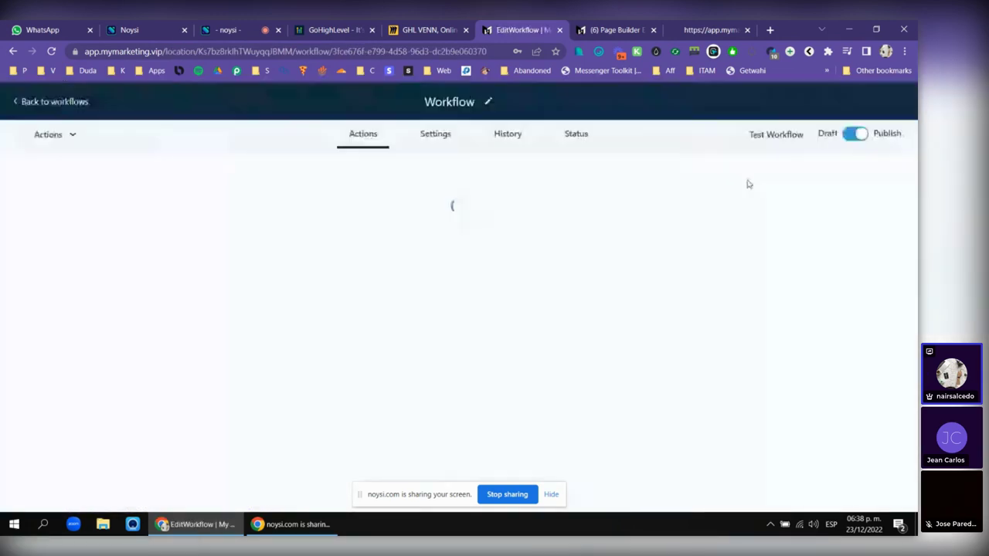
- Review the Internal Notification step's To User Type recipients, then close its settings
left_click(458, 330)
scroll(727, 275, "down", 3)
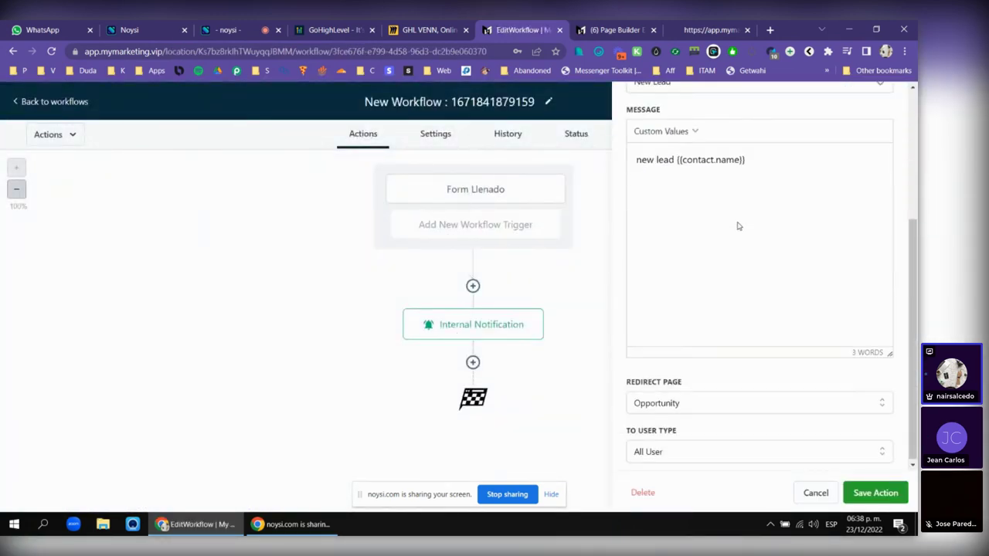
left_click(691, 448)
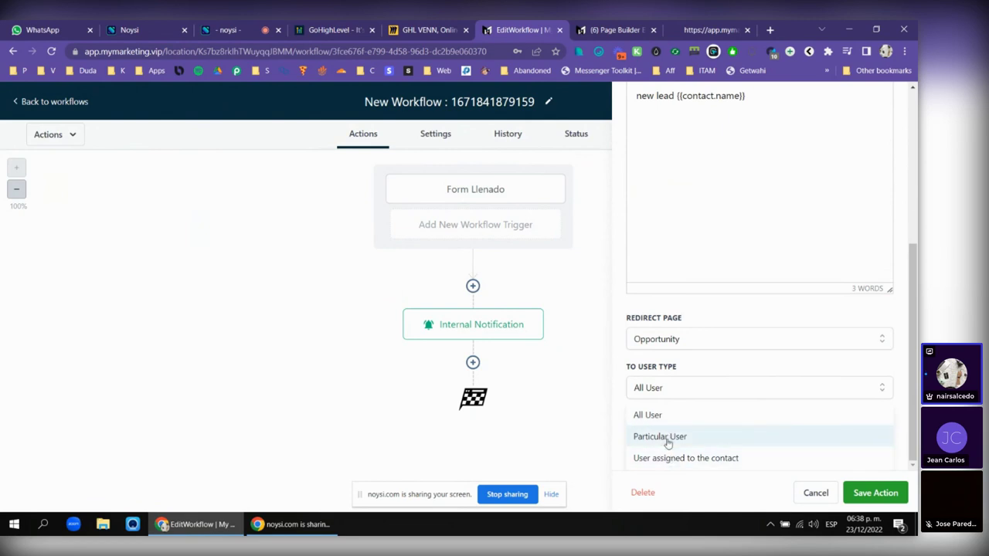
scroll(722, 378, "up", 4)
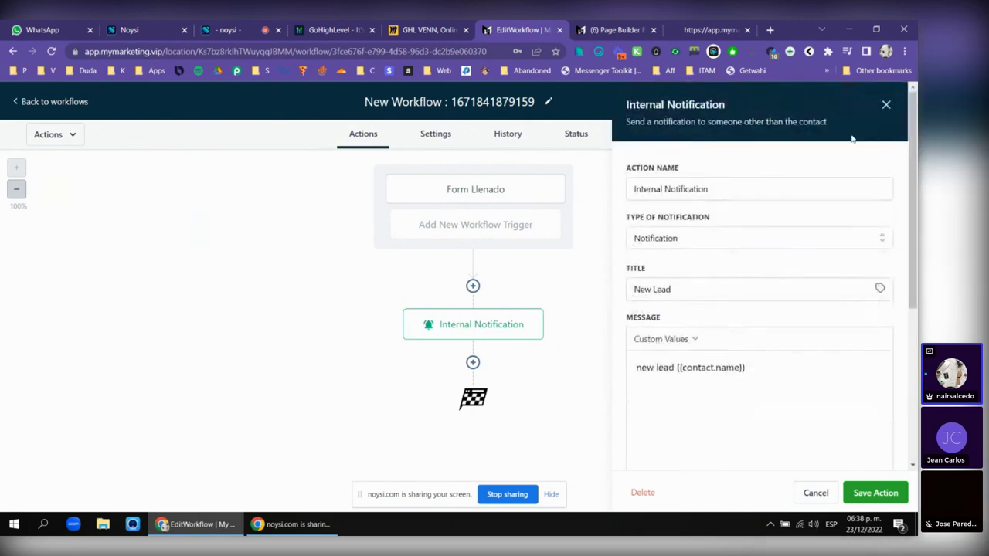
left_click(887, 105)
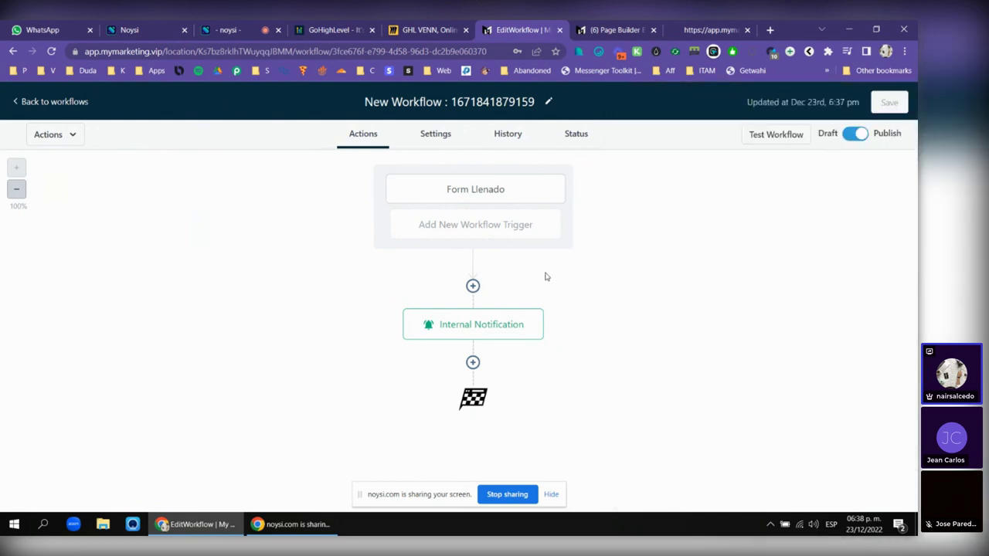
- Cancel inserting a new action before the notification and go back to the workflows list
left_click(473, 286)
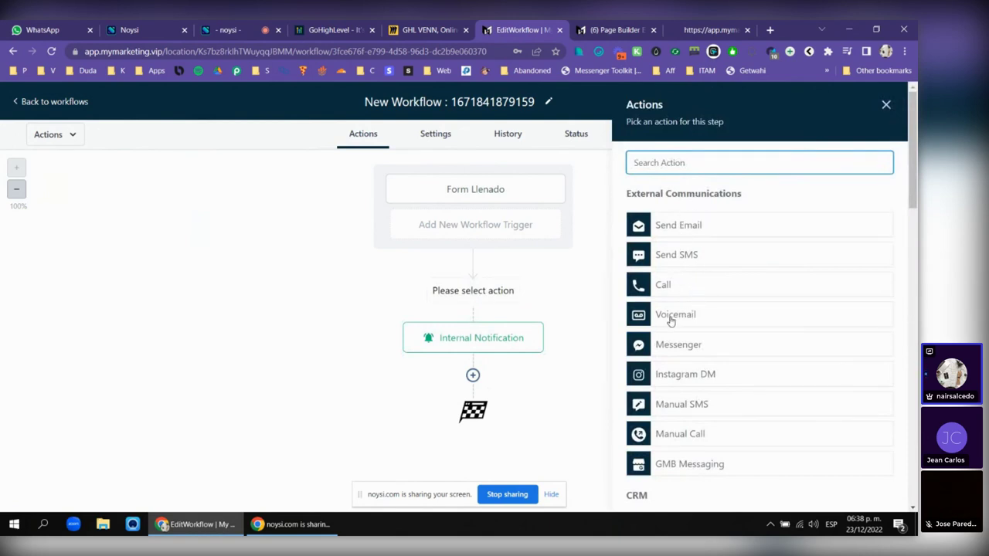
left_click(886, 104)
left_click(68, 103)
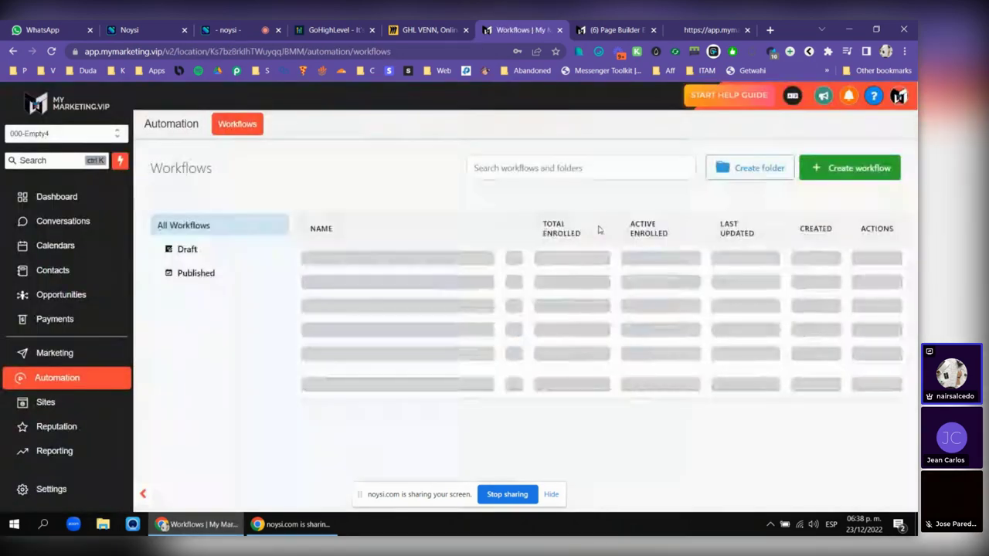
- Check the funnel page preview, then return to the workflows list
left_click(584, 26)
scroll(691, 190, "up", 3)
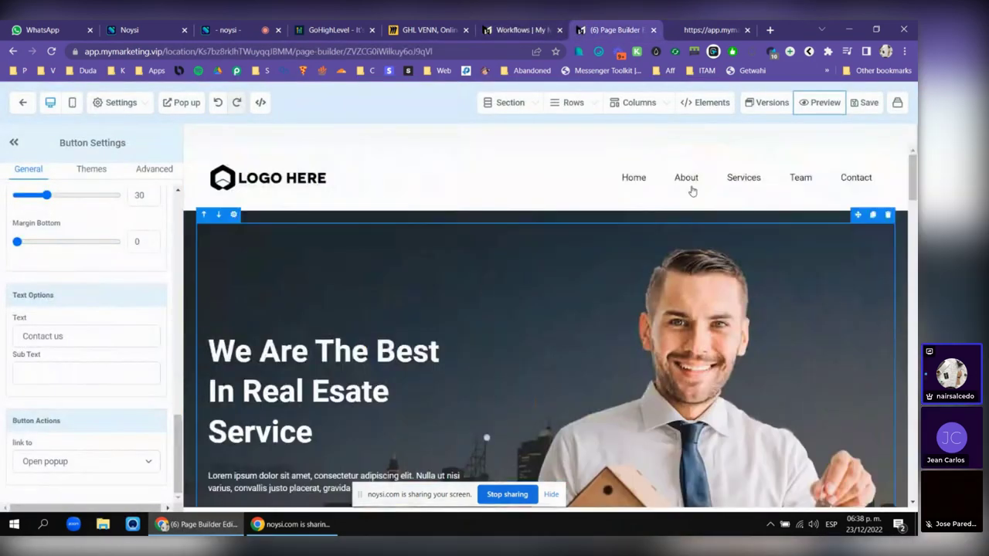
scroll(682, 236, "down", 4)
left_click(707, 29)
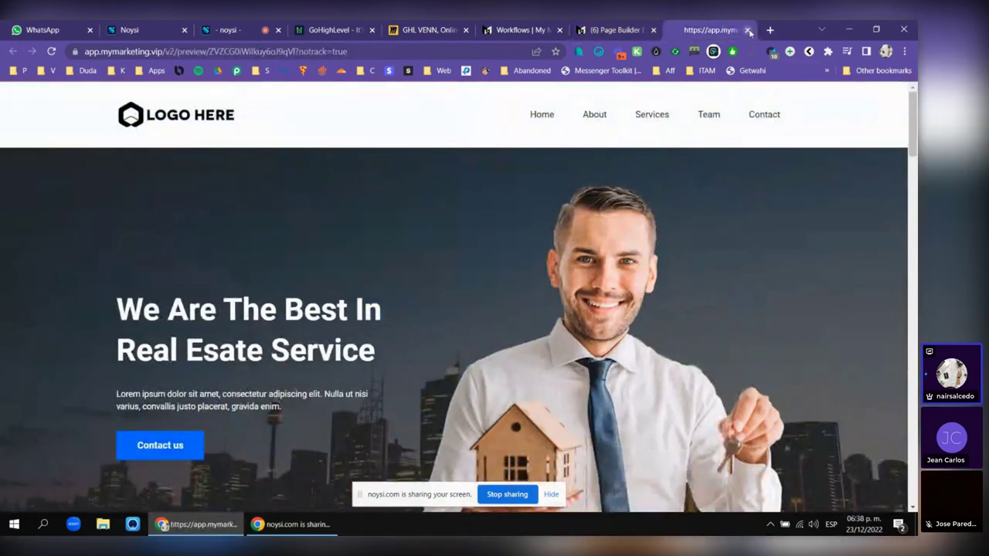
left_click(747, 29)
left_click(602, 29)
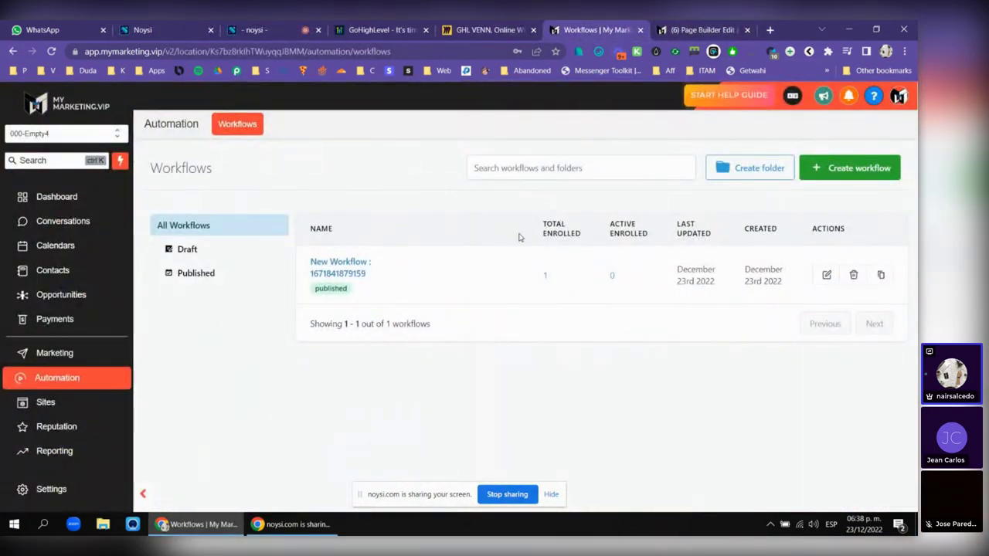
- Open the Real Estate Generic-005-1.2 funnel's settings and its domain management page
left_click(46, 403)
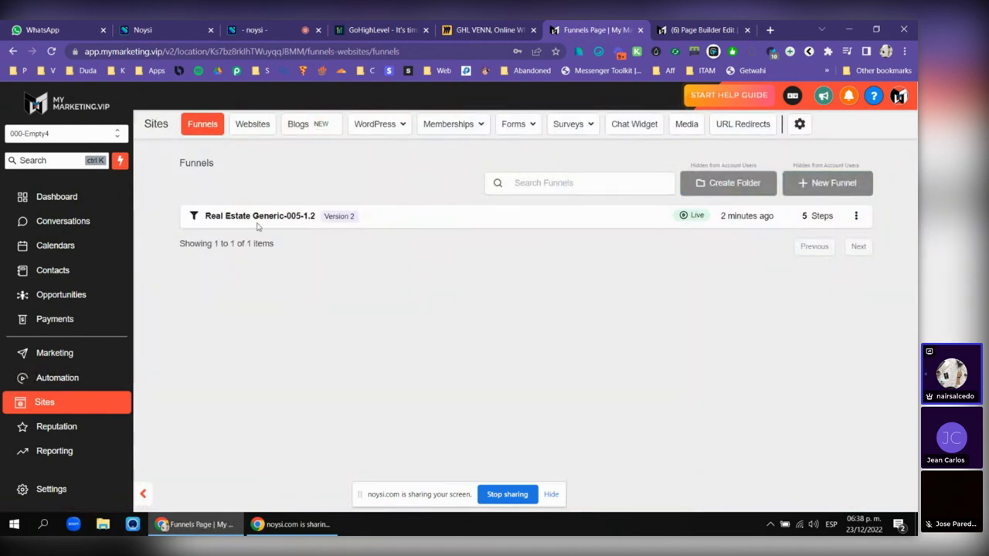
left_click(263, 217)
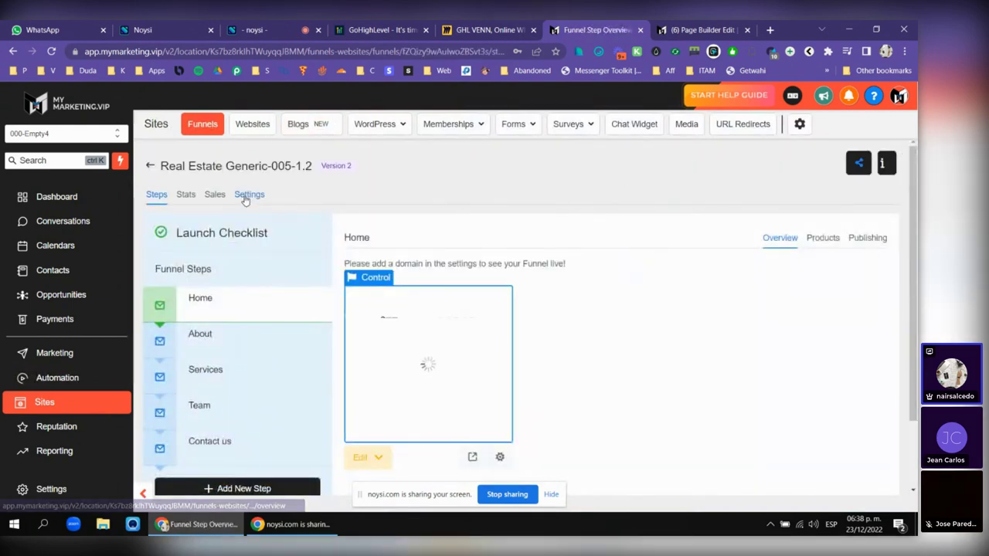
left_click(249, 194)
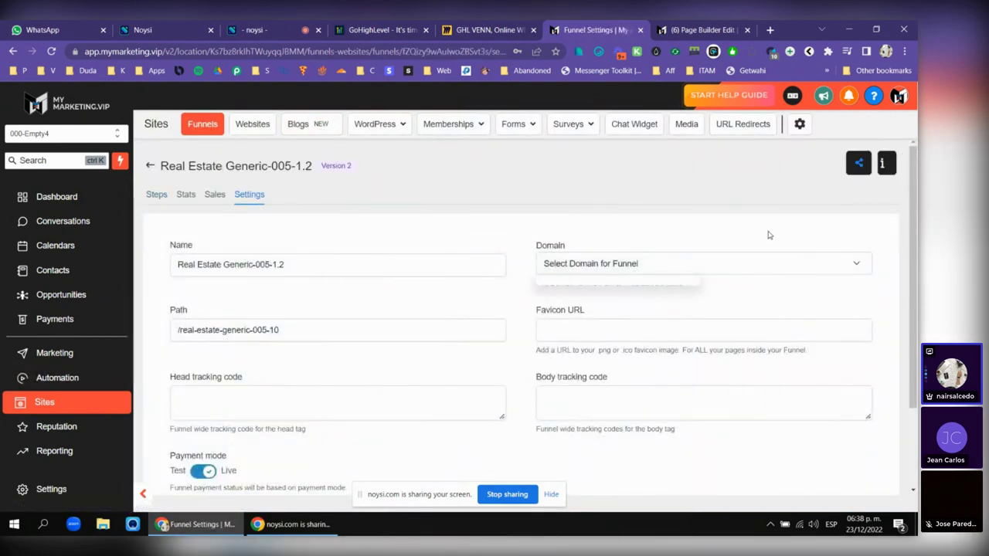
left_click(637, 284)
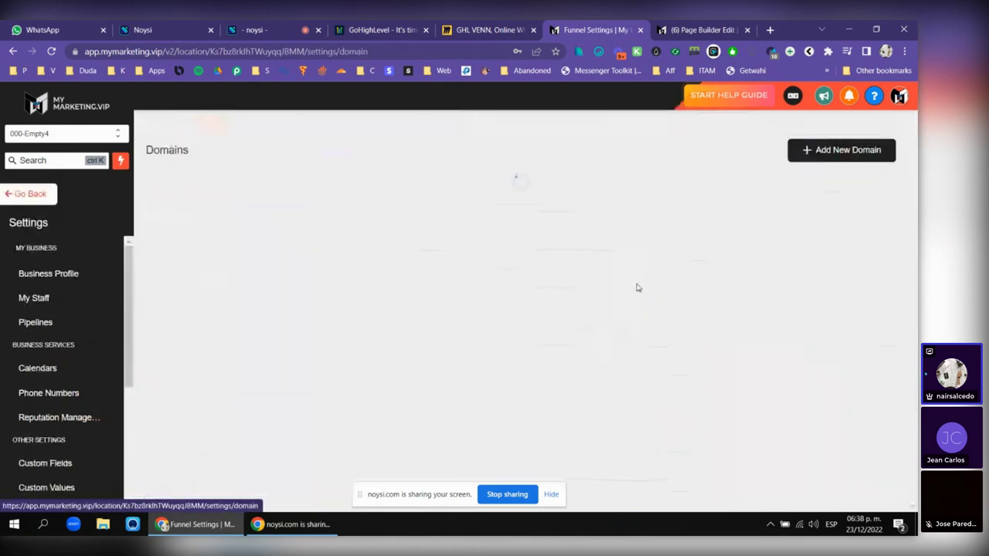
- Review Add New Domain's records (A 34.68.234.4, CNAME flash.funnels.msgsndr.com), then close it and go back
left_click(815, 152)
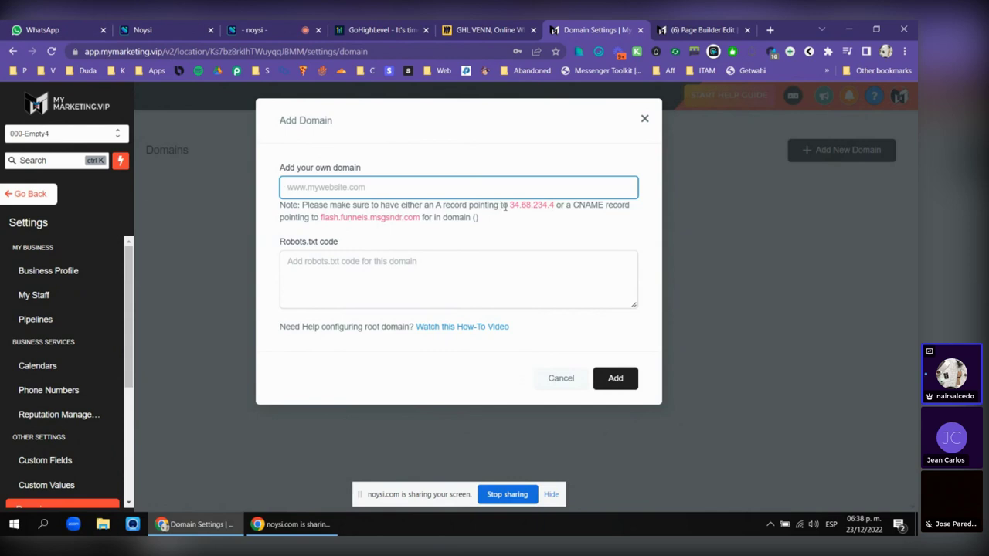
left_click_drag(505, 207, 552, 207)
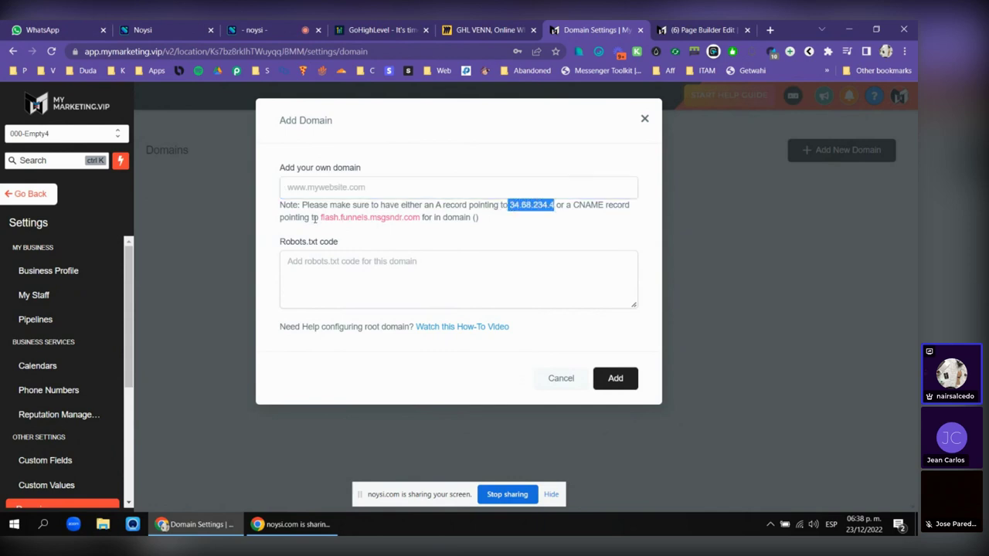
left_click_drag(319, 218, 422, 218)
left_click(588, 205)
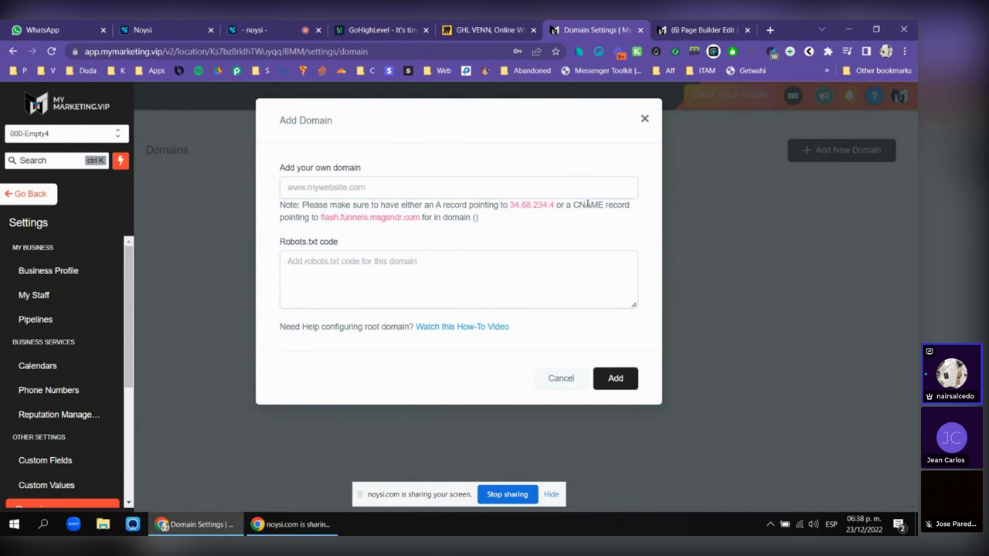
double_click(582, 205)
left_click(582, 219)
left_click(645, 122)
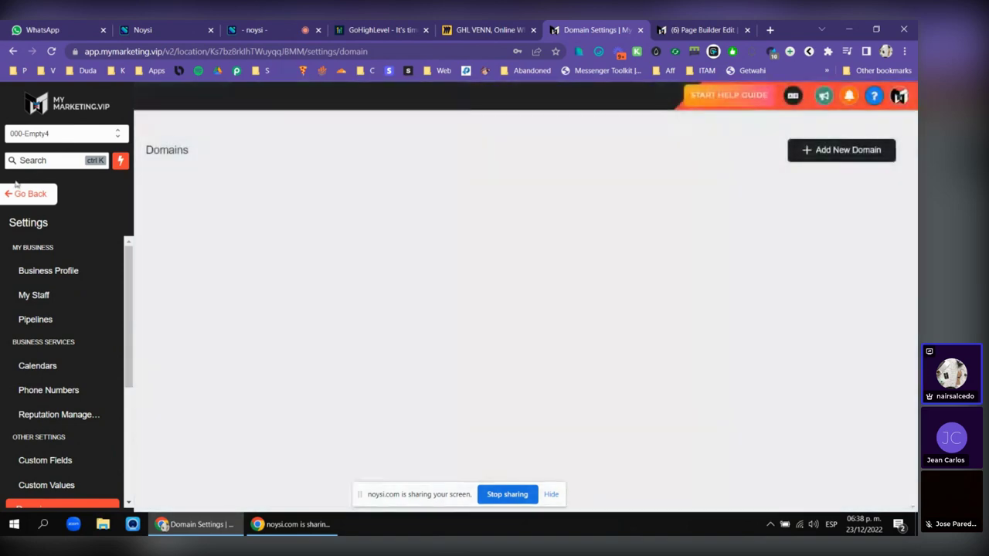
left_click(9, 194)
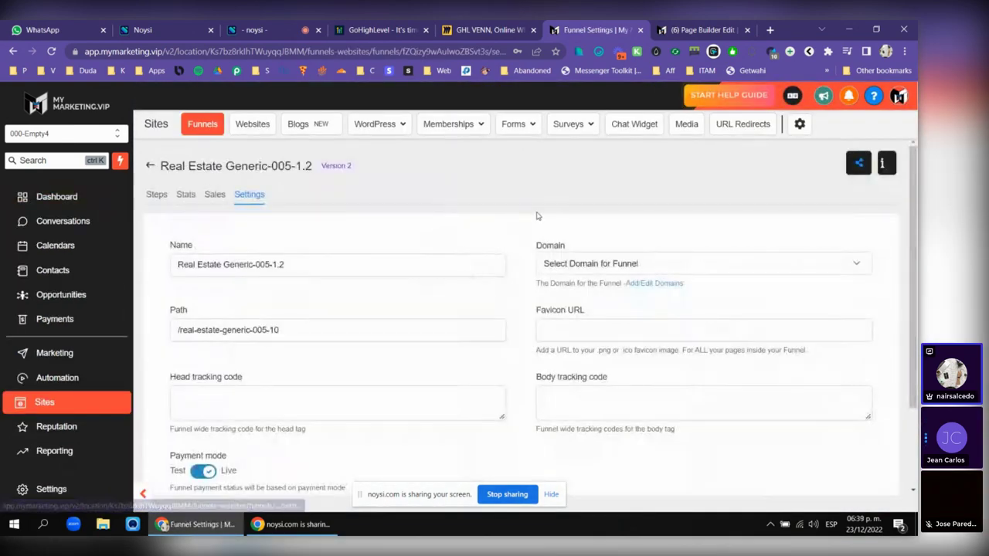
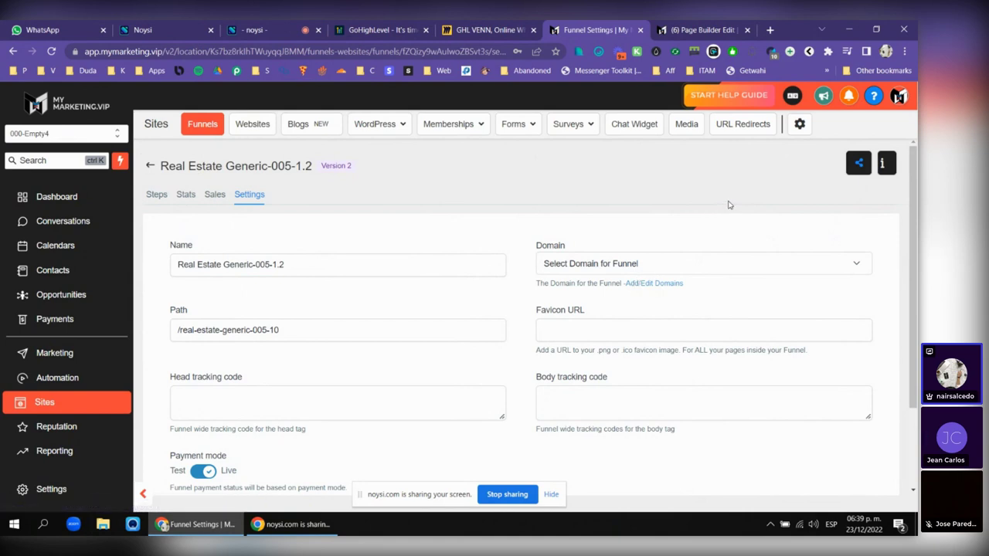
- Start a new domain for the funnel and enter jean.comrealstate as the domain
left_click(656, 285)
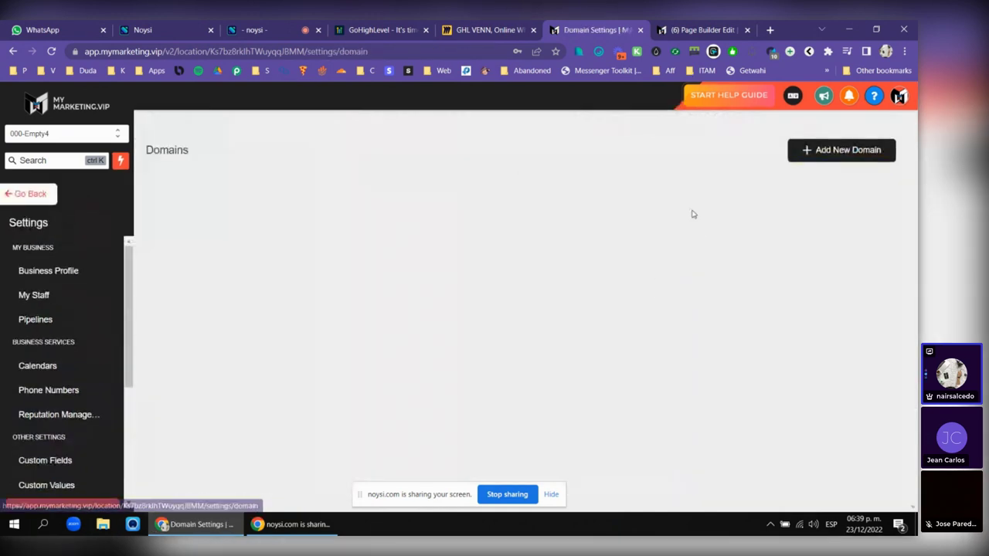
left_click(808, 149)
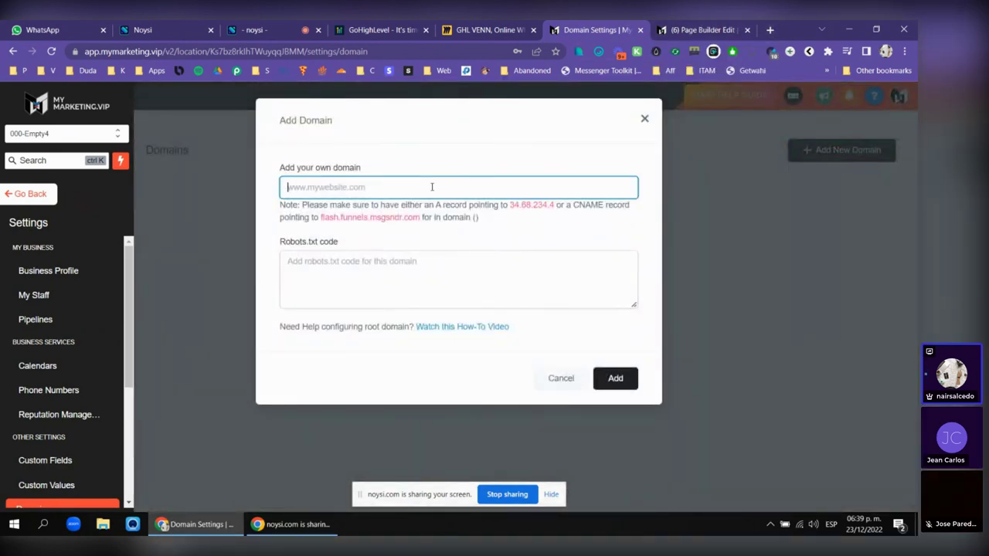
type("jean")
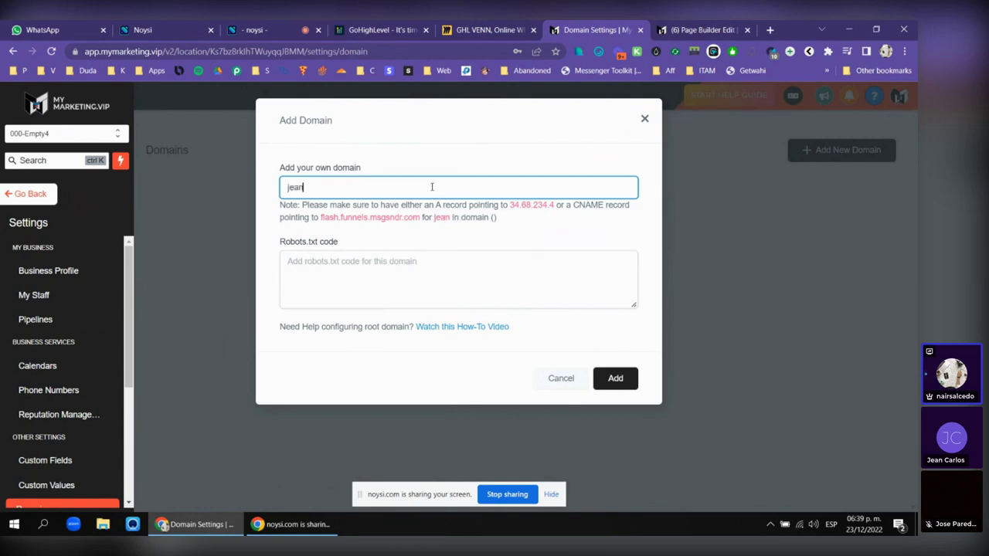
type(".com")
type("realstate")
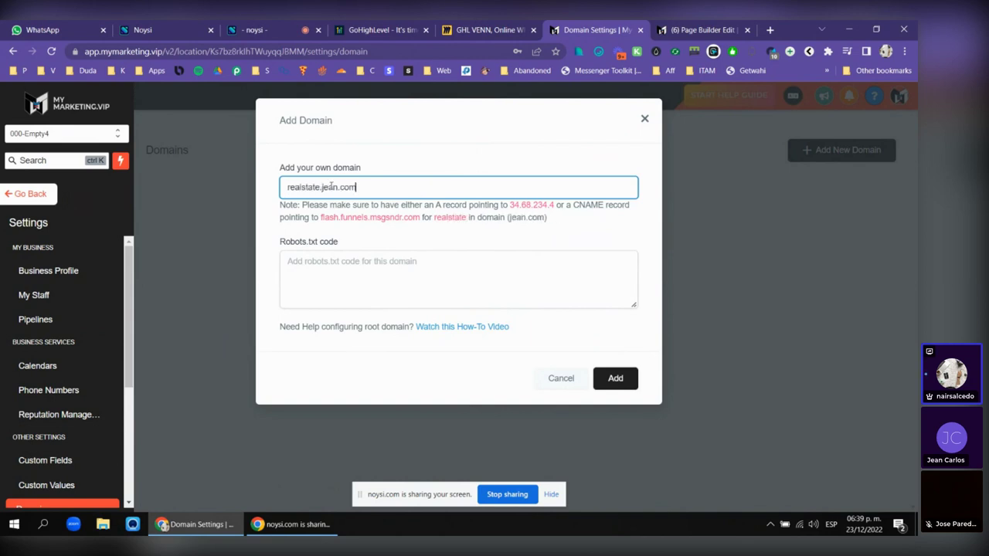
- Try variations of the entry with ventas and /domain, then close without adding a domain
double_click(299, 187)
type("ventas")
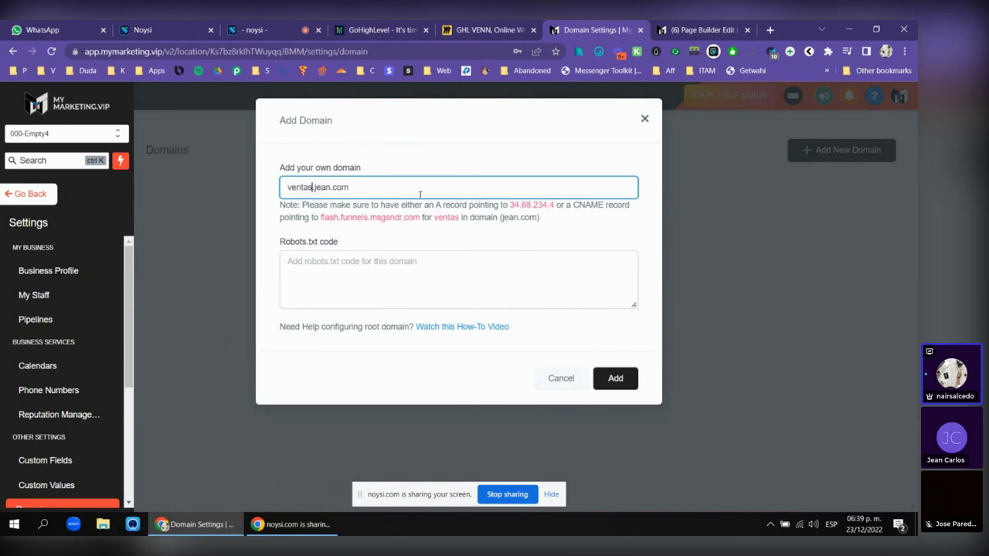
double_click(295, 187)
left_click(314, 188)
key("BackSpace")
key("BackSpace")
key("BackSpace")
key("BackSpace")
key("BackSpace")
key("BackSpace")
key("BackSpace")
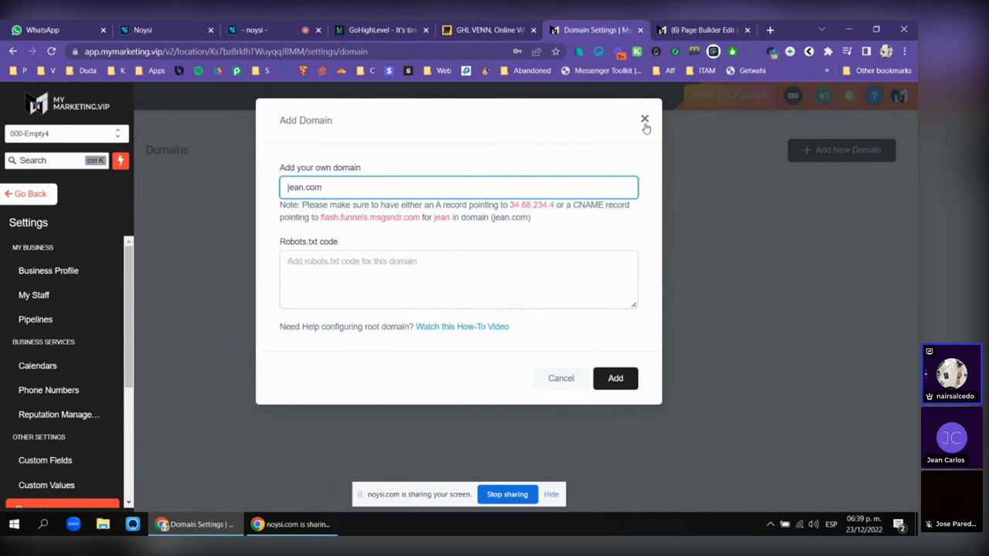
type("/domain")
key("BackSpace")
key("BackSpace")
key("BackSpace")
key("BackSpace")
key("BackSpace")
key("BackSpace")
key("BackSpace")
left_click(645, 121)
- Go back, scroll through the imported real-estate pipeline stages in Opportunities, then open the sub-account Settings
left_click(36, 194)
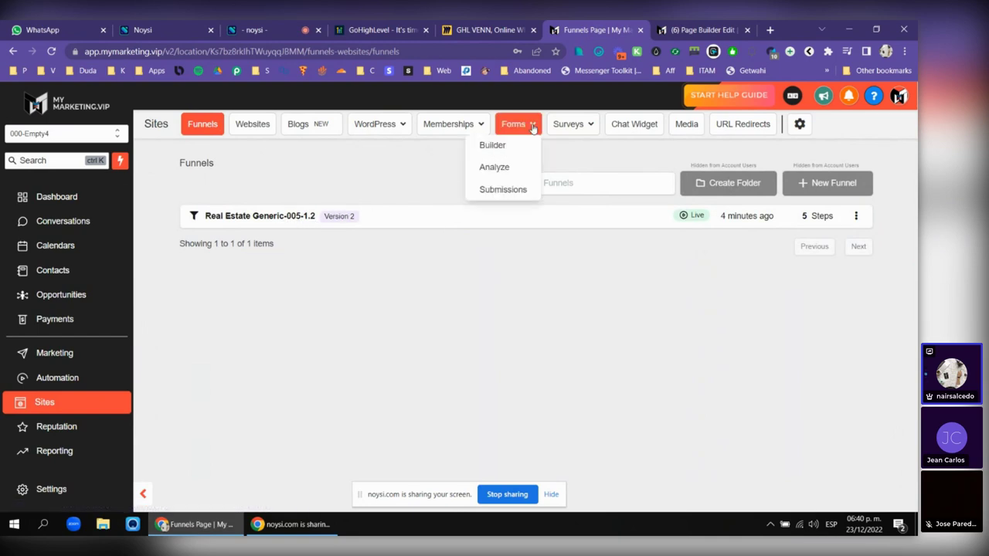
mouse_move(513, 130)
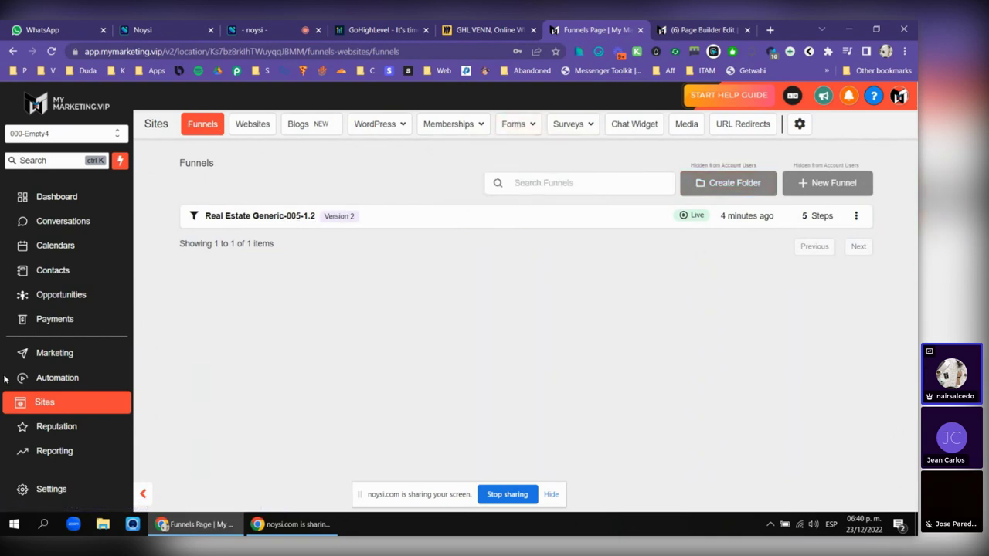
left_click(55, 295)
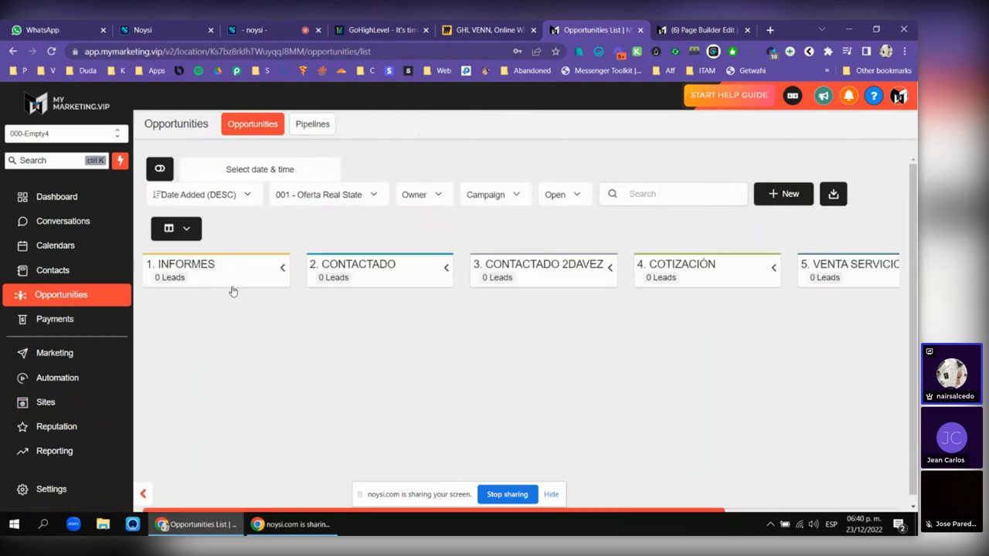
scroll(216, 302, "down", 1)
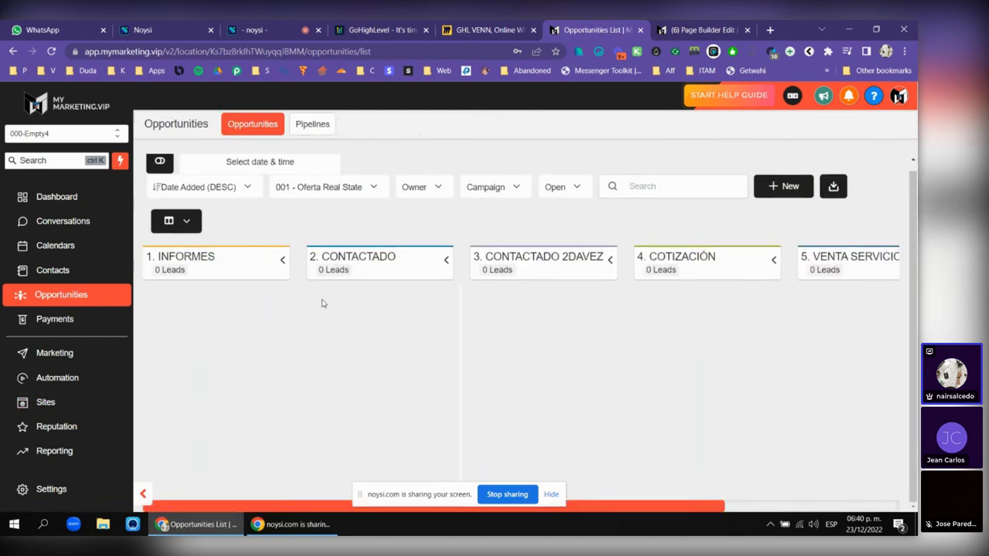
scroll(422, 289, "right", 3)
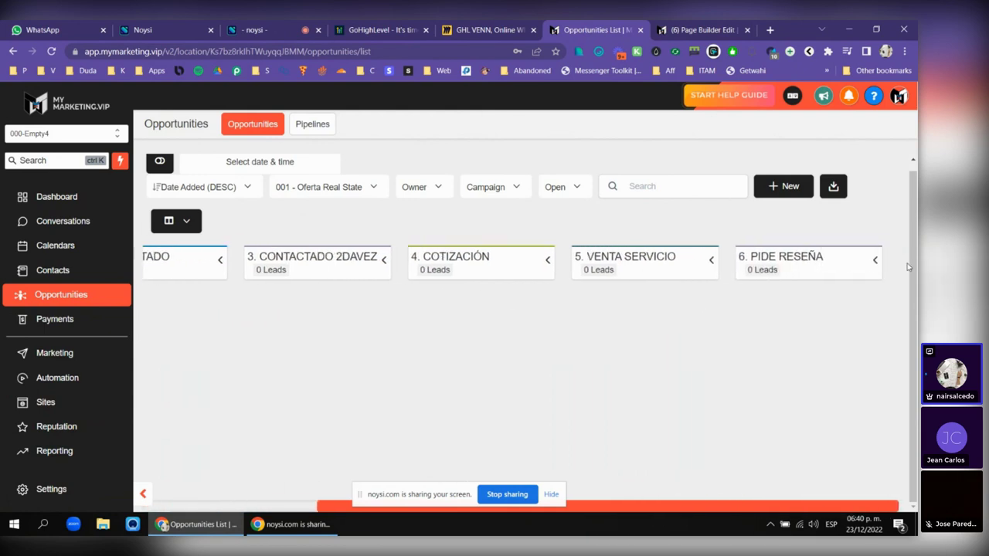
scroll(504, 314, "left", 3)
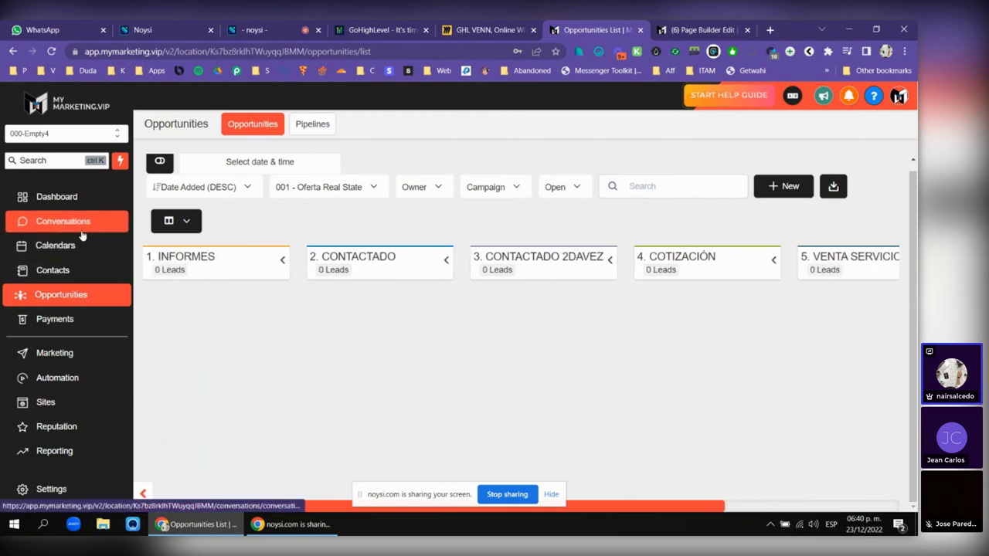
scroll(74, 290, "down", 1)
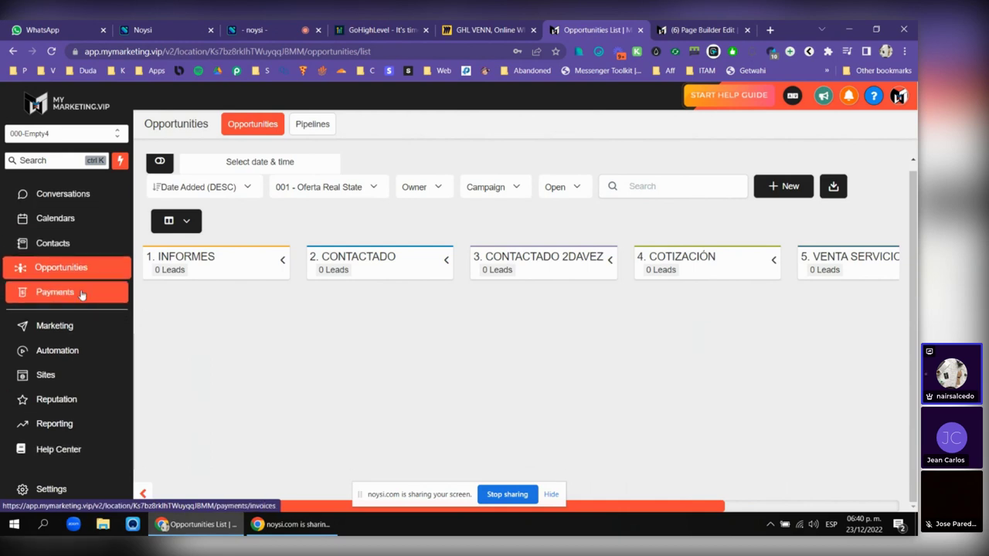
left_click(44, 489)
scroll(36, 293, "down", 2)
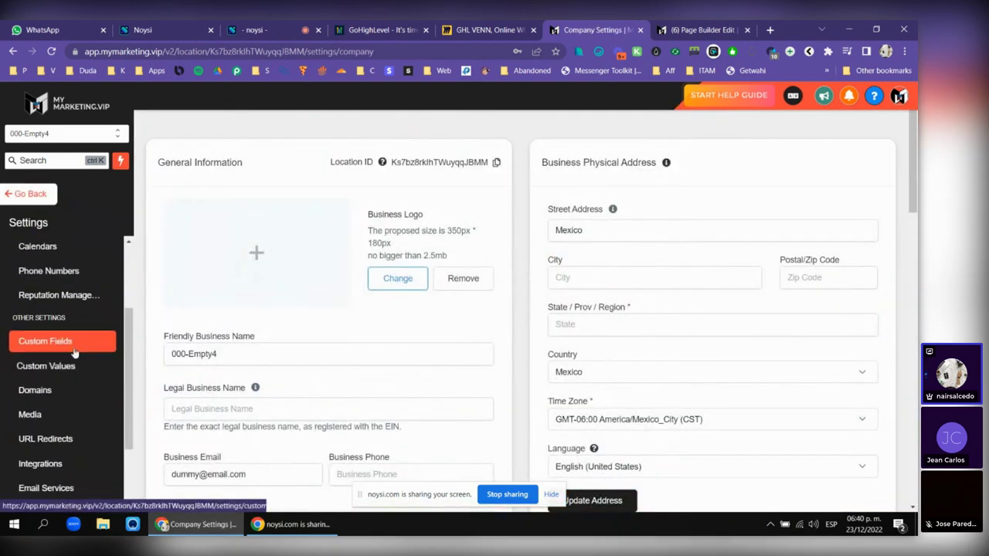
- Add a new custom value named Logo with a placeholder value of 1
left_click(66, 367)
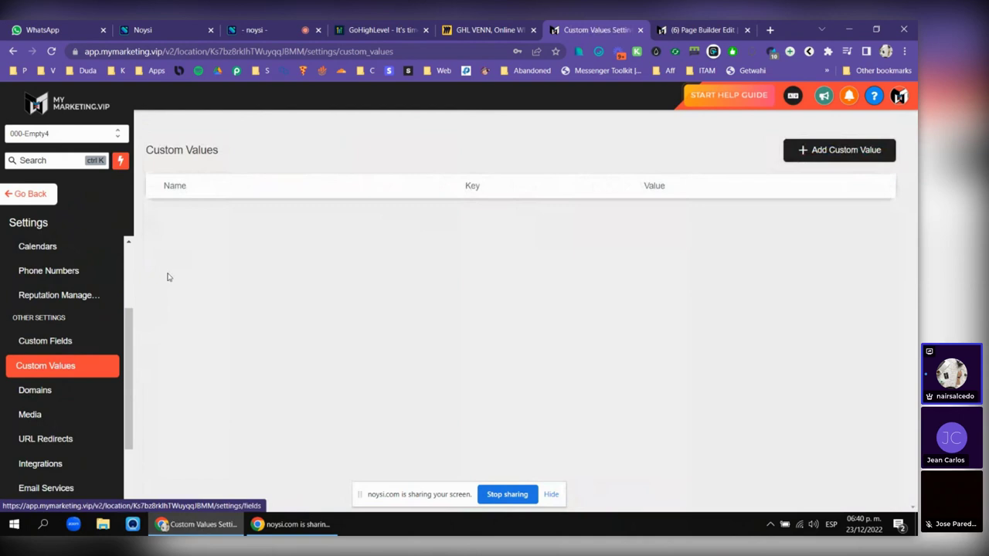
left_click(877, 151)
left_click(504, 187)
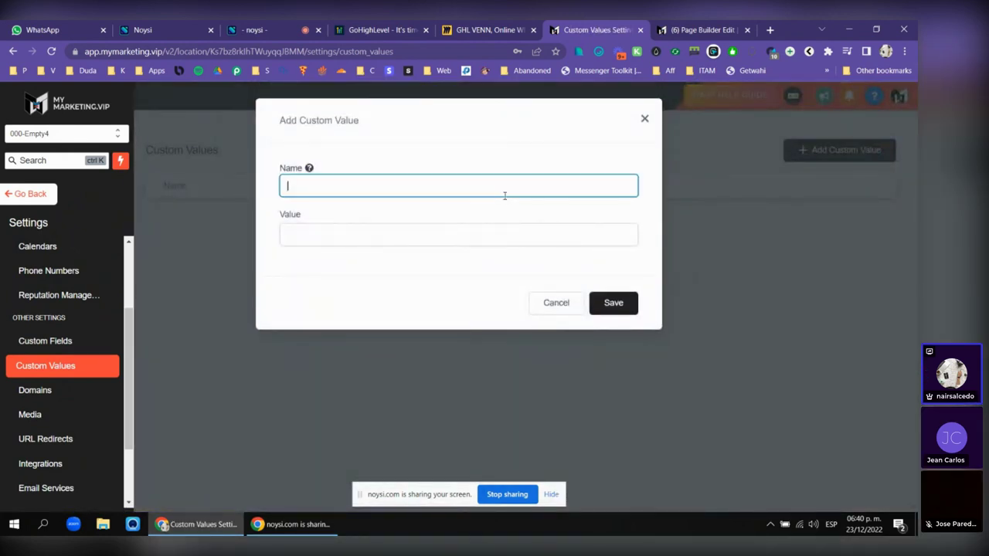
left_click(424, 240)
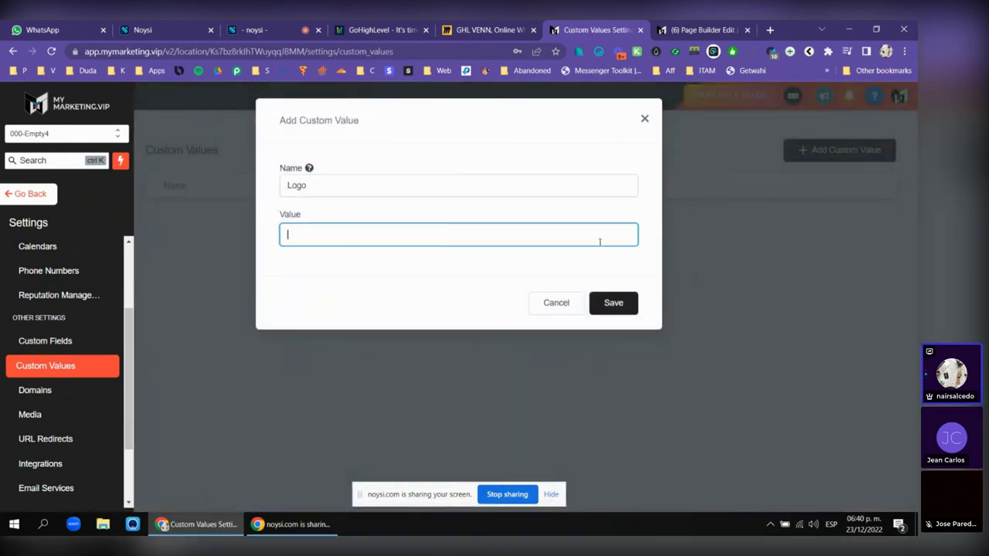
left_click(614, 302)
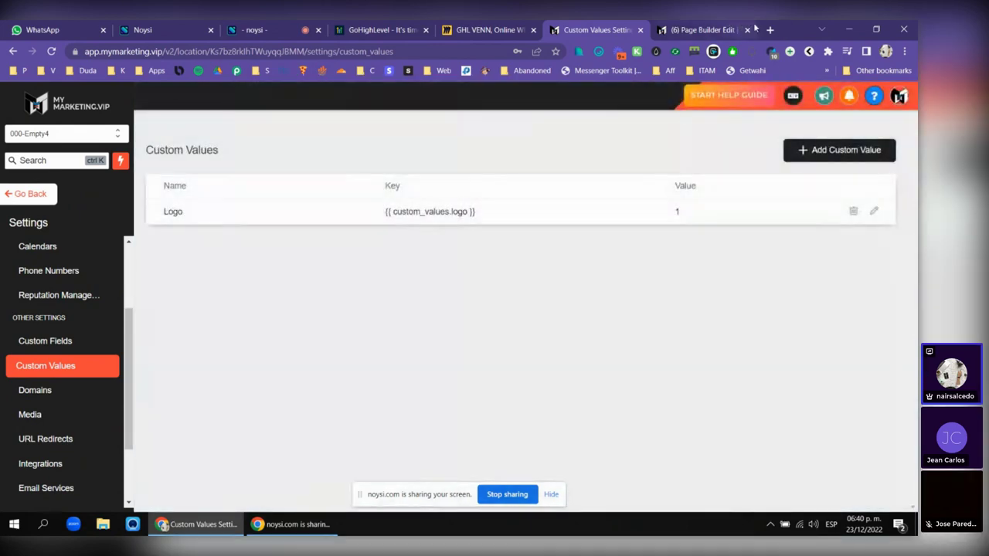
- Search Google Images for 'logo' and copy the Logo Maker image's address
left_click(769, 29)
type("logo")
key("Return")
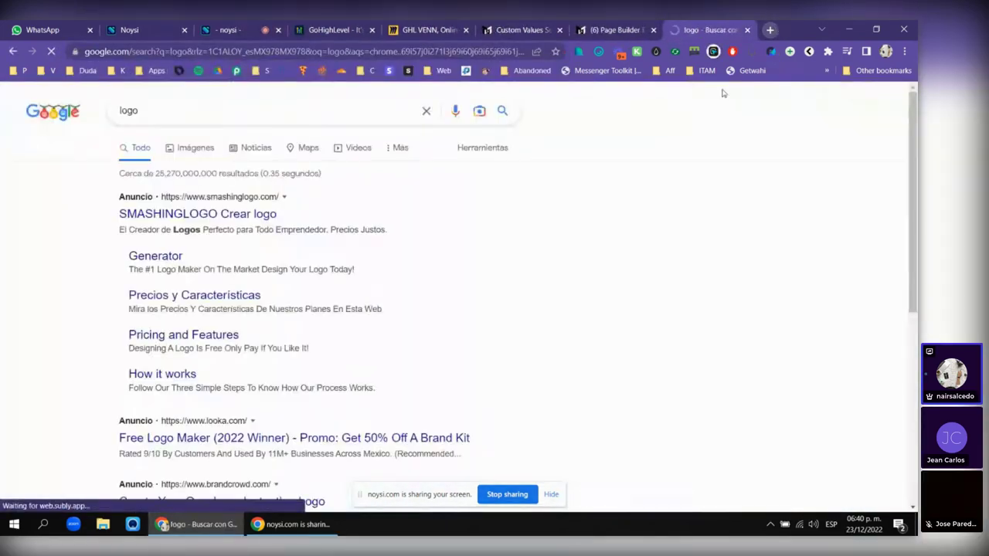
left_click(184, 149)
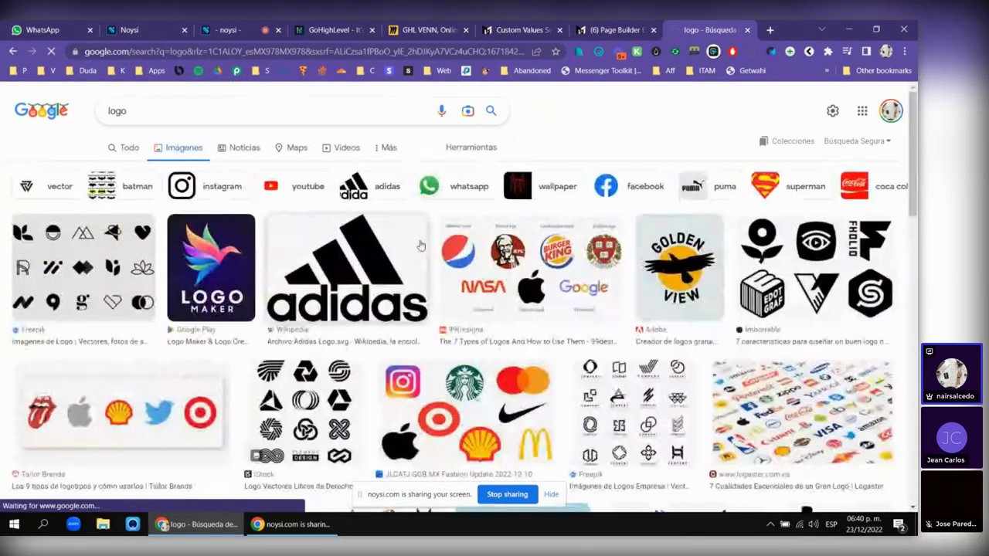
left_click(219, 257)
right_click(737, 258)
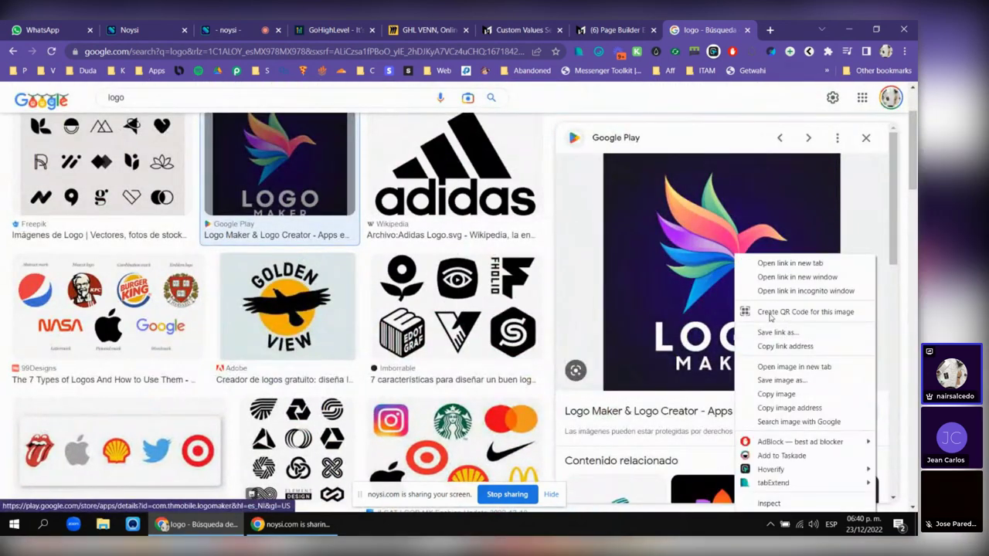
left_click(792, 407)
- Replace the Logo custom value's 1 with the copied image URL and save it
key("ctrl+shift+Tab")
key("ctrl+shift+Tab")
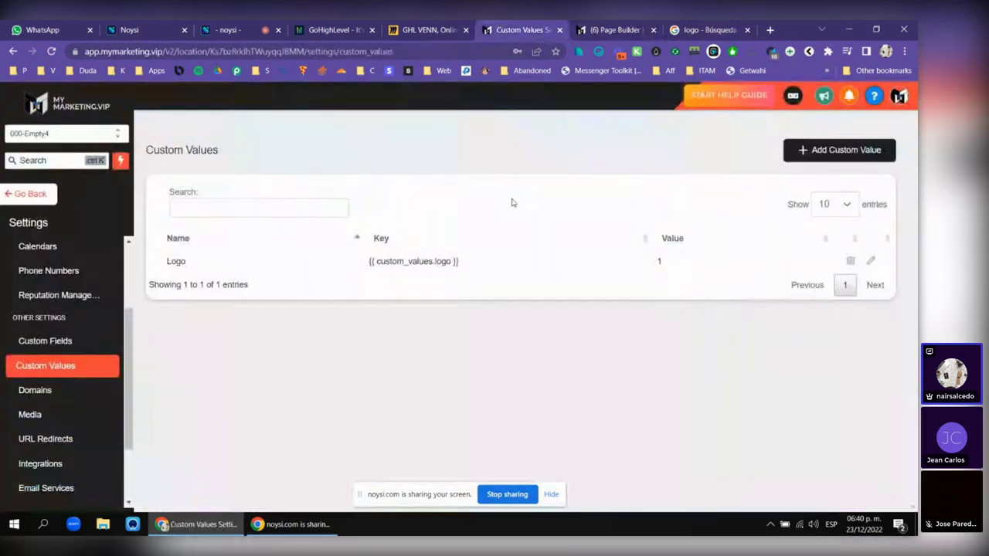
left_click(872, 262)
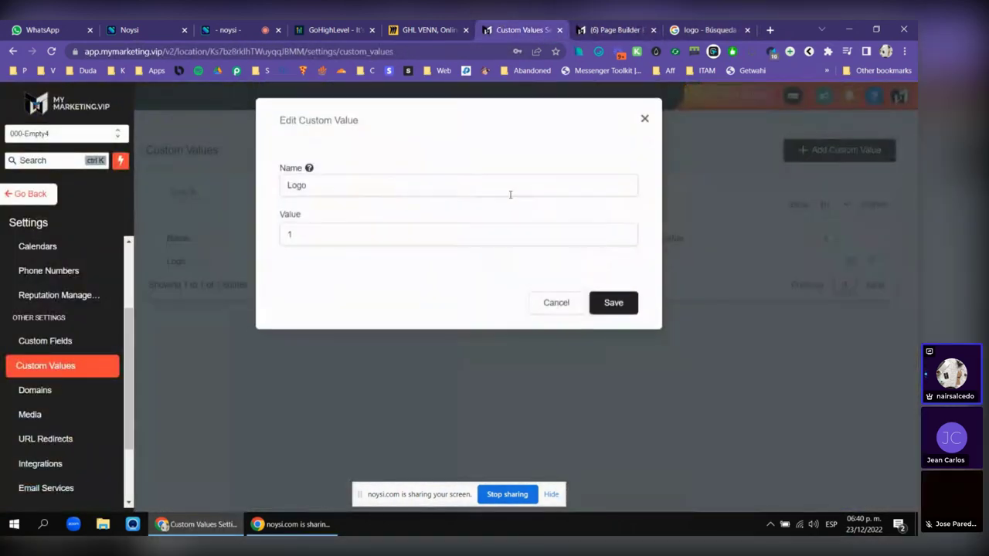
double_click(406, 237)
key("ctrl+v")
left_click(614, 303)
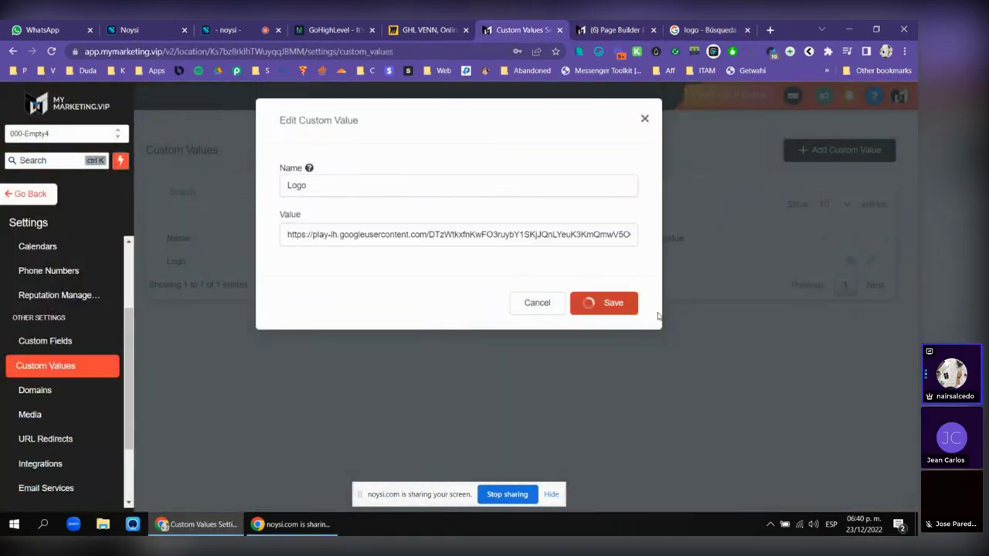
left_click_drag(705, 292, 455, 277)
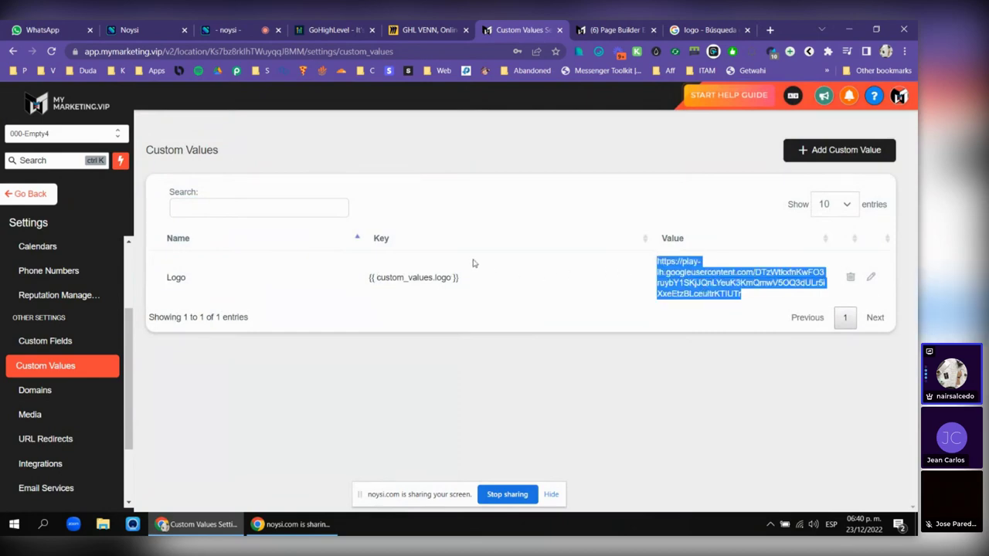
- Open the header navigation menu's settings on the landing page and find the brand logo address
left_click(635, 27)
scroll(475, 234, "down", 2)
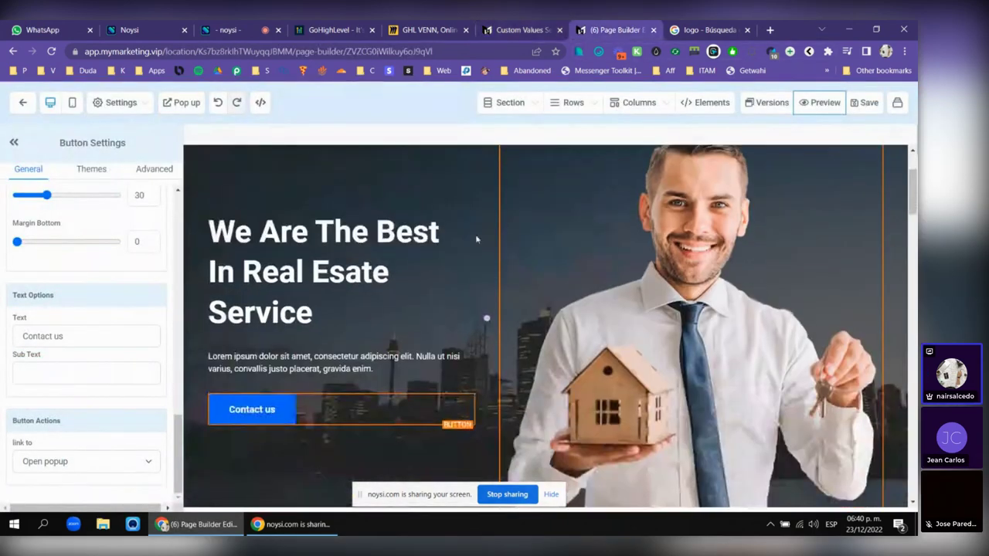
scroll(342, 198, "up", 2)
left_click(307, 185)
scroll(98, 304, "down", 10)
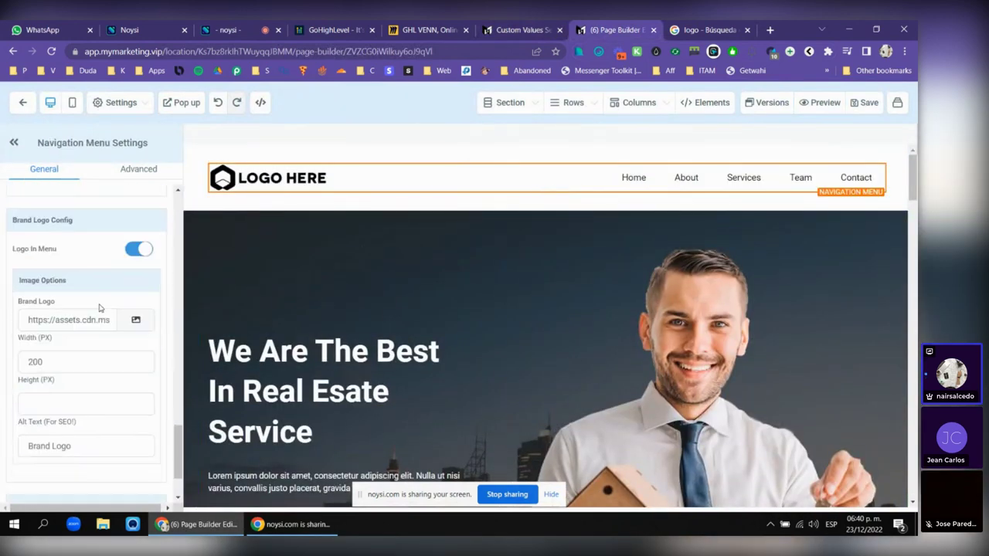
double_click(88, 234)
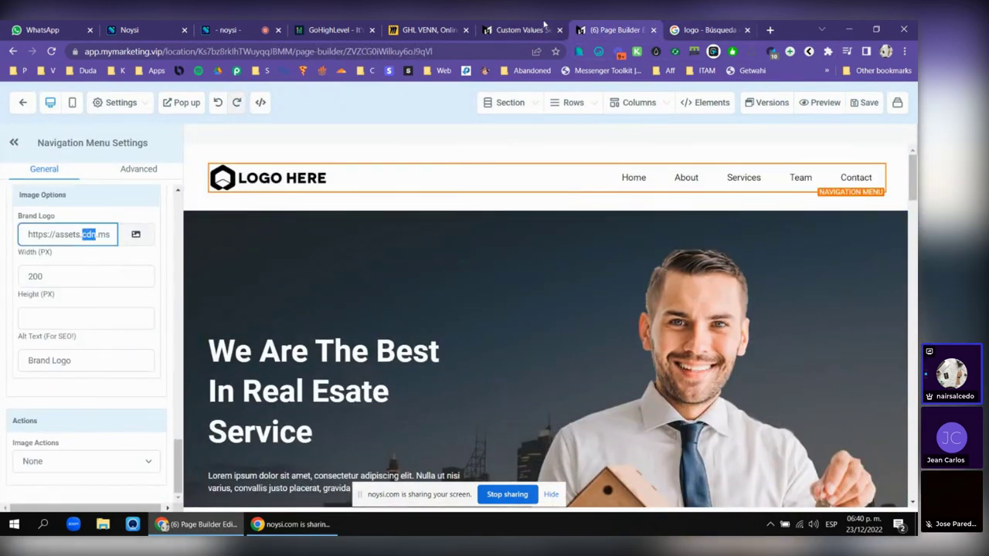
- Copy the {{ custom_values.logo }} key and paste it in as the brand logo address
left_click(544, 28)
triple_click(396, 277)
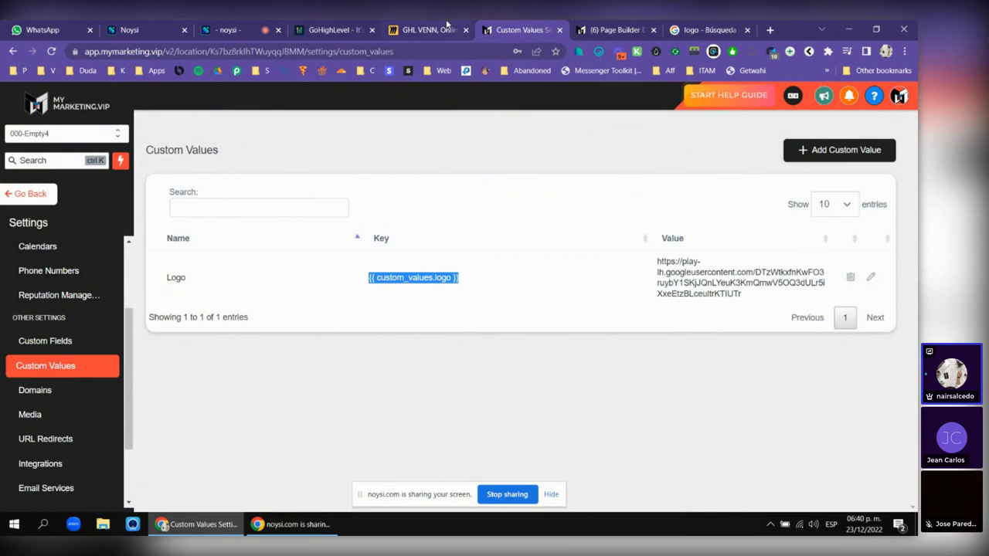
left_click(445, 28)
left_click(519, 30)
left_click(615, 30)
left_click(47, 233)
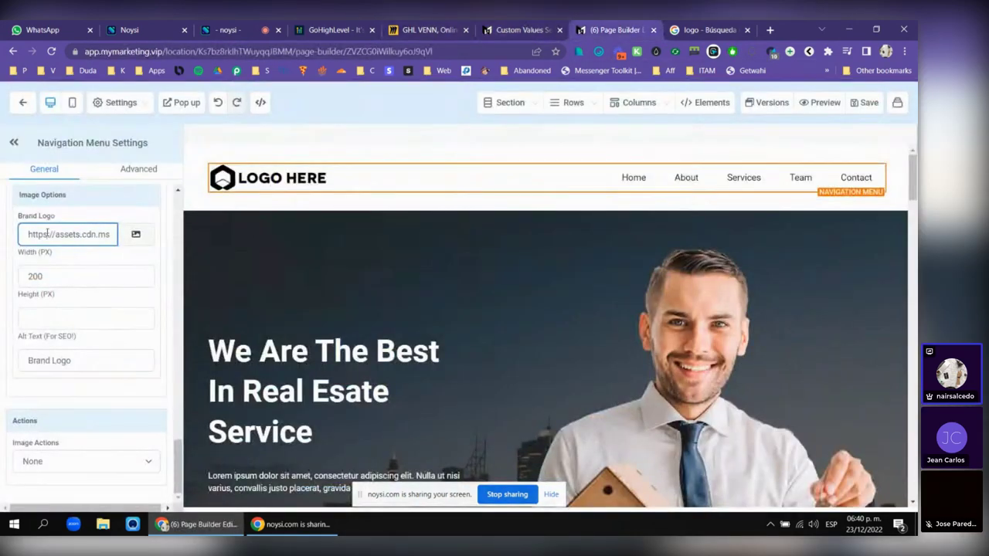
key("ctrl+a")
key("ctrl+v")
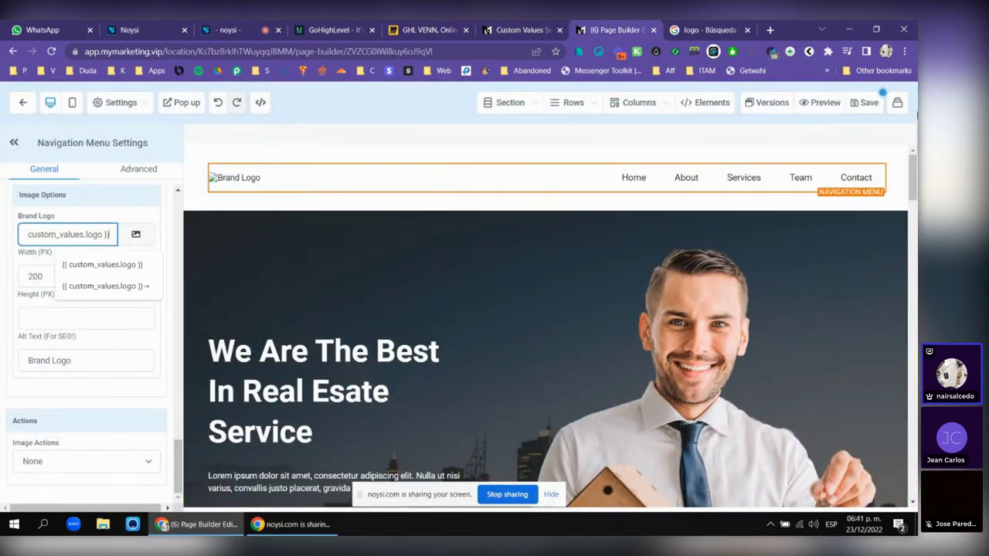
- Close the logo search tab, preview the page with the Logo Maker header image, then return to Custom Values
left_click(817, 104)
left_click(561, 130)
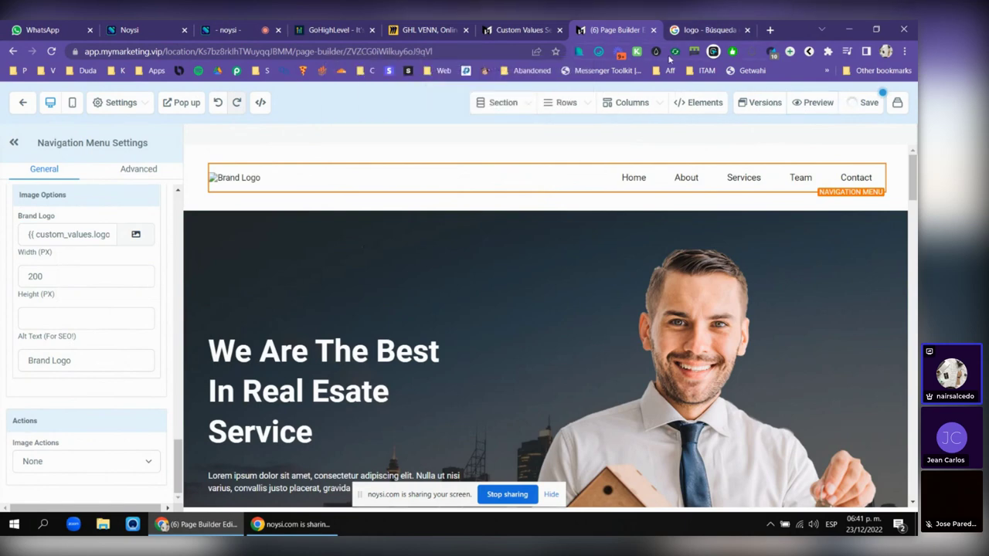
left_click(701, 26)
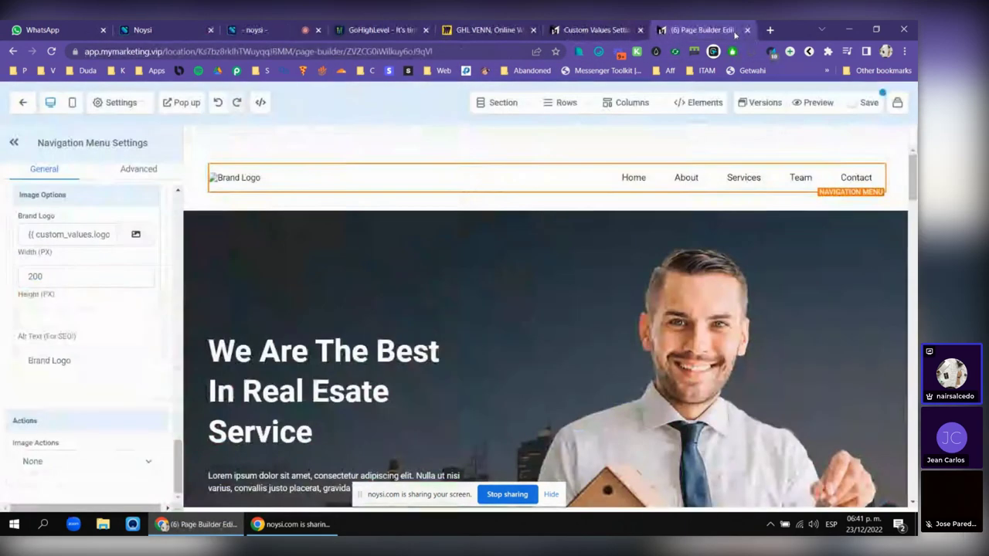
left_click(747, 30)
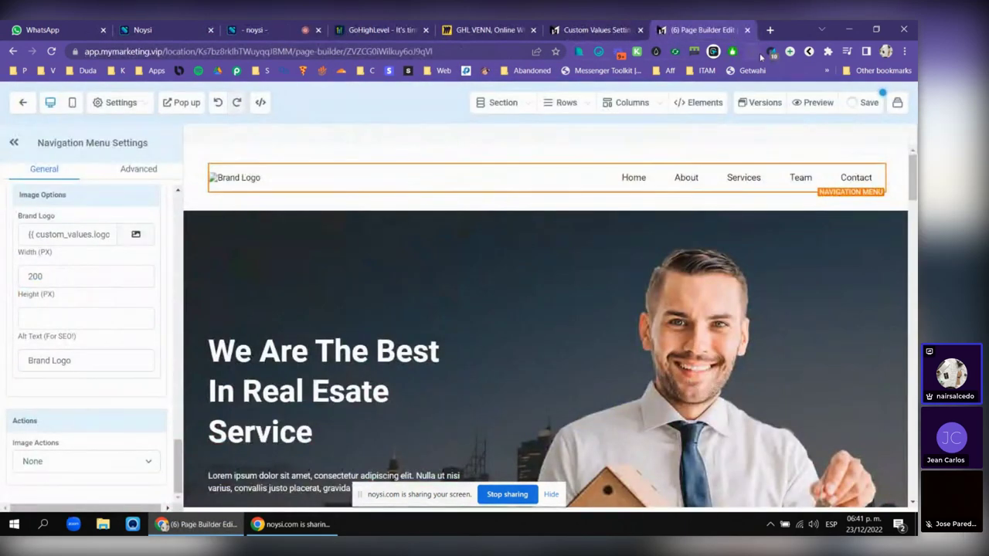
left_click(825, 105)
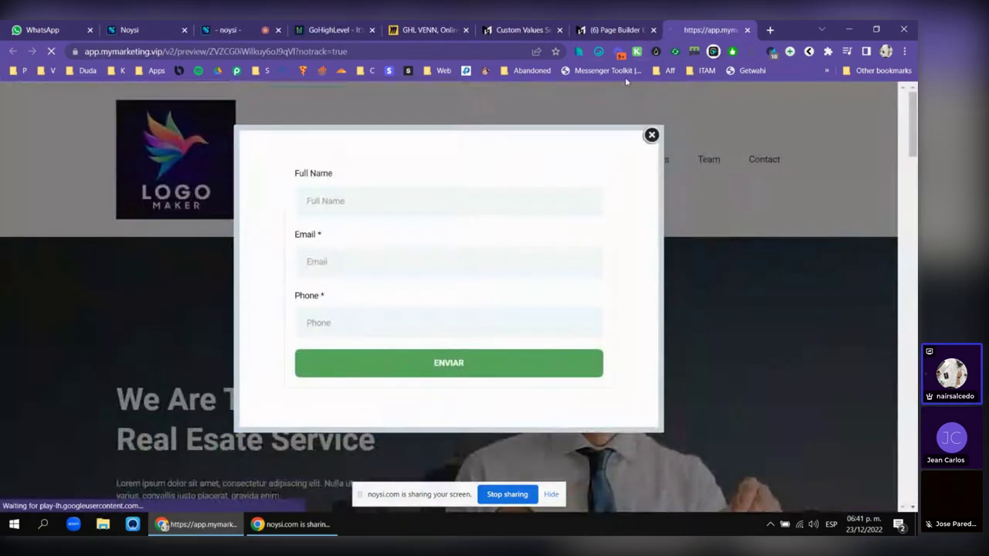
left_click(652, 135)
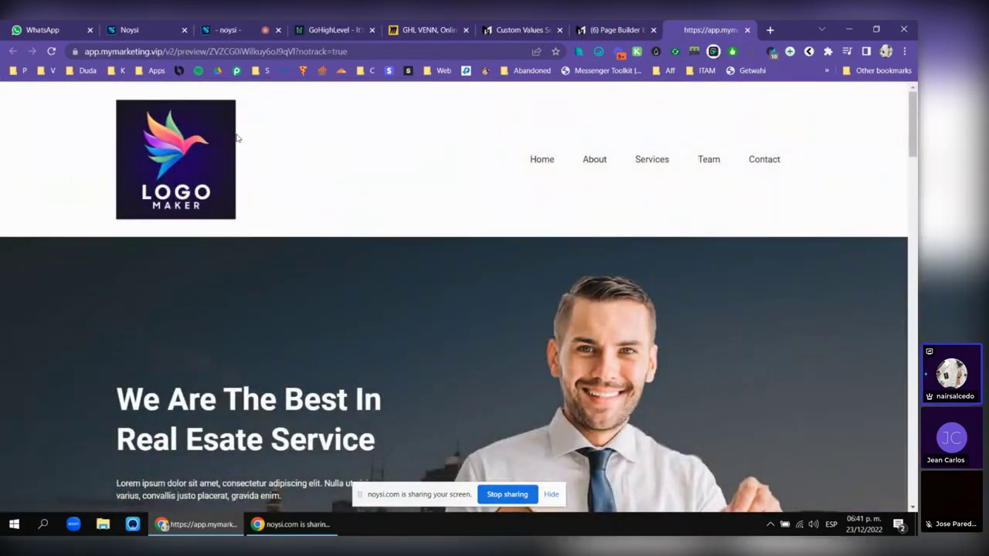
left_click(517, 29)
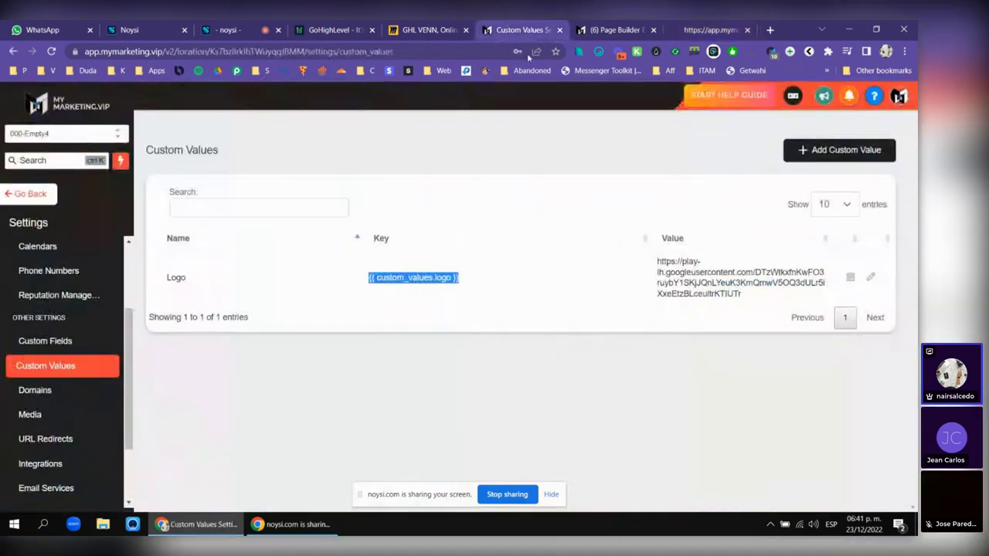
- Open the Logo custom value and close it again without changes
left_click(265, 272)
left_click(645, 109)
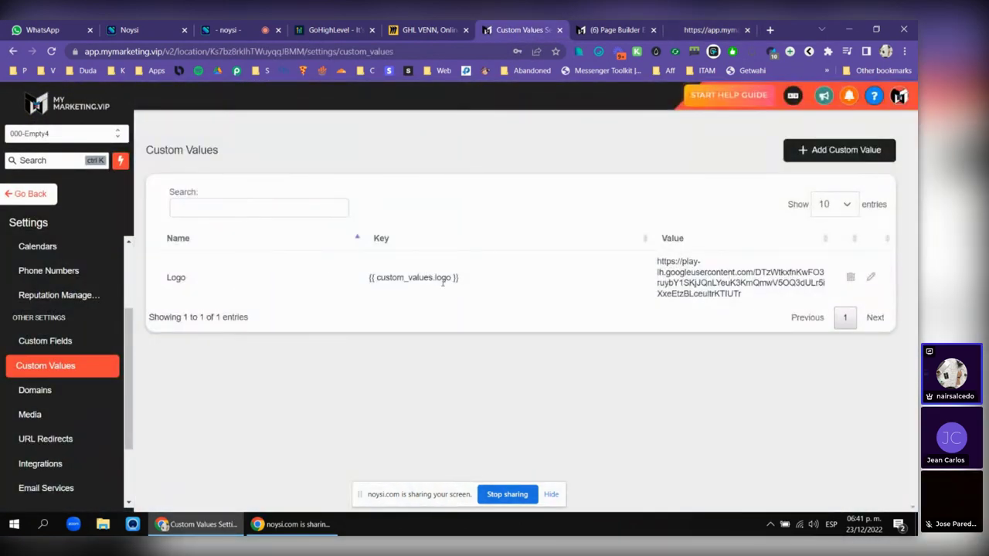
left_click_drag(229, 155, 145, 149)
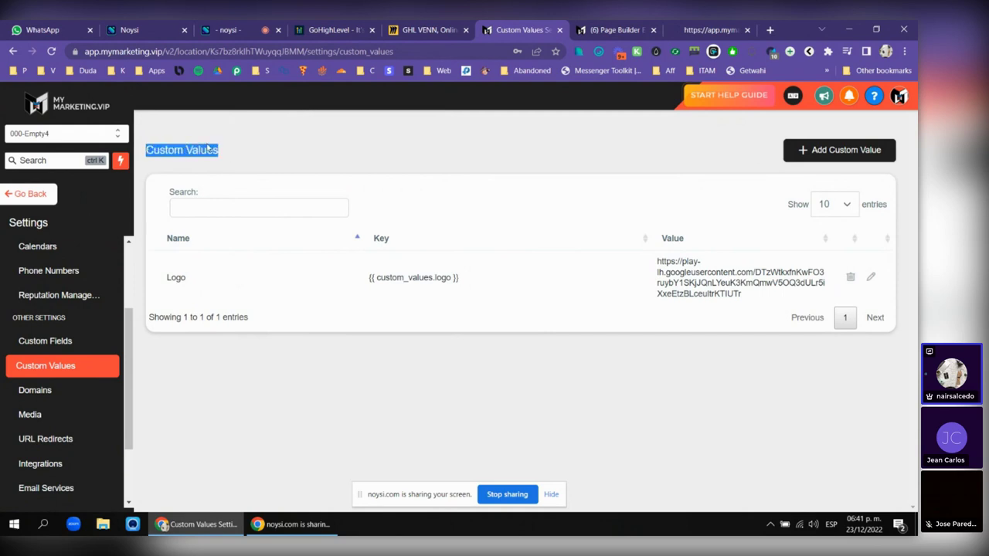
- Add custom value 'Horarios Atencion' set to 'Sabado 8am-10pm' and copy its key
left_click(841, 152)
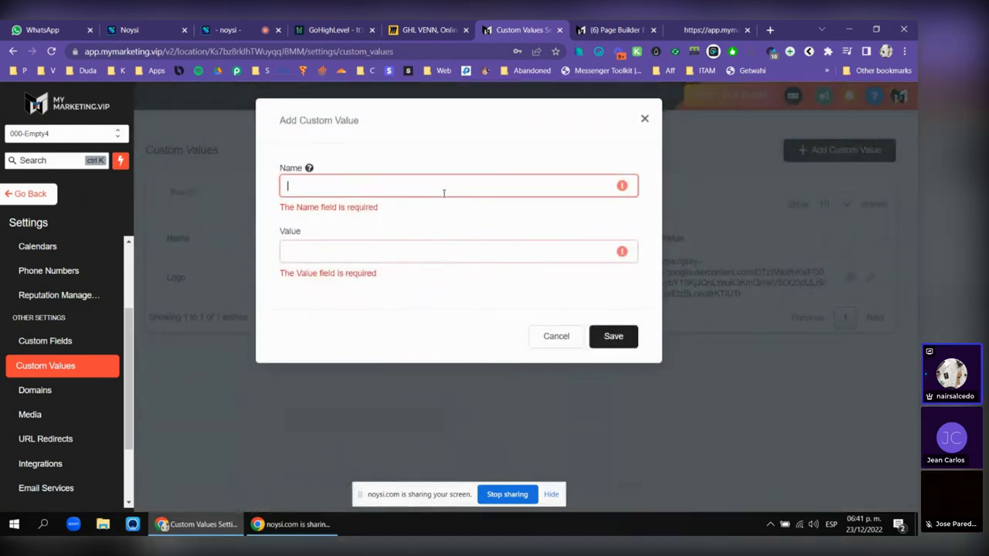
type("Horarios Atencion")
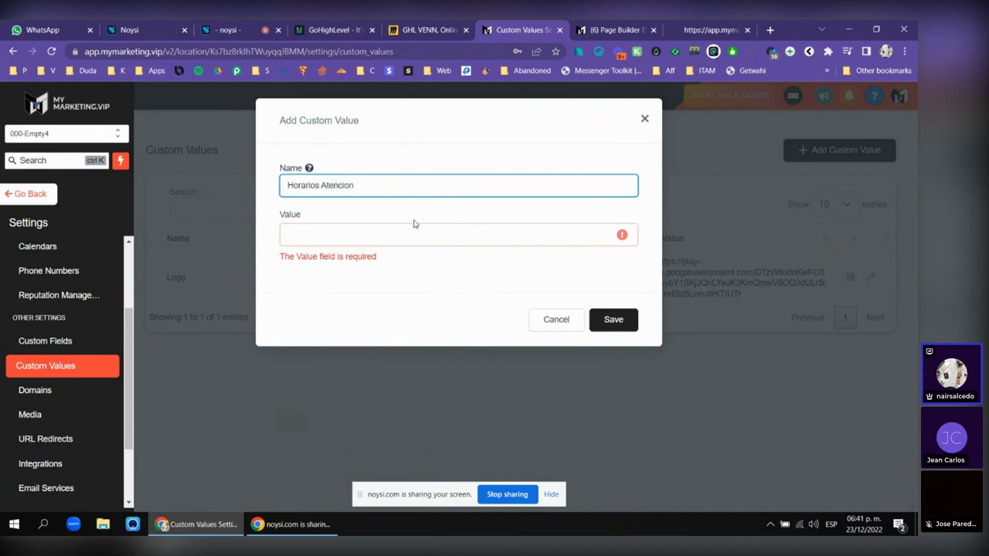
left_click(403, 236)
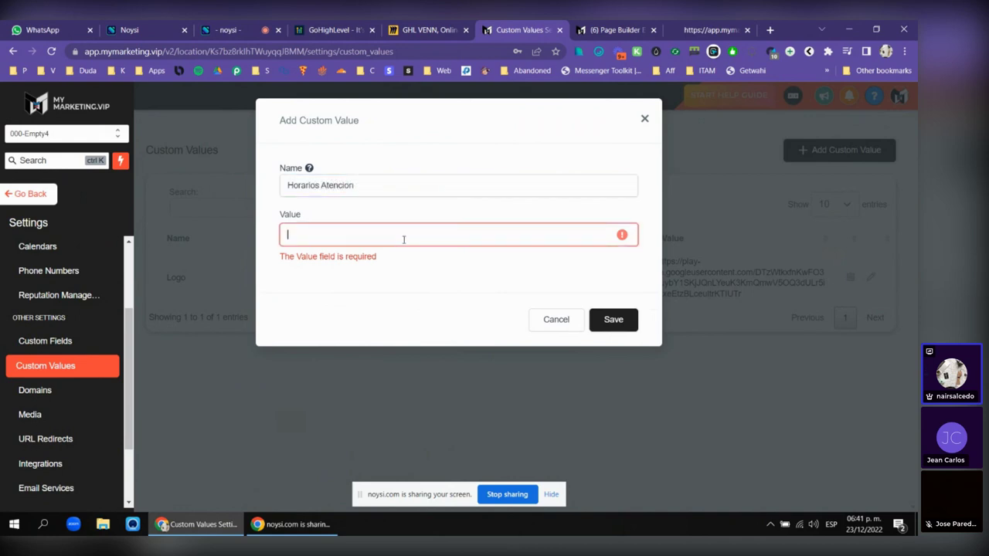
type("Sabado 8am-10pm")
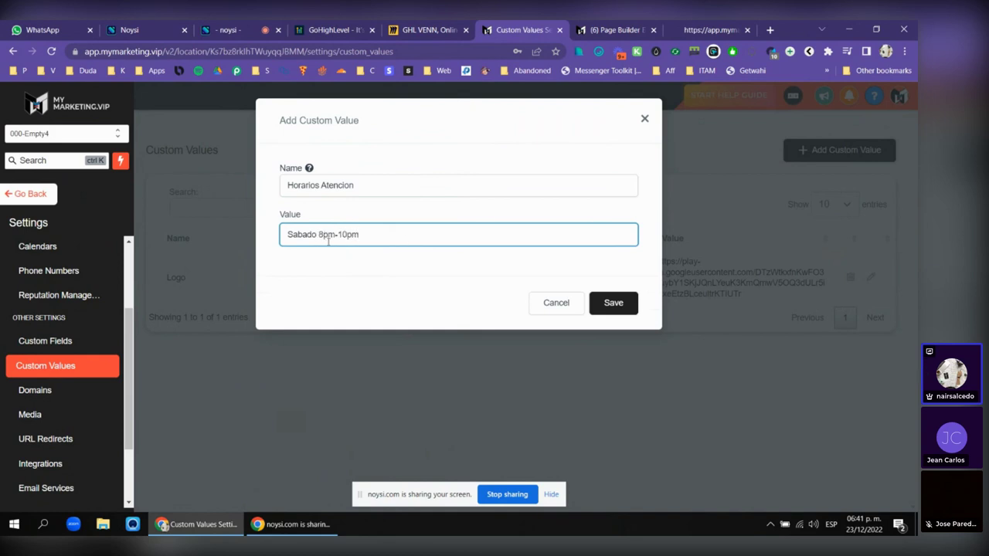
left_click(594, 303)
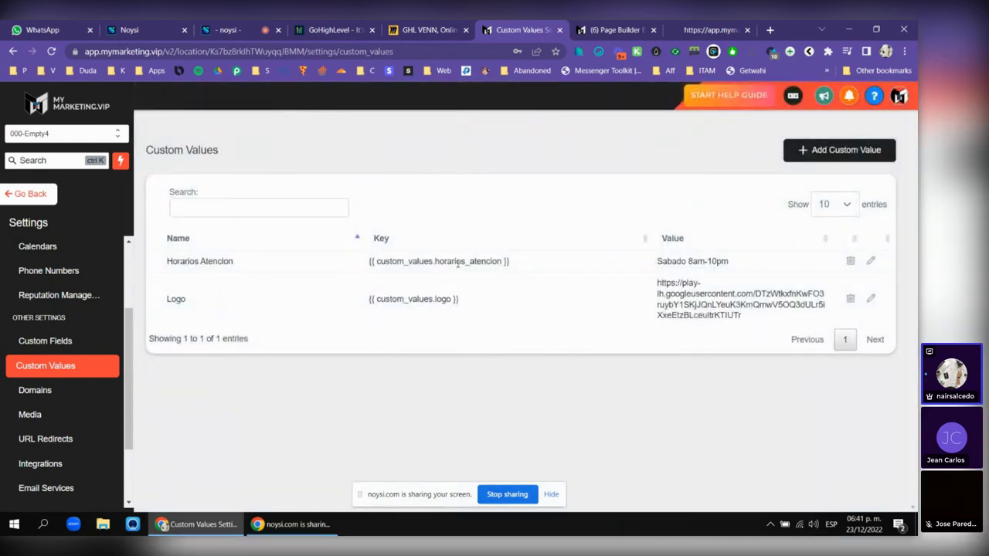
triple_click(457, 264)
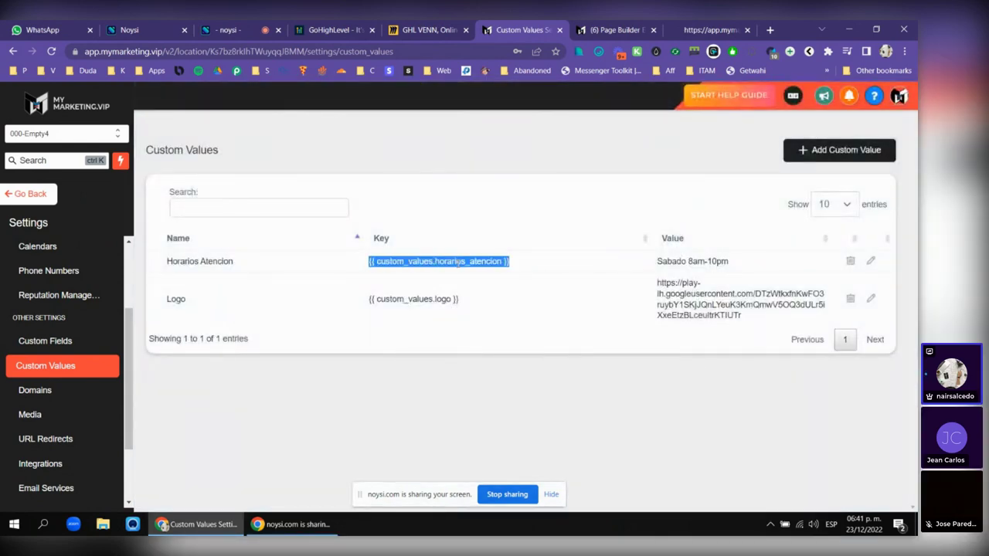
left_click(615, 30)
scroll(440, 291, "down", 2)
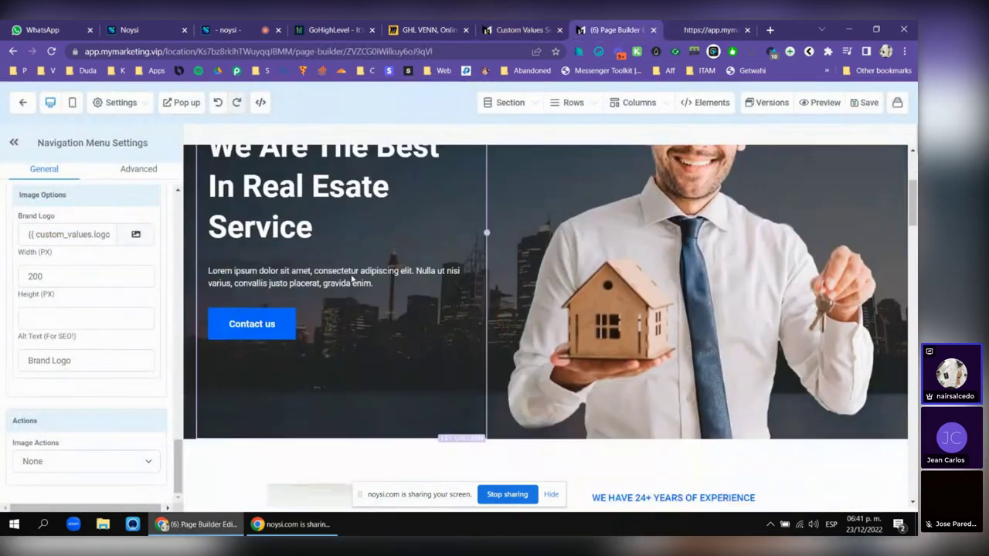
- Paste {{ custom_values.horarios_atencion }} after 'Service' in the hero headline, save, and preview the page
left_click(341, 249)
key("ctrl+v")
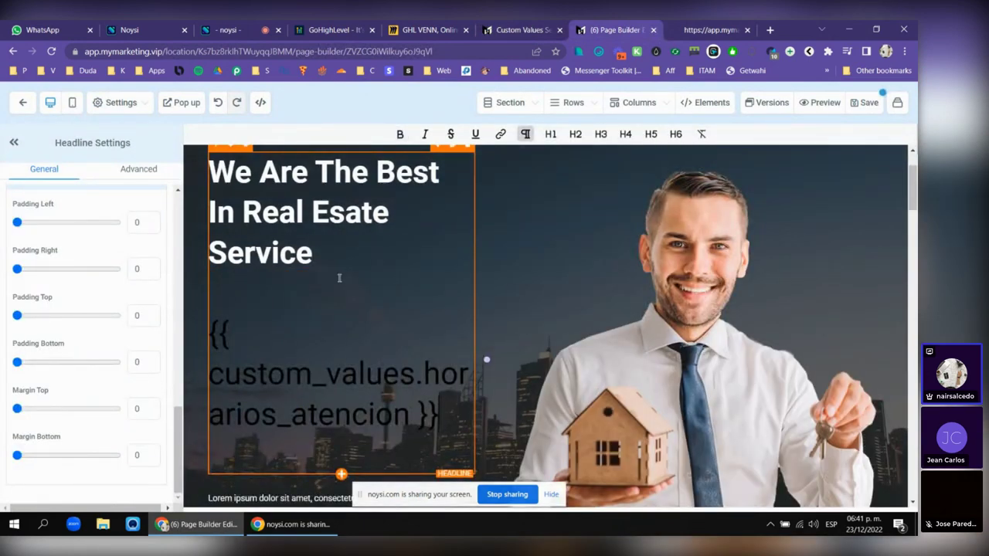
left_click_drag(448, 415, 203, 272)
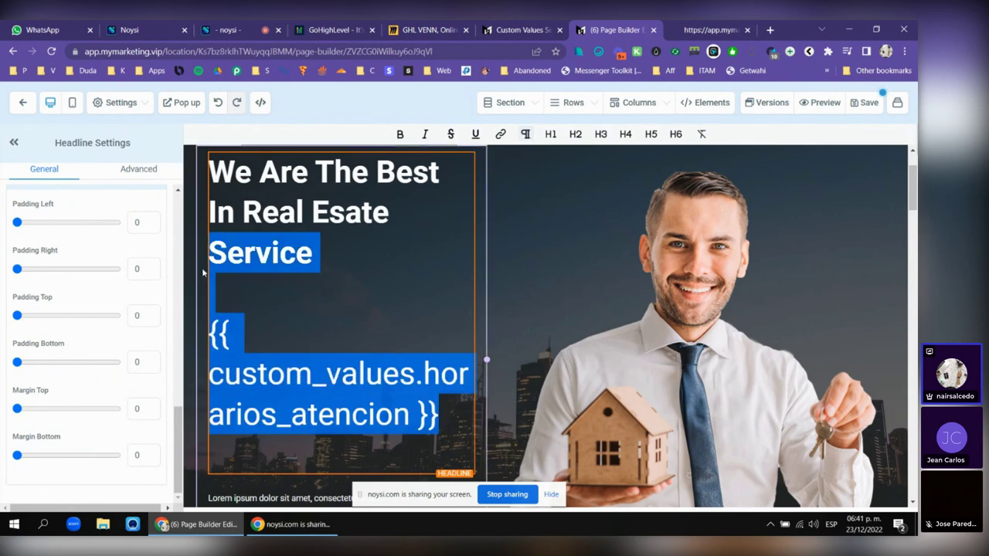
left_click(203, 272)
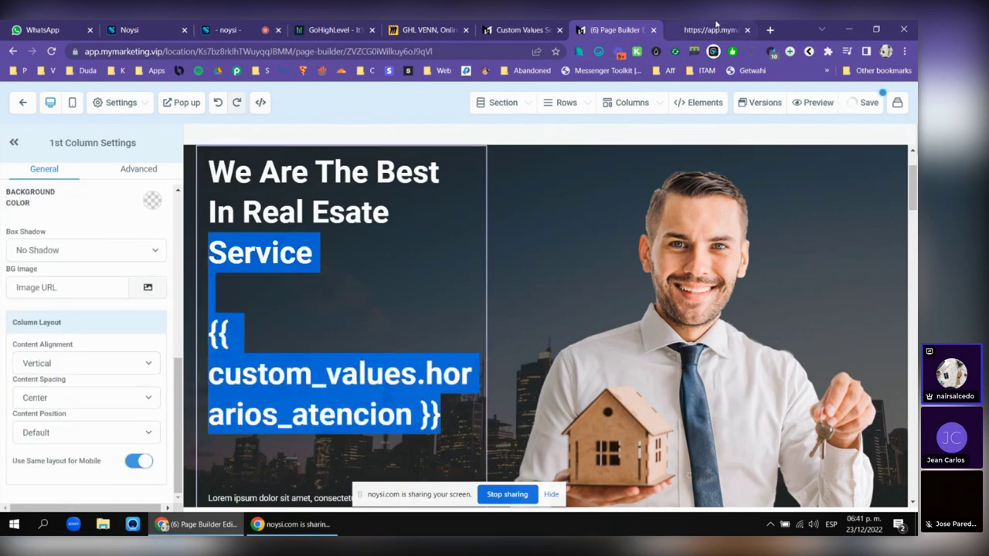
left_click(716, 27)
left_click(747, 29)
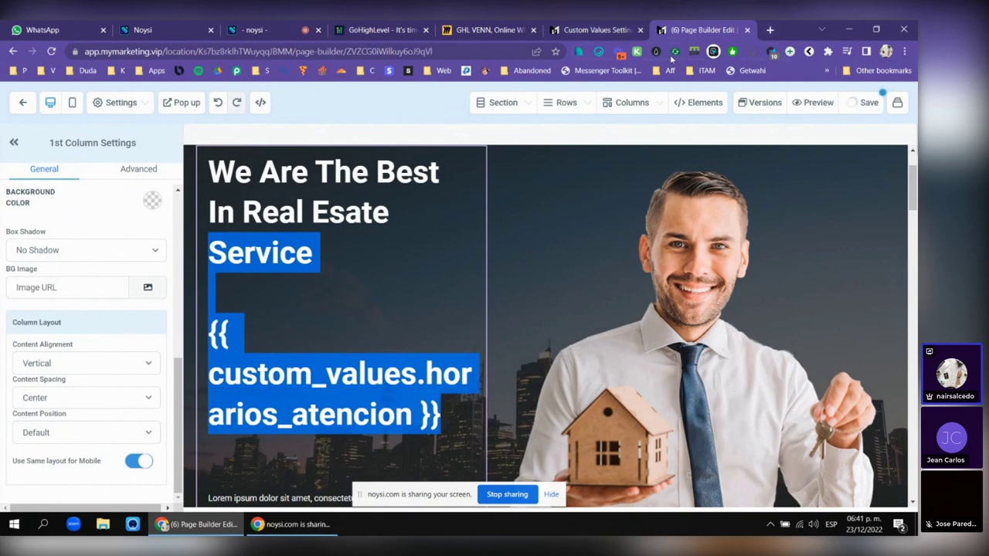
left_click(803, 107)
left_click(720, 24)
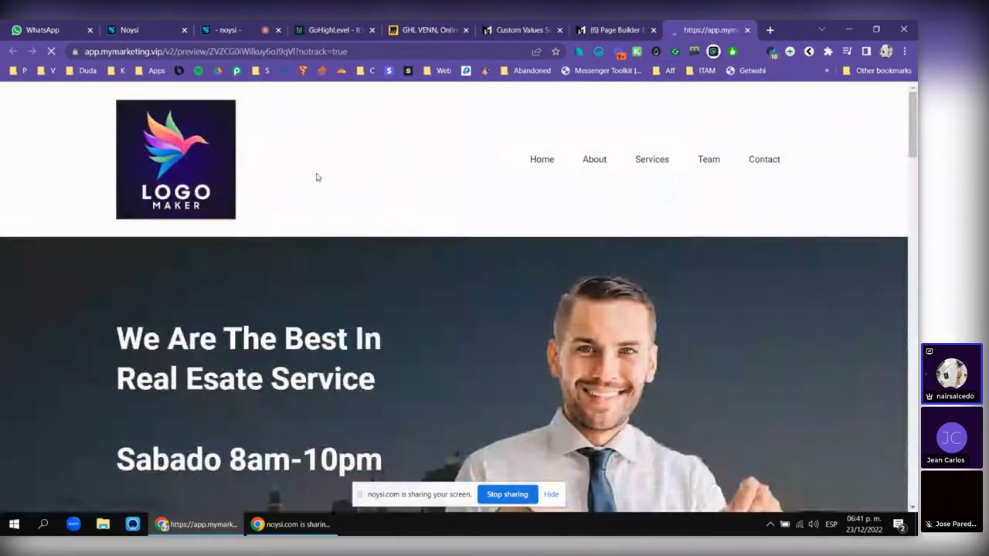
- Check the preview text, then look at the Horarios Atencion key in Custom Values
scroll(183, 114, "down", 1)
scroll(183, 114, "down", 2)
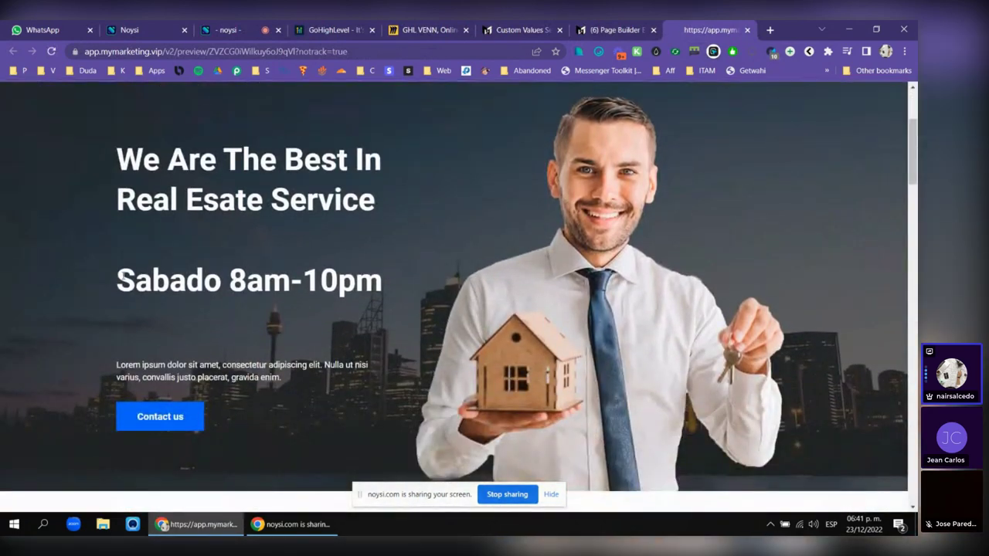
left_click_drag(124, 275, 422, 274)
left_click(378, 282)
left_click(519, 29)
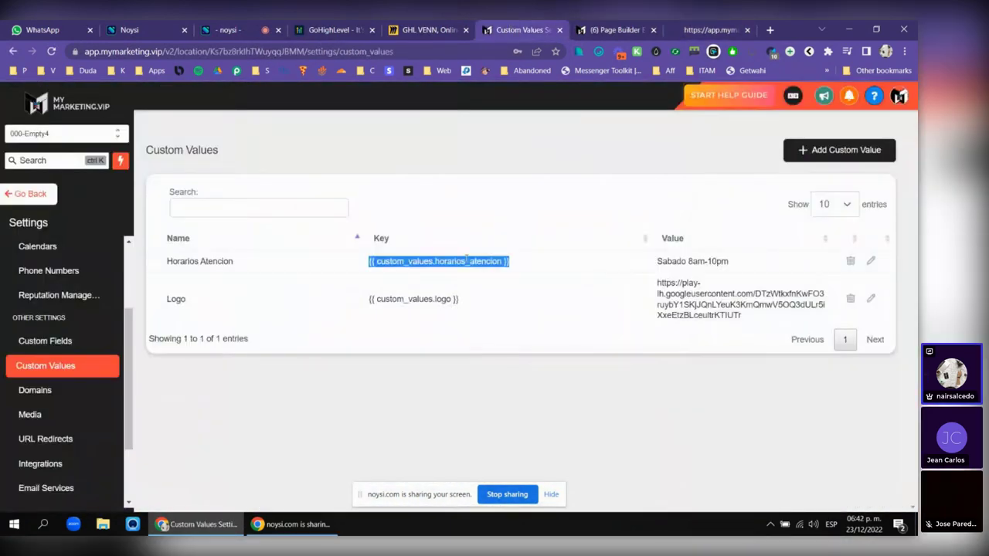
left_click_drag(515, 263, 353, 263)
left_click(456, 219)
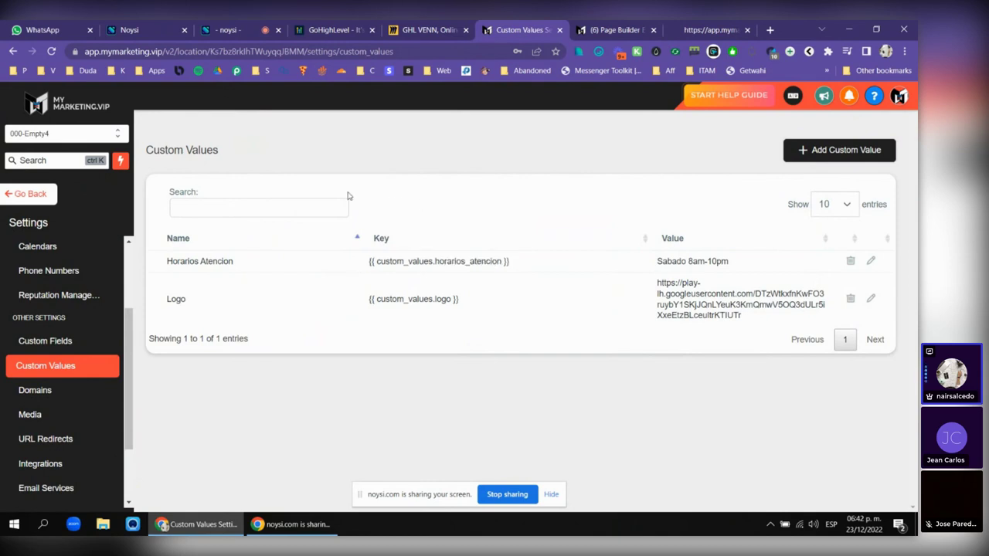
- Reopen Settings > Custom Values and inspect the Sabado 8am-10pm value and Logo image address
left_click(40, 197)
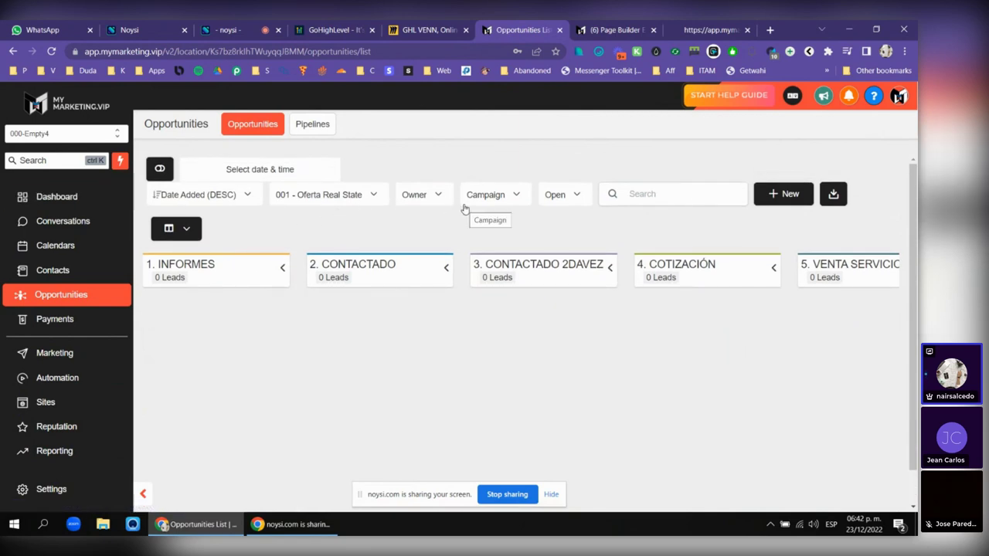
left_click(48, 489)
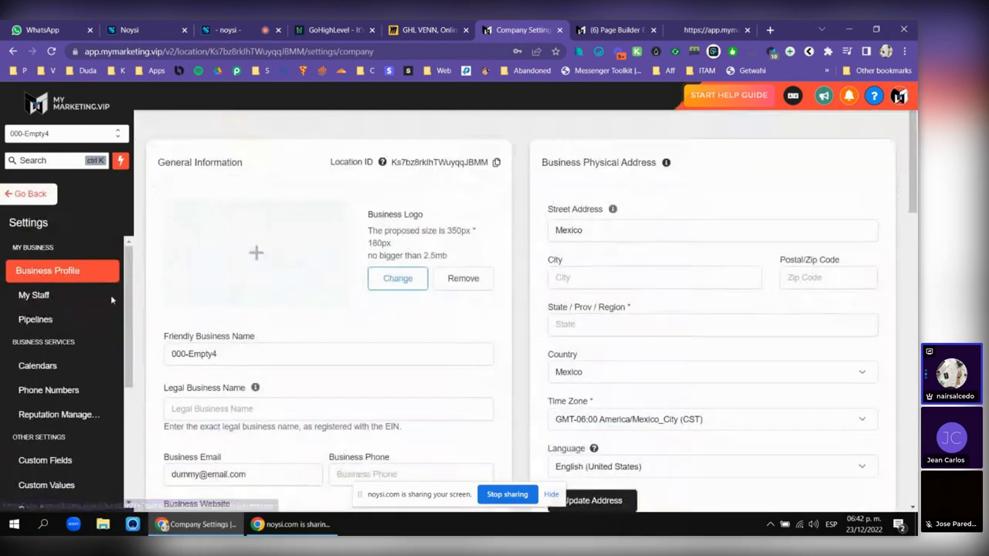
left_click(46, 485)
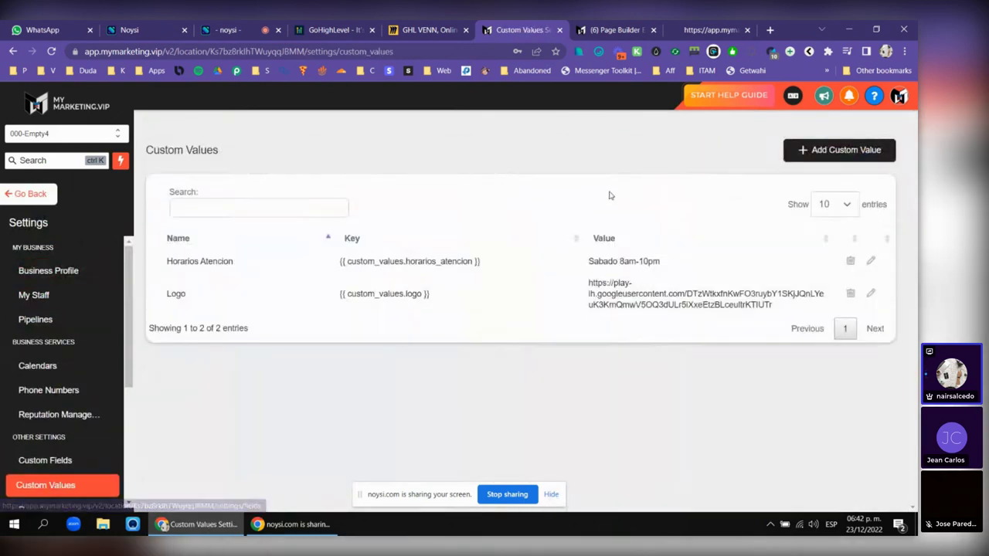
left_click_drag(671, 265, 522, 262)
left_click(705, 296)
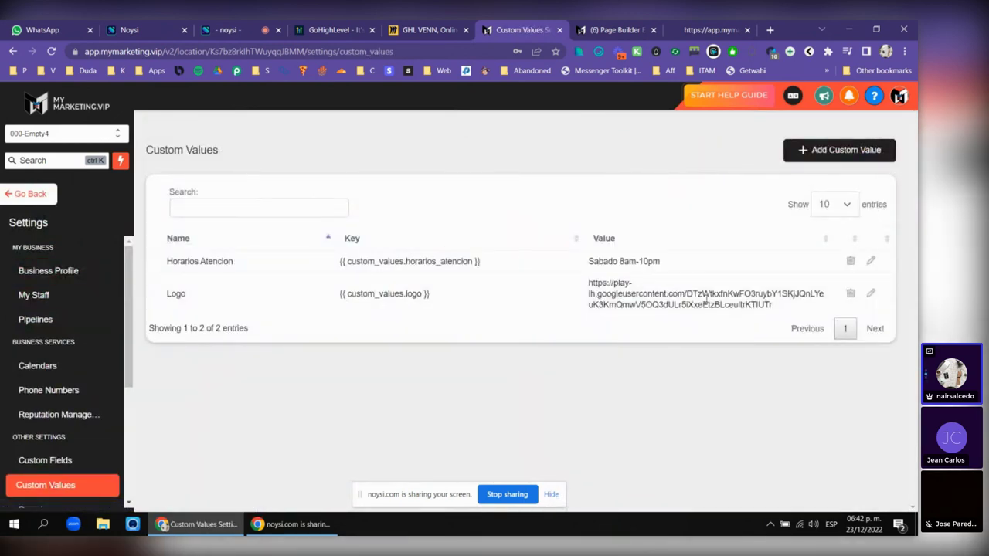
left_click_drag(778, 309, 573, 287)
left_click(691, 217)
left_click(614, 29)
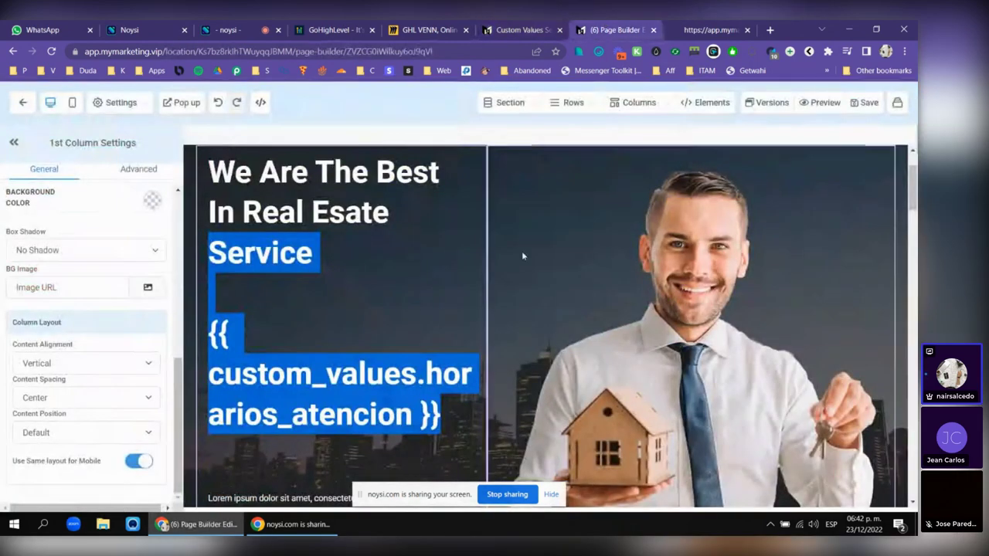
- Select the hero headline and hero photo in the page builder
left_click(373, 291)
scroll(410, 285, "down", 1)
scroll(754, 271, "up", 2)
left_click(753, 272)
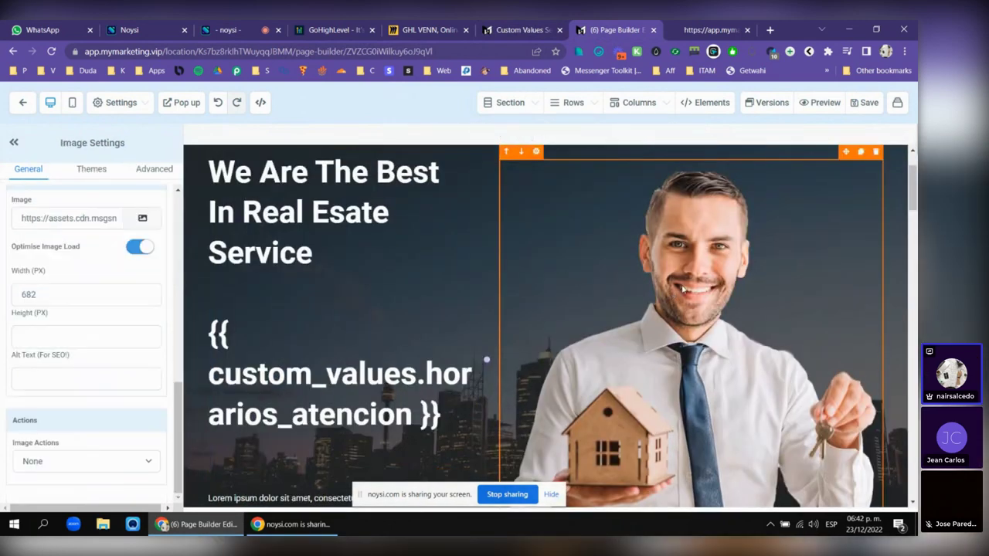
scroll(754, 272, "down", 1)
- Inspect the Sabado 8am-10pm value and the Logo entry in Custom Values, then return to the editor
left_click(522, 29)
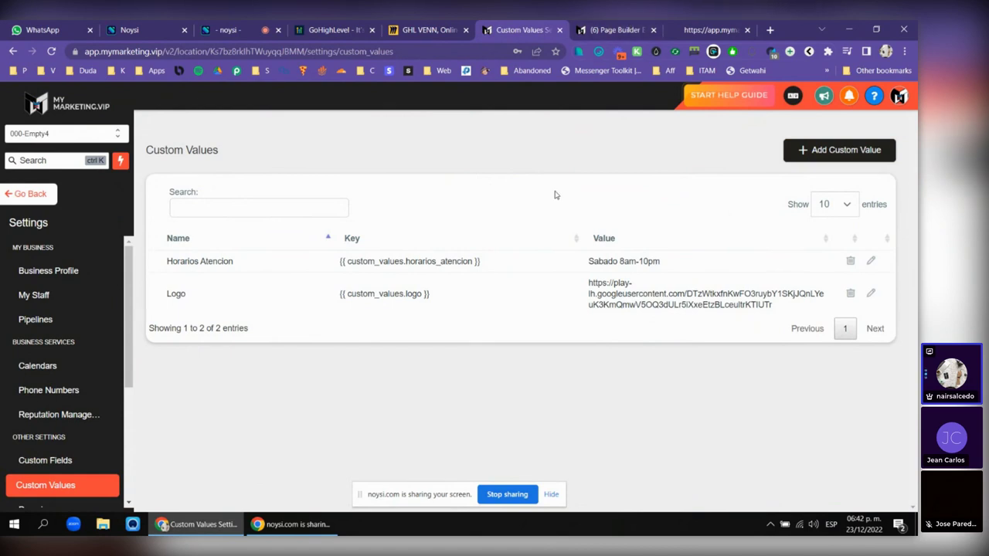
left_click_drag(672, 263, 587, 263)
left_click(603, 236)
left_click(669, 262)
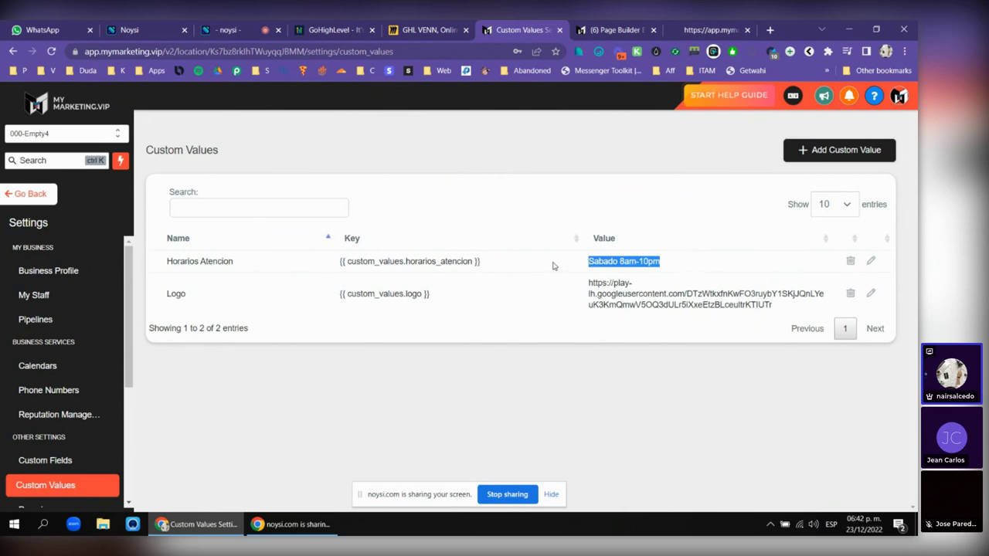
double_click(183, 296)
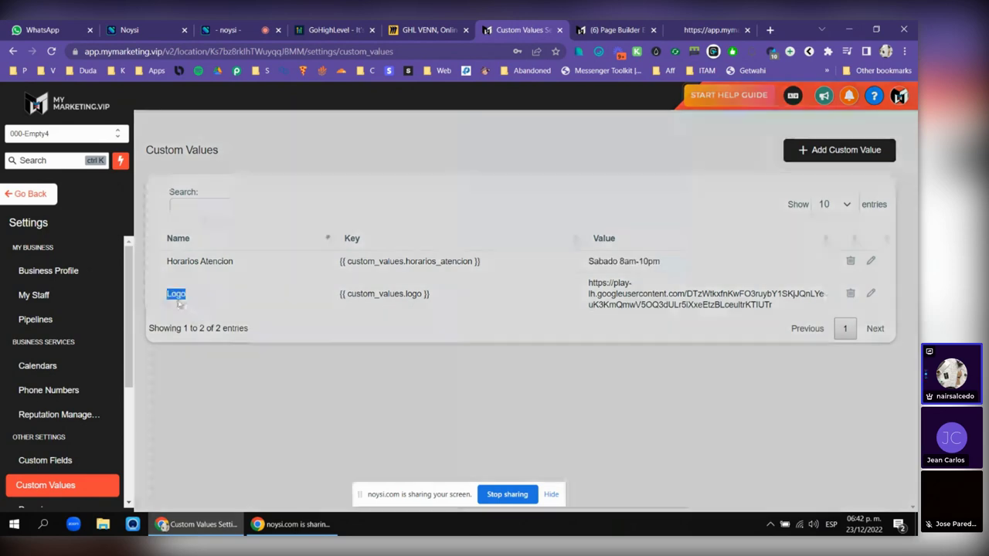
left_click(644, 119)
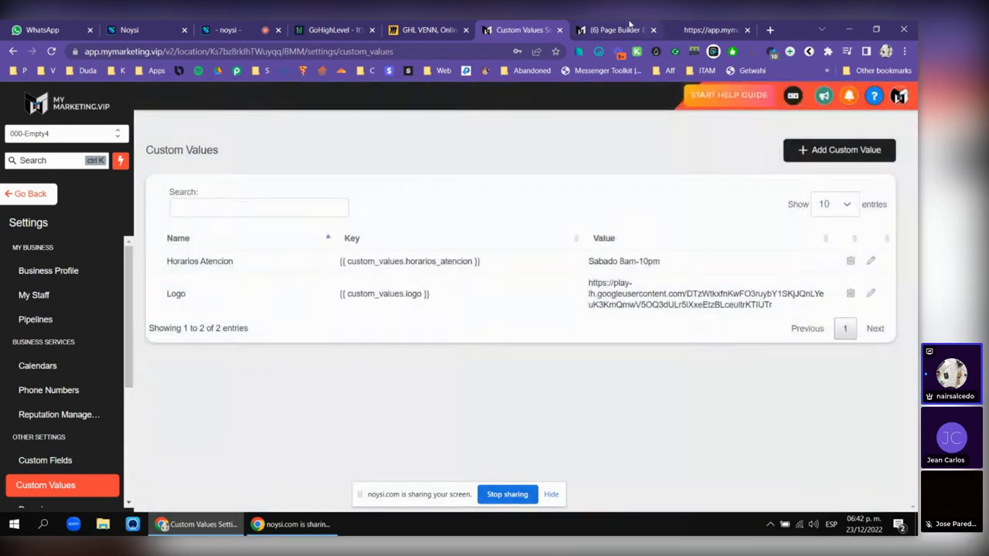
key("ctrl+Tab")
- Select the blue footer section and begin a custom background colour, selecting its hex value
scroll(407, 241, "up", 2)
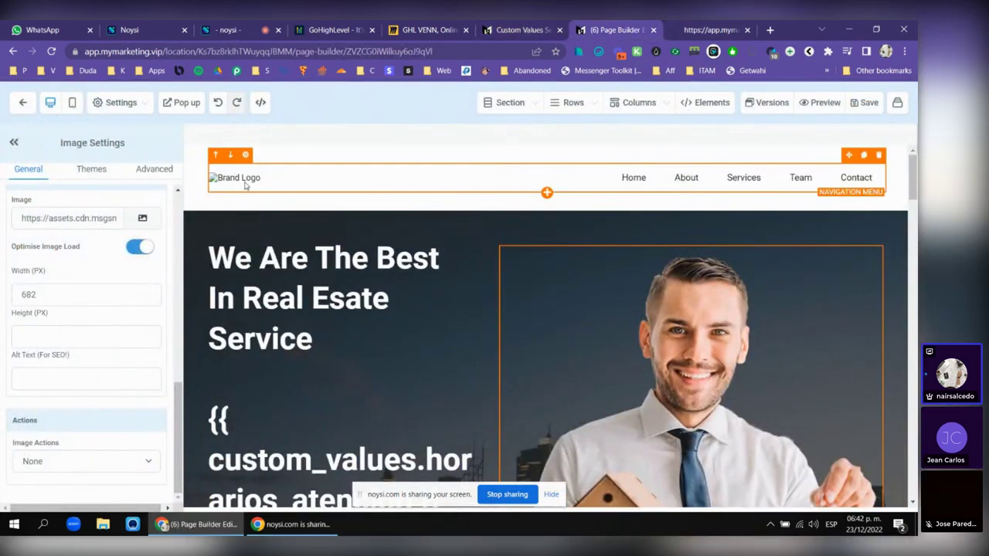
scroll(545, 298, "down", 10)
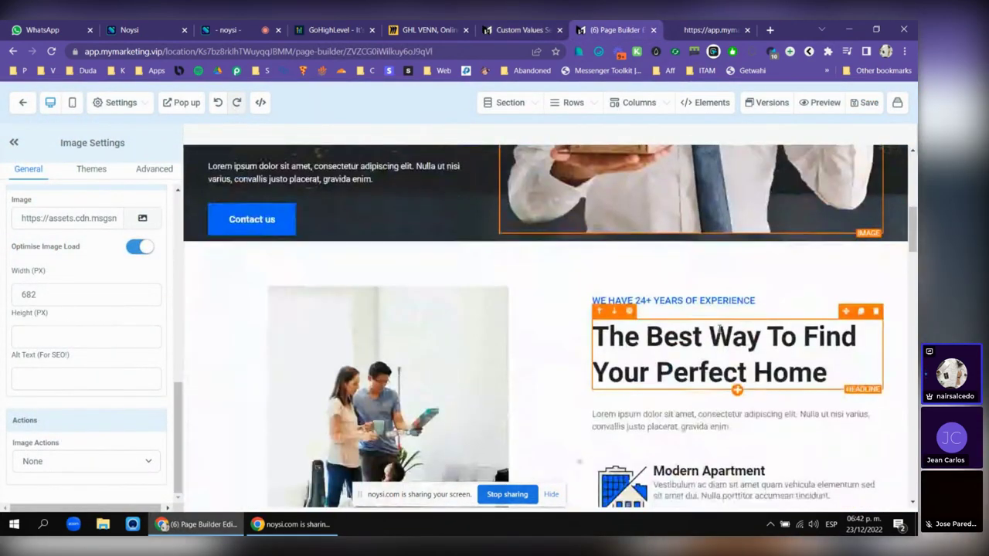
scroll(546, 299, "down", 15)
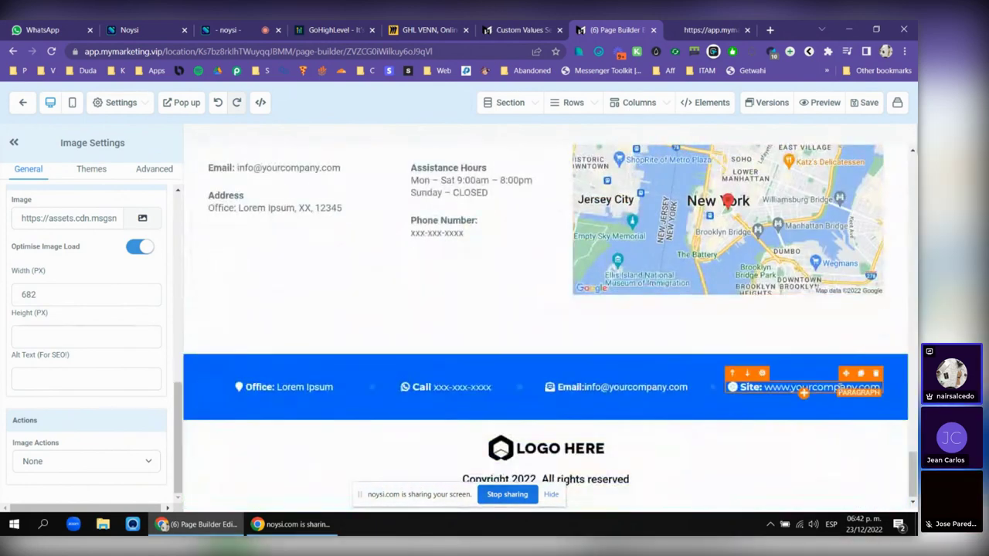
left_click(525, 364)
left_click(526, 361)
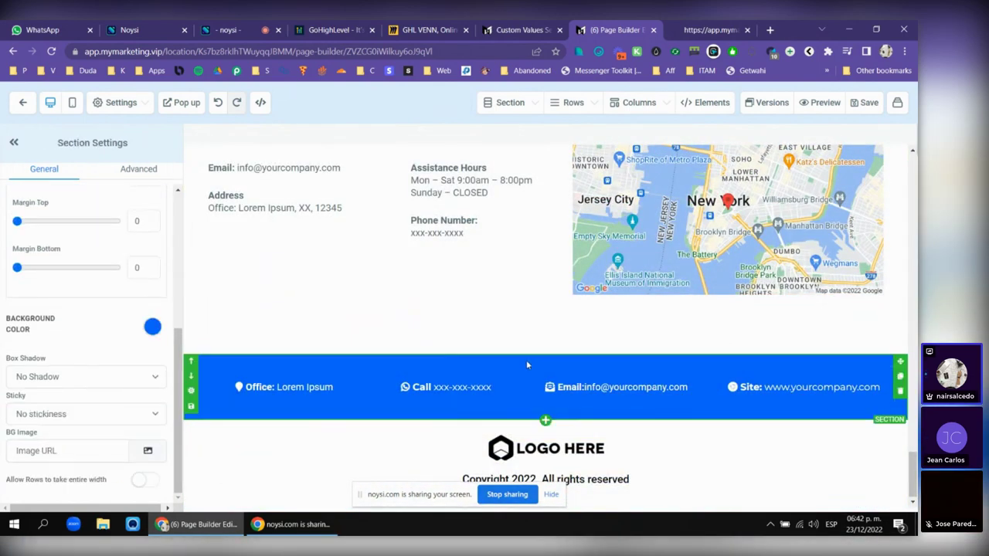
left_click(153, 326)
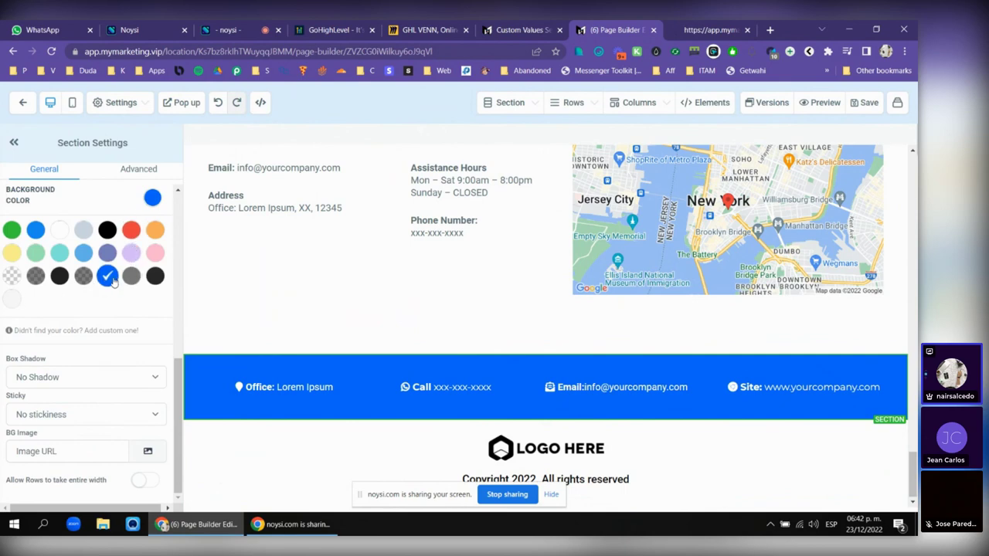
left_click(70, 330)
left_click(71, 290)
triple_click(71, 290)
key("ctrl+c")
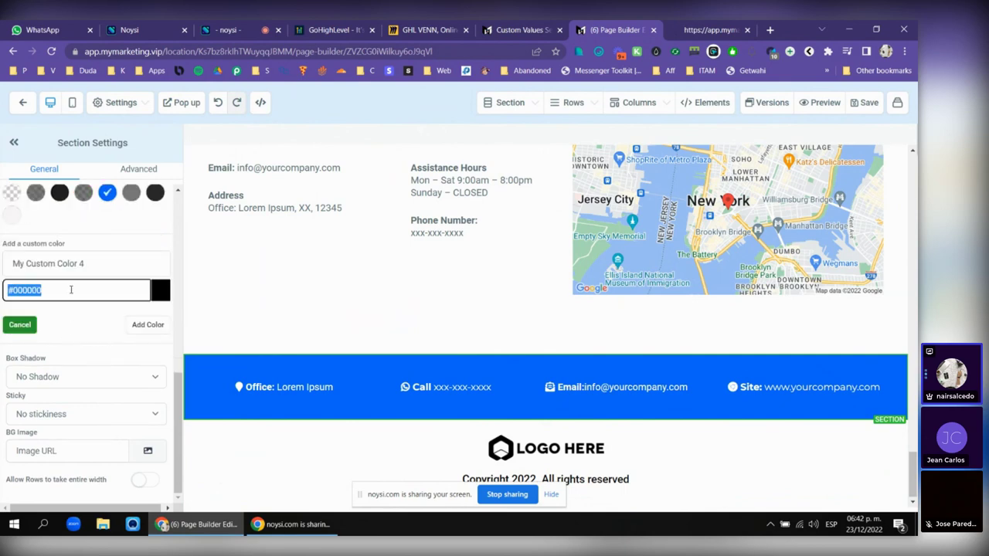
left_click(519, 29)
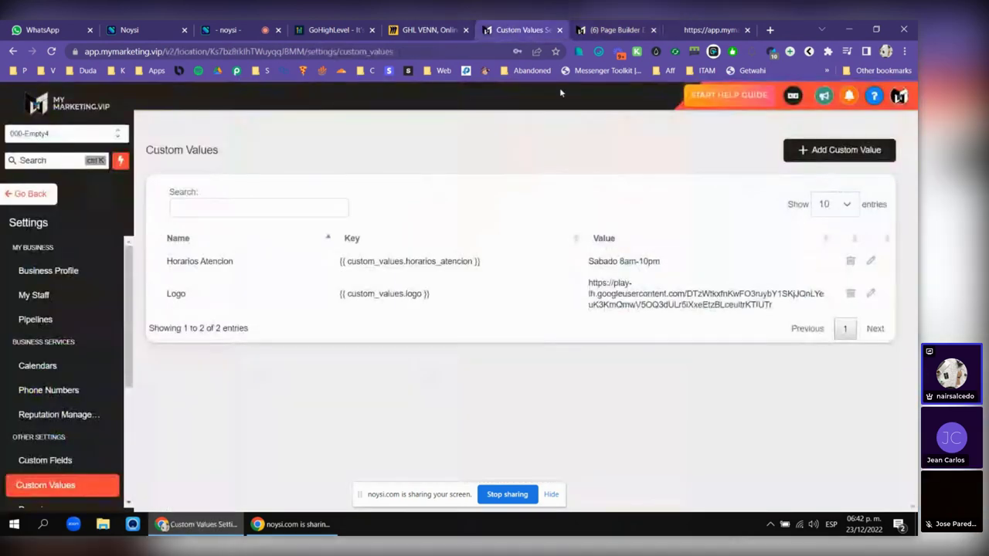
- Create a 'Color Footer' custom value of #000000 and copy its key
left_click(839, 150)
left_click(390, 182)
type("Co")
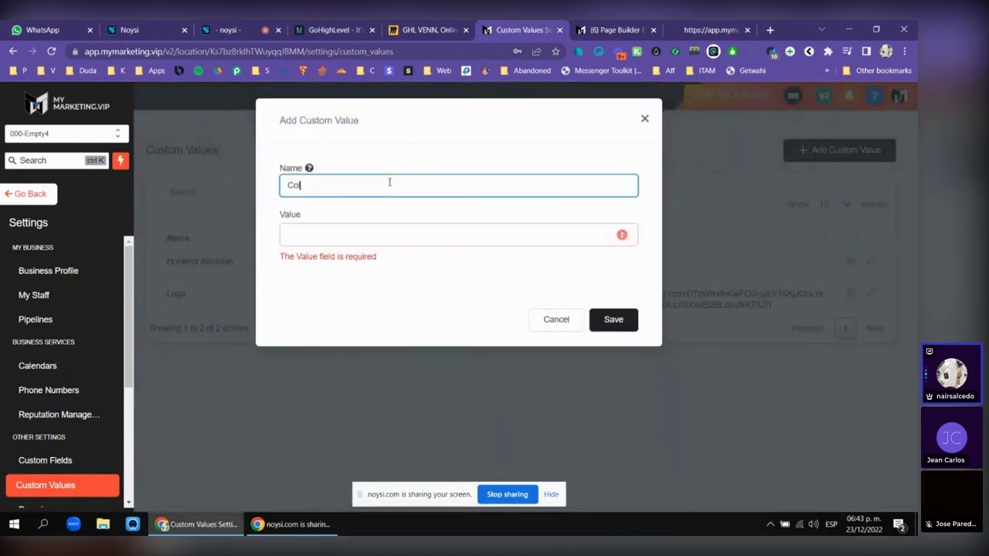
type("lor Footer")
left_click(328, 231)
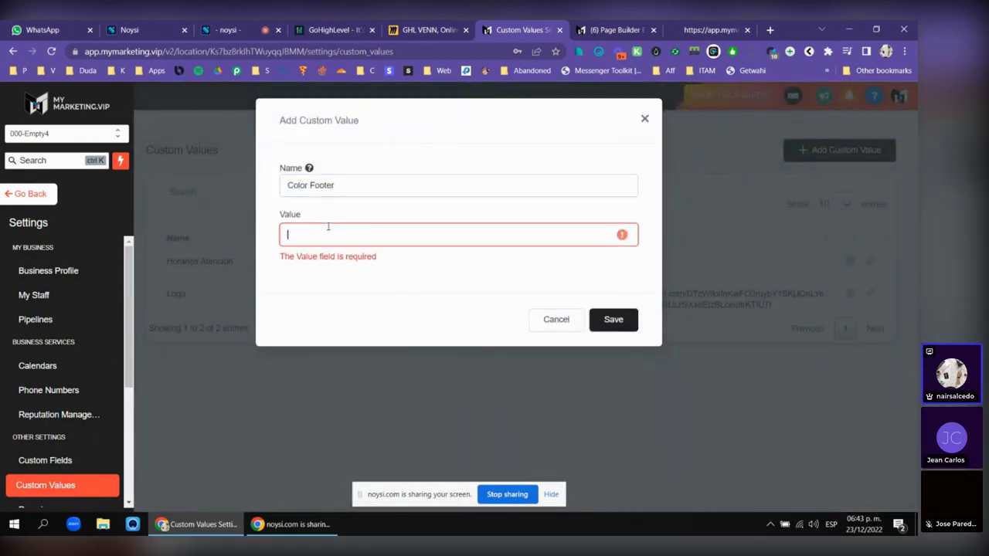
key("ctrl+v")
left_click(613, 319)
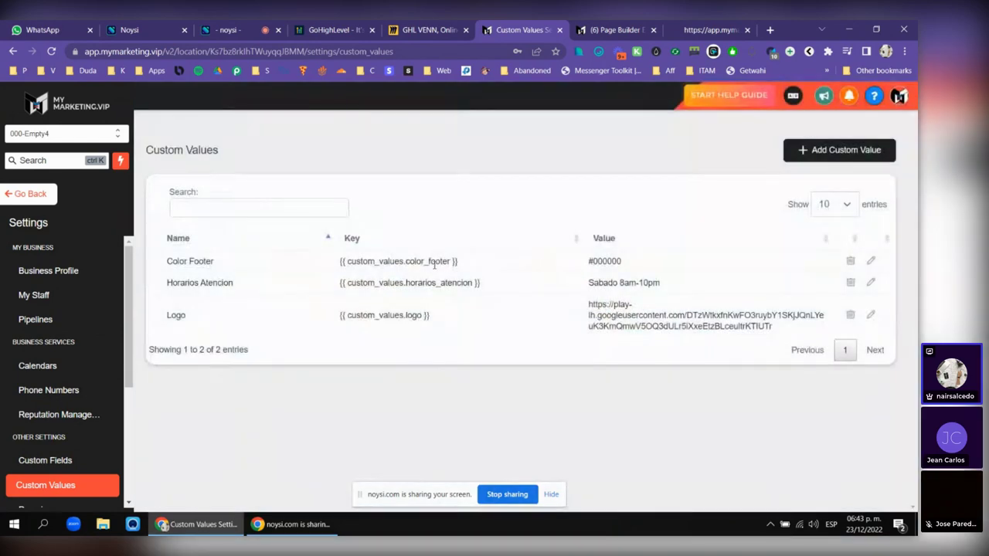
triple_click(430, 262)
key("ctrl+c")
- Set the footer background to {{ custom_values.color_footer }} and save the page
left_click(620, 27)
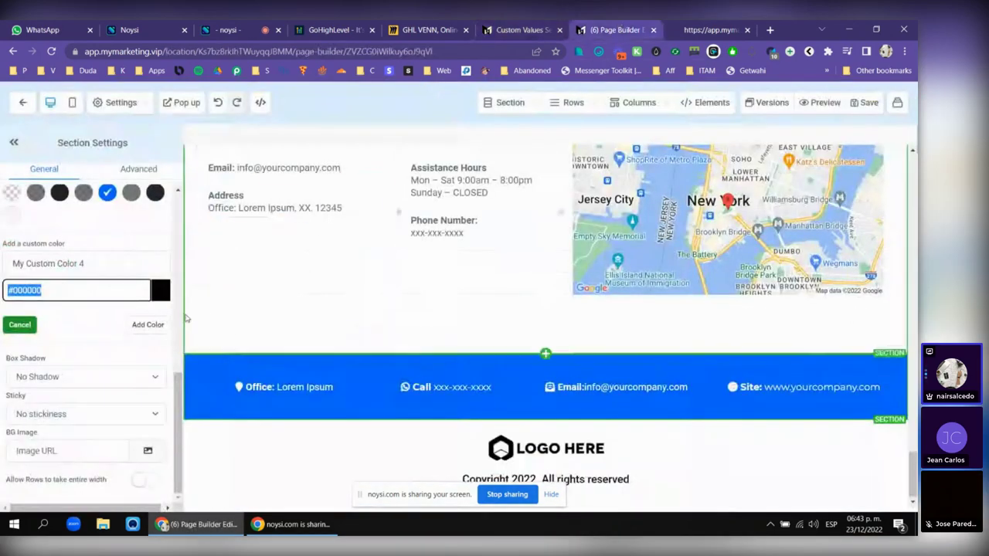
key("ctrl+v")
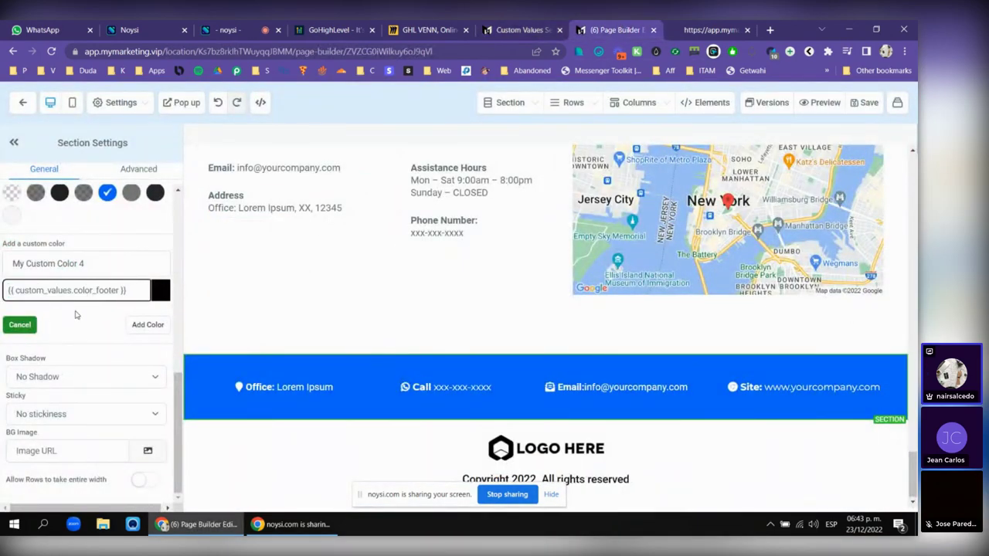
left_click(147, 325)
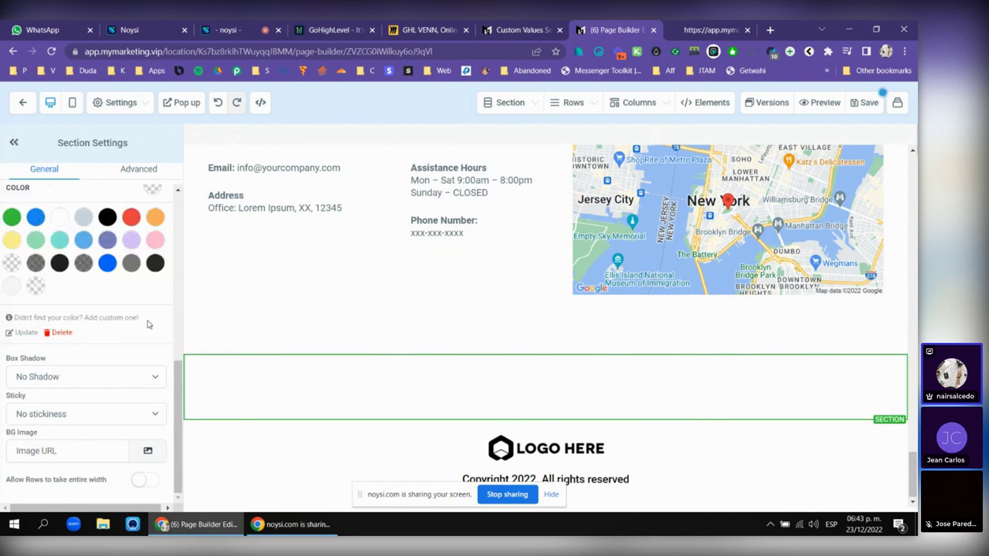
left_click(825, 103)
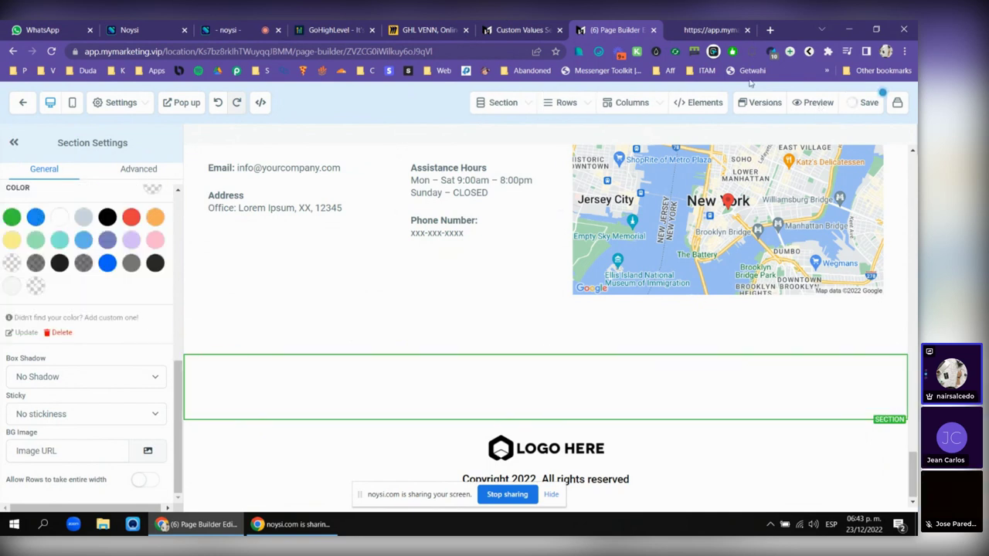
- Preview the page and scroll down to check the black footer text
left_click(693, 27)
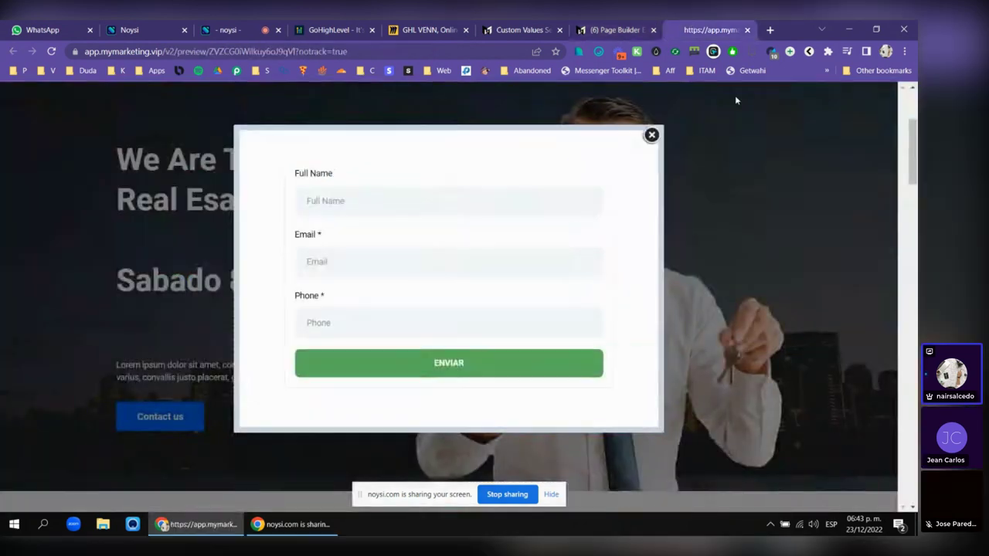
left_click(746, 29)
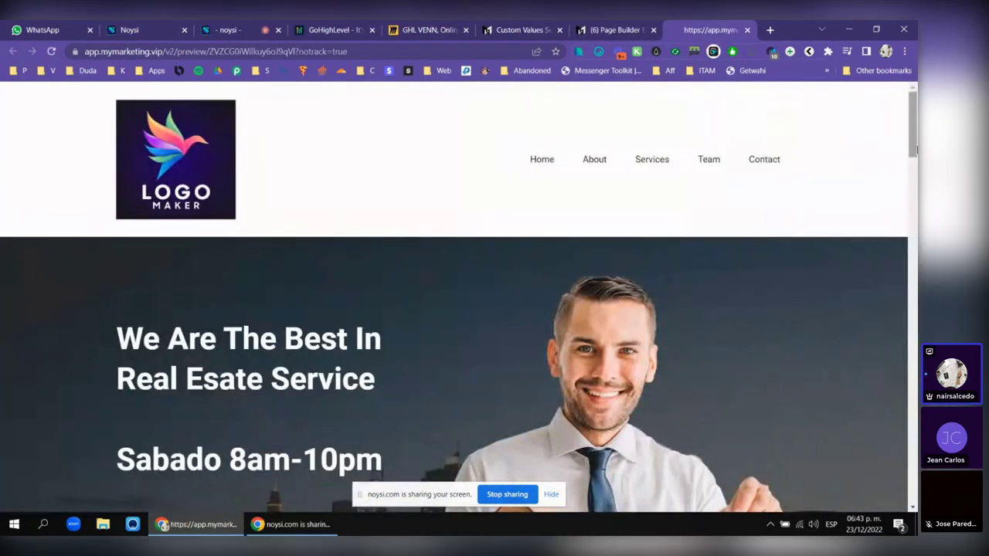
scroll(777, 134, "down", 15)
scroll(884, 428, "down", 10)
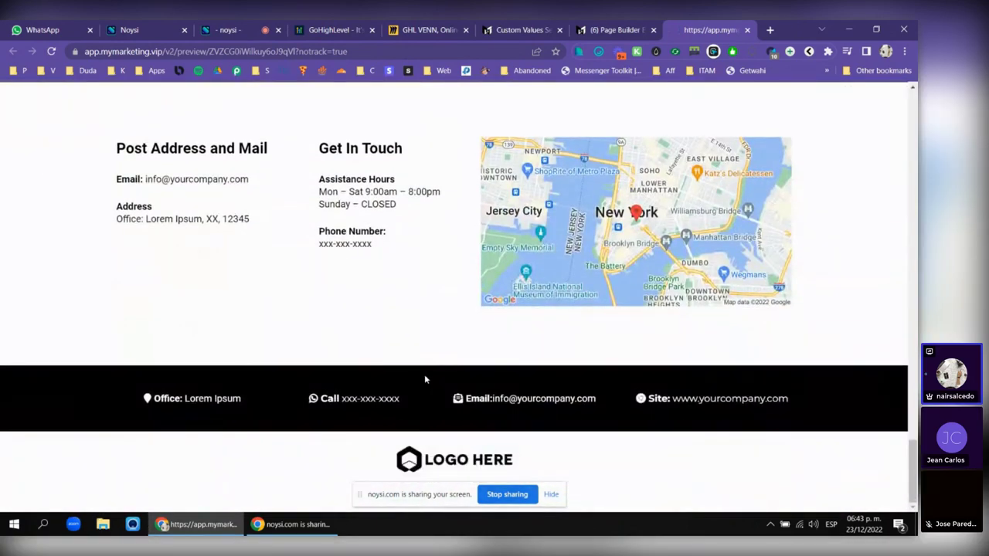
left_click_drag(424, 379, 787, 405)
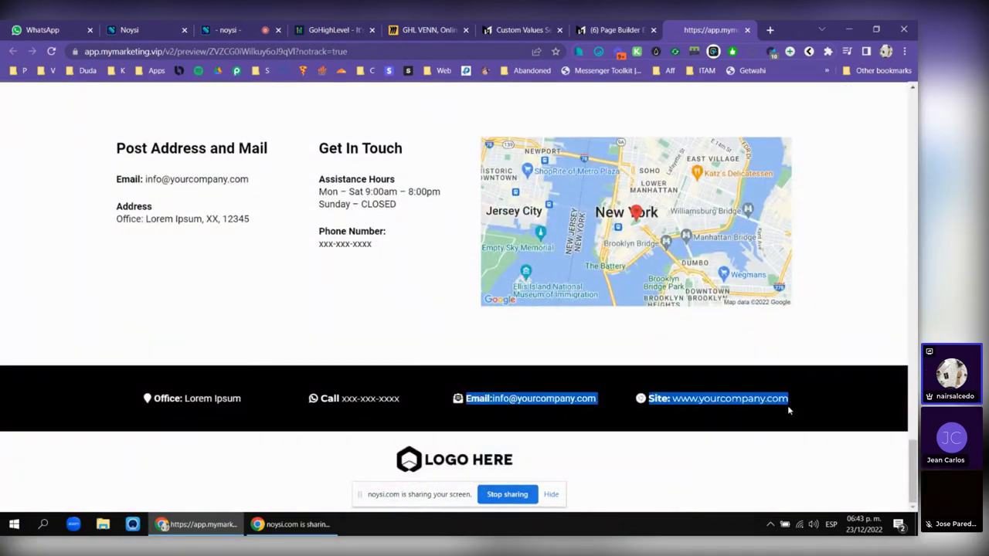
- Open the Color Footer custom value for editing
left_click(607, 30)
left_click(522, 29)
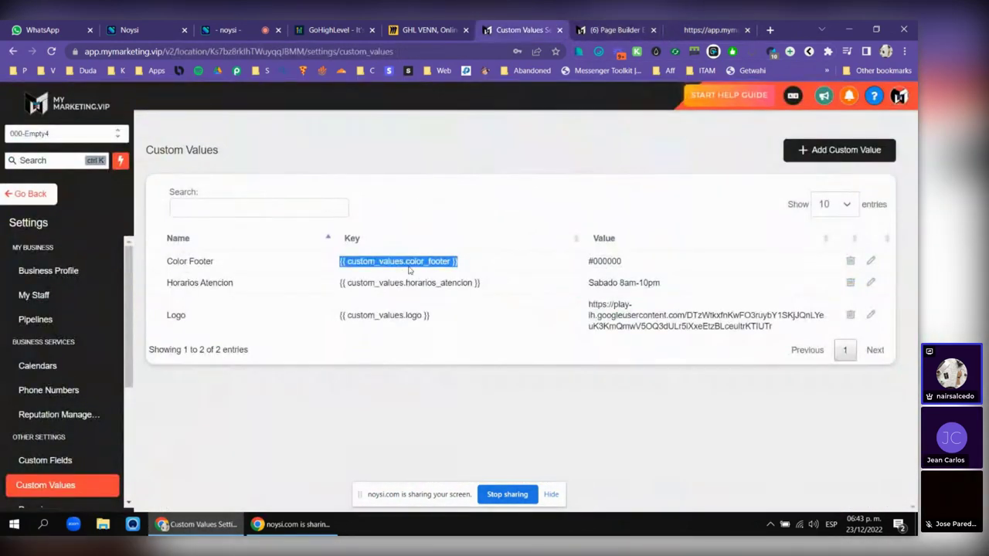
left_click(871, 261)
- Copy the blue hex code #0166ff from a custom Testimonials background colour
key("ctrl+Tab")
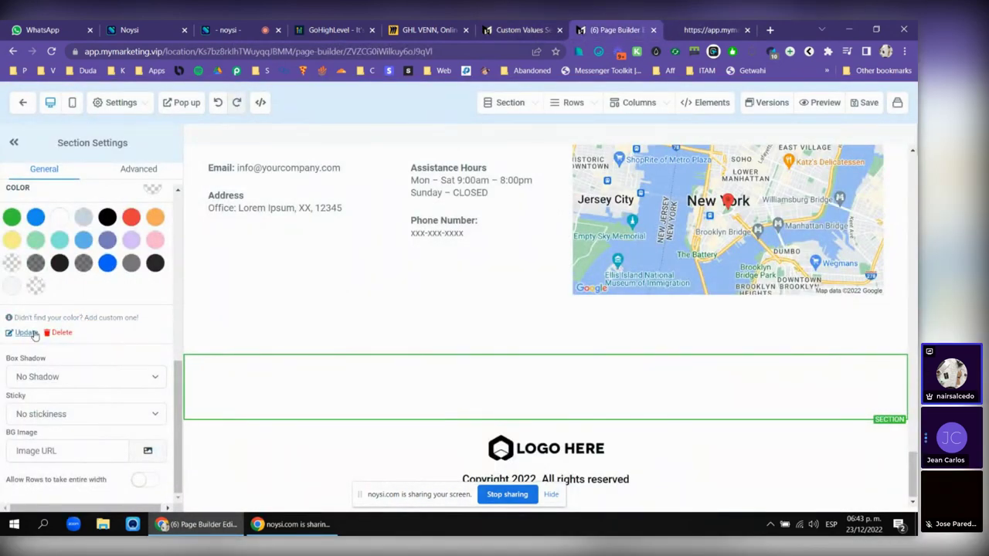
scroll(628, 169, "up", 5)
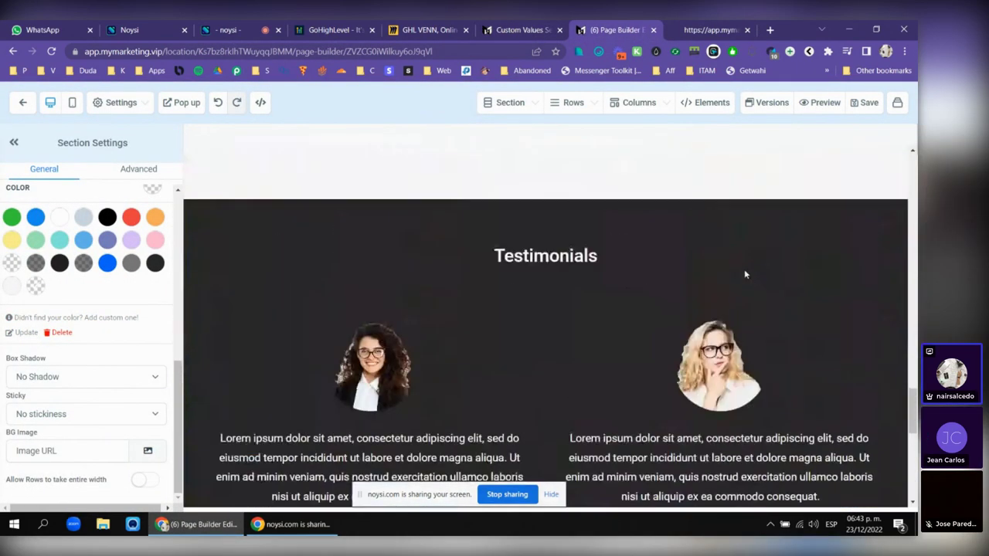
left_click(594, 240)
left_click(152, 326)
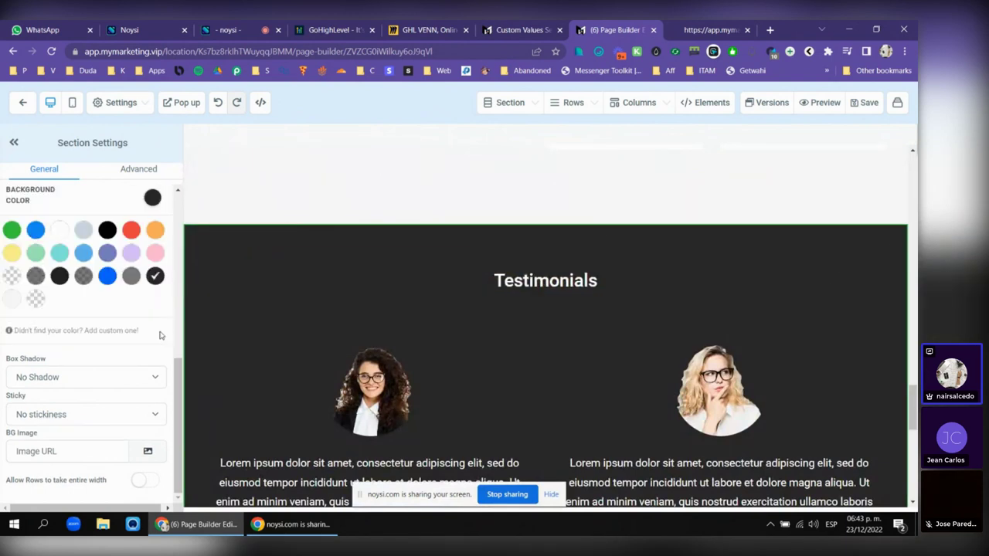
left_click(77, 335)
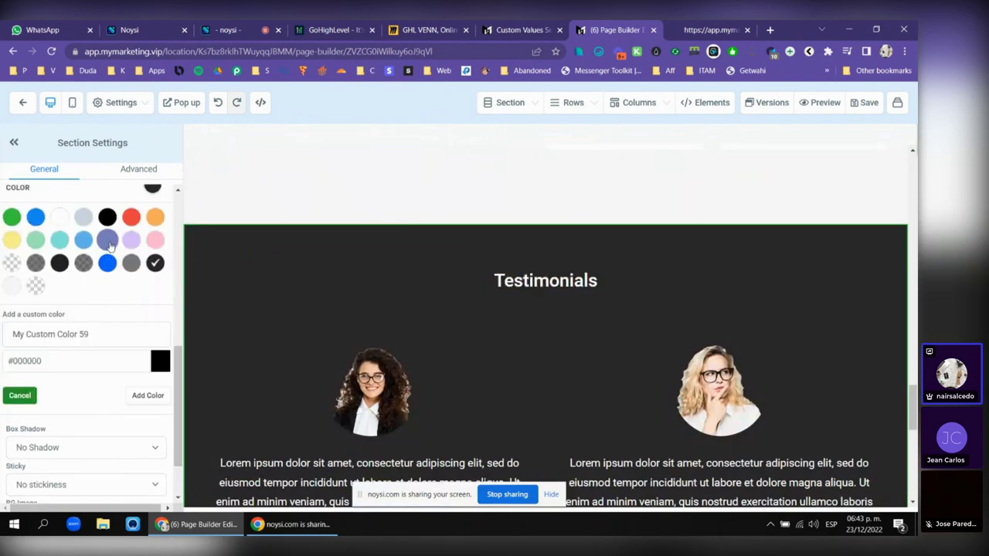
left_click(107, 263)
left_click_drag(58, 365, 2, 363)
key("ctrl+c")
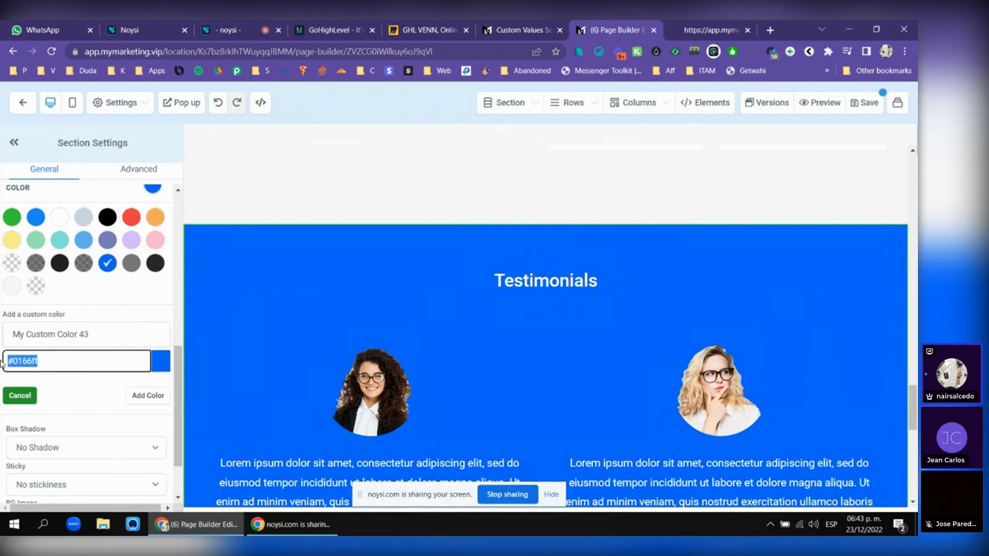
- Replace the Color Footer value #000000 with the pasted #0166ff
left_click(517, 29)
left_click_drag(382, 228, 241, 242)
key("ctrl+v")
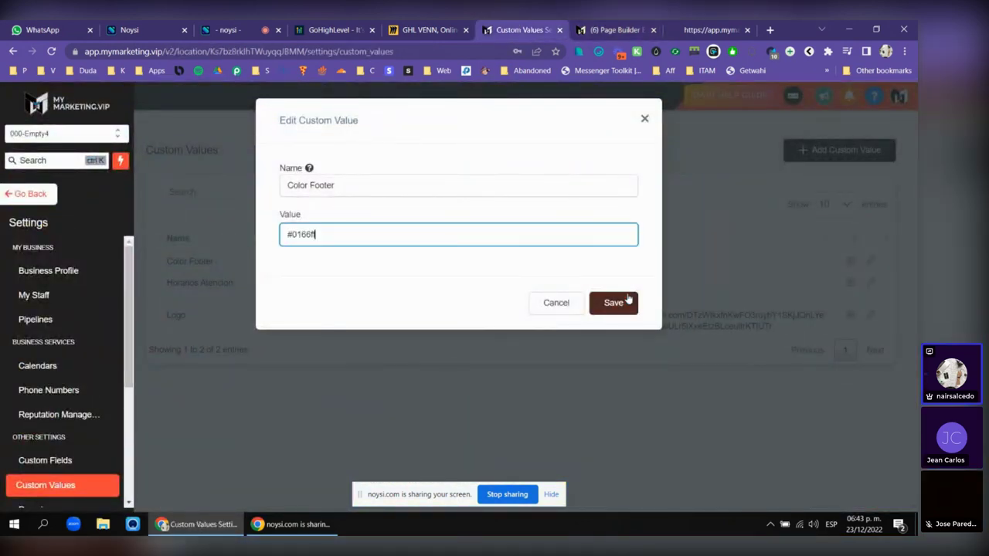
- Save Color Footer as #0166ff and reload the page preview, closing its form popup
left_click(624, 302)
left_click(584, 25)
left_click(717, 27)
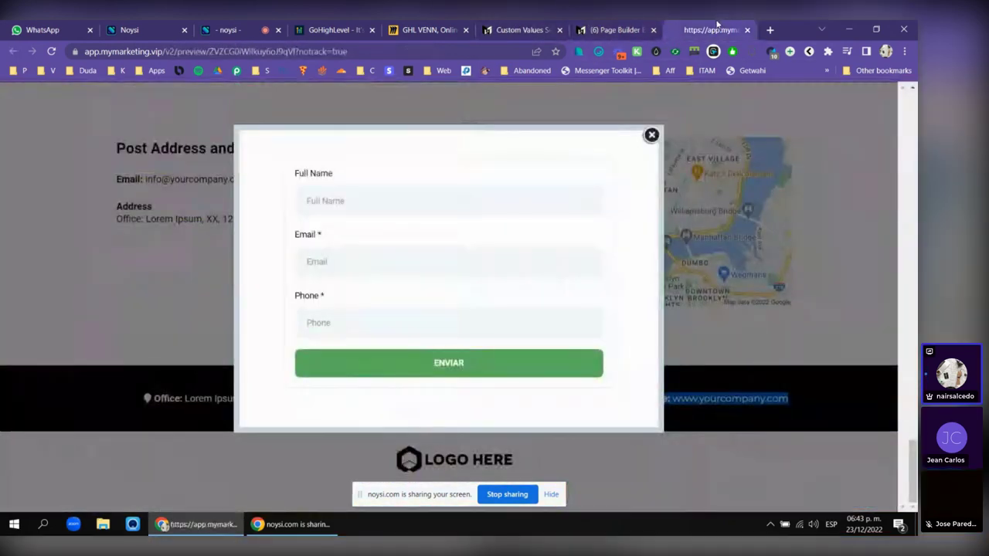
left_click(610, 29)
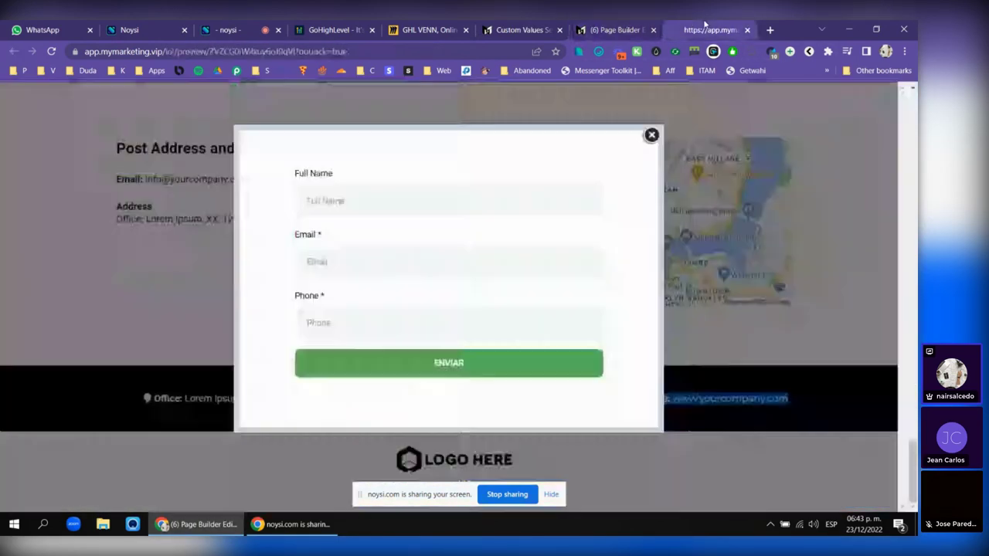
left_click(699, 28)
left_click(652, 136)
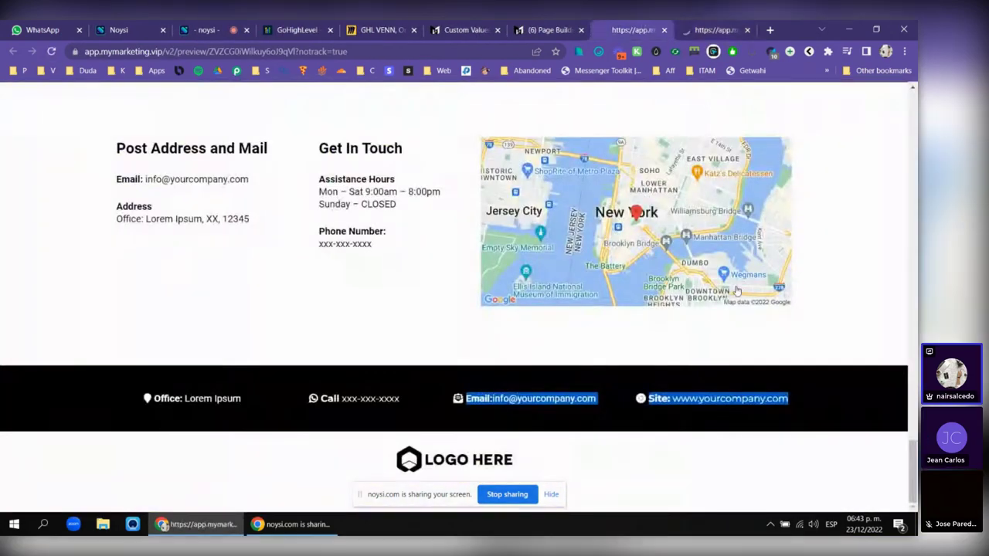
- Compare the new blue-footer preview with the older black-footer preview
key("ctrl+Tab")
scroll(869, 368, "down", 10)
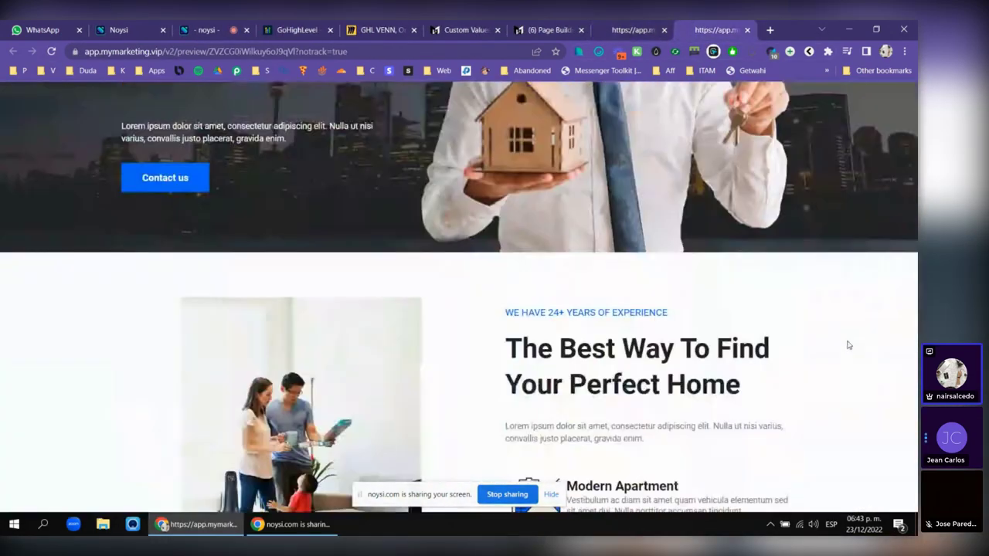
scroll(857, 357, "down", 15)
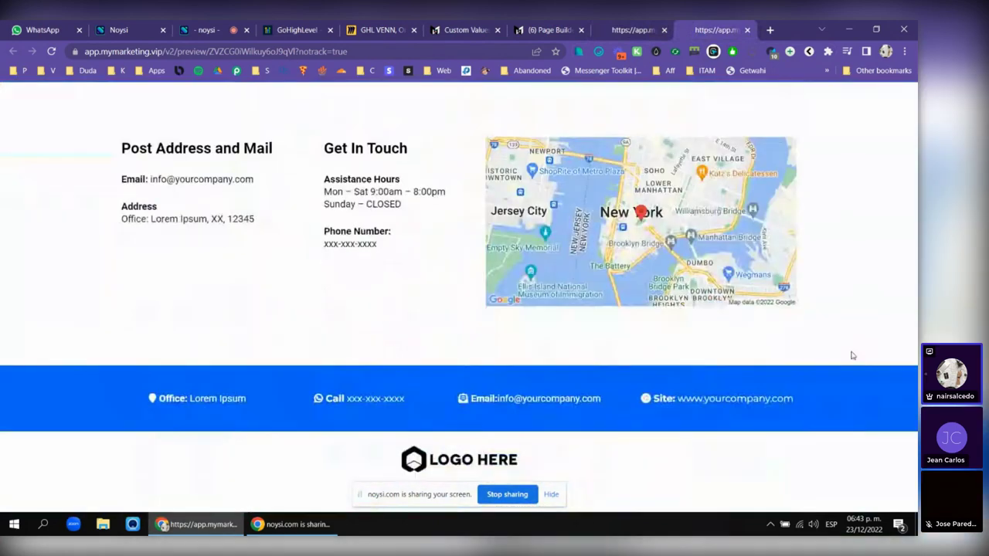
key("ctrl+shift+Tab")
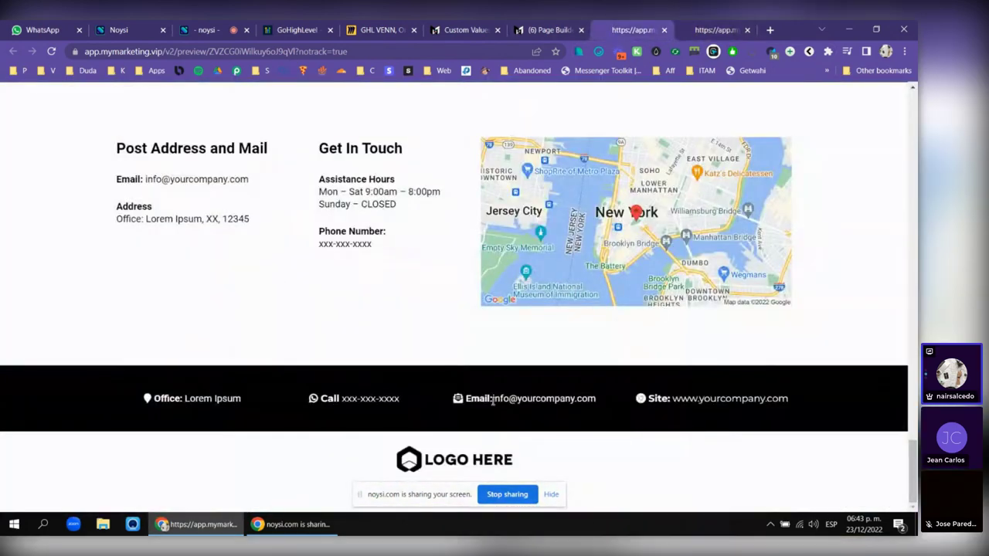
key("ctrl+Tab")
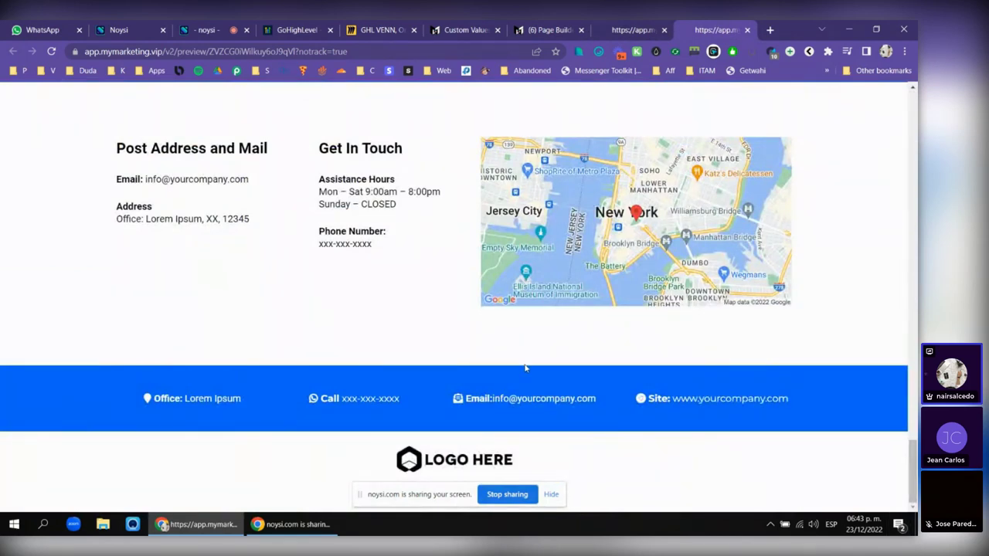
- Reopen the Color Footer custom value and close it without changes
left_click(464, 30)
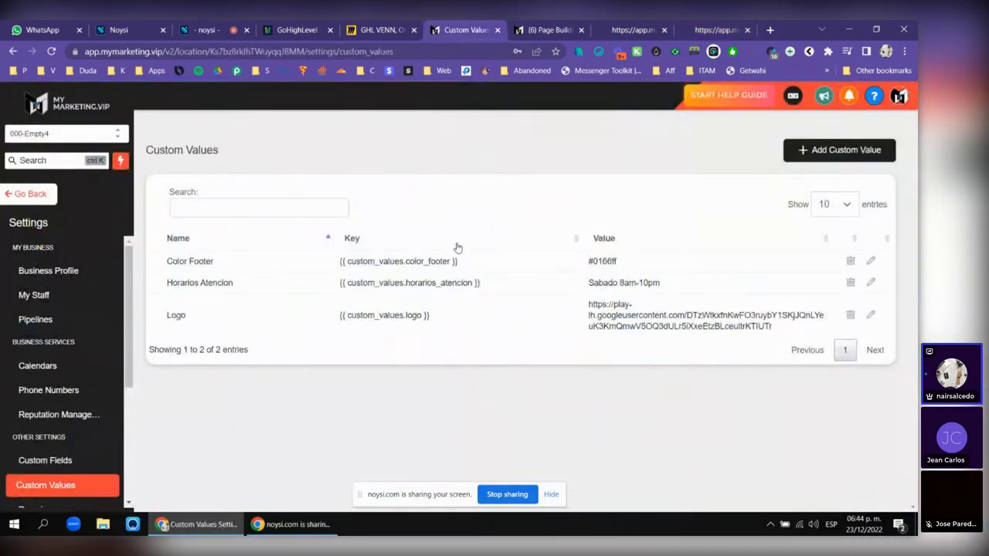
left_click_drag(457, 248, 174, 247)
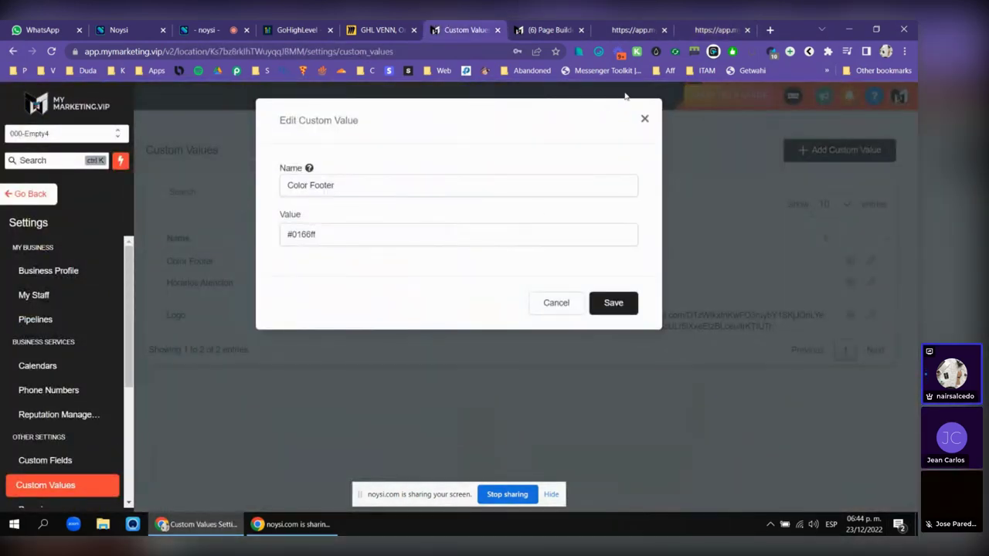
left_click(644, 118)
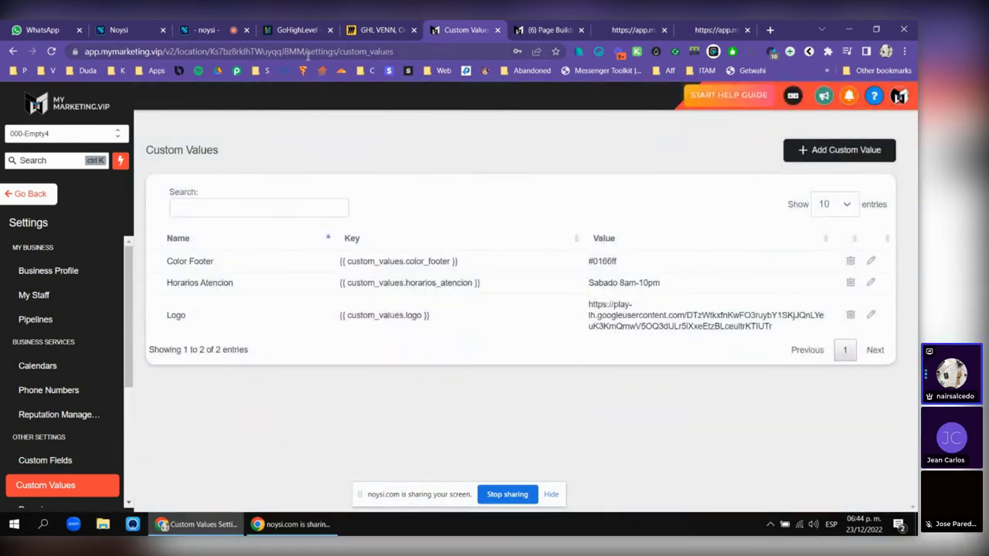
- Bring up the GoHighLevel pricing page and scroll through it
left_click(298, 30)
scroll(704, 240, "up", 1)
scroll(719, 241, "down", 1)
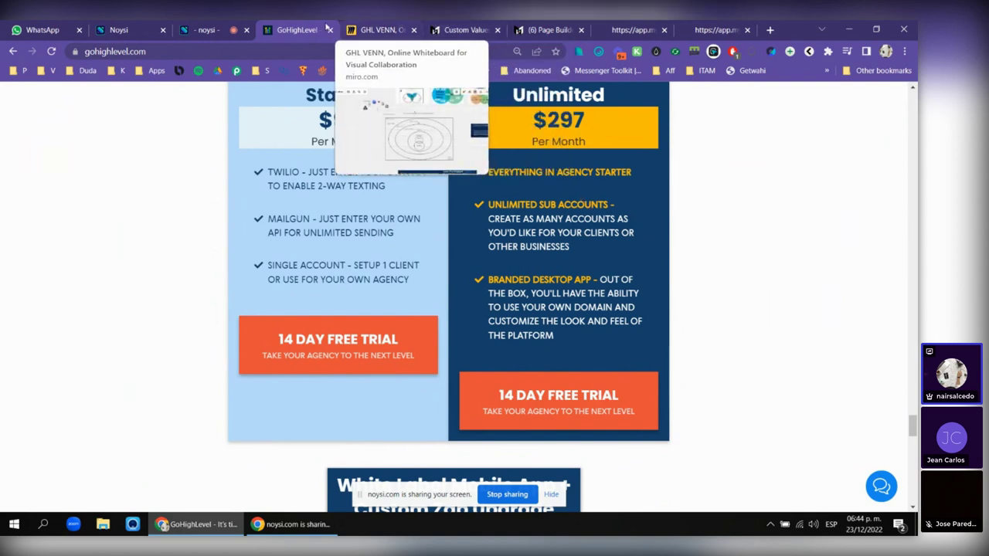
- After a quick look at the Noysi call, reopen Custom Values and the sub-account switcher
left_click(222, 24)
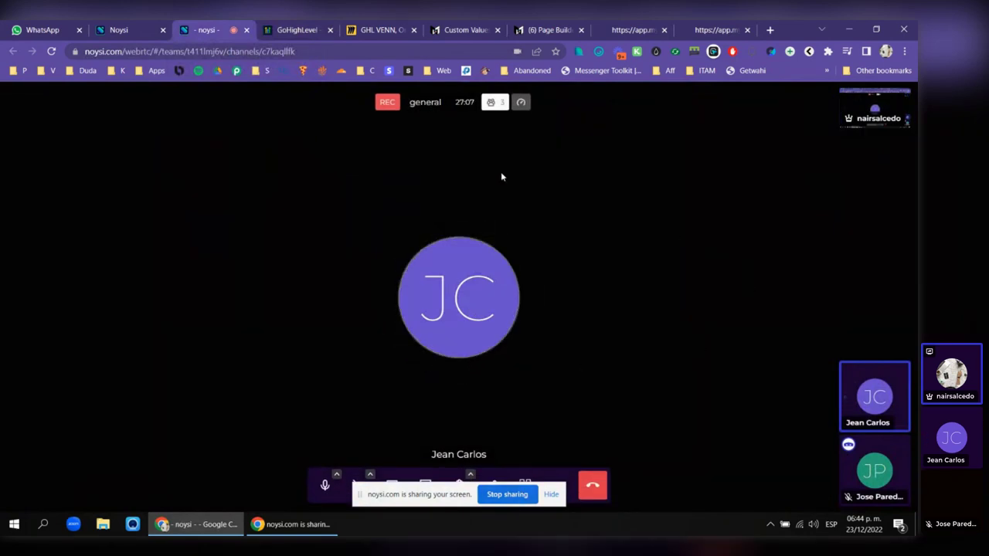
left_click(298, 29)
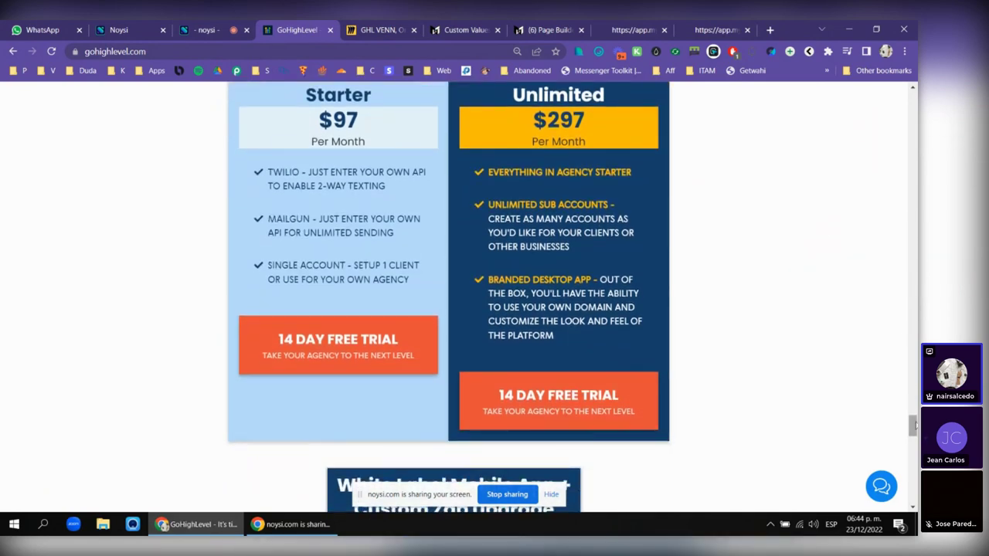
scroll(910, 402, "up", 1)
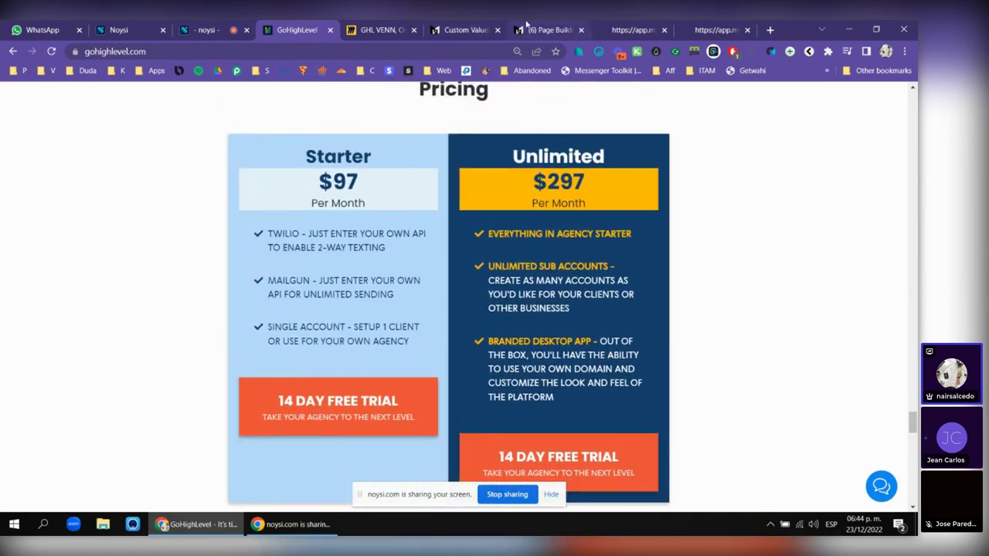
left_click(463, 29)
left_click(67, 133)
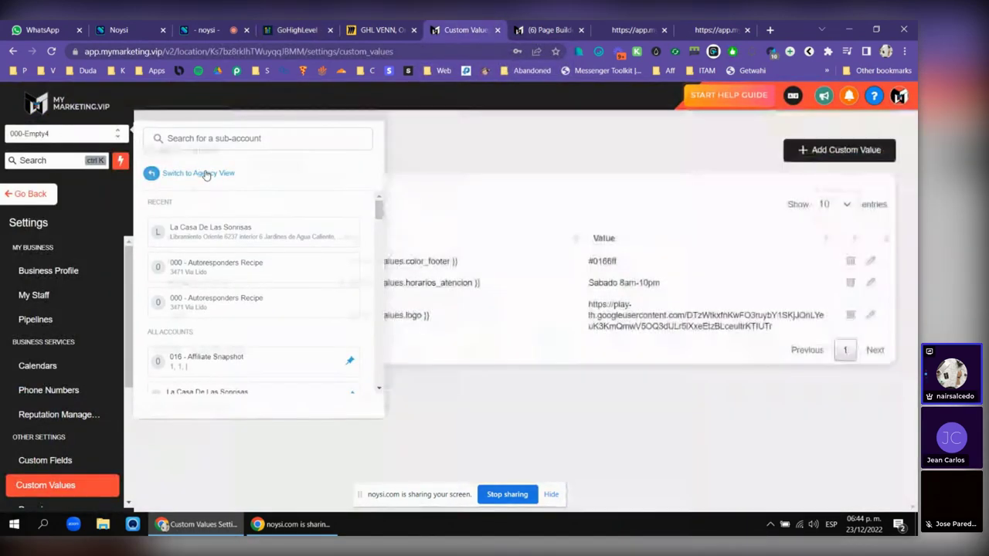
- Switch to the agency view and go to the Agency Dashboard
left_click(203, 172)
left_click(43, 489)
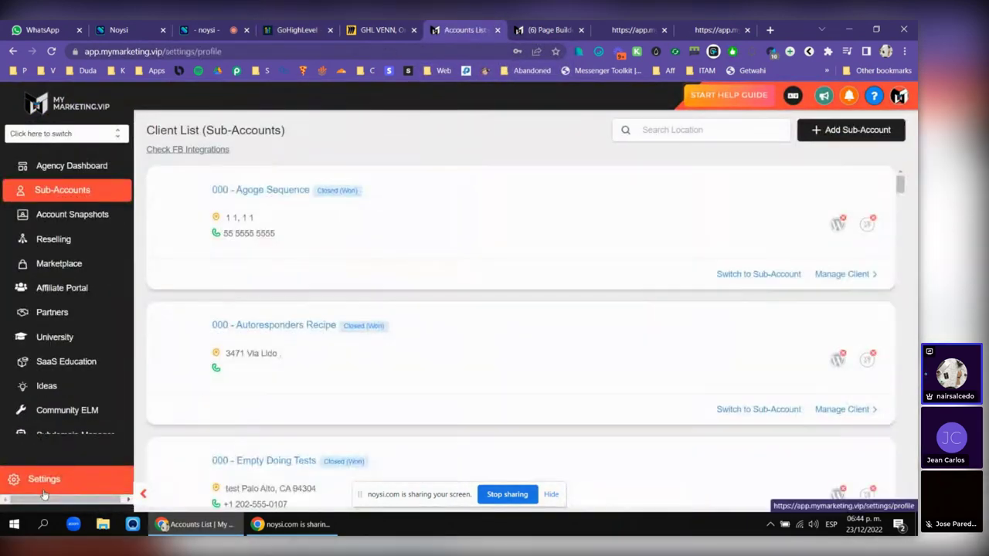
left_click(32, 165)
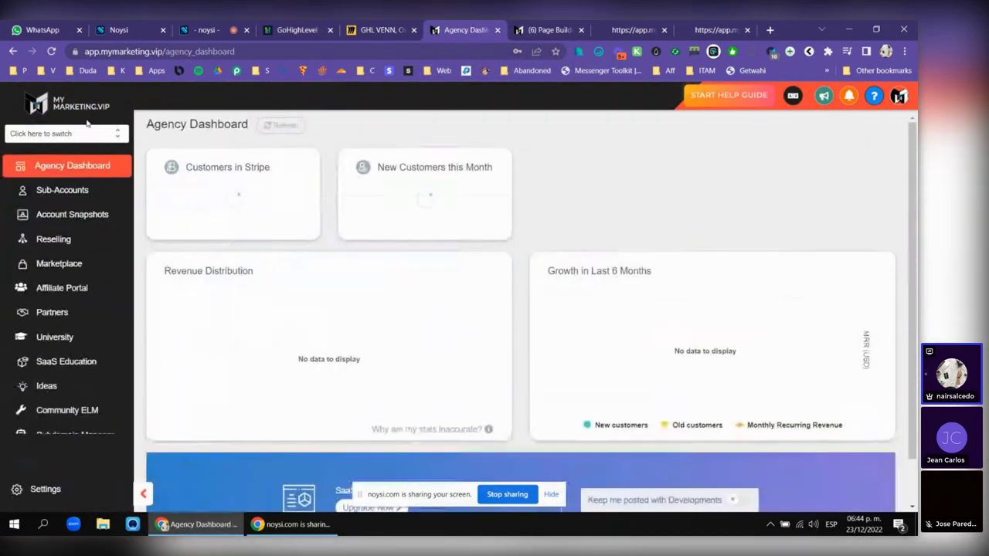
left_click_drag(156, 124, 231, 159)
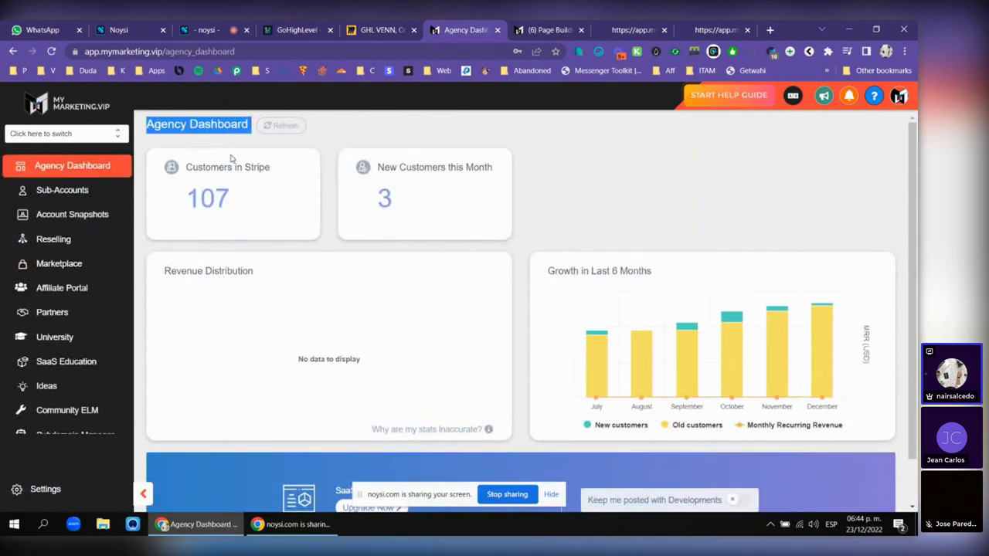
- Open Settings > Snapshot, check Imported Snapshots, then return to My Snapshots
left_click(42, 489)
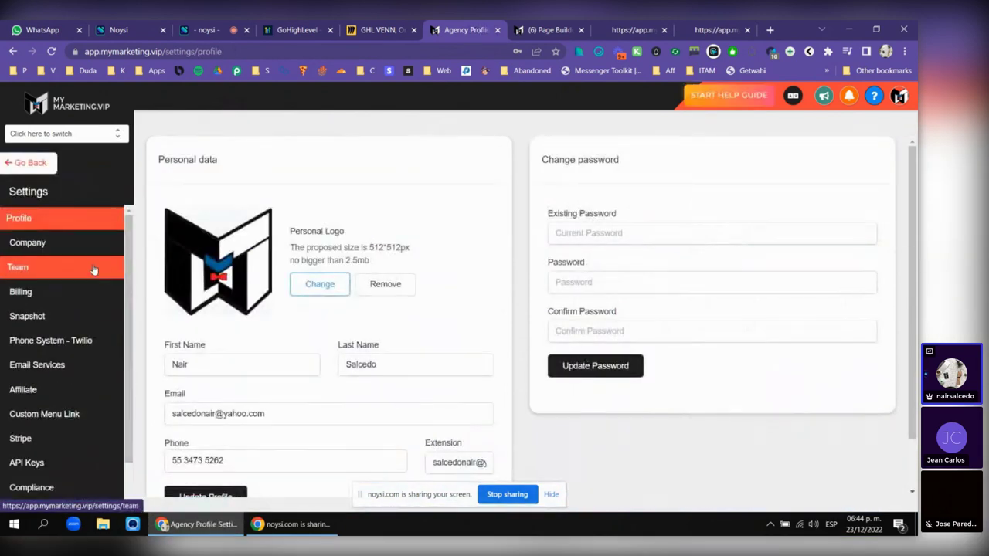
scroll(83, 308, "down", 1)
left_click(39, 276)
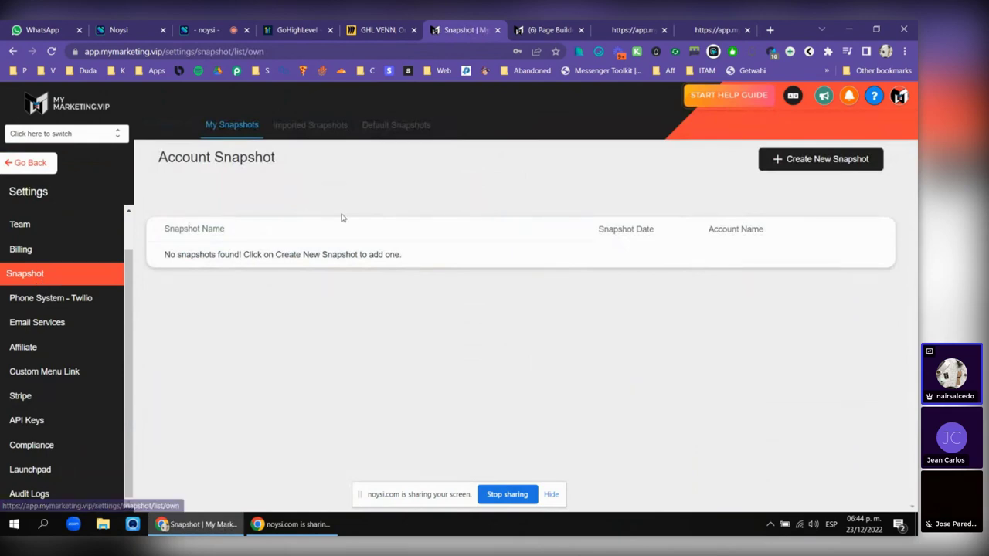
scroll(499, 192, "down", 3)
scroll(475, 184, "up", 3)
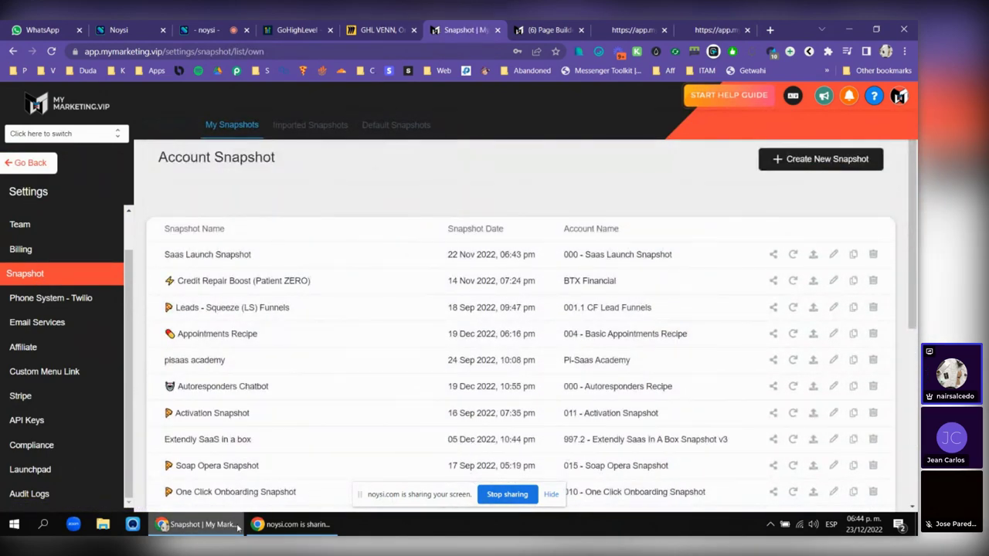
left_click(340, 125)
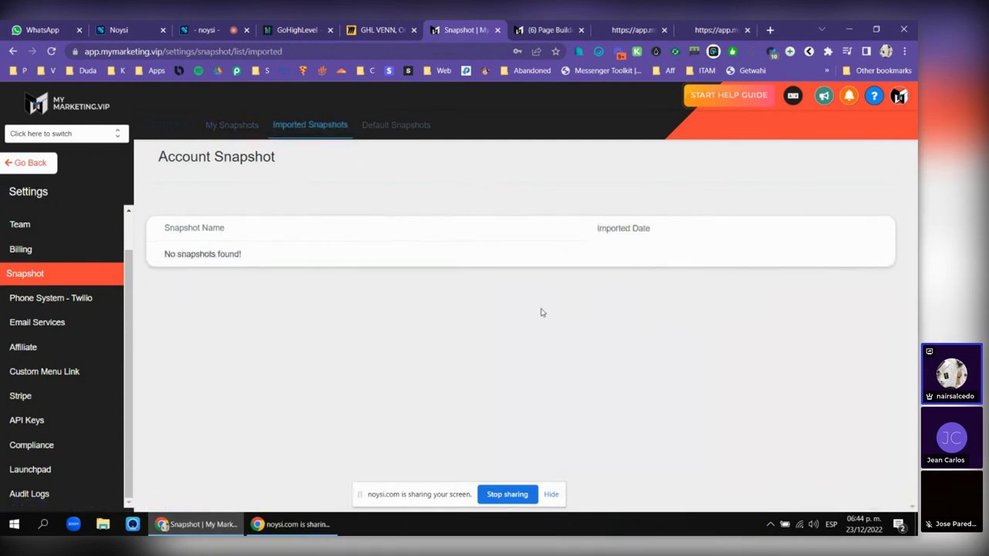
left_click(241, 124)
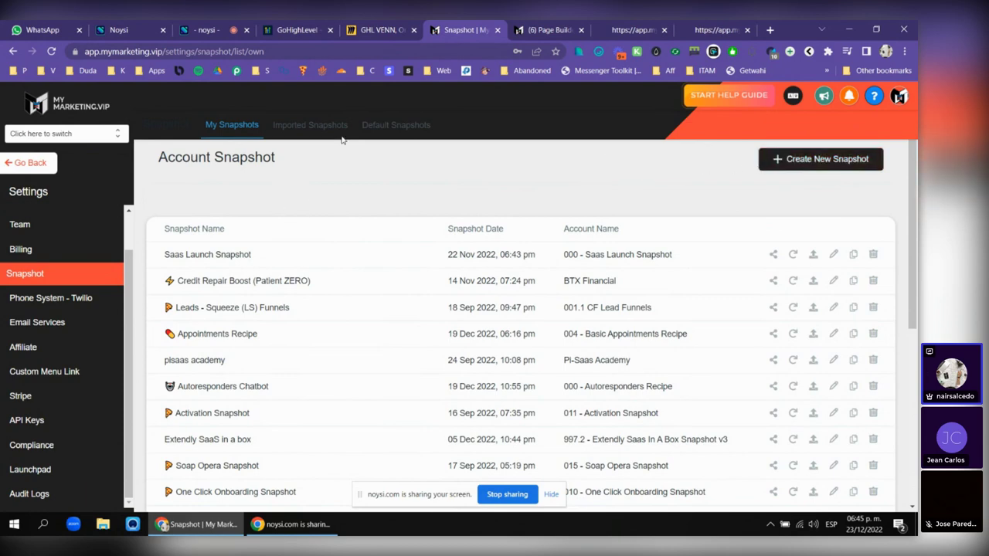
- Create a snapshot named 'Real State Jean' from account 000-Empty4 and save it
left_click(833, 165)
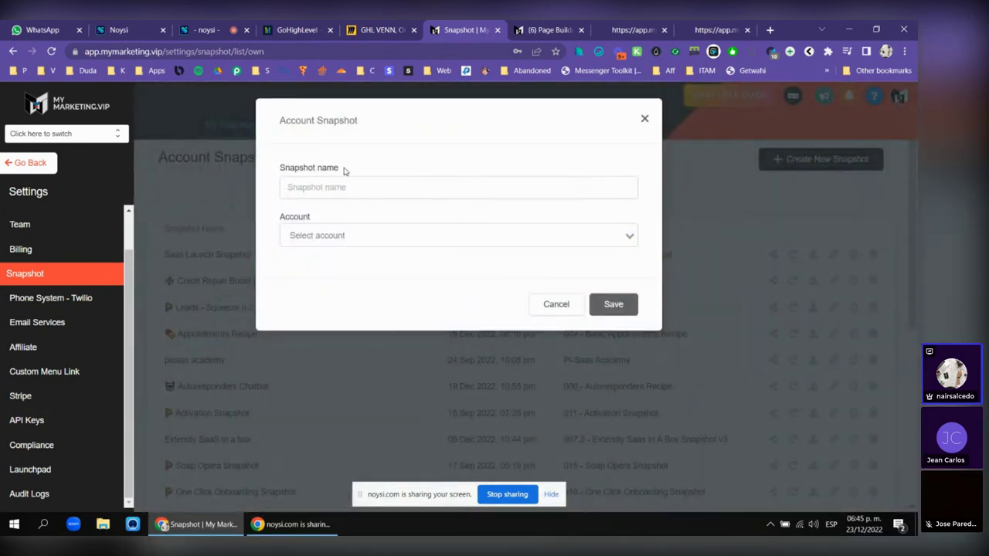
left_click(329, 192)
type("Real State Jean")
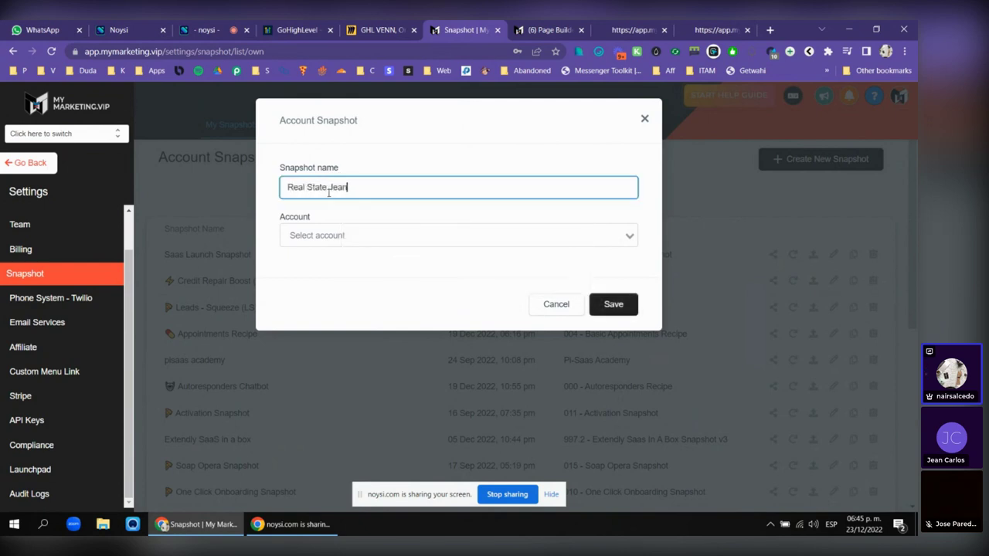
left_click(396, 235)
type("emp")
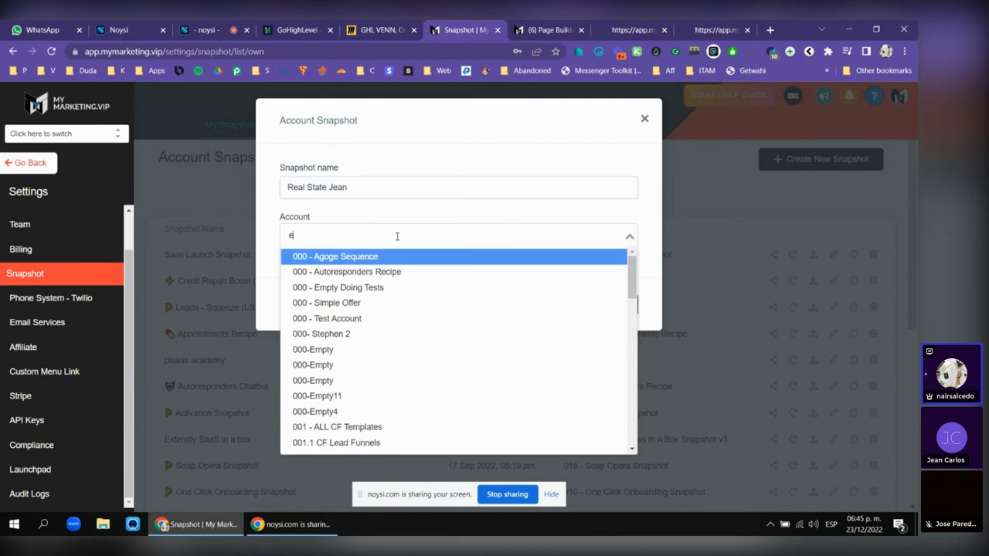
left_click(331, 333)
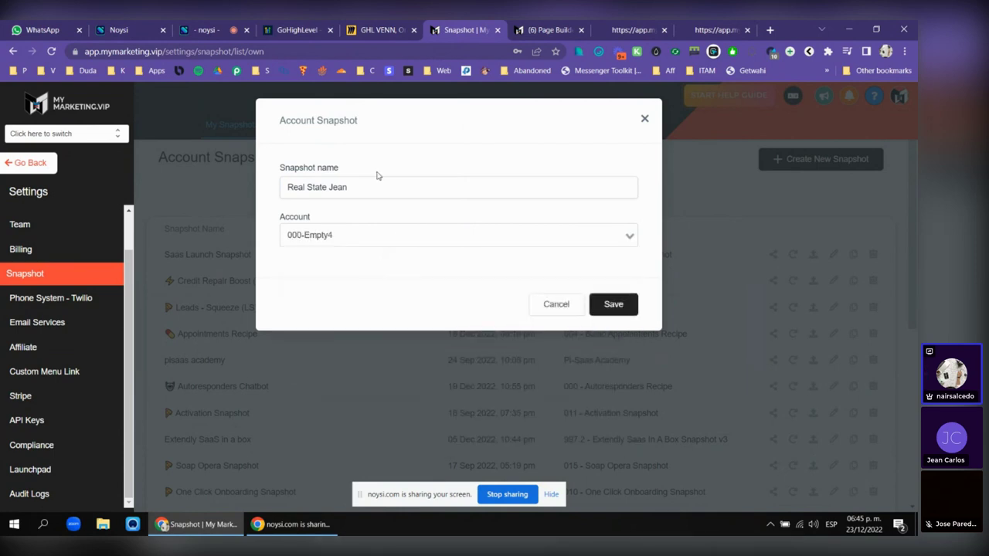
left_click(614, 305)
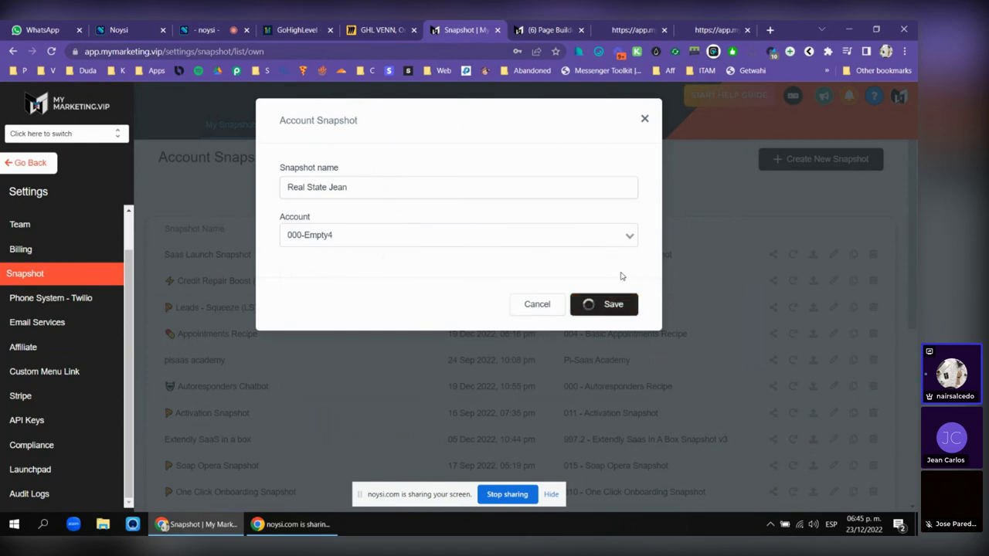
left_click(545, 29)
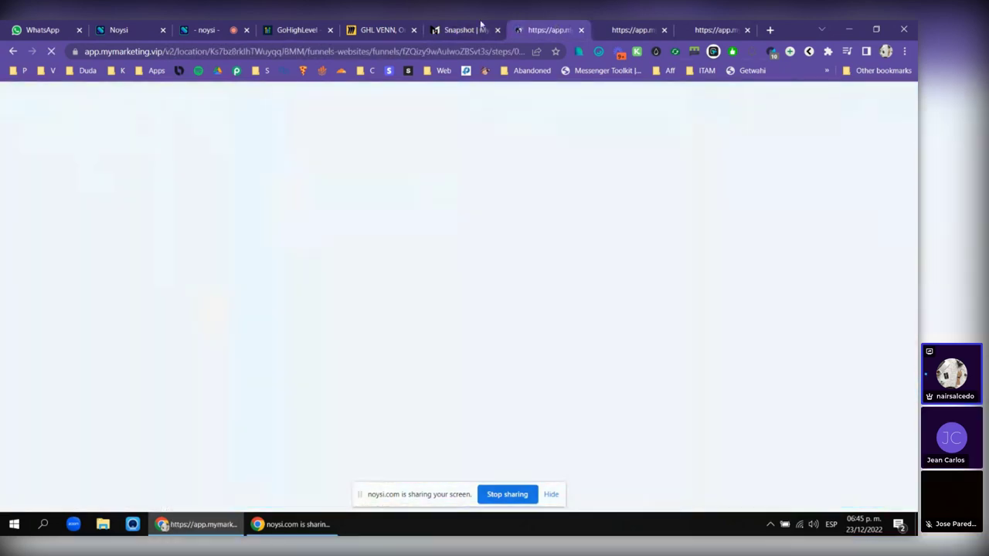
- Close the two leftover app tabs and view the imported Real Estate Generic funnel overview
left_click(481, 27)
left_click(573, 29)
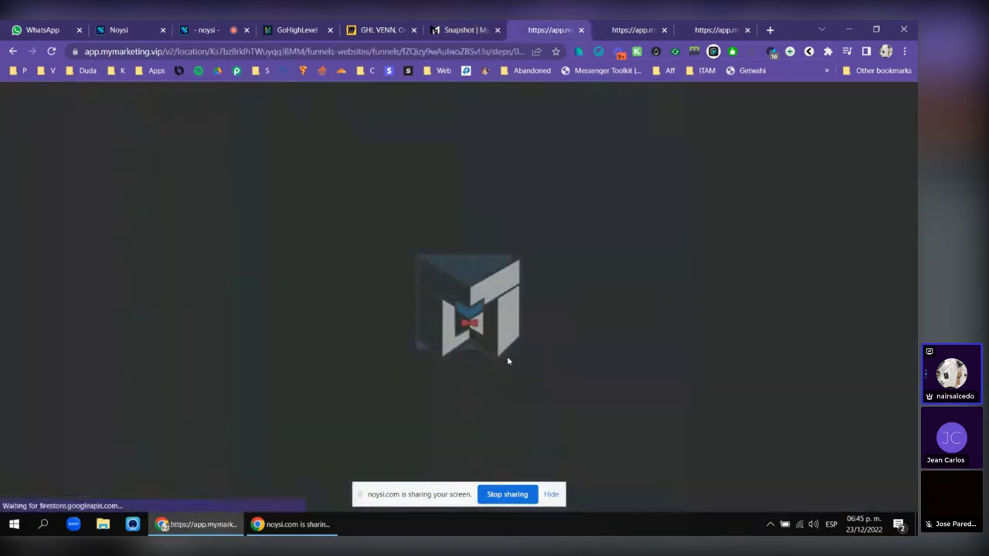
left_click(664, 30)
left_click(663, 30)
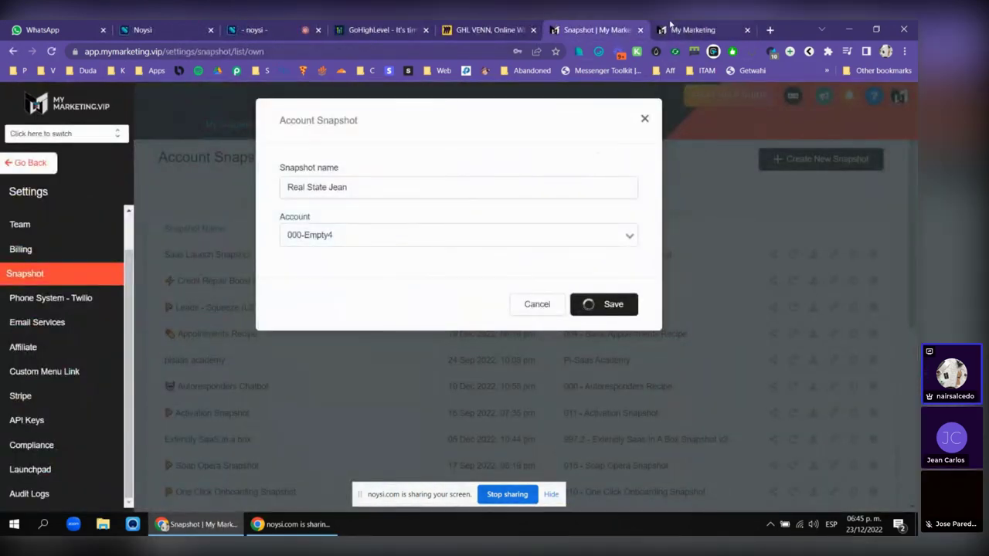
left_click(671, 28)
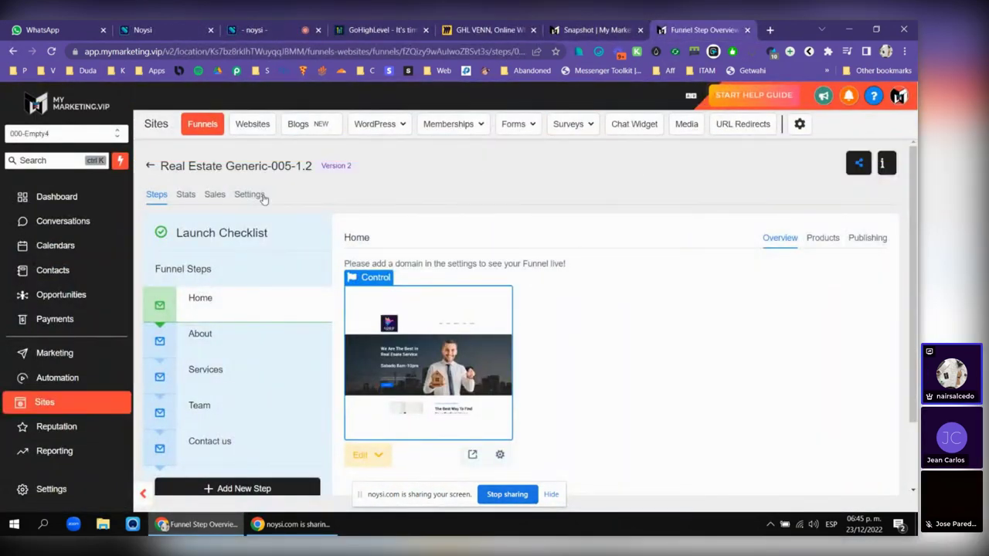
left_click(589, 29)
left_click(704, 27)
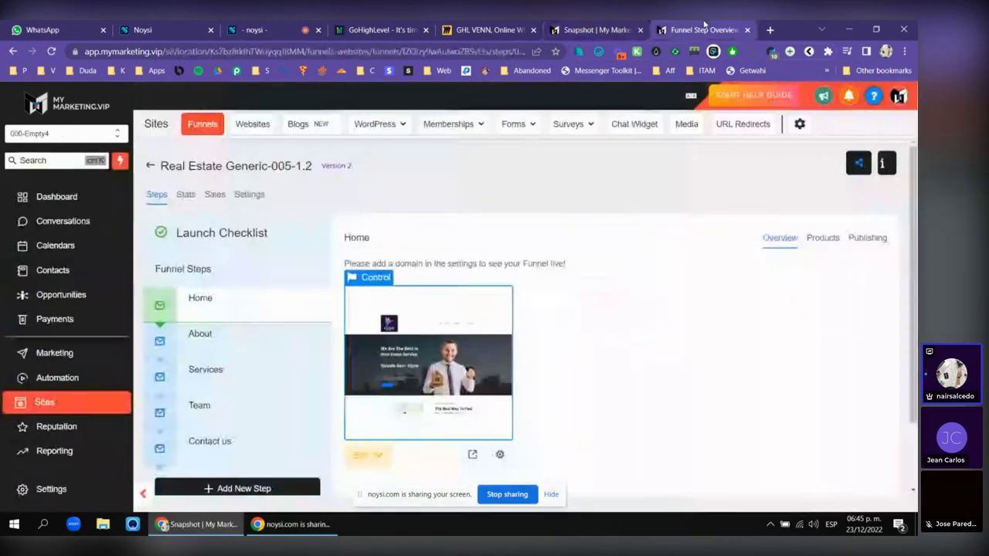
- Open 000-Empty4's Business Profile then Custom Values, and open the sub-account switcher
left_click(48, 489)
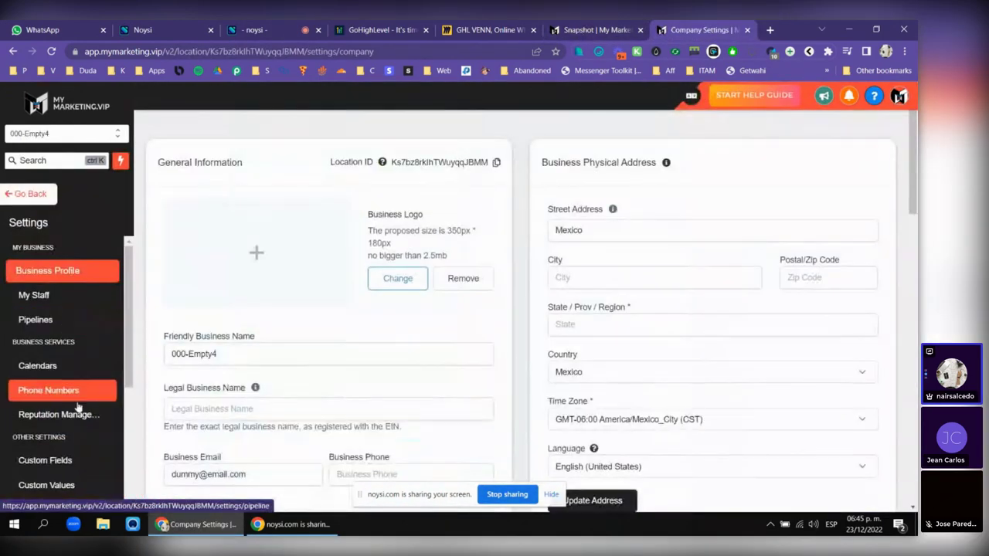
scroll(62, 456, "down", 1)
left_click(54, 425)
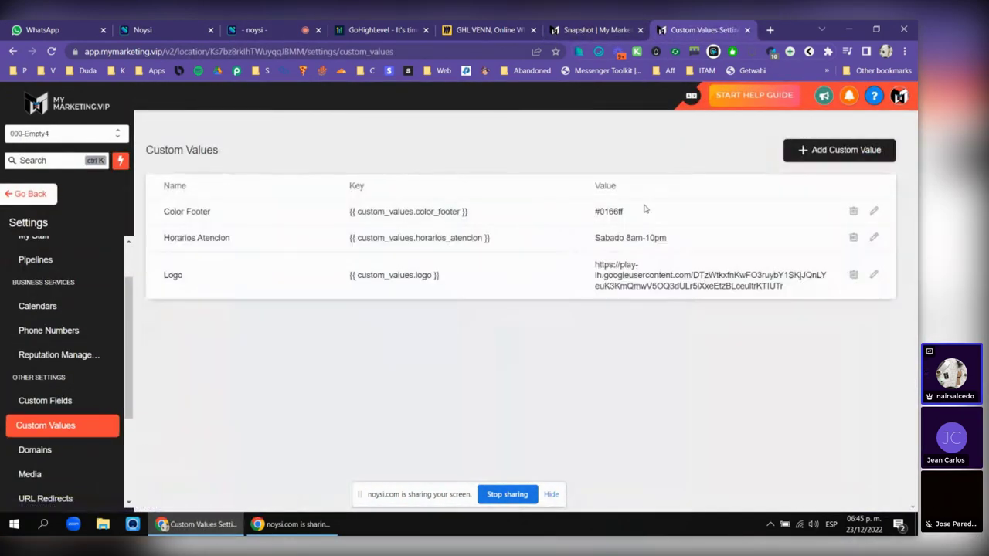
left_click(609, 34)
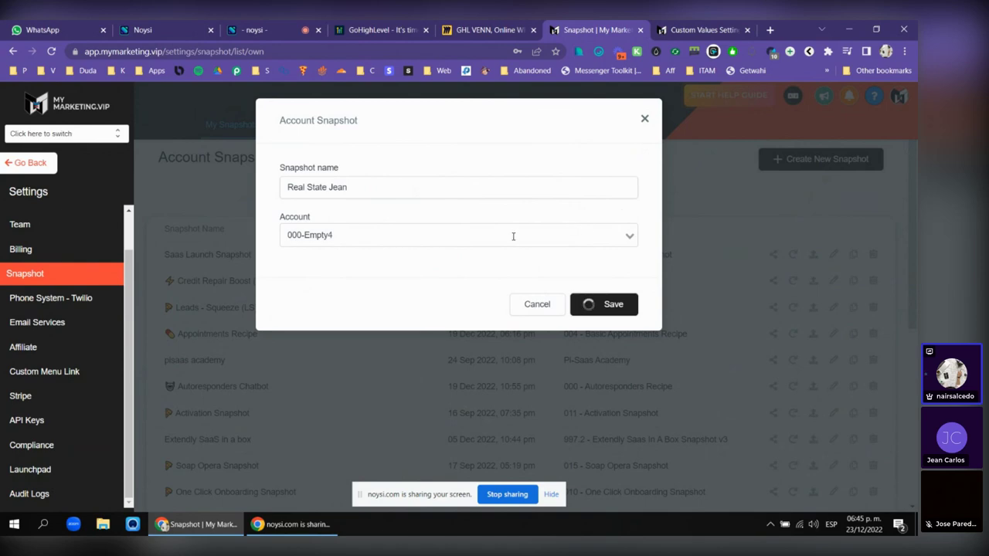
left_click(692, 29)
left_click(50, 134)
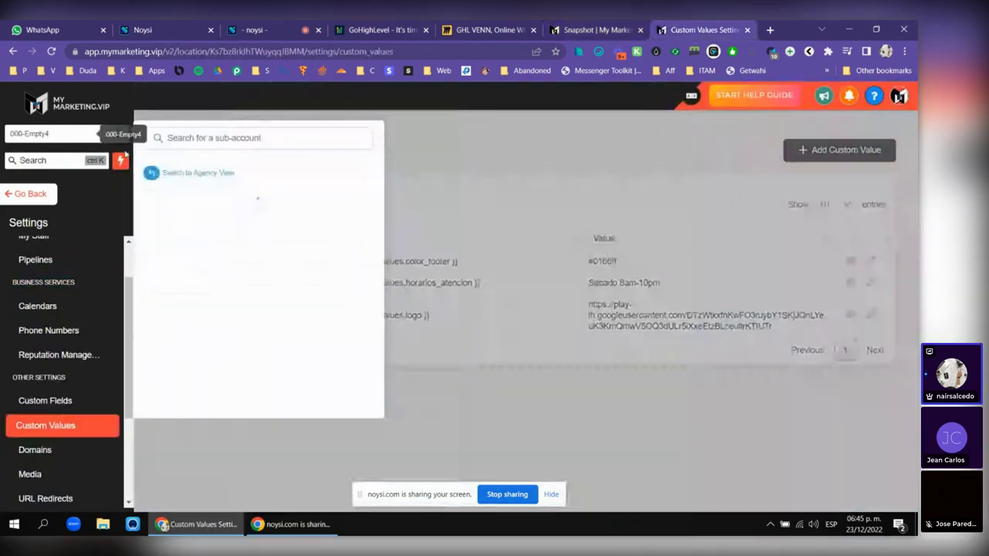
- From the agency view, start adding a sub-account and list your own snapshots
left_click(185, 173)
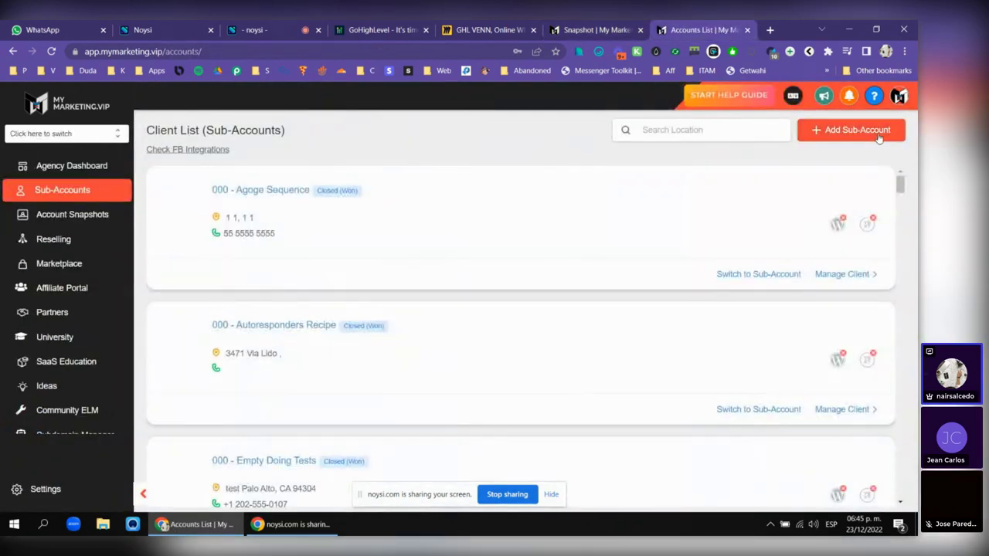
left_click(872, 131)
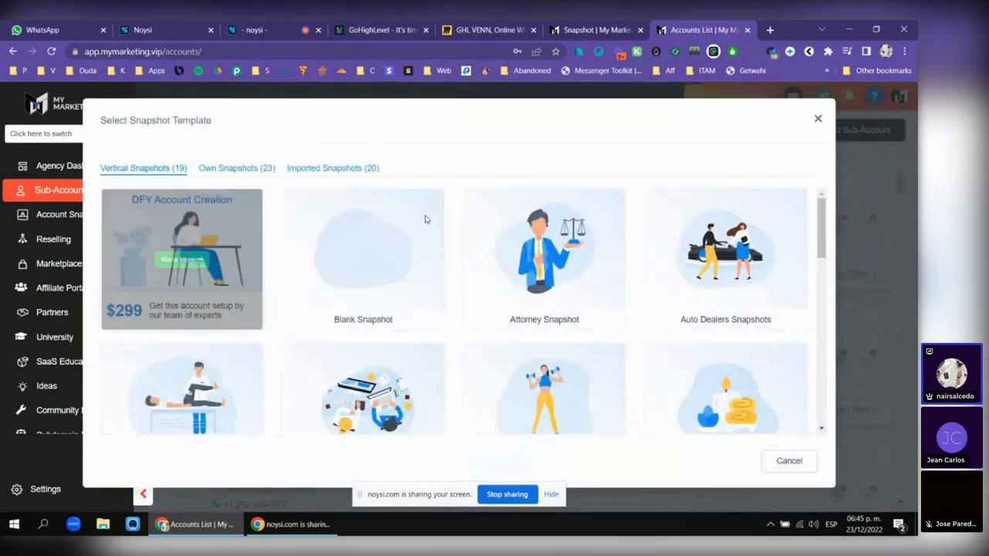
mouse_move(381, 264)
scroll(659, 281, "down", 6)
scroll(625, 285, "up", 6)
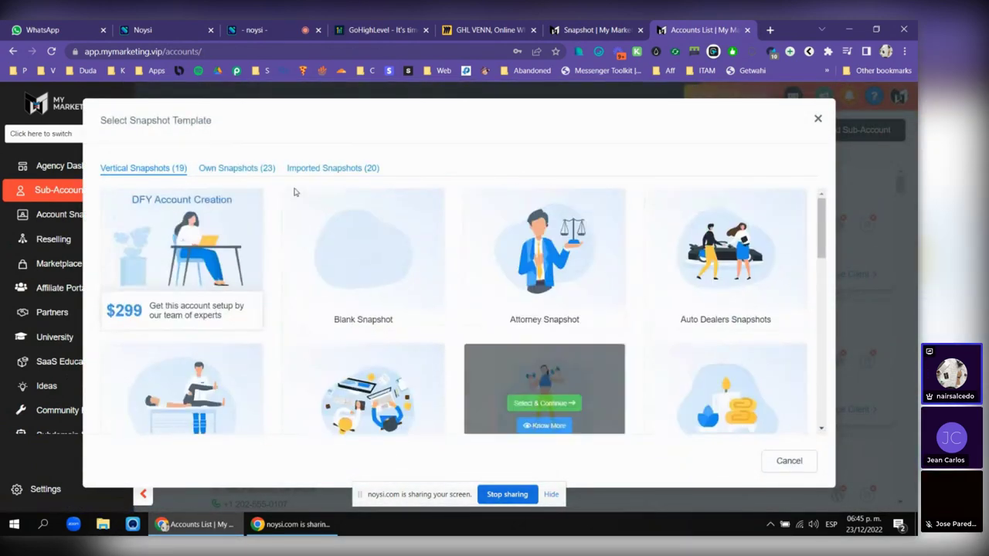
left_click(218, 170)
mouse_move(318, 211)
scroll(592, 249, "down", 4)
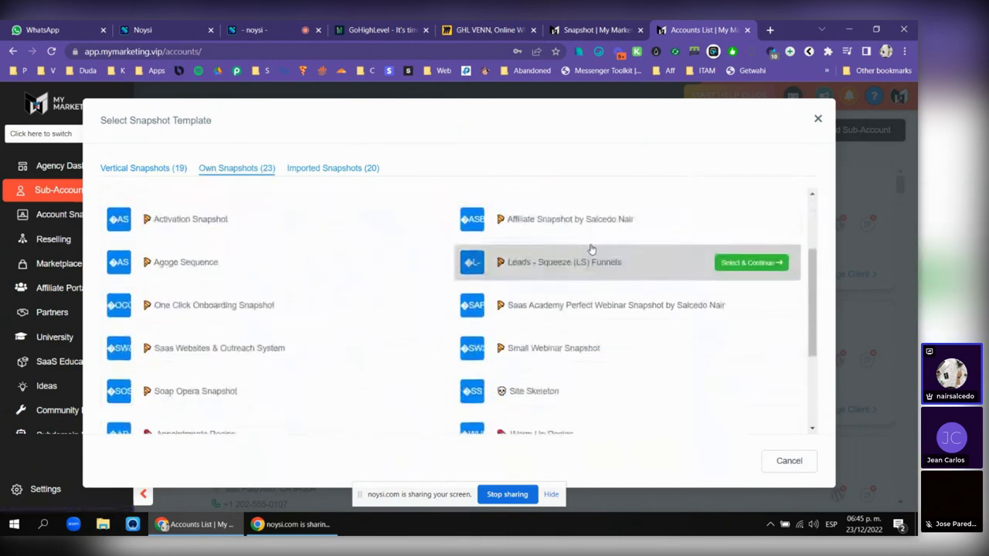
mouse_move(539, 370)
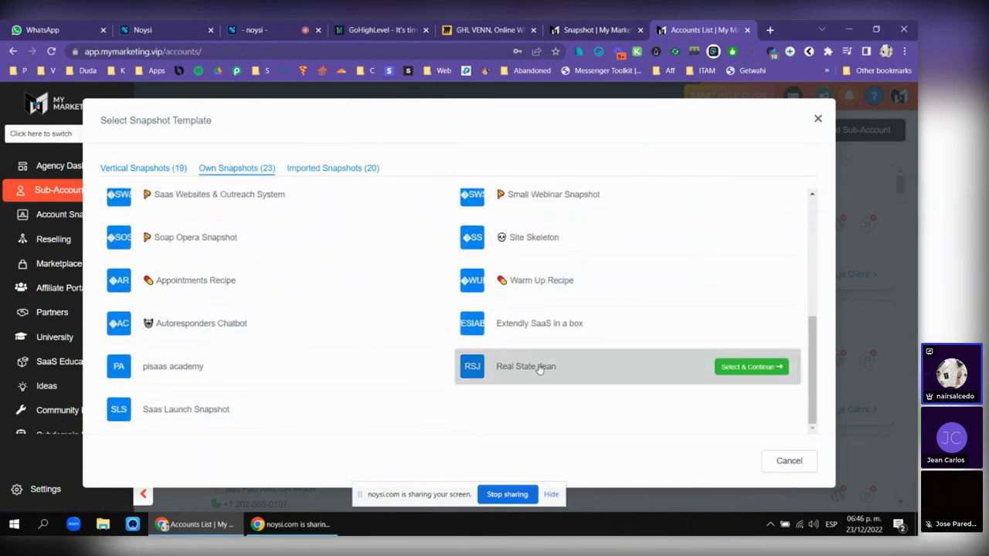
- Pick the own real-estate snapshot, then back out of manual entry to the Sub-Accounts client list
left_click(749, 367)
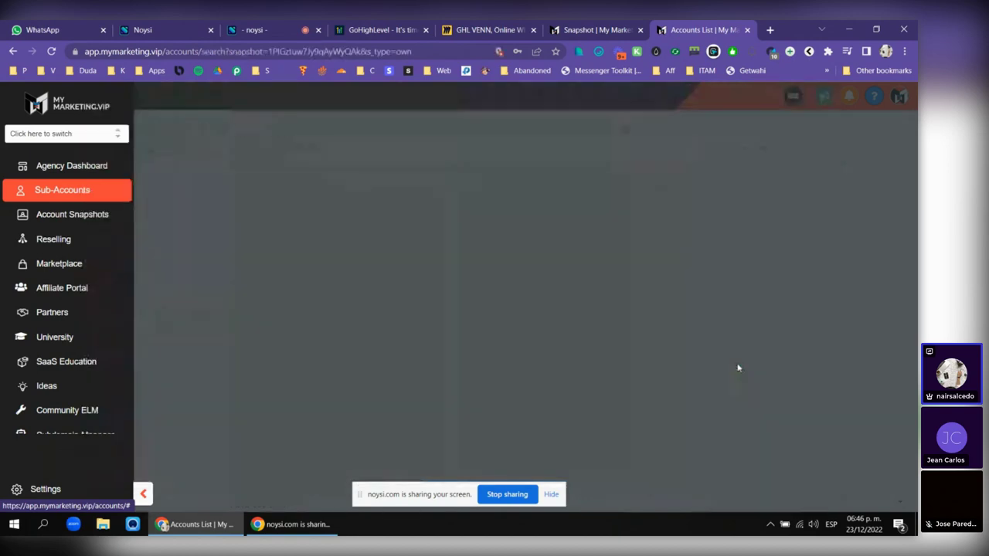
left_click(718, 148)
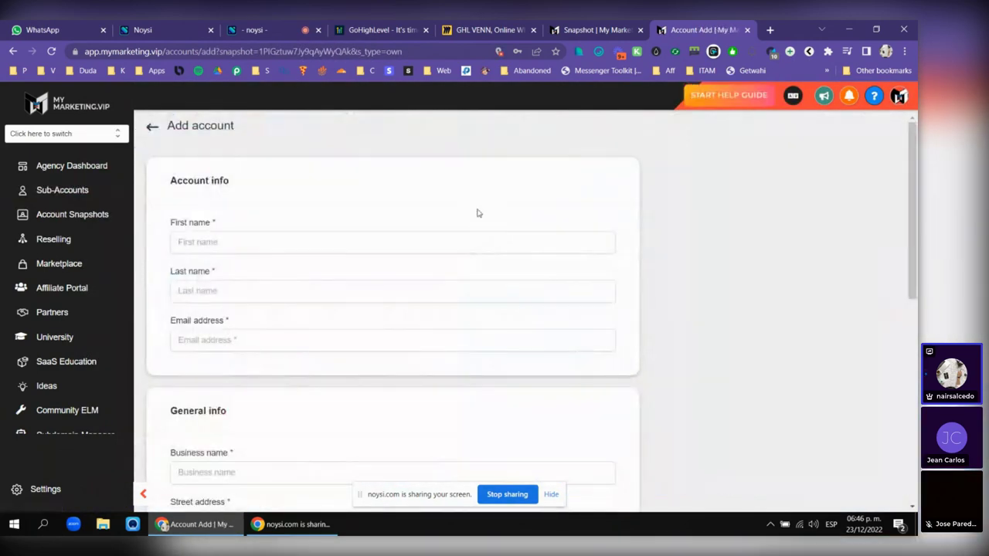
left_click(152, 128)
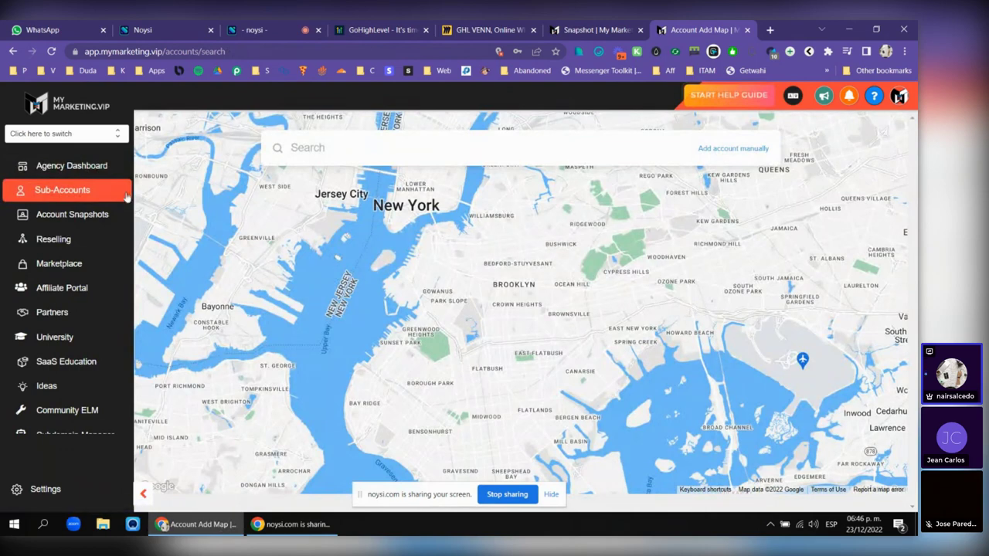
left_click(97, 165)
left_click(82, 190)
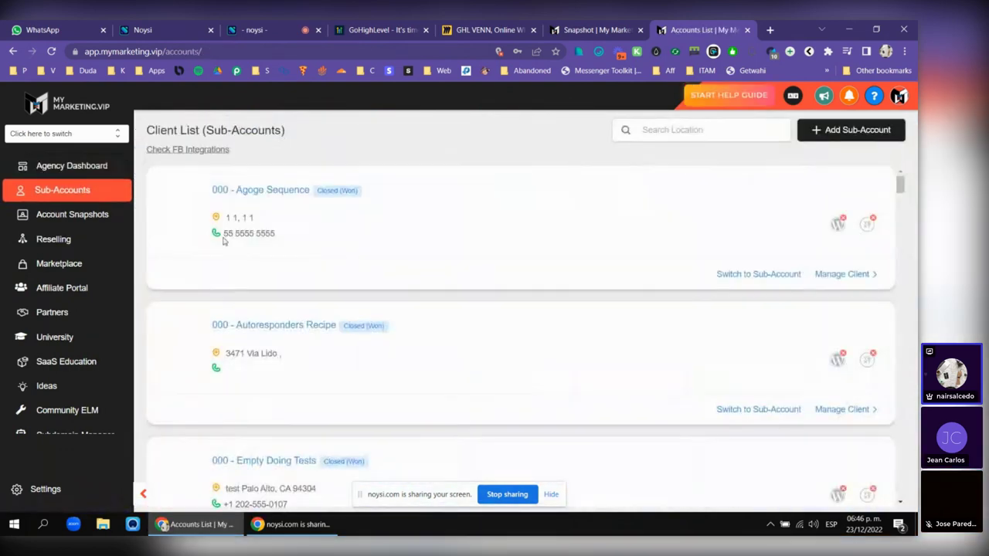
- On 000-Empty, start Load Snapshot with the own real-estate snapshot and proceed
scroll(357, 343, "down", 7)
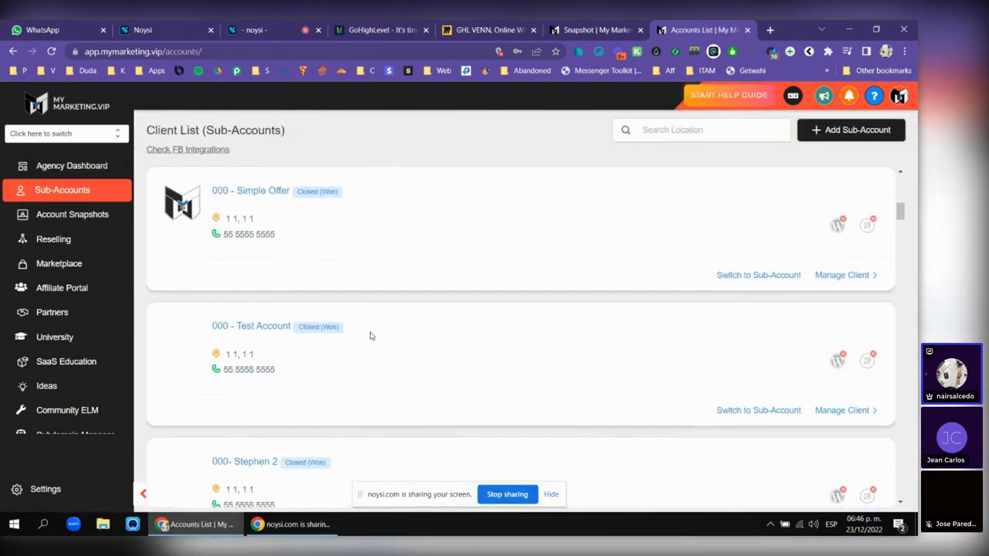
scroll(371, 336, "down", 2)
scroll(546, 334, "down", 4)
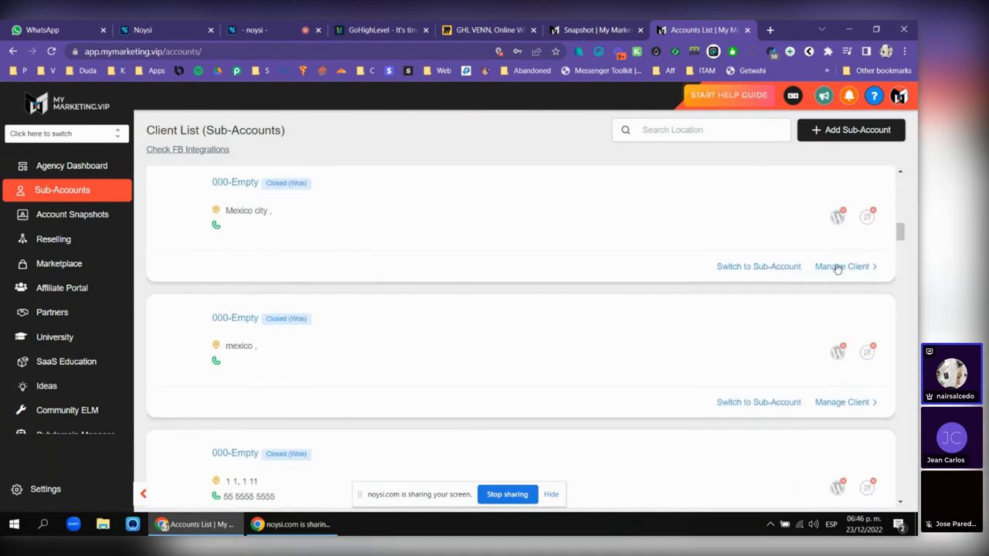
left_click(838, 266)
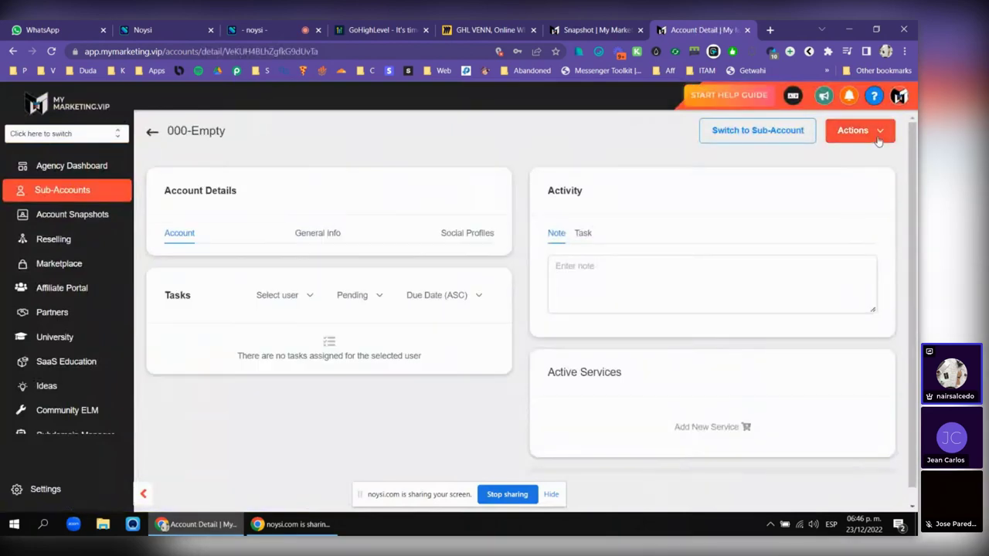
left_click(877, 136)
left_click(841, 157)
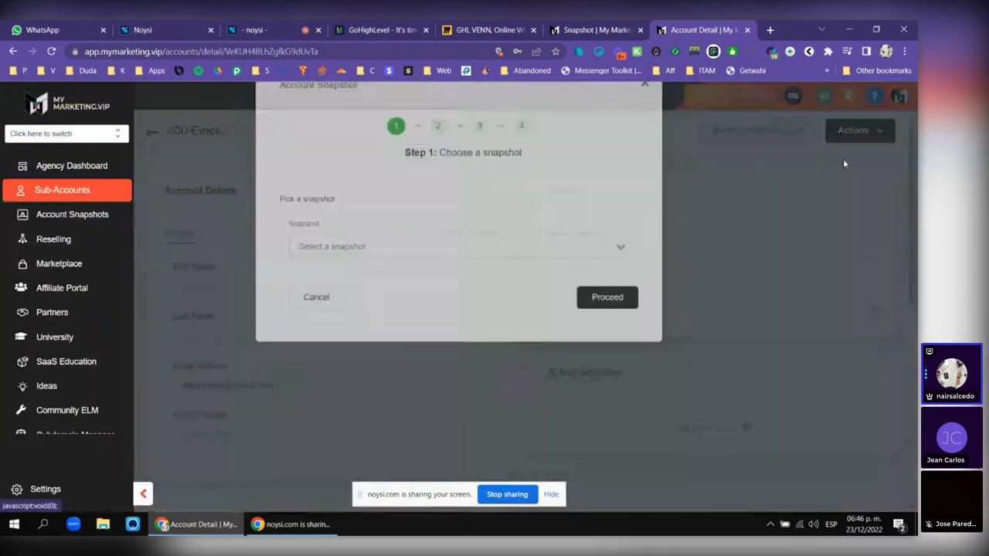
left_click(441, 279)
type("rea")
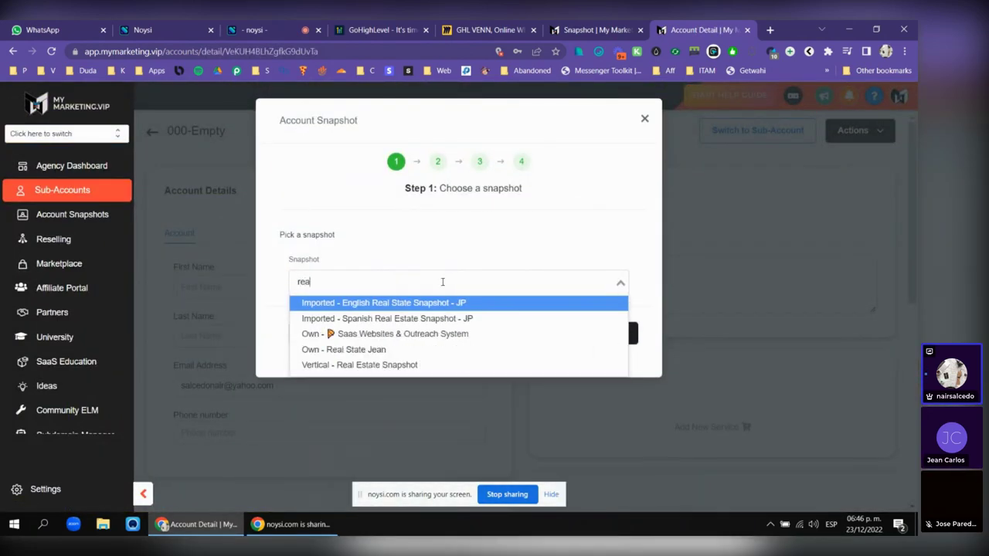
left_click(444, 348)
left_click(607, 333)
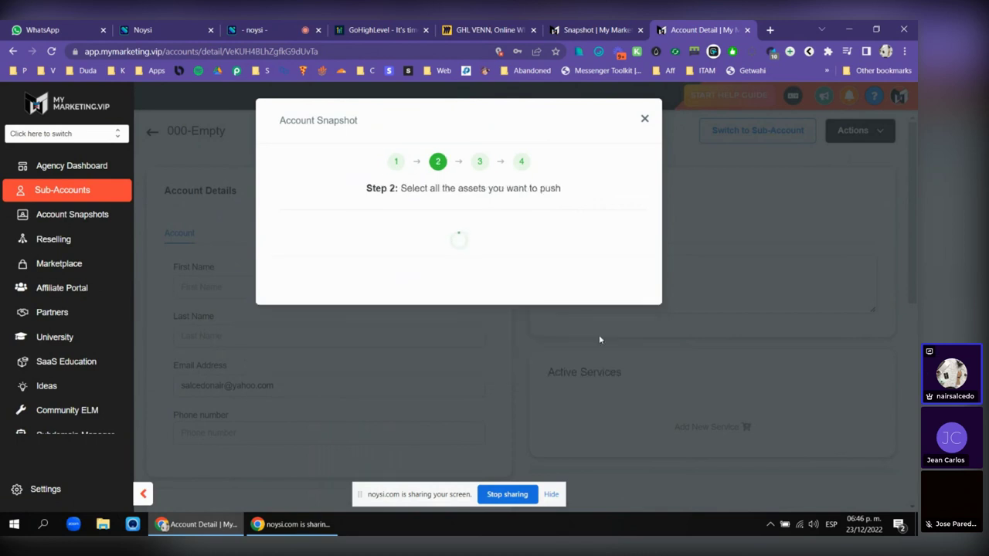
- Expand Custom Fields and Custom Values, noting Color Footer, Horarios Atencion and Logo
scroll(515, 250, "down", 2)
left_click(411, 166)
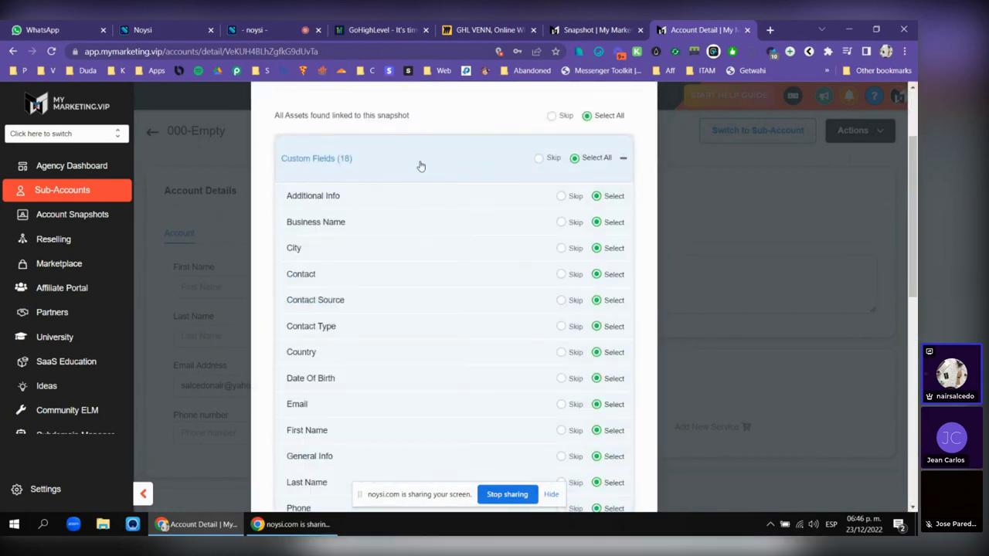
left_click(420, 166)
left_click(419, 165)
scroll(433, 228, "down", 4)
scroll(431, 232, "down", 3)
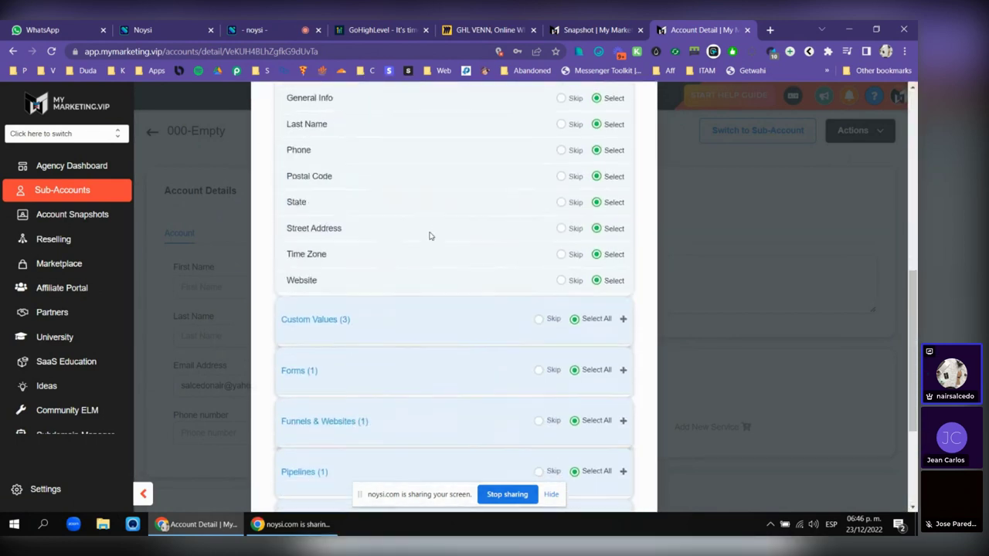
left_click(371, 211)
scroll(340, 208, "down", 1)
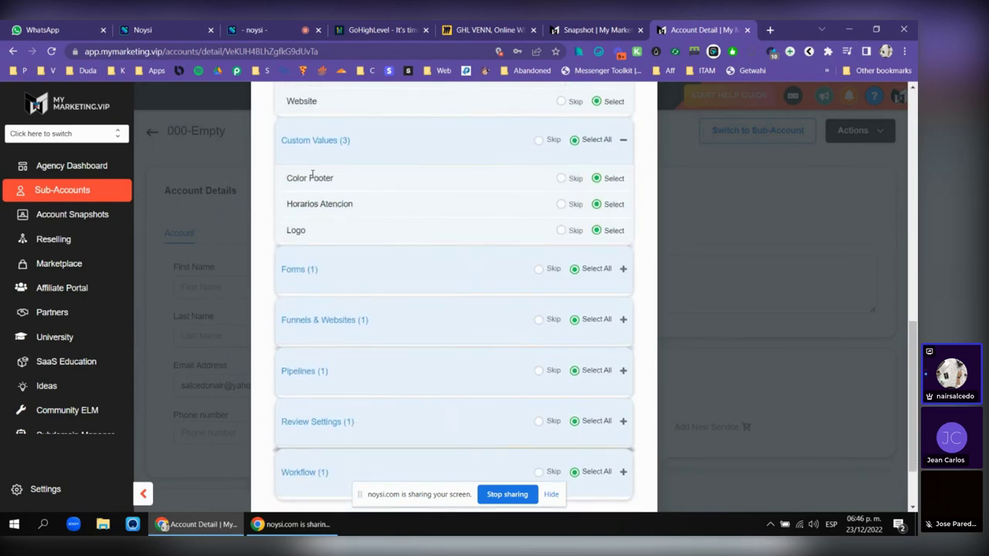
triple_click(312, 176)
left_click(594, 30)
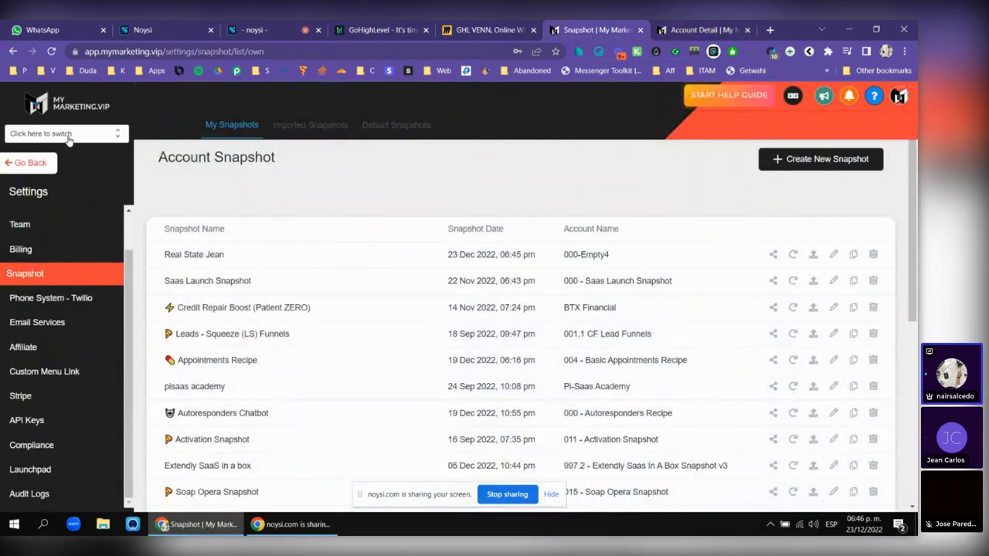
left_click(696, 30)
triple_click(317, 204)
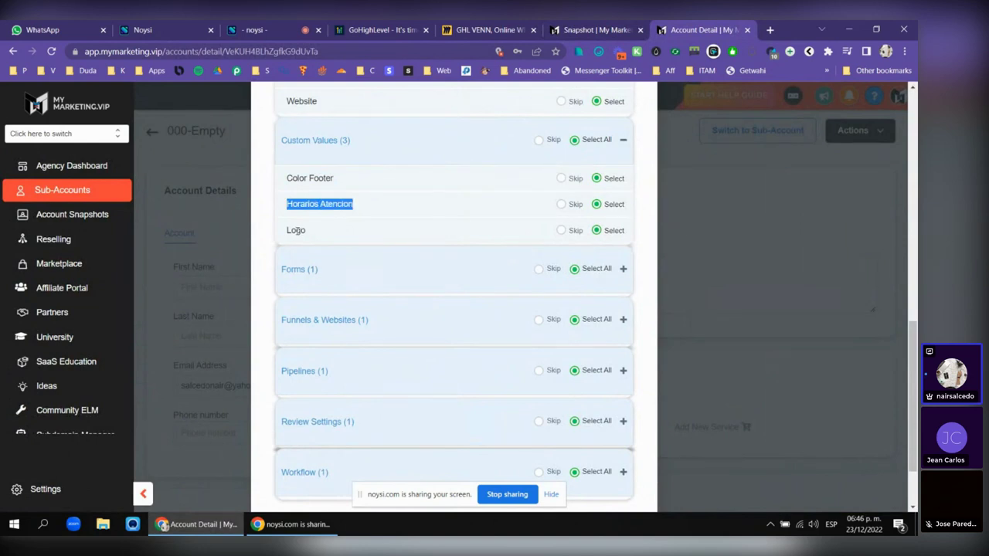
double_click(296, 230)
- Expand Forms, Funnels, Pipelines, Review Settings and Workflow, noting 001 - 1. INFORMES, Real Estate Generic-005-1.2, 001 - Oferta Real State
left_click(320, 266)
scroll(327, 272, "down", 1)
triple_click(329, 246)
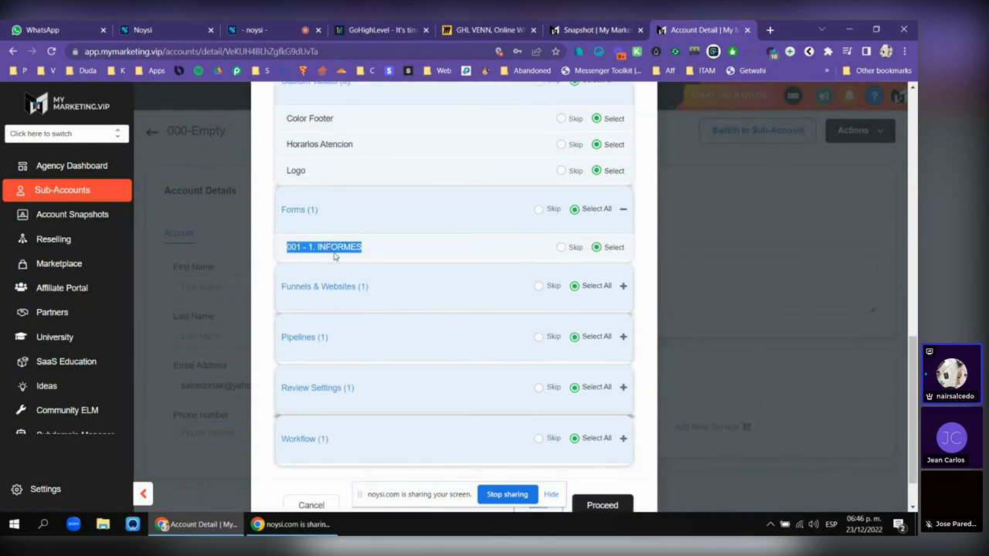
left_click(410, 272)
scroll(409, 272, "down", 1)
triple_click(343, 244)
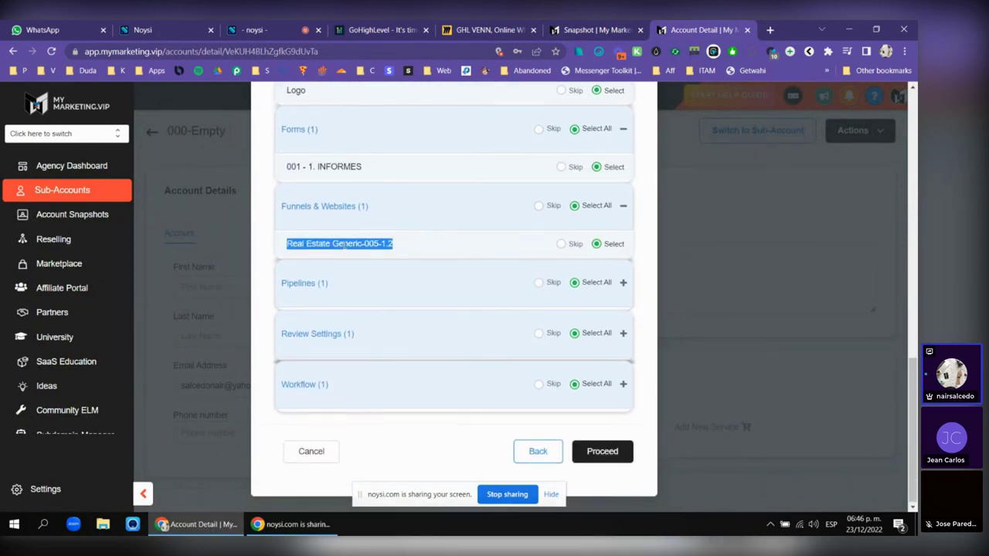
left_click(337, 285)
scroll(365, 292, "down", 1)
triple_click(343, 294)
left_click(345, 336)
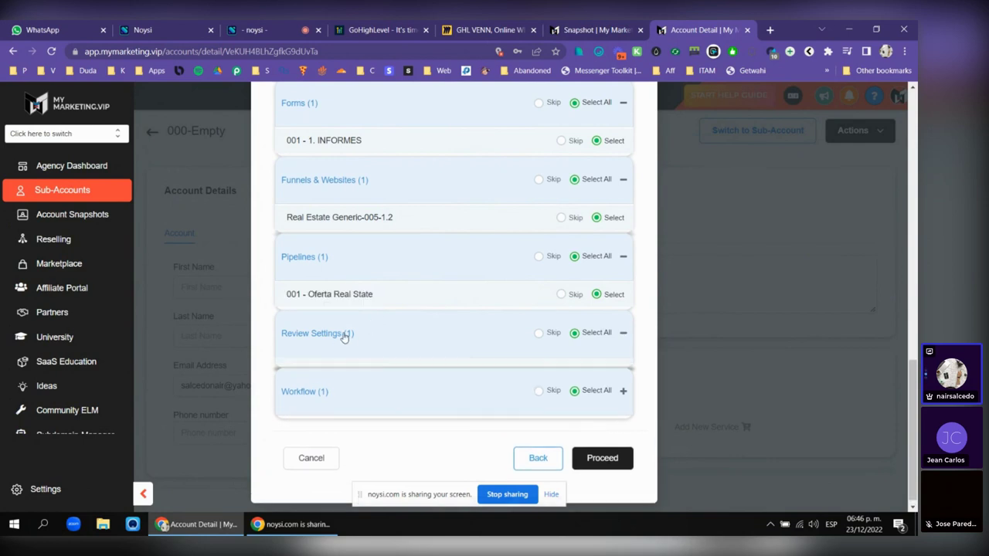
scroll(346, 332, "down", 1)
left_click(349, 397)
scroll(348, 397, "down", 1)
double_click(364, 395)
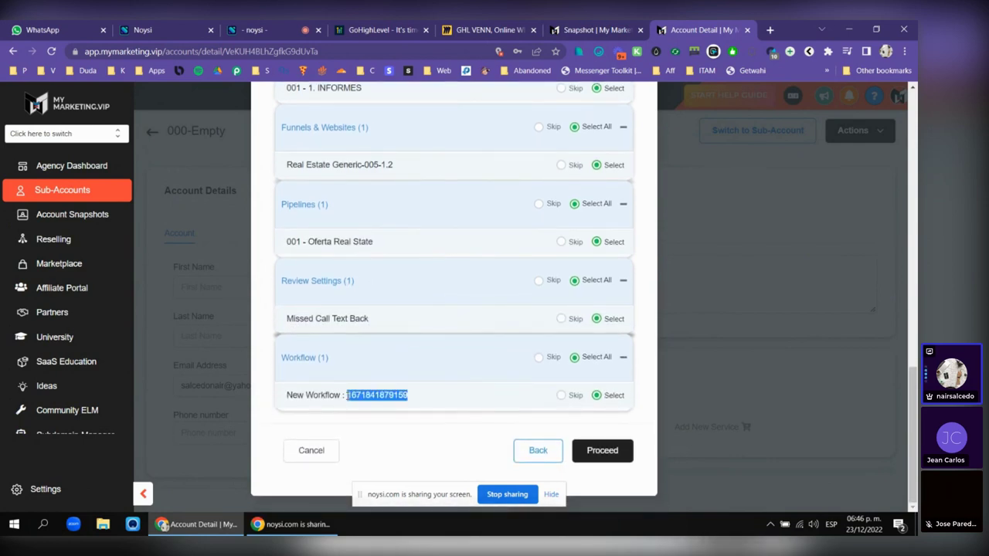
triple_click(366, 393)
- Proceed to conflicts, choose Overwrite All, close the wizard and view the snapshot list
left_click(589, 447)
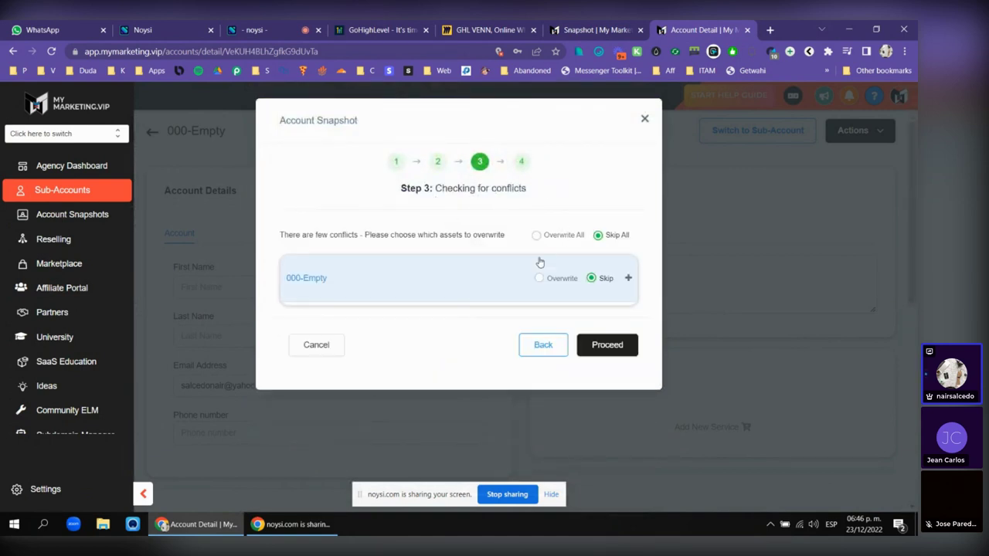
left_click(534, 238)
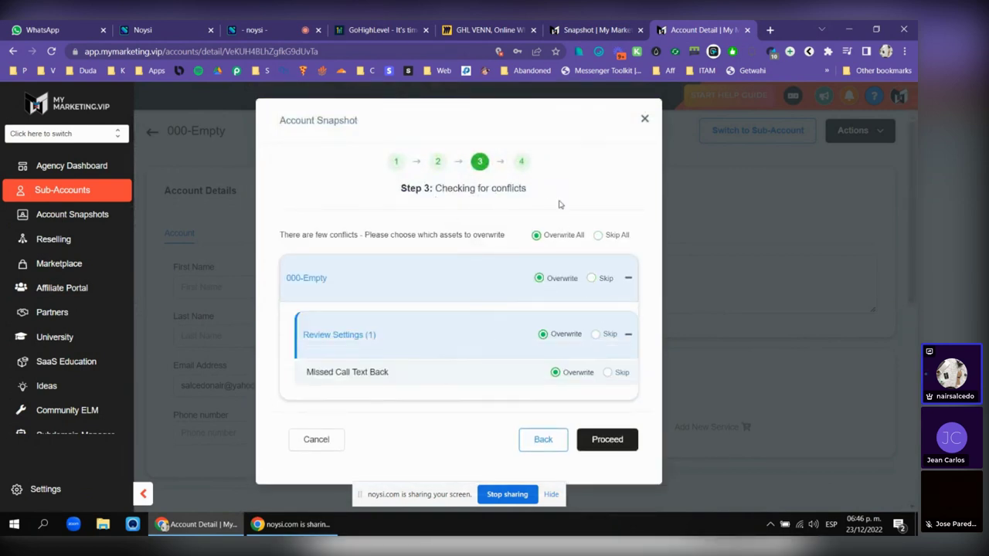
left_click(645, 120)
left_click(599, 29)
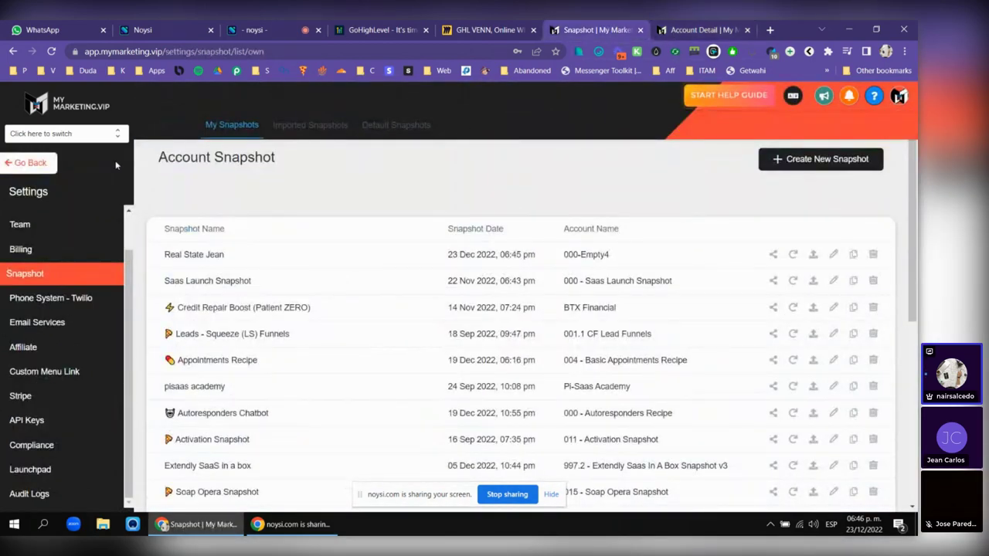
- Switch into the 000-Empty4 sub-account
left_click(66, 133)
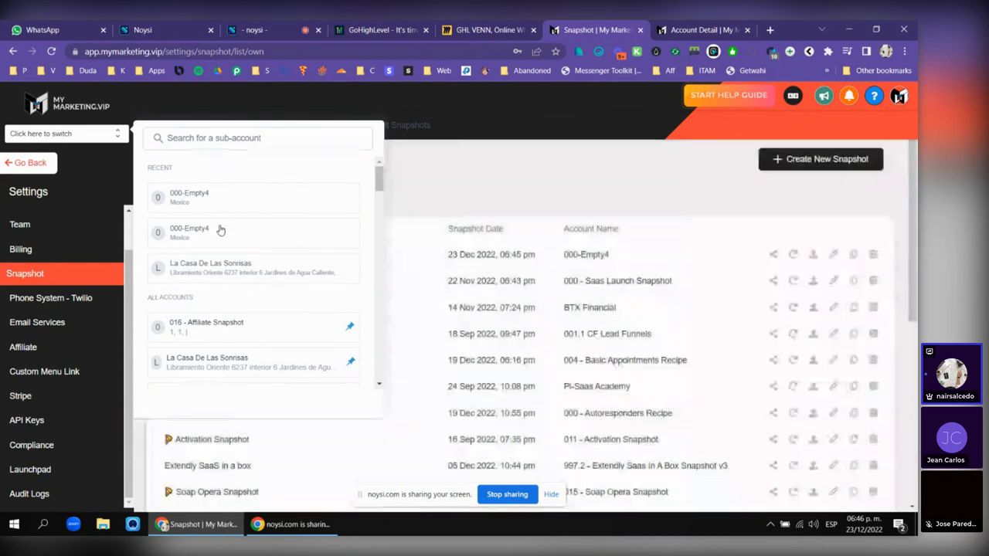
left_click(222, 226)
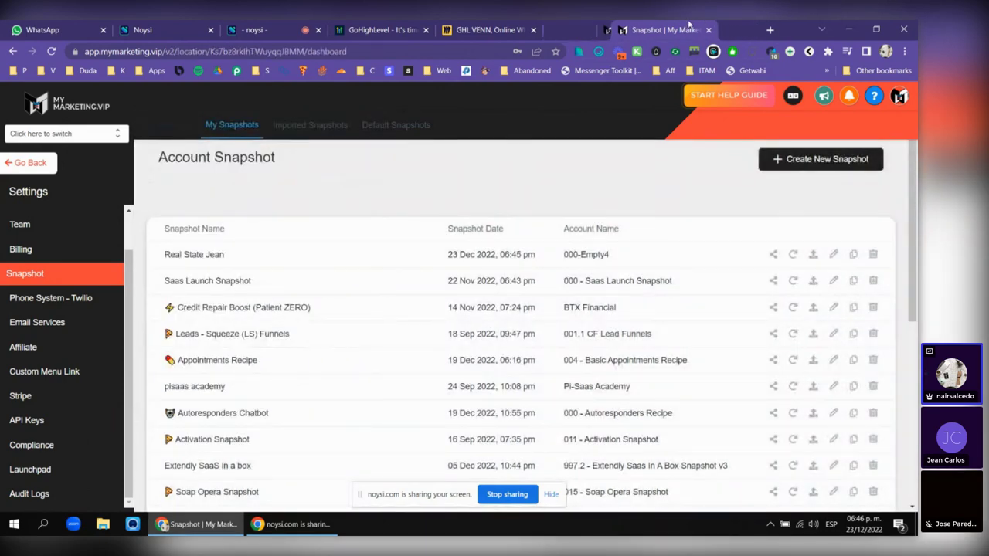
scroll(309, 309, "down", 1)
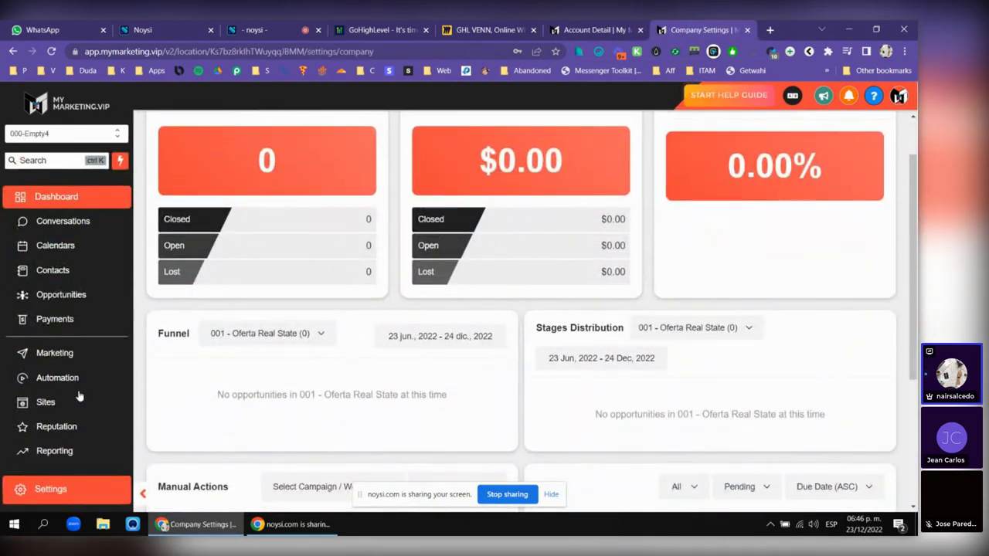
- Open 000-Empty4's Custom Values and inspect the Color Footer value #0166ff
left_click(52, 489)
left_click(46, 484)
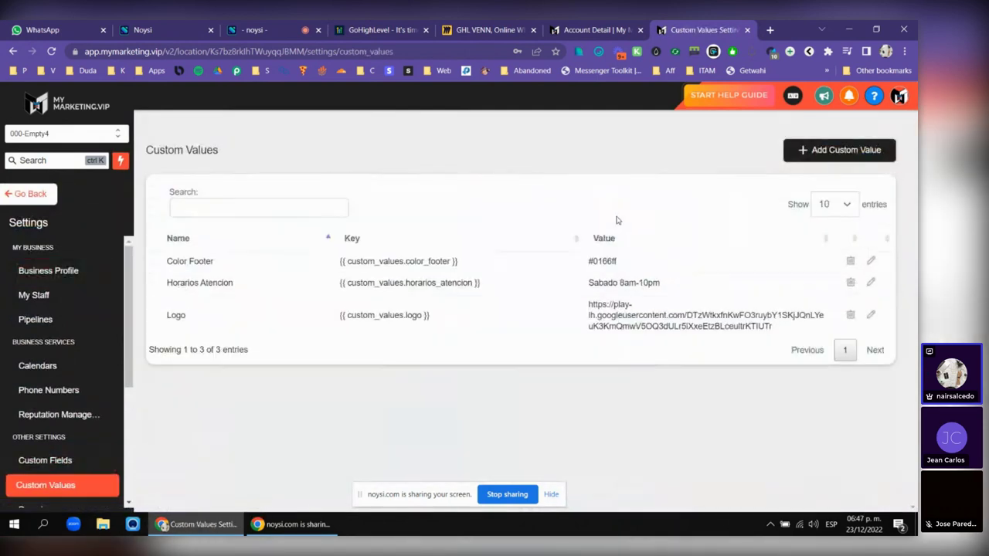
left_click_drag(617, 262, 581, 261)
left_click(618, 264)
double_click(605, 262)
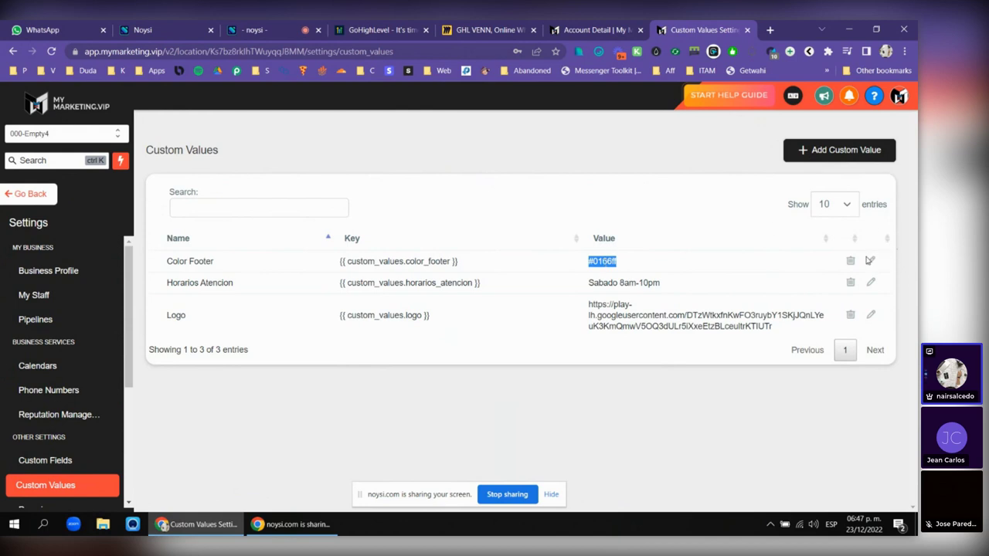
- Check the Sabado 8am-10pm hours and Logo URL values, then return to the funnels list
triple_click(628, 283)
left_click(706, 326)
triple_click(739, 317)
left_click(660, 299)
left_click(39, 194)
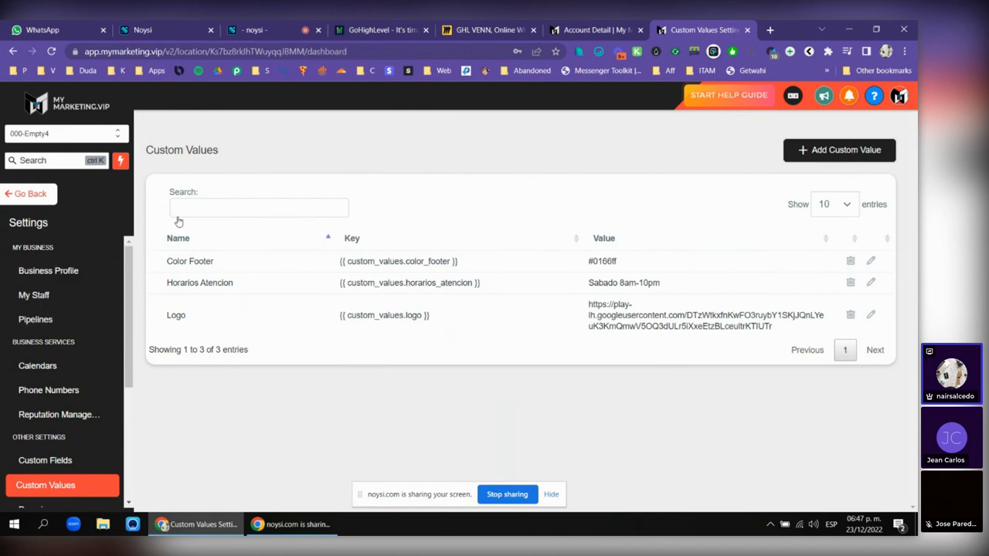
left_click(48, 403)
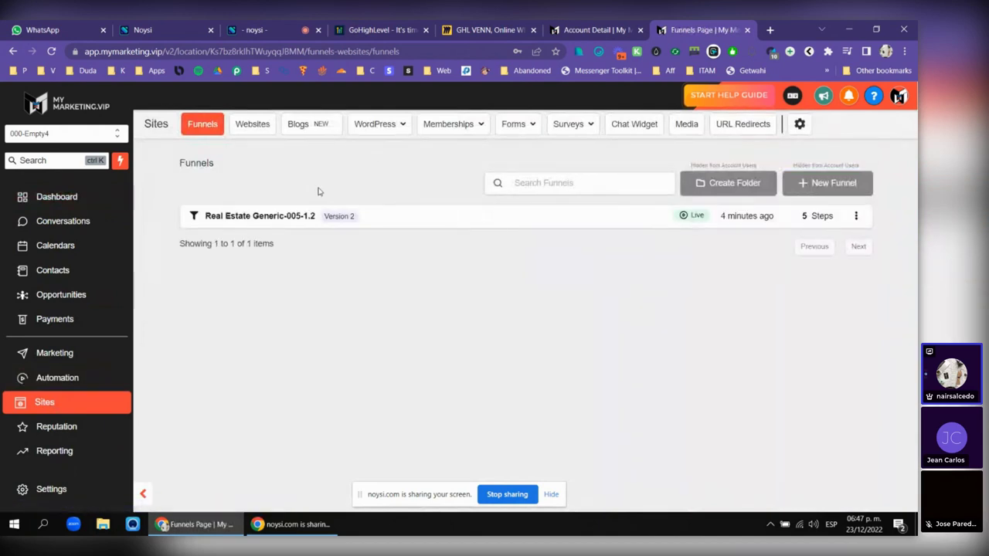
- Open the Real Estate Generic-005-1.2 funnel's domain settings and close Add New Domain unchanged
left_click(263, 217)
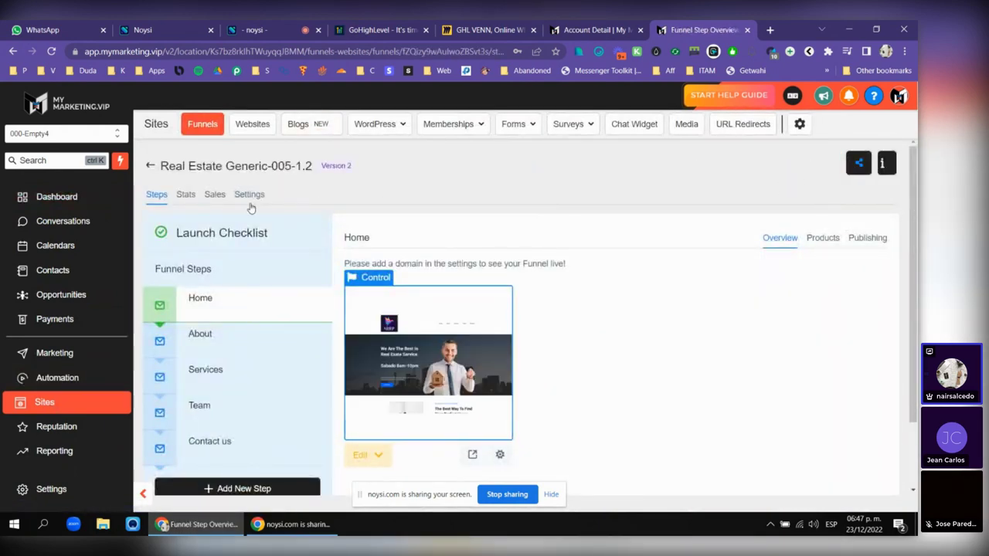
left_click(249, 203)
left_click(653, 283)
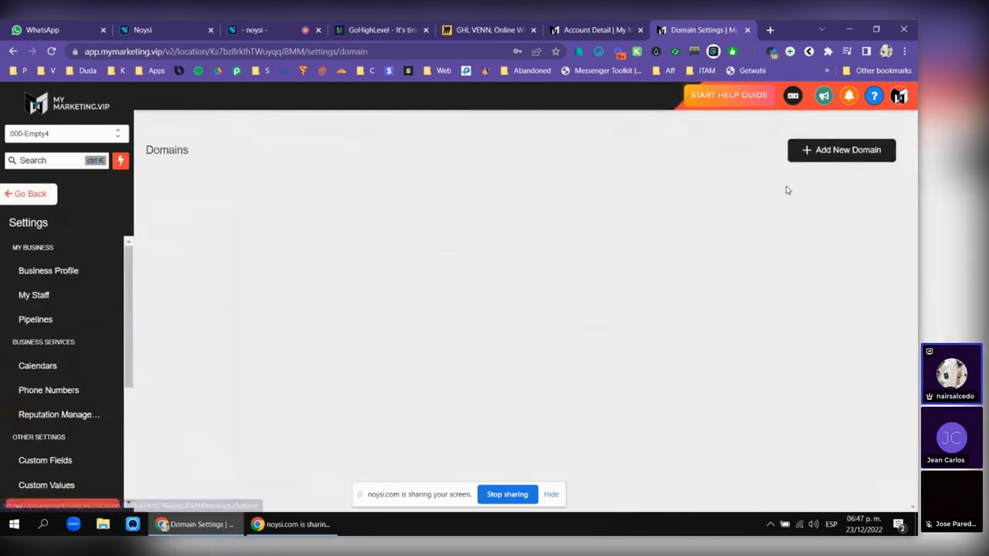
left_click(848, 149)
left_click(644, 121)
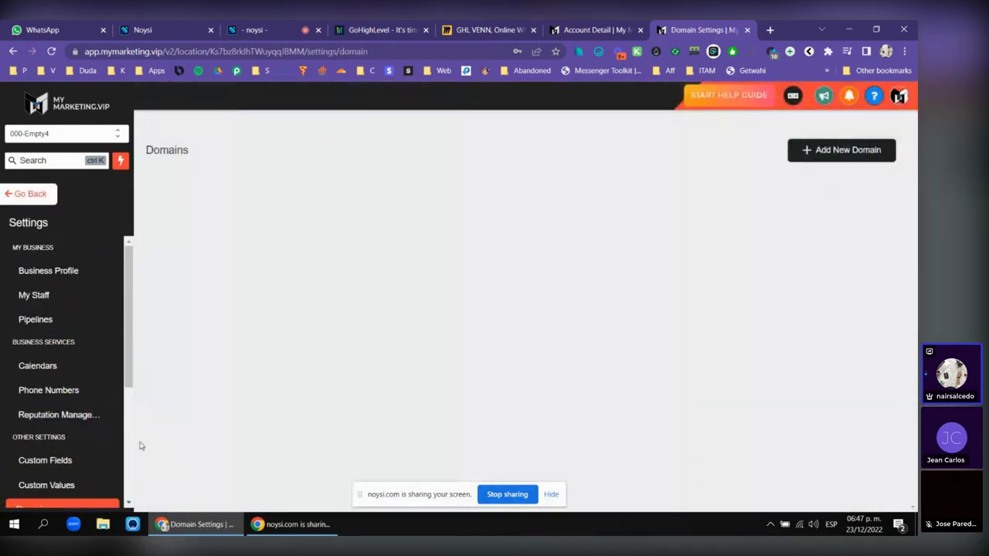
- Review the imported custom value keys and values, then bring up the Automation workflows list
left_click(46, 485)
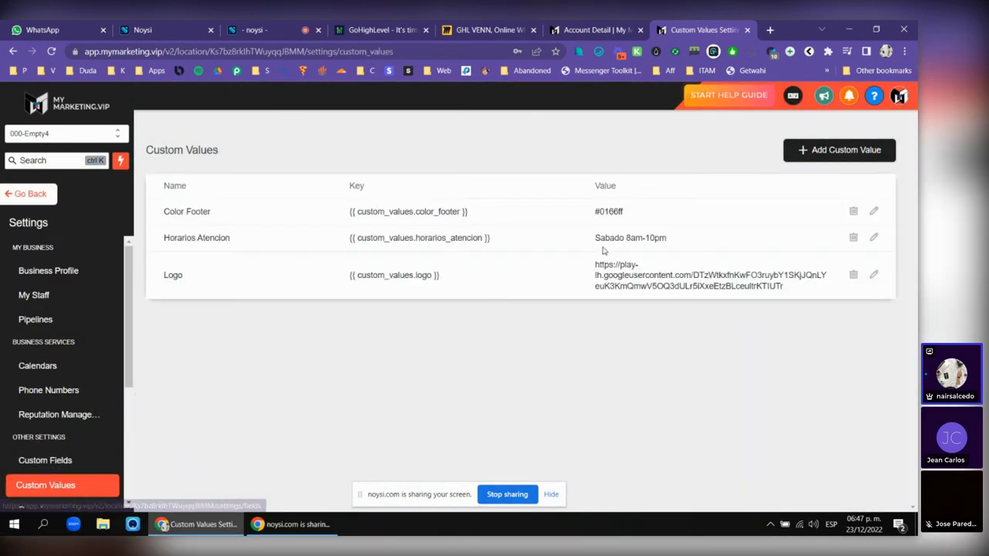
left_click_drag(749, 346, 470, 239)
left_click(623, 265)
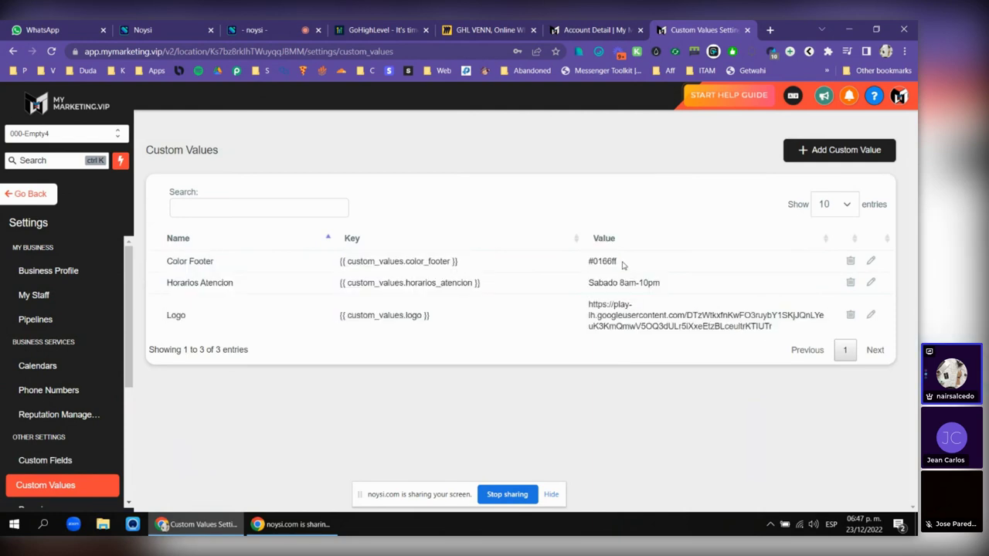
left_click(34, 196)
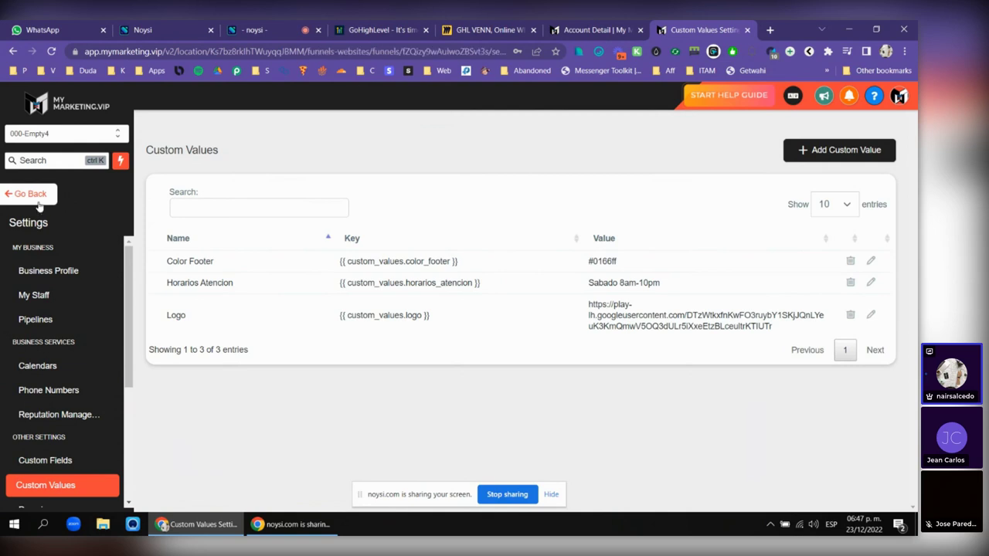
left_click(80, 379)
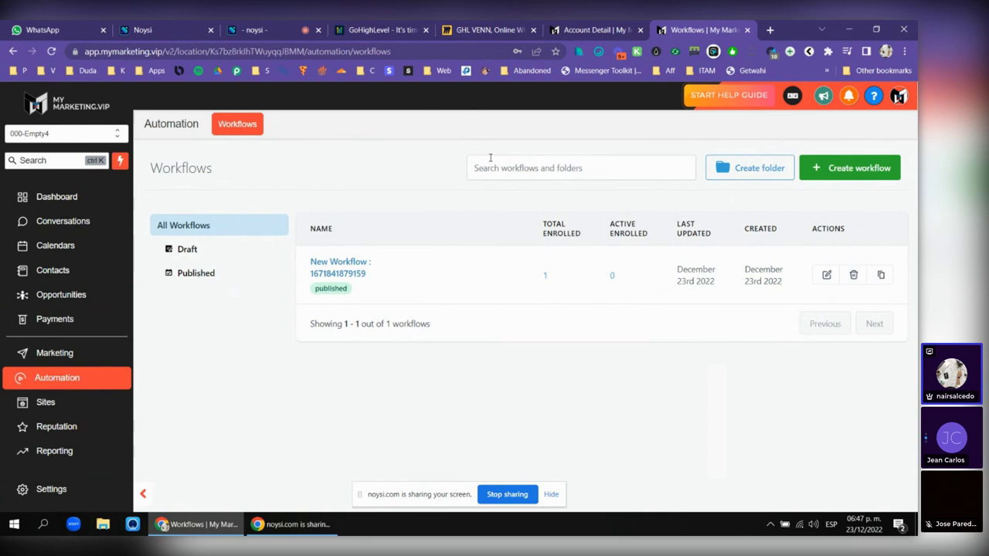
- Open the Real Estate Generic-005-1.2 funnel and preview its About and Team step pages
left_click(56, 401)
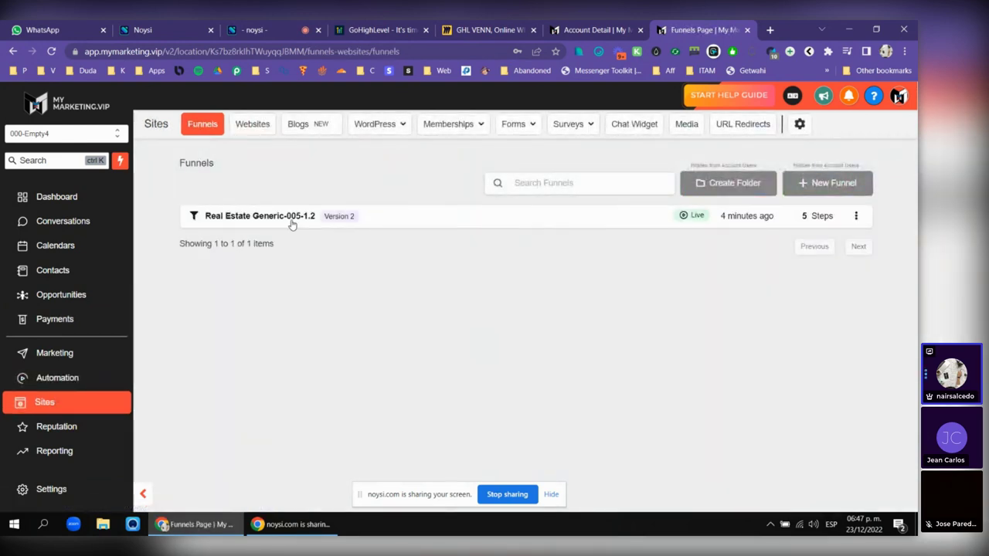
left_click(292, 222)
scroll(243, 302, "down", 1)
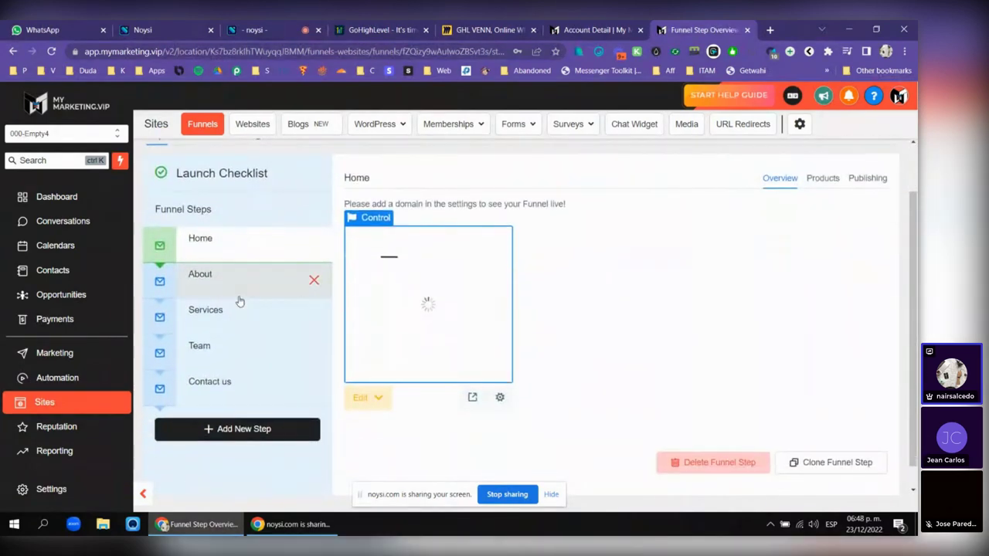
left_click(238, 309)
left_click(242, 376)
scroll(239, 353, "down", 1)
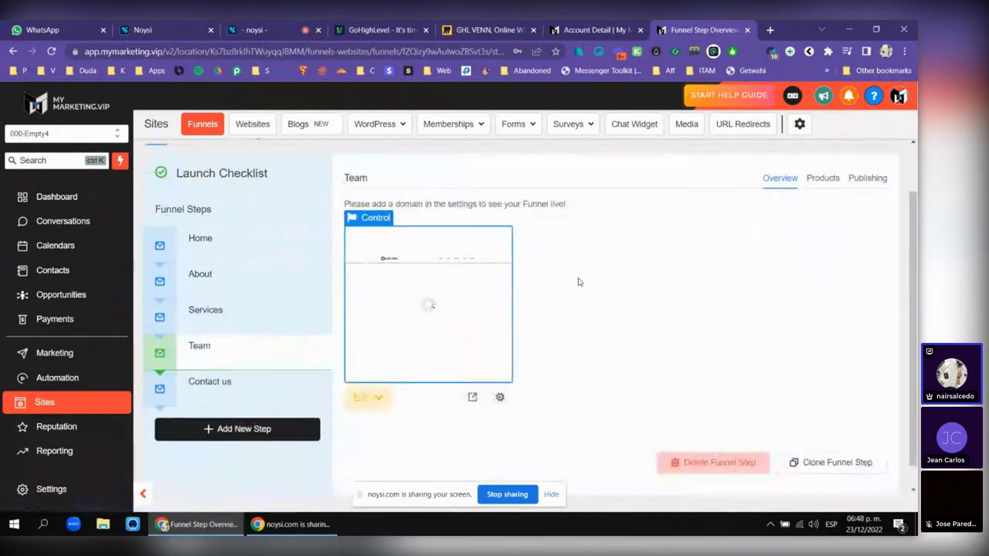
scroll(810, 242, "up", 2)
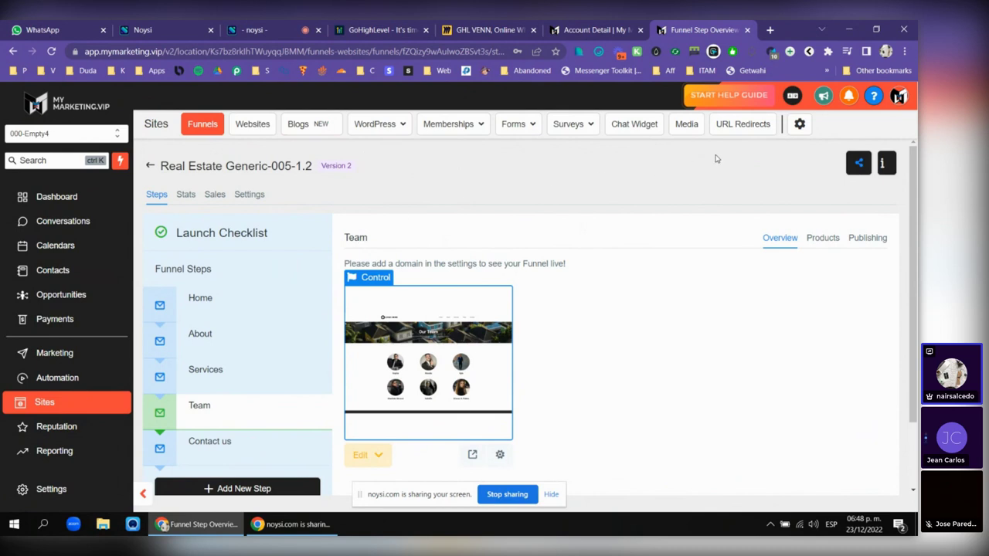
mouse_move(352, 134)
- Open Calendar Settings, dismiss the checklist, and cancel a new calendar, leaving only Unassigned
left_click(60, 249)
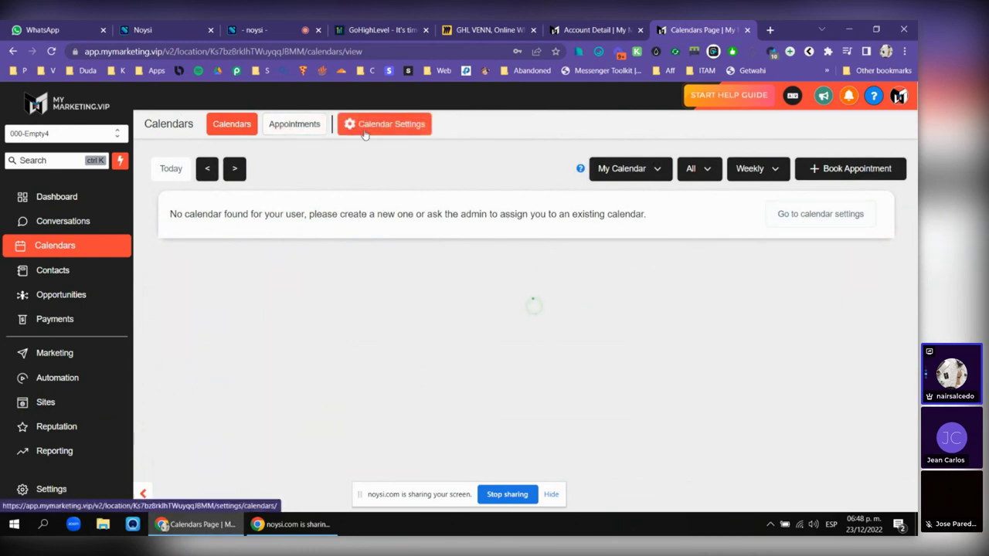
left_click(390, 130)
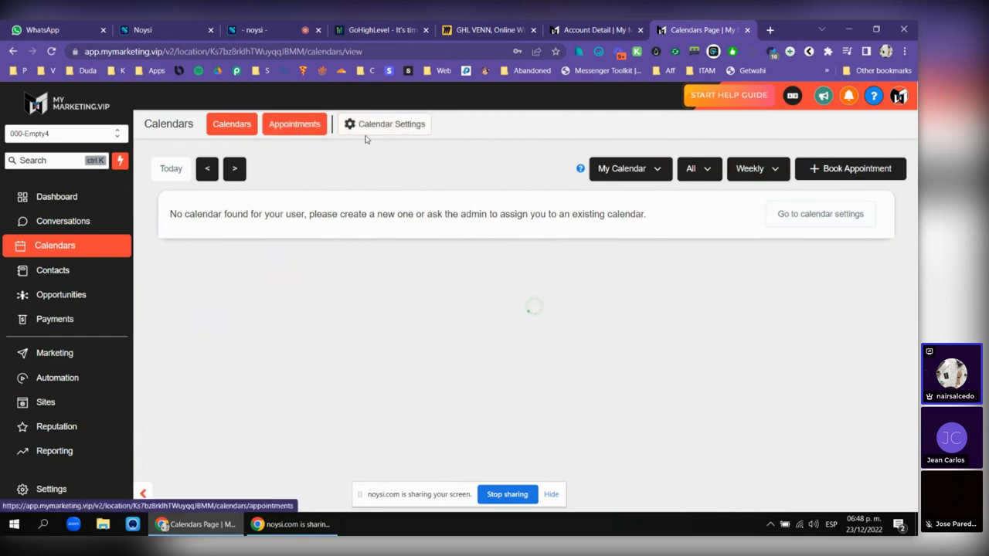
left_click(375, 133)
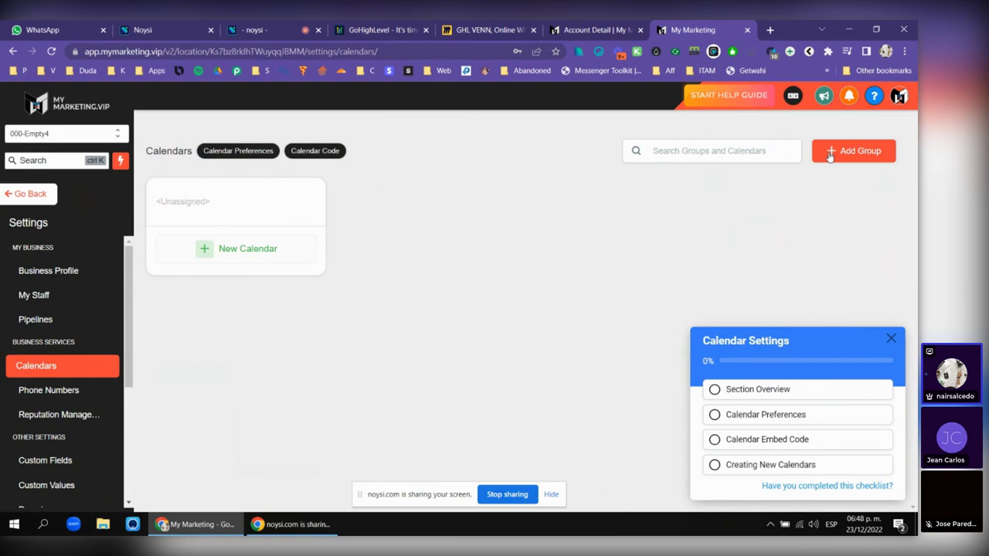
left_click(891, 340)
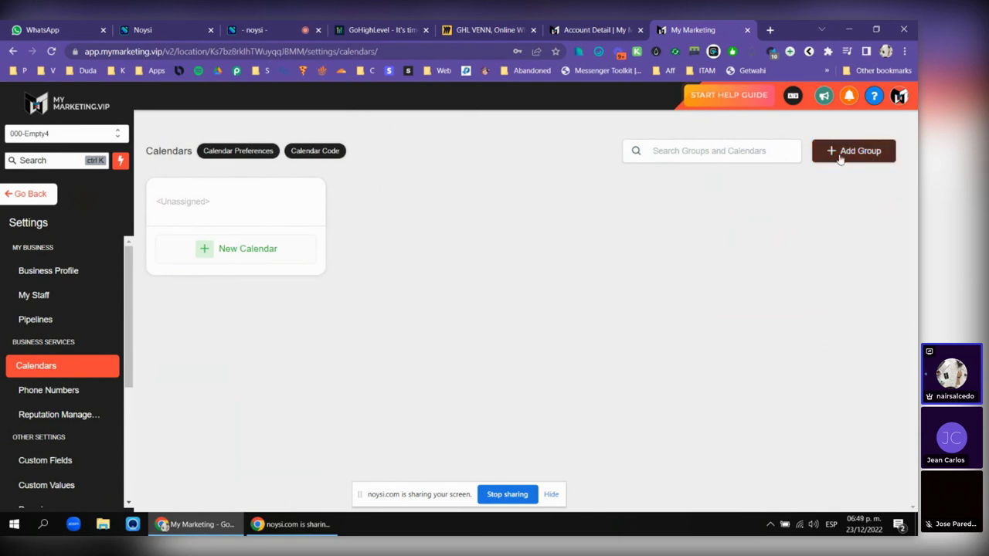
left_click(231, 254)
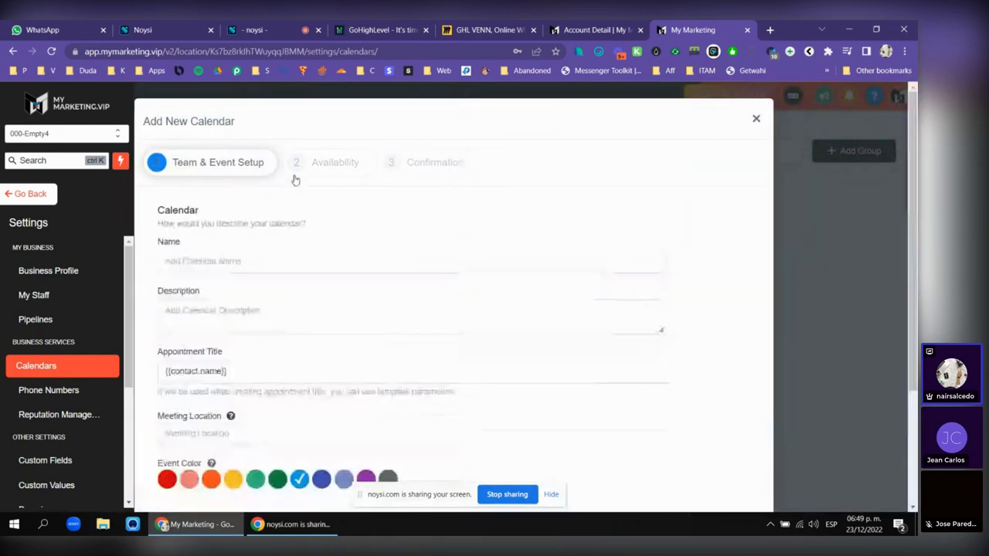
scroll(270, 173, "down", 1)
scroll(771, 115, "up", 1)
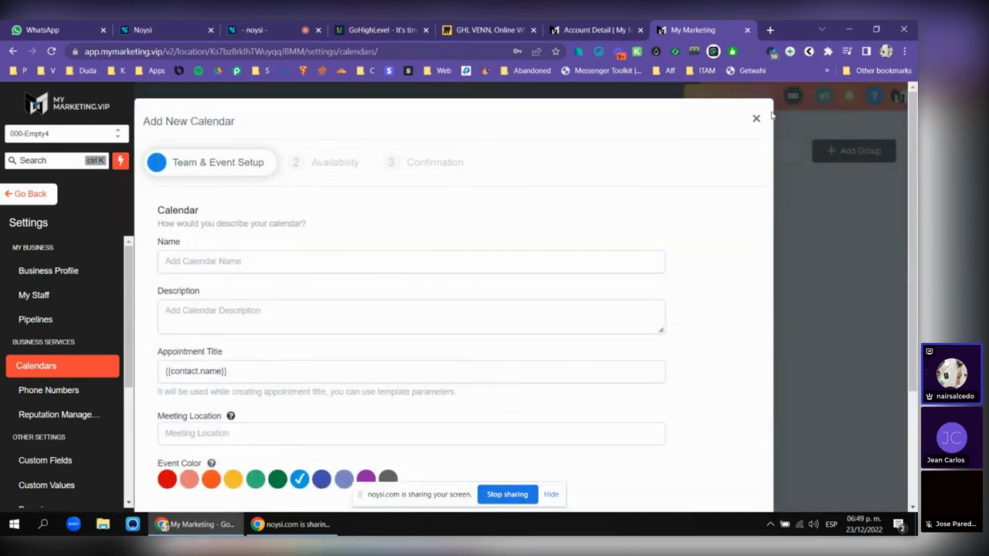
left_click(757, 120)
- Switch to the 016 - Affiliate Snapshot sub-account and reopen the sub-account list
left_click(54, 135)
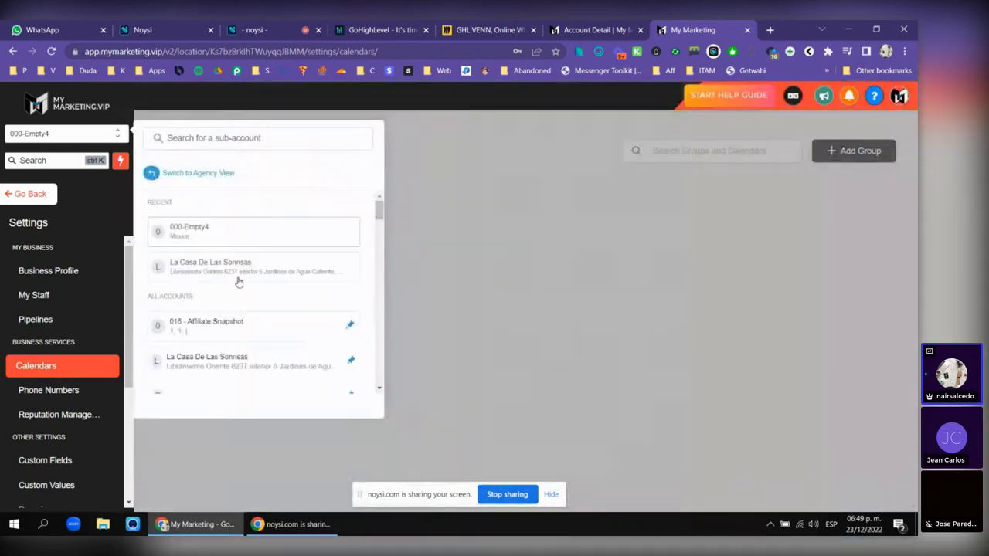
left_click(219, 323)
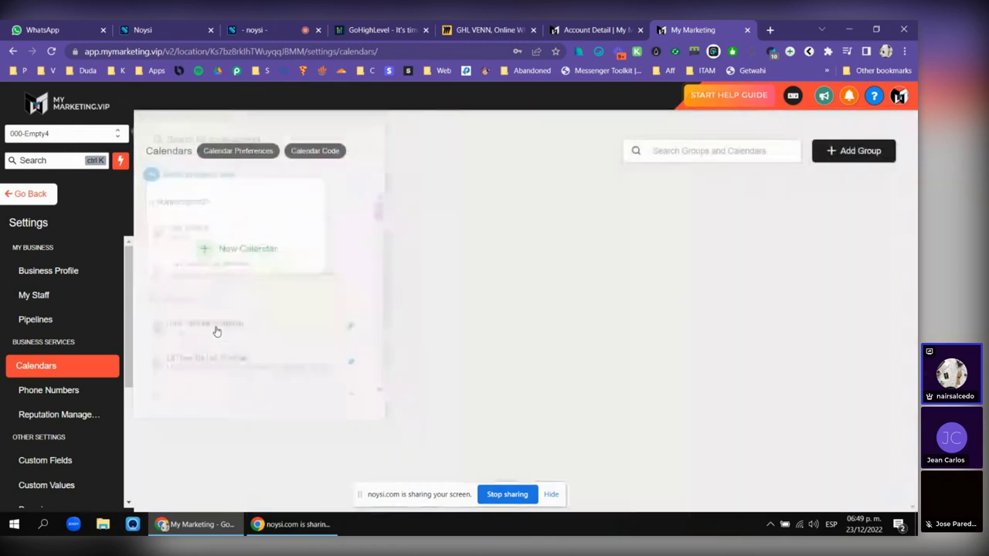
left_click(44, 138)
scroll(216, 348, "down", 3)
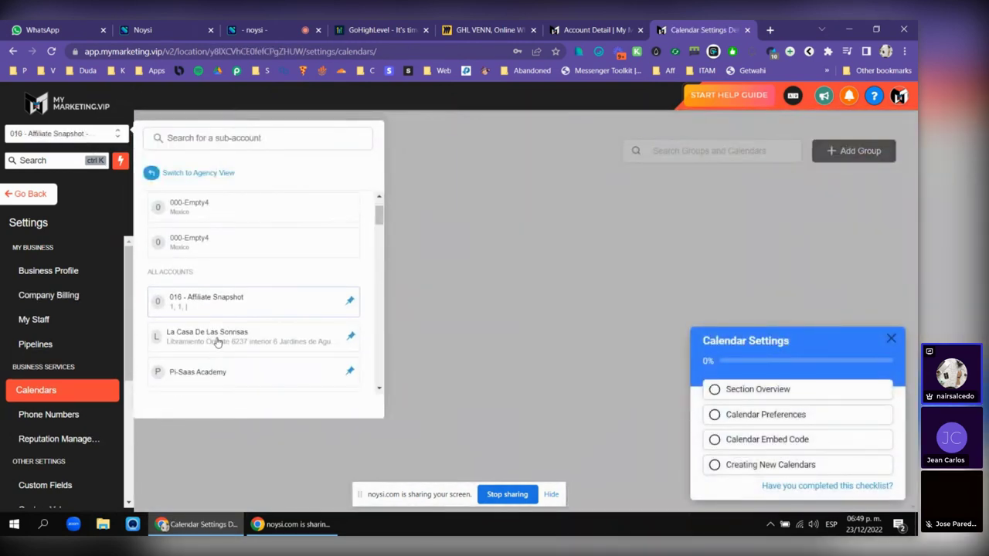
scroll(235, 294, "up", 3)
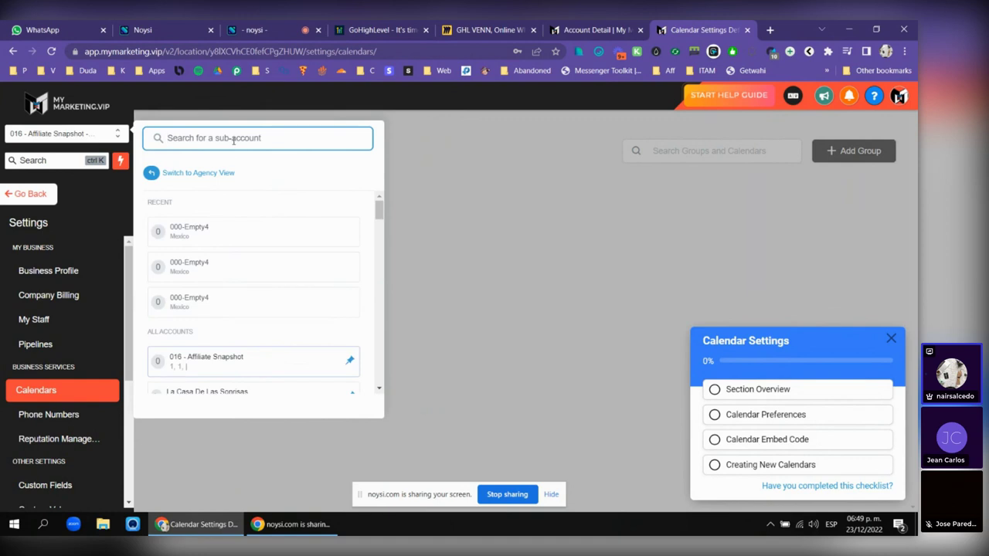
type("d")
key("BackSpace")
type("btx")
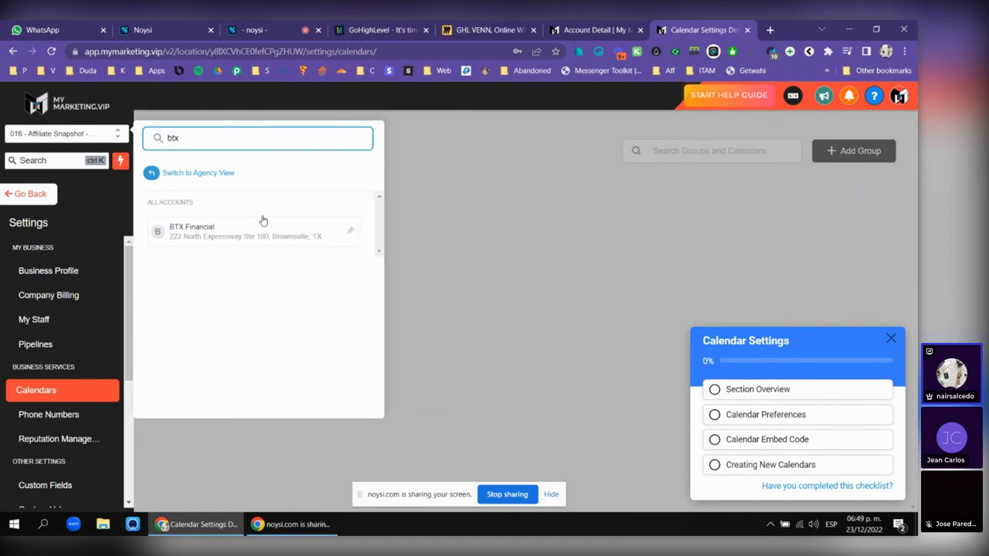
left_click(252, 240)
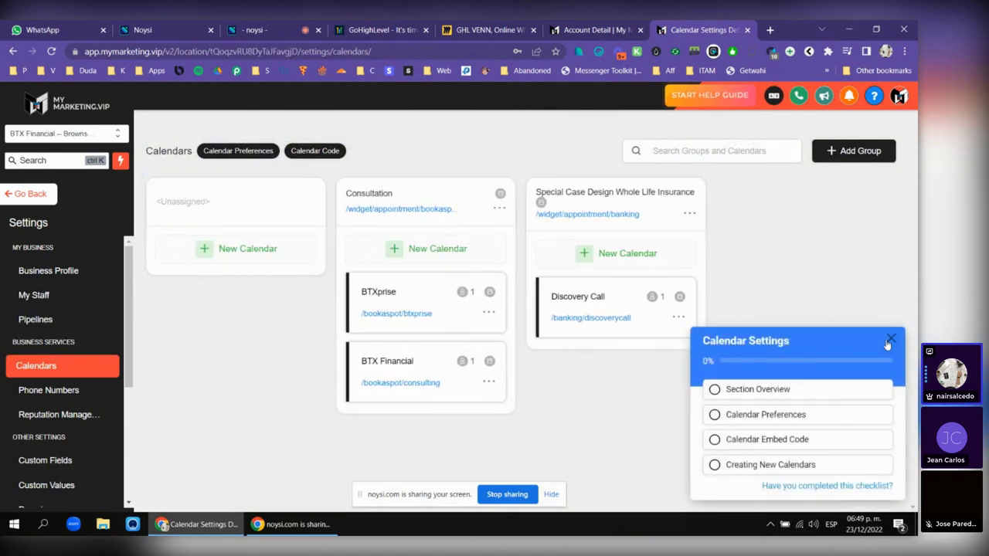
left_click(891, 340)
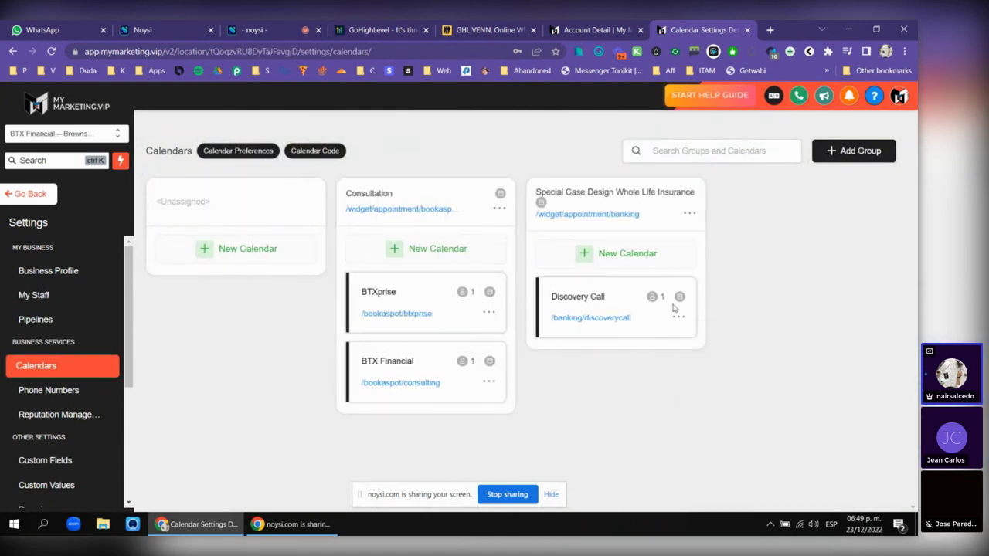
left_click(397, 385)
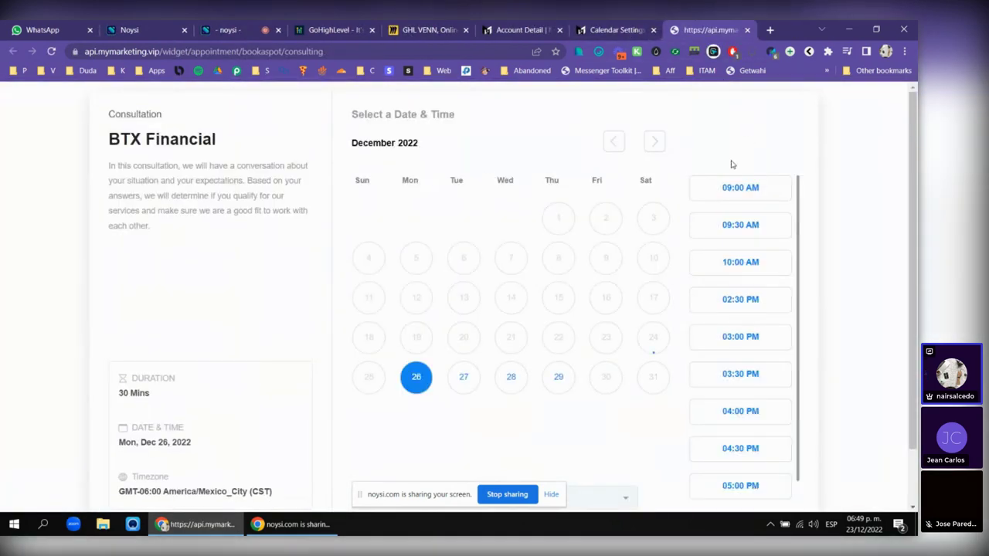
- Pick Wednesday, December 28 at 09:00 AM on the Consultation booking page
scroll(585, 206, "down", 1)
scroll(494, 237, "up", 1)
scroll(432, 221, "down", 1)
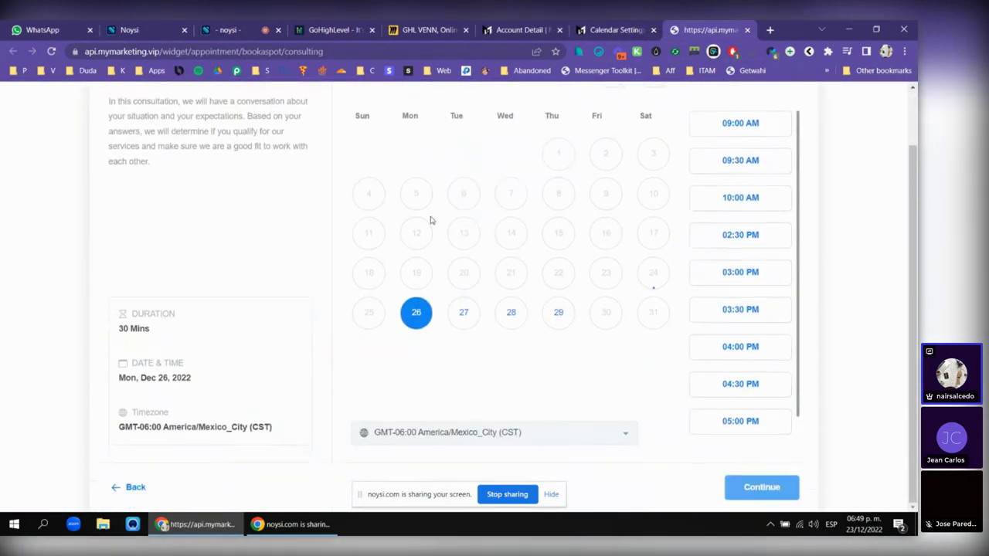
left_click(463, 312)
left_click(511, 312)
scroll(680, 247, "up", 1)
left_click(754, 194)
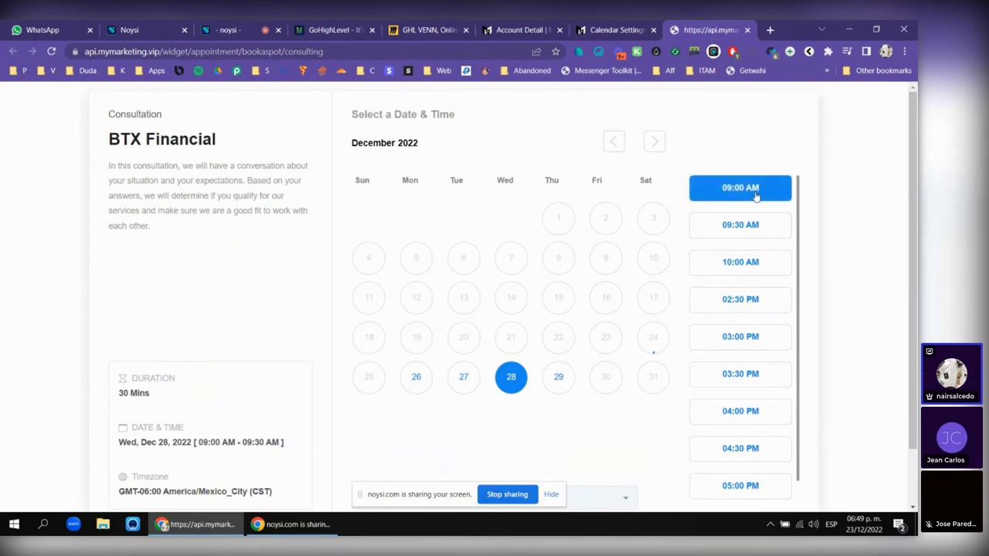
- Continue to the booking details form and scroll through its fields
scroll(611, 376, "down", 1)
left_click(755, 488)
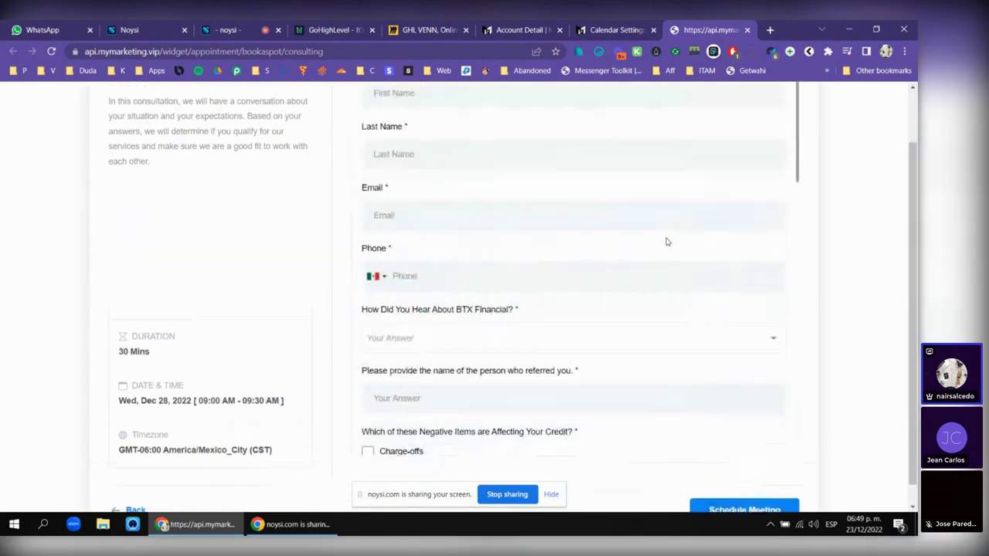
scroll(587, 201, "up", 1)
scroll(510, 226, "down", 3)
scroll(505, 240, "down", 8)
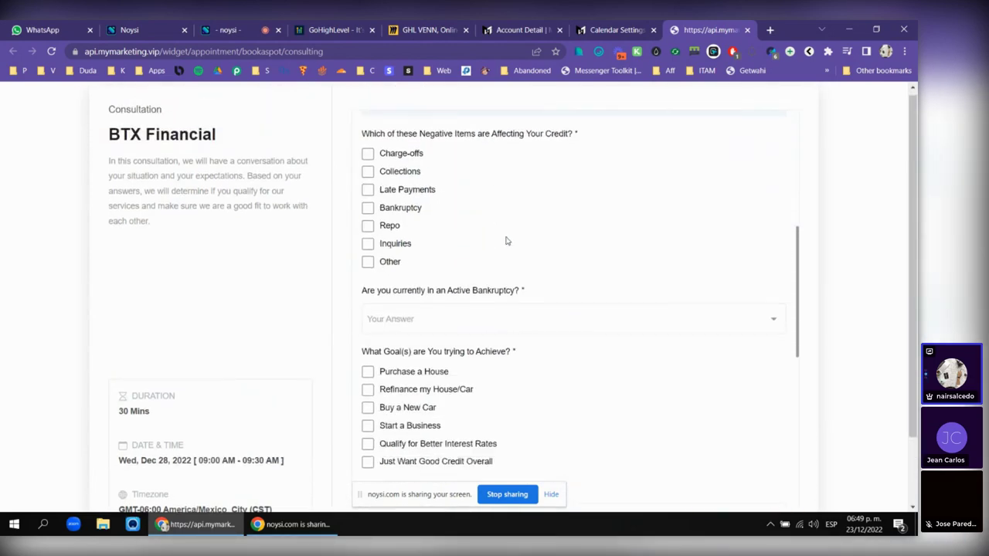
scroll(580, 246, "down", 1)
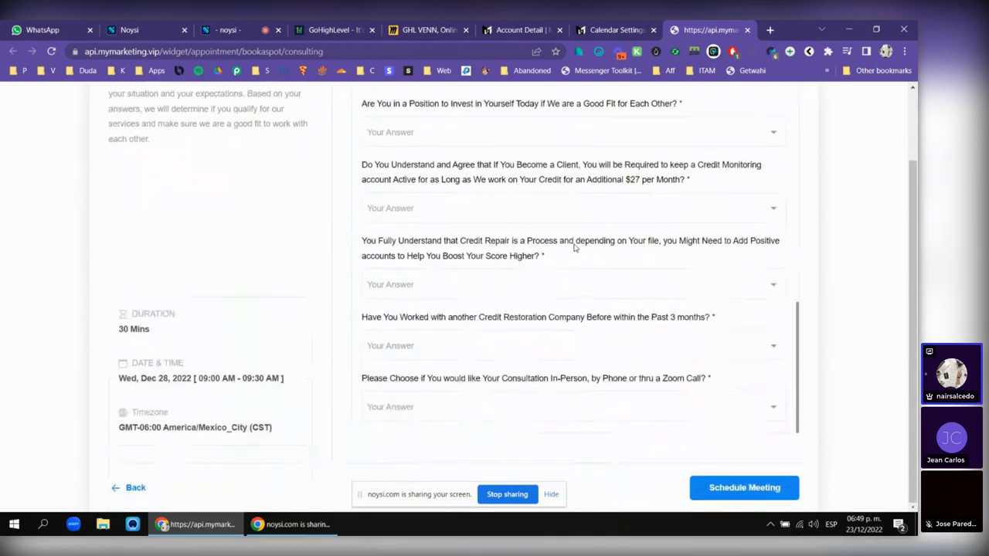
scroll(563, 325, "up", 10)
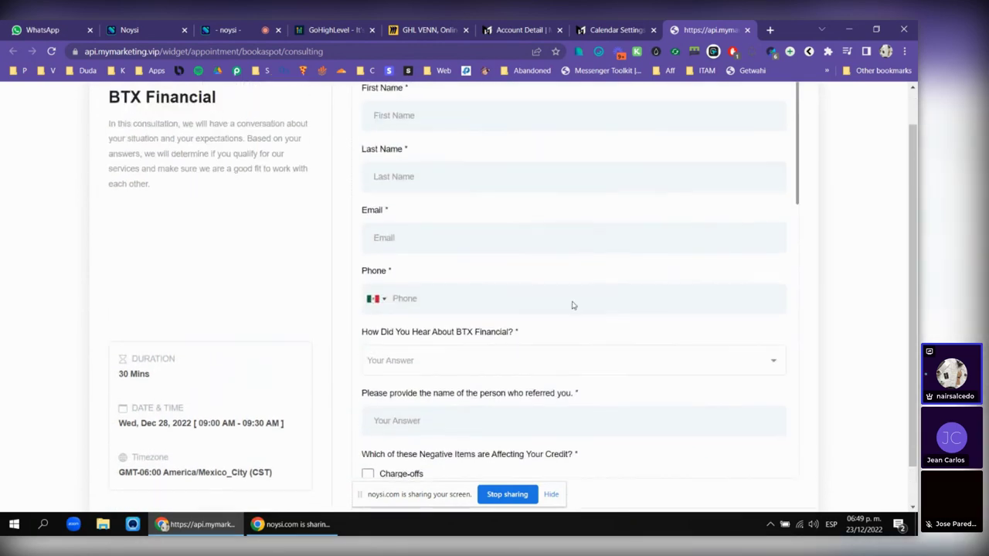
- Return to Automation workflows and open the 001 - Credit Repair Leads folder
left_click(646, 28)
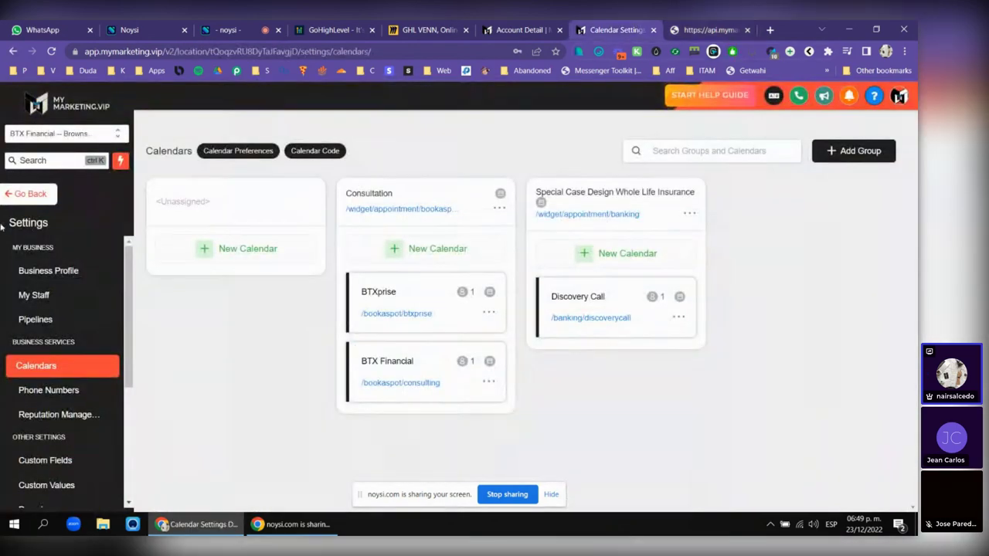
left_click(26, 193)
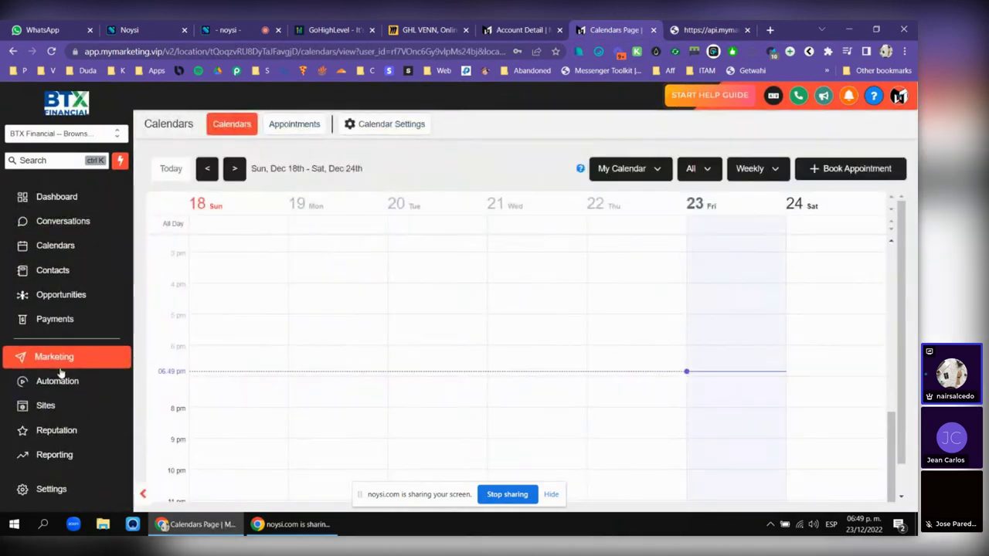
left_click(58, 381)
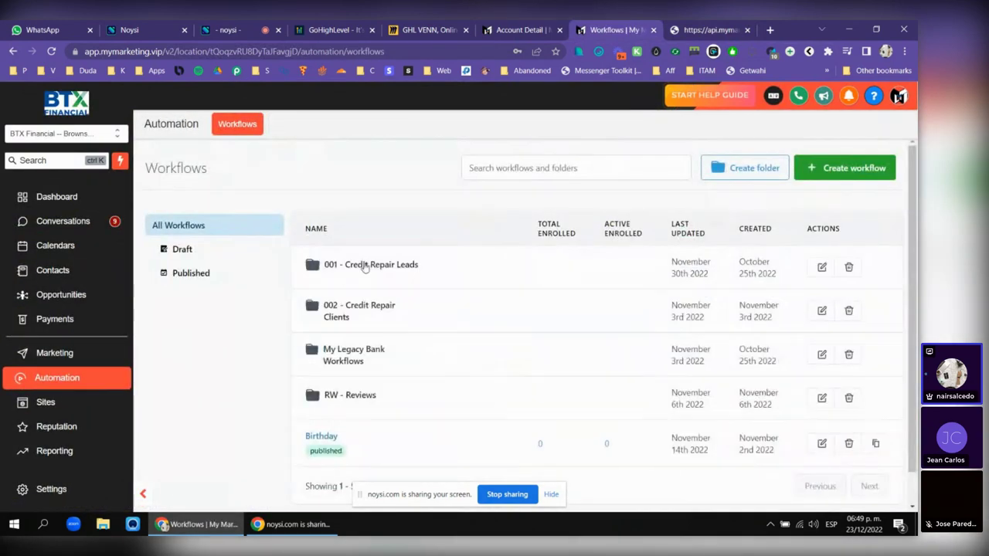
scroll(362, 253, "down", 1)
left_click(362, 253)
- Open the Customer Booked Appointment workflow and inspect its booked-appointment trigger
scroll(376, 279, "down", 3)
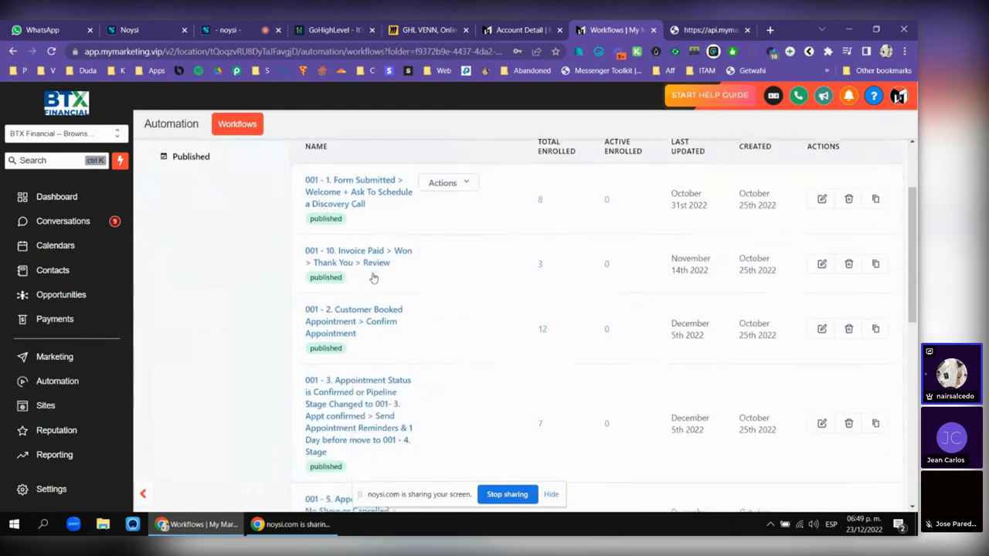
scroll(436, 300, "down", 2)
left_click(348, 263)
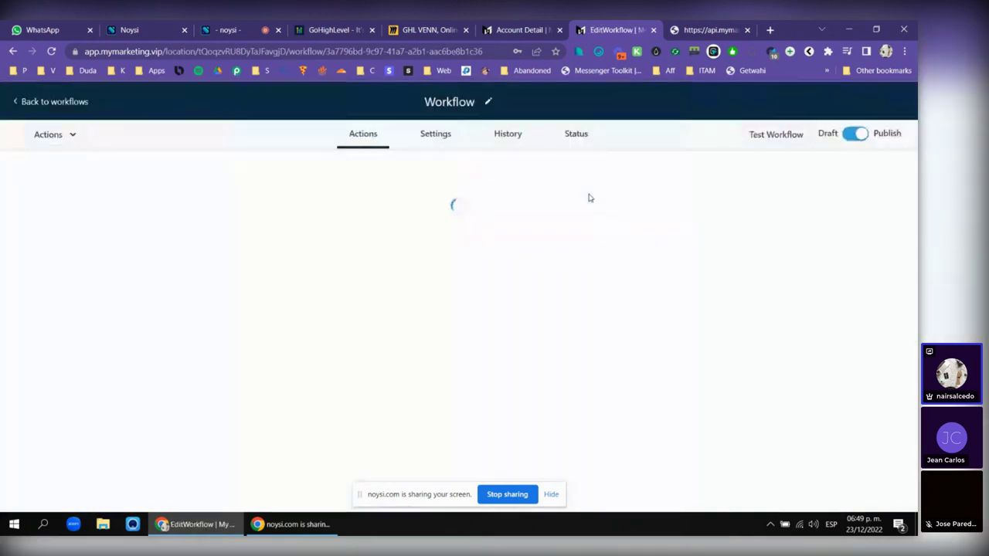
left_click(393, 188)
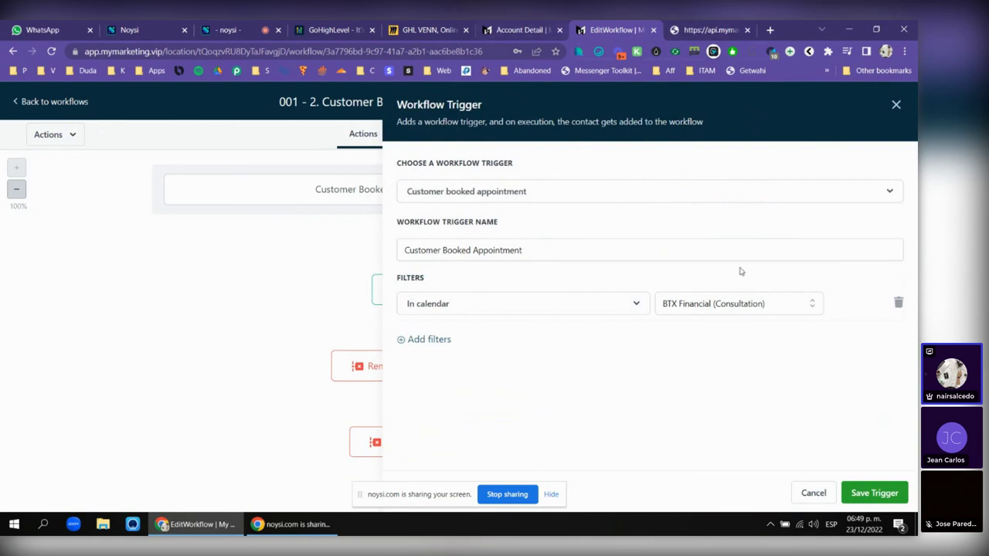
left_click(896, 106)
- Inspect the Appointment Scheduled opportunity step's pipeline and stage options without changes
scroll(490, 231, "down", 1)
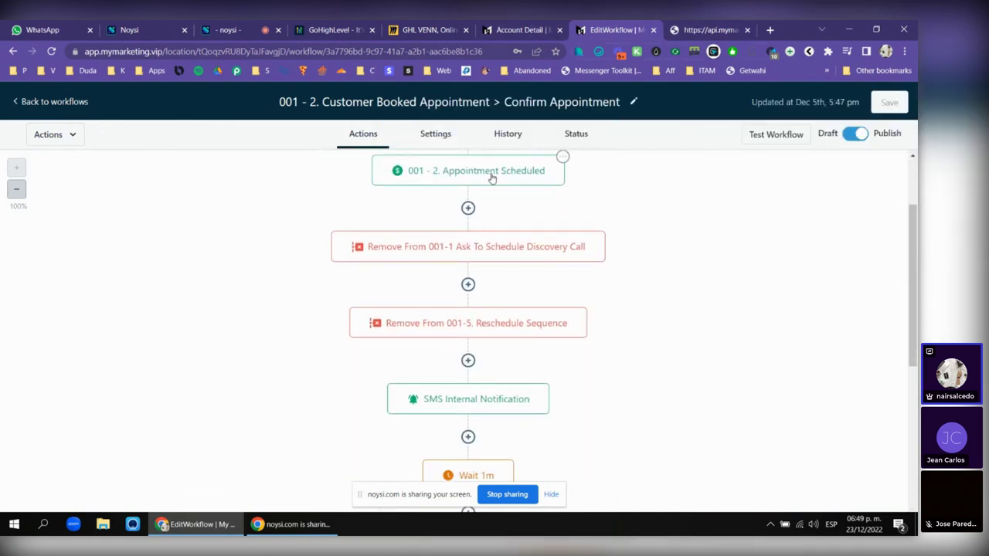
left_click(489, 177)
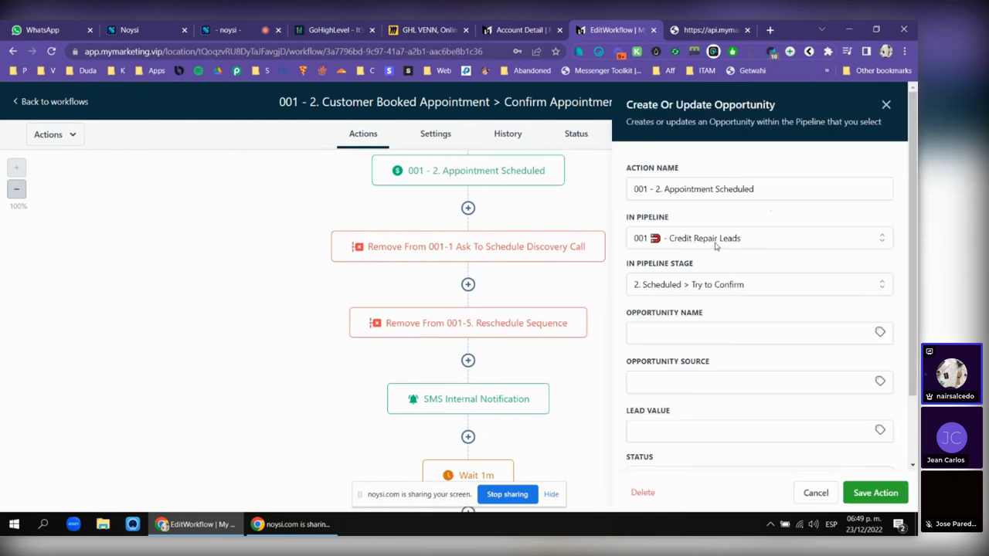
left_click(716, 244)
left_click(716, 244)
left_click(706, 283)
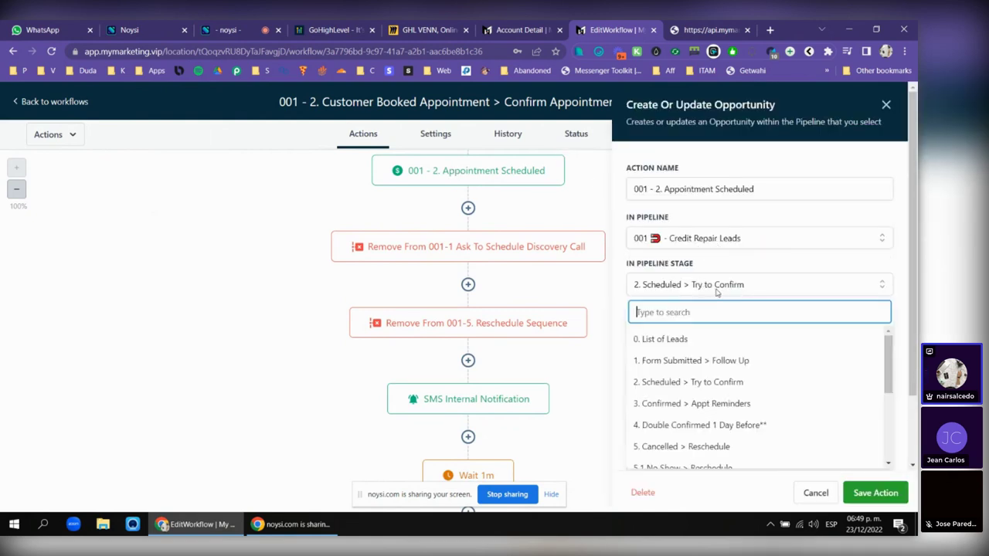
left_click(886, 104)
- Review the SMS Internal Notification step's New Appointment message
scroll(509, 246, "down", 5)
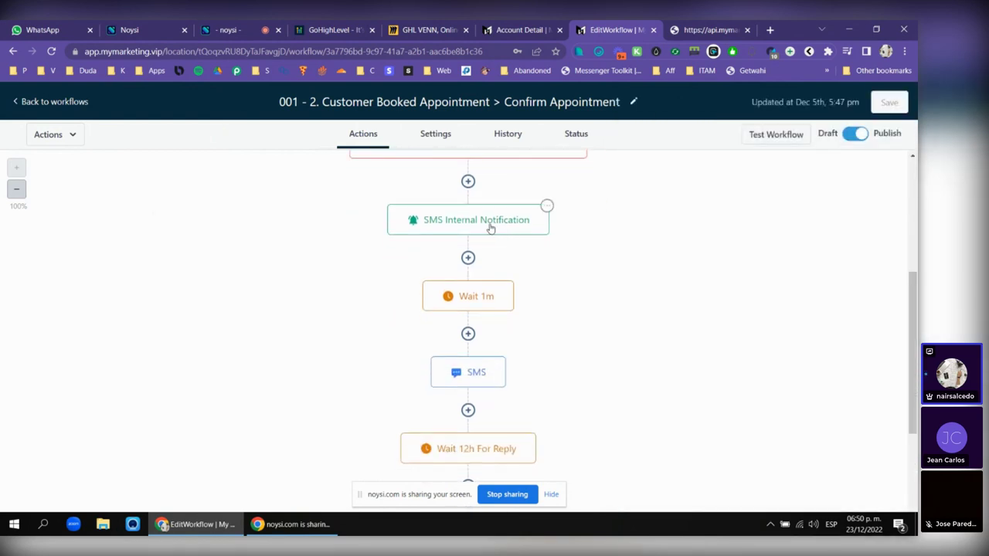
left_click(544, 224)
scroll(800, 255, "down", 3)
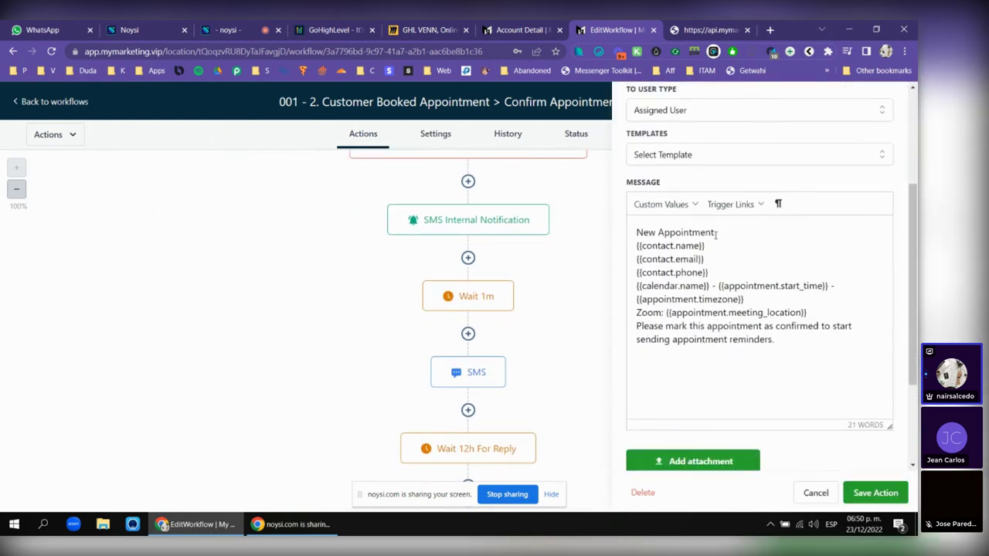
left_click_drag(715, 232, 632, 239)
left_click(726, 259)
double_click(669, 319)
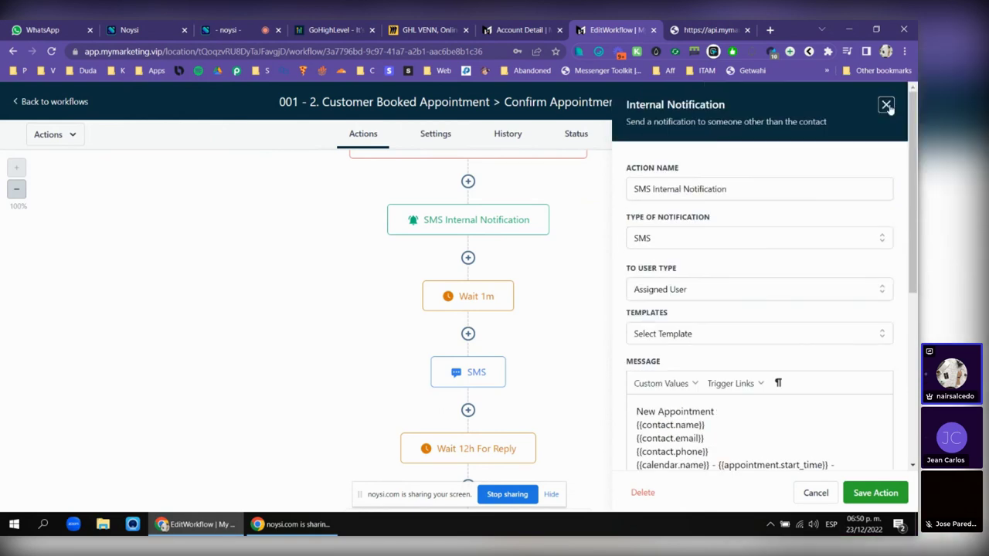
left_click(553, 227)
- Read the confirmation SMS step, noting the sender introduction and its YES/NO reply prompt
scroll(479, 247, "down", 1)
left_click(492, 256)
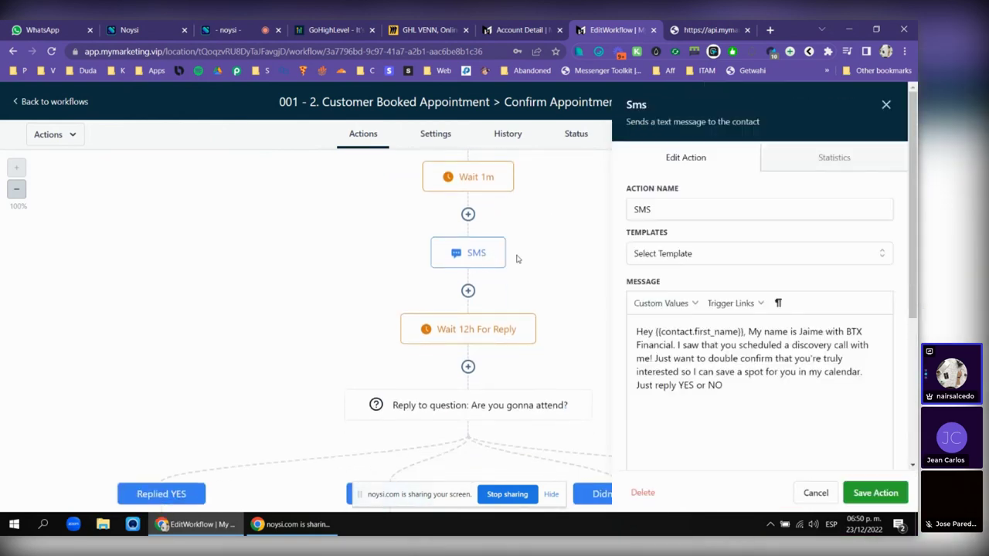
left_click_drag(748, 272, 832, 272)
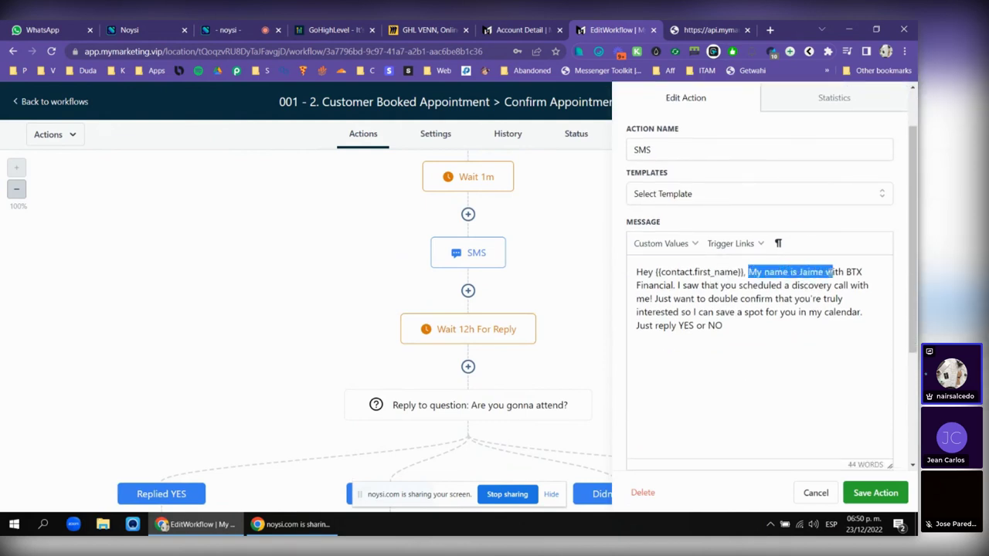
left_click(833, 272)
double_click(811, 271)
left_click(858, 272)
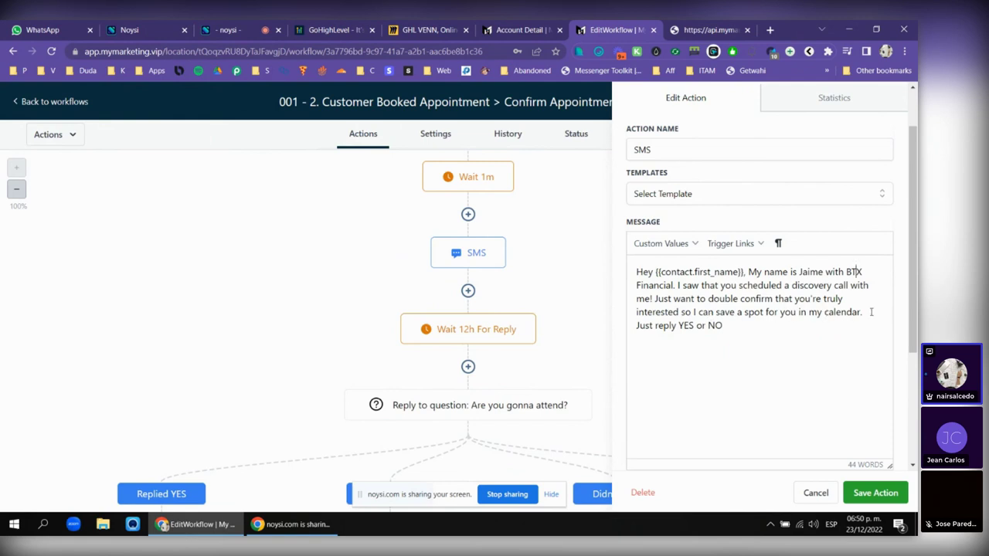
double_click(680, 325)
left_click(699, 325)
double_click(685, 325)
double_click(715, 325)
scroll(834, 200, "up", 1)
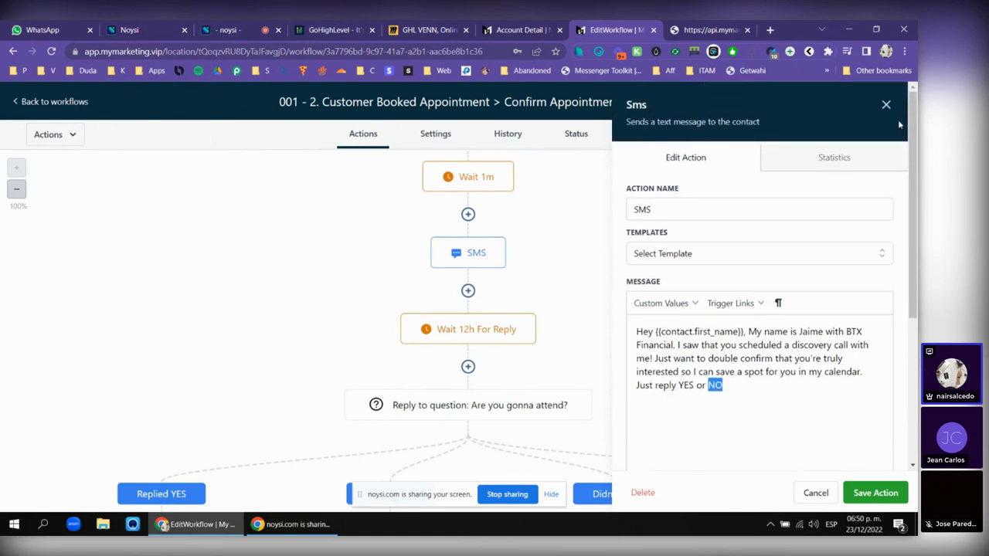
left_click(885, 106)
scroll(464, 224, "up", 1)
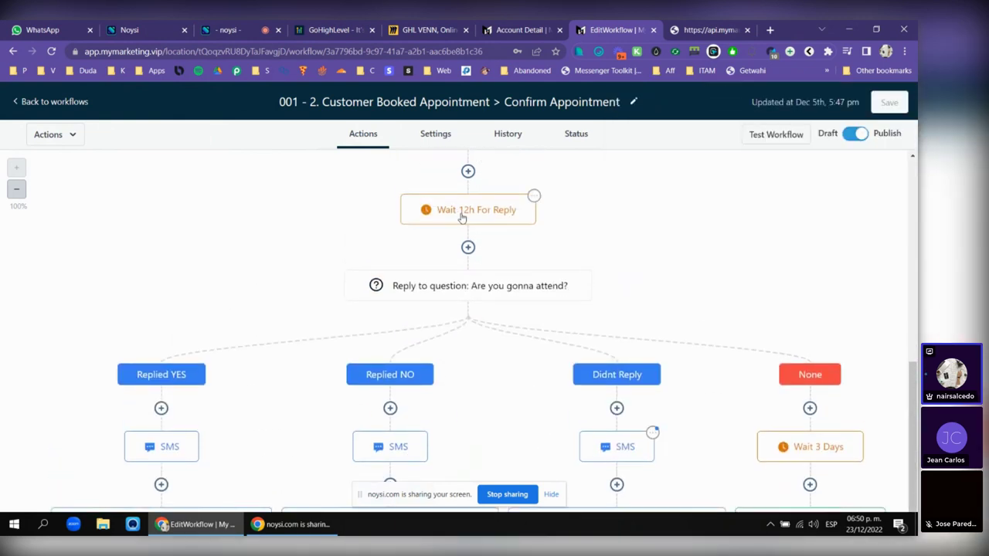
- Check the Wait 12h For Reply step and open the Reply to question condition
left_click(464, 214)
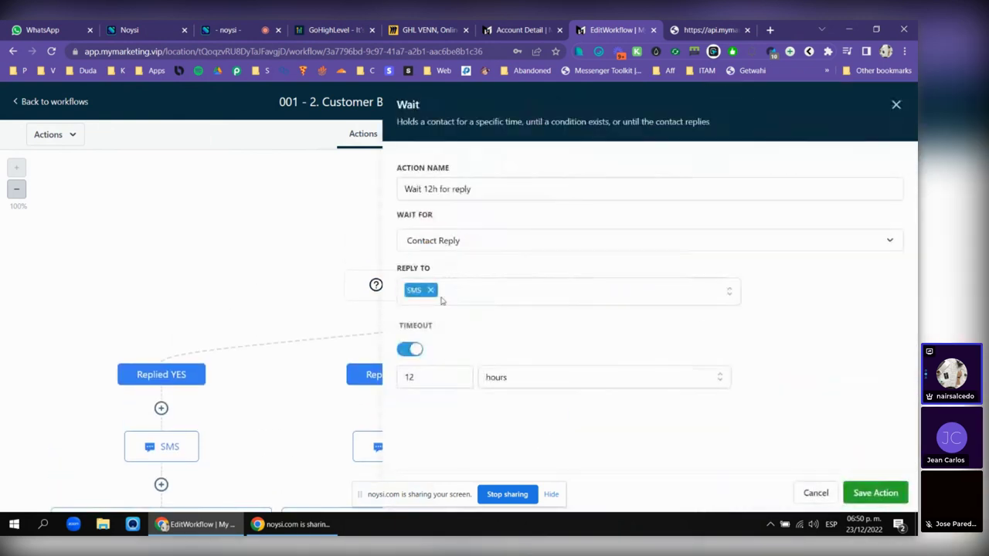
left_click(895, 106)
scroll(621, 210, "down", 1)
left_click(590, 220)
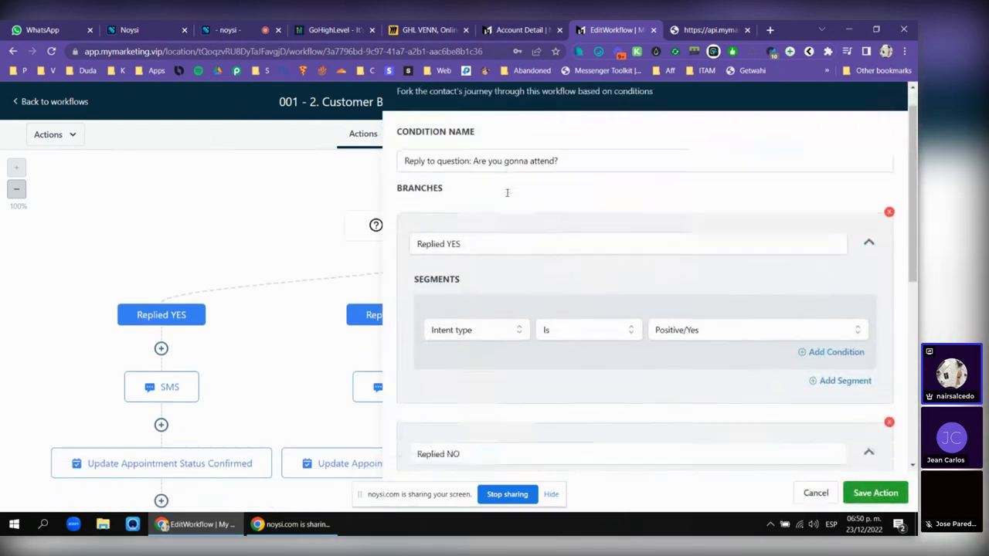
scroll(507, 192, "down", 2)
scroll(467, 154, "up", 1)
- Review the condition's Replied YES, Replied NO and Didnt reply branch names
left_click(470, 157)
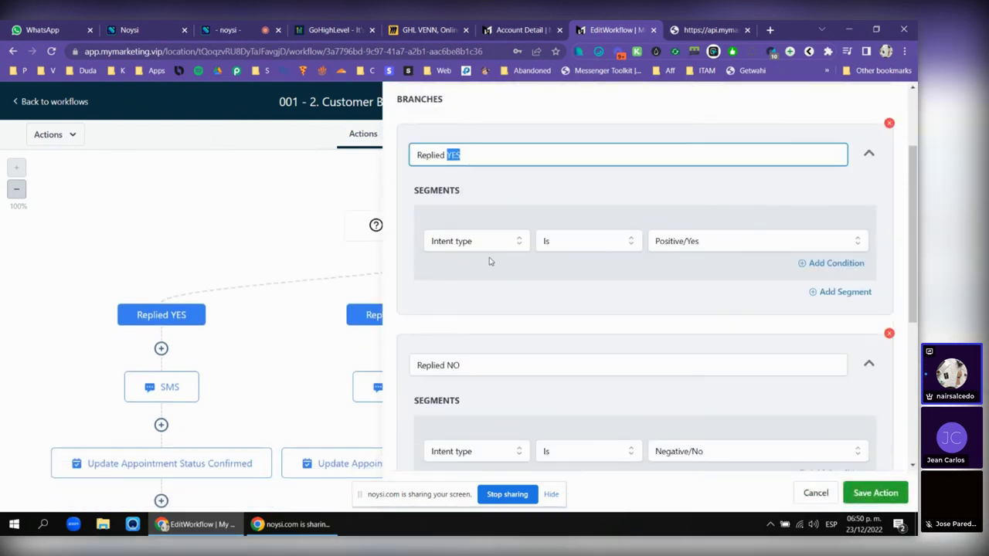
scroll(688, 245, "down", 3)
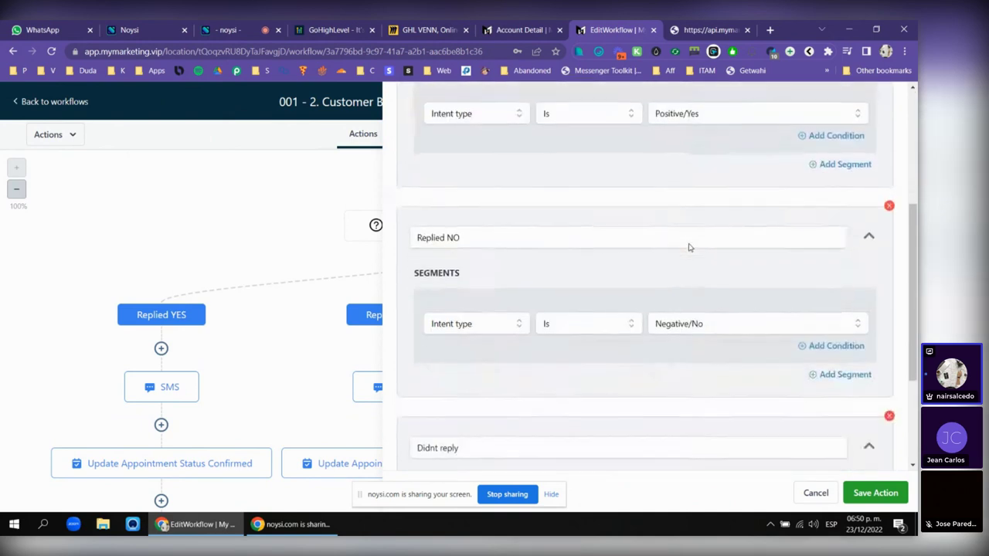
left_click(466, 189)
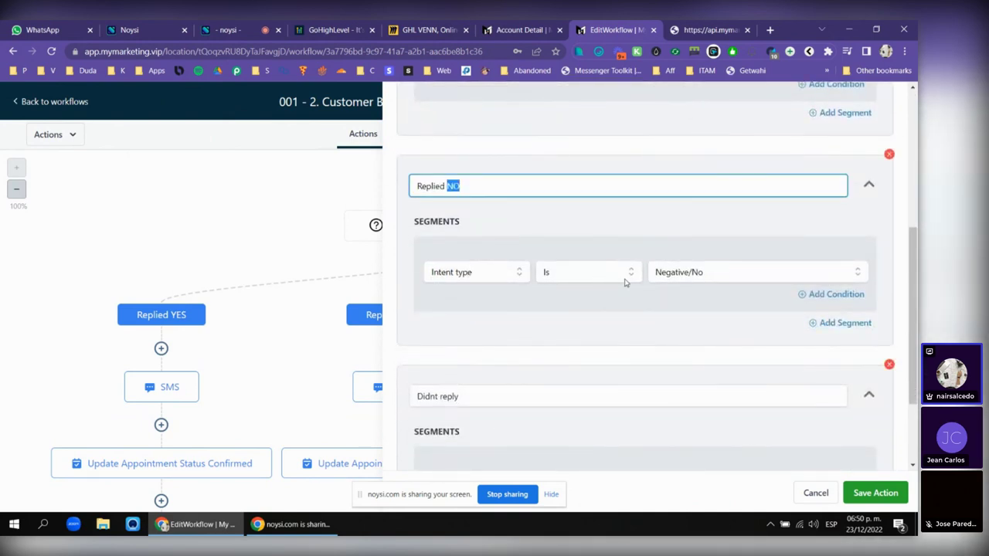
scroll(702, 278, "down", 2)
left_click(450, 274)
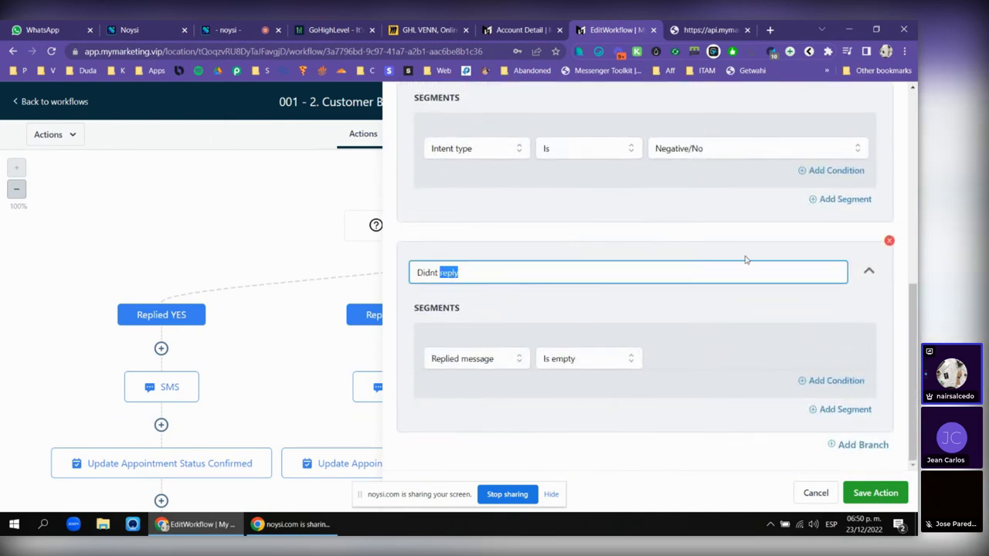
scroll(811, 201, "up", 6)
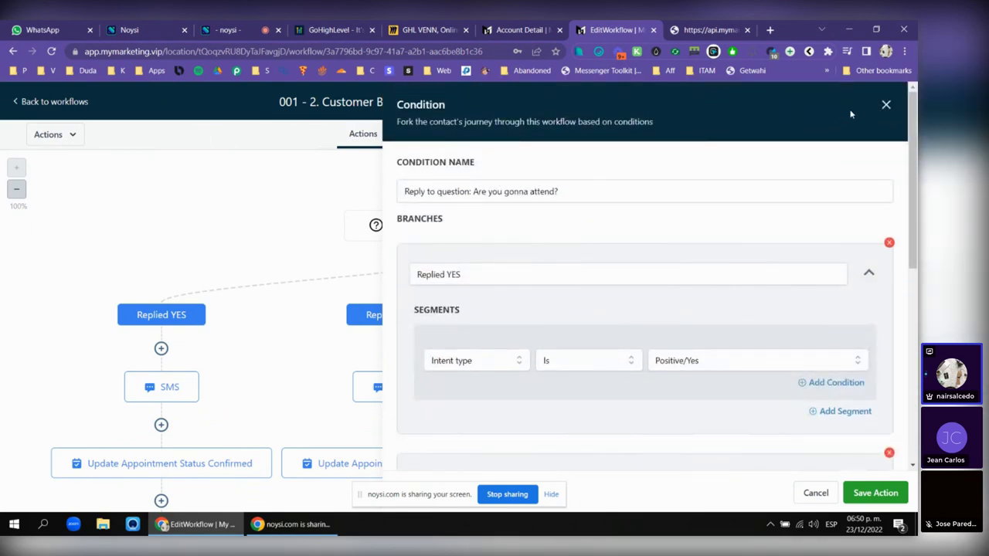
left_click(885, 106)
- Read the SMS messages sent after a YES reply and after a NO reply
scroll(323, 287, "down", 2)
left_click(174, 322)
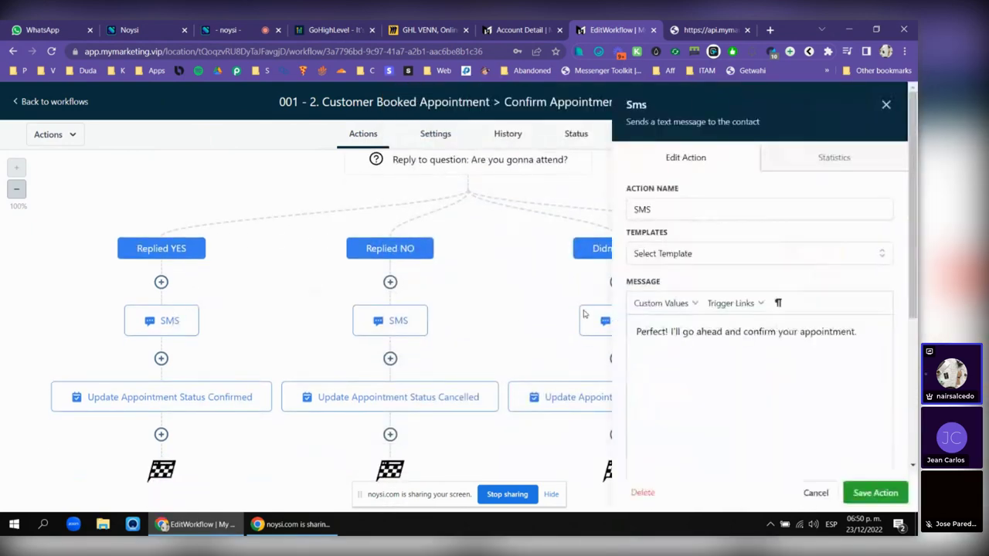
double_click(760, 334)
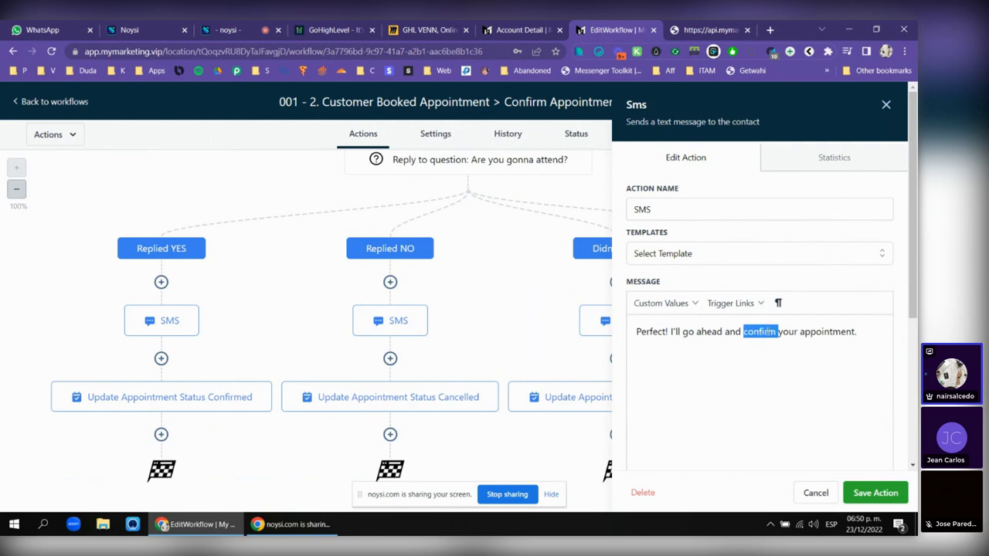
left_click(885, 105)
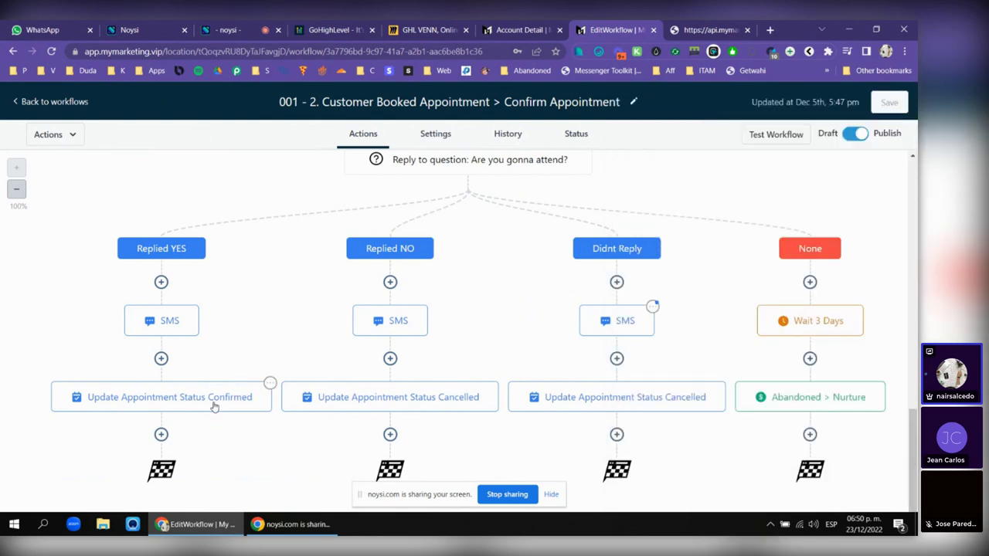
left_click(379, 320)
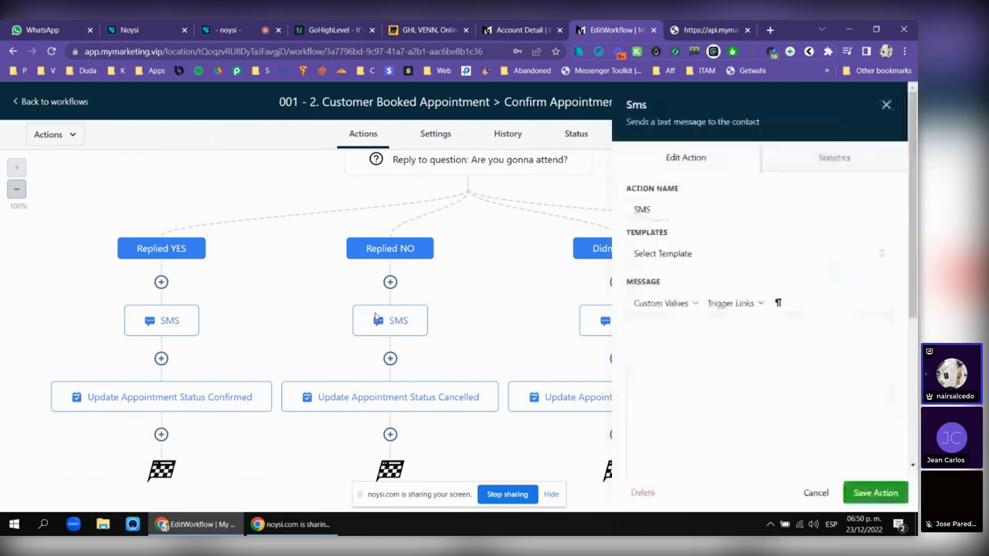
triple_click(688, 338)
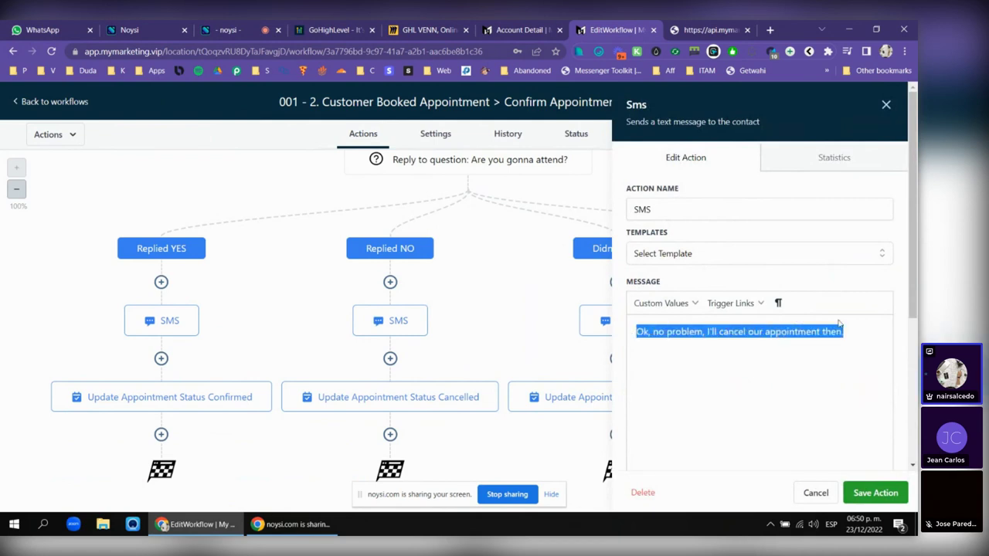
left_click(886, 105)
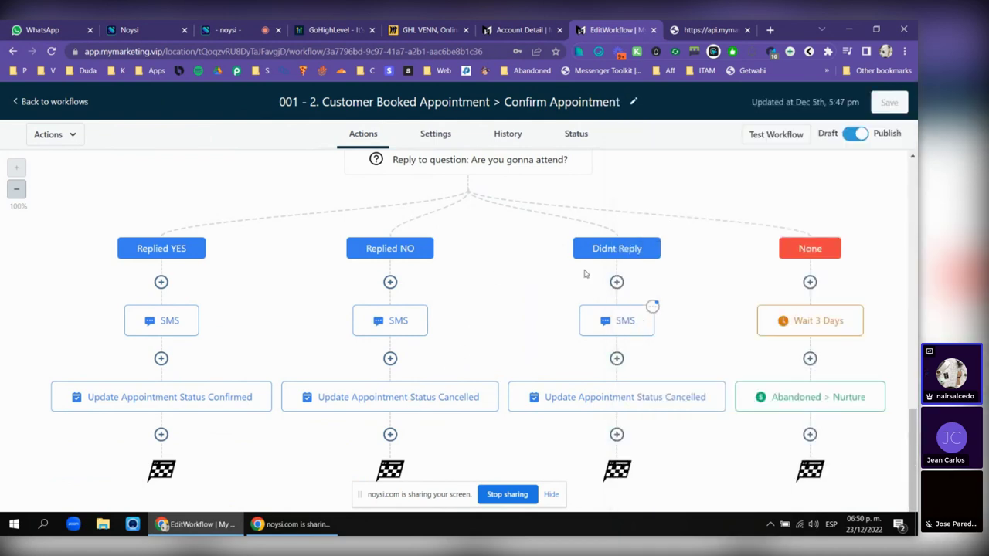
- Read the no-reply SMS message, then go back to the workflows list
left_click(591, 323)
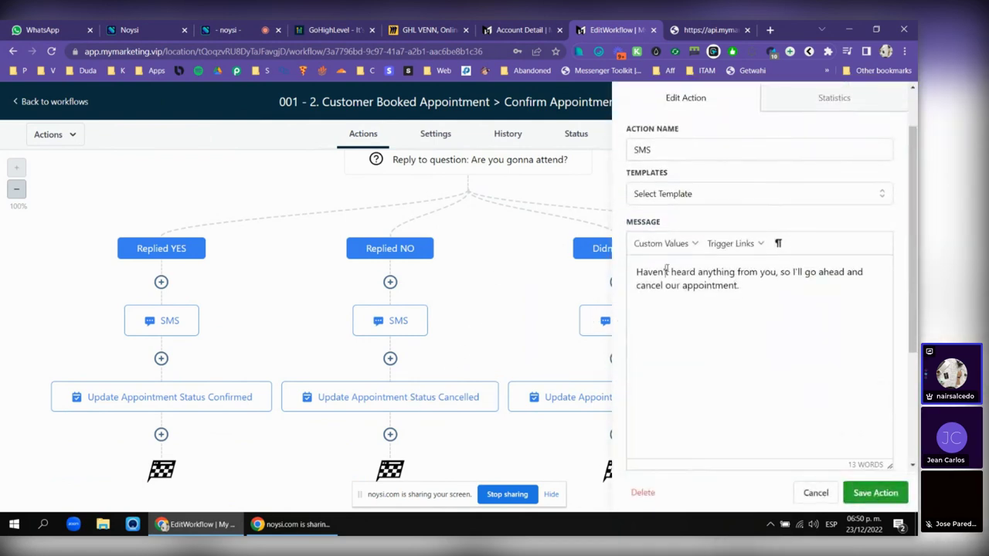
left_click_drag(666, 268, 772, 272)
left_click(767, 272)
scroll(824, 286, "up", 1)
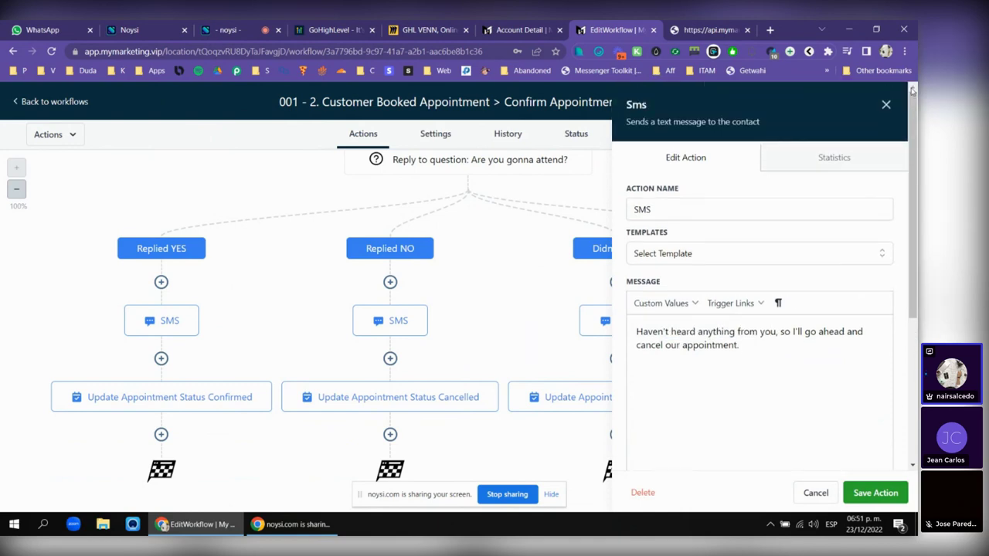
left_click(875, 492)
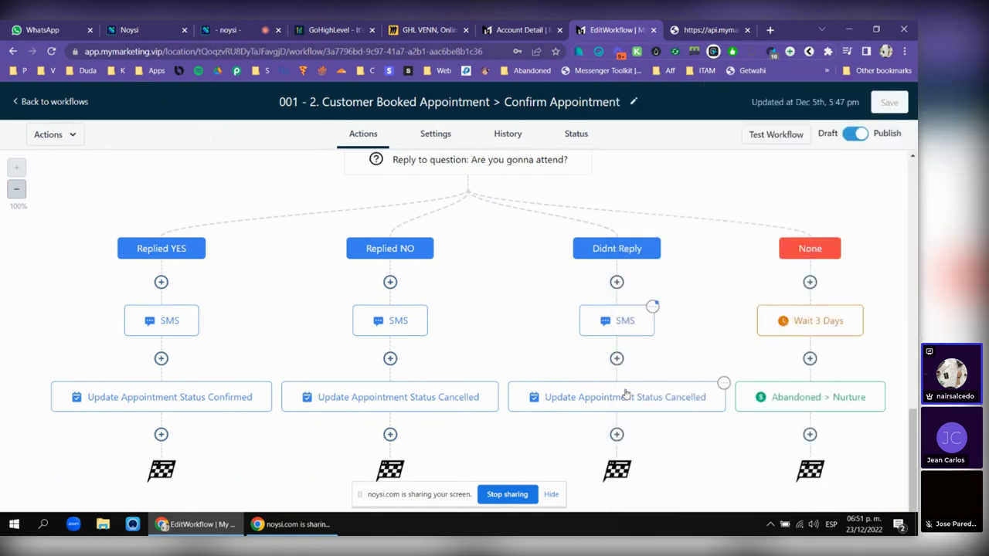
scroll(494, 247, "up", 8)
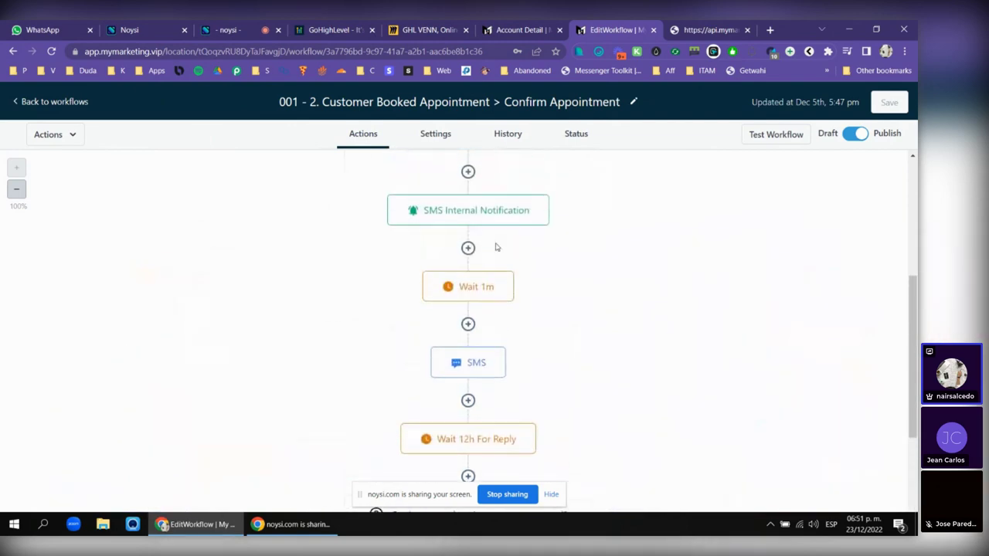
left_click(49, 102)
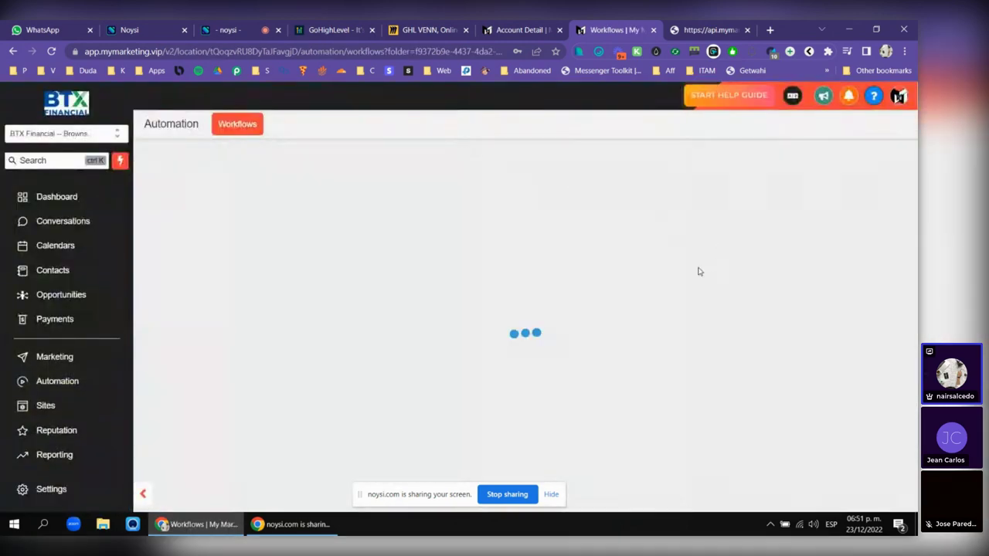
- Open the 001 - 3 appointment reminders workflow and its confirmation SMS step
scroll(401, 270, "down", 2)
scroll(402, 270, "down", 1)
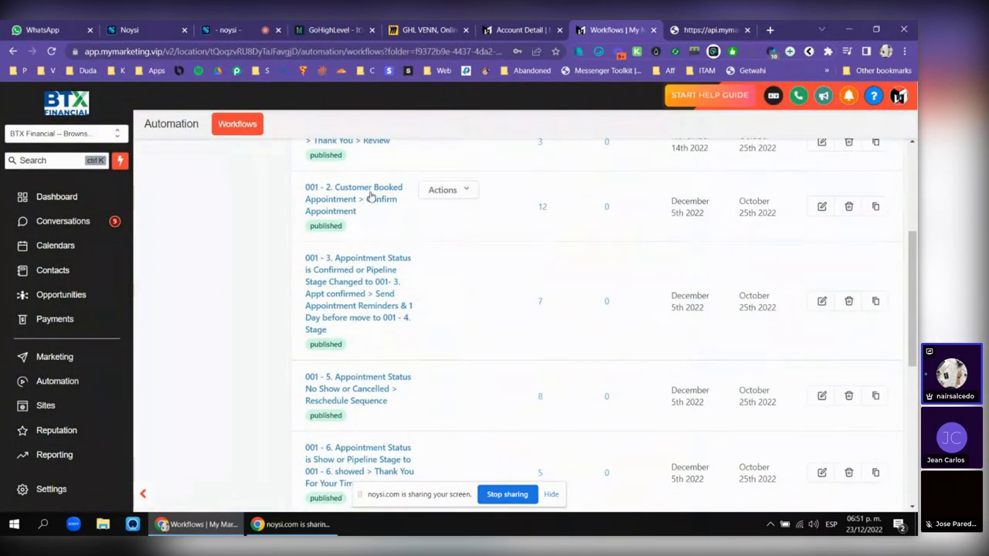
left_click(367, 286)
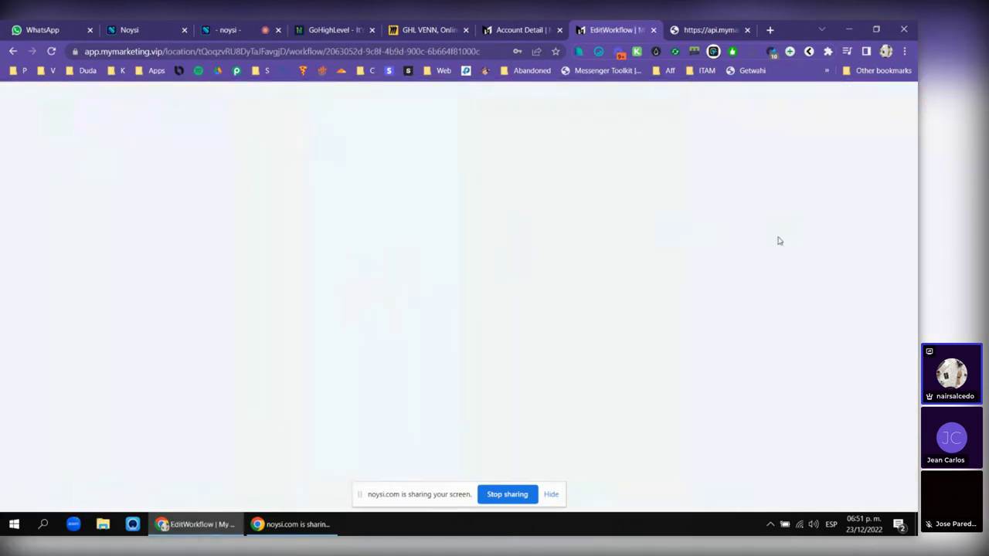
scroll(487, 226, "down", 4)
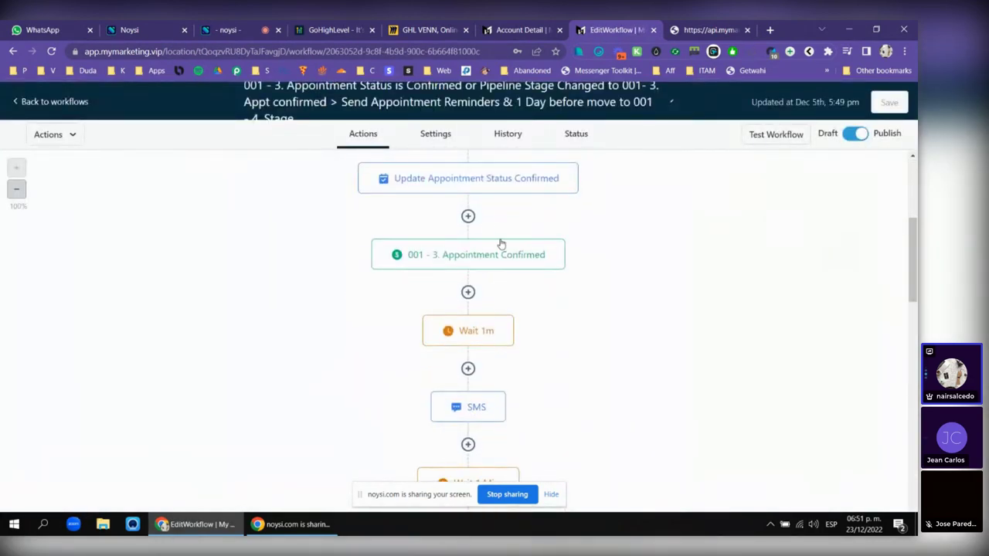
scroll(494, 278, "down", 1)
left_click(473, 347)
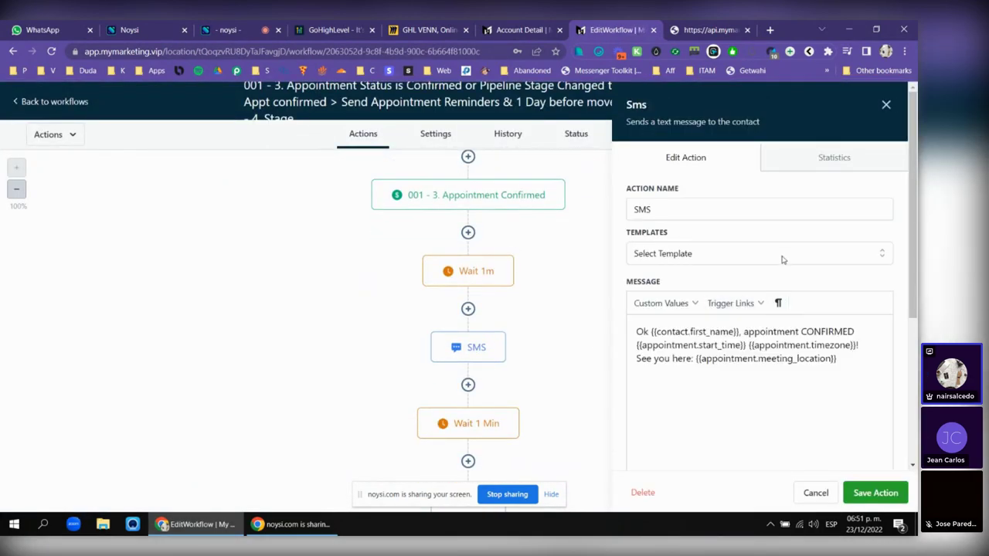
- Review the confirmation SMS: 'appointment CONFIRMED' with start_time, timezone and meeting-location placeholders
scroll(783, 263, "down", 1)
double_click(783, 271)
double_click(827, 271)
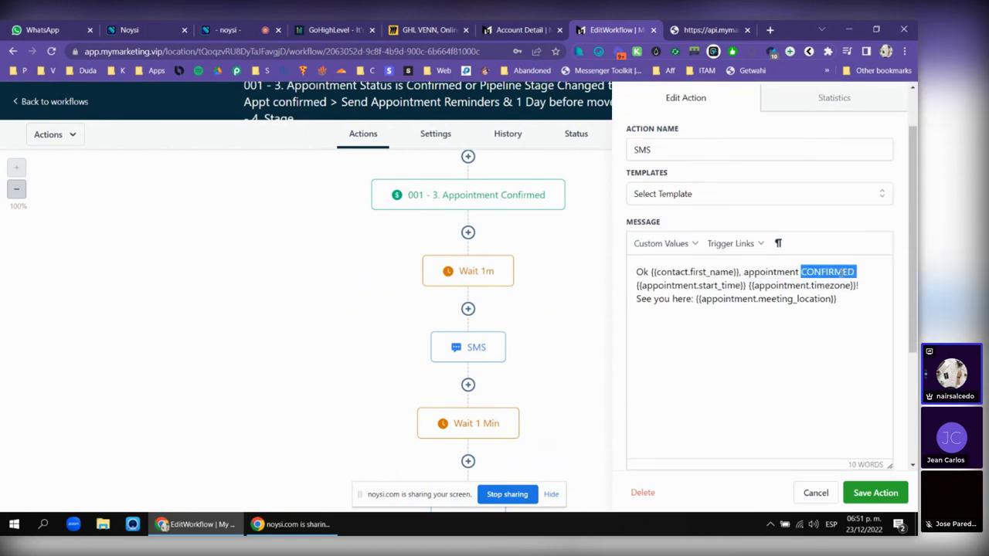
double_click(709, 286)
left_click(777, 289)
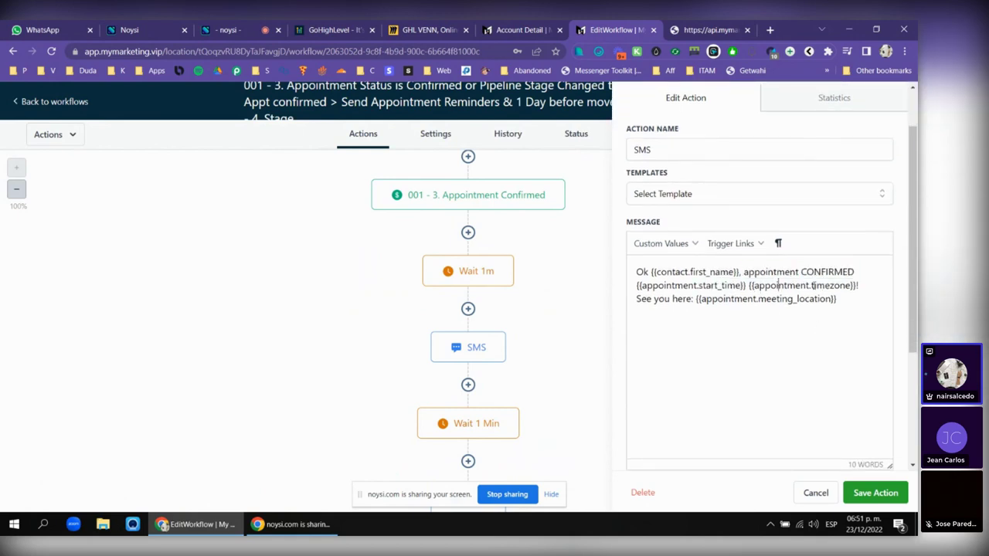
double_click(830, 286)
double_click(726, 299)
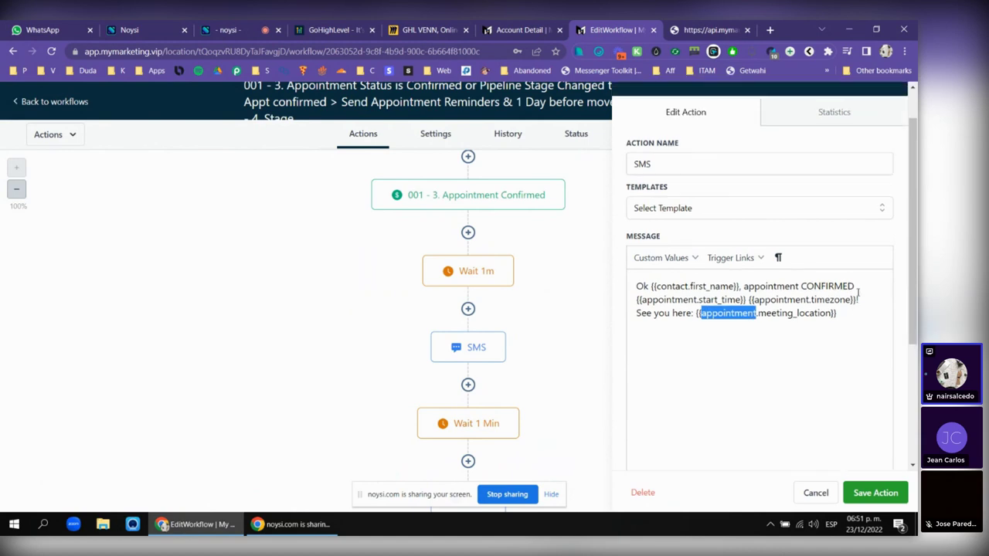
scroll(726, 301, "up", 1)
left_click(509, 274)
- Read the next SMS step, including its Google and Outlook calendar links and closing 'Thanks!'
scroll(506, 262, "down", 3)
left_click(468, 260)
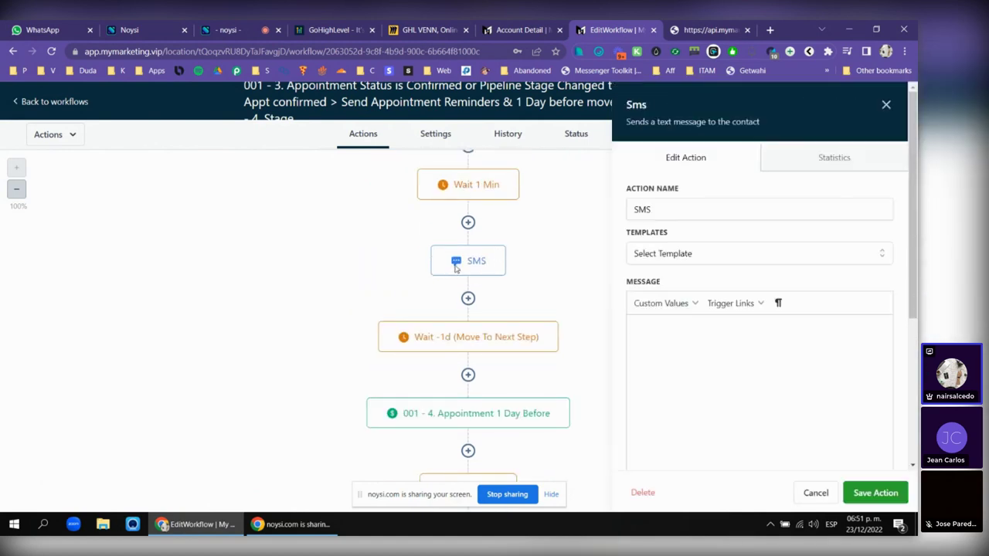
scroll(711, 289, "down", 2)
left_click_drag(638, 212, 766, 211)
left_click(753, 212)
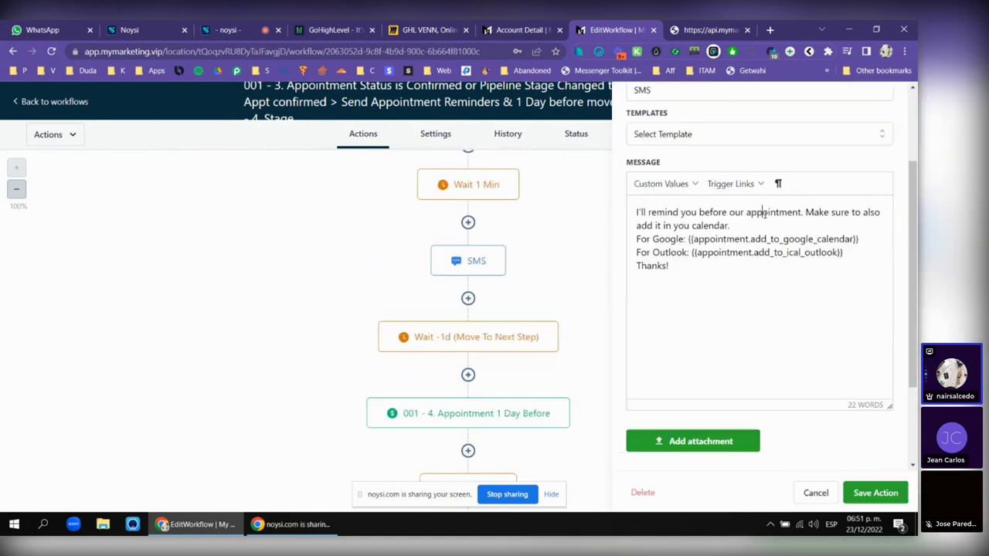
double_click(772, 212)
left_click(845, 212)
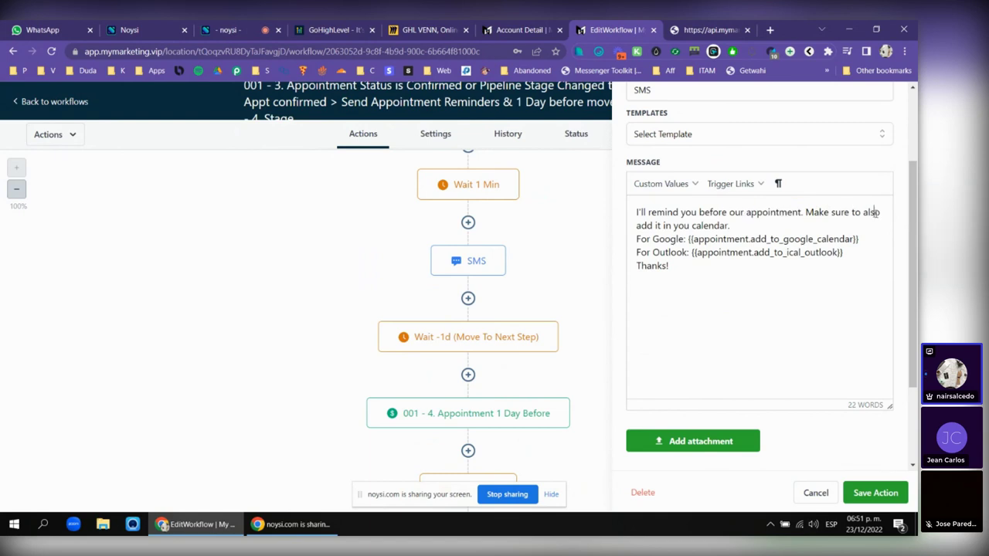
triple_click(676, 226)
left_click(740, 225)
triple_click(787, 238)
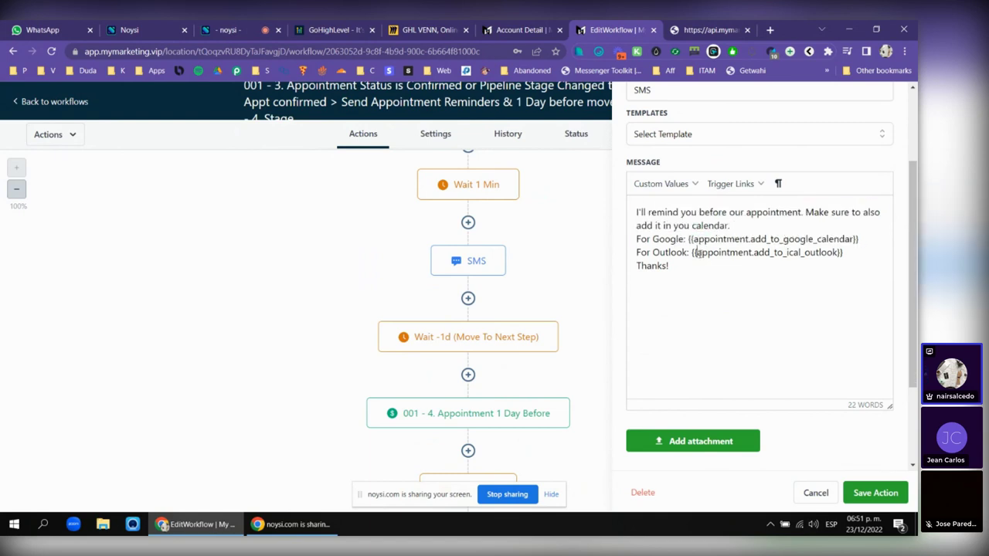
triple_click(784, 252)
triple_click(680, 265)
scroll(843, 181, "up", 3)
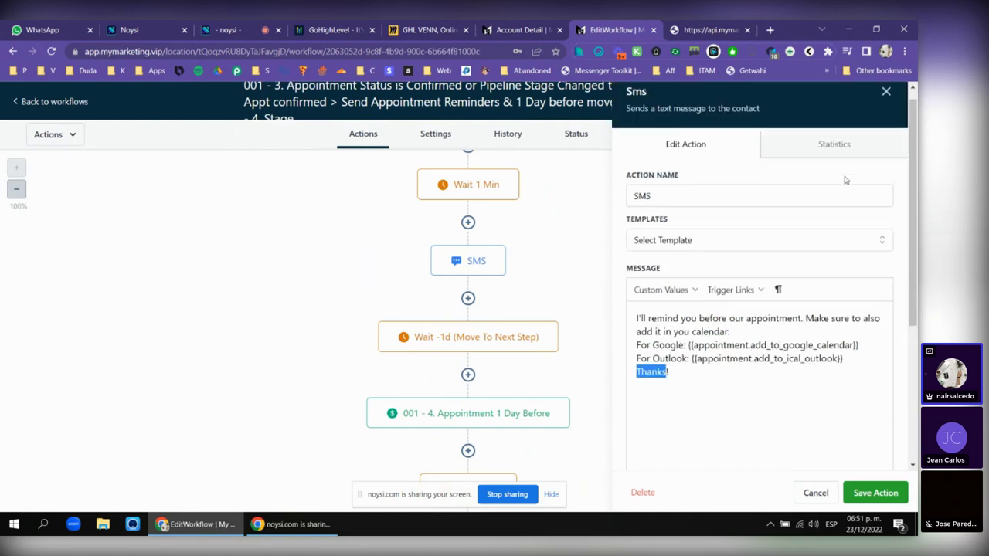
left_click(887, 105)
- Inspect the Wait -1d step, left waiting one day before the appointment, unchanged
scroll(458, 190, "down", 3)
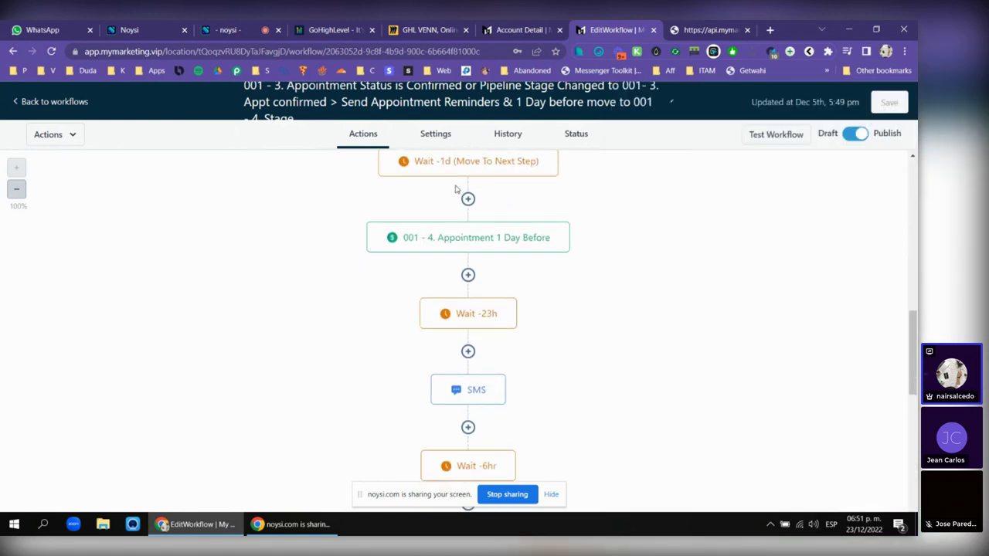
scroll(458, 190, "up", 1)
left_click(438, 216)
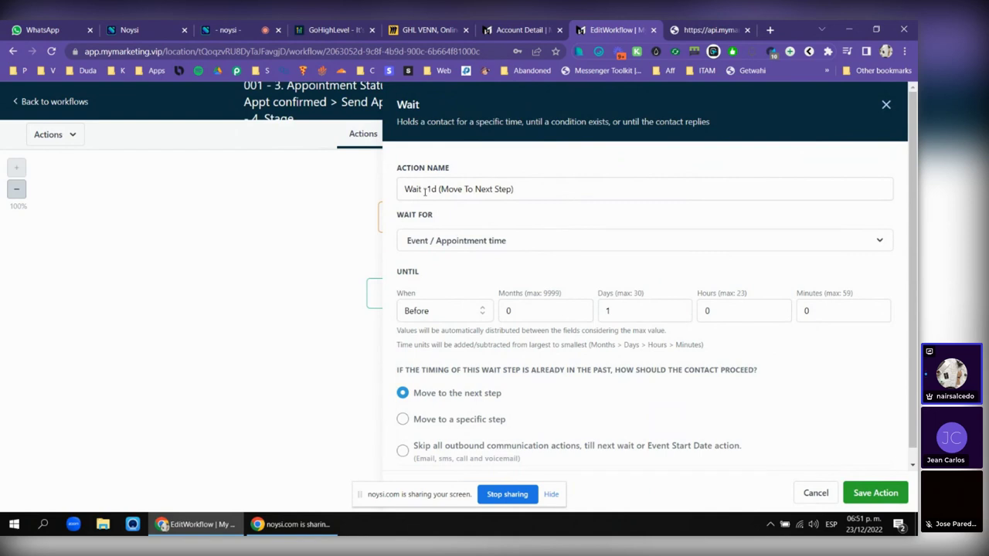
left_click_drag(424, 192, 431, 190)
left_click(437, 312)
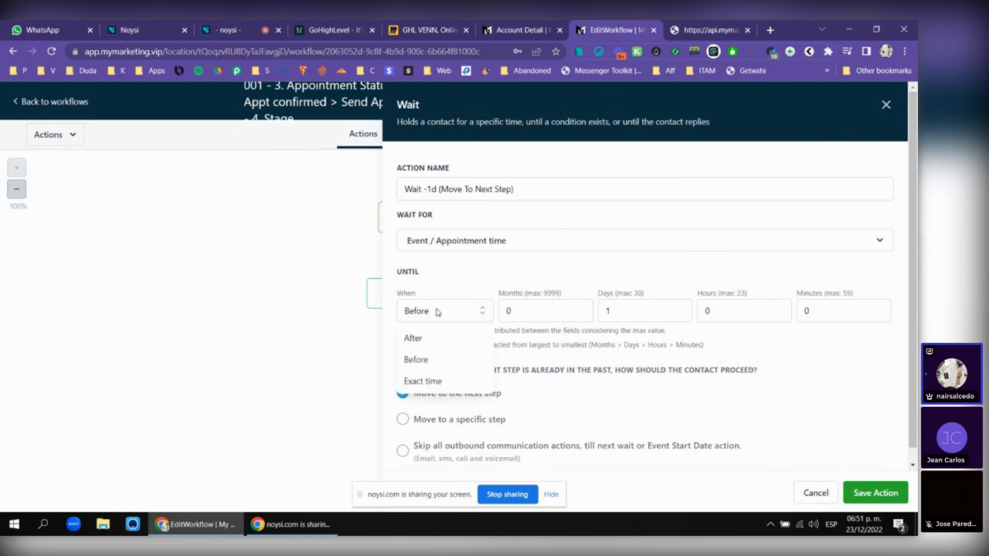
left_click(437, 311)
left_click(660, 306)
left_click(886, 104)
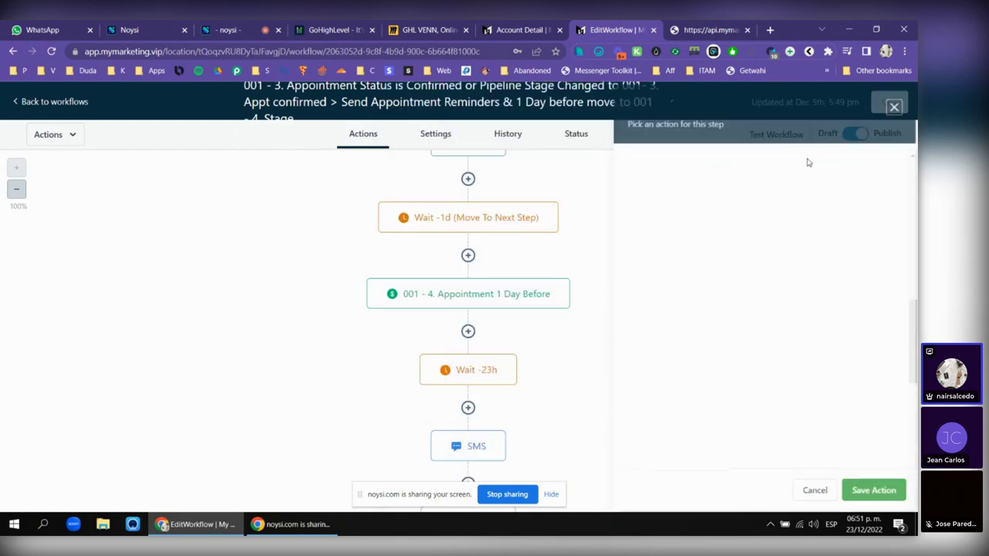
- Look over the reminder SMS step's message
scroll(520, 255, "down", 2)
left_click(474, 267)
scroll(746, 278, "down", 1)
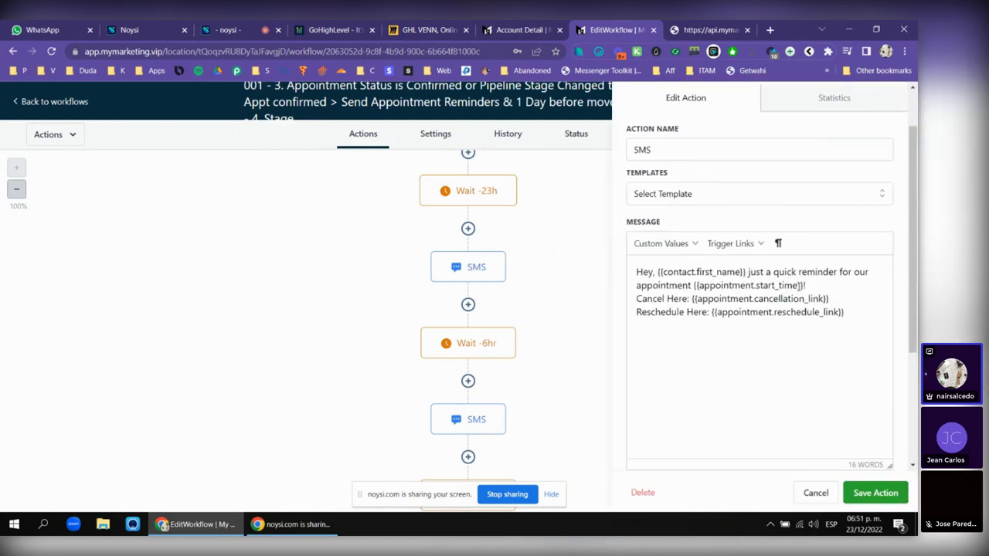
scroll(735, 286, "up", 1)
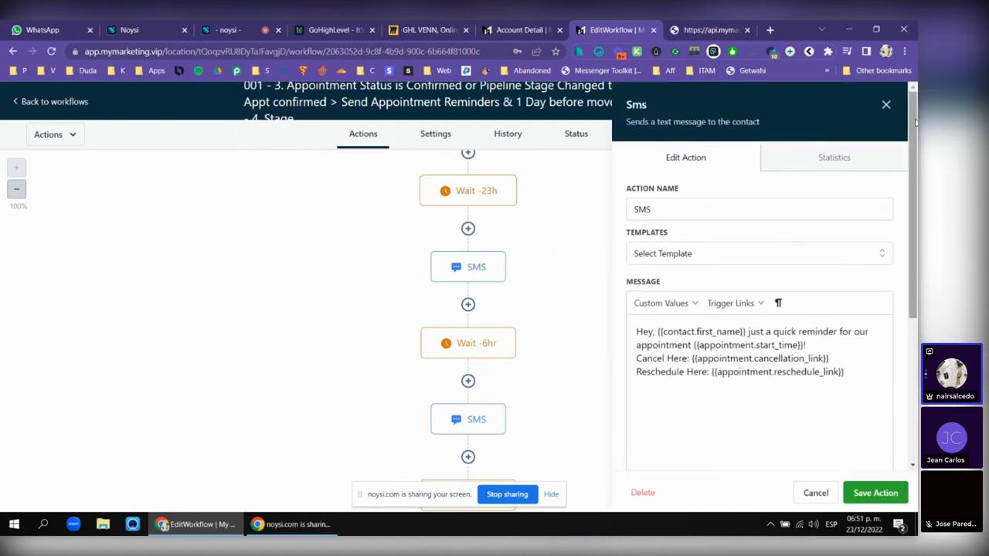
left_click(893, 103)
- Inspect the internal notification step's settings
scroll(459, 327, "down", 3)
scroll(459, 327, "down", 4)
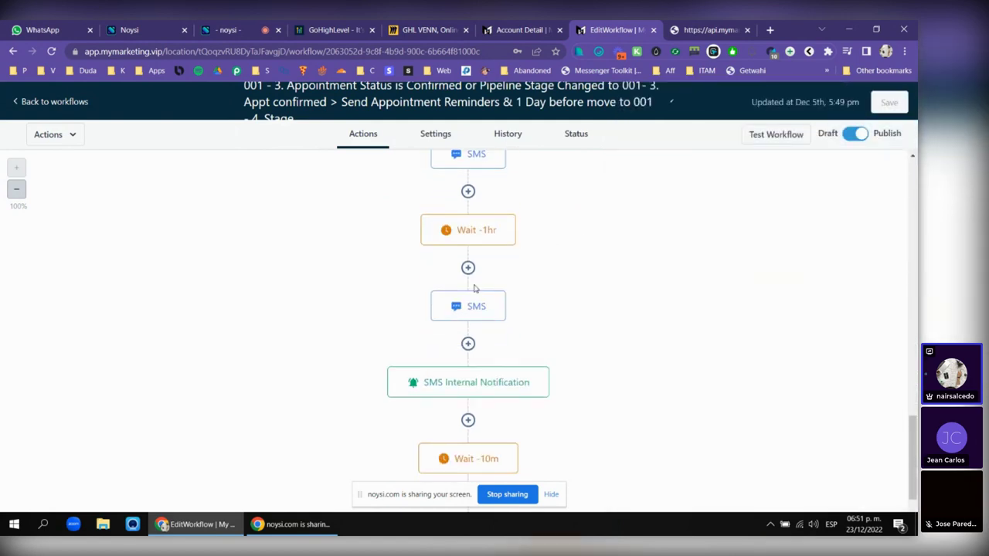
left_click(466, 267)
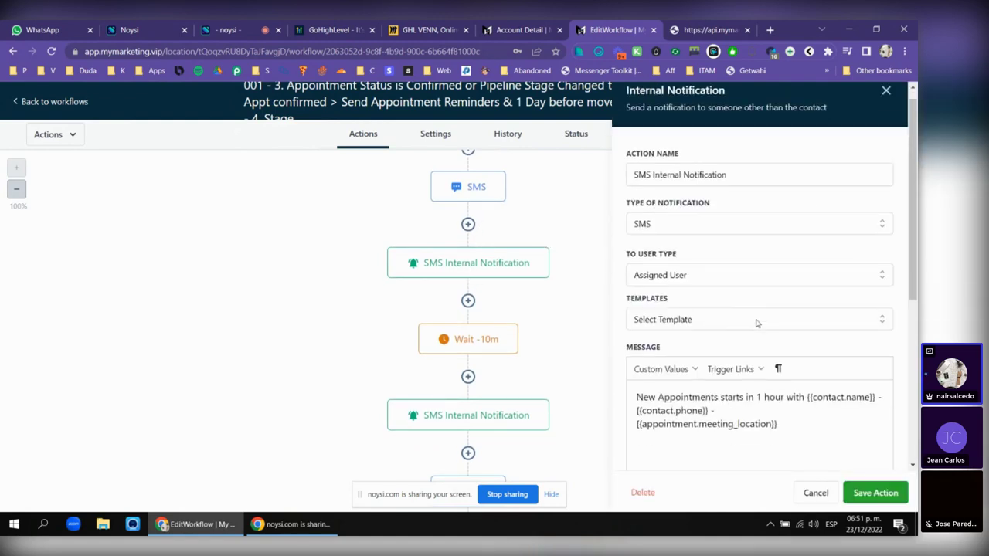
scroll(755, 322, "down", 1)
scroll(767, 302, "up", 1)
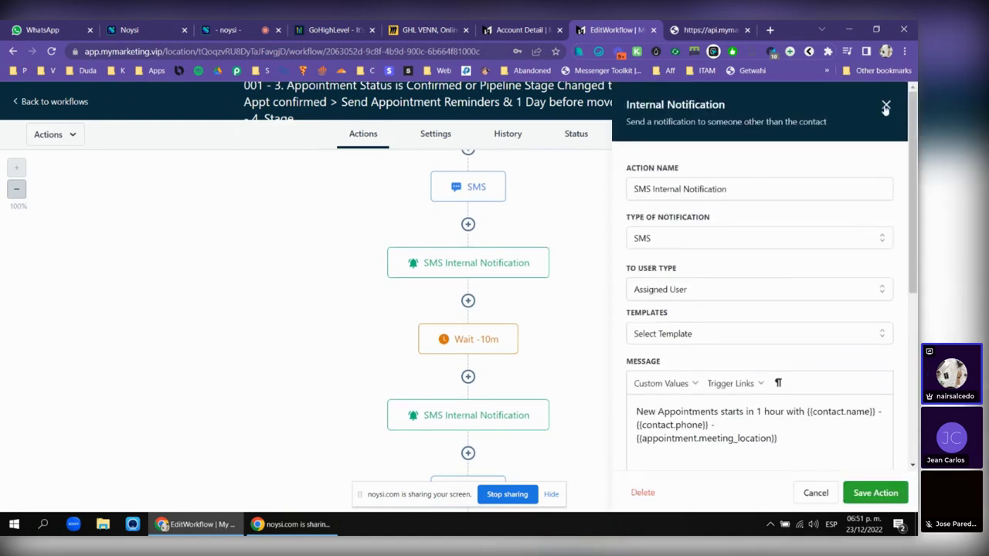
left_click(885, 103)
- Check the 10-minute reminder SMS, then go back to the workflows list
scroll(487, 316, "down", 3)
left_click(472, 246)
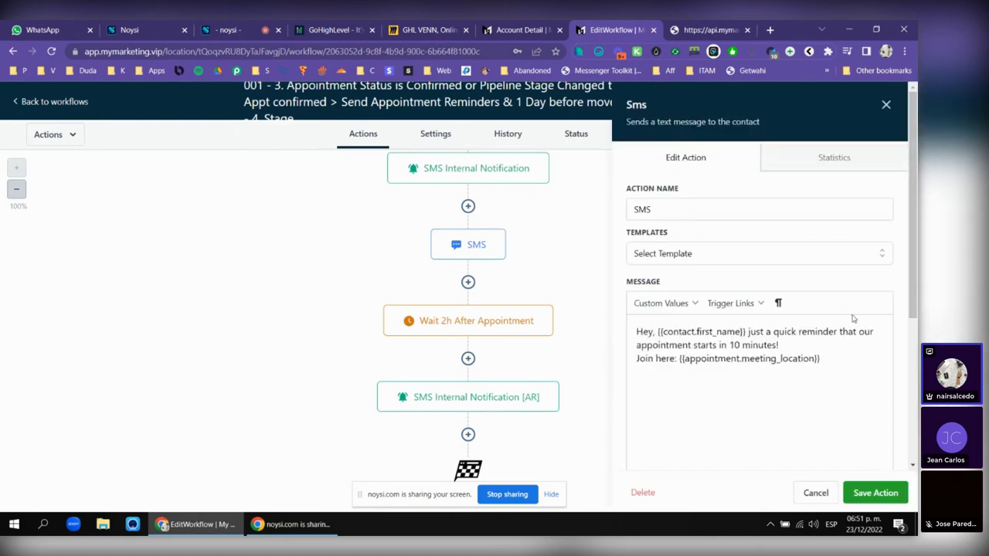
left_click(885, 106)
left_click(55, 102)
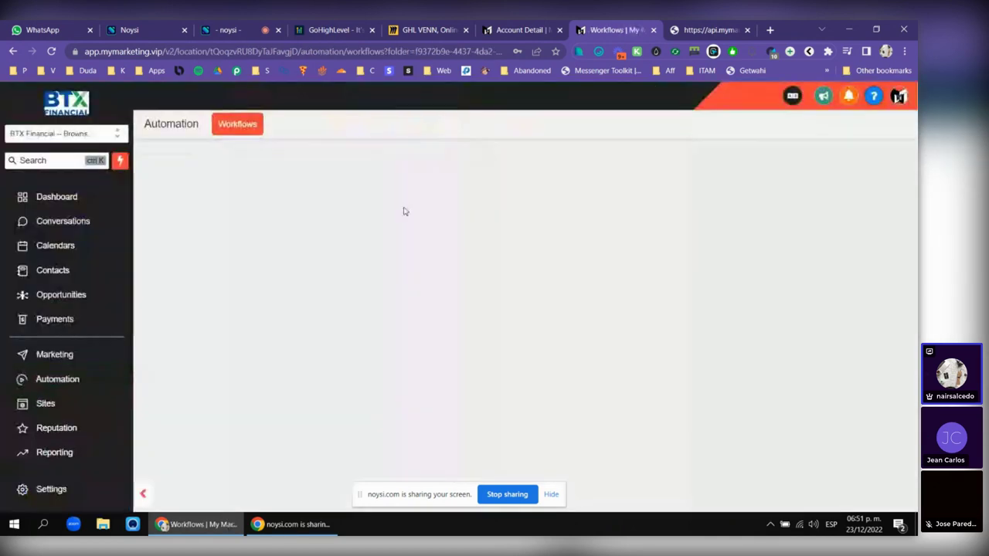
- Open the 001 - 5 No Show or Cancelled workflow and its cancellation-branch SMS
scroll(414, 310, "down", 4)
scroll(413, 311, "down", 1)
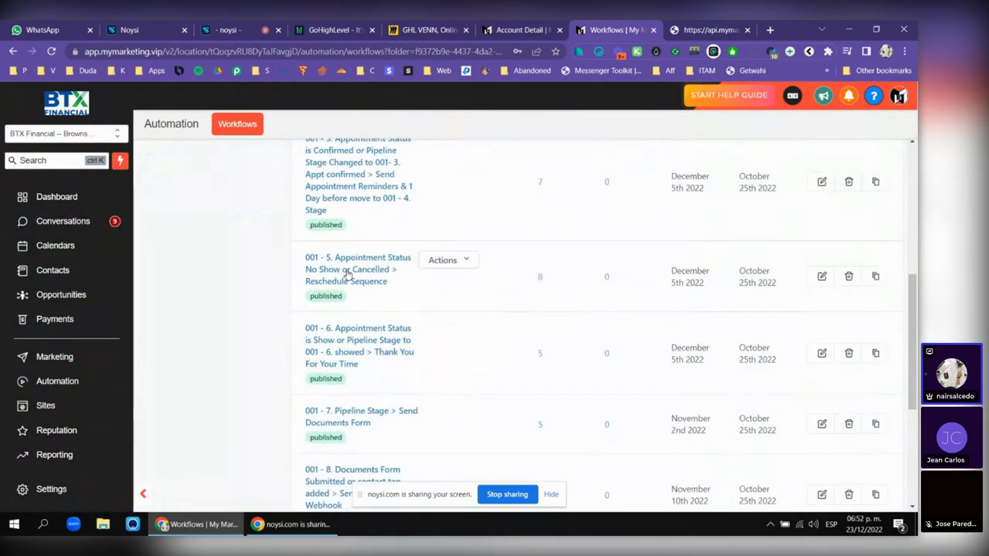
left_click(346, 274)
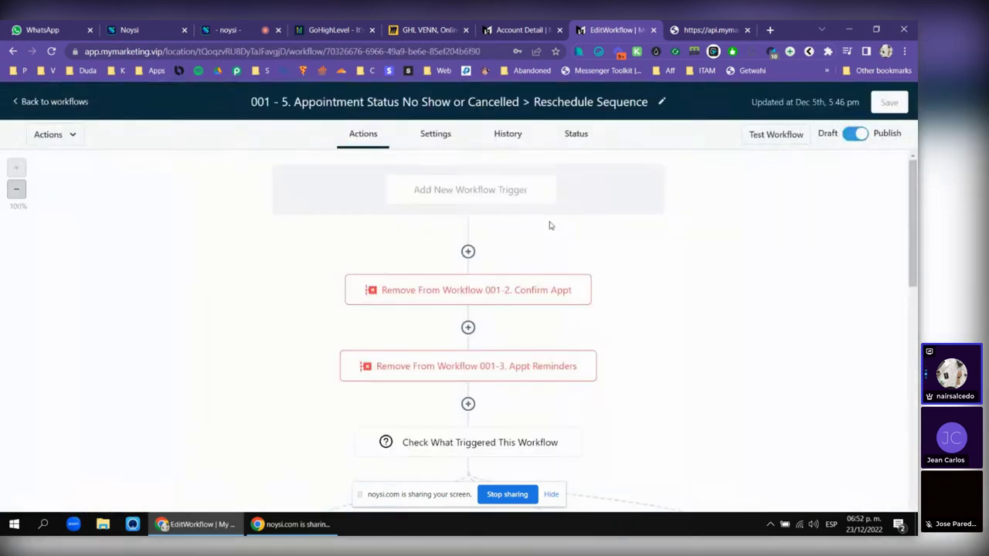
scroll(543, 212, "up", 1)
scroll(621, 228, "down", 6)
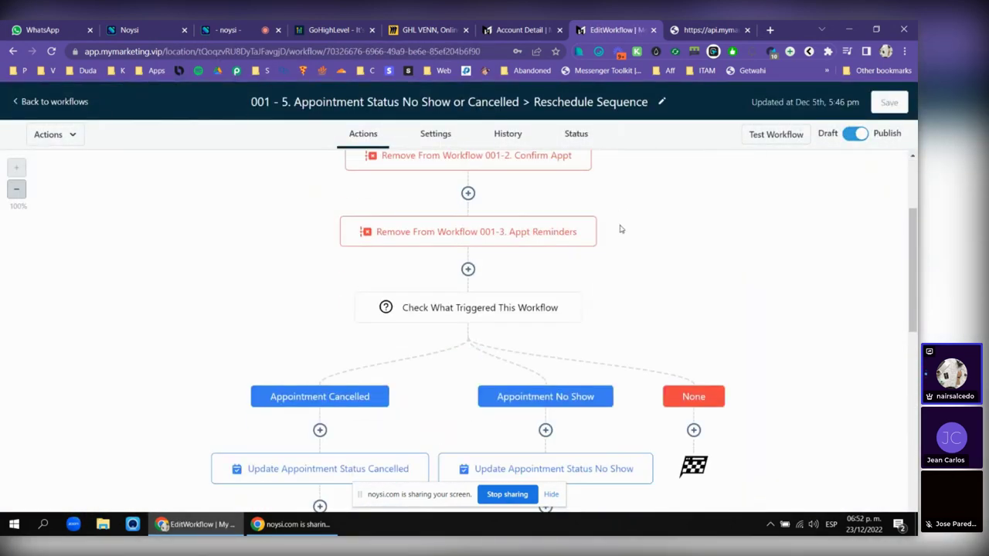
left_click(334, 313)
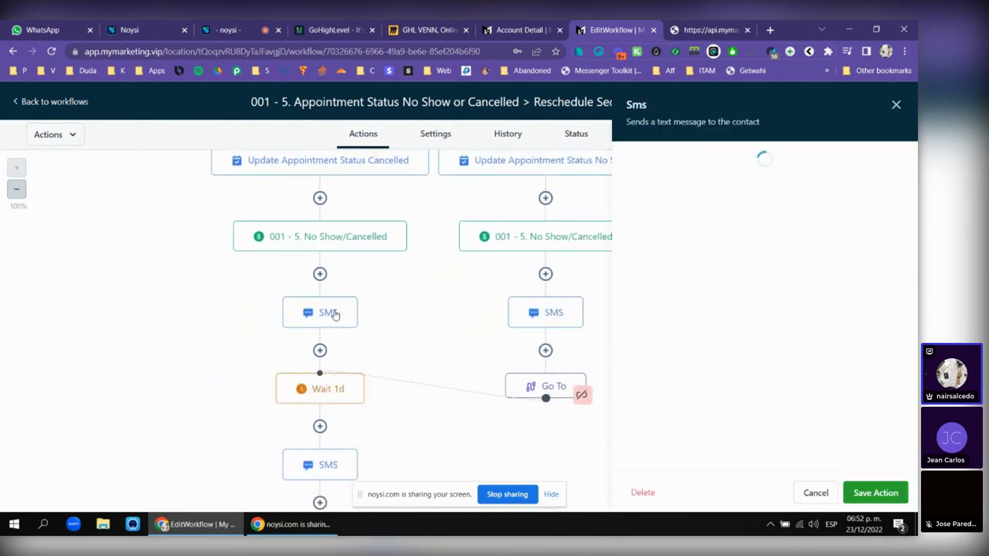
- Read the cancellation SMS, noting the word 'Cancelled'
scroll(710, 356, "down", 1)
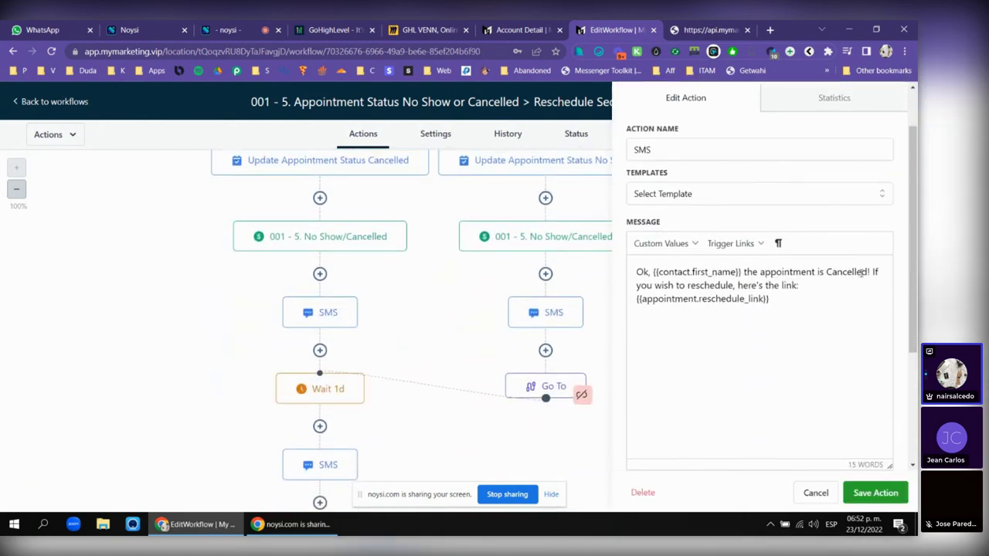
double_click(860, 272)
left_click(831, 294)
left_click_drag(799, 285, 654, 285)
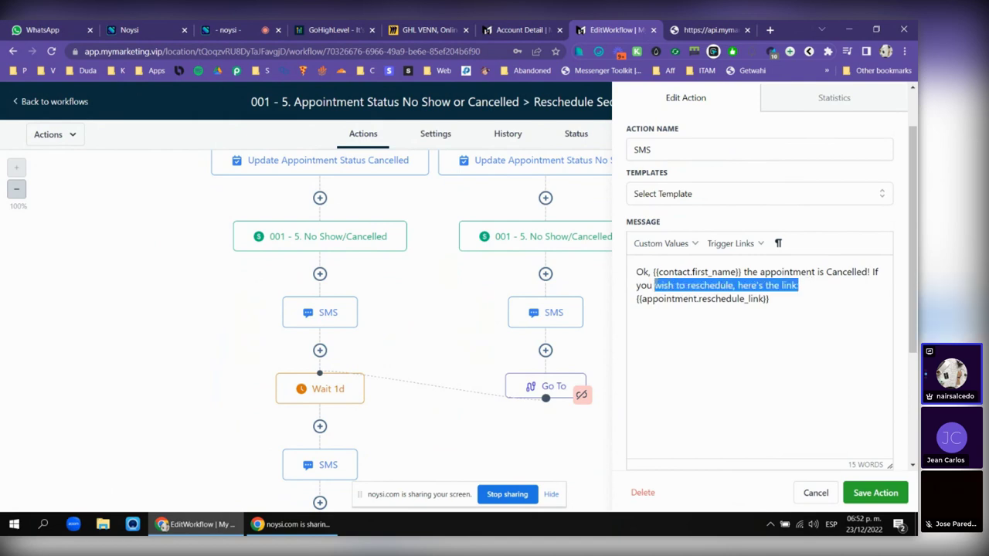
- Browse the messages of the Reschedule Sequence's other SMS steps
left_click(656, 283)
scroll(379, 320, "down", 3)
left_click(328, 286)
scroll(821, 245, "down", 1)
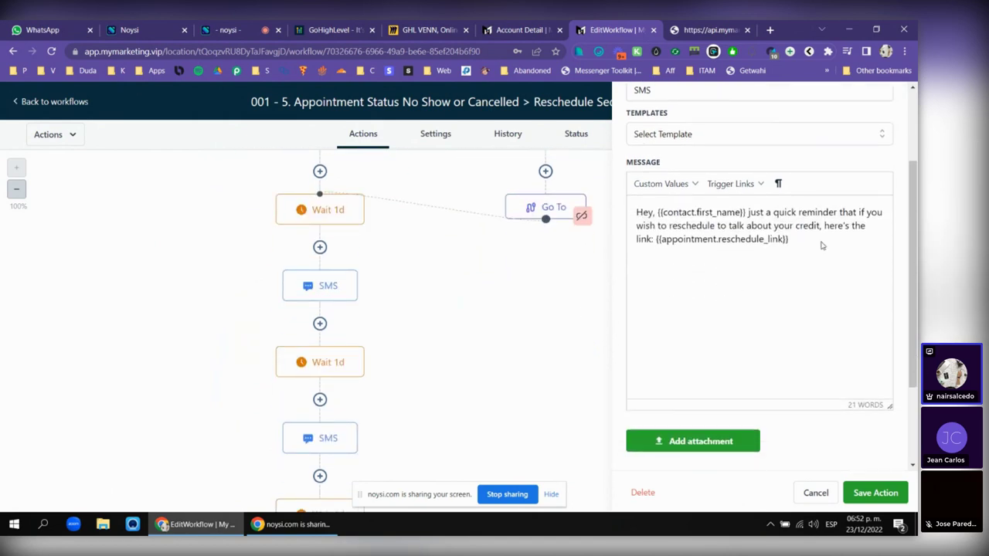
scroll(801, 237, "down", 2)
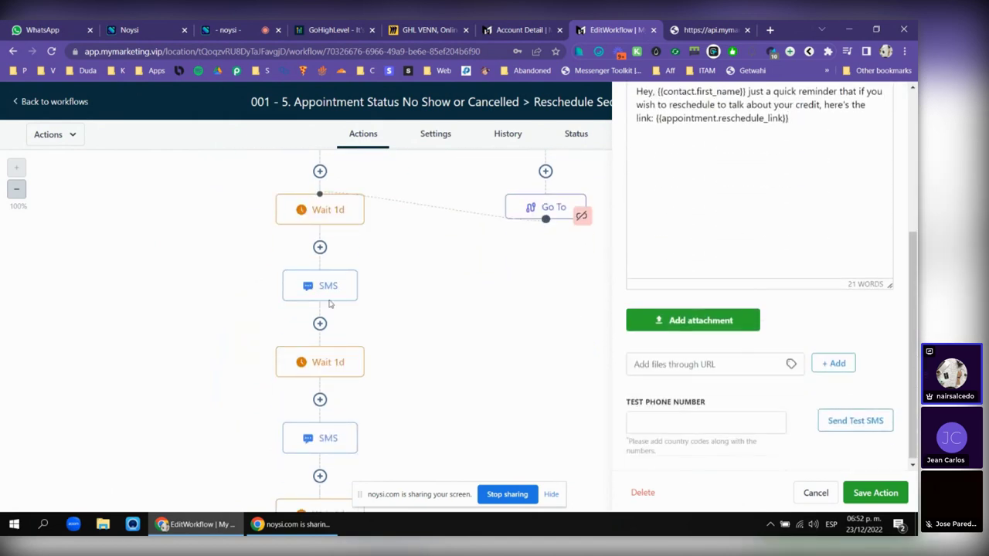
scroll(317, 265, "down", 1)
scroll(830, 217, "up", 2)
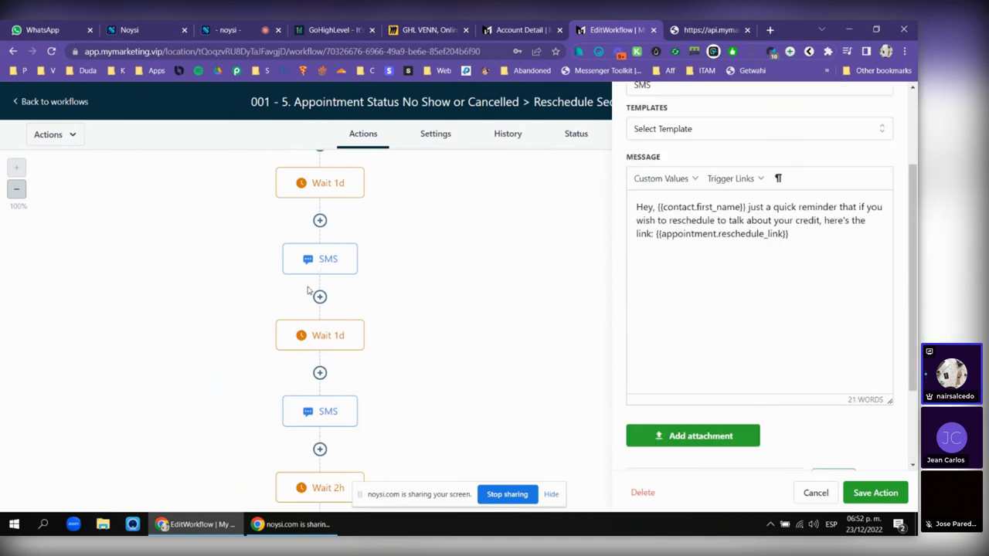
scroll(321, 284, "down", 3)
scroll(340, 323, "up", 10)
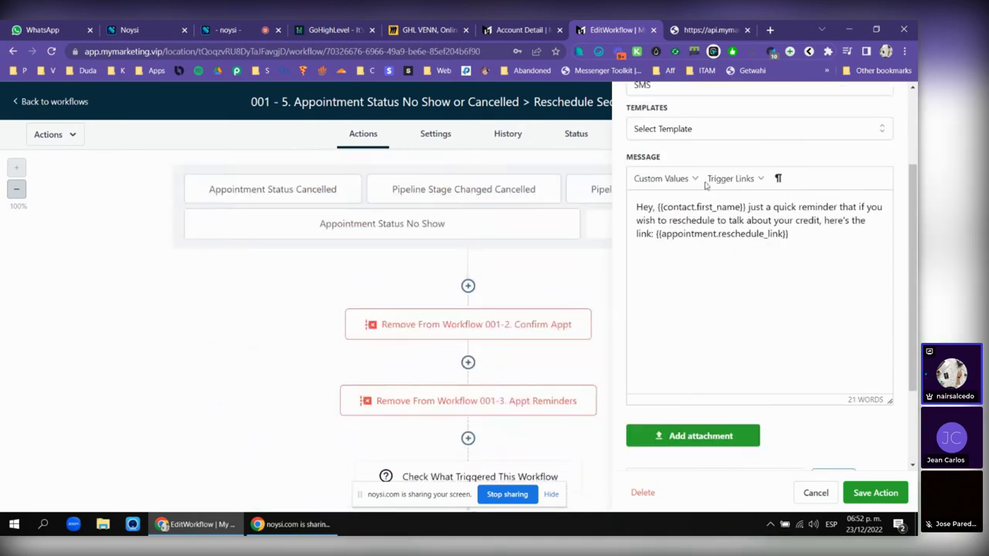
scroll(795, 177, "up", 2)
- Close the SMS step settings and go back to the workflows list
left_click(886, 105)
scroll(541, 309, "down", 10)
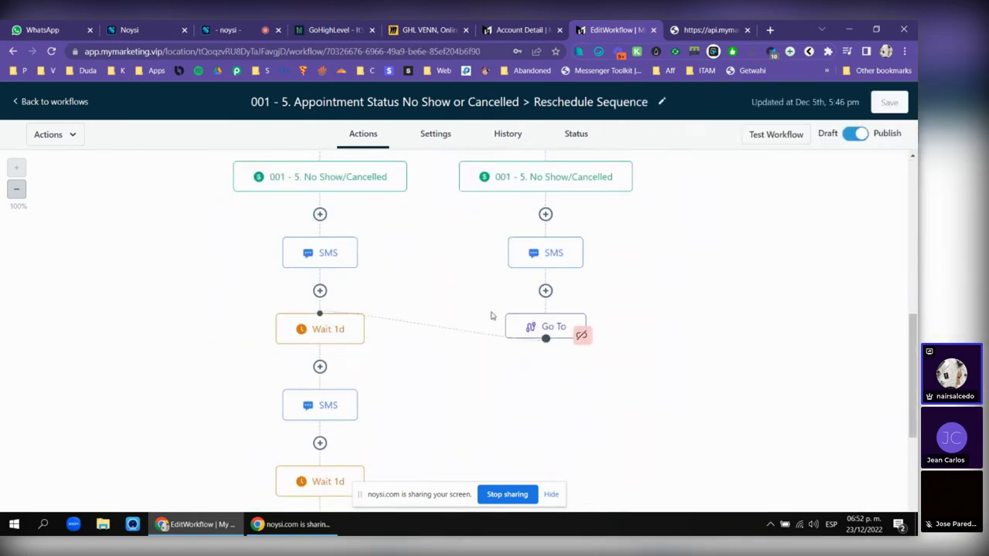
scroll(503, 397, "up", 10)
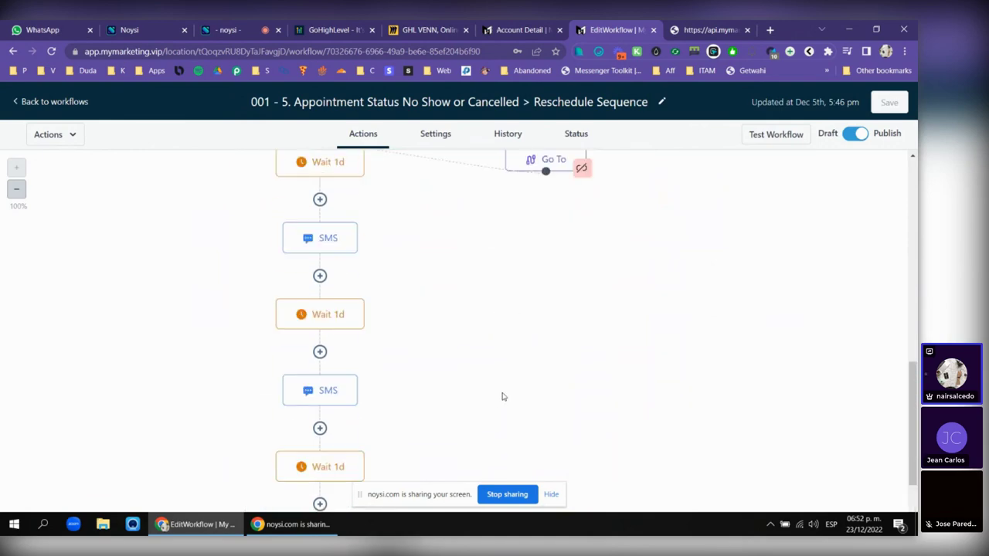
left_click(54, 101)
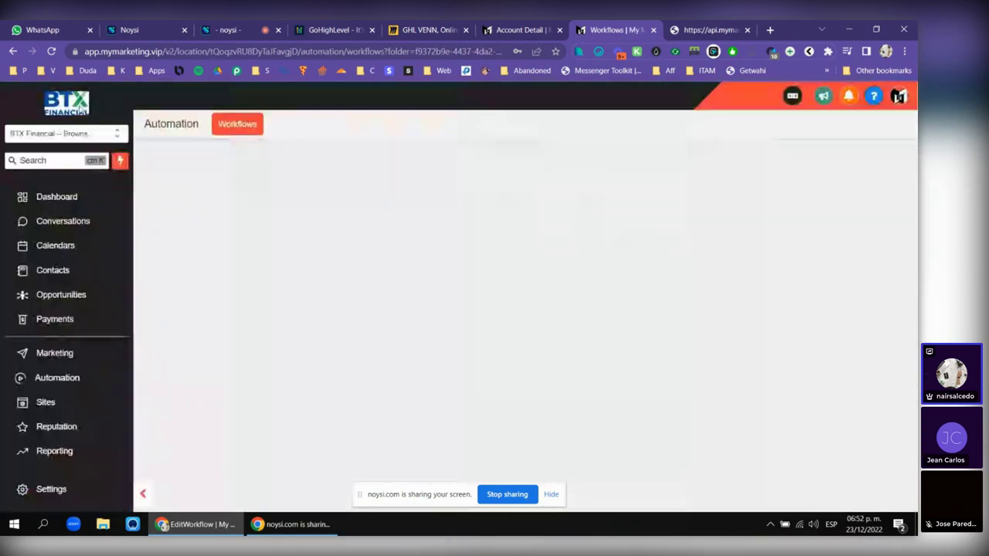
- Scroll through the imported credit-repair workflows, then open BTX Financial's business profile settings
scroll(710, 226, "down", 5)
scroll(711, 225, "down", 4)
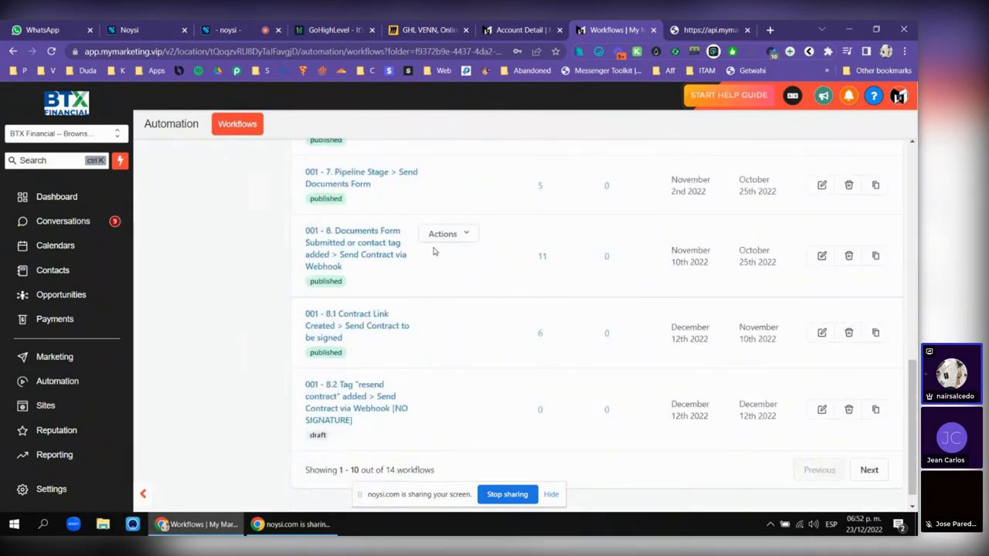
scroll(433, 251, "up", 10)
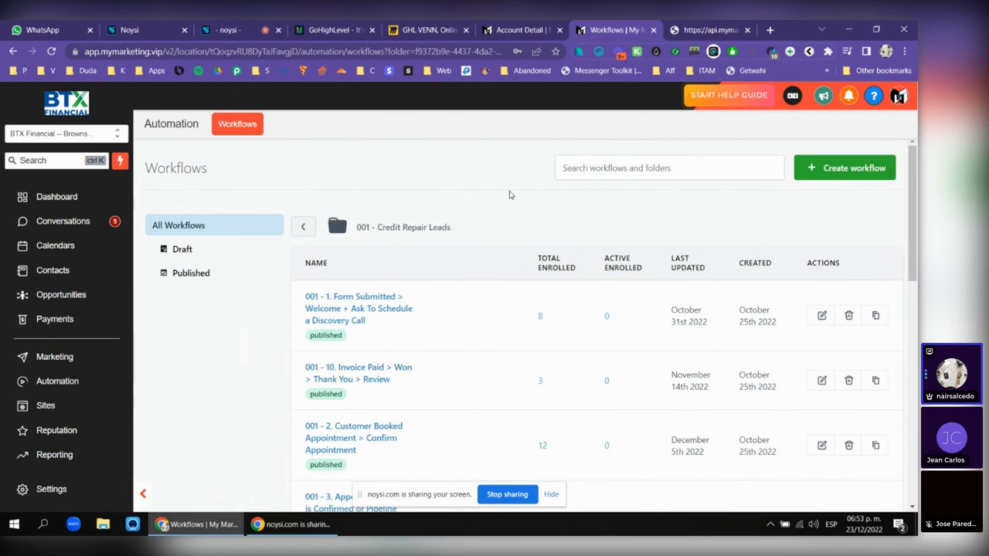
left_click(51, 489)
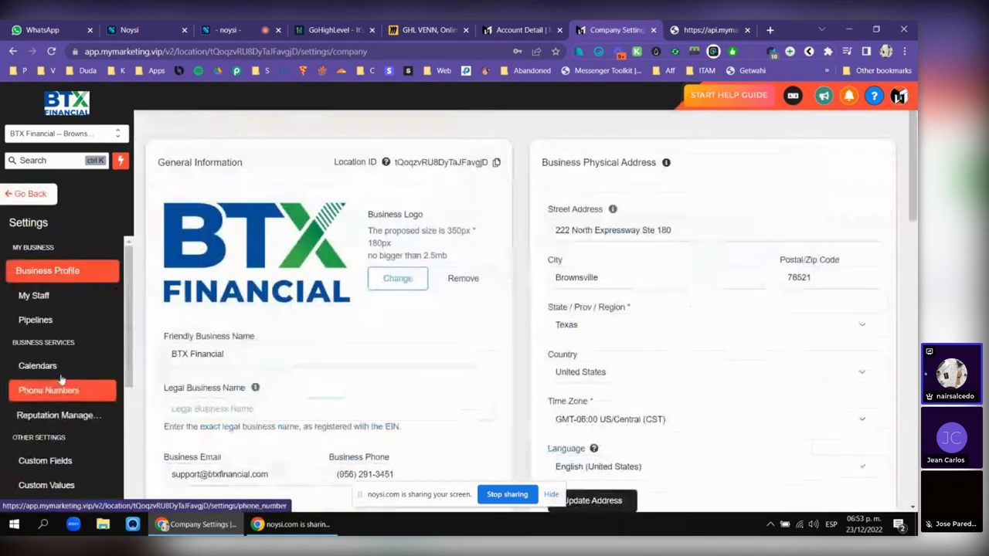
- Scroll through BTX Financial's imported Custom Values table, then head back to Automation
left_click(46, 431)
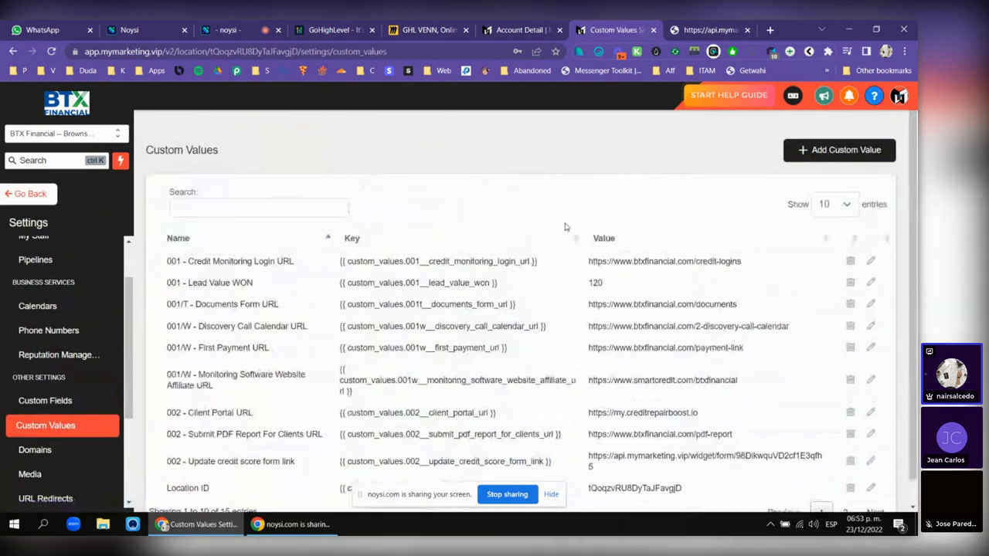
scroll(579, 239, "down", 1)
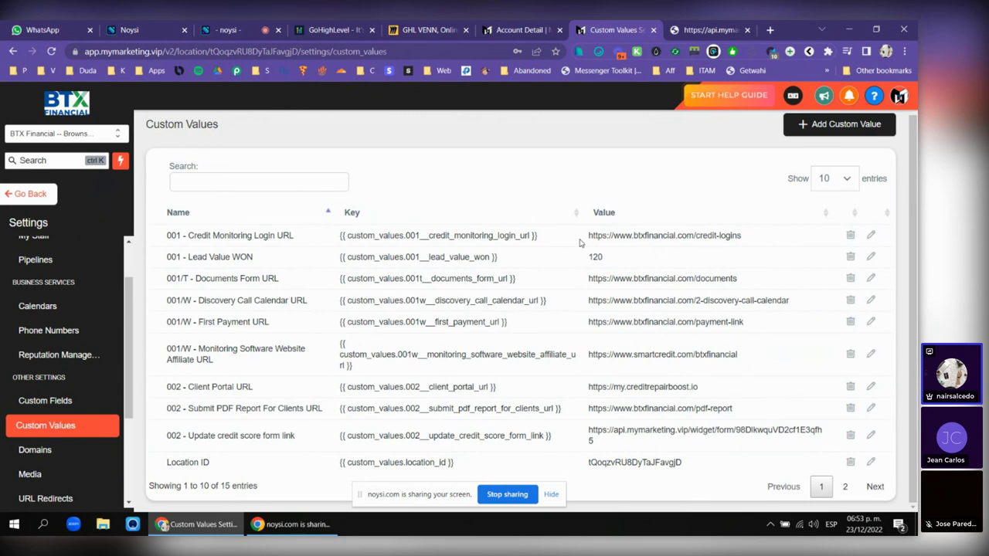
left_click(31, 193)
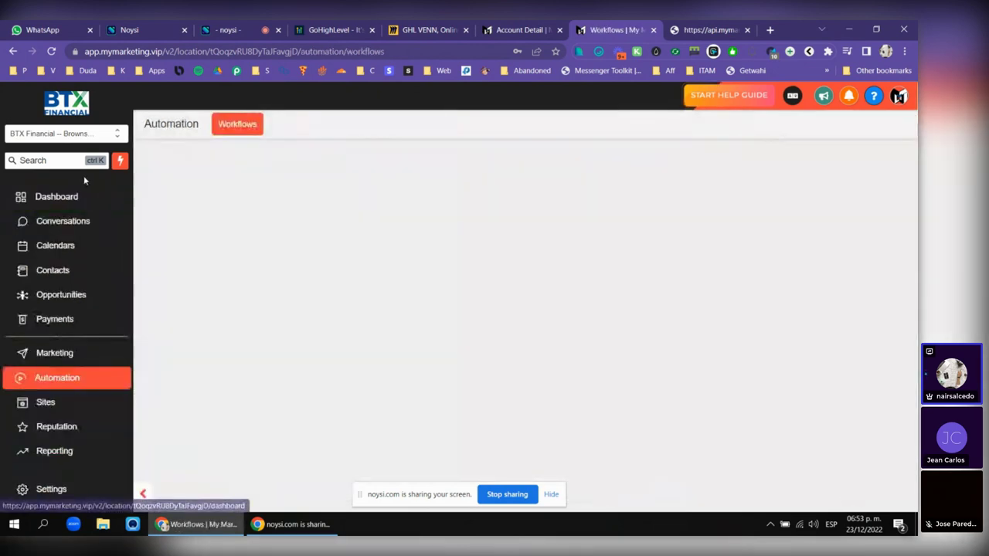
- Open the VIP Support custom menu link showing the My Marketing team chat
scroll(105, 428, "down", 2)
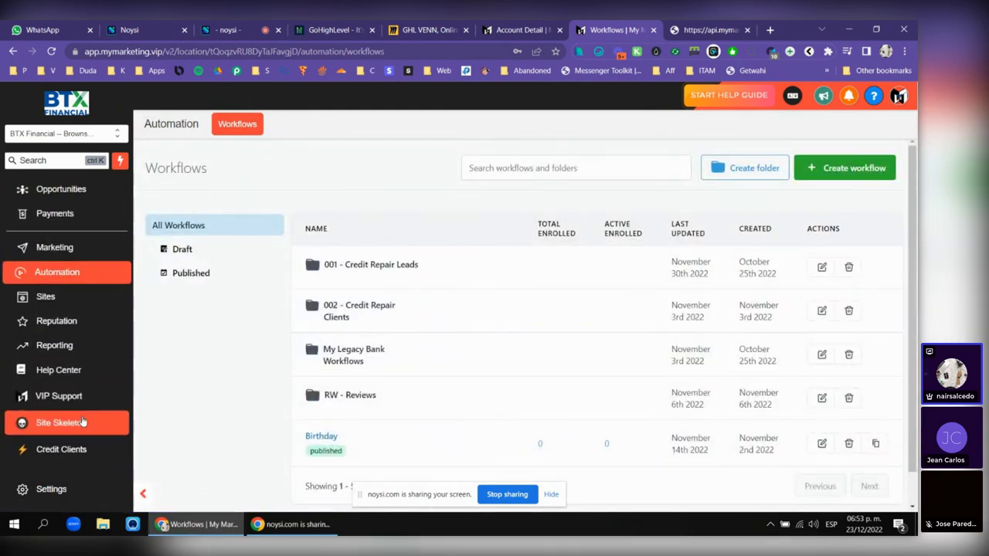
left_click(68, 397)
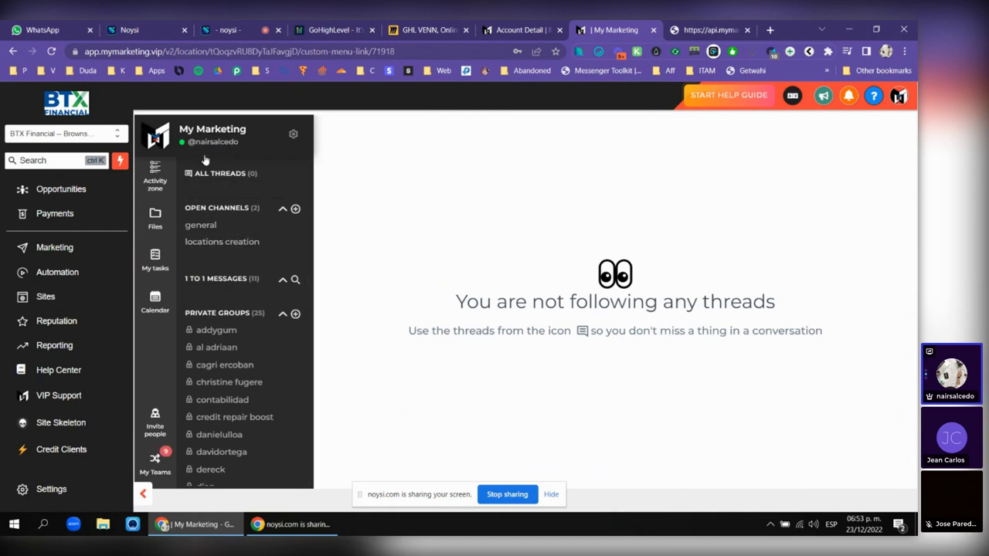
- View the general channel in the team chat, then open the Credit Clients contacts link
scroll(224, 193, "down", 3)
scroll(247, 293, "down", 3)
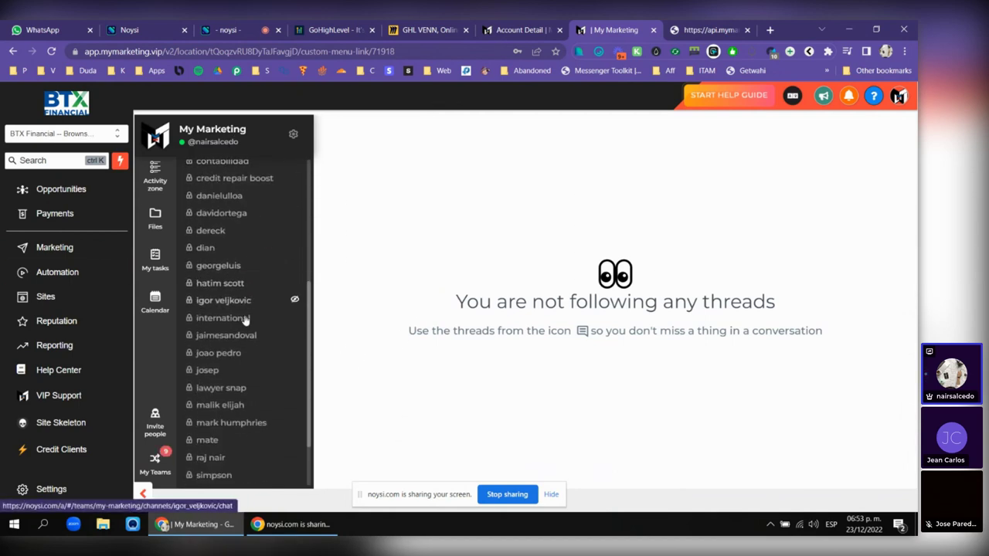
scroll(245, 319, "down", 2)
scroll(247, 309, "up", 10)
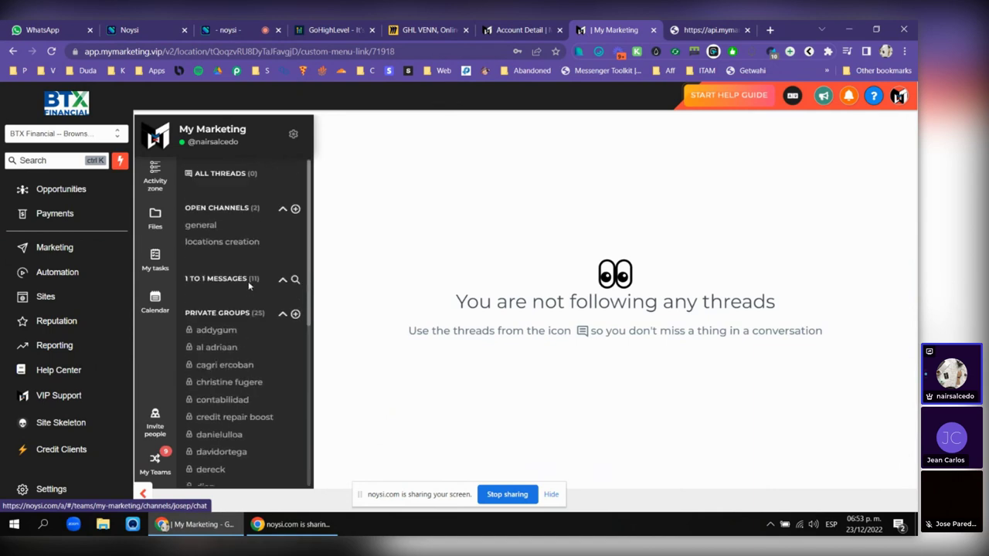
left_click(211, 230)
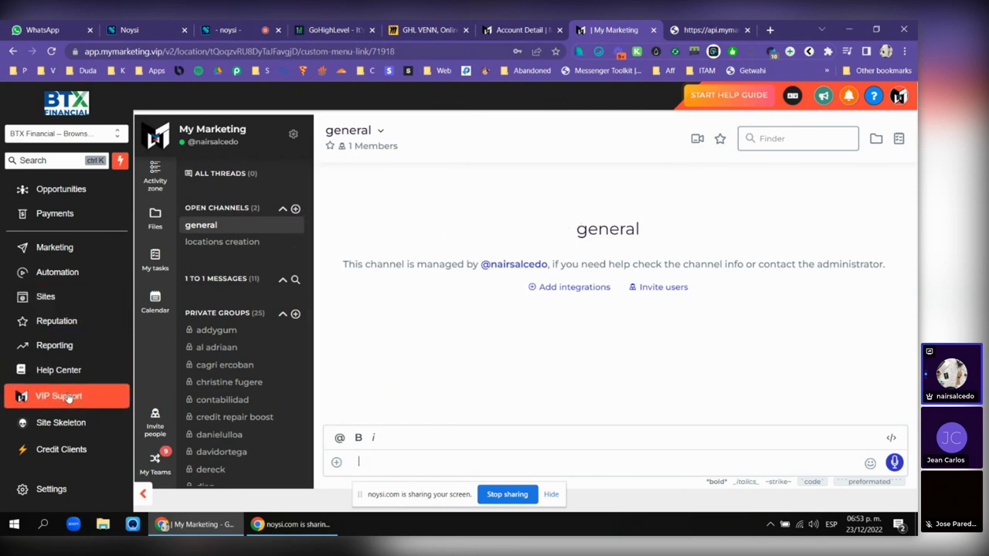
left_click(71, 449)
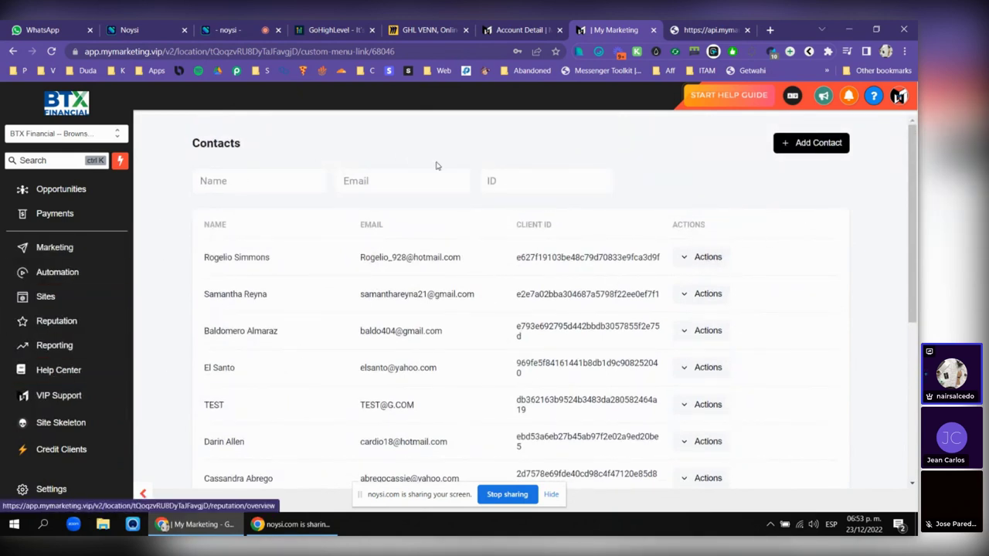
- Open View Scores for the first client, review Experian, TransUnion and Equifax charts, then return
left_click(714, 259)
left_click(694, 336)
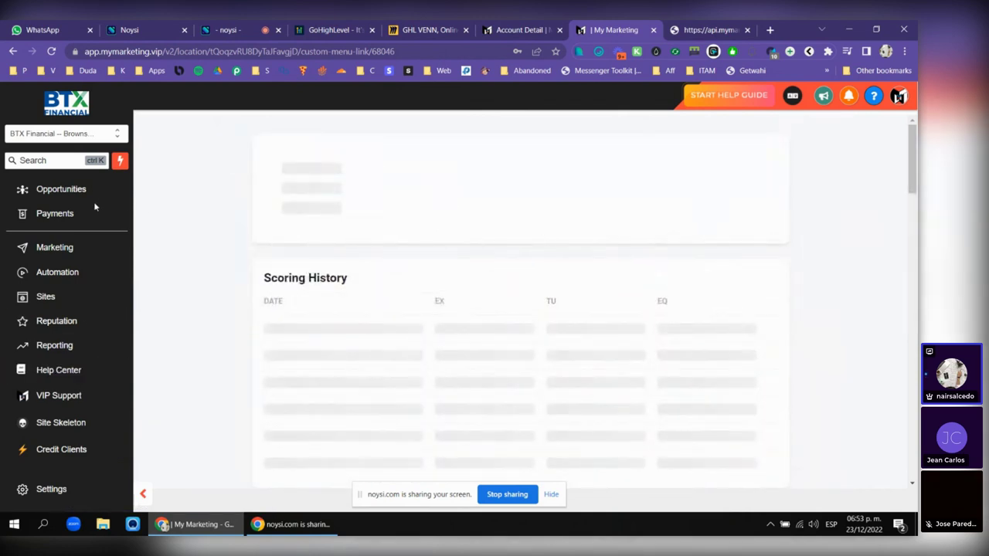
scroll(572, 216, "down", 4)
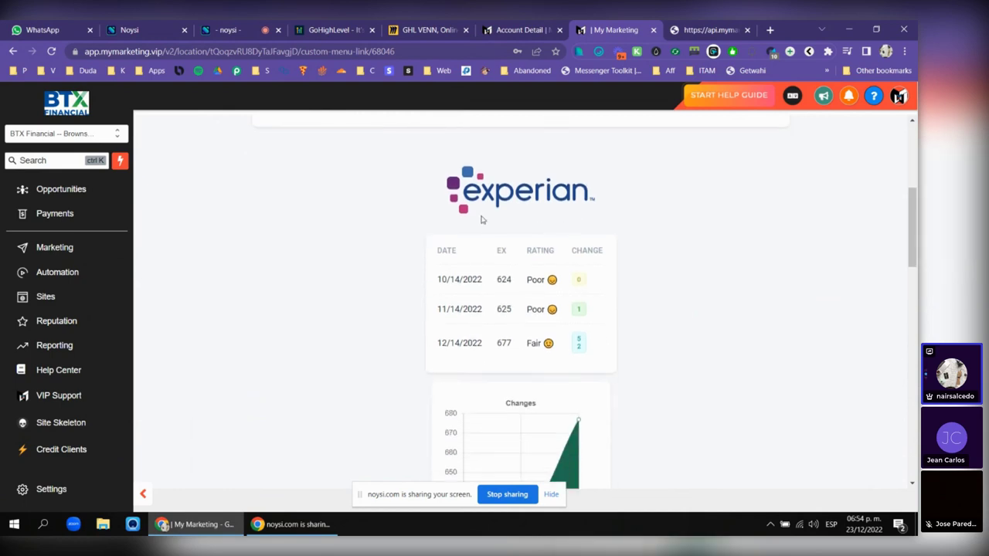
scroll(481, 220, "down", 2)
scroll(575, 199, "up", 1)
scroll(555, 159, "down", 2)
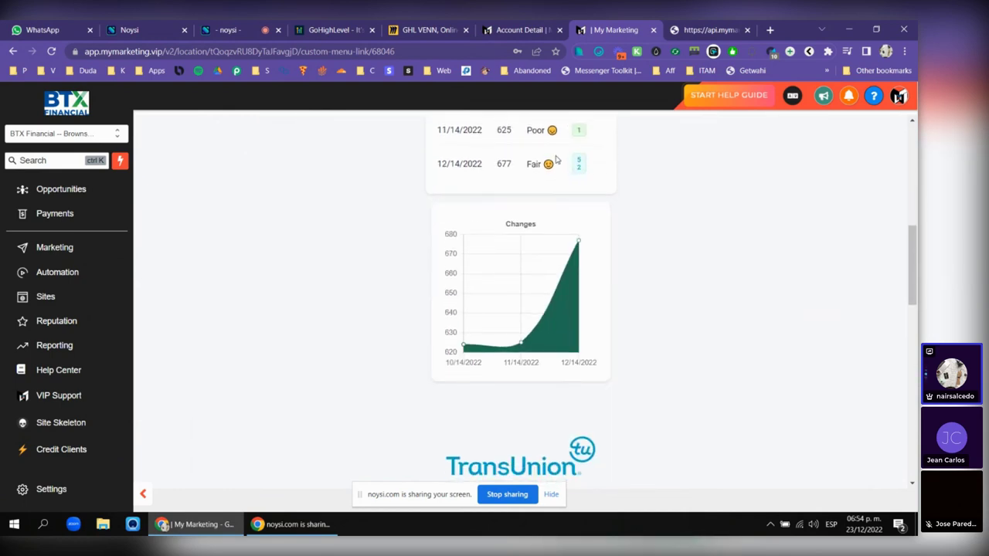
scroll(555, 159, "down", 2)
scroll(570, 182, "down", 10)
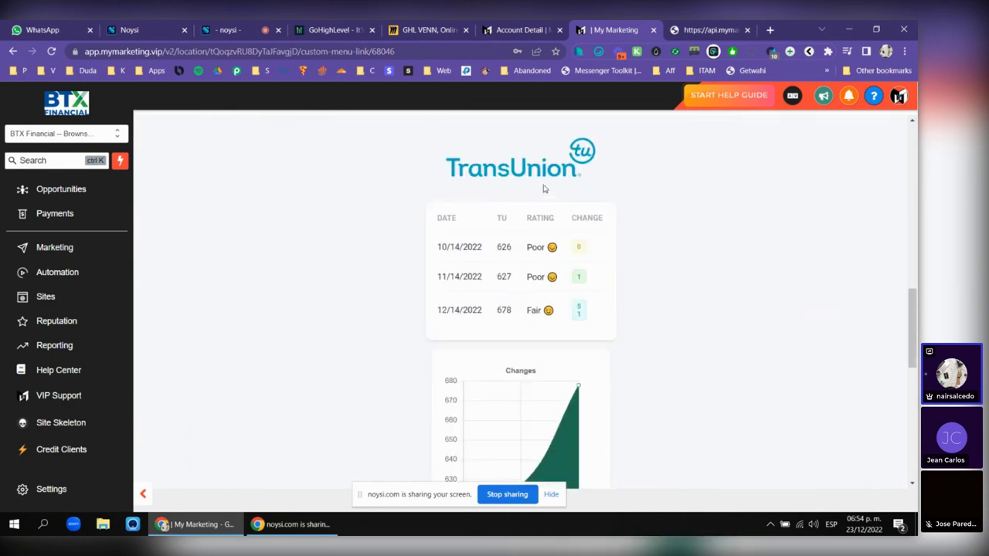
left_click(73, 449)
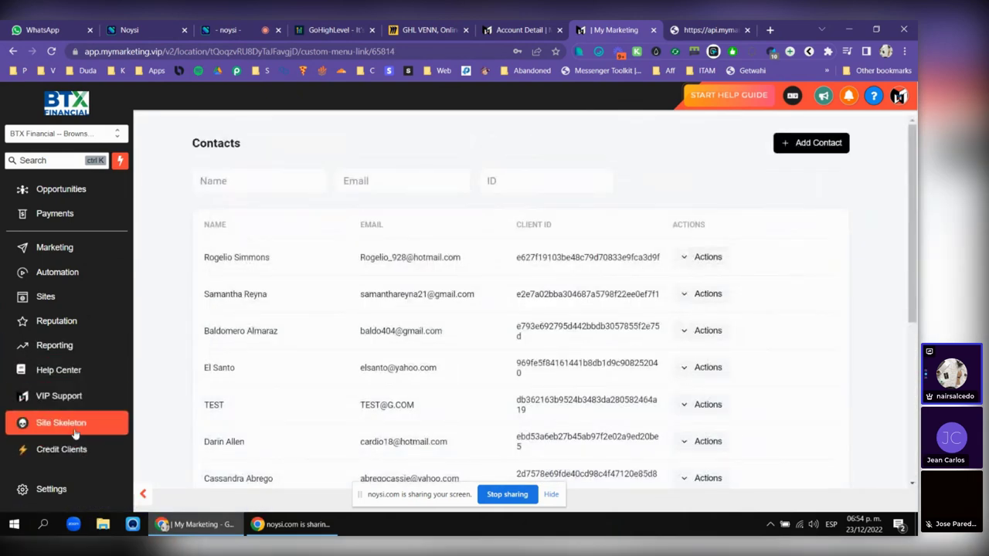
- Browse the CRM Help Center page
left_click(54, 372)
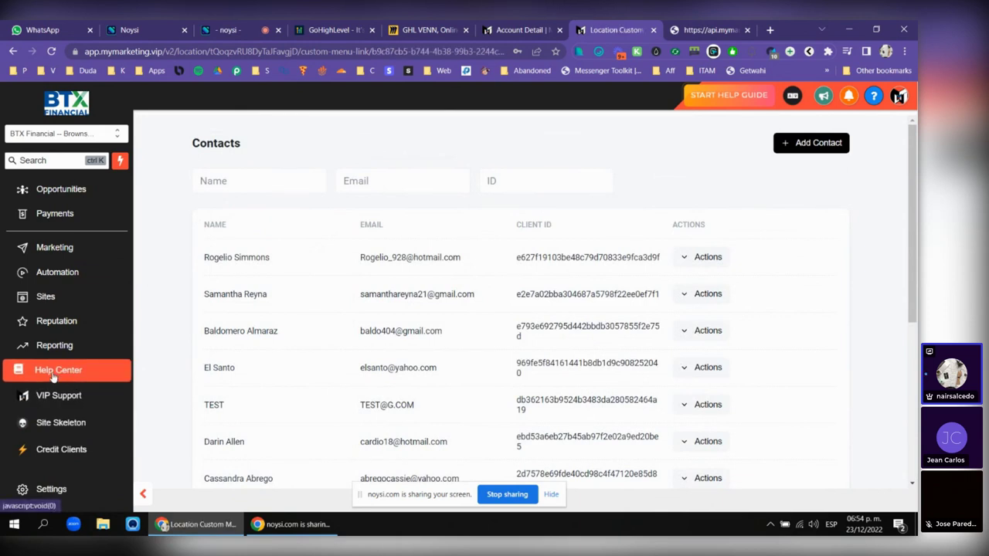
scroll(62, 352, "up", 2)
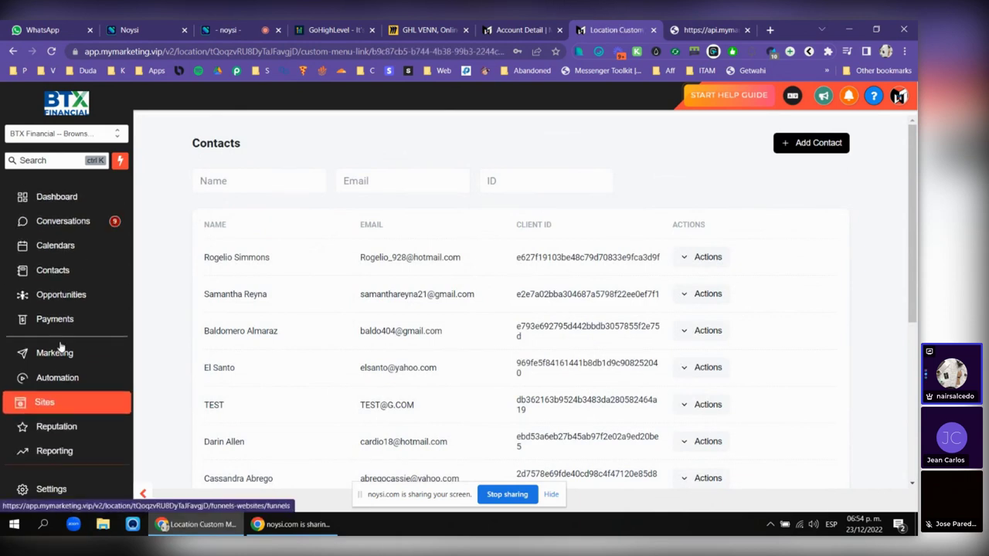
scroll(77, 328, "down", 2)
scroll(79, 329, "up", 1)
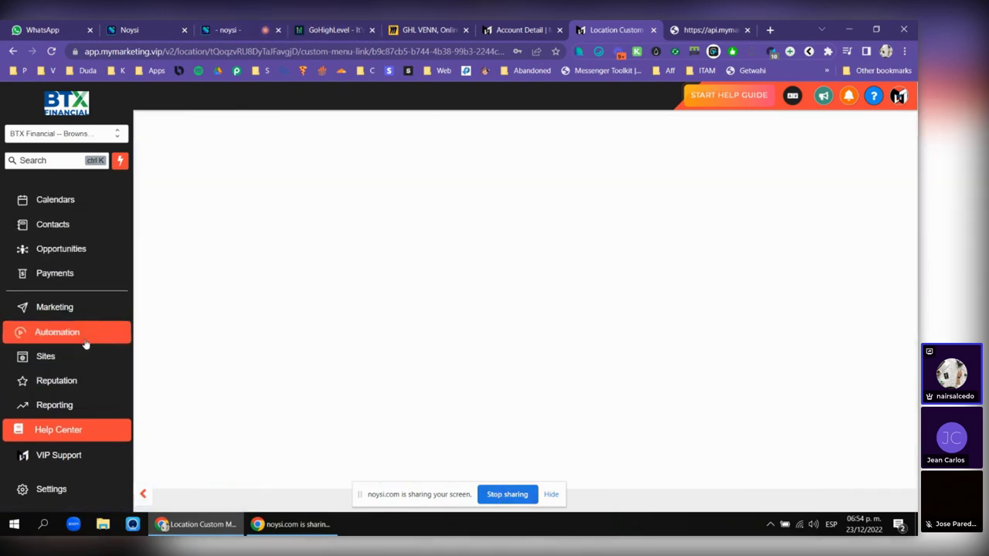
scroll(309, 282, "down", 3)
scroll(309, 282, "up", 3)
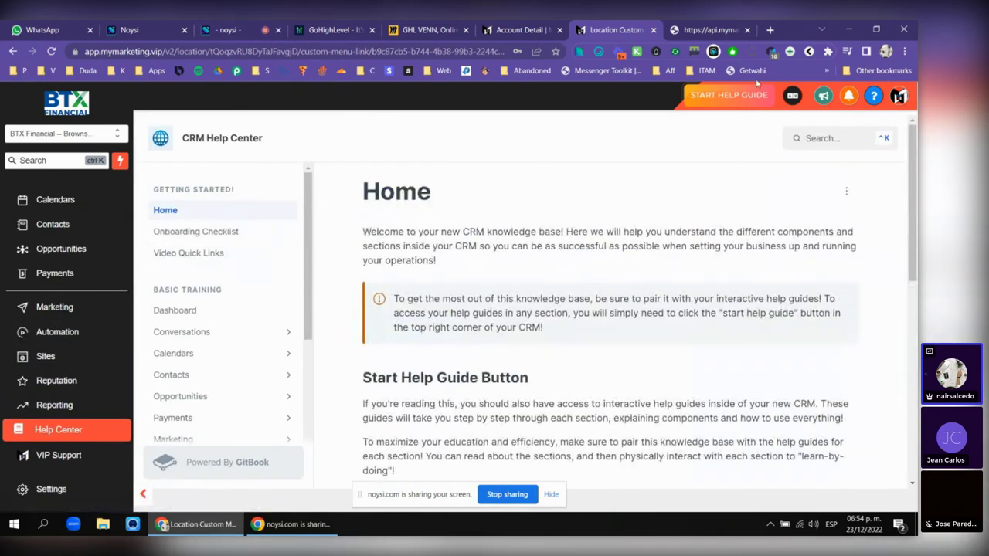
scroll(70, 232, "up", 2)
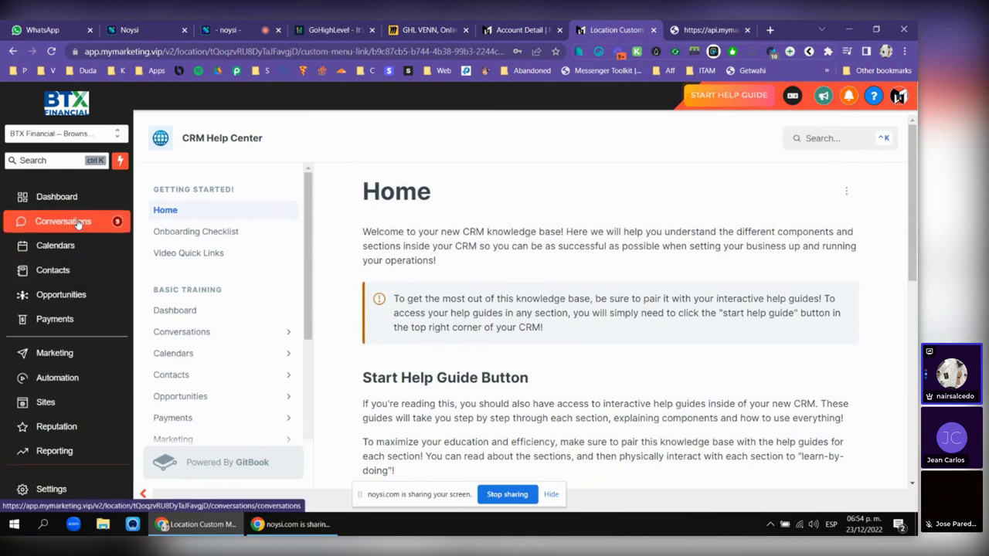
- Check the dashboard's opportunity Funnel charts, then stop screen sharing
left_click(48, 197)
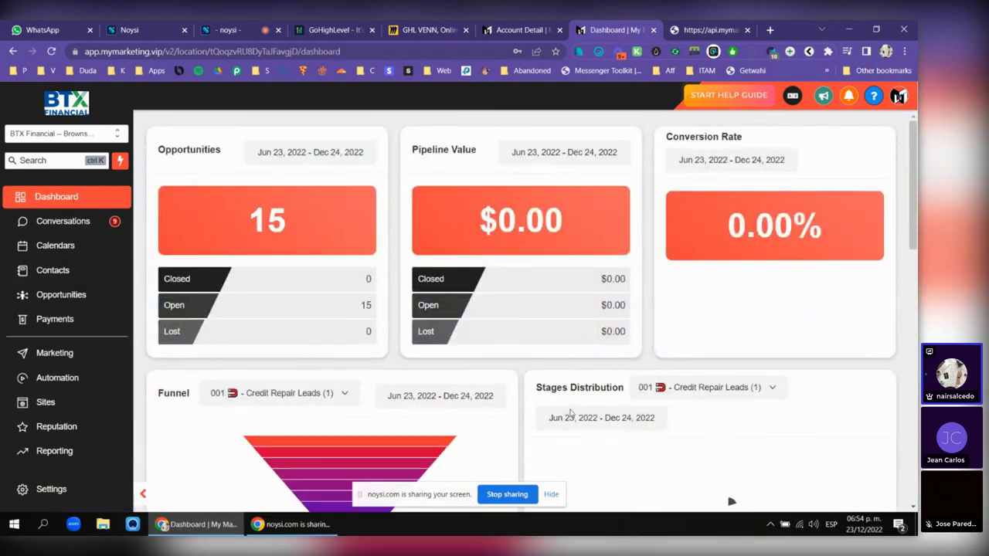
scroll(451, 346, "down", 3)
left_click(502, 498)
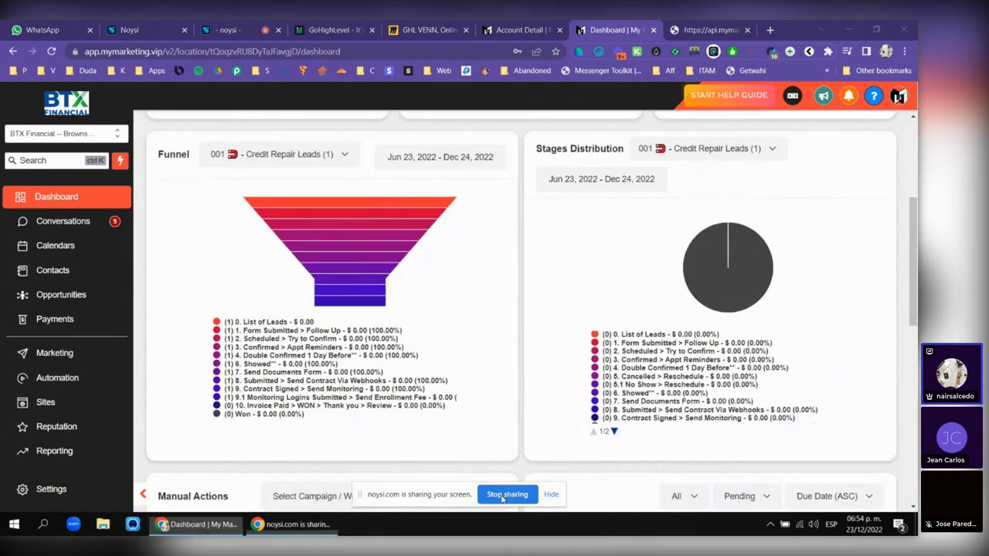
left_click(506, 495)
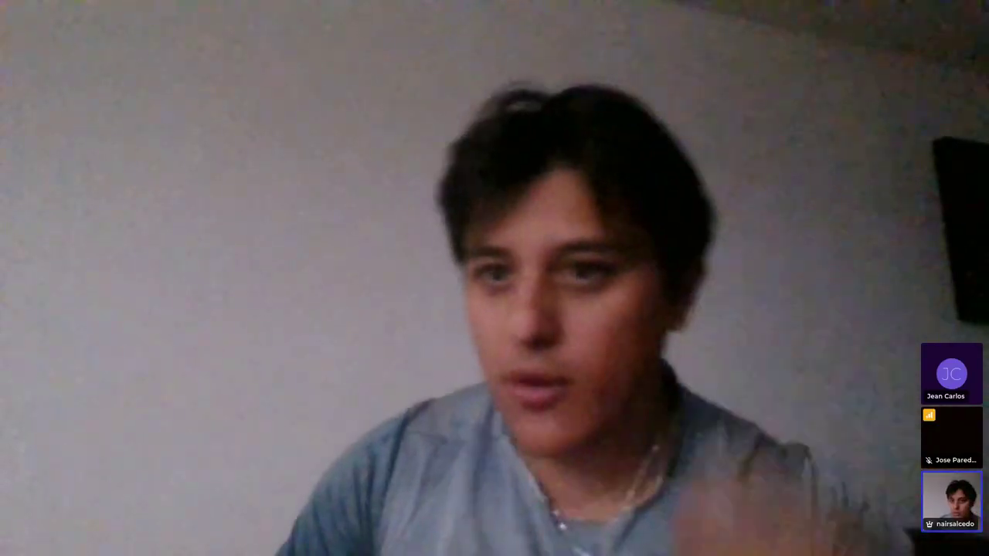
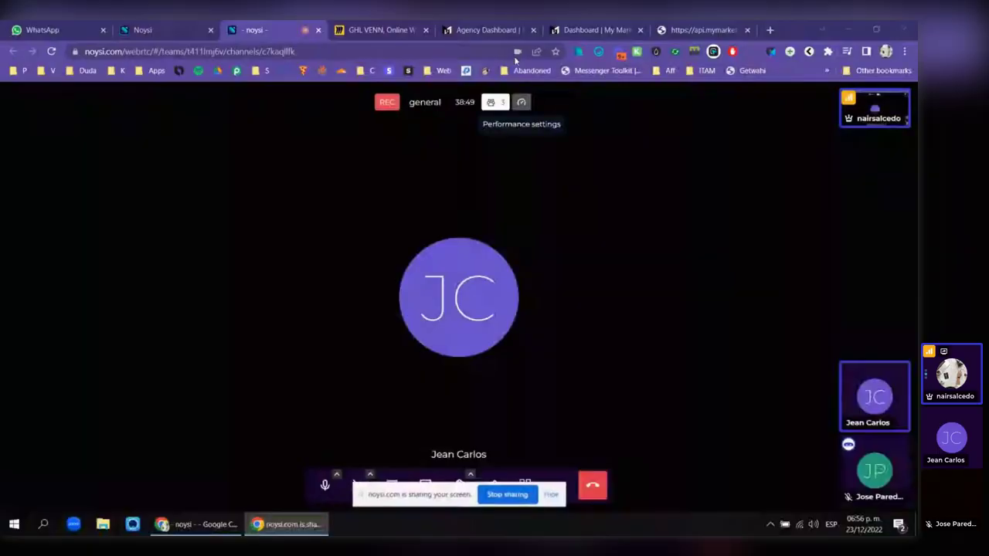
- From the agency dashboard, open Settings and view the Phone System - Twilio page
left_click(486, 29)
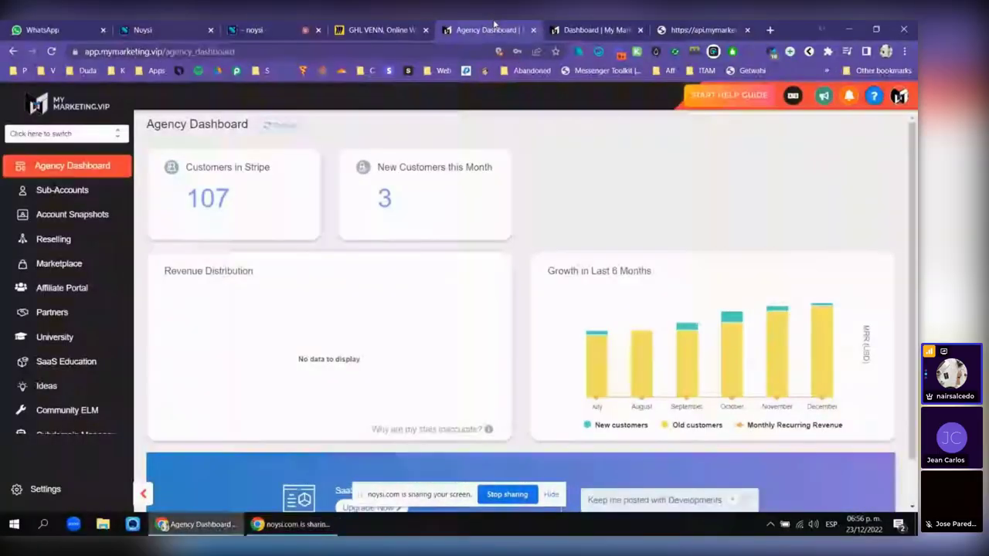
scroll(83, 386, "down", 3)
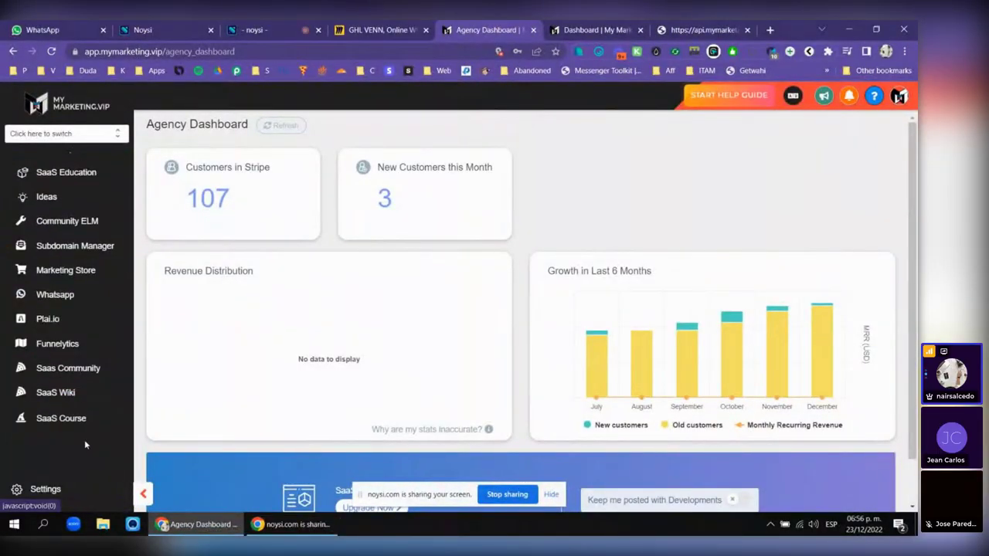
left_click(38, 489)
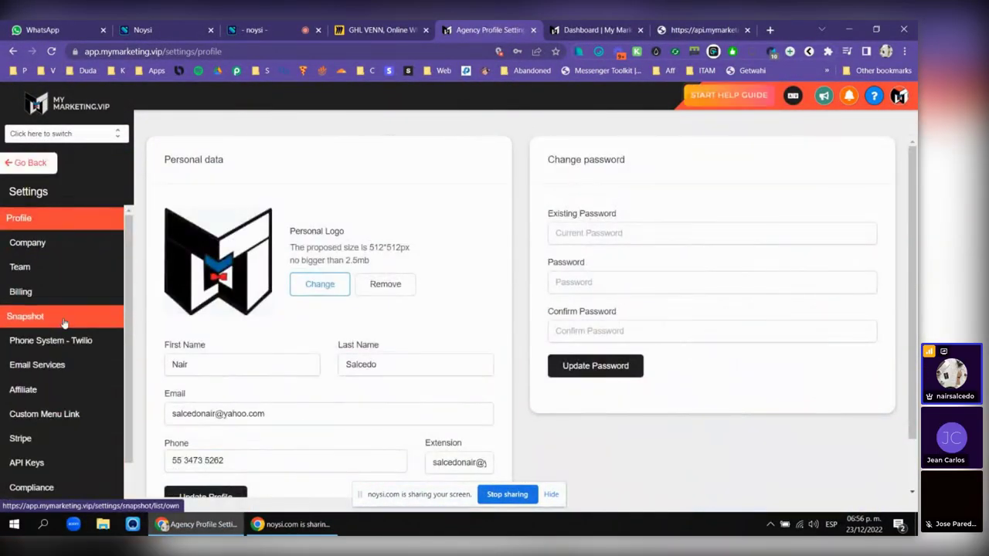
left_click(53, 342)
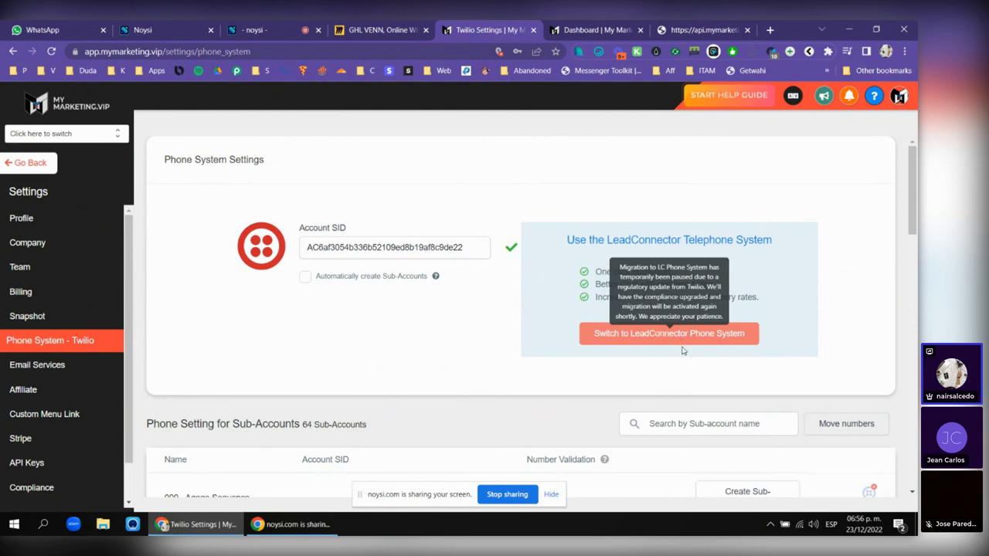
- Check the LeadConnector provider under Email Services, then open Billing with the WordPress $10/month plan
left_click(77, 366)
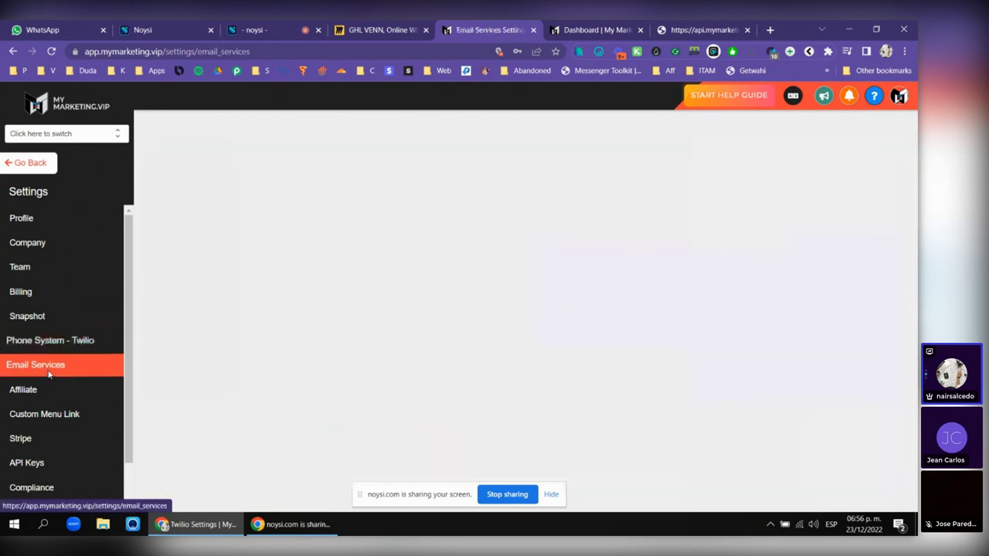
scroll(274, 296, "down", 2)
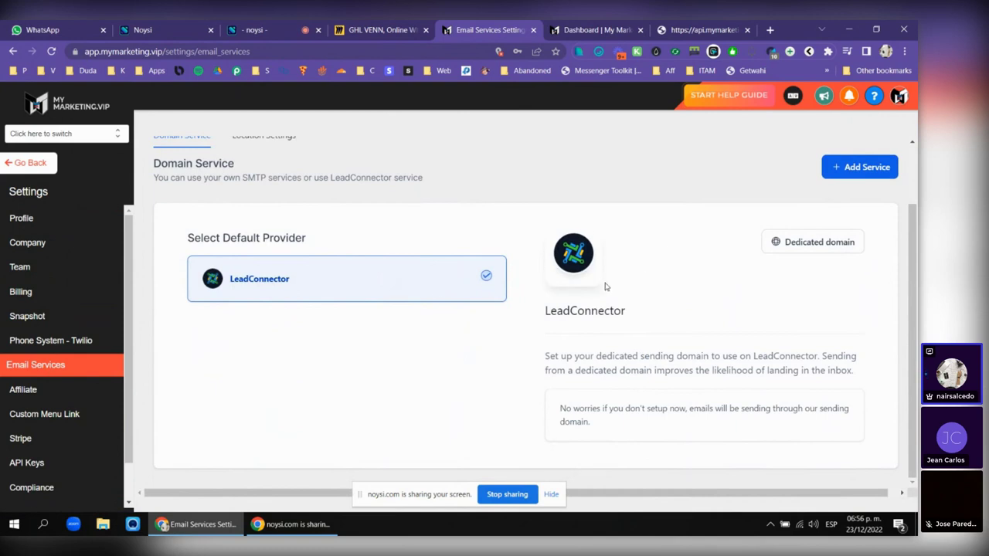
double_click(590, 312)
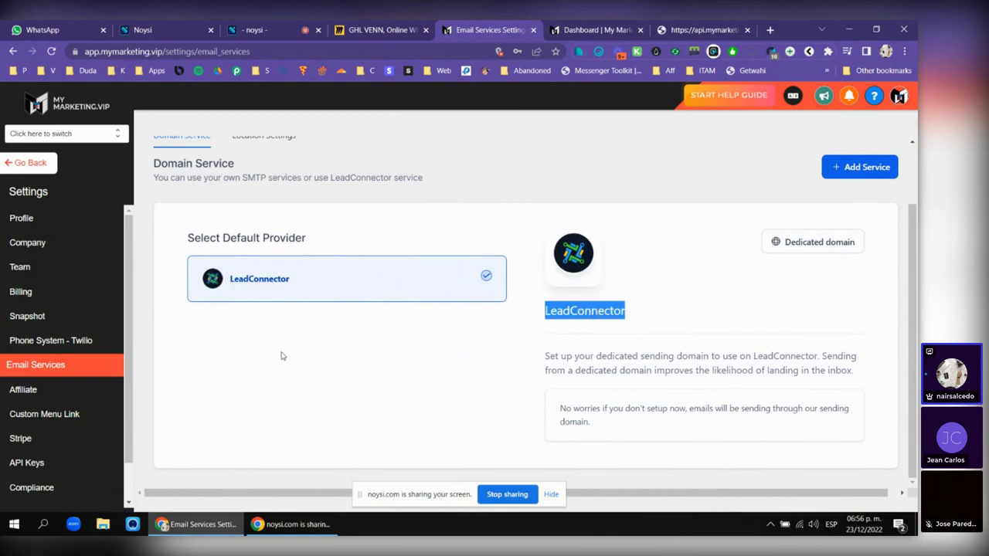
left_click(30, 291)
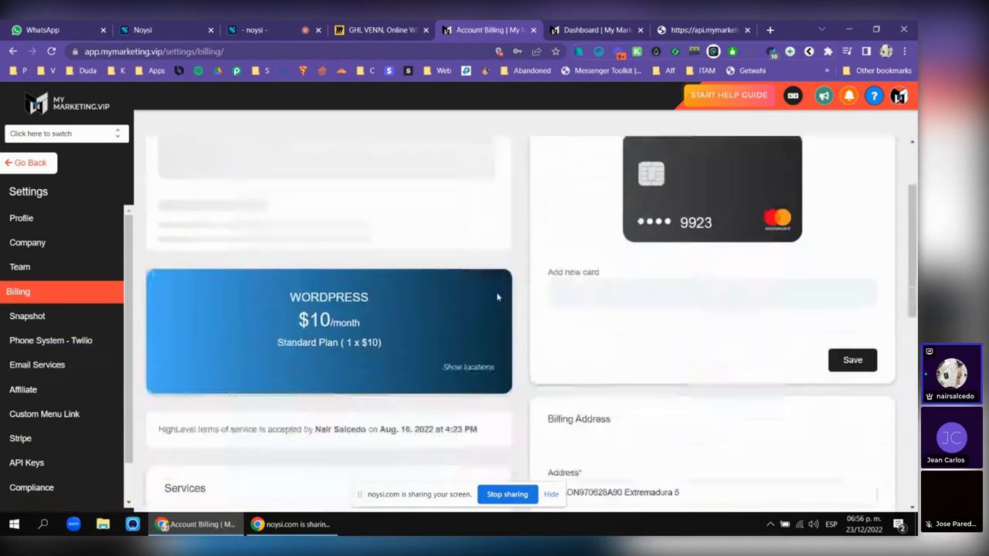
- Open the Credits details and highlight the first transaction's -$0.000675 amount
scroll(498, 297, "down", 5)
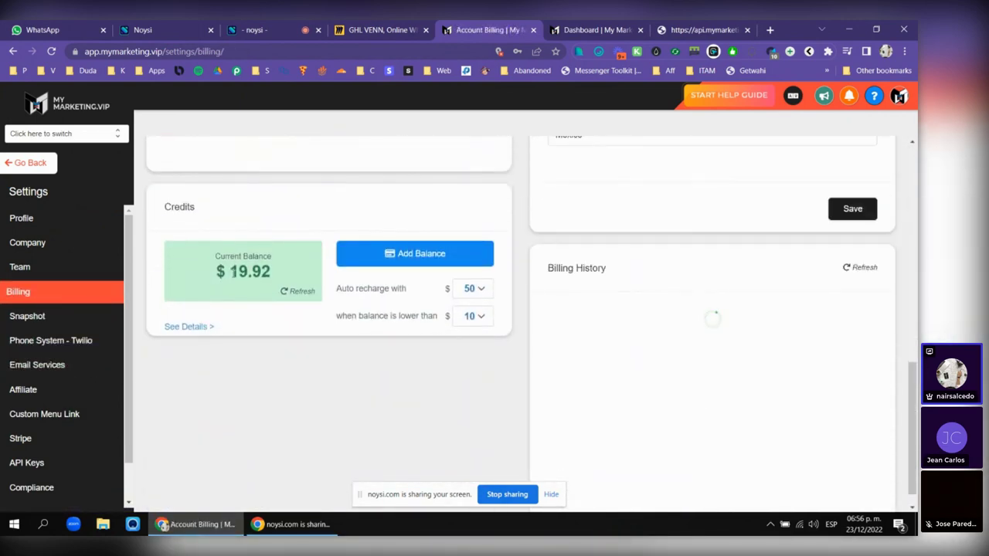
double_click(186, 207)
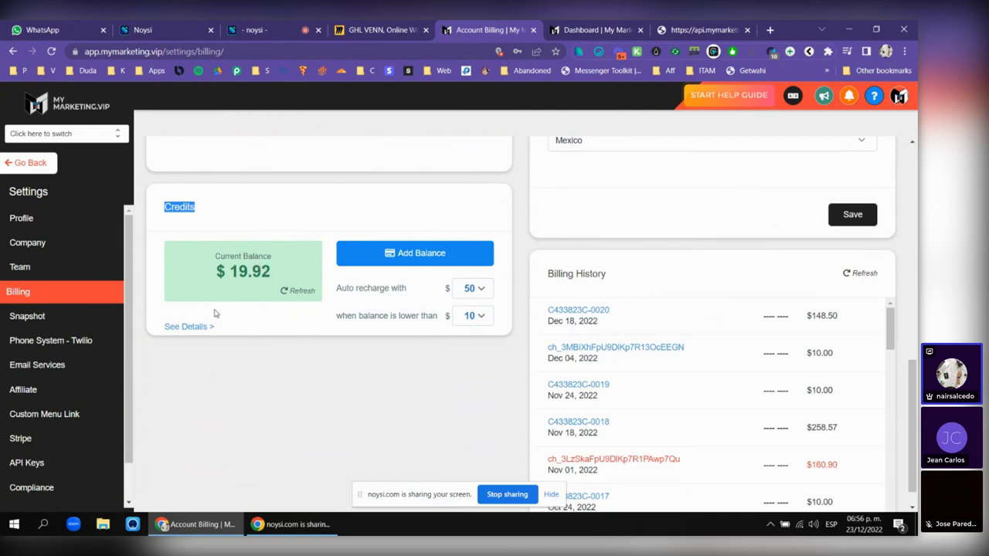
left_click(194, 328)
scroll(479, 267, "down", 4)
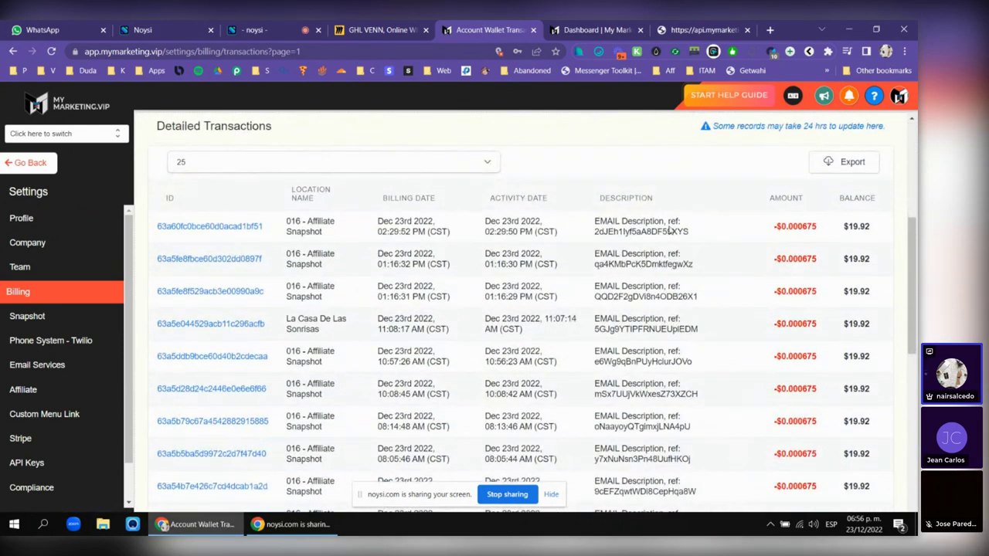
triple_click(626, 220)
left_click(798, 224)
left_click_drag(770, 225, 826, 231)
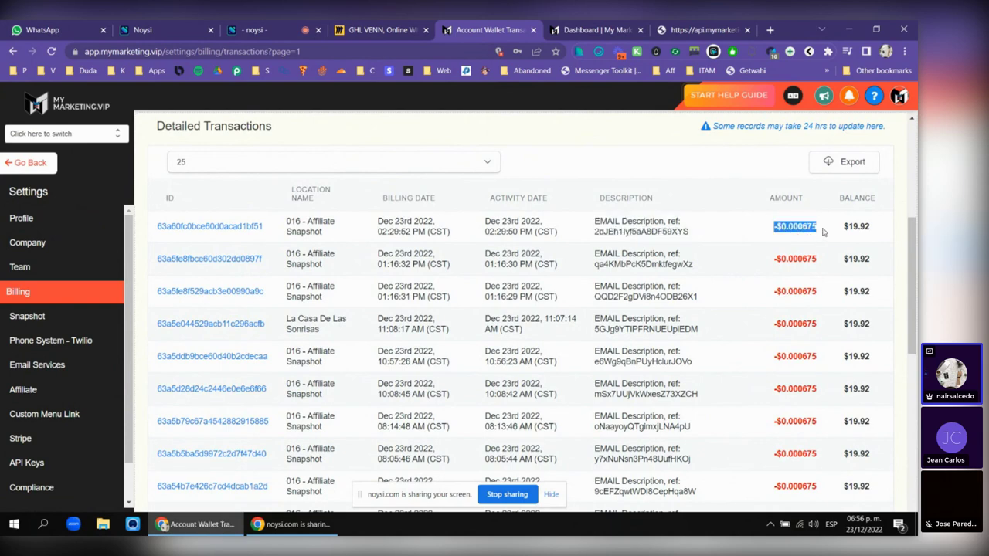
- Browse the Detailed Transactions table with its $0.21, $0.73 and $1.14 monthly email charges
scroll(842, 224, "down", 4)
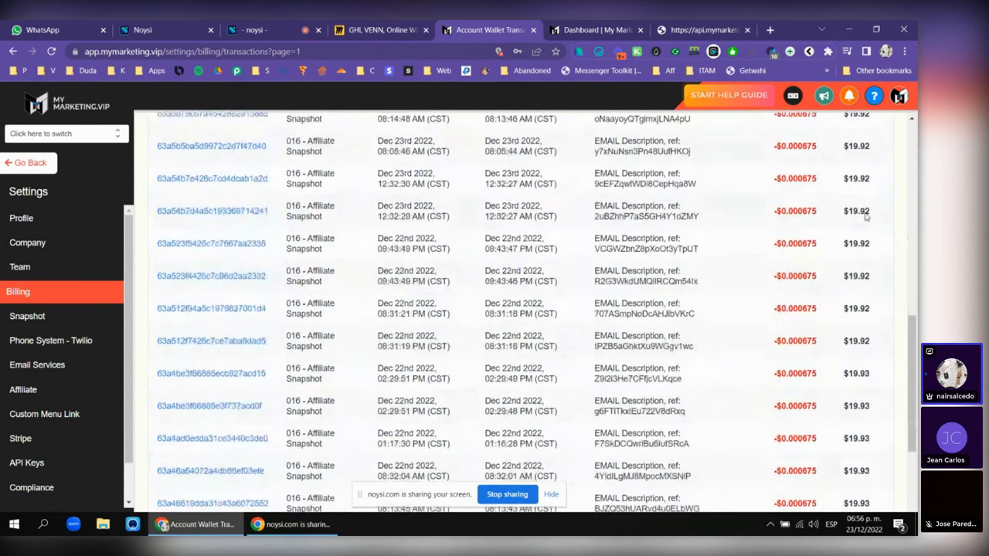
scroll(866, 218, "down", 3)
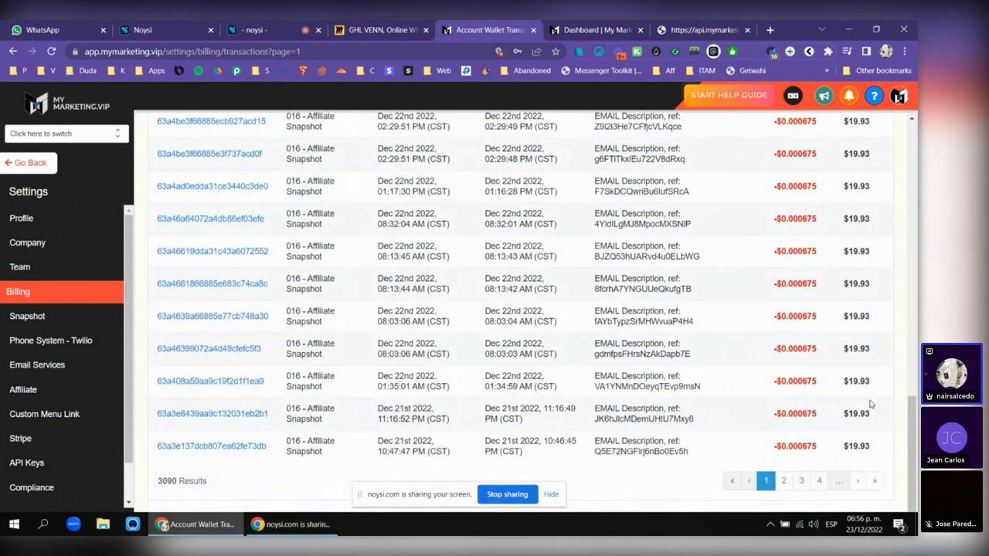
scroll(870, 386, "up", 10)
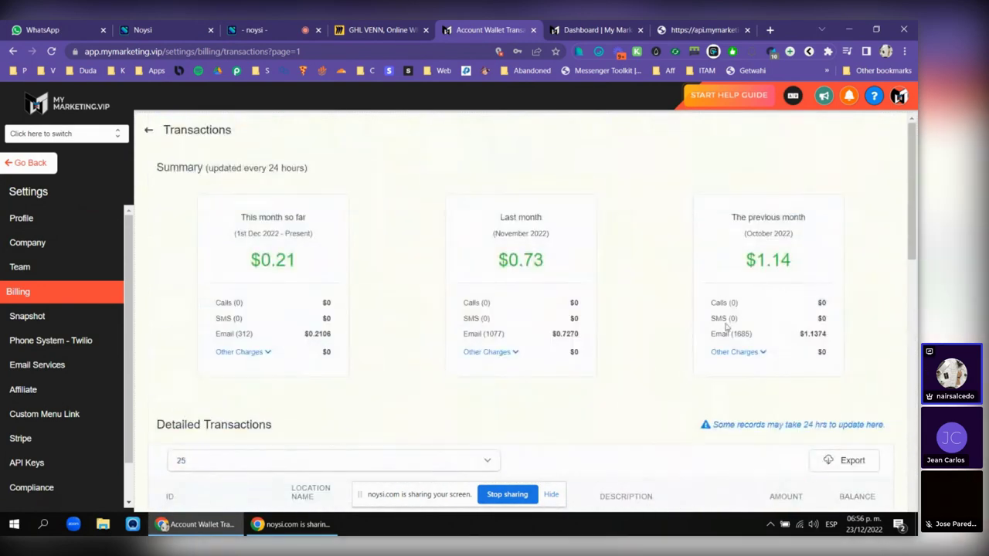
scroll(620, 256, "down", 1)
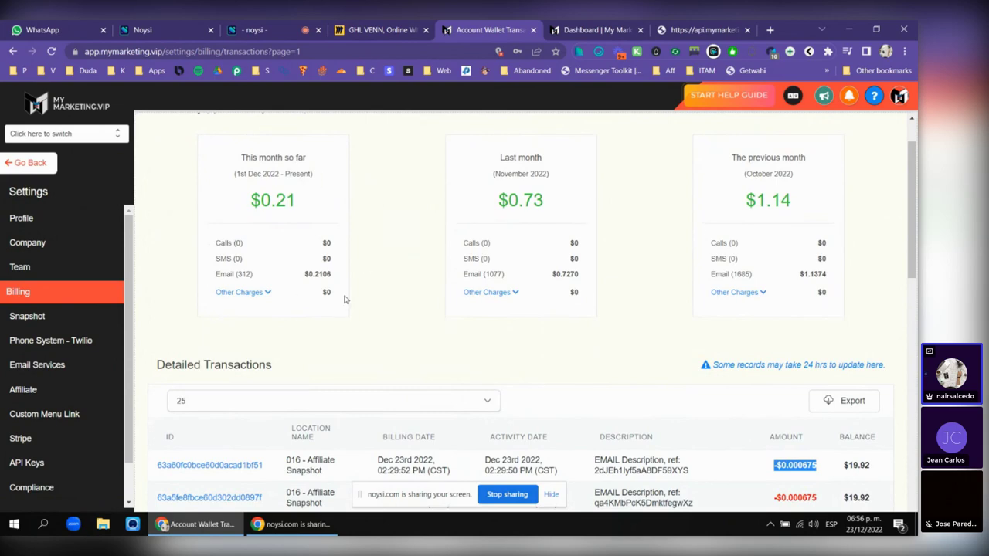
scroll(264, 297, "down", 2)
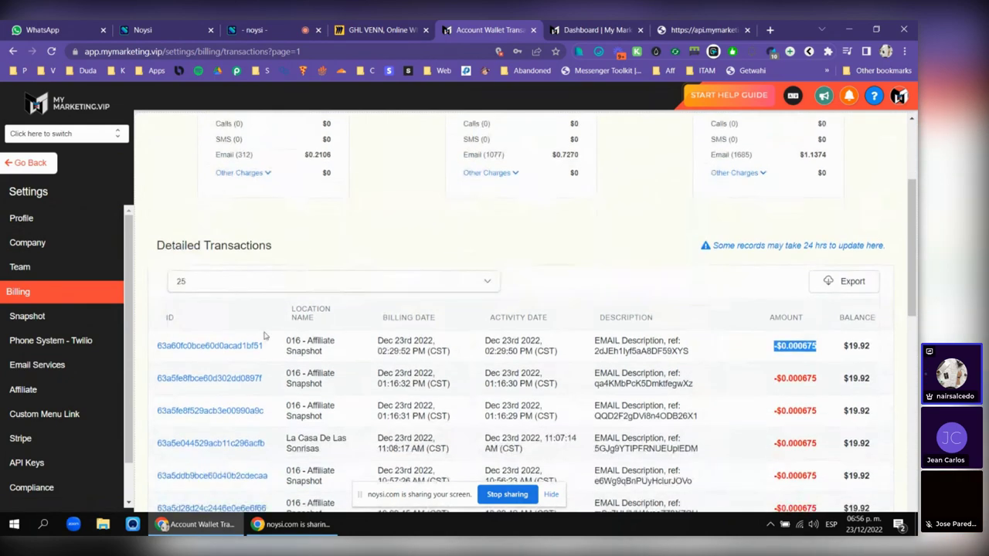
scroll(264, 335, "down", 2)
triple_click(306, 194)
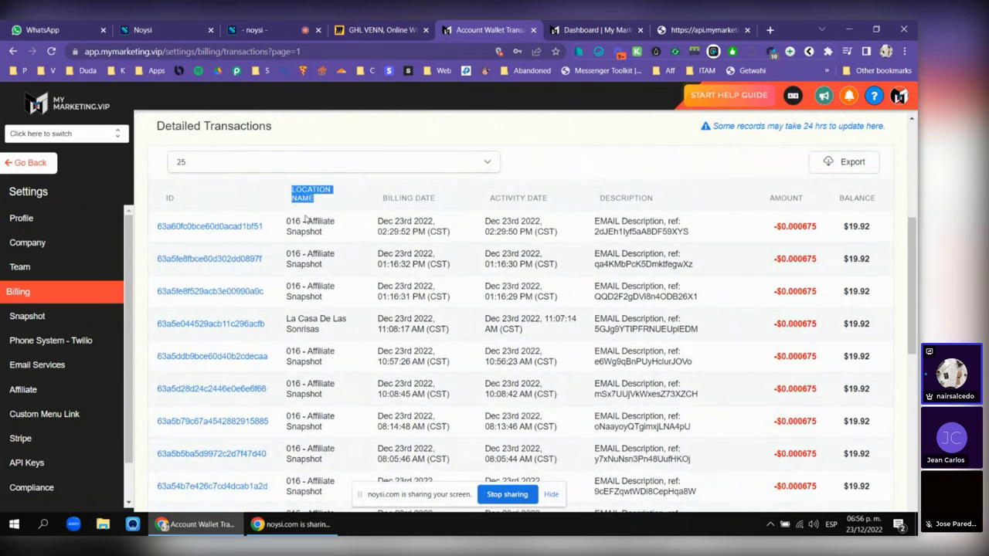
scroll(310, 205, "down", 8)
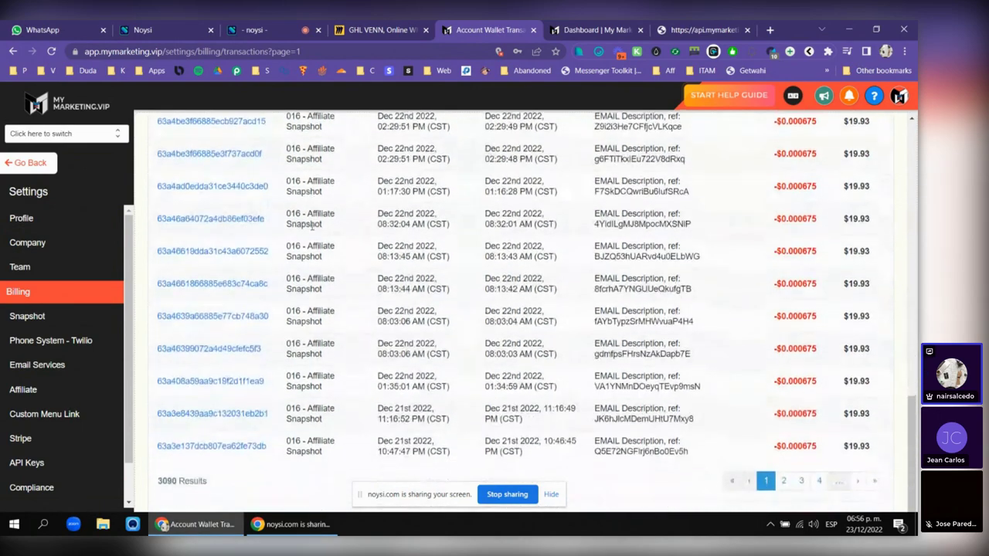
scroll(733, 428, "up", 15)
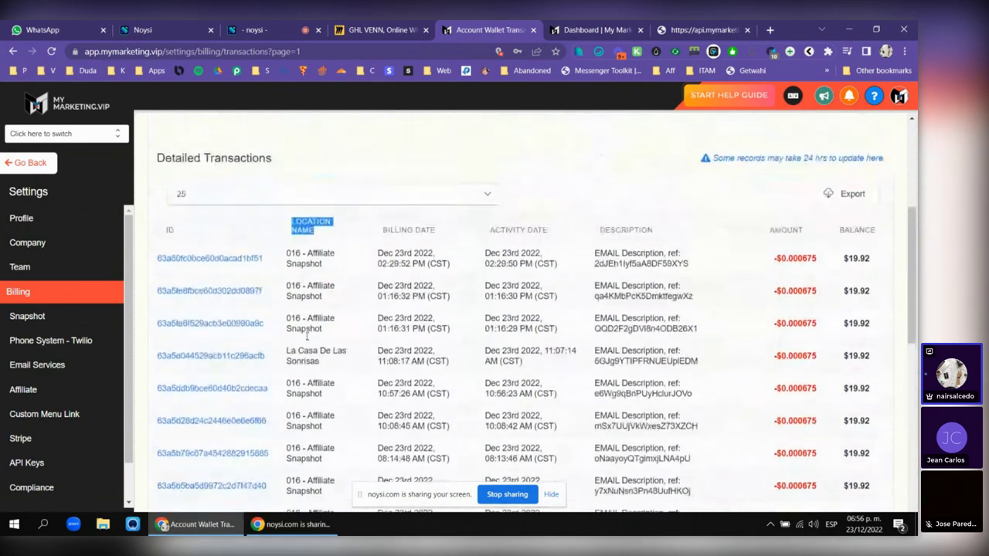
scroll(500, 267, "down", 2)
scroll(742, 282, "up", 2)
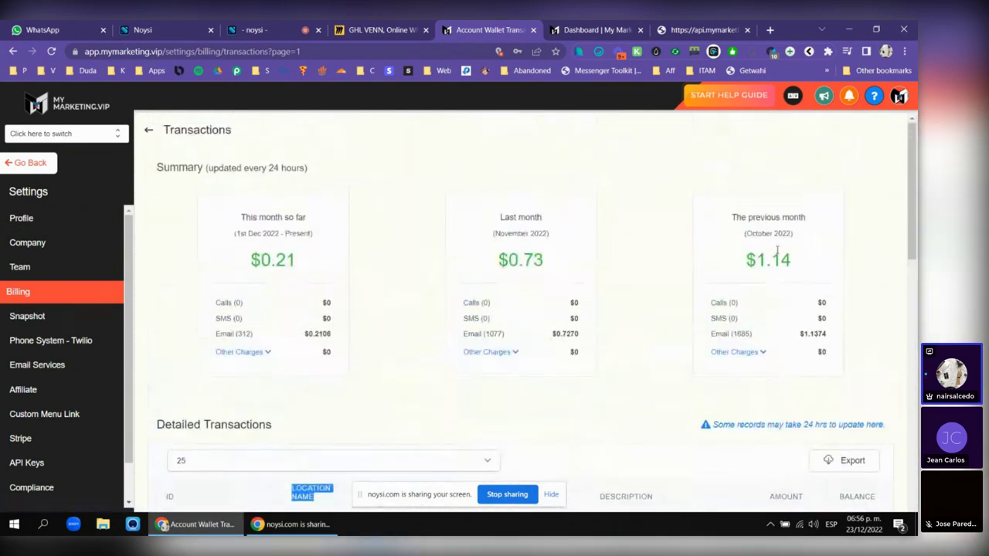
- Return to the Phone System - Twilio settings and highlight the Account SID label
left_click(54, 344)
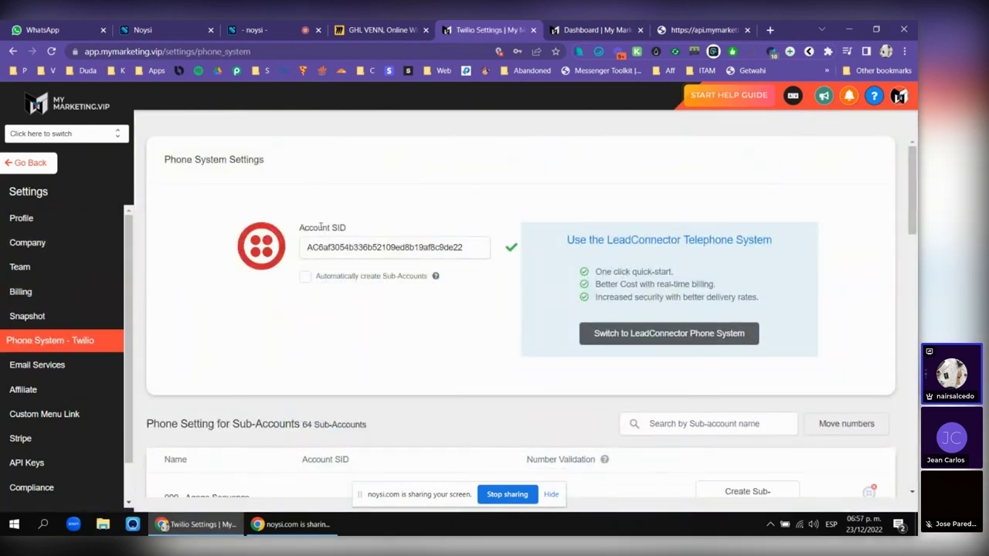
triple_click(320, 227)
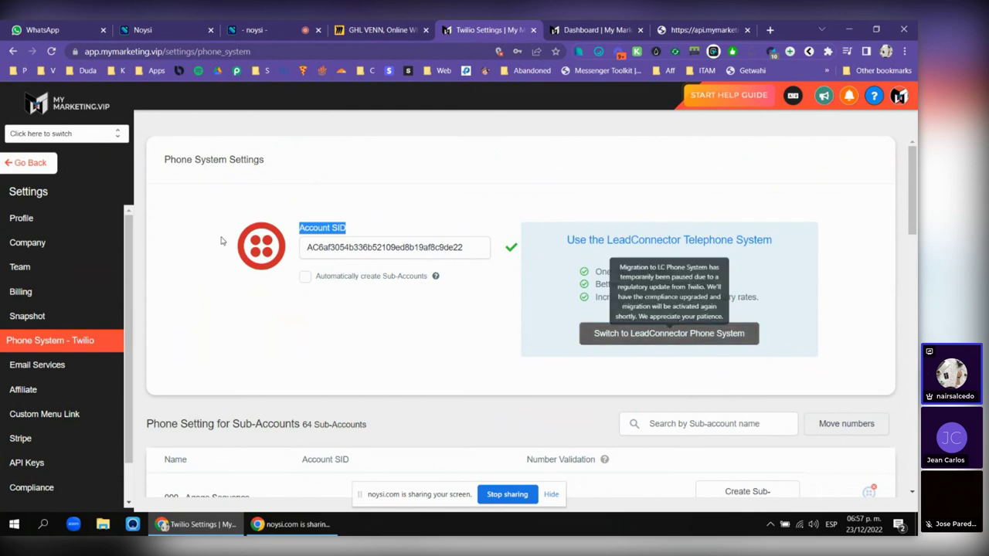
left_click(323, 229)
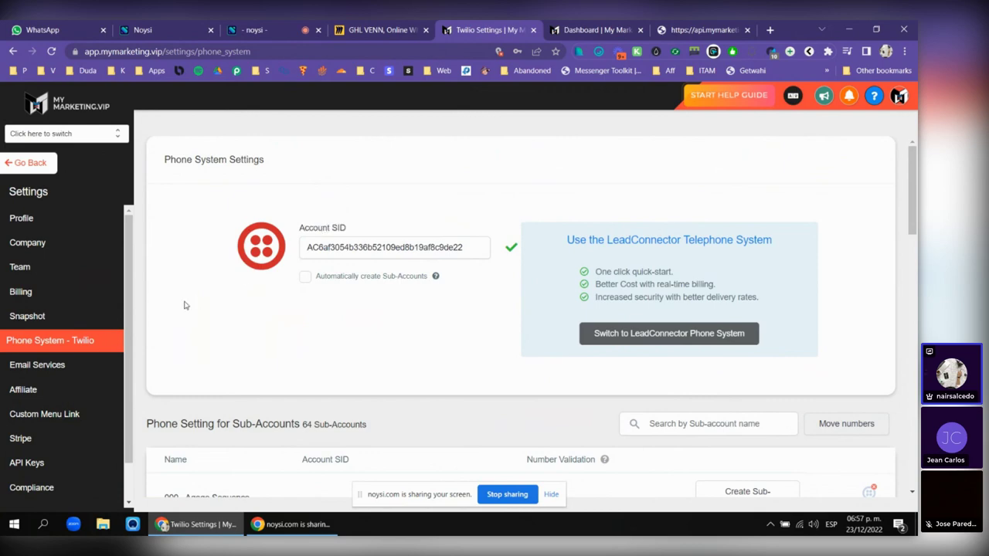
- In Email Services, list the SMTP providers for adding your own service, closing unsaved
left_click(73, 369)
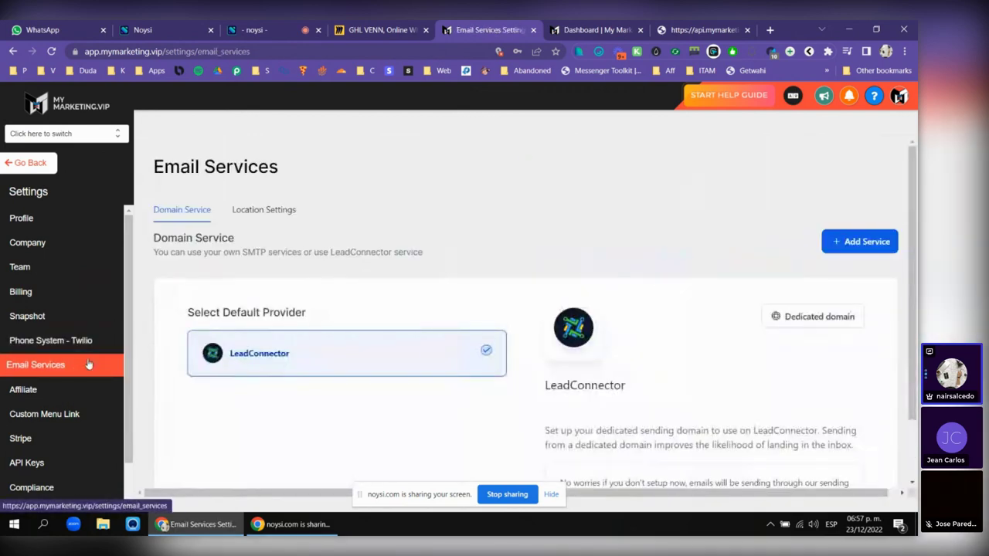
scroll(427, 221, "down", 2)
scroll(777, 221, "up", 2)
left_click(830, 245)
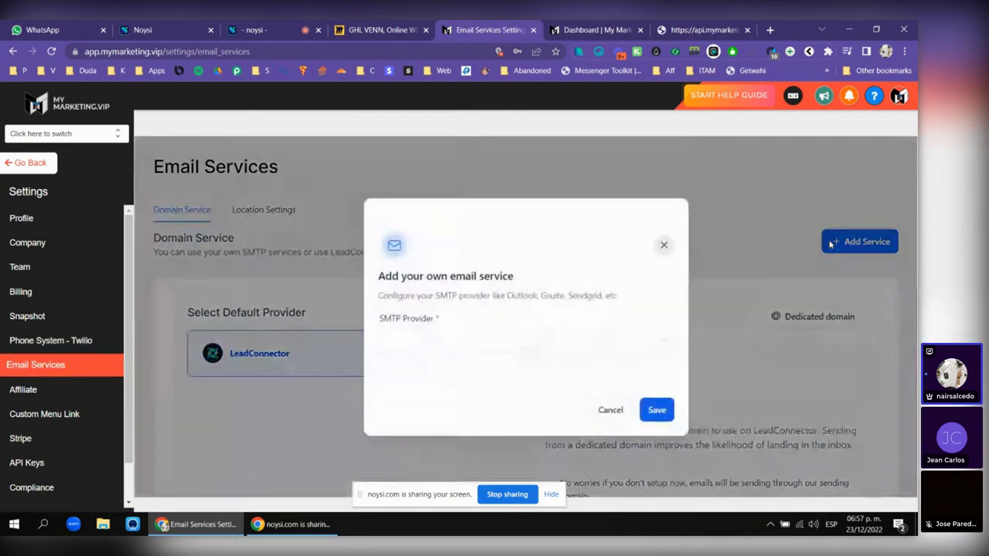
left_click(415, 343)
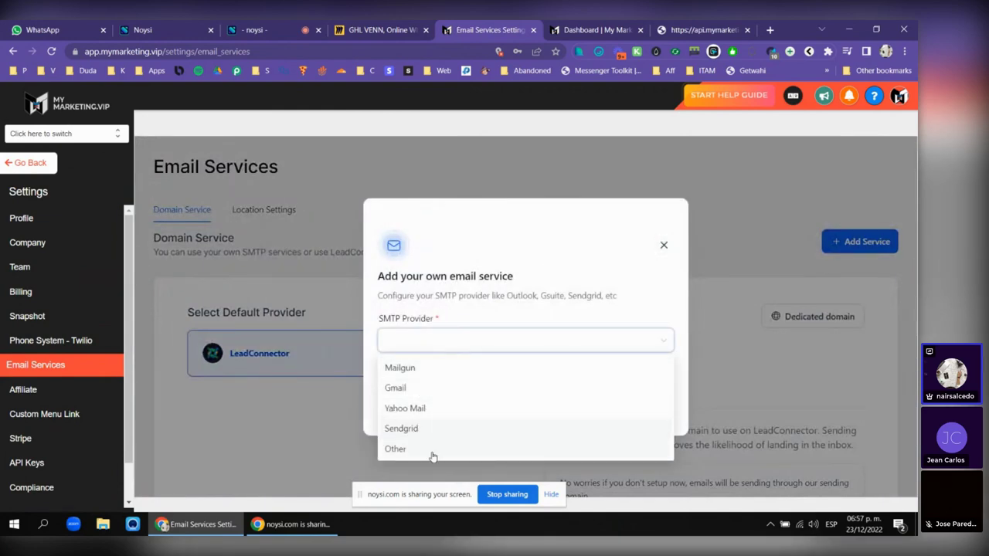
left_click(663, 245)
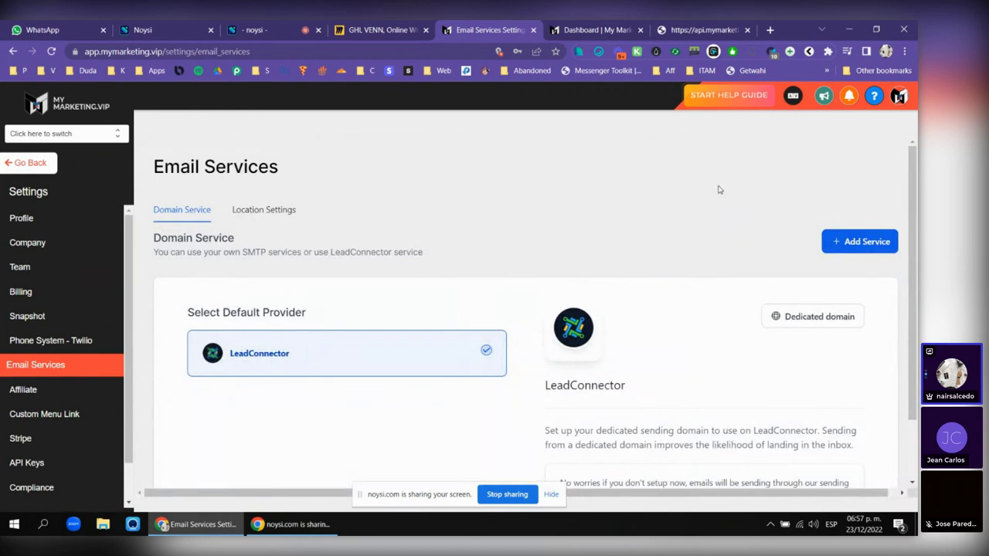
scroll(719, 190, "down", 1)
double_click(584, 353)
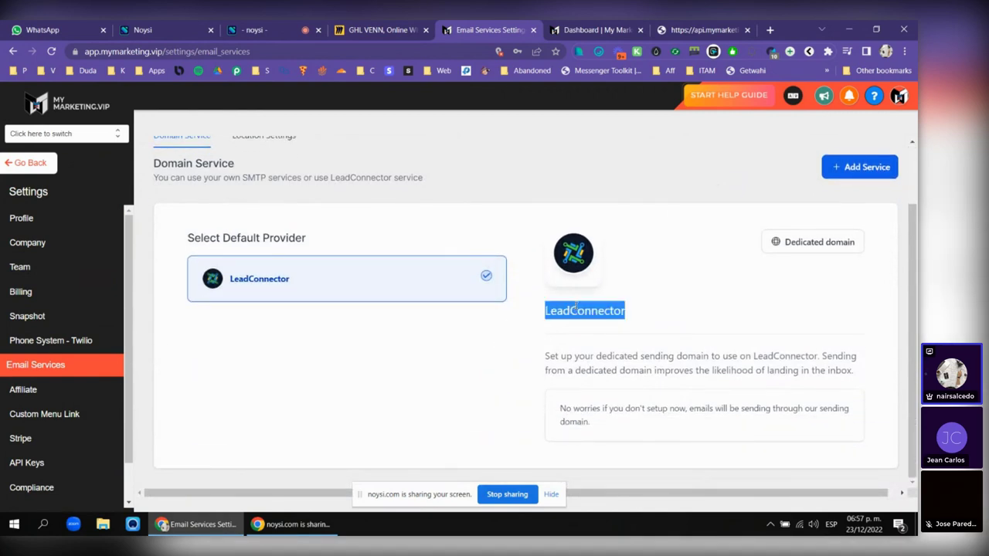
scroll(224, 158, "up", 1)
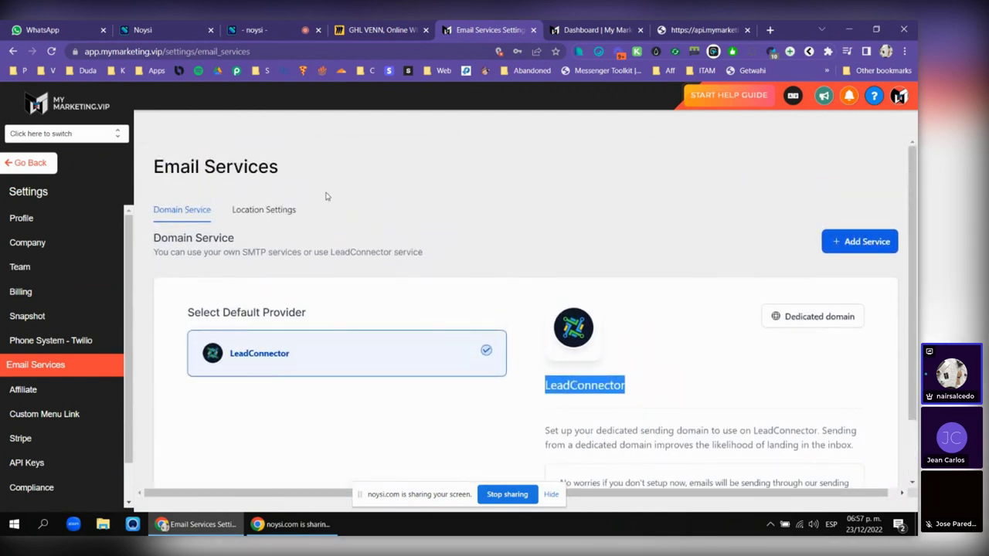
scroll(587, 365, "down", 2)
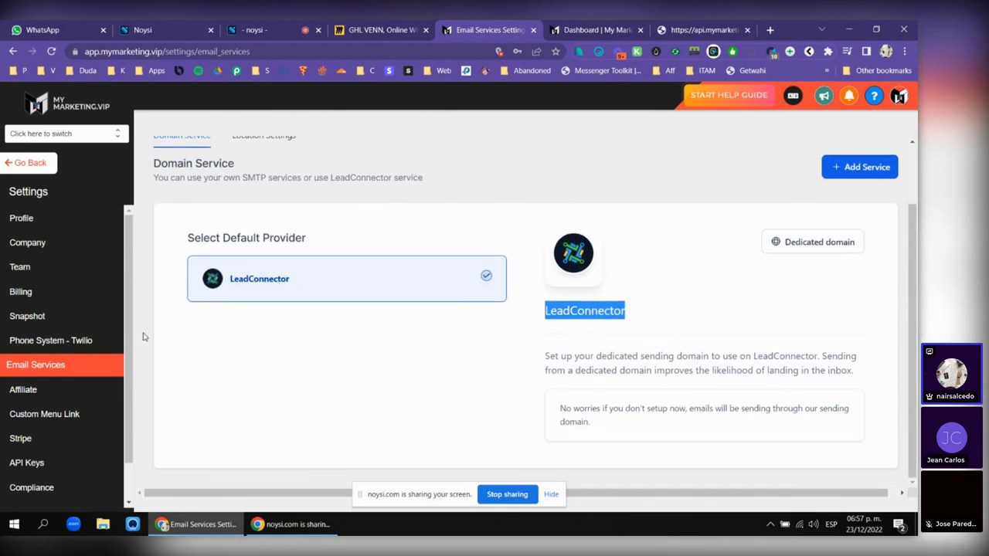
- Go back to the Twilio phone system settings and review the connected Account SID
left_click(40, 341)
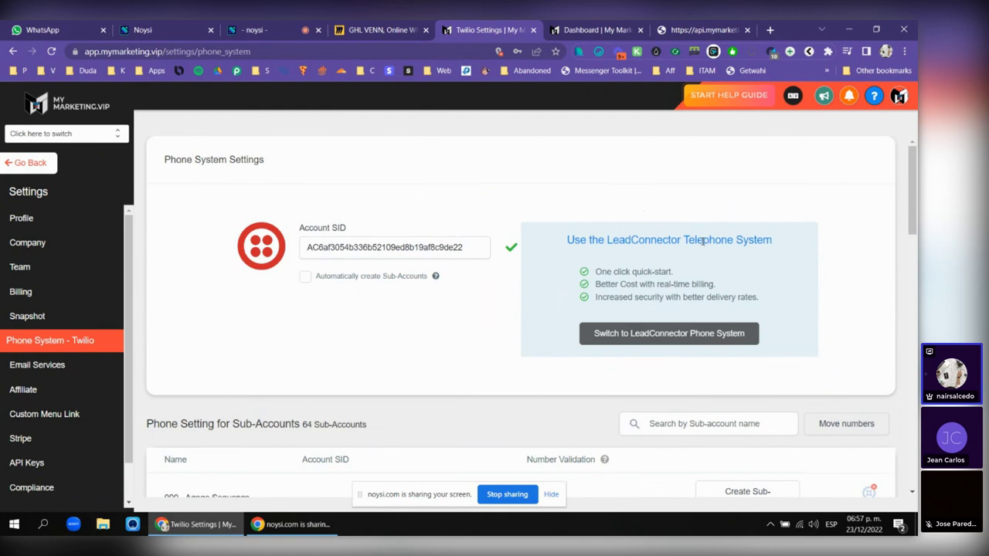
left_click_drag(163, 159, 286, 170)
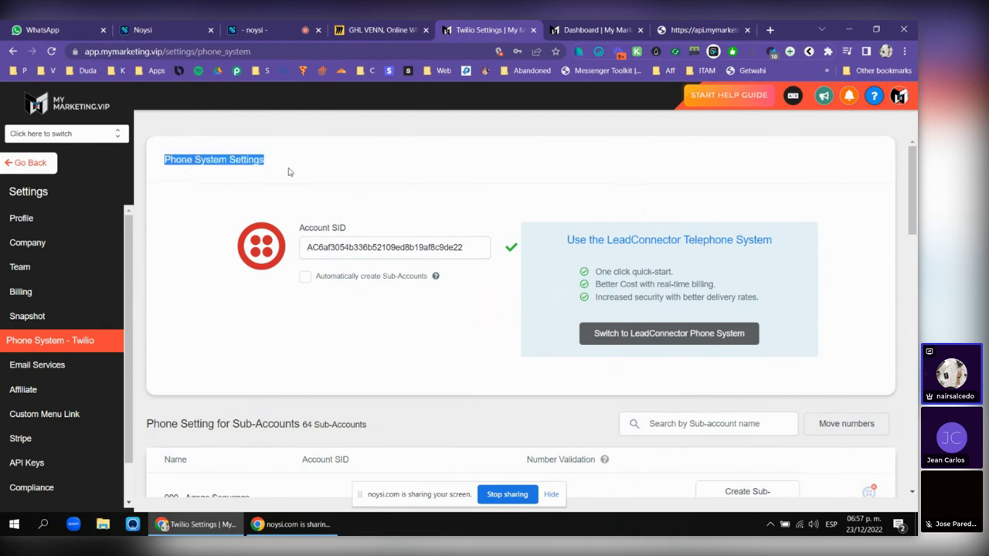
left_click(437, 204)
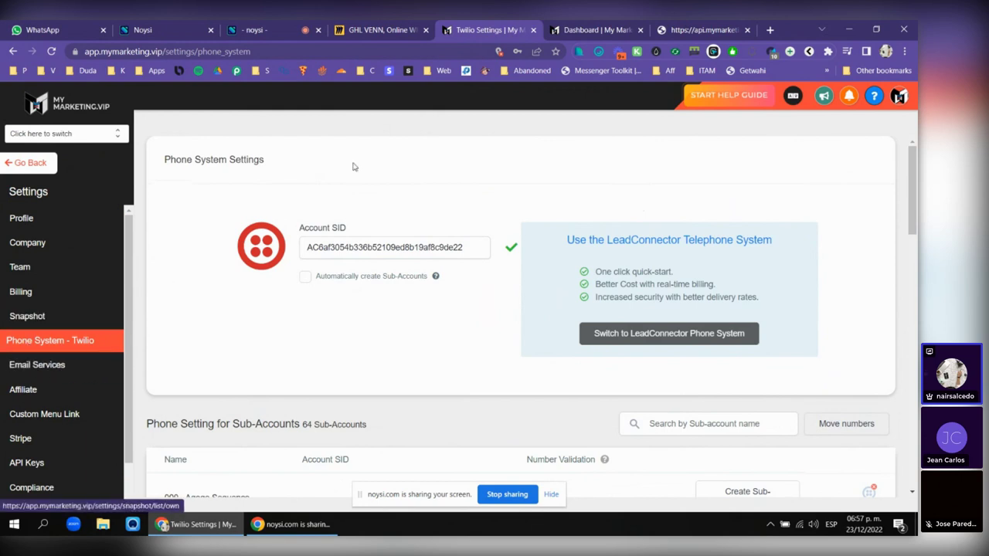
triple_click(342, 229)
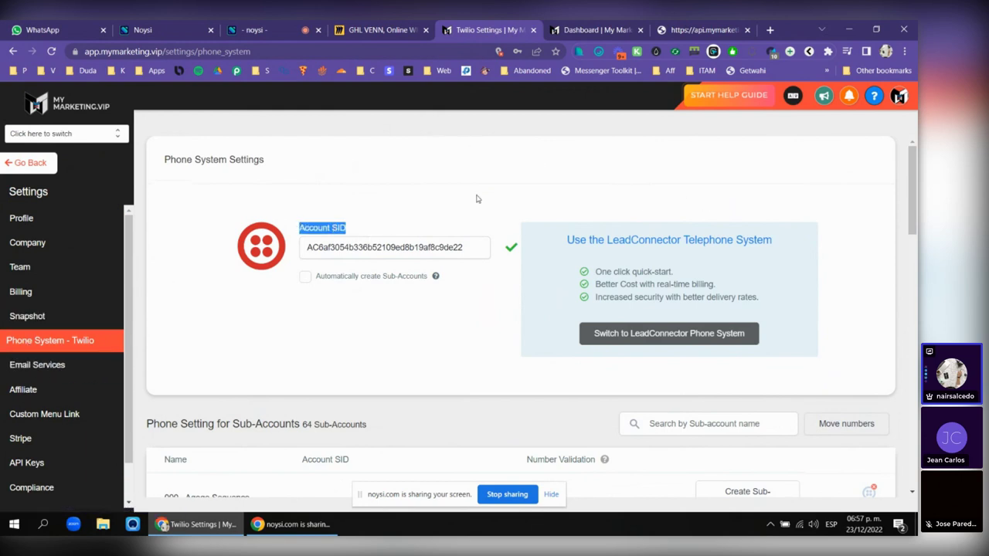
left_click(419, 220)
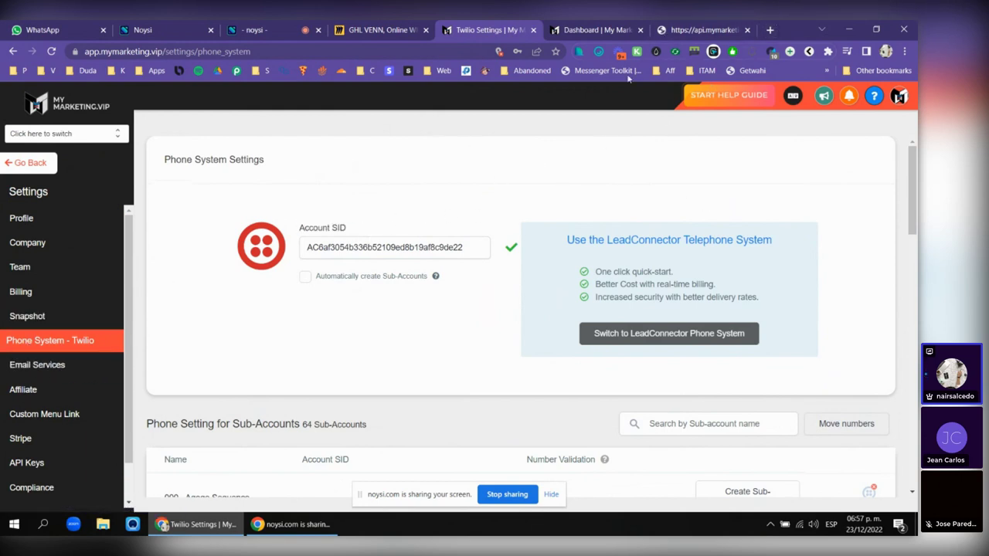
- Load secrets.gohighlevelwizard.com in a new tab placed beside the GHL VENN tab
left_click(769, 29)
type("se")
key("Return")
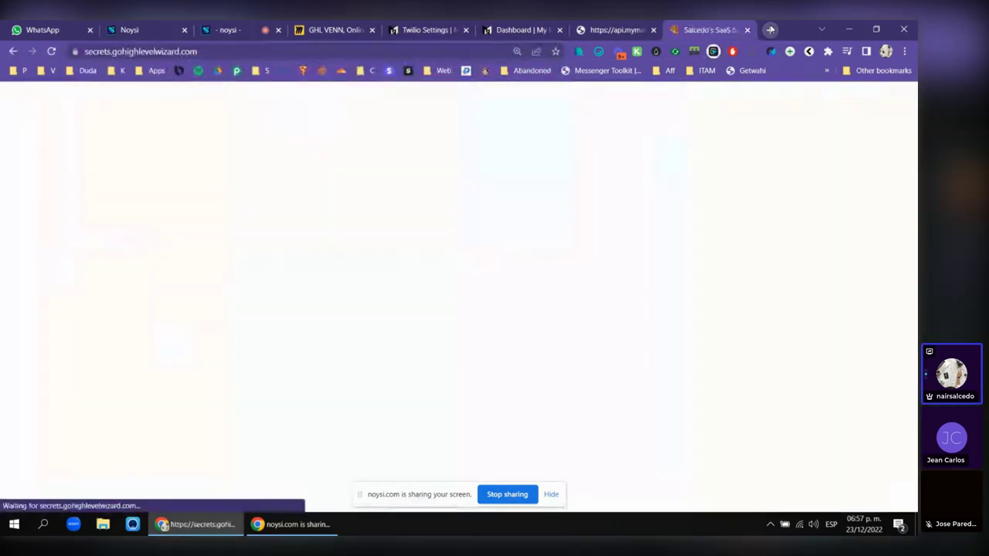
left_click_drag(711, 30, 432, 29)
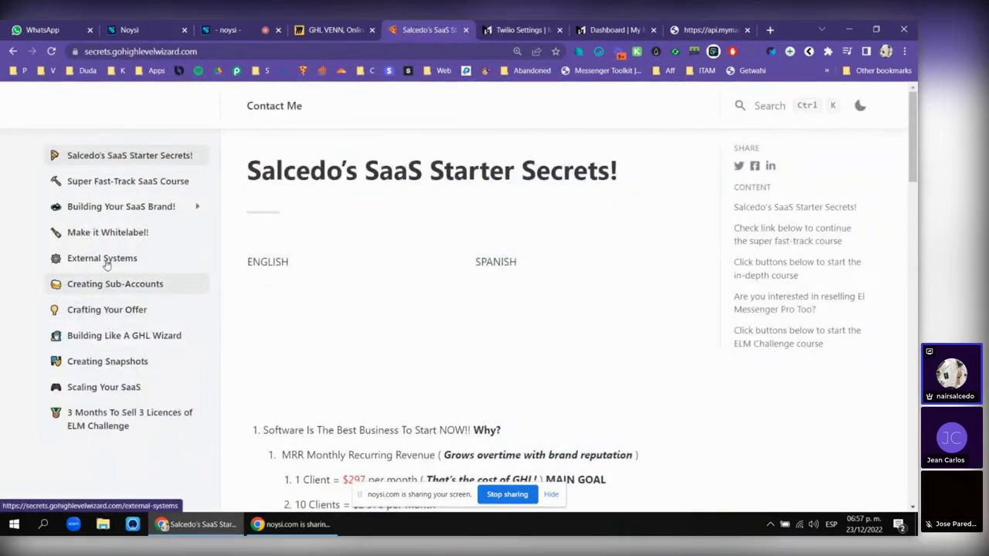
- Open the External Systems lesson and scroll down to the Reselling Prices section
left_click(102, 263)
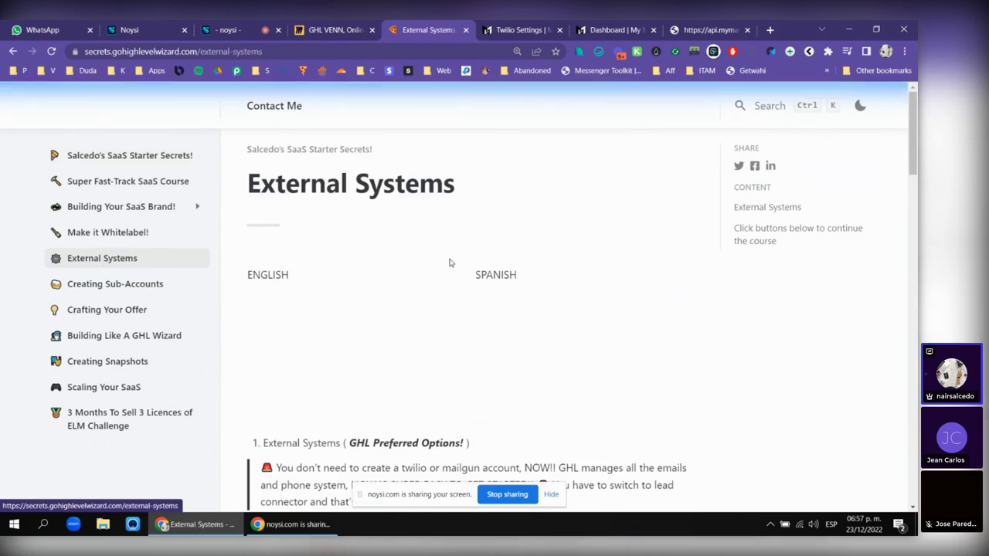
scroll(450, 263, "down", 3)
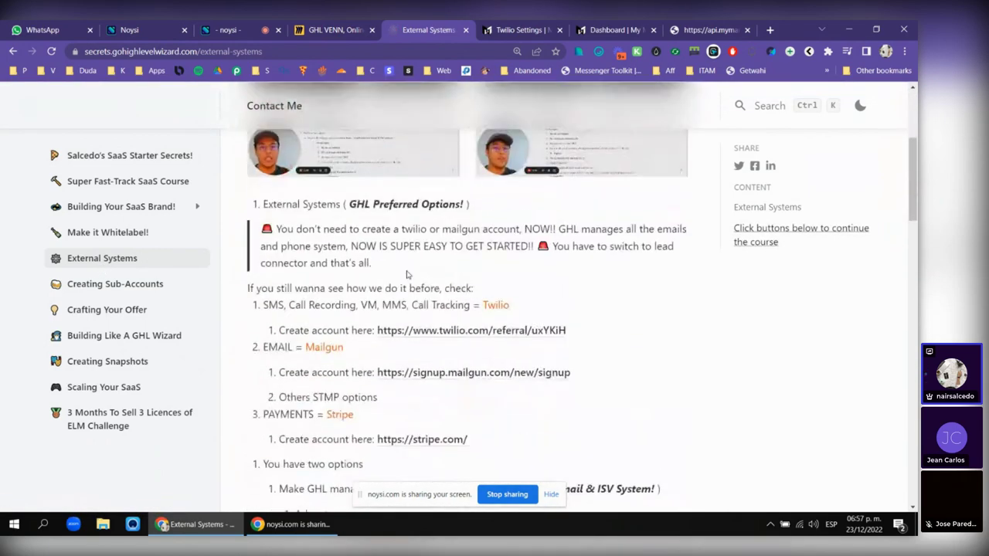
scroll(417, 247, "down", 2)
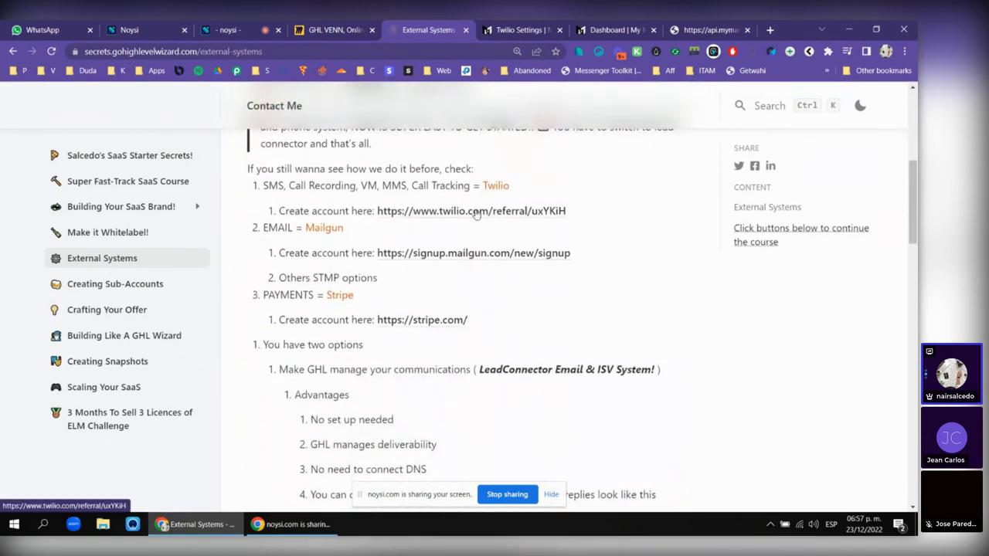
scroll(485, 258, "down", 1)
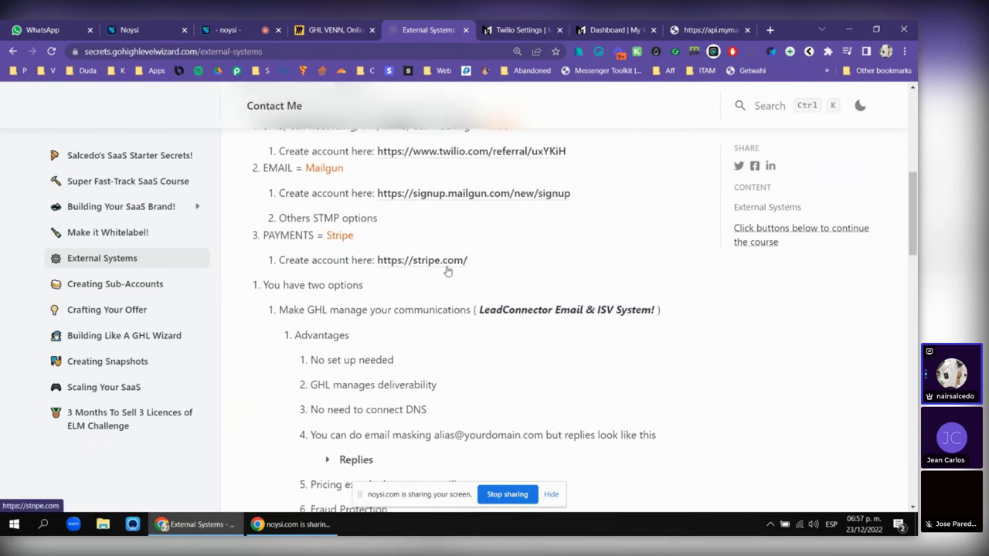
scroll(450, 268, "down", 1)
scroll(564, 227, "down", 1)
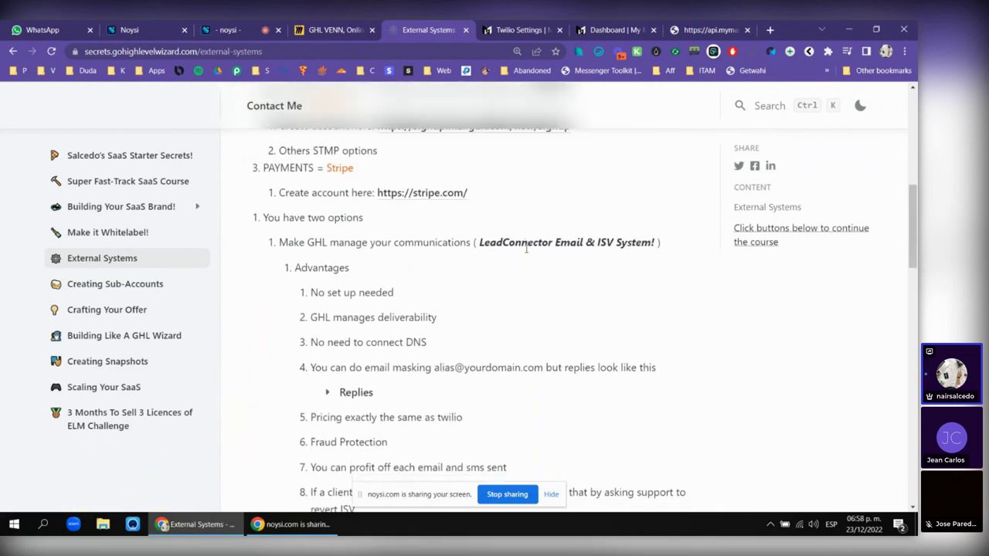
scroll(562, 267, "down", 3)
scroll(562, 267, "down", 2)
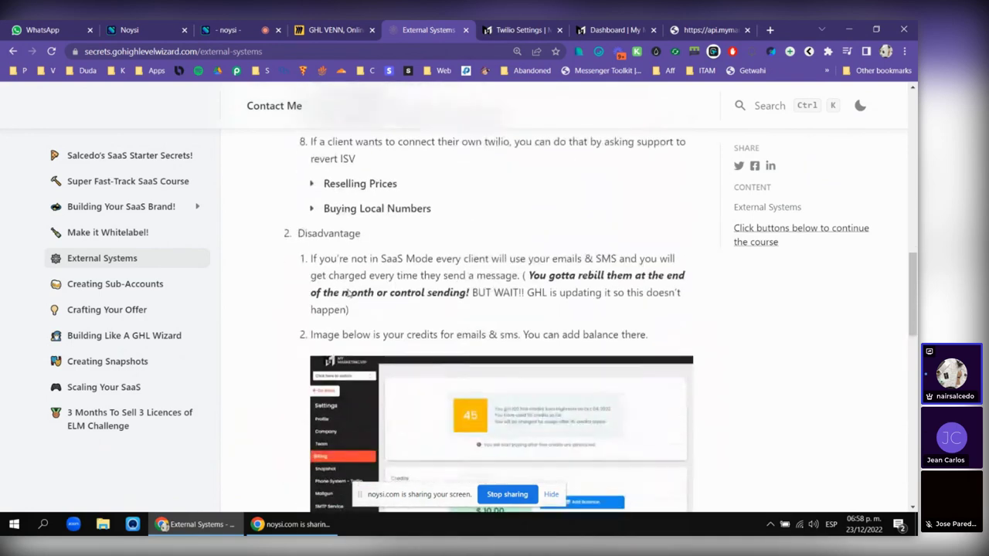
- Expand Reselling Prices and enlarge the Telephony Resell Settings screenshot twice
left_click(313, 187)
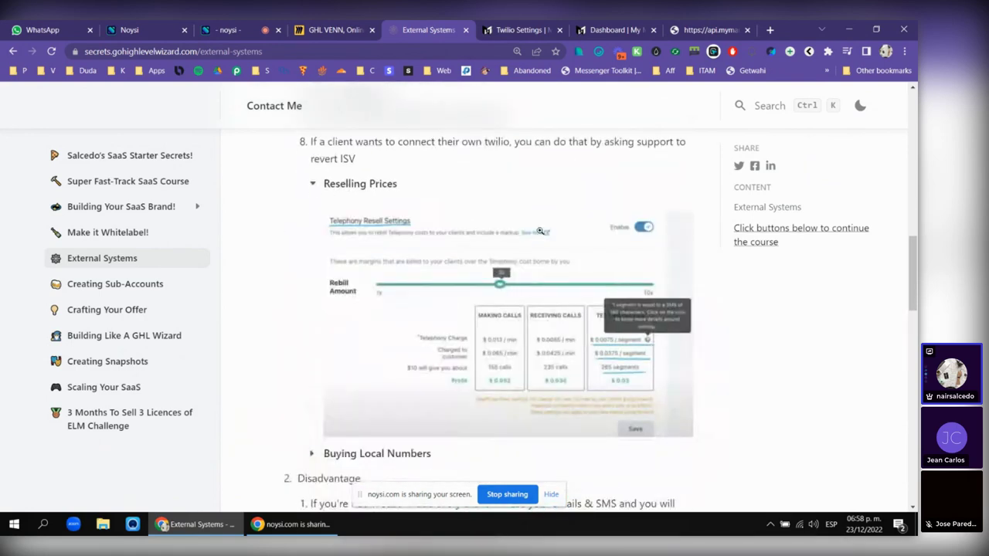
left_click(531, 310)
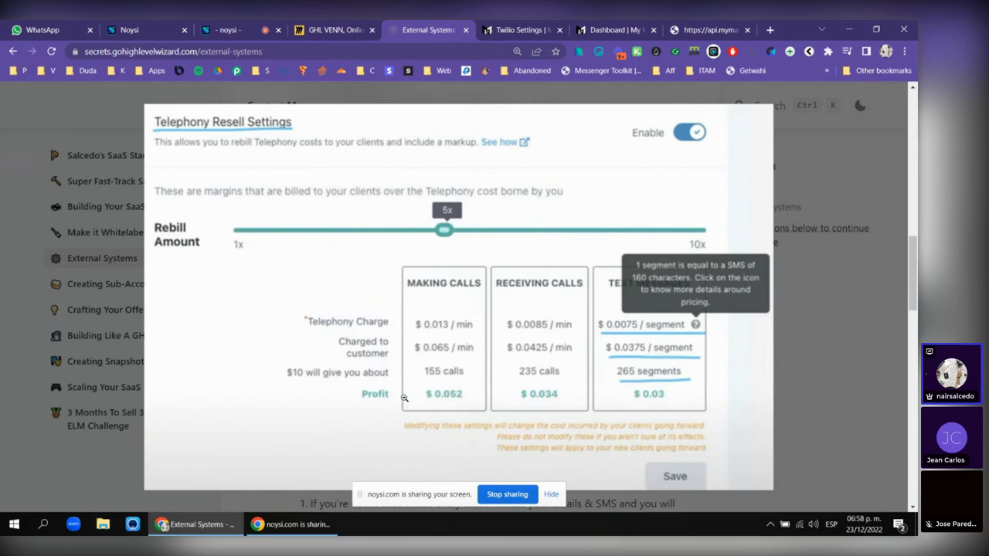
left_click(437, 397)
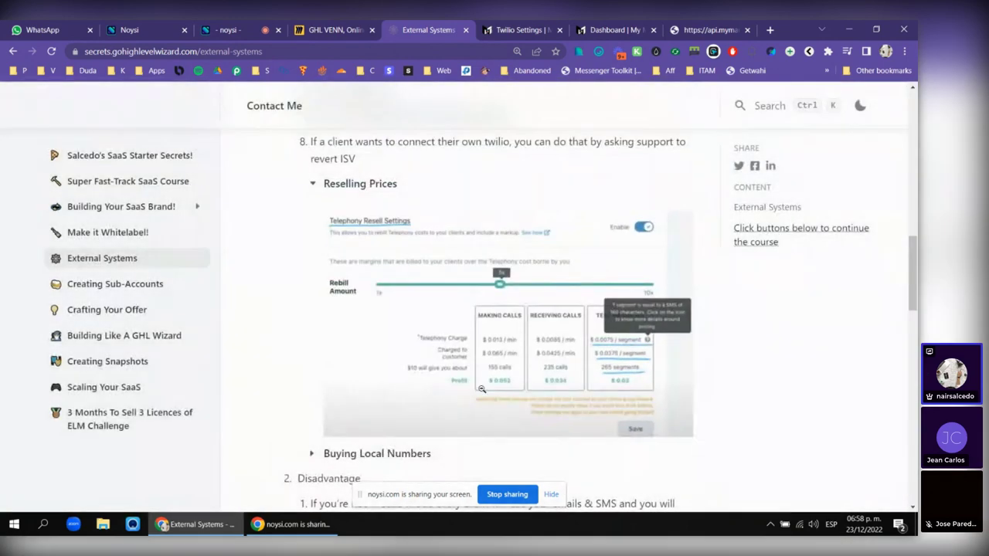
left_click(454, 396)
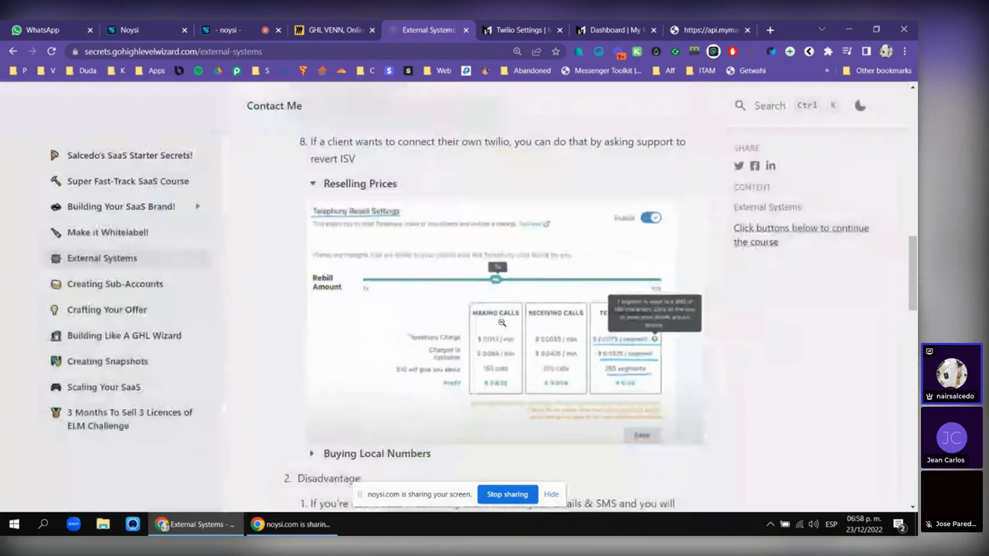
left_click(816, 222)
scroll(448, 313, "down", 2)
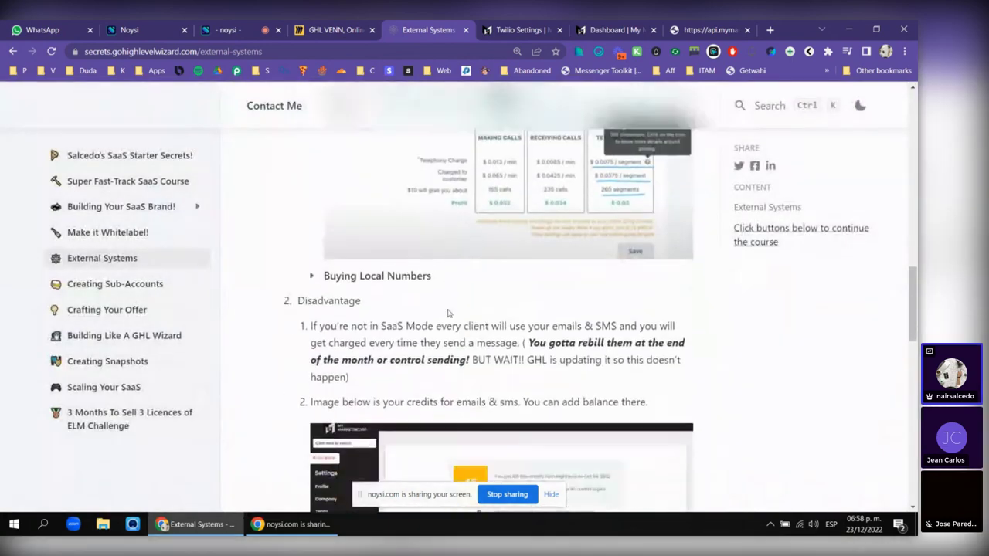
scroll(386, 294, "down", 2)
- View the enlarged email and SMS credits screenshot, then switch back to the Twilio settings tab
left_click(468, 309)
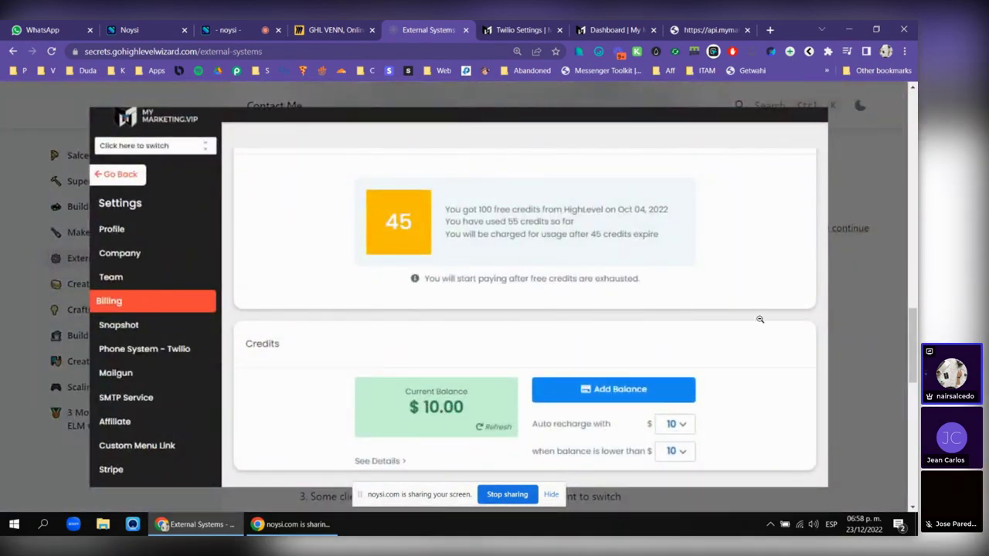
left_click(909, 190)
scroll(600, 261, "down", 4)
scroll(601, 261, "down", 5)
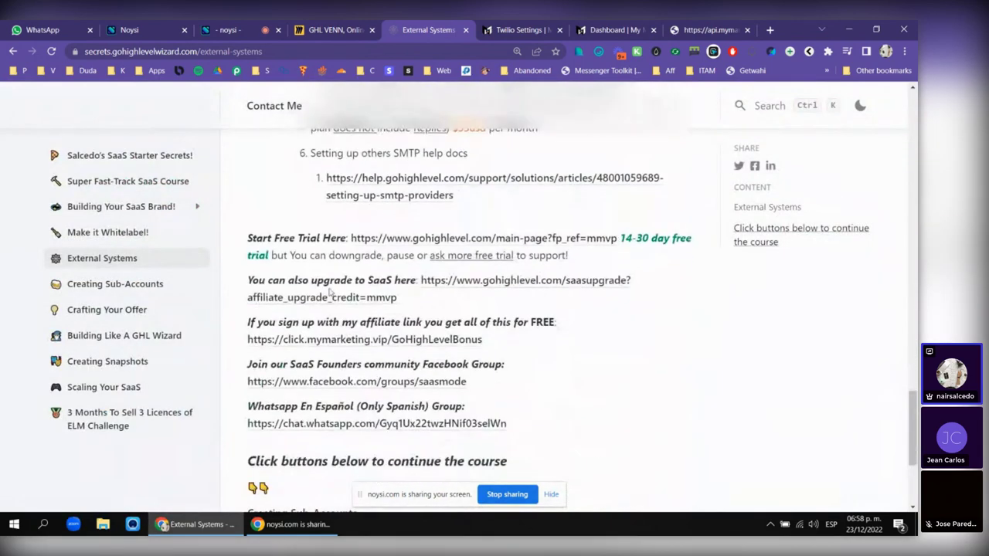
scroll(687, 281, "up", 9)
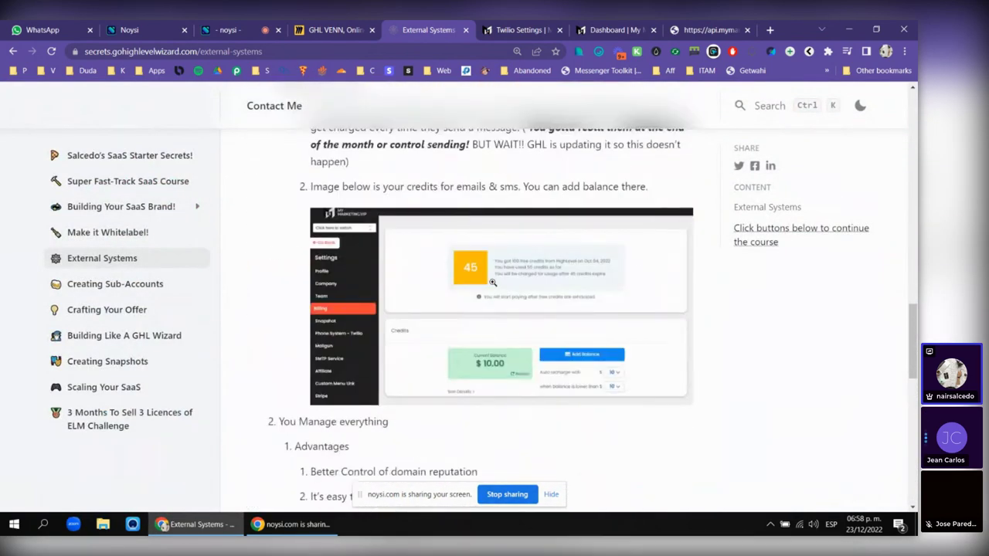
left_click(516, 29)
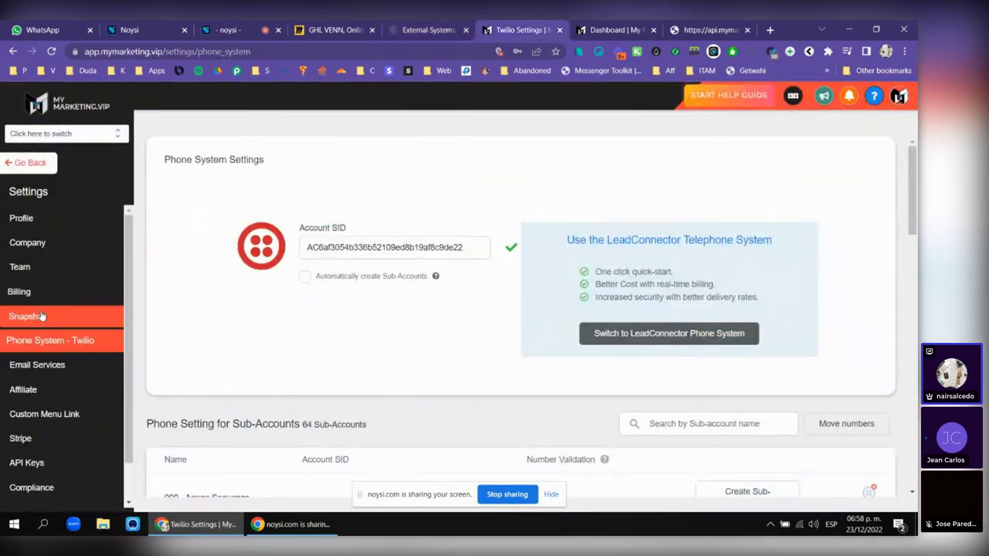
- Show the Billing page's $19.92 credit balance, then stop sharing the screen
left_click(23, 291)
scroll(305, 243, "down", 5)
scroll(305, 243, "up", 1)
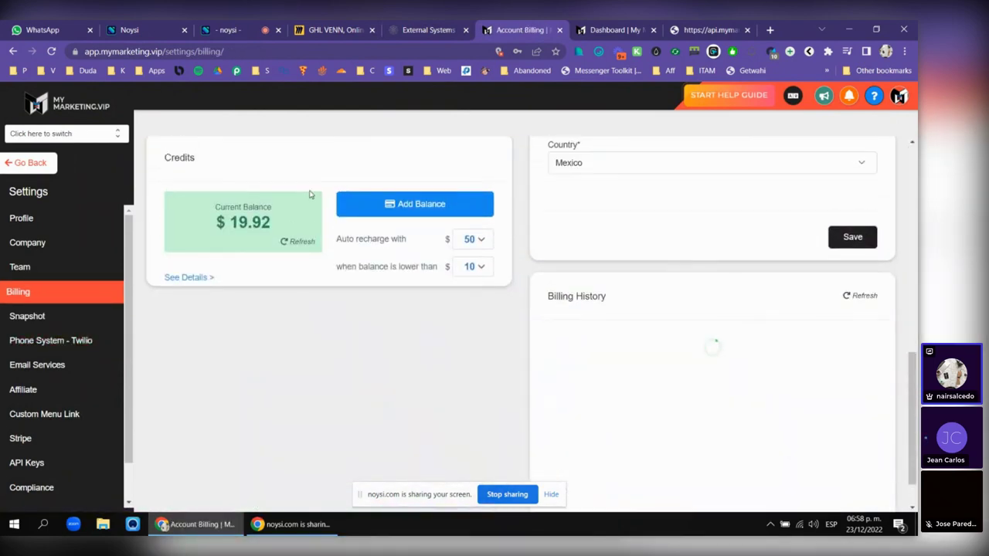
triple_click(273, 229)
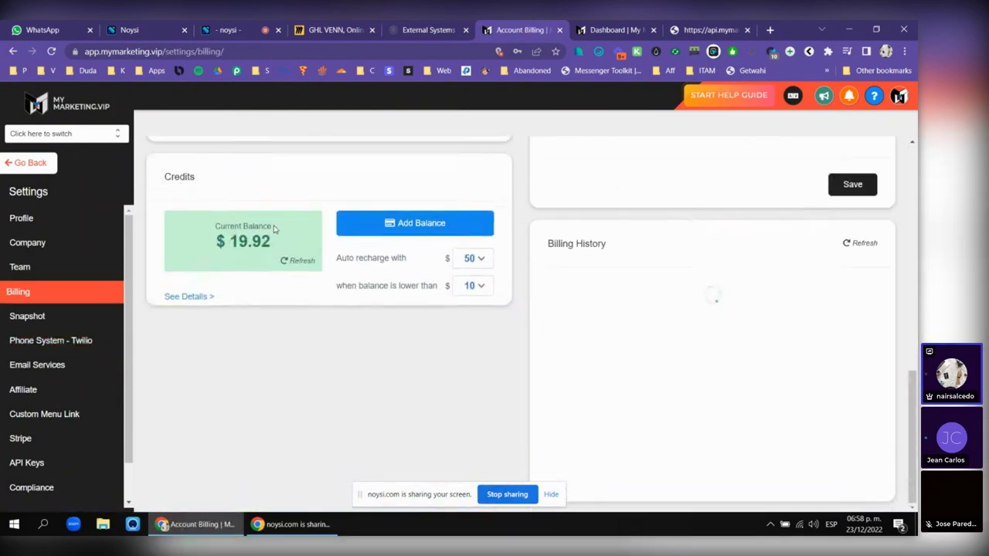
triple_click(252, 234)
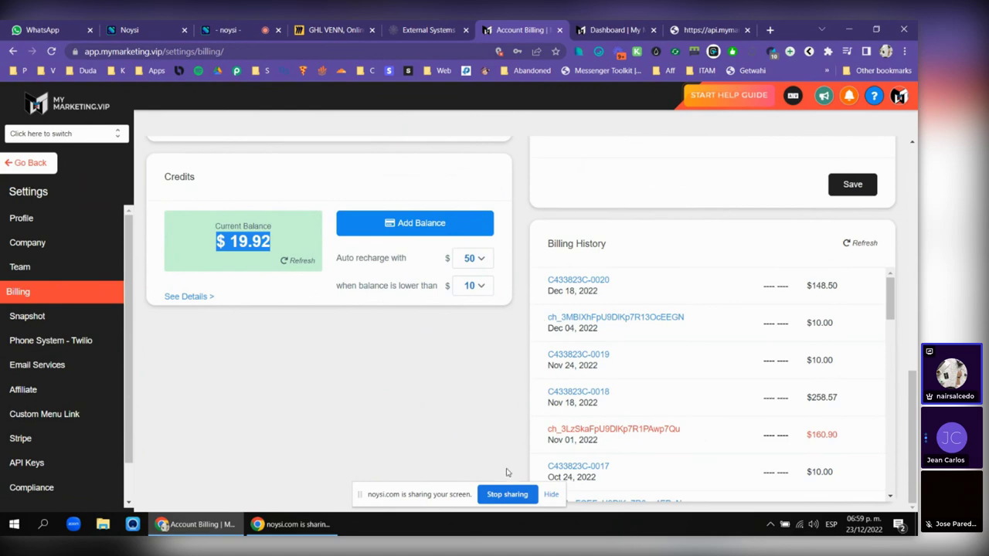
left_click(495, 498)
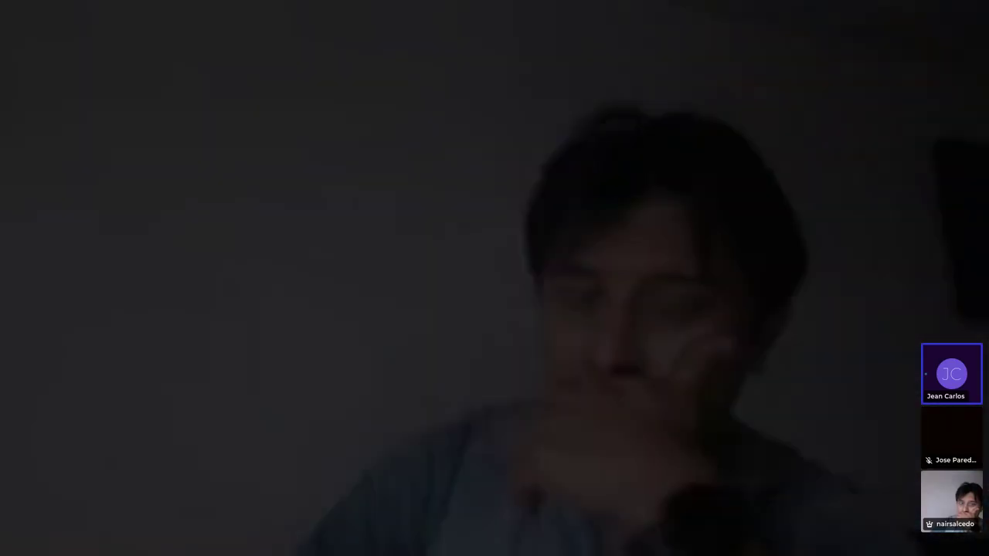
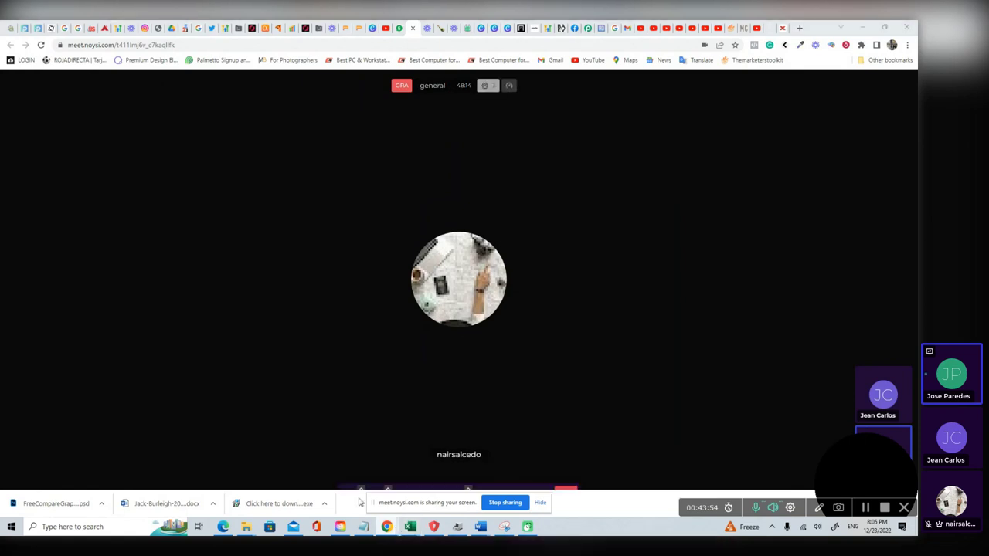
- Return to the Marketing Solution Plus tab in Chrome and switch to the Real Estate Spanish Snapshot sub-account
mouse_move(390, 528)
left_click(283, 482)
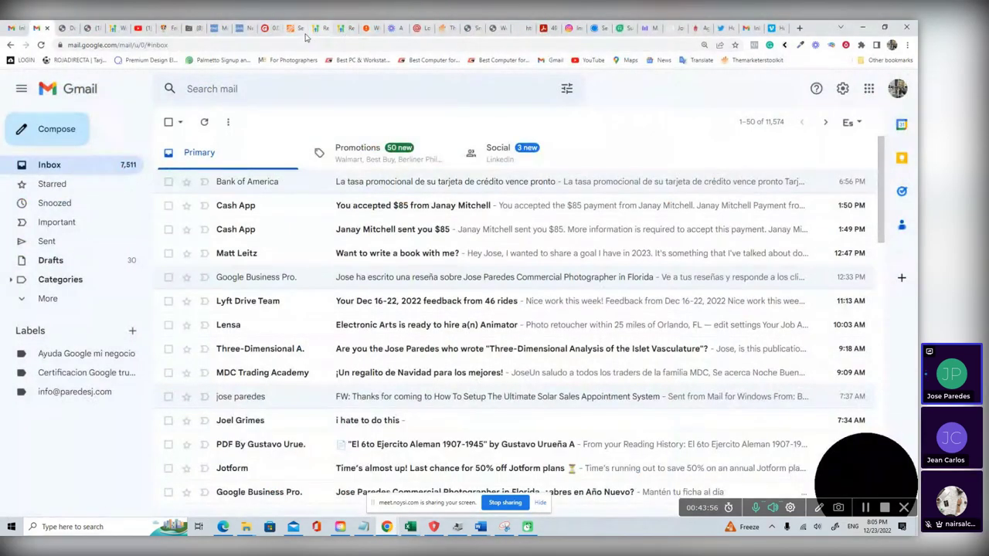
left_click(495, 29)
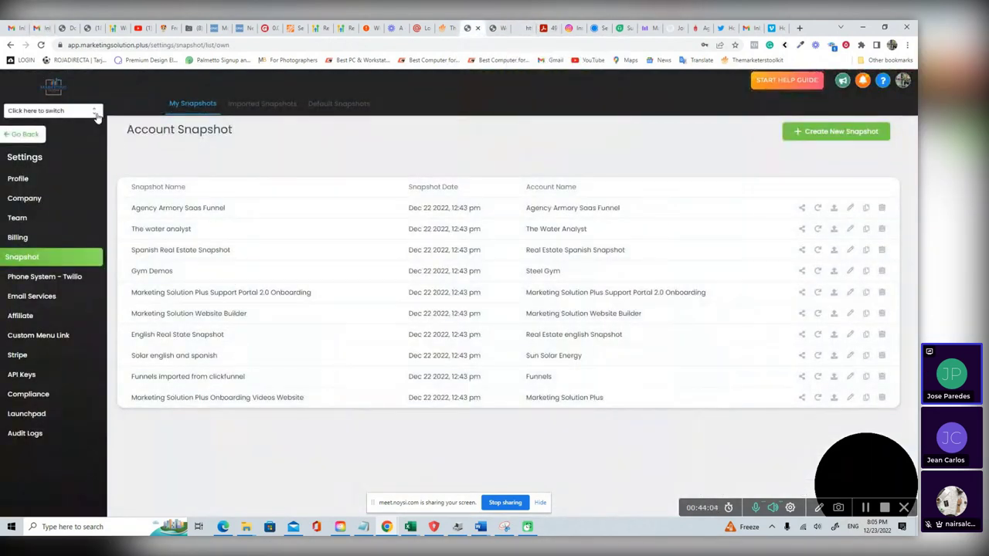
left_click(93, 114)
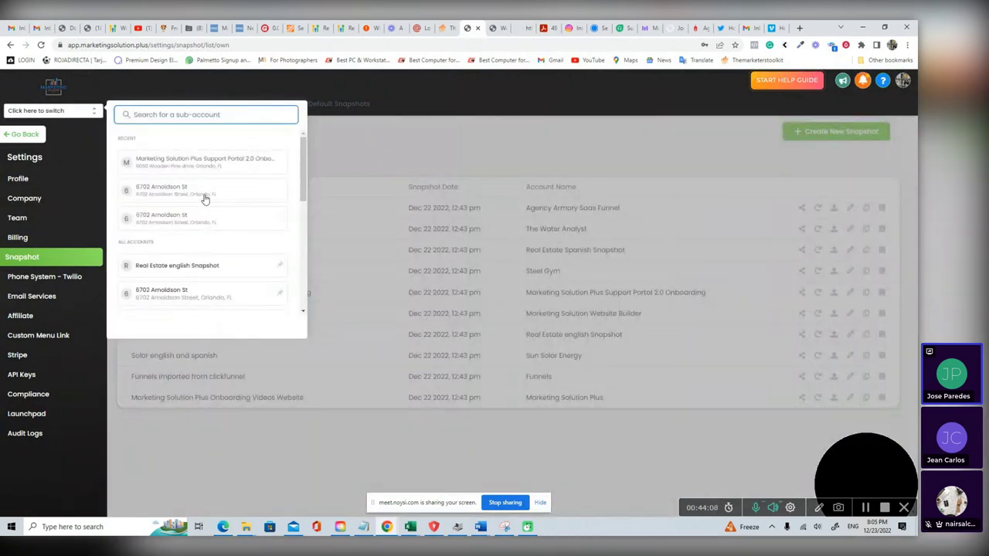
scroll(202, 196, "down", 2)
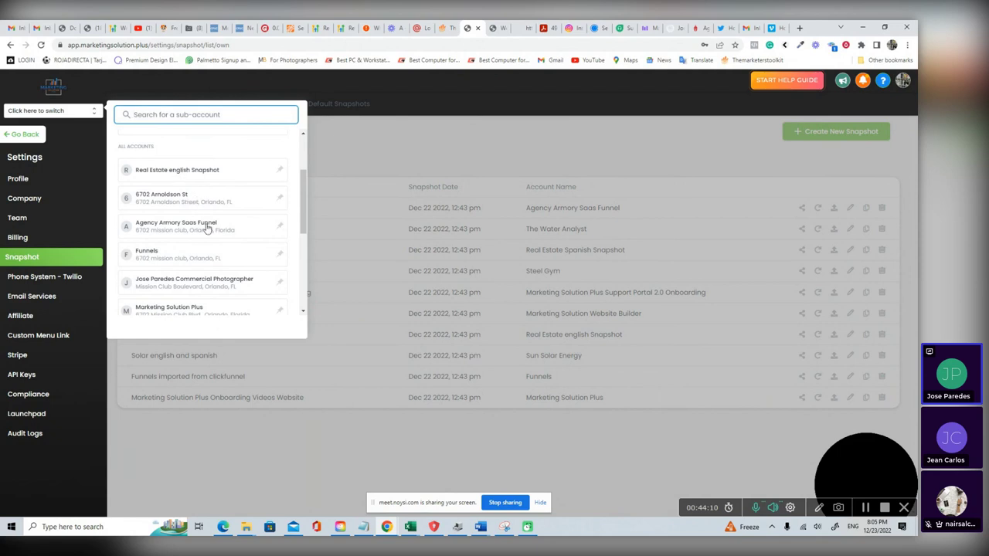
scroll(208, 232, "down", 3)
scroll(206, 241, "down", 3)
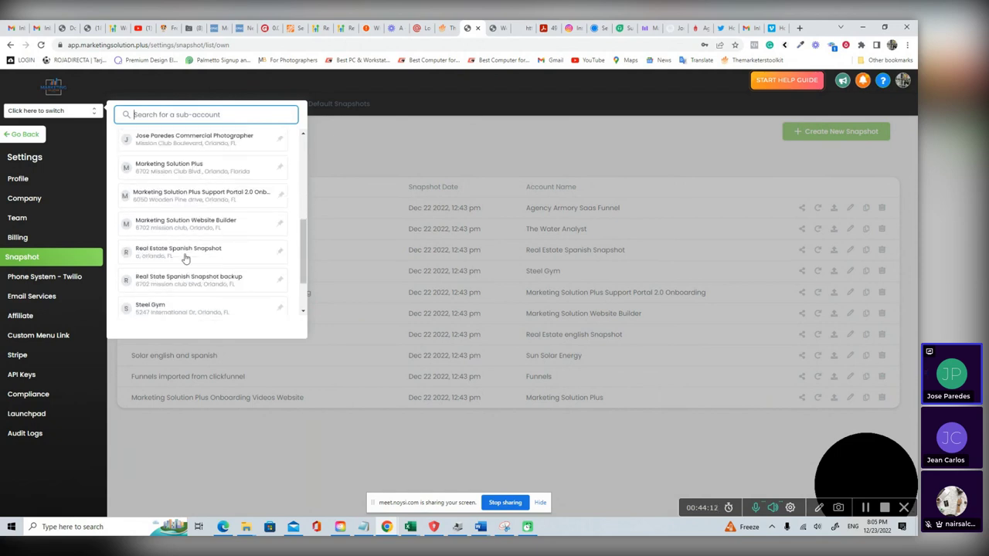
left_click(172, 250)
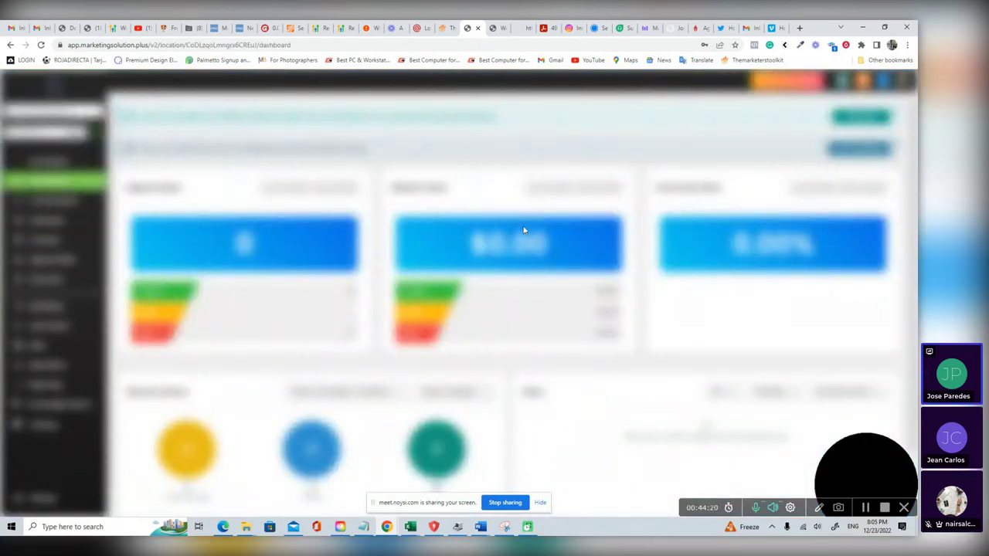
- Open the CRSEI-2: ALQUILA AHORA Y COMPRA DESPUÉS funnel from the Real State Spanish folder in Sites
left_click(38, 346)
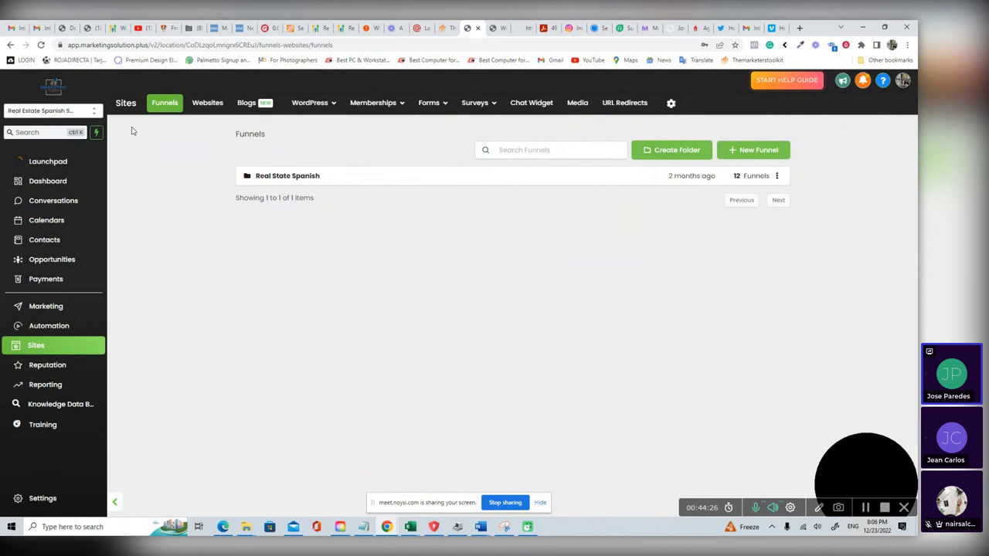
left_click(278, 176)
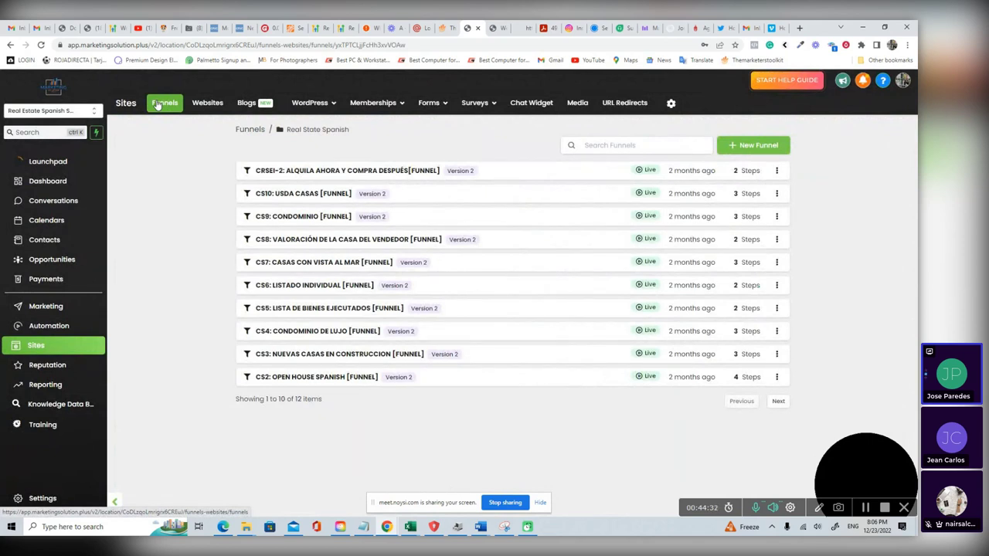
left_click(209, 104)
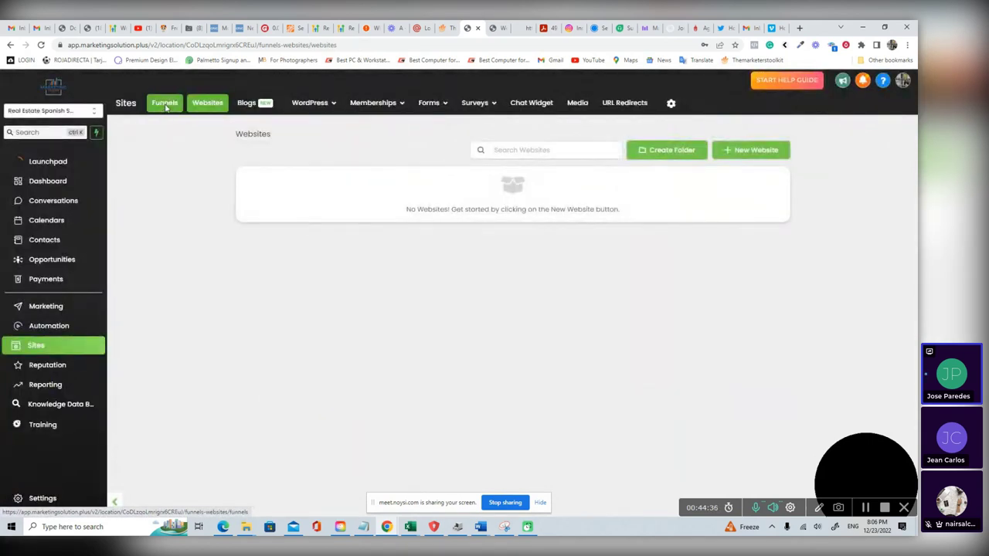
left_click(165, 105)
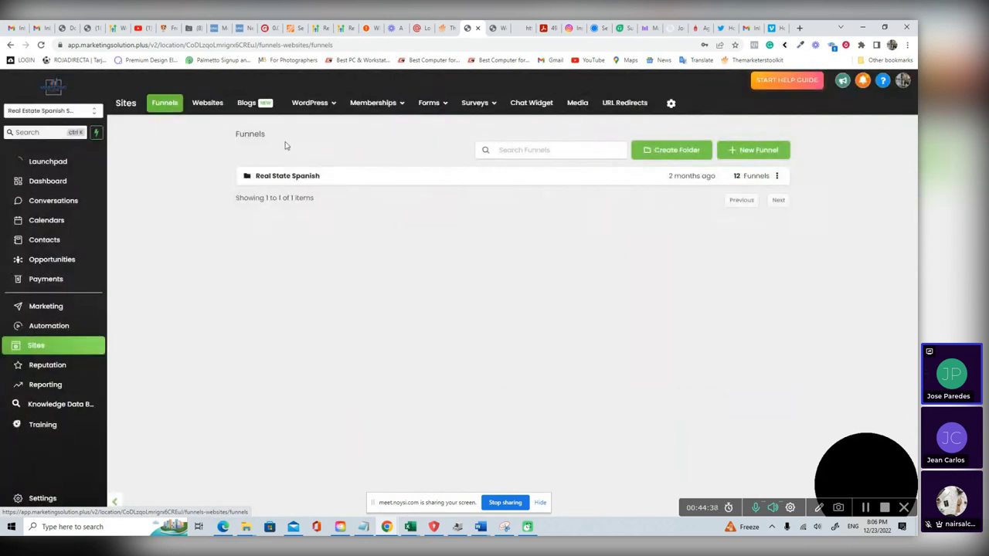
left_click(298, 177)
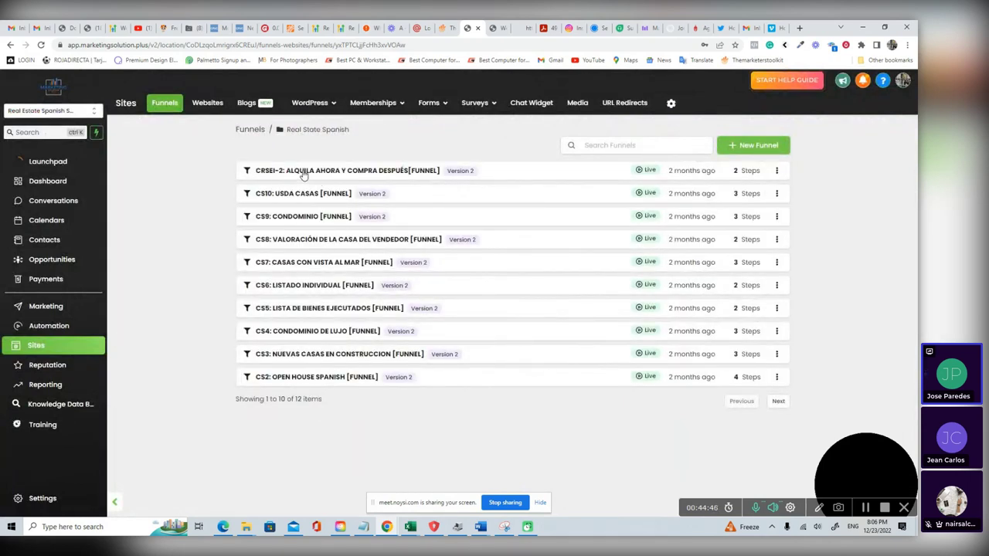
left_click(350, 171)
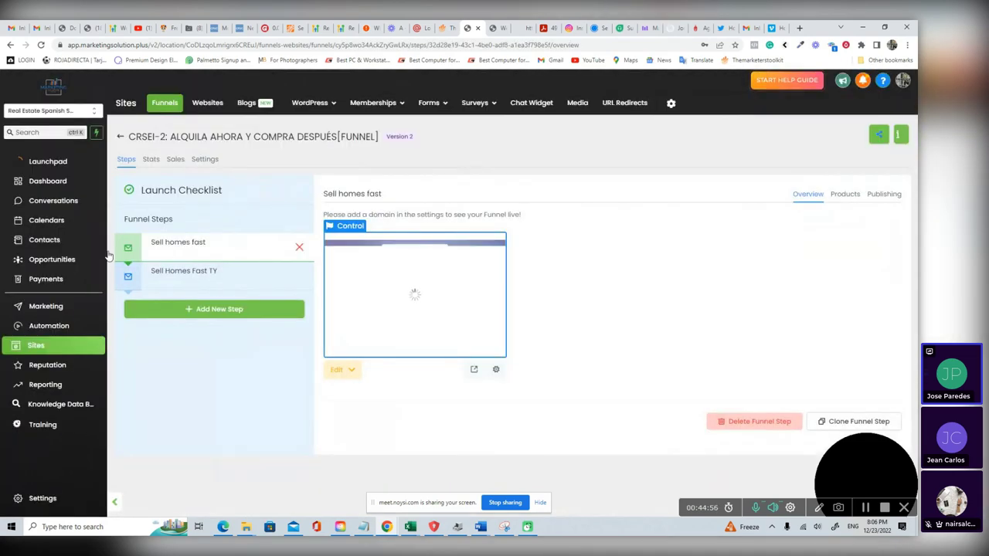
left_click(474, 369)
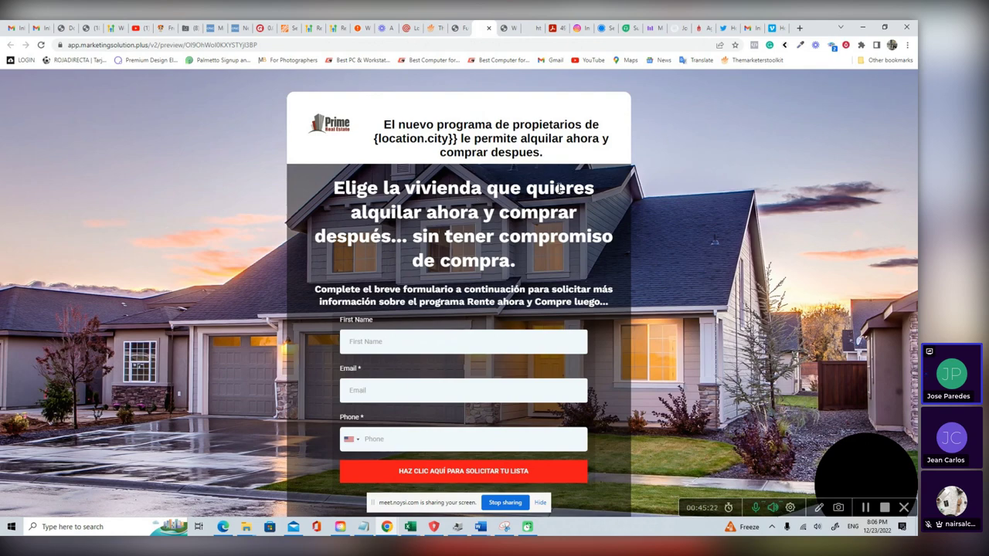
scroll(456, 324, "down", 5)
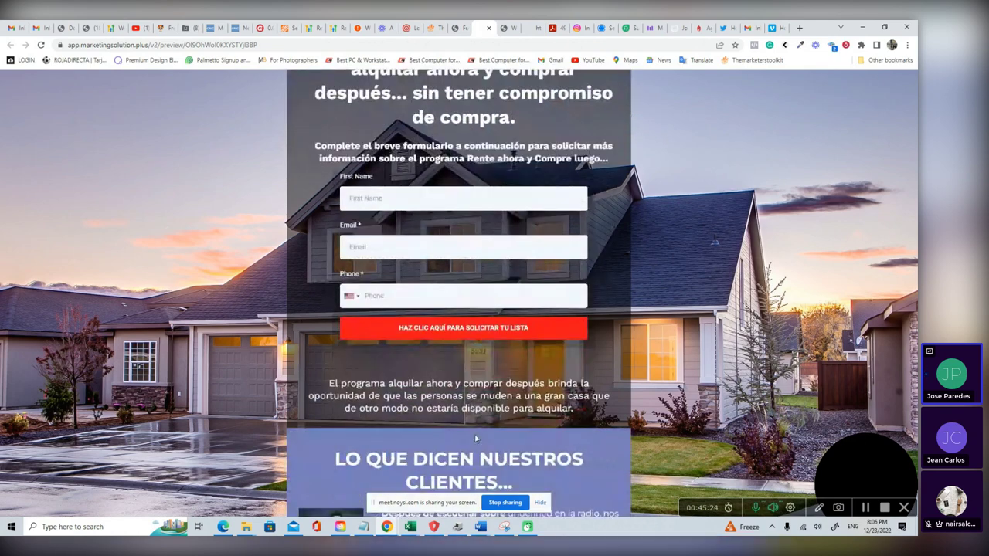
scroll(475, 417, "up", 1)
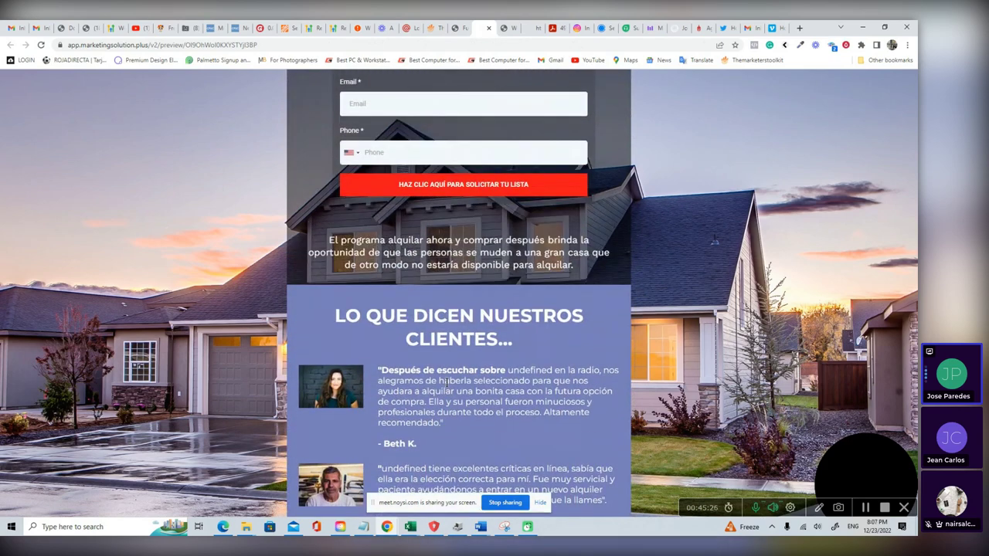
scroll(479, 402, "down", 2)
scroll(485, 344, "down", 4)
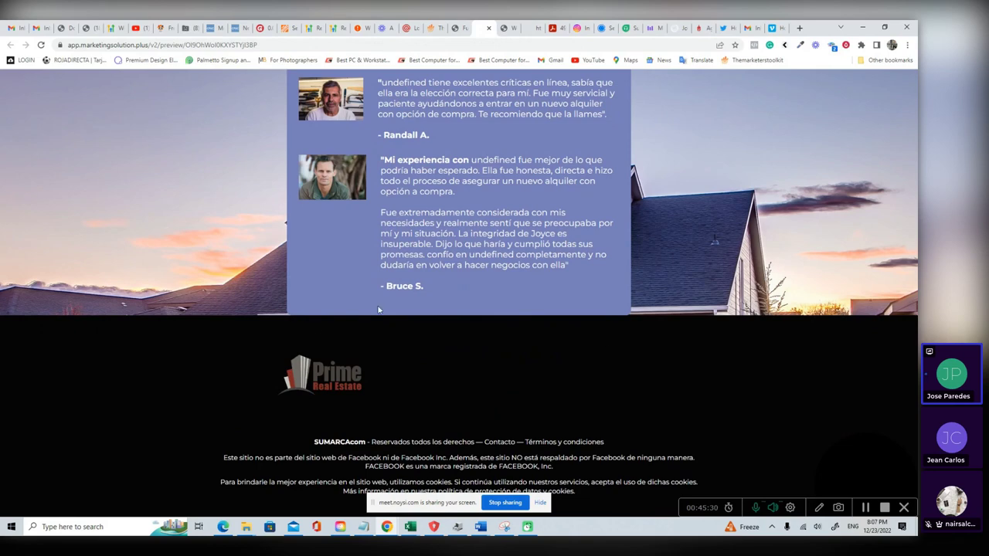
scroll(456, 228, "up", 3)
scroll(471, 309, "down", 3)
scroll(517, 356, "up", 3)
scroll(516, 361, "up", 4)
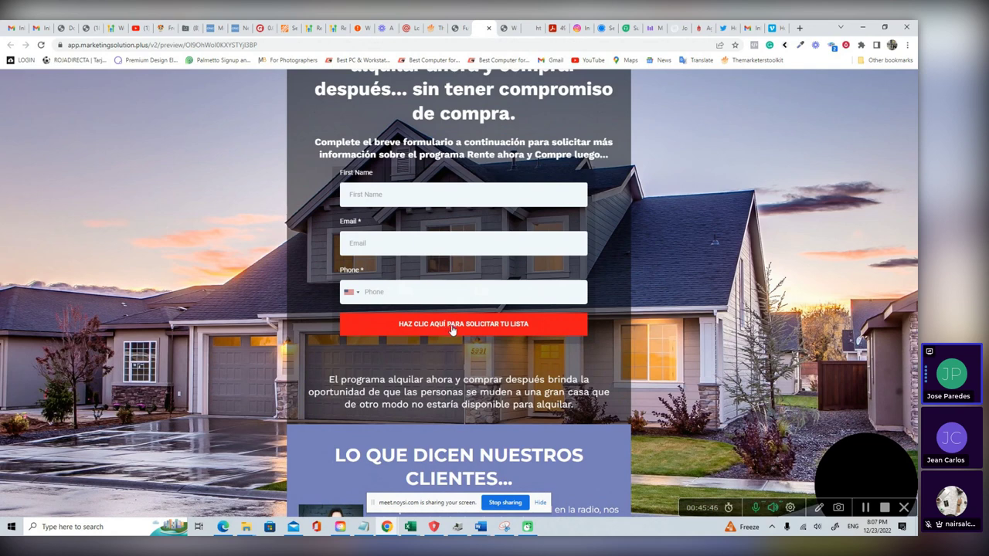
scroll(411, 129, "up", 2)
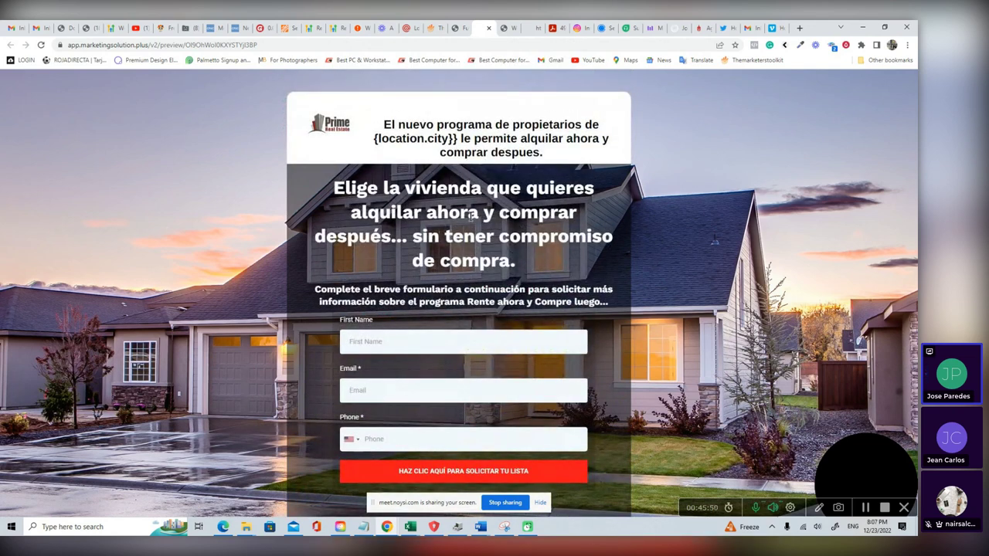
scroll(475, 210, "down", 2)
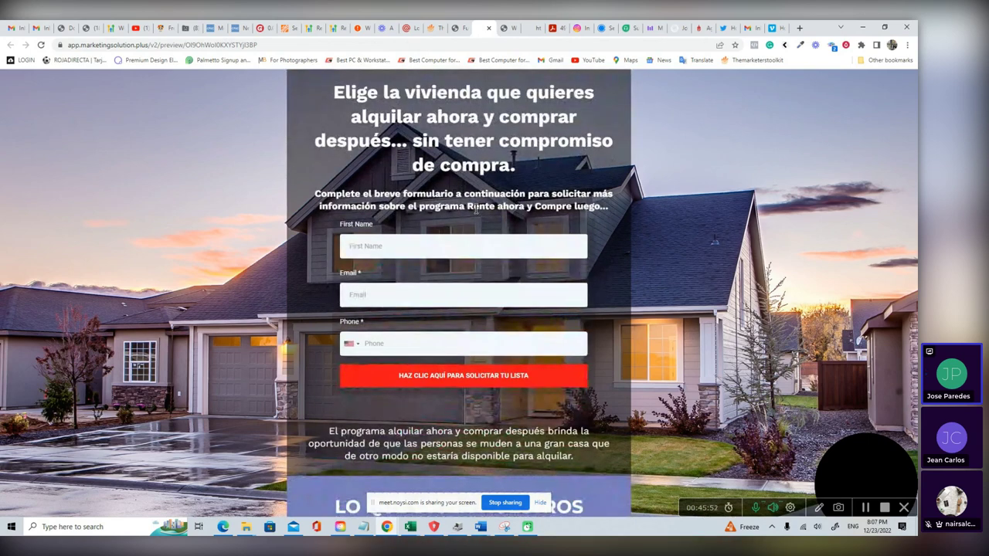
left_click(461, 376)
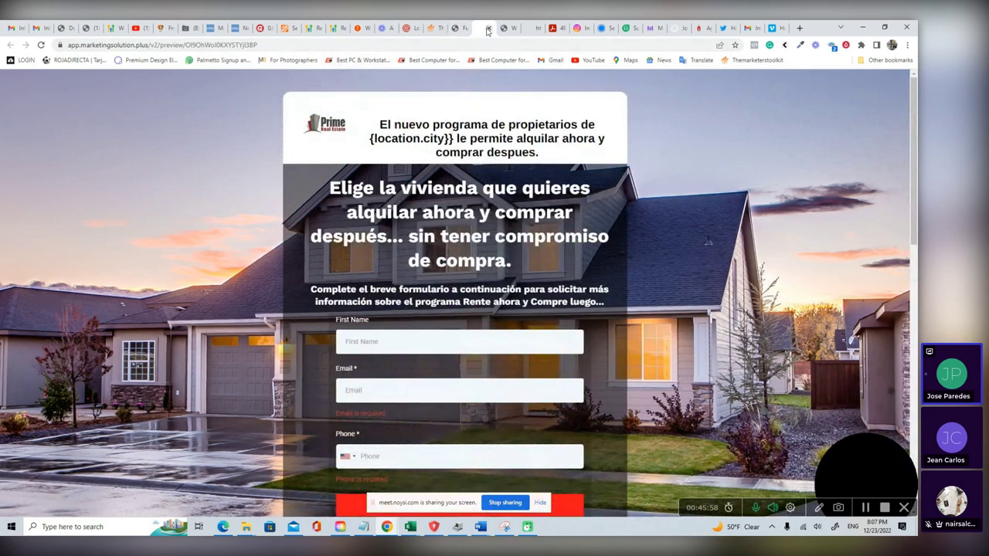
key("ctrl+w")
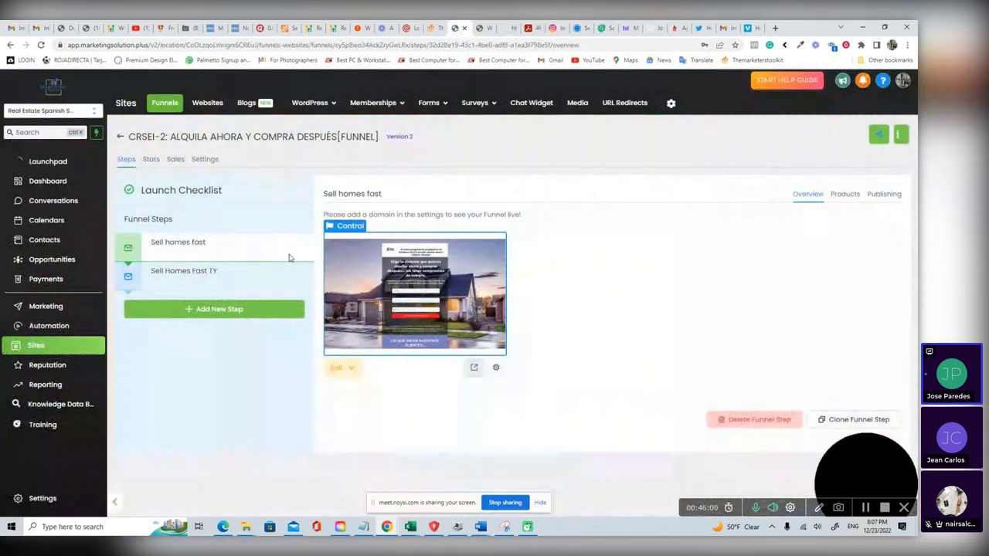
- Select the Sell Homes Fast TY step, preview its thank-you page in a new tab, then close it
left_click(194, 271)
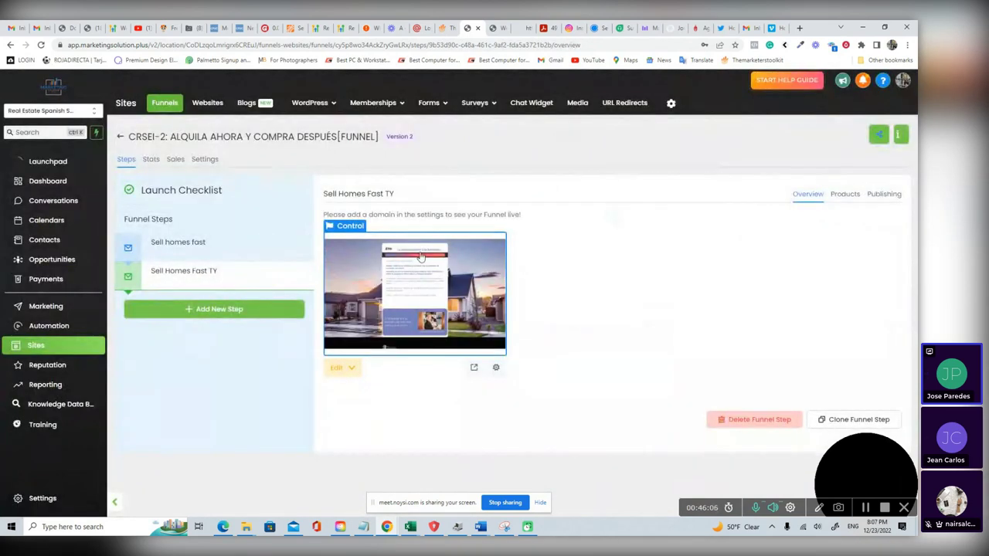
left_click(474, 369)
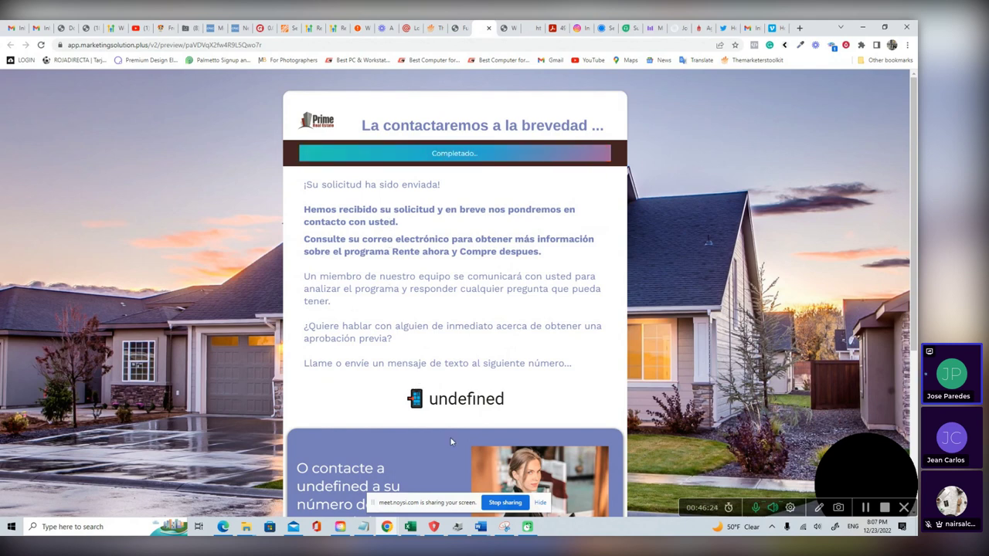
scroll(451, 441, "down", 3)
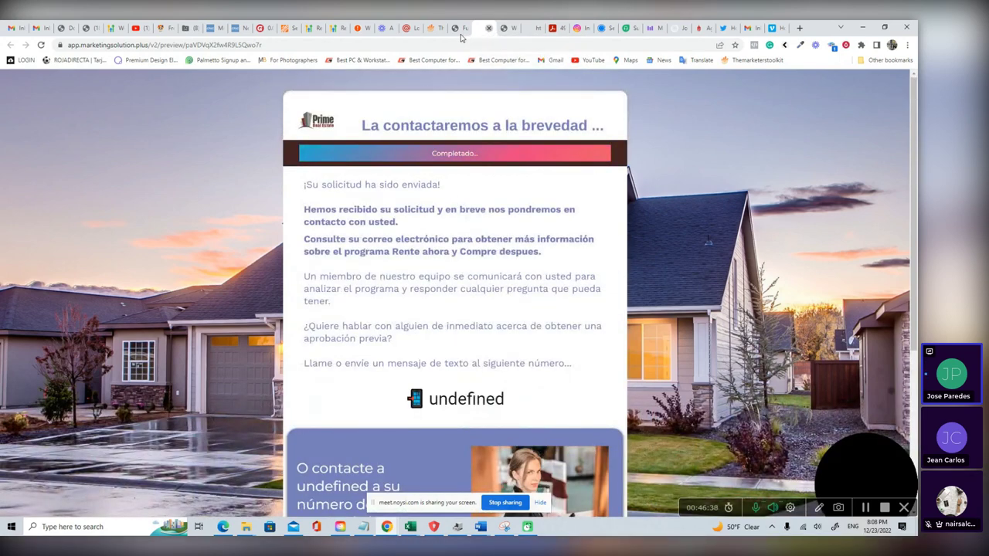
key("ctrl+w")
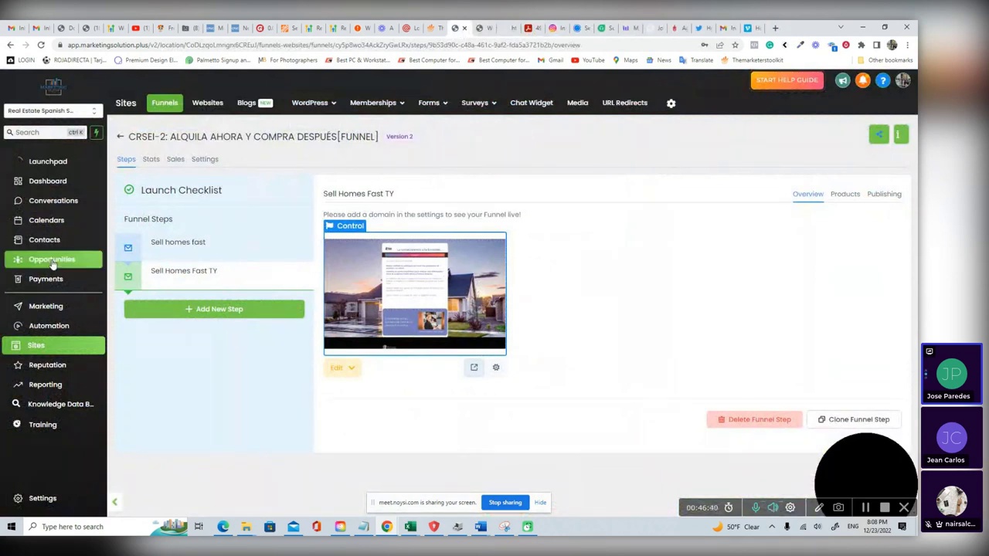
- Open the Form Submitted campaign workflow inside the CS10: USDA CASAS folder under Automation > Workflows
left_click(48, 307)
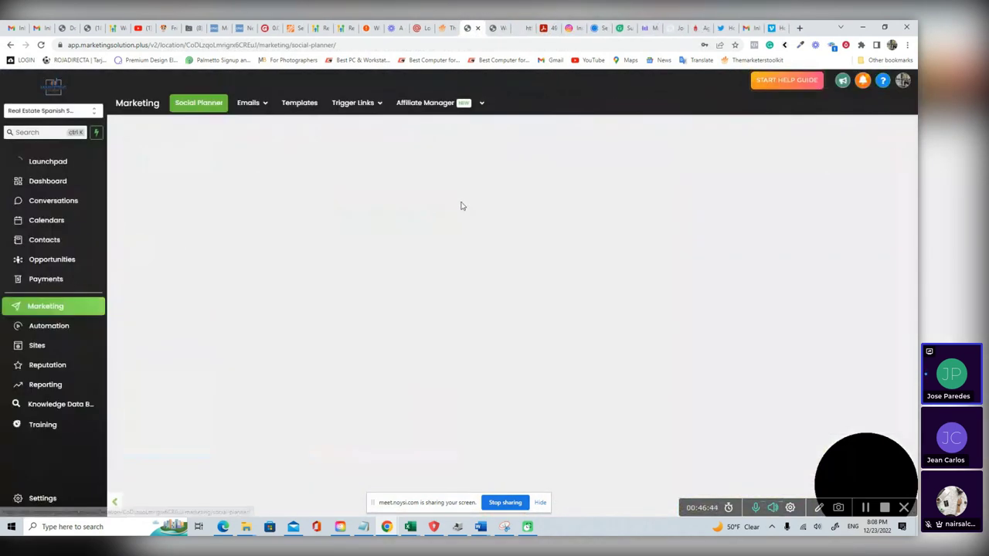
mouse_move(371, 94)
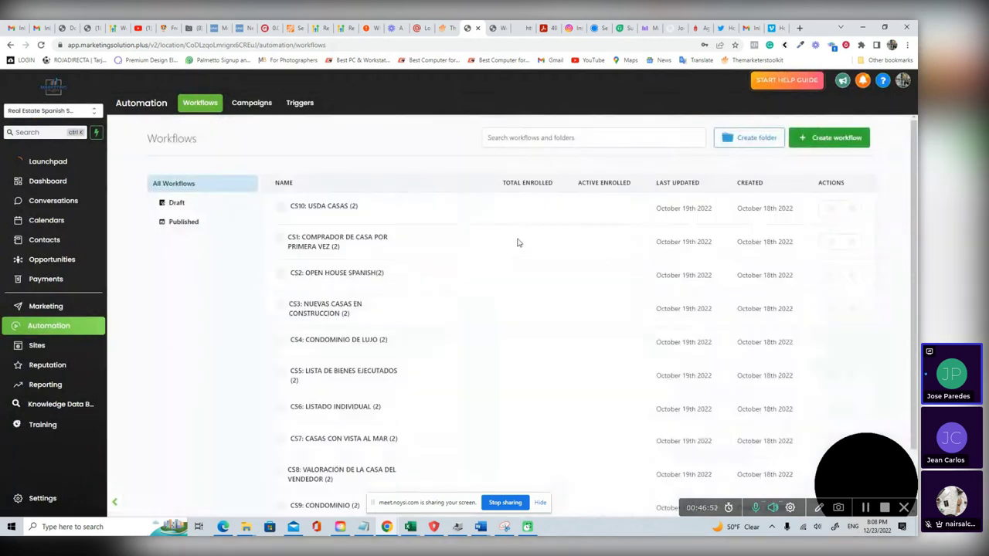
left_click(324, 206)
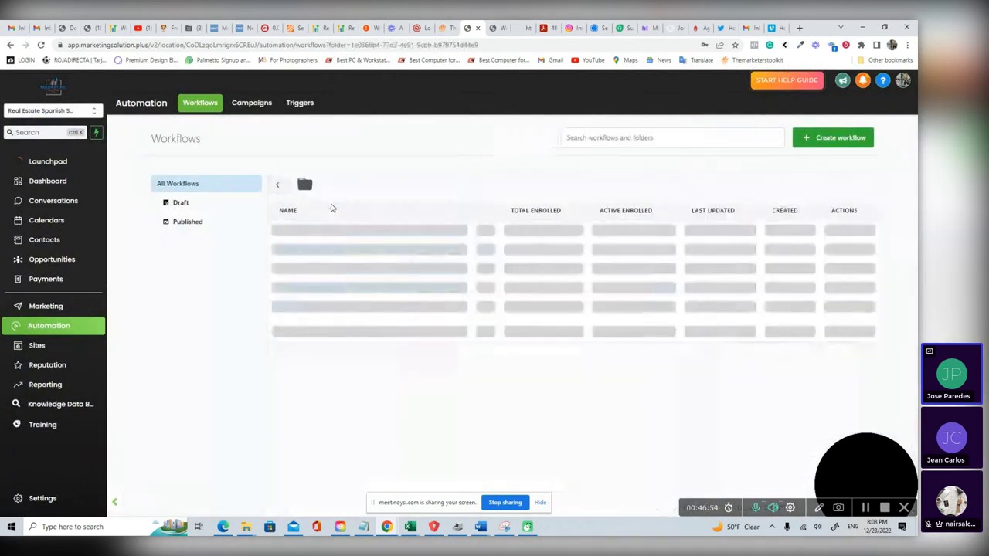
left_click(312, 252)
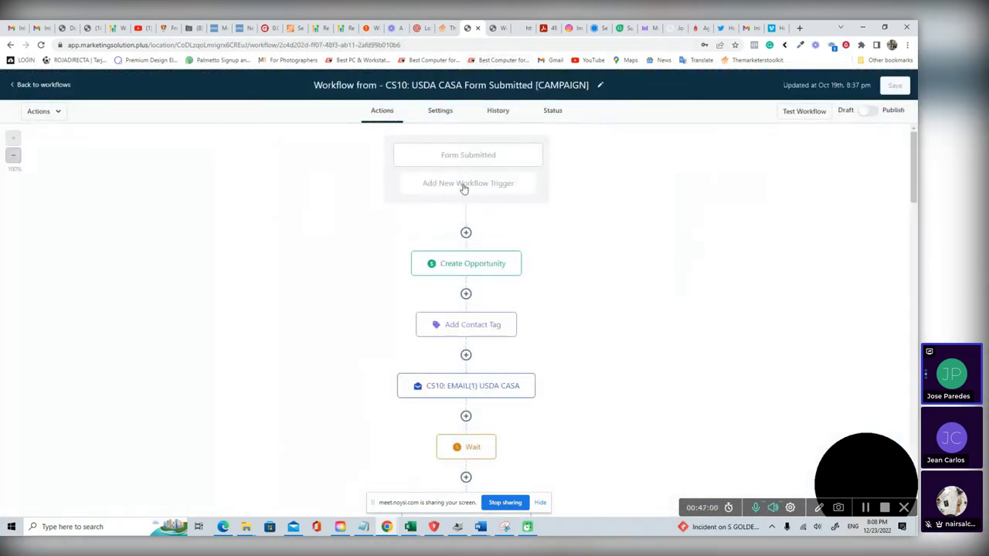
- Review the workflow's Form Submitted trigger settings and close the trigger panel
left_click(464, 187)
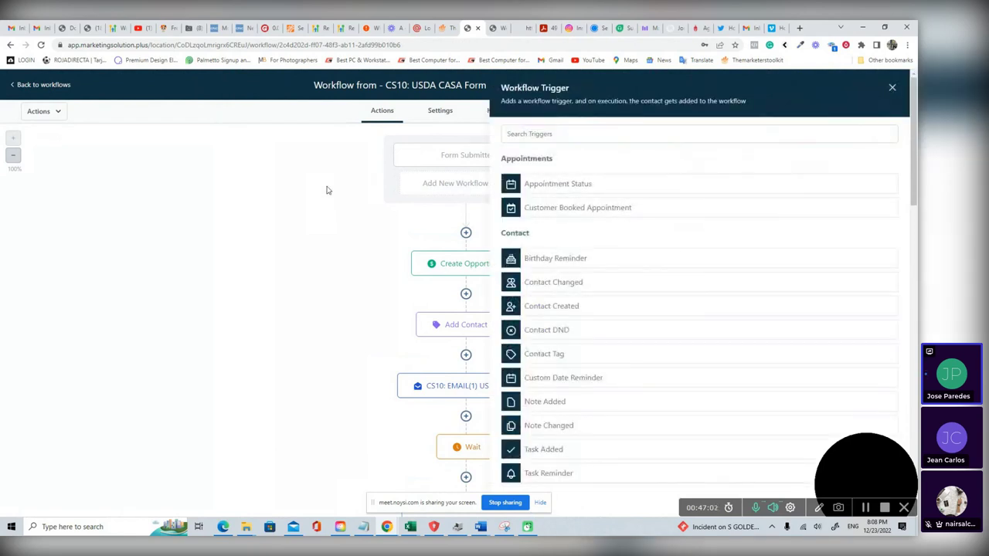
left_click(432, 158)
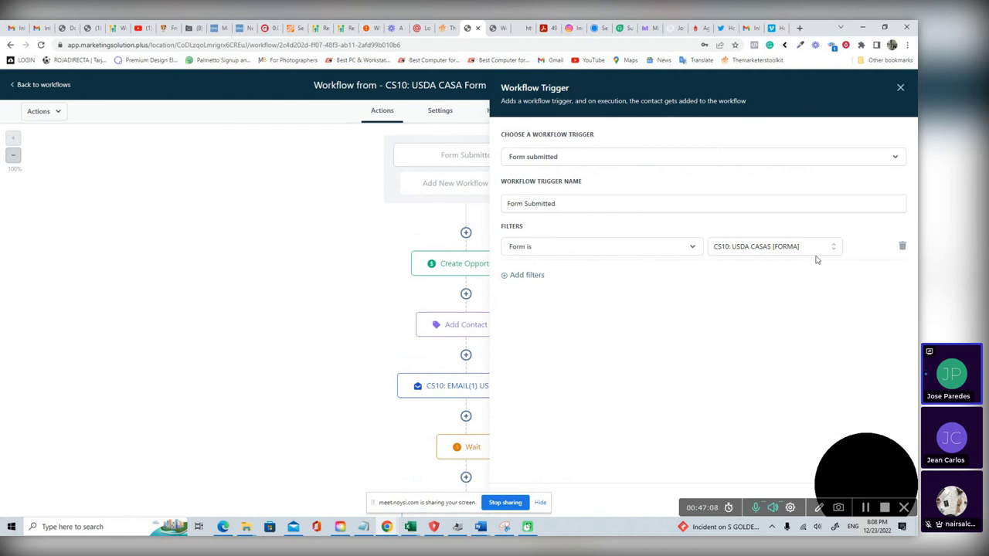
left_click(900, 87)
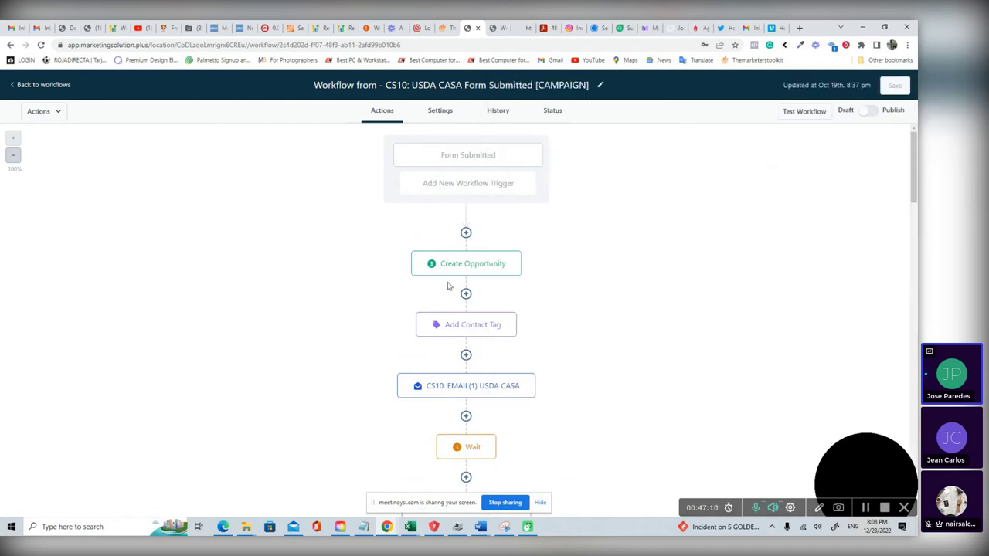
- Inspect the Create Opportunity and Add Contact Tag actions, then open the CS10: EMAIL(1) USDA CASA step
left_click(483, 264)
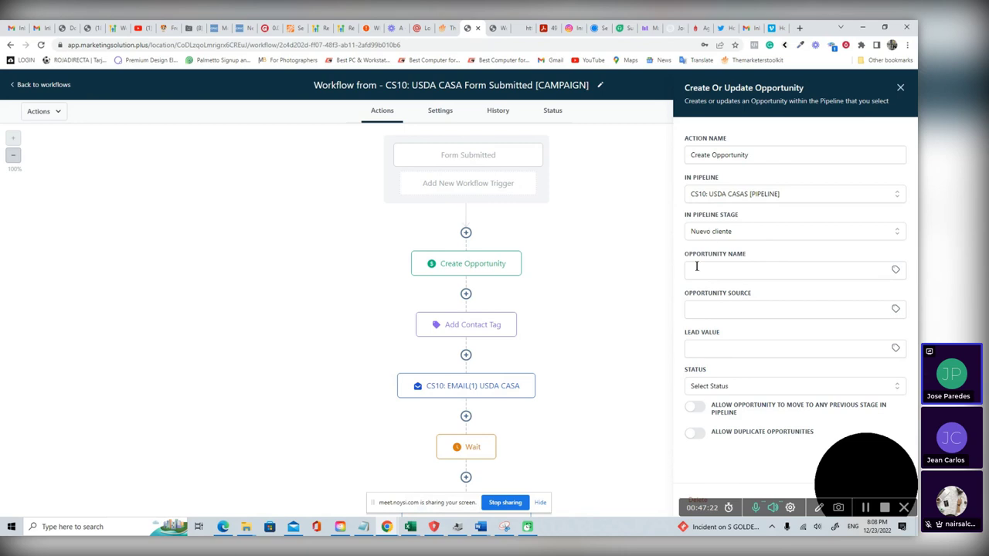
left_click(473, 326)
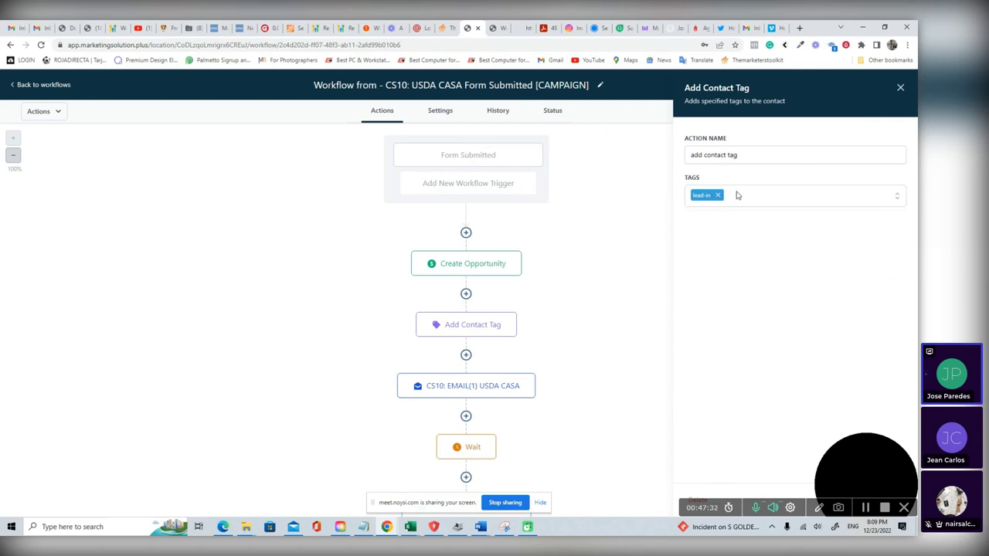
scroll(511, 353, "down", 1)
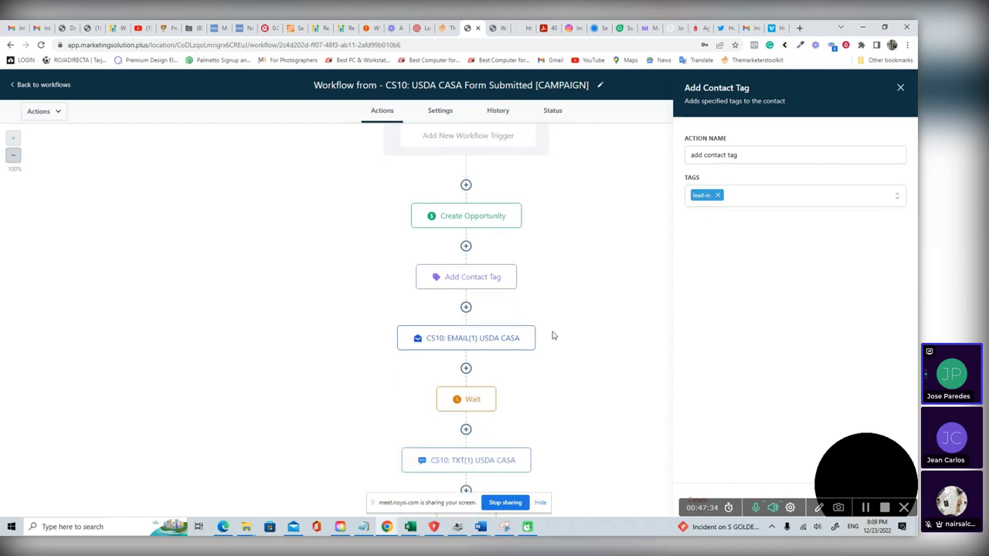
scroll(553, 390, "down", 1)
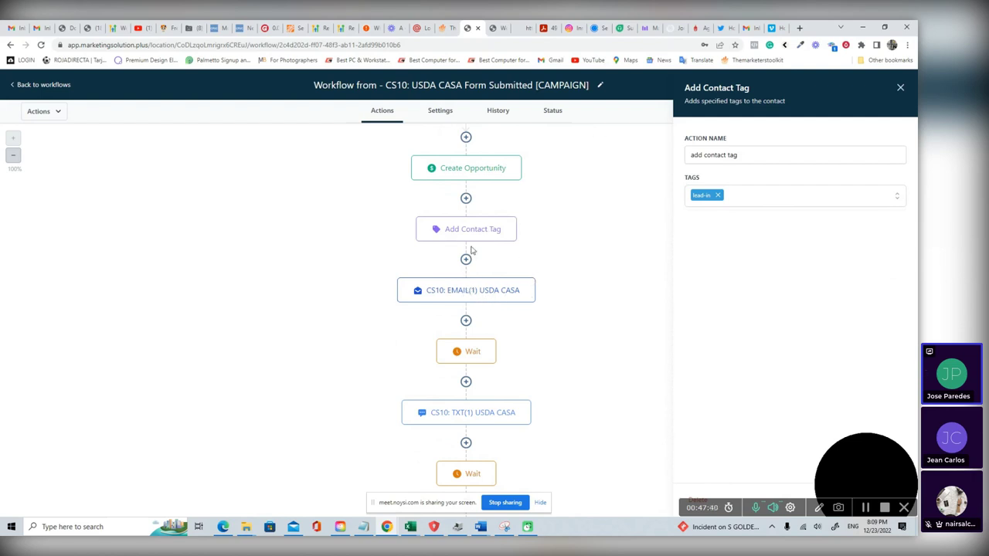
left_click(473, 290)
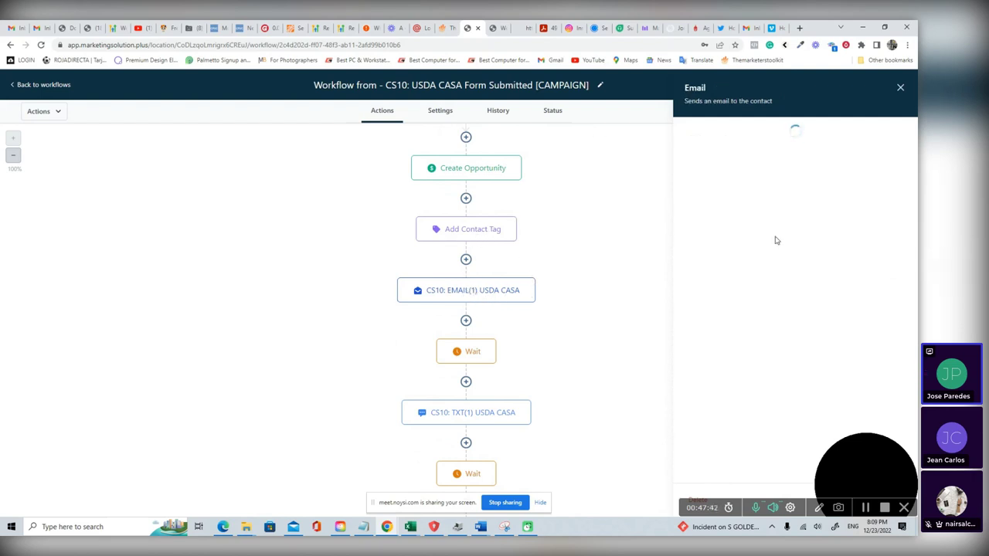
scroll(740, 324, "down", 1)
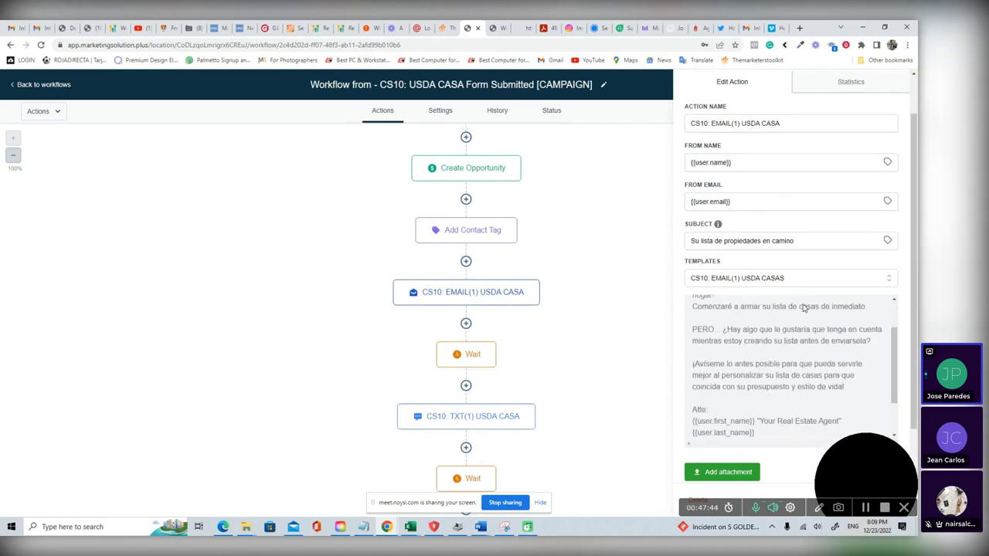
scroll(809, 307, "up", 1)
scroll(737, 179, "up", 1)
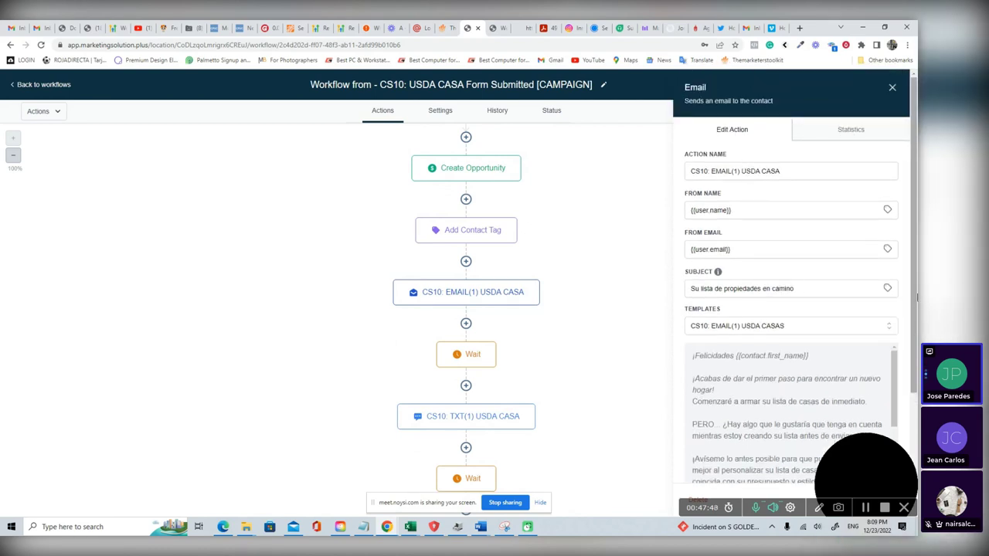
scroll(913, 297, "down", 2)
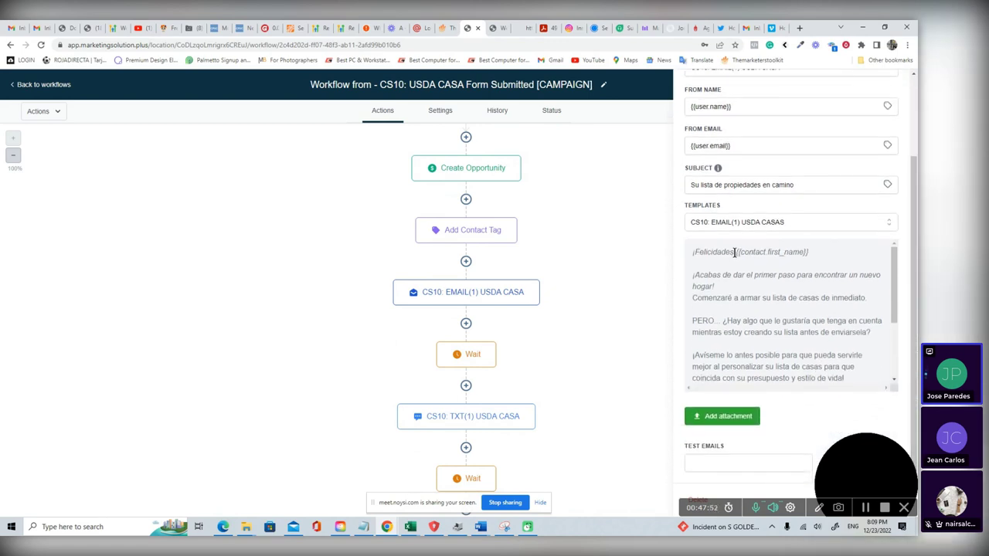
left_click_drag(736, 252, 809, 256)
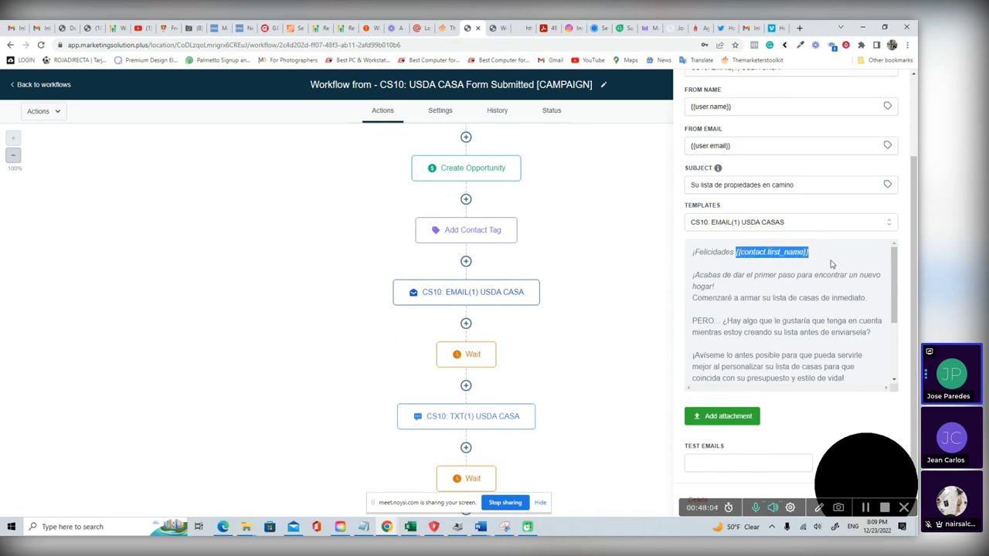
scroll(831, 265, "down", 2)
scroll(831, 264, "up", 2)
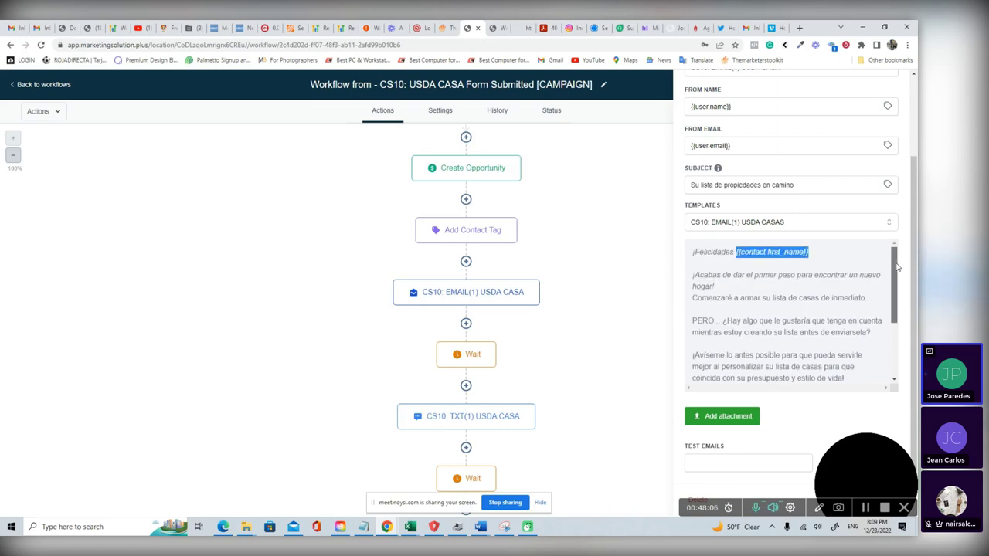
left_click_drag(897, 266, 896, 295)
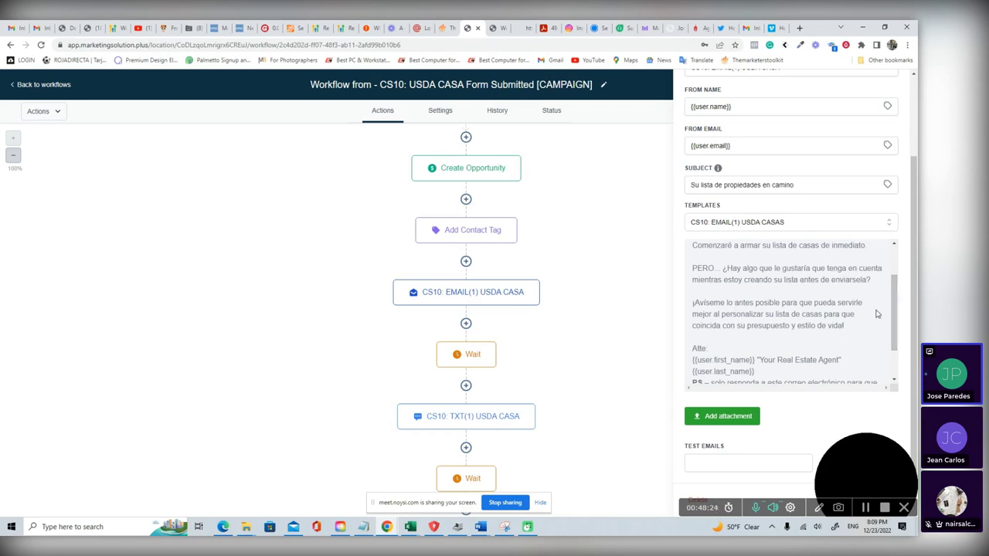
left_click_drag(894, 309, 894, 335)
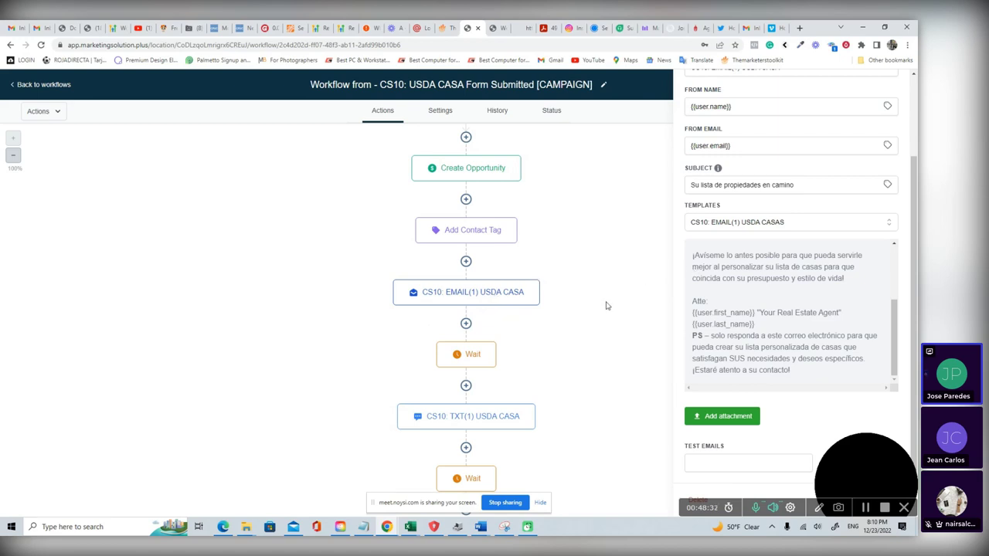
- Review the first Wait, CS10: TXT(1) USDA CASA and second Wait steps, then open CS10: EMAIL(2) USDA CASA
left_click(457, 357)
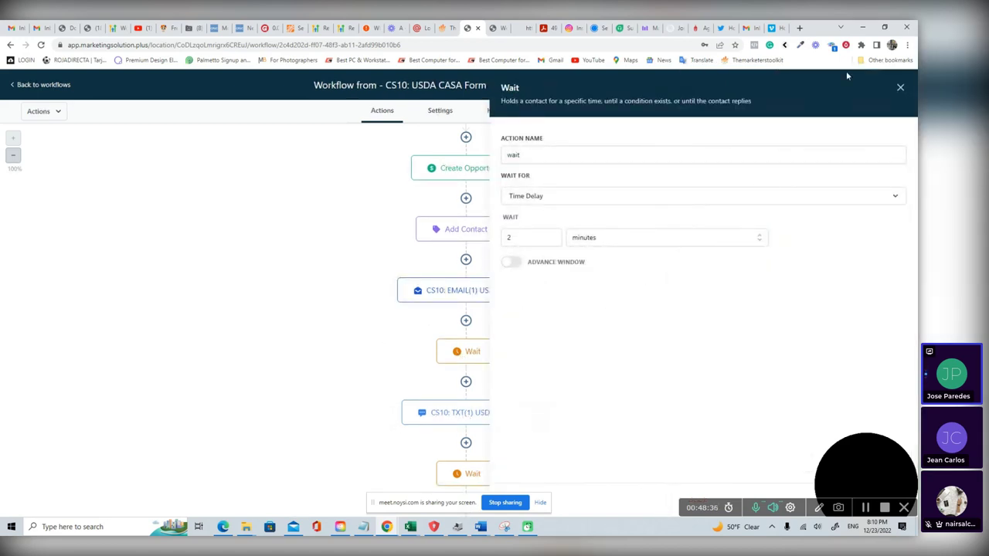
left_click(900, 88)
left_click(482, 411)
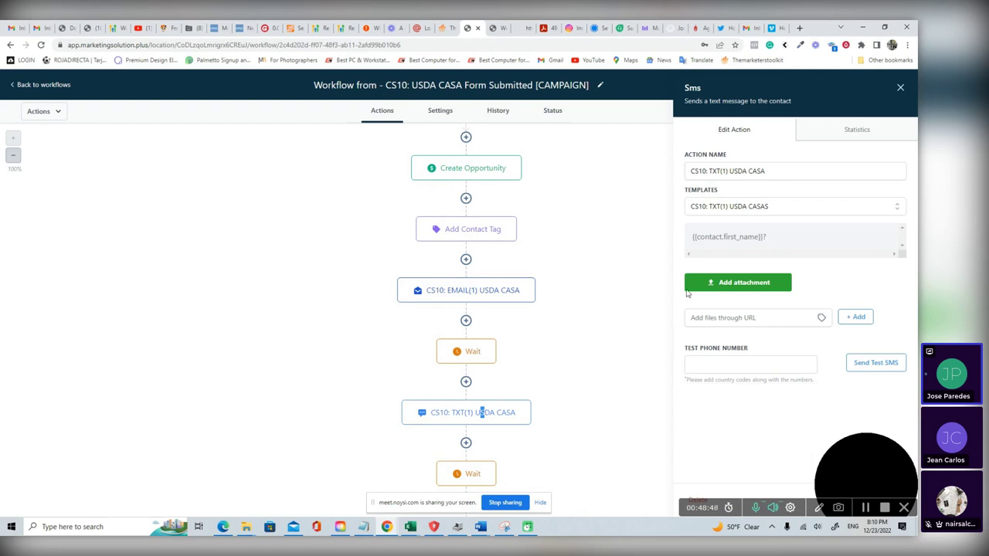
scroll(540, 371, "down", 3)
left_click(483, 379)
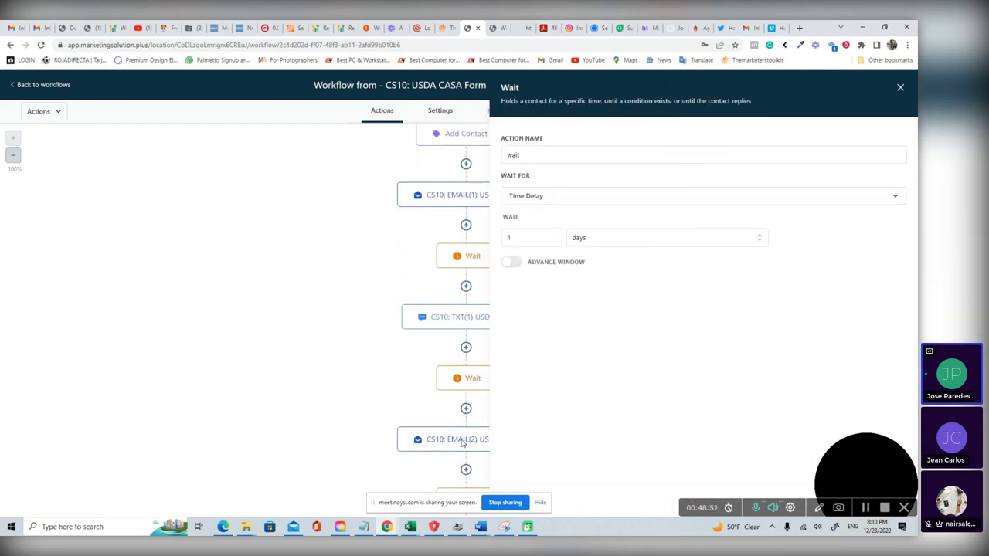
left_click(900, 87)
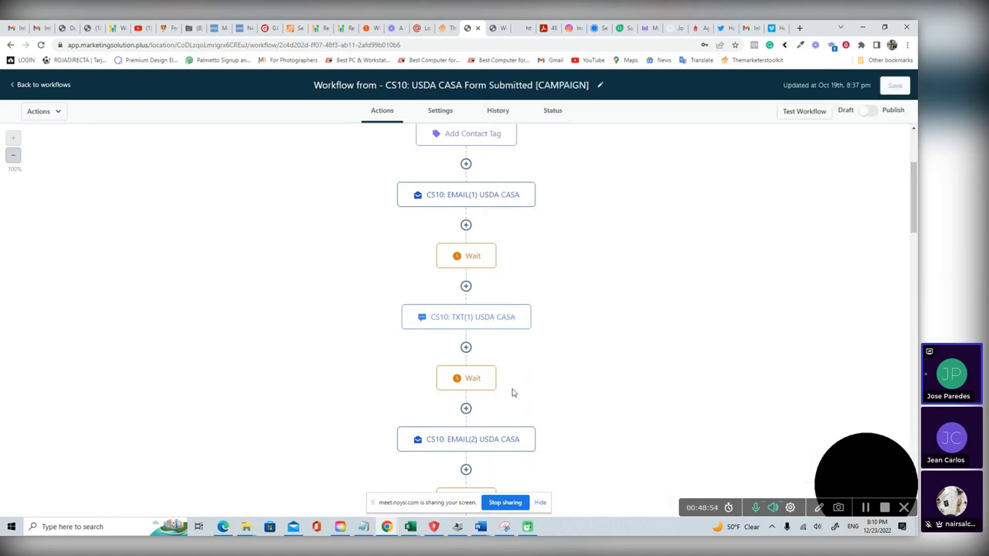
left_click(502, 442)
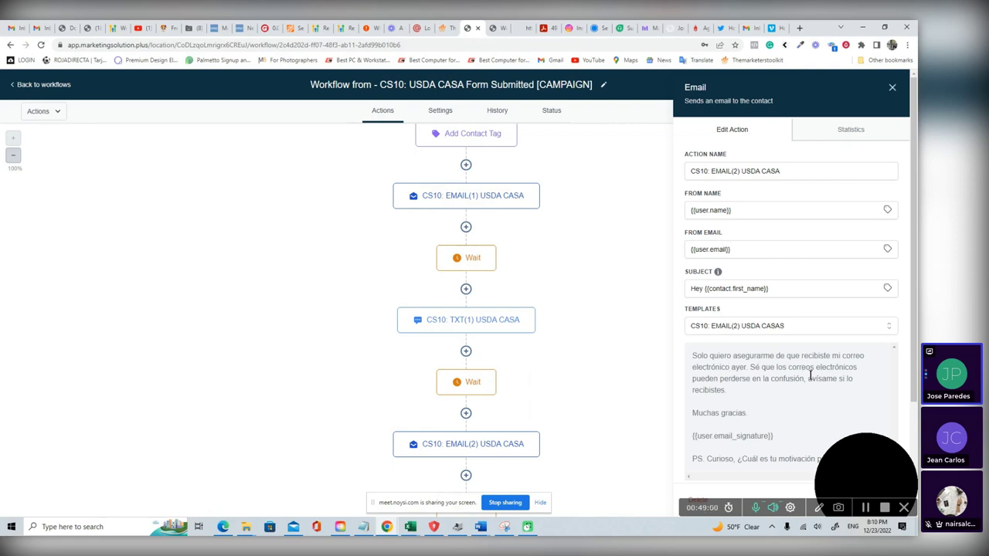
- Check the Wait step and read through the CS10: EMAIL(2) USDA CASA settings, then close them
left_click(466, 383)
left_click(900, 88)
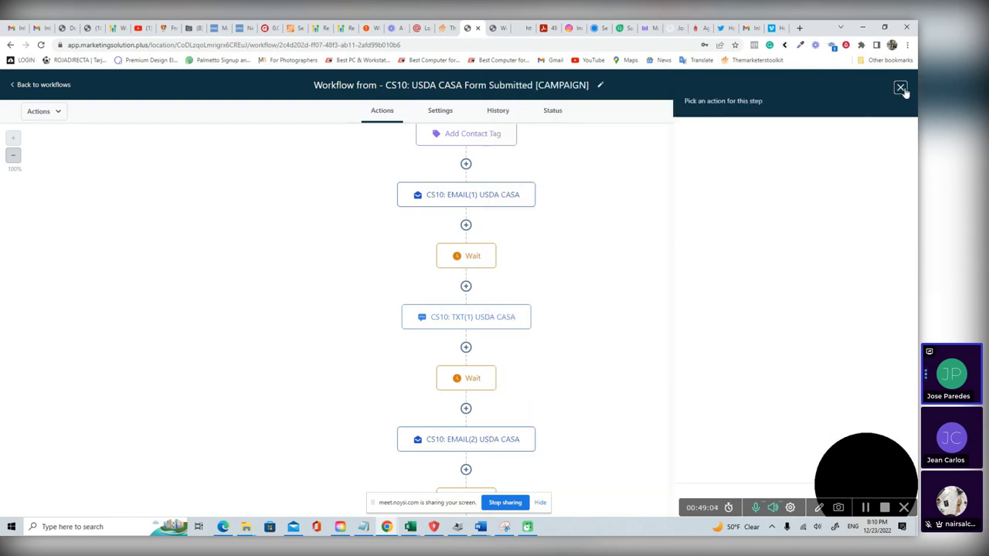
left_click(485, 438)
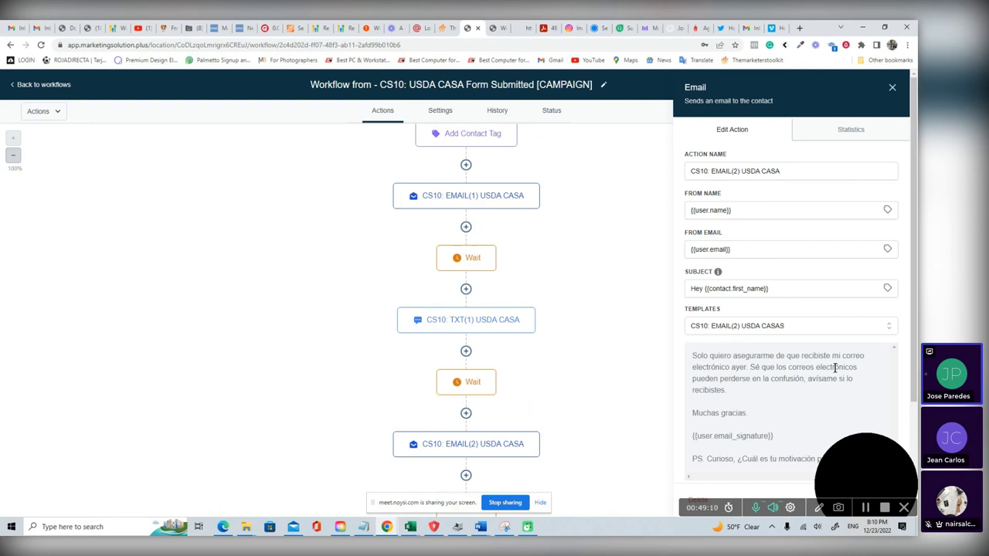
scroll(833, 386, "down", 1)
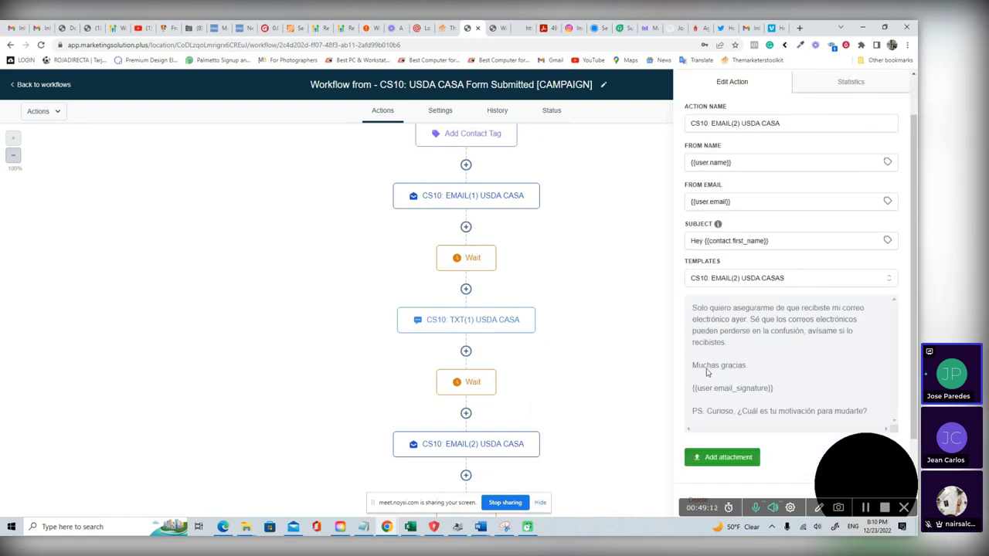
scroll(784, 369, "down", 1)
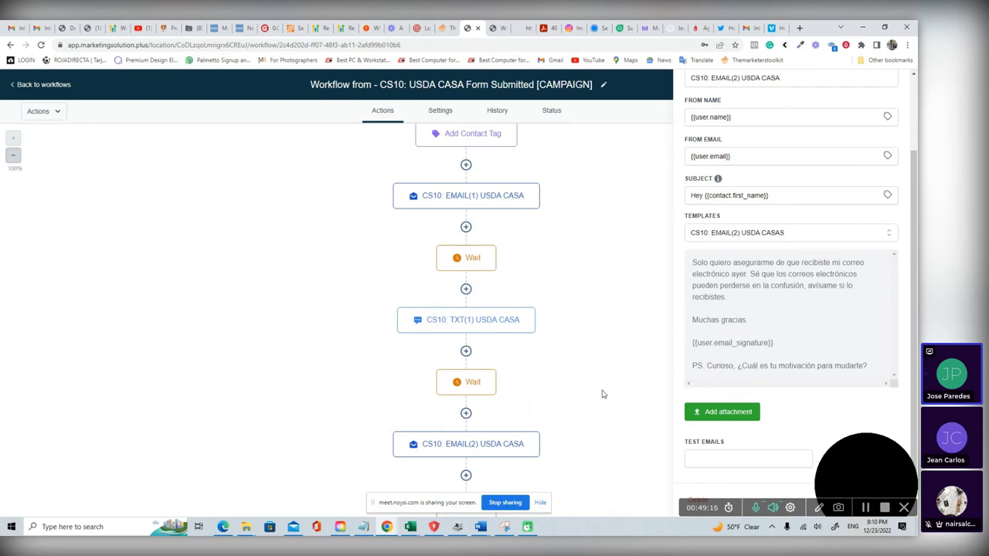
scroll(584, 412, "down", 3)
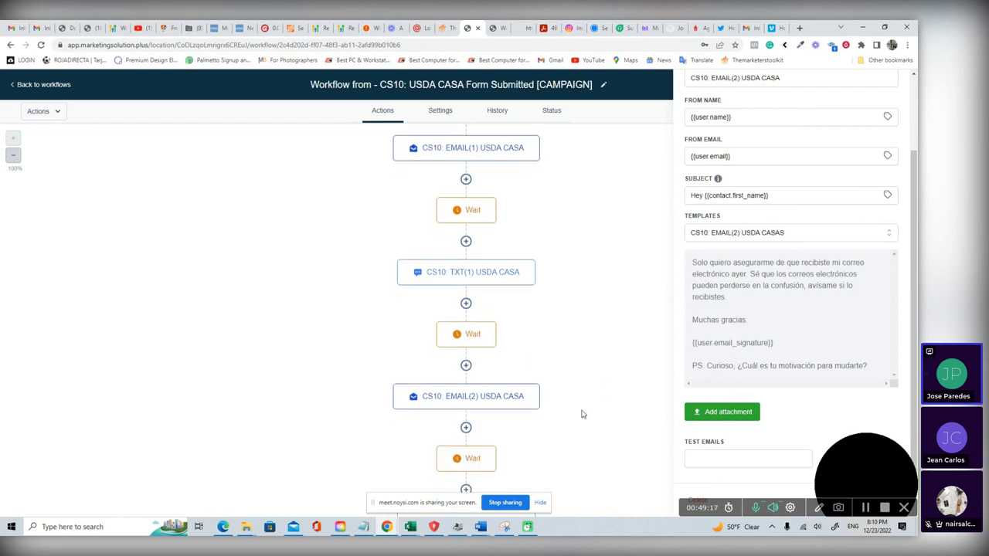
scroll(891, 88, "up", 3)
left_click(892, 86)
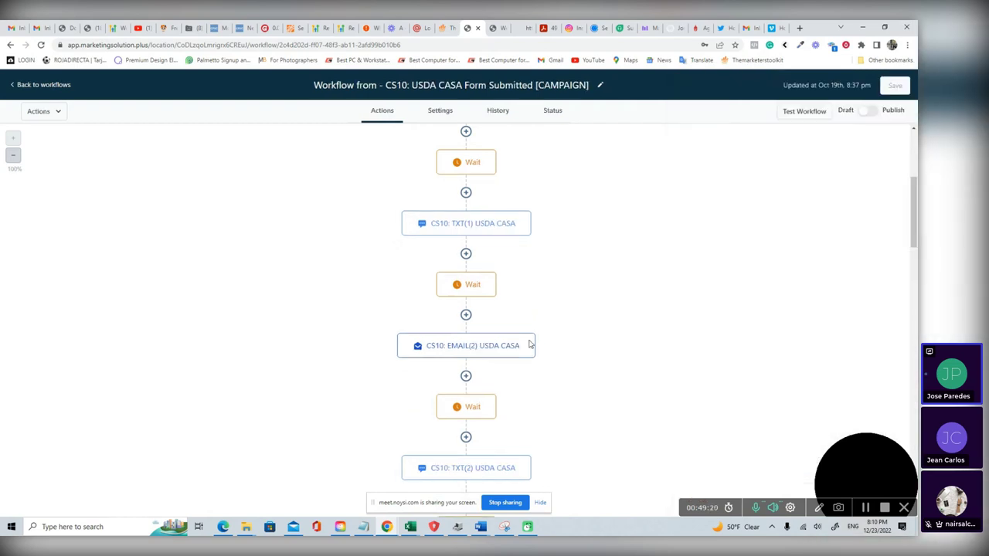
- Inspect the Wait steps following EMAIL(2) and TXT(2)
scroll(530, 345, "down", 3)
left_click(475, 313)
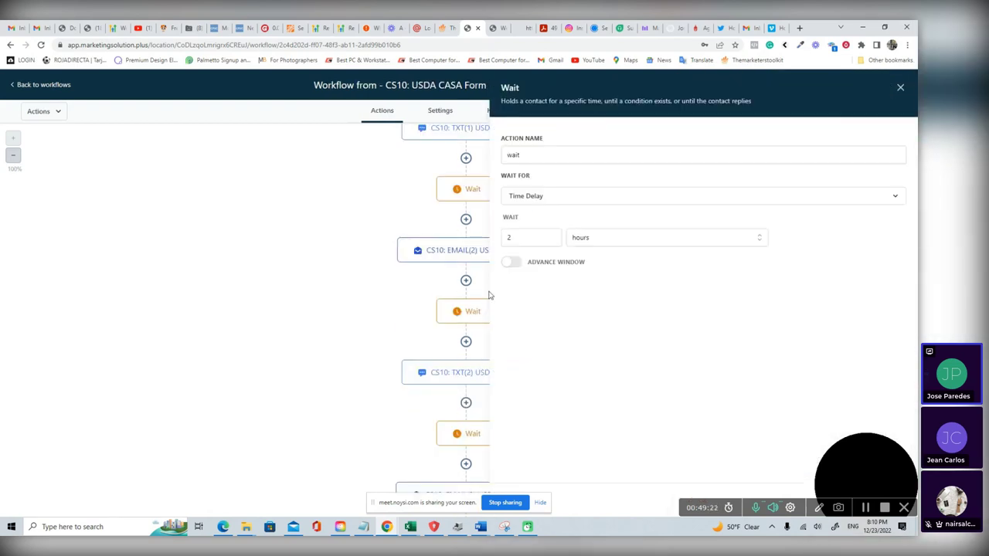
left_click(900, 87)
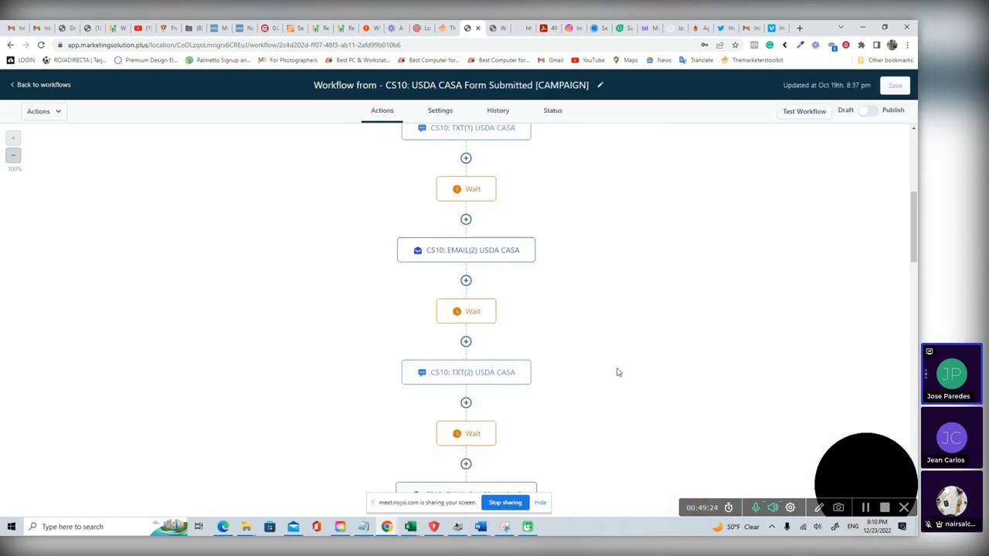
scroll(602, 374, "down", 3)
left_click(464, 345)
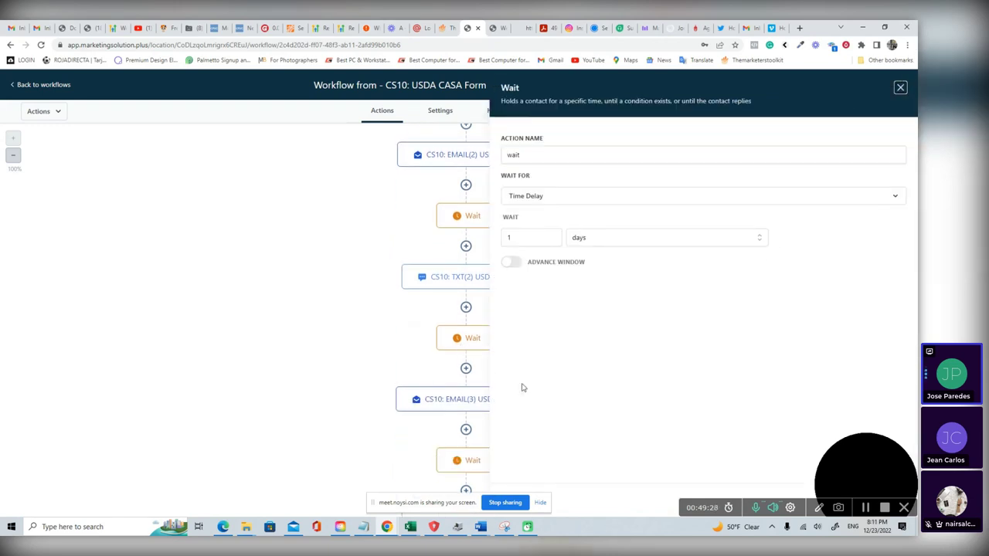
left_click(900, 87)
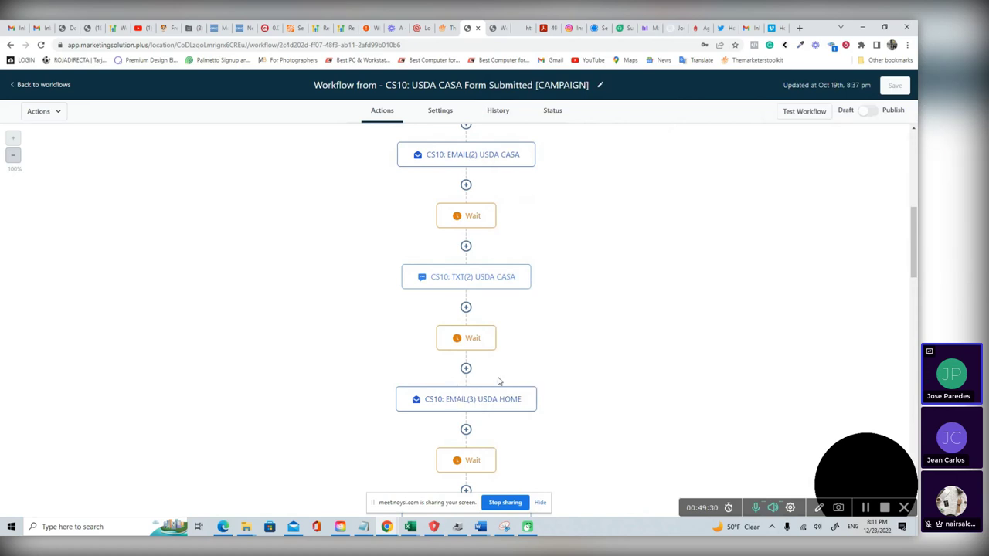
- Review CS10: EMAIL(3) USDA HOME, scroll through the remaining steps to TXT(6), and return to workflows
scroll(494, 371, "down", 4)
left_click(466, 263)
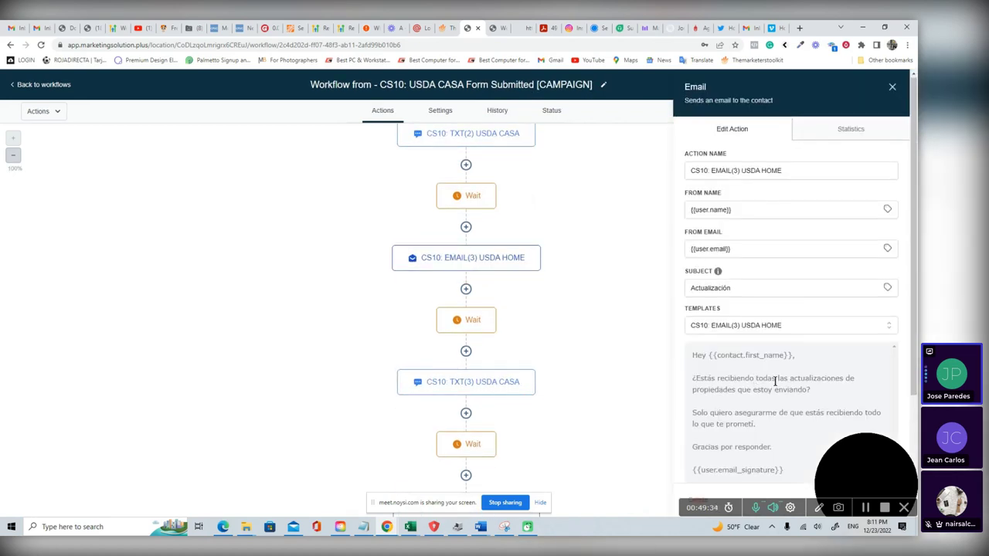
scroll(741, 367, "down", 1)
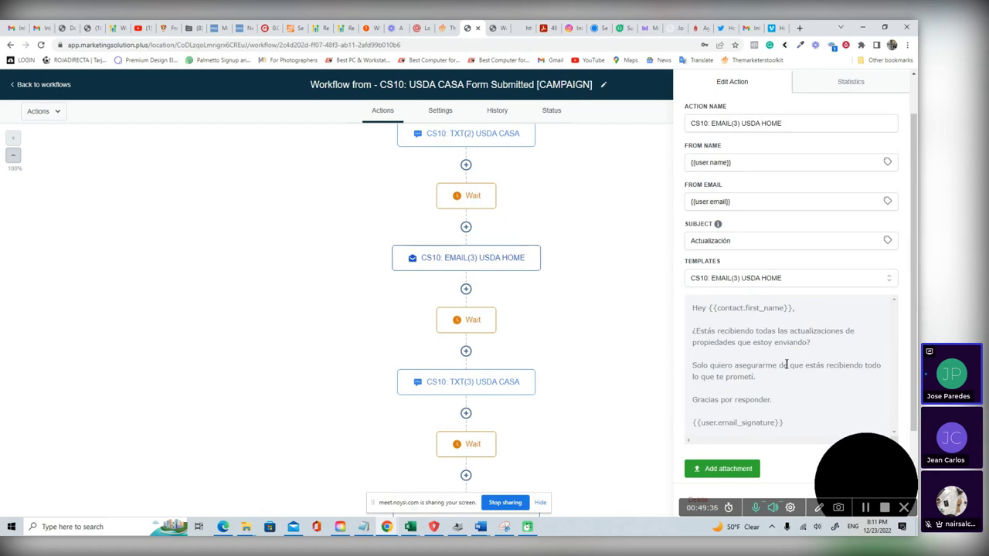
scroll(727, 377, "down", 1)
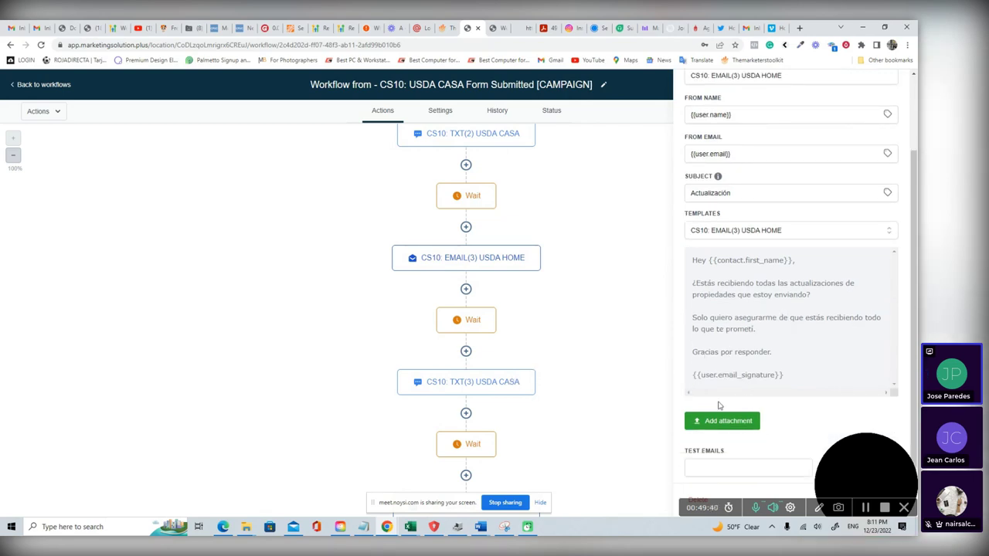
scroll(896, 80, "up", 2)
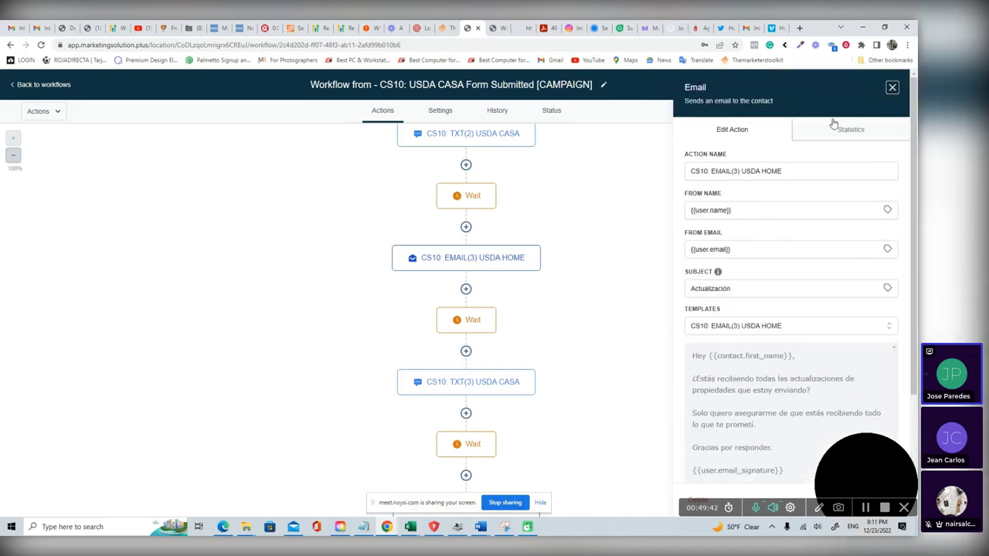
left_click(892, 86)
scroll(514, 341, "down", 4)
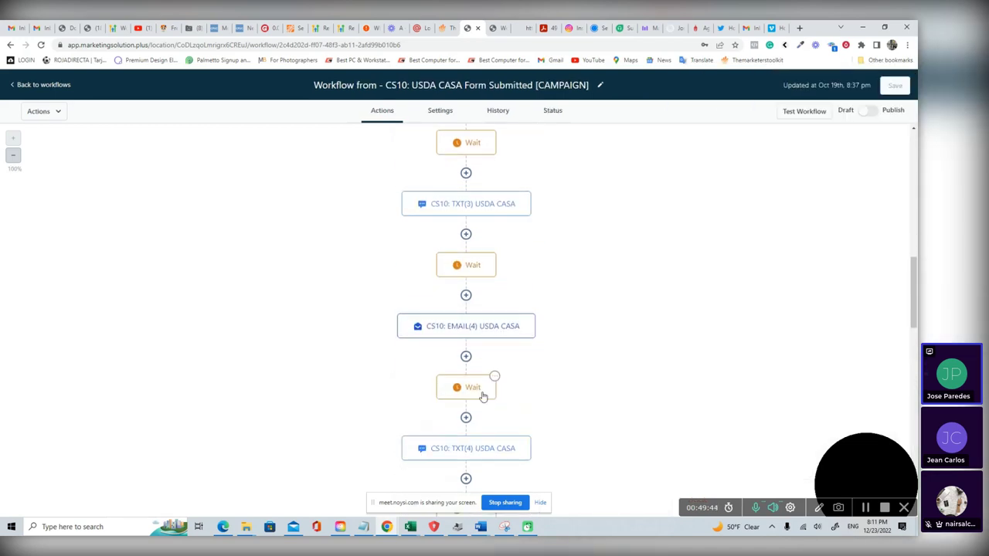
scroll(484, 402, "down", 5)
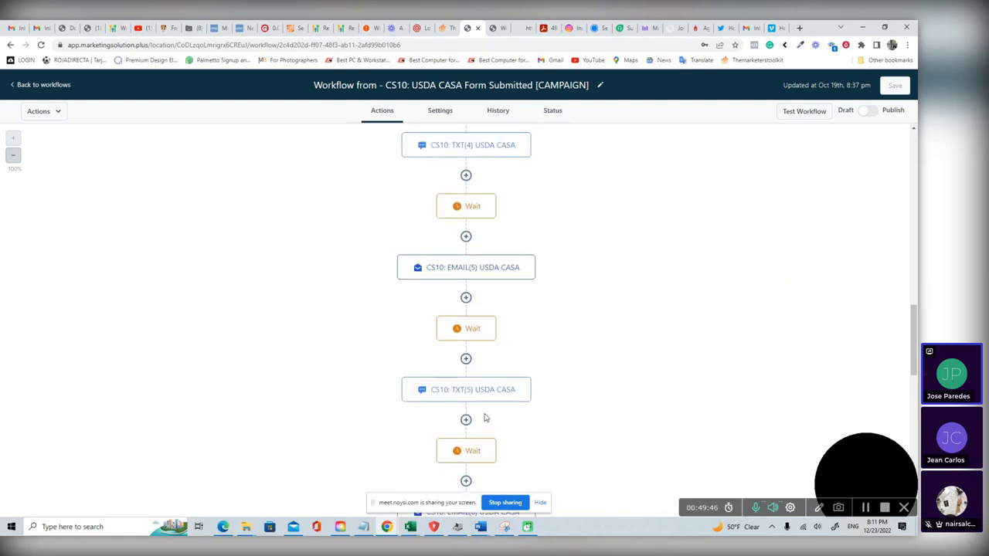
scroll(477, 417, "down", 2)
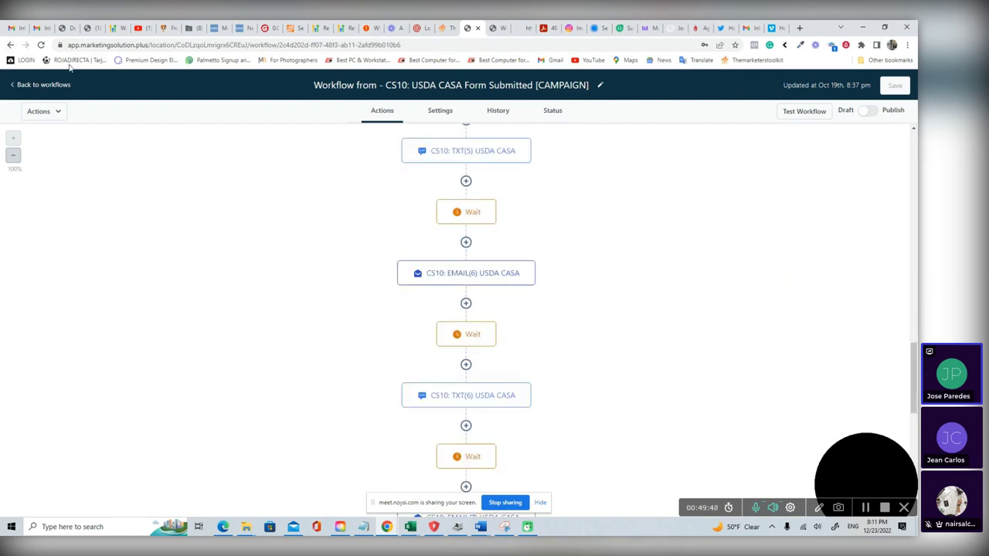
left_click(61, 87)
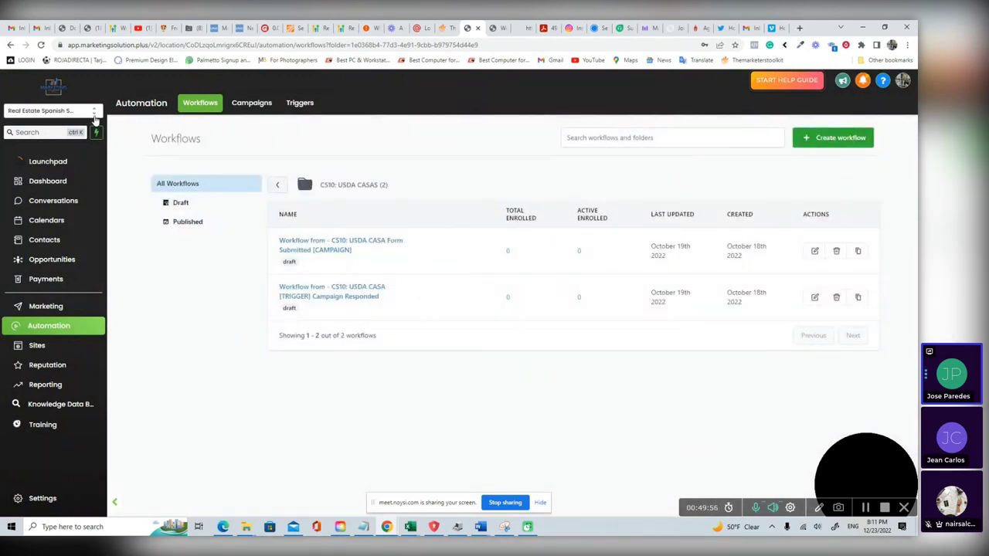
- Browse the sub-account list without switching, then open the CS10: USDA CASAS funnel in Real State Spanish
left_click(94, 114)
scroll(216, 247, "down", 2)
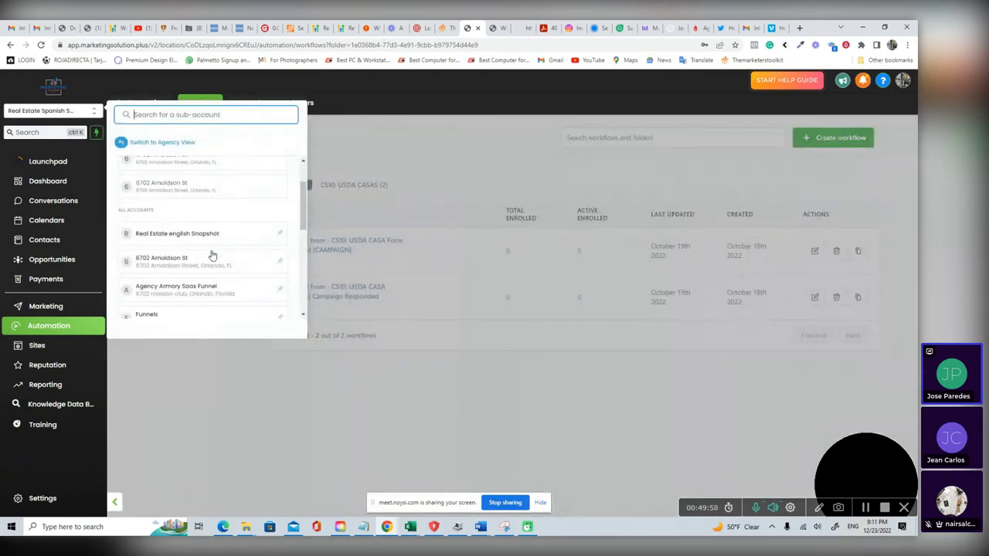
scroll(213, 255, "down", 1)
scroll(220, 216, "up", 3)
left_click(393, 137)
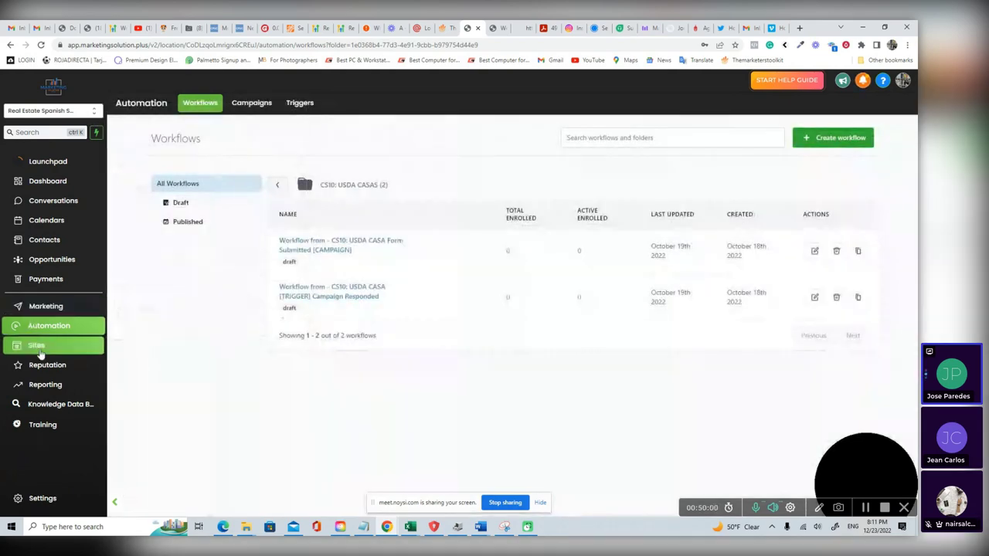
left_click(40, 352)
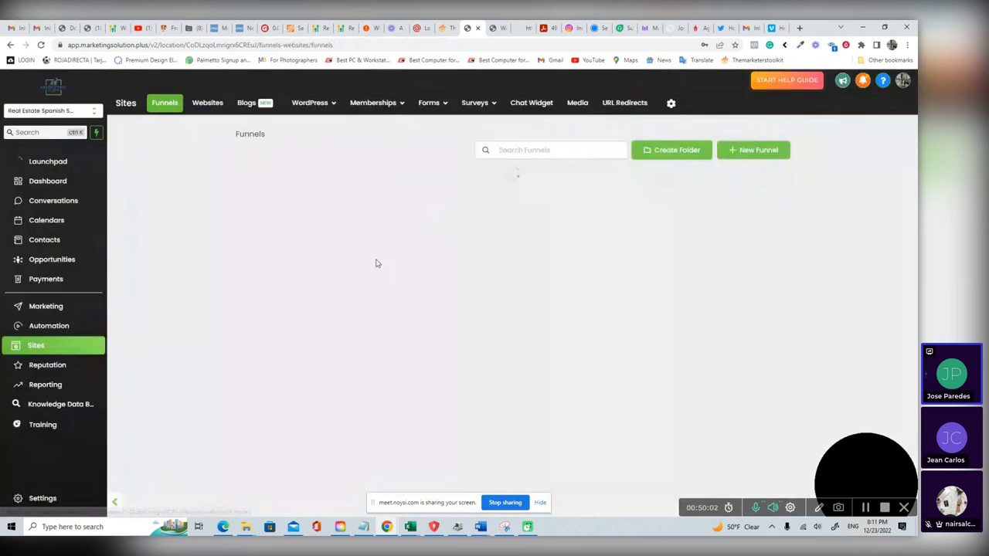
left_click(301, 182)
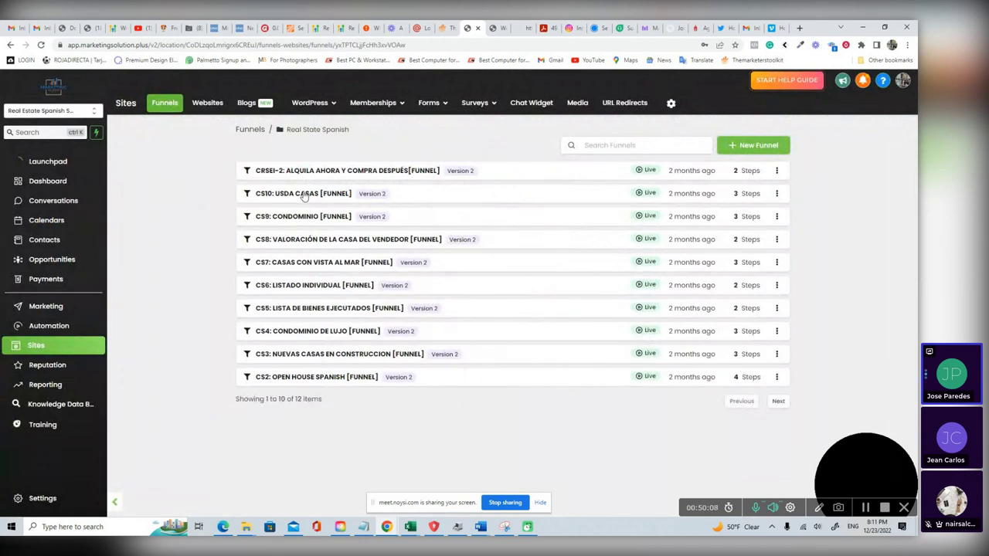
left_click(304, 194)
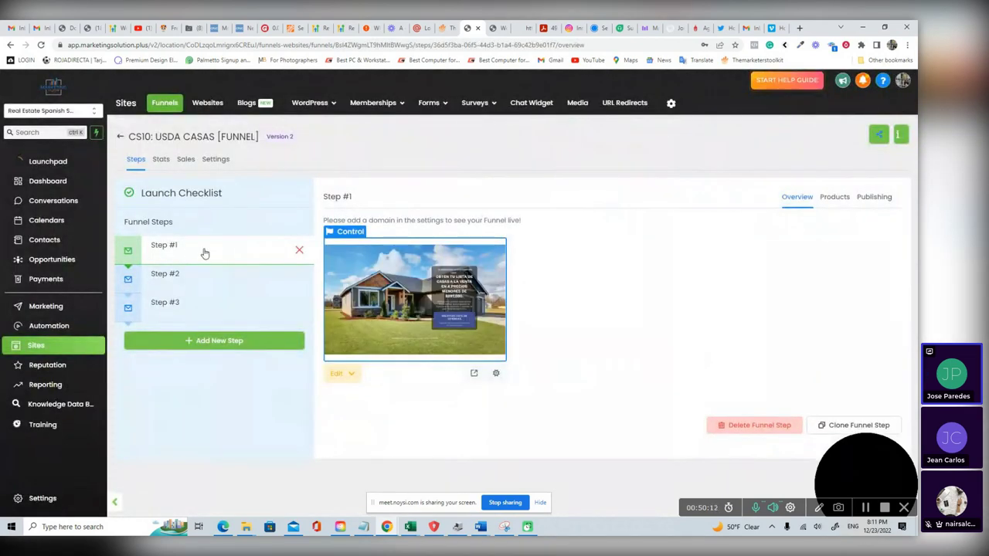
- Preview Step #1's landing page with the ORLANDO headline in a new tab, then close it
left_click(474, 373)
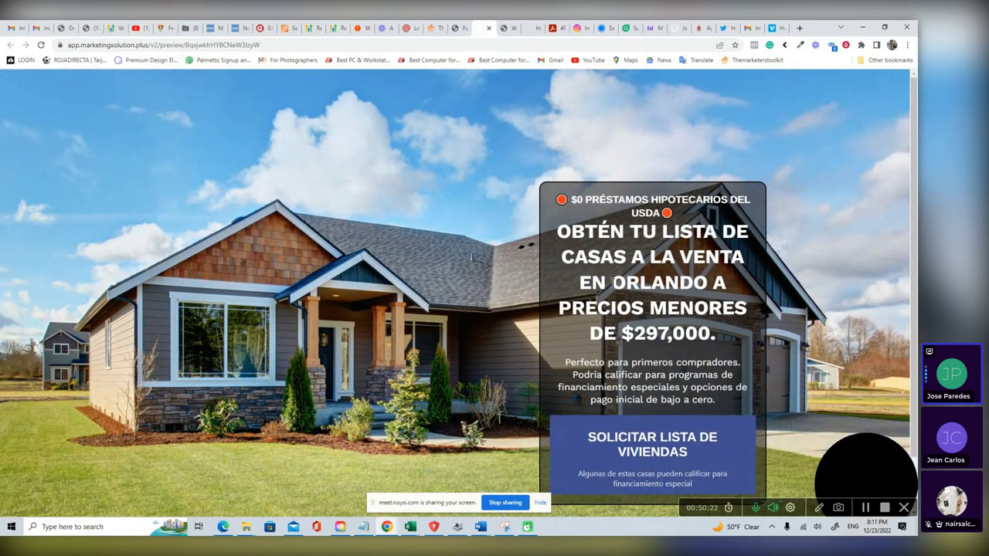
left_click_drag(613, 283, 706, 285)
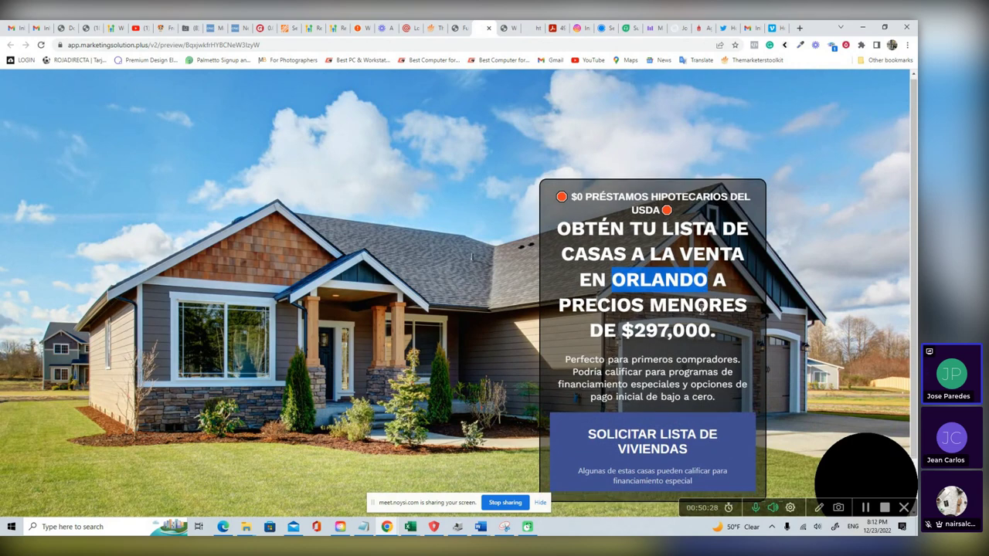
scroll(618, 332, "down", 1)
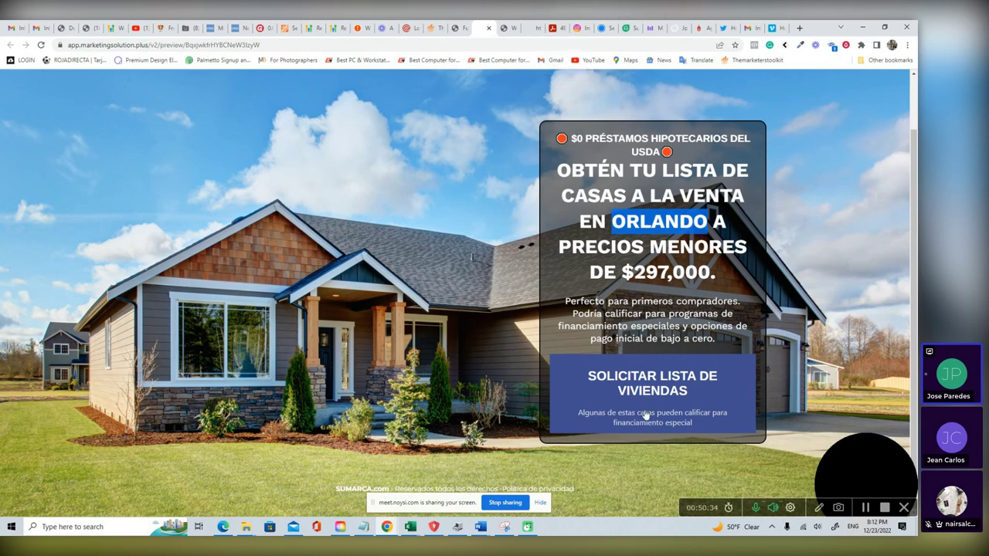
left_click(488, 28)
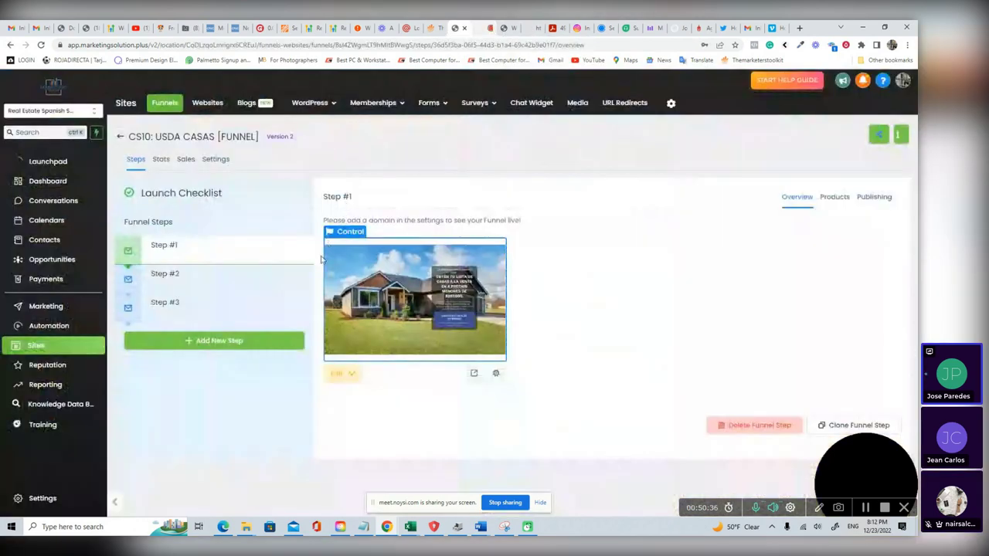
- Select Step #2 and preview its contact form page in a new tab, then close the preview
left_click(182, 280)
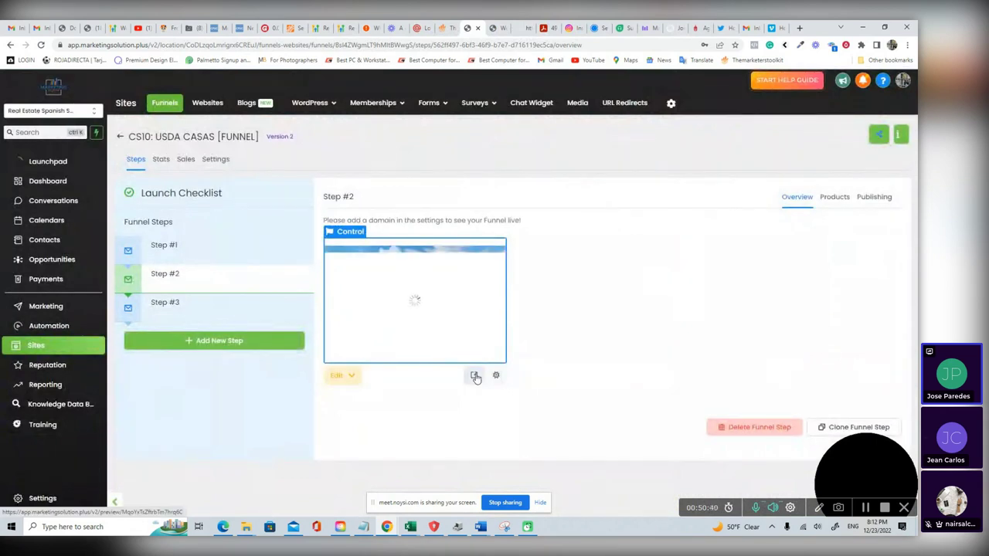
left_click(475, 373)
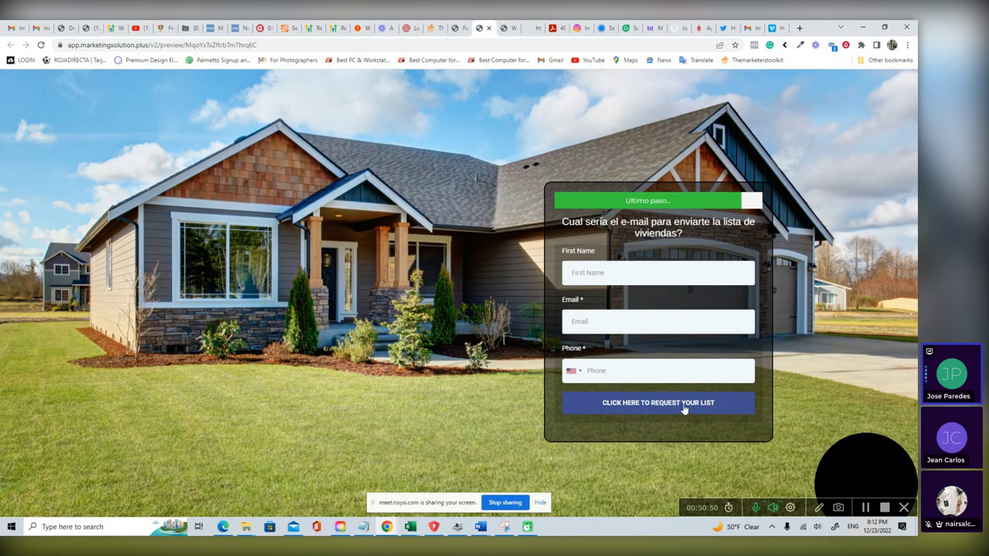
left_click(489, 28)
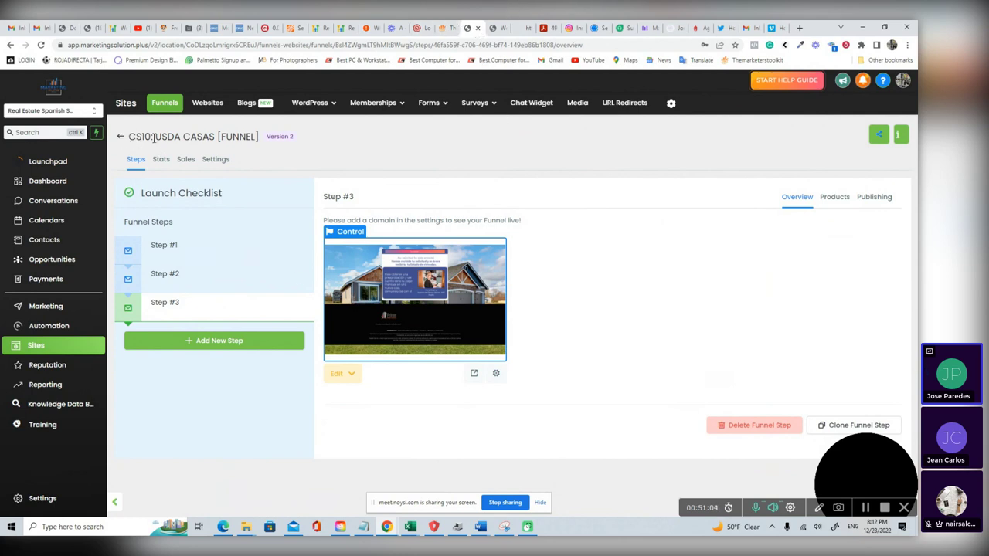
- Reopen the CS10 Form Submitted campaign workflow from Automation, then return to the CS10: USDA CASAS folder
left_click(121, 139)
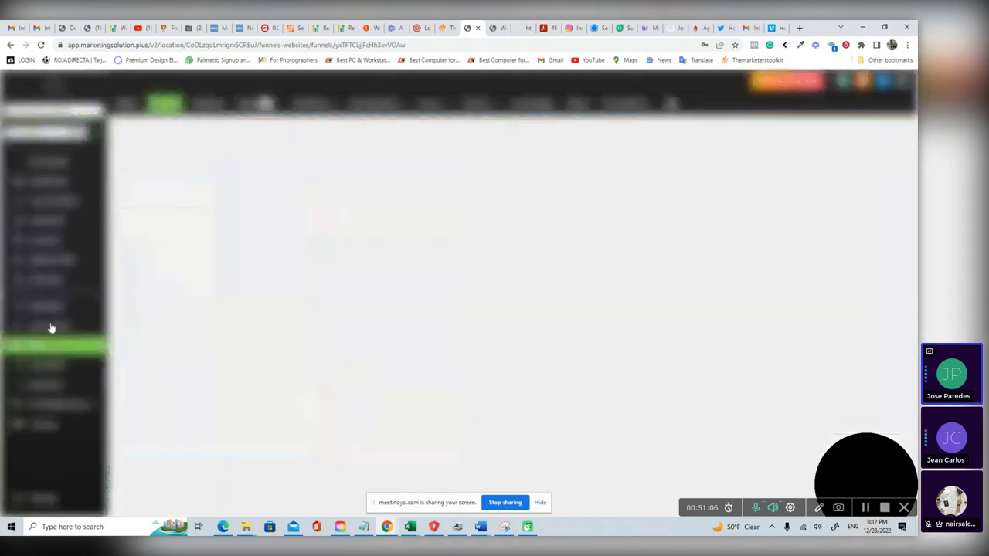
left_click(48, 326)
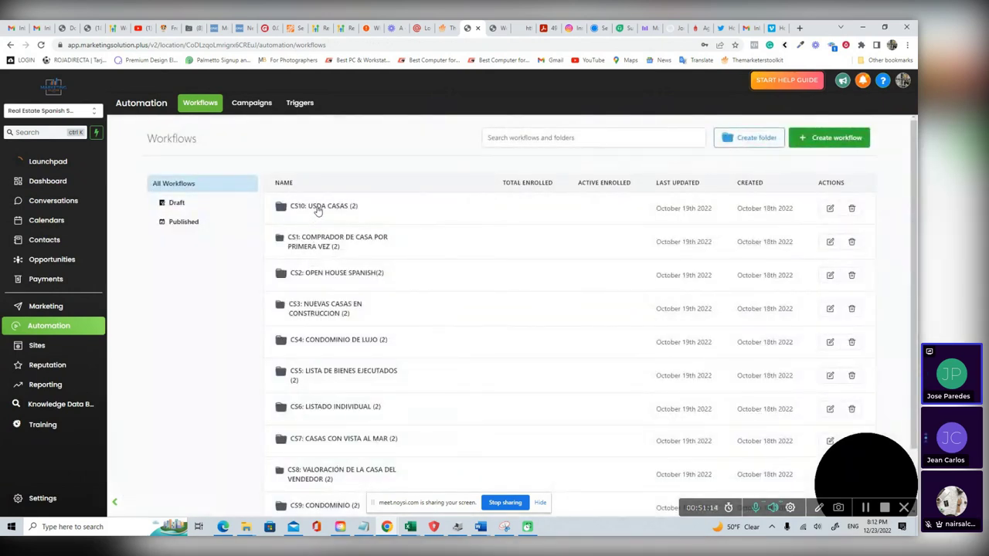
left_click(318, 209)
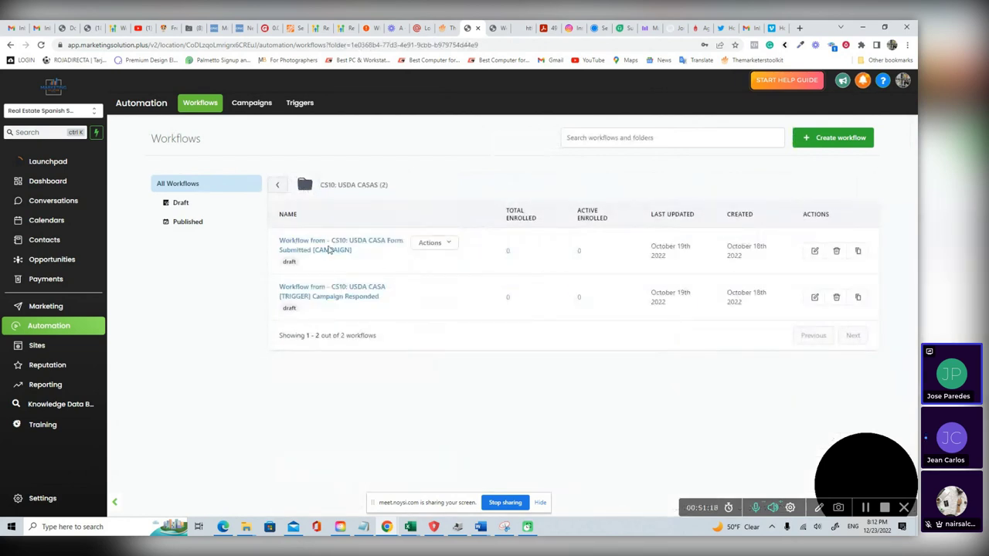
left_click(329, 249)
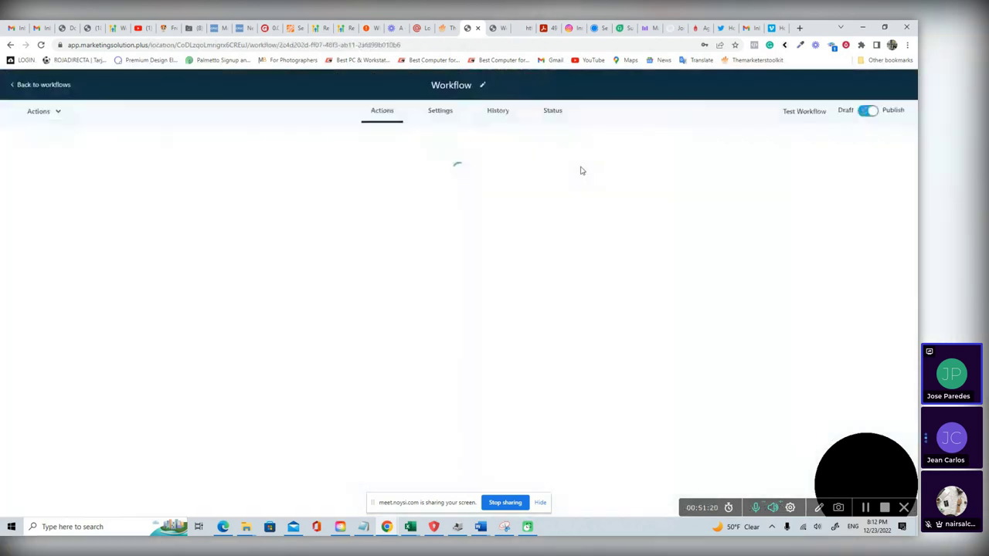
left_click(36, 87)
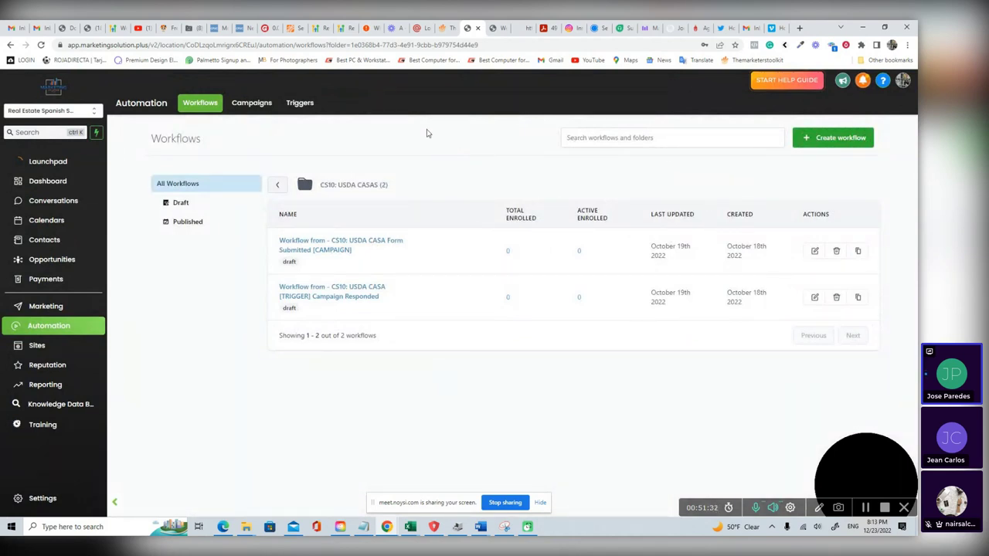
- Open the sub-account list, then move to another browser tab
left_click(97, 113)
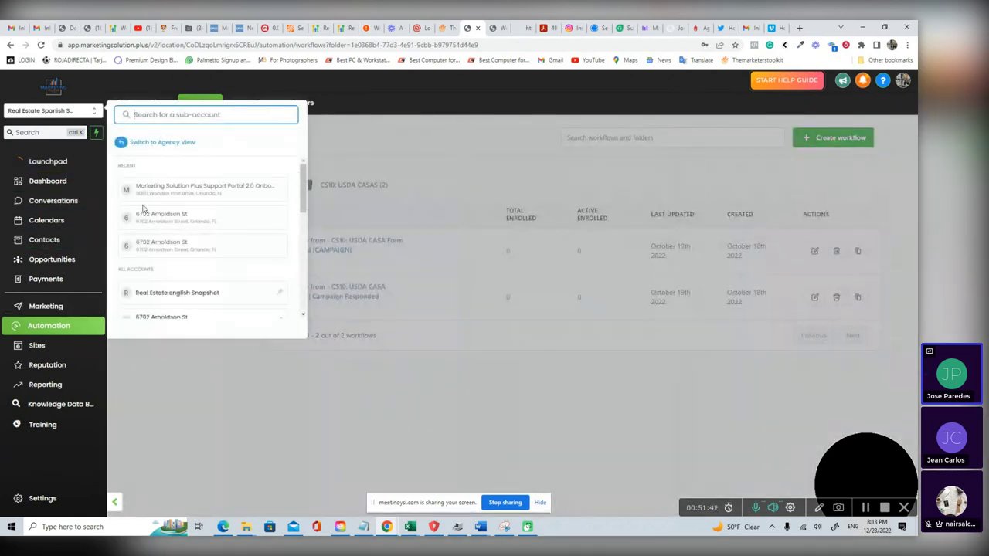
scroll(258, 250, "down", 5)
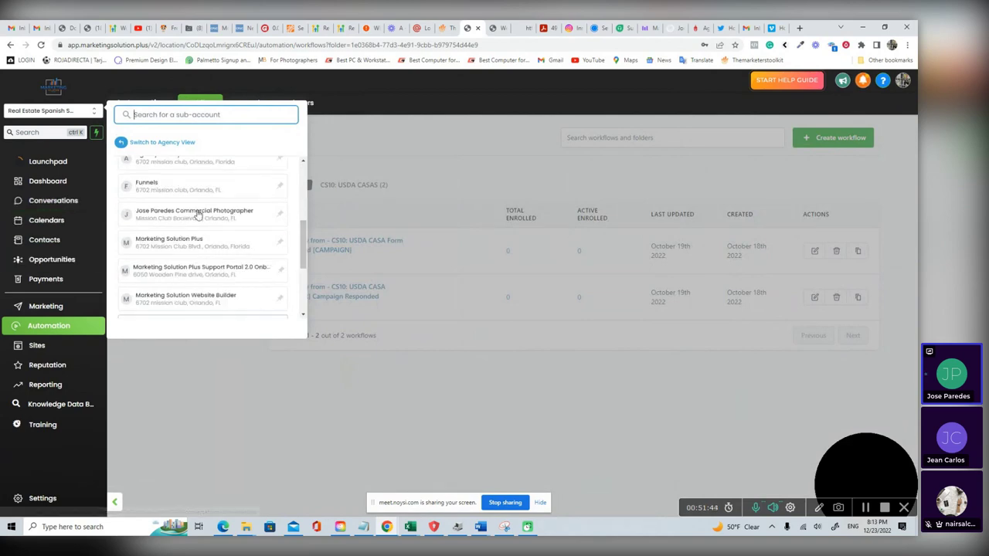
left_click(772, 28)
- Open the Marketing Solution Plus support portal in a new browser tab
left_click(799, 28)
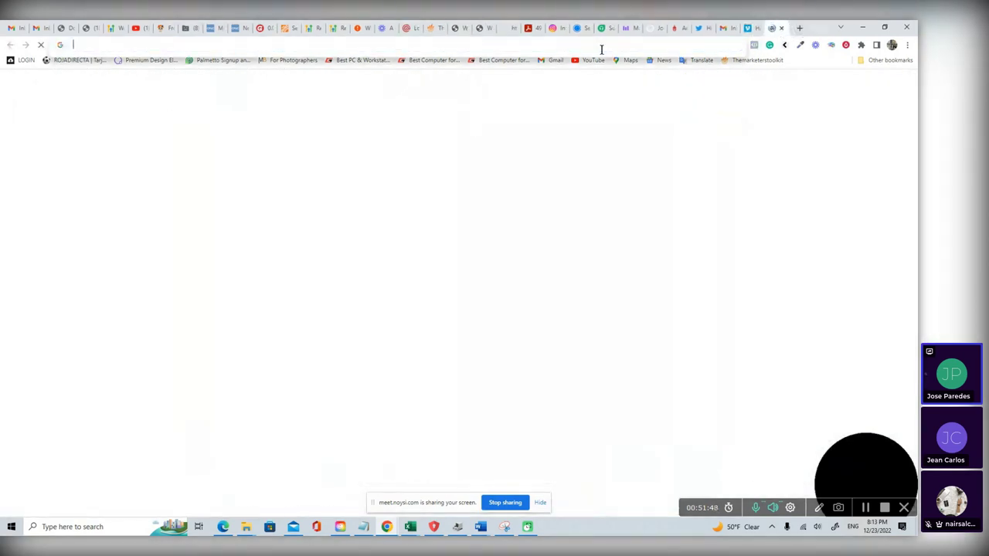
type("support.marketingsolution.plus")
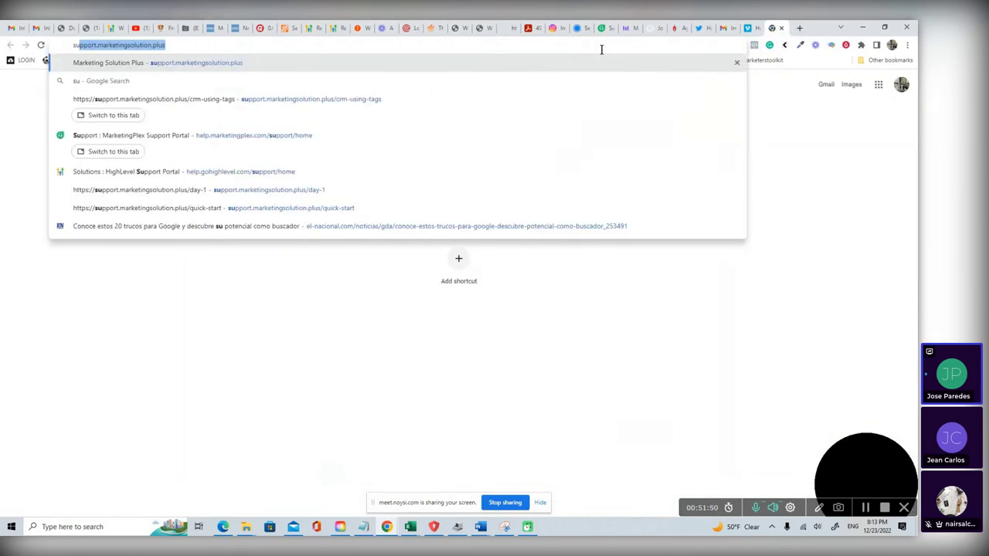
key("Return")
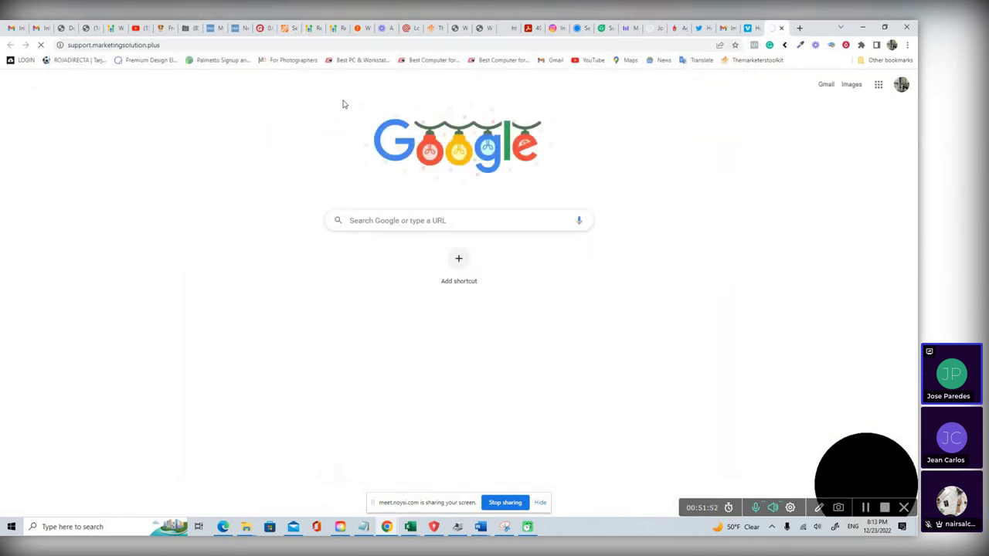
double_click(91, 46)
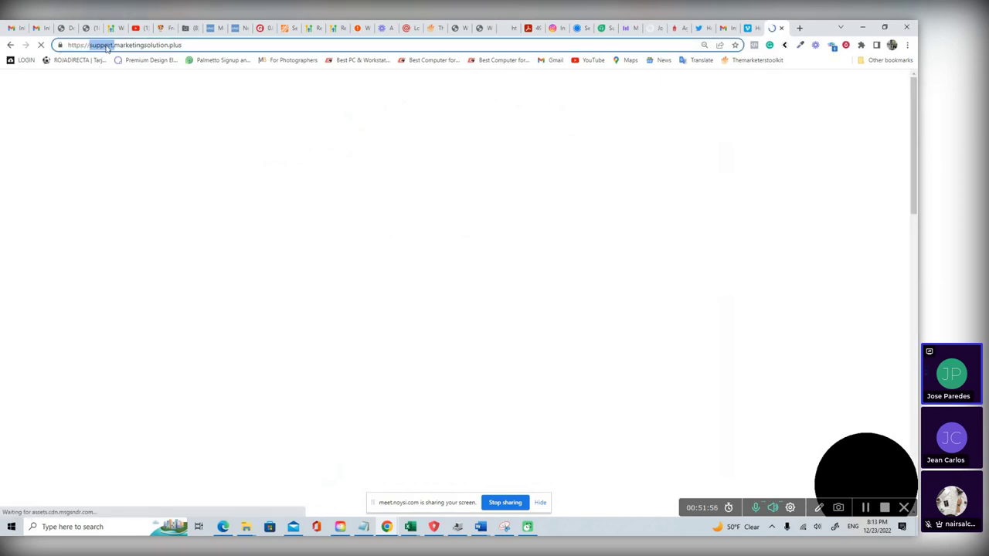
left_click(136, 45)
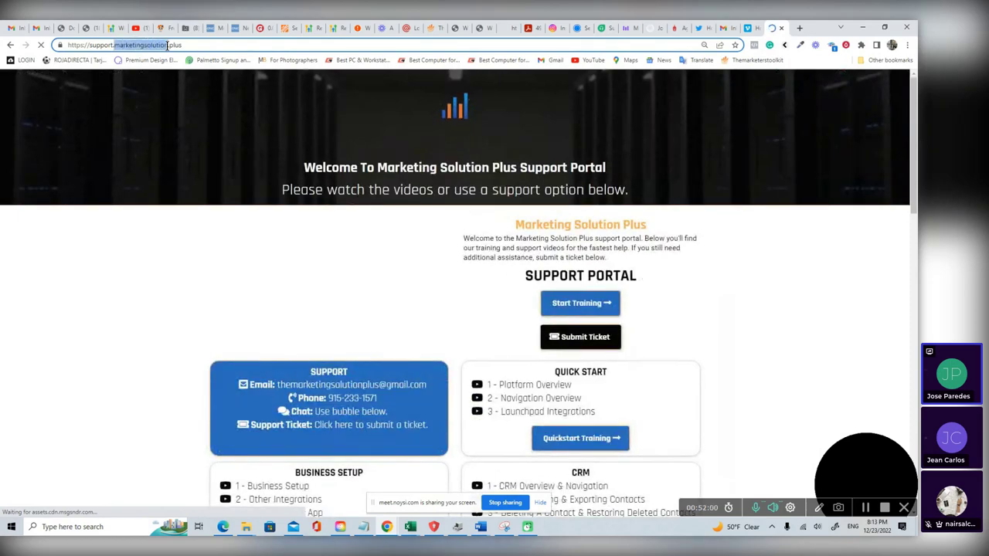
- Open Start Business Setup Training, then edit the URL to reach the basic business setup tutorial
scroll(735, 214, "down", 5)
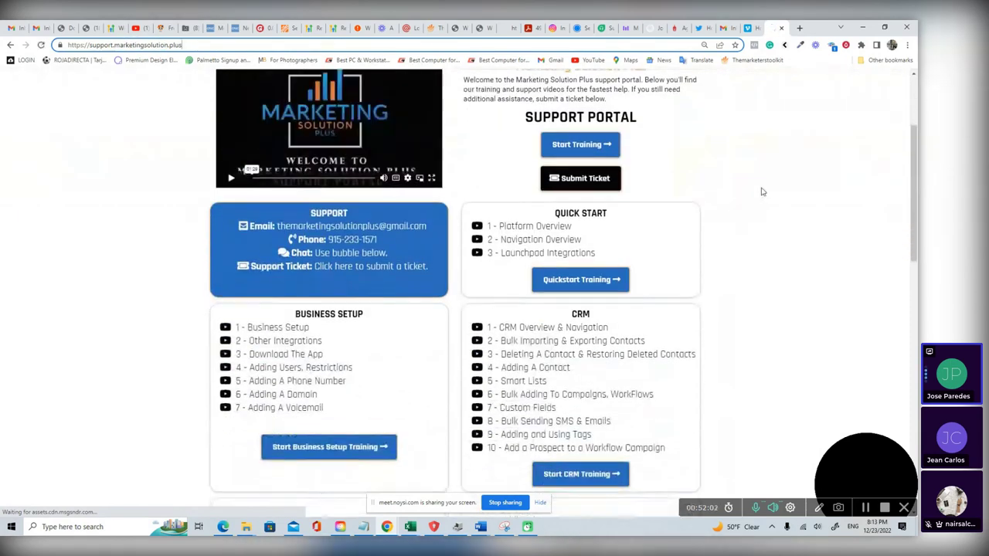
scroll(653, 234, "up", 3)
scroll(746, 214, "down", 3)
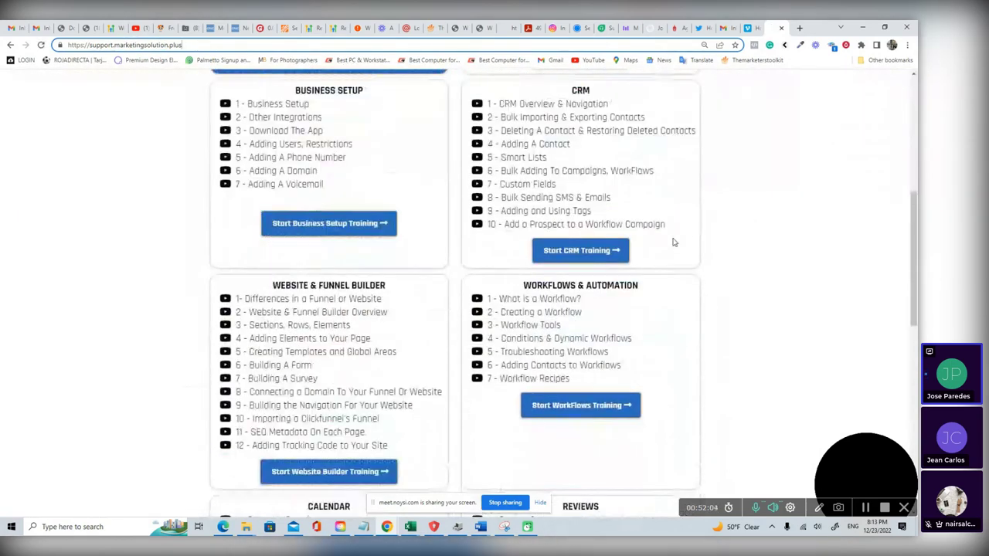
scroll(673, 243, "up", 4)
scroll(681, 242, "up", 2)
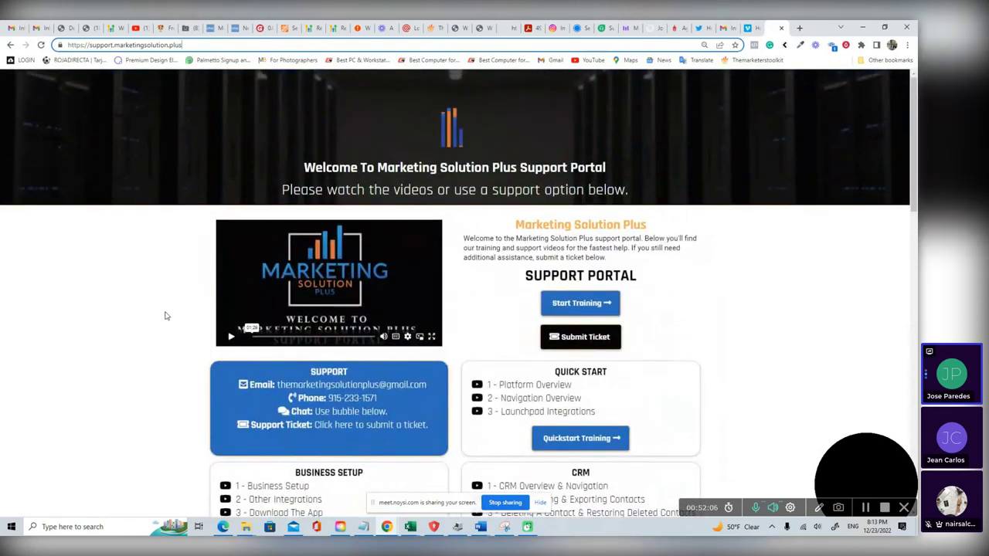
scroll(345, 330, "down", 4)
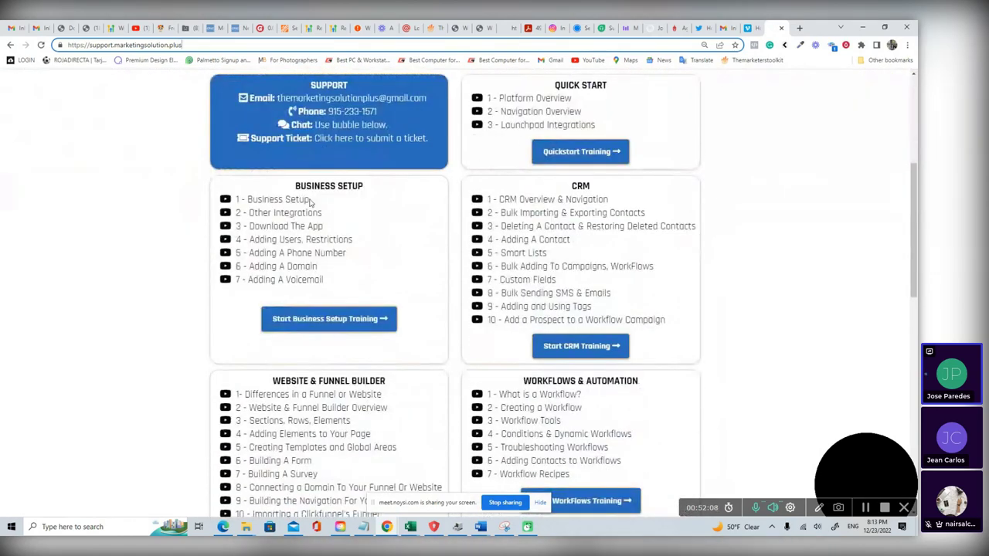
scroll(607, 316, "down", 2)
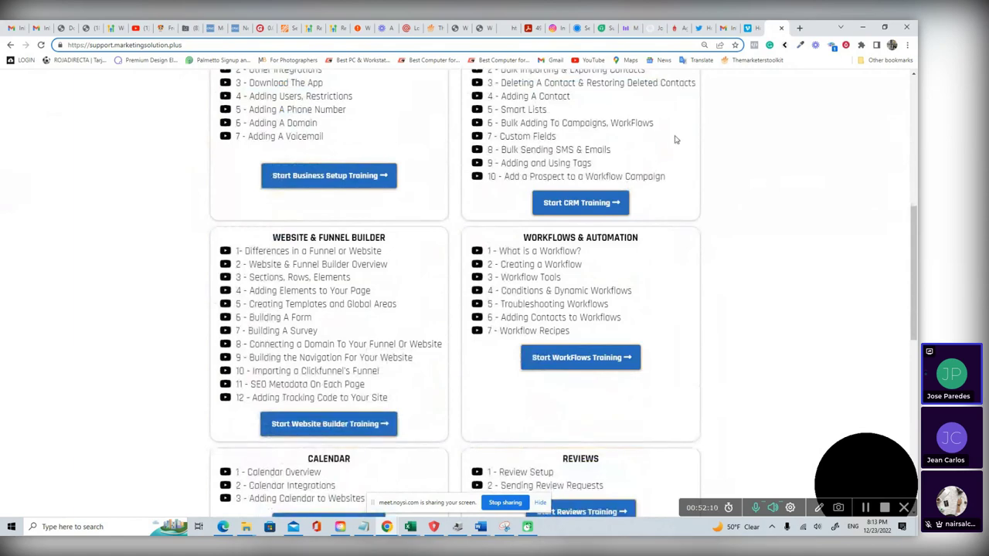
left_click(338, 185)
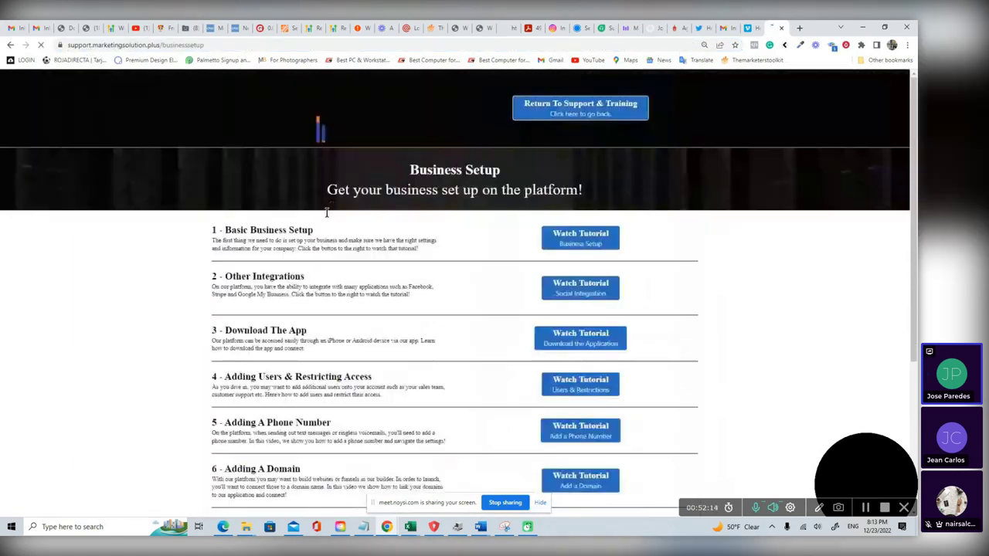
left_click(160, 45)
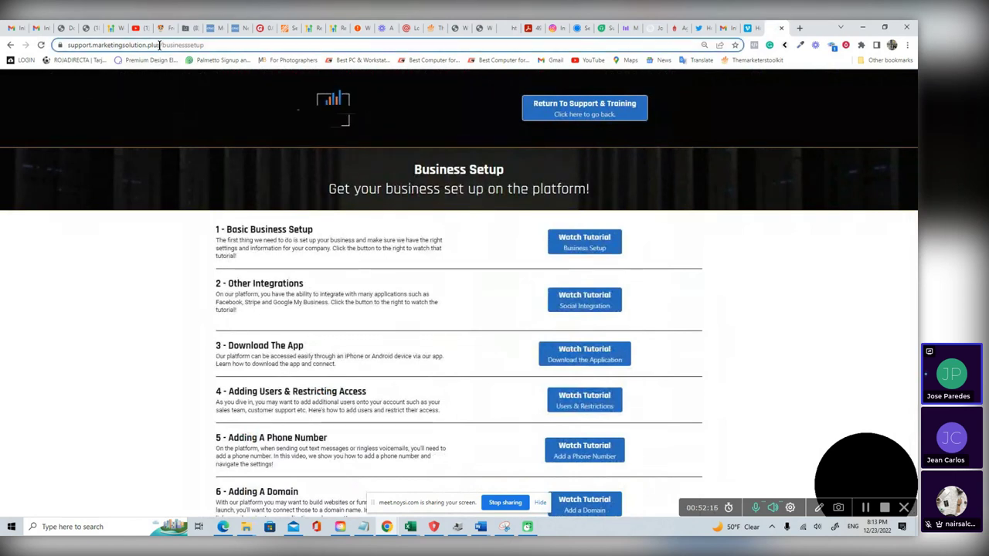
left_click(183, 45)
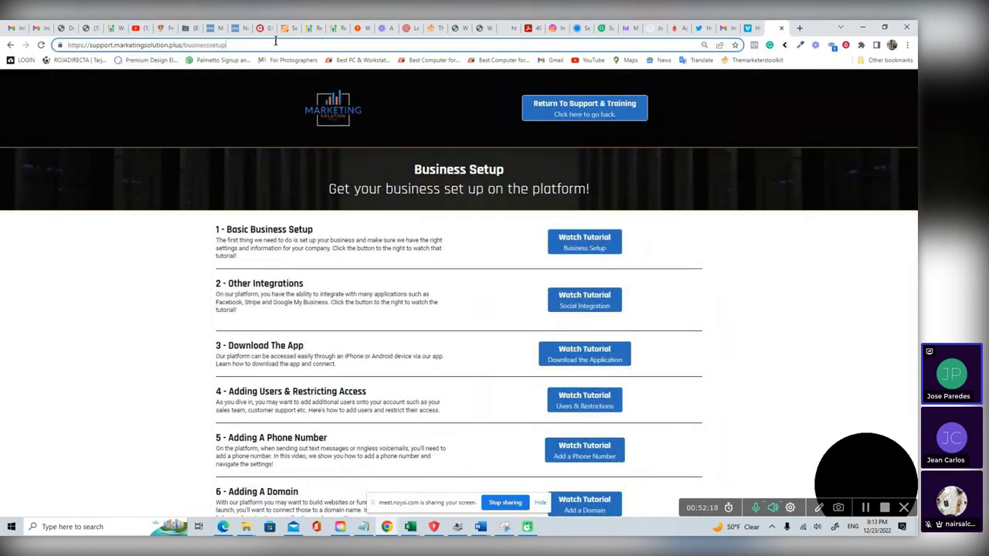
key("Return")
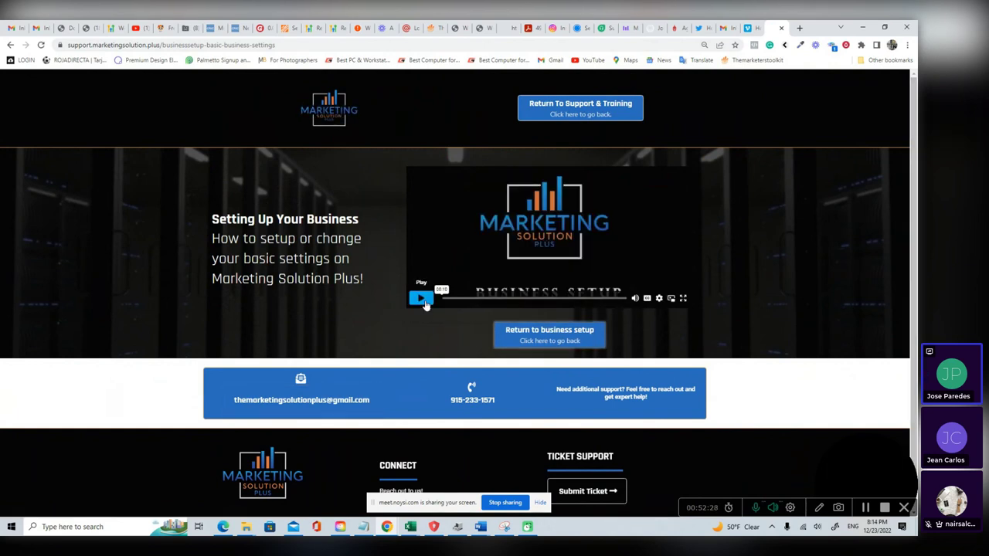
- Play the Basic Business Setup video, then strip the tutorial path to load the portal home page
left_click(422, 299)
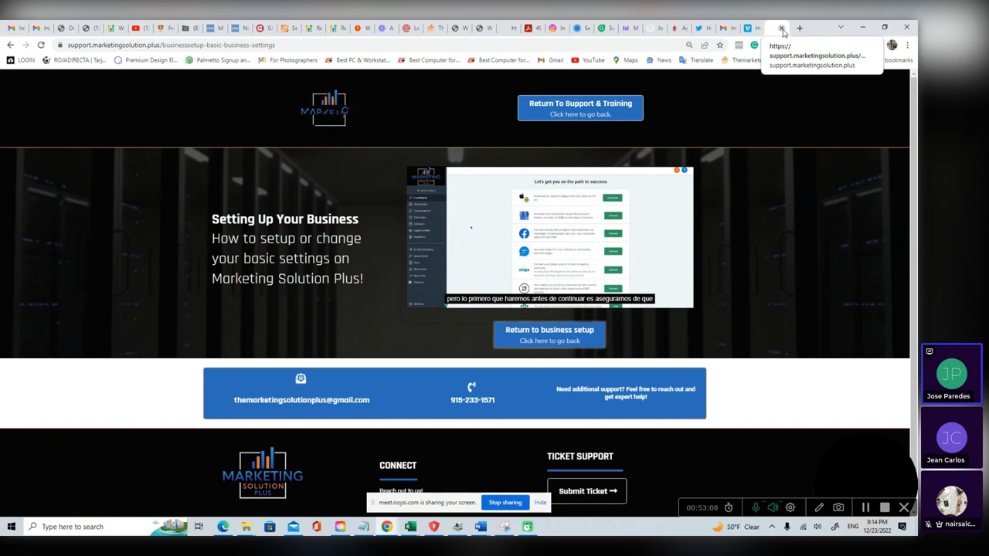
mouse_move(658, 207)
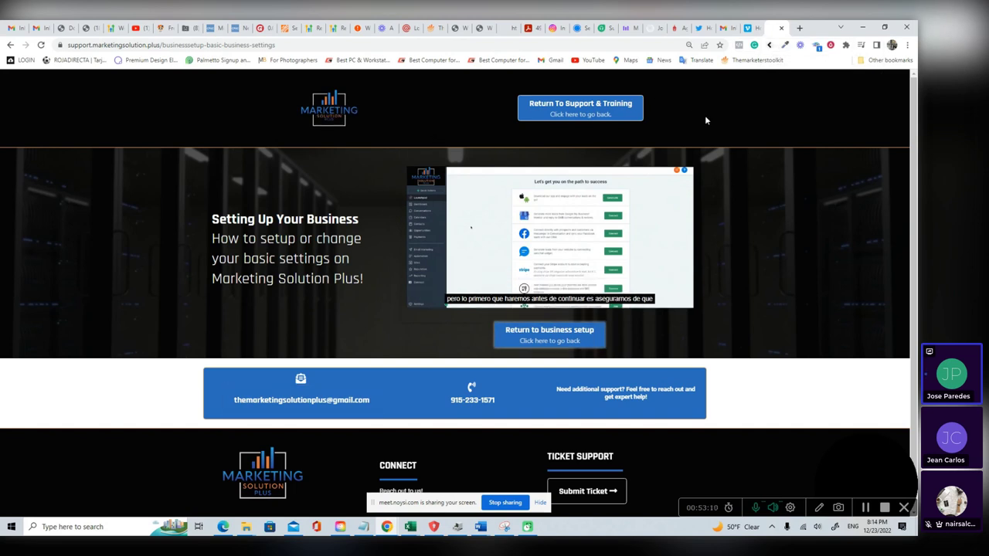
left_click_drag(159, 45, 336, 48)
key("BackSpace")
key("Return")
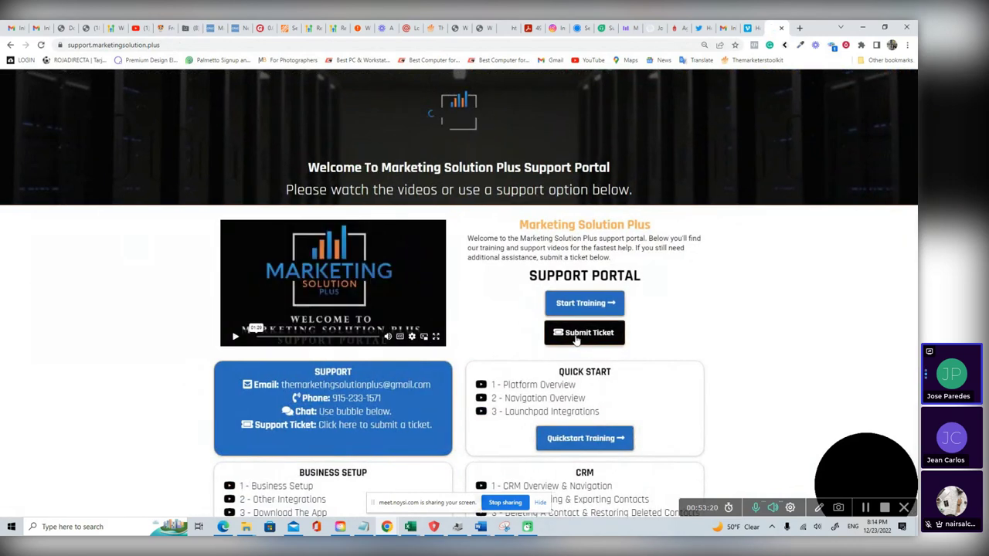
- Open the Submit a Support Ticket form, look through it, and close it
left_click(576, 336)
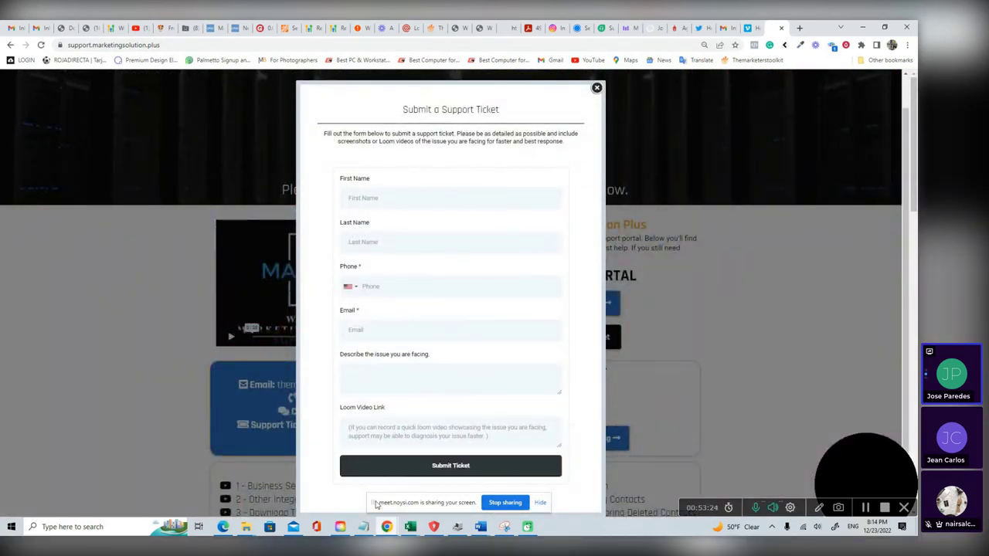
scroll(510, 283, "down", 2)
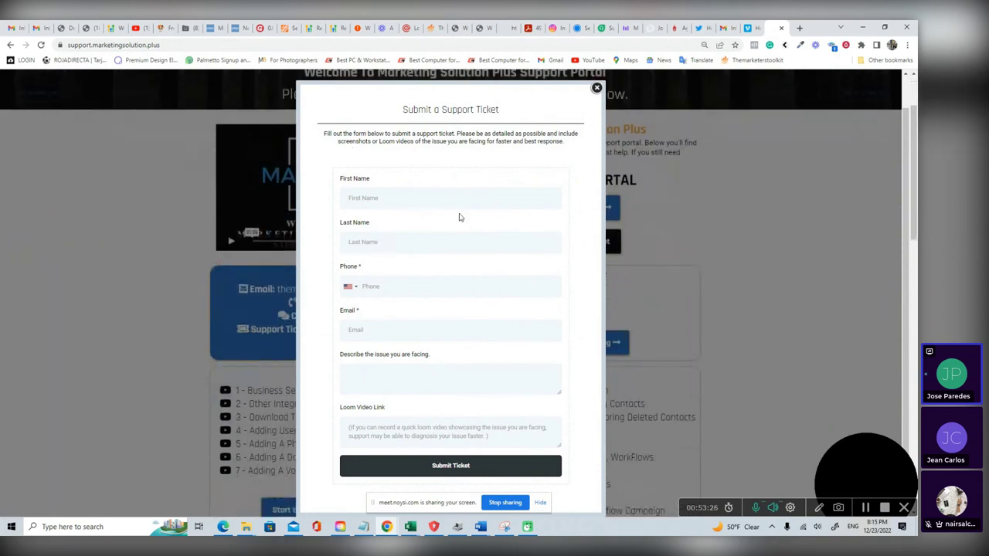
scroll(404, 316, "down", 2)
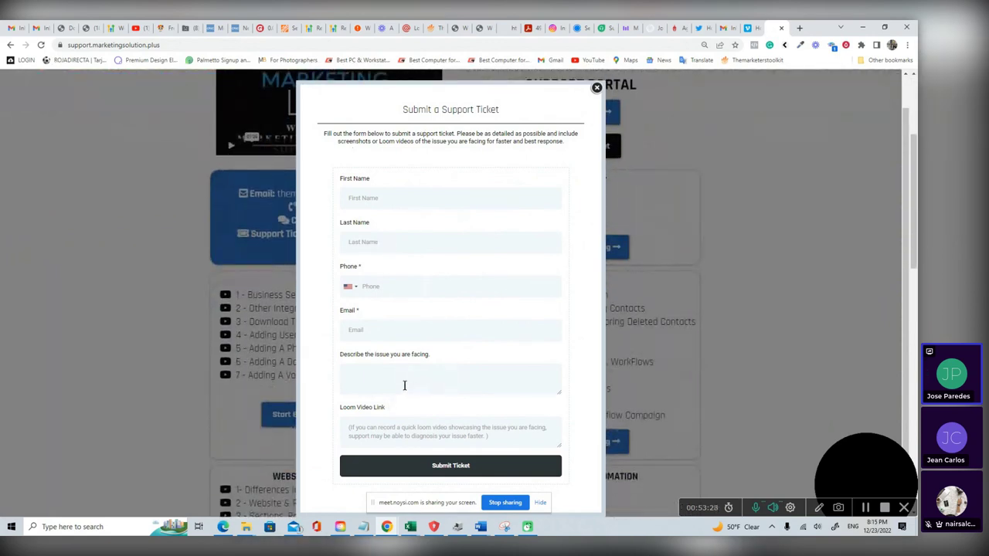
left_click(596, 89)
- Browse the portal's training sections, then close the support portal tab
scroll(481, 375, "down", 9)
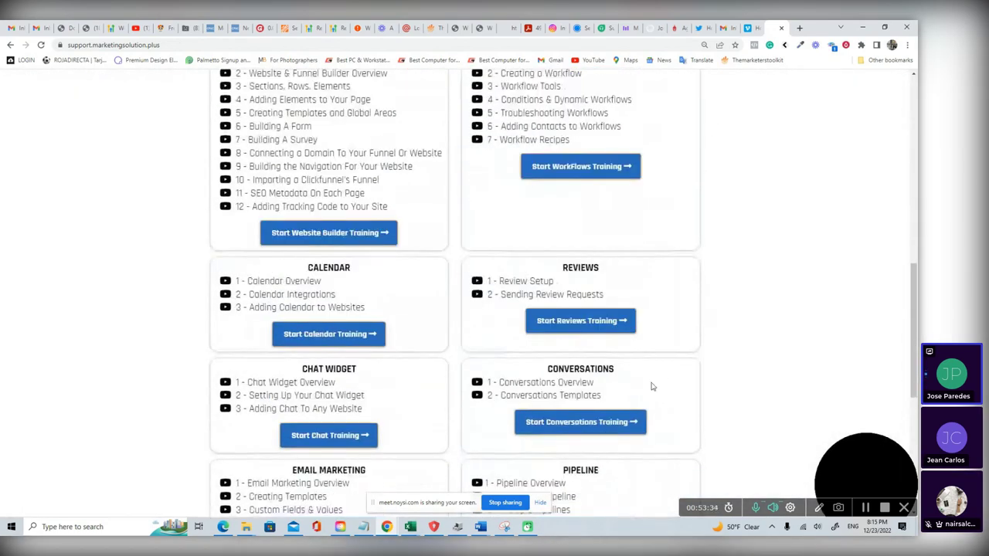
scroll(651, 387, "down", 8)
scroll(710, 92, "up", 6)
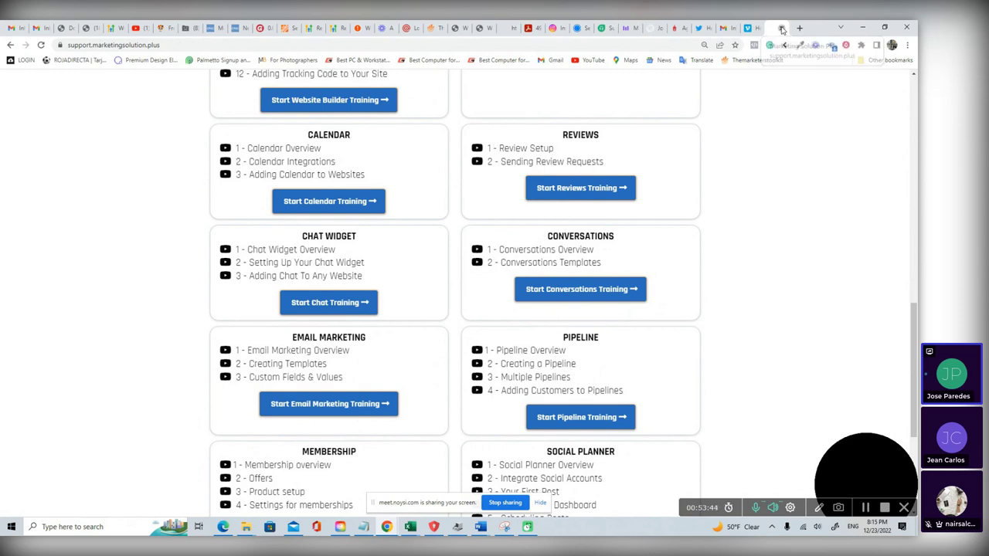
left_click(782, 28)
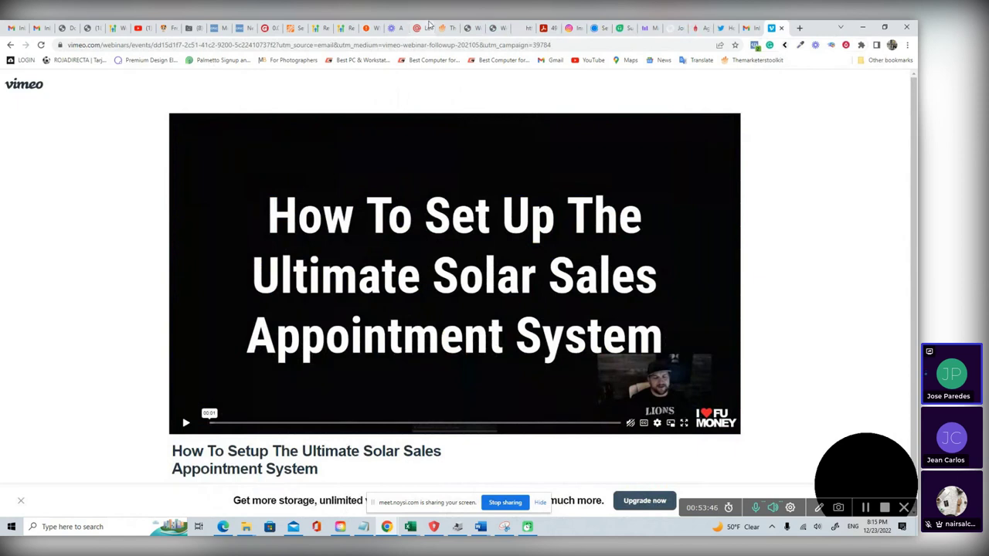
- From the automation page, switch to the Sun Solar Energy sub-account and show its Funnels list
left_click(468, 34)
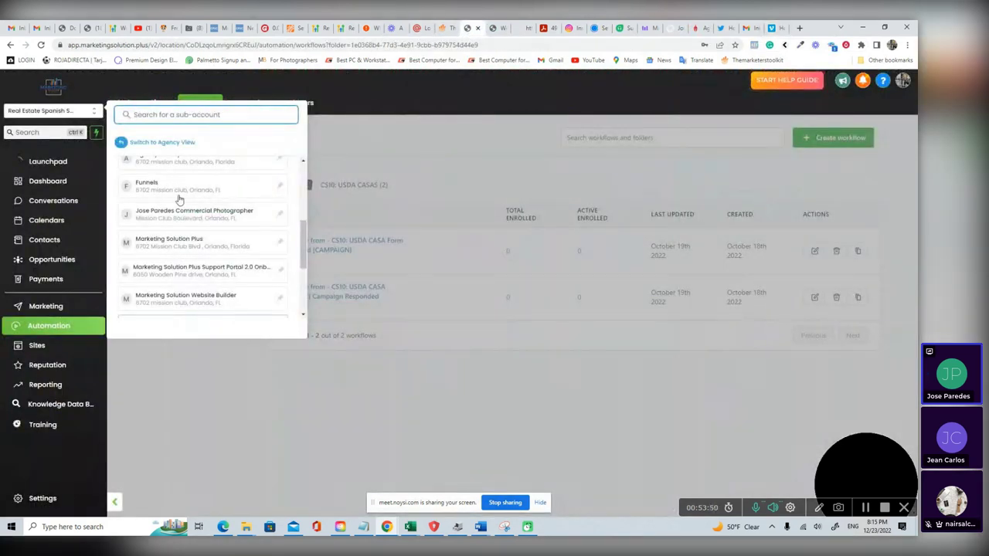
scroll(185, 209, "down", 3)
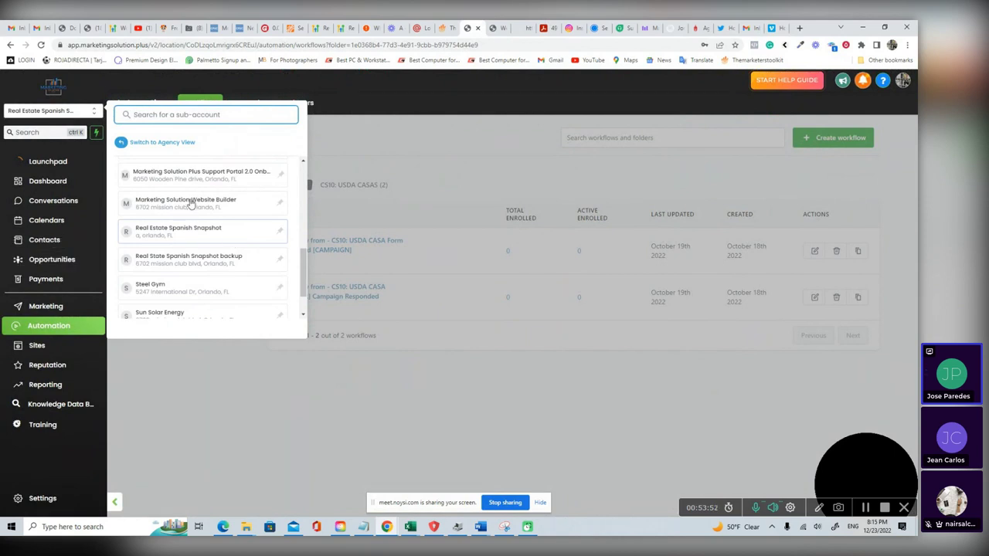
scroll(224, 242, "down", 2)
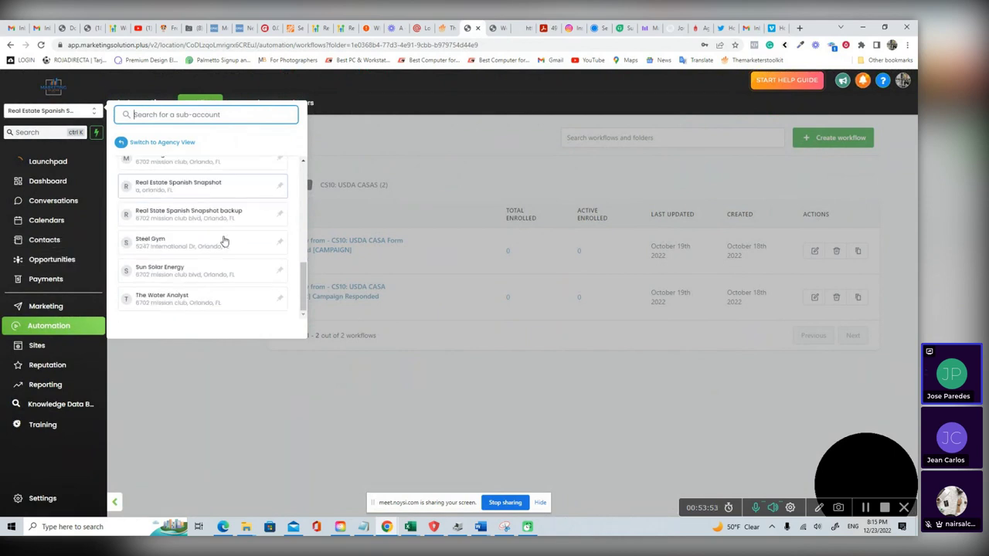
left_click(167, 272)
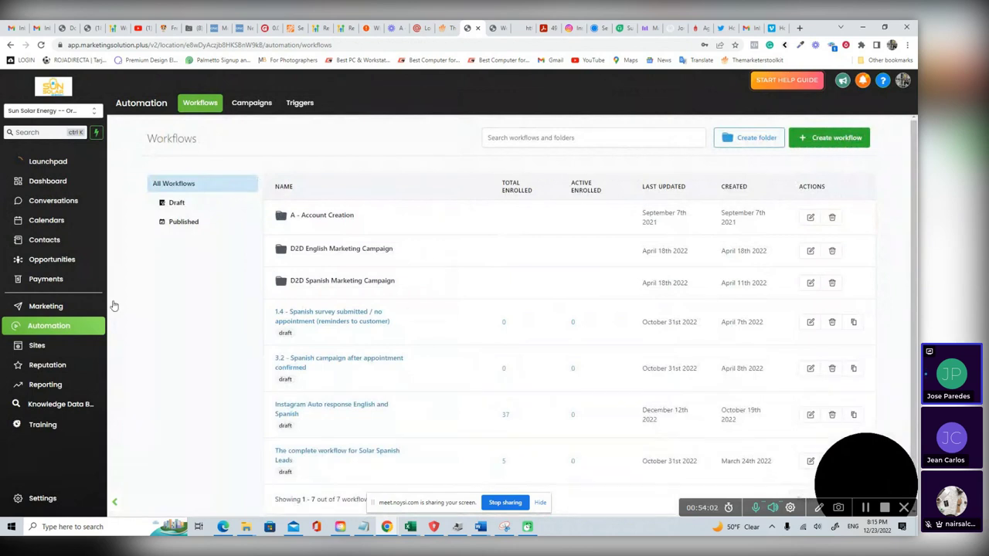
scroll(405, 324, "down", 1)
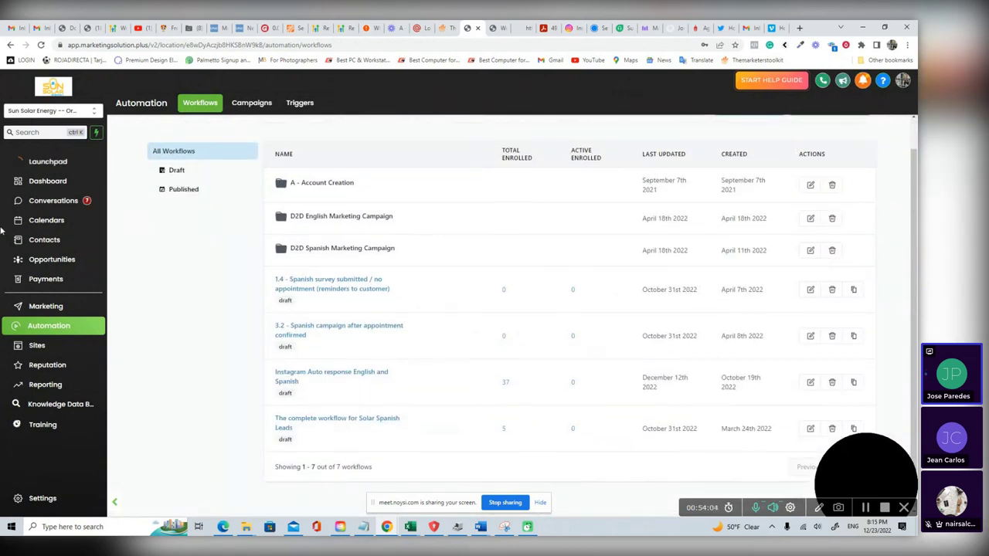
left_click(35, 346)
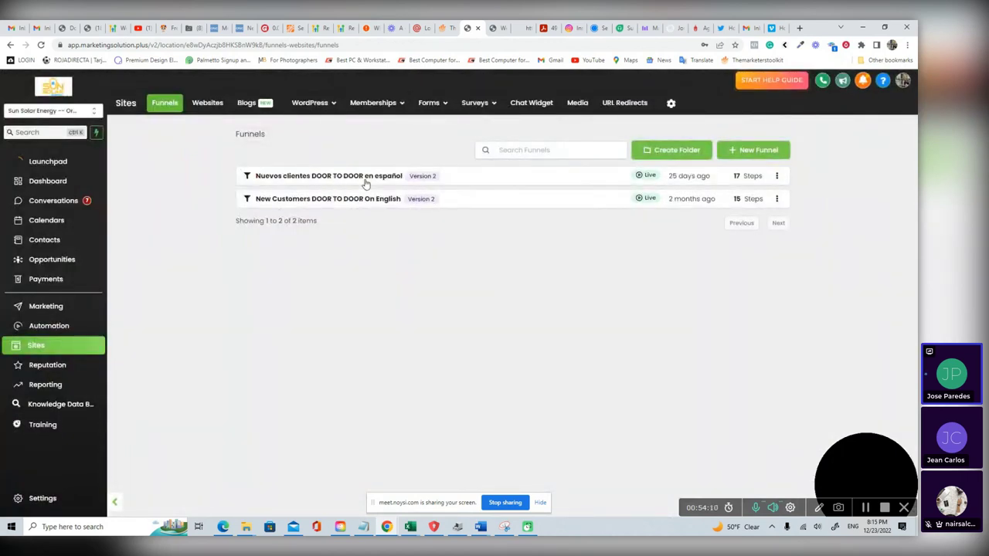
- In Nuevos clientes DOOR TO DOOR en español, view 2 - Calendario, then preview Video 1 live
left_click(365, 182)
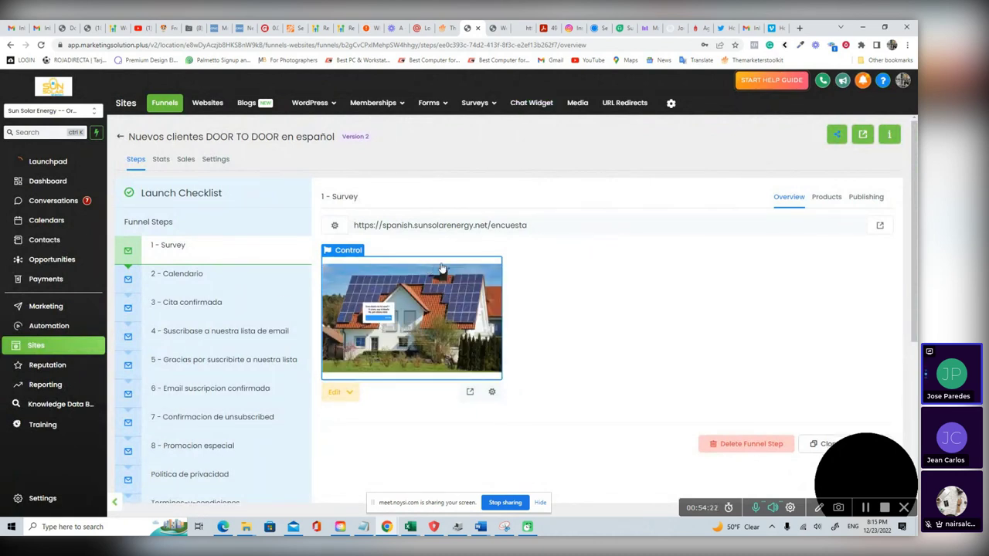
left_click(186, 277)
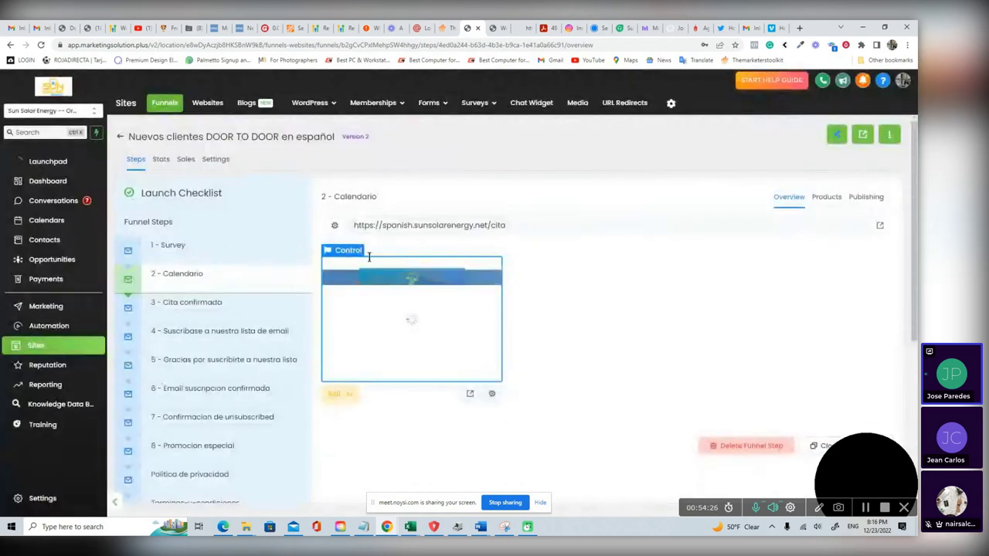
scroll(274, 350, "down", 2)
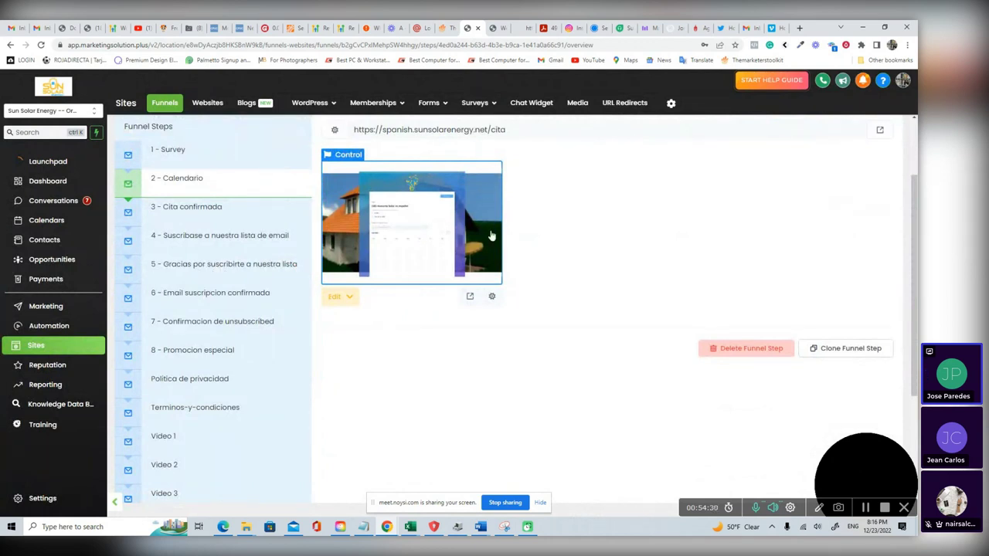
scroll(240, 380, "down", 2)
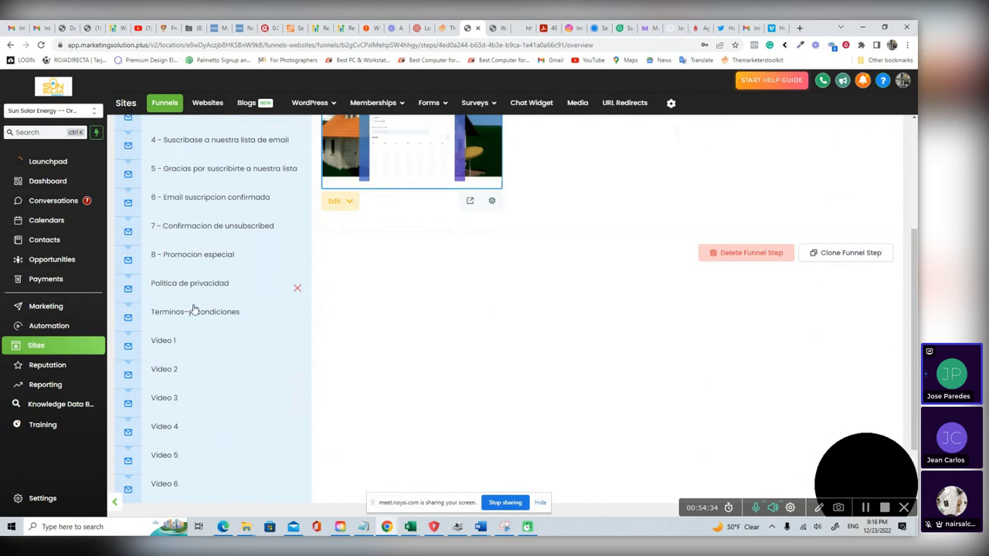
left_click(163, 345)
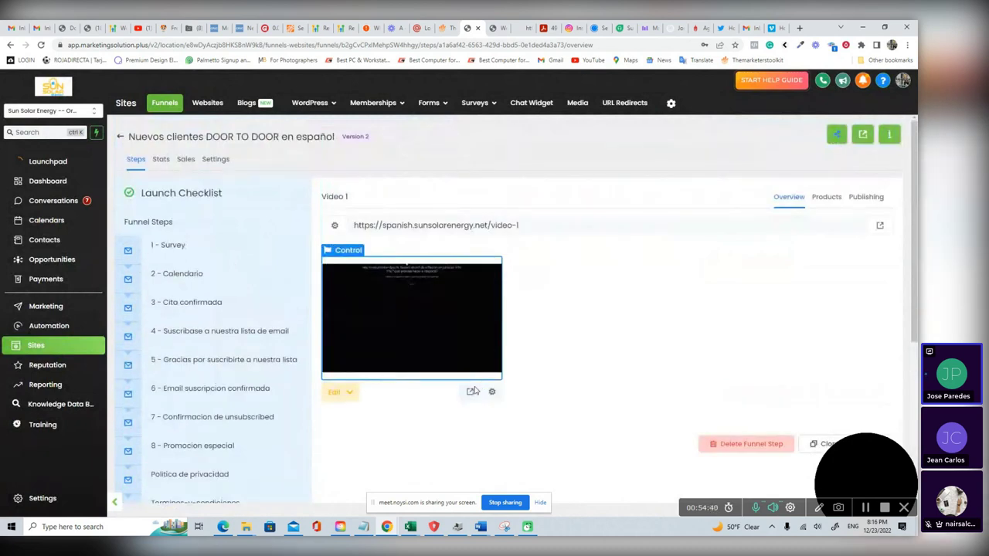
left_click(471, 392)
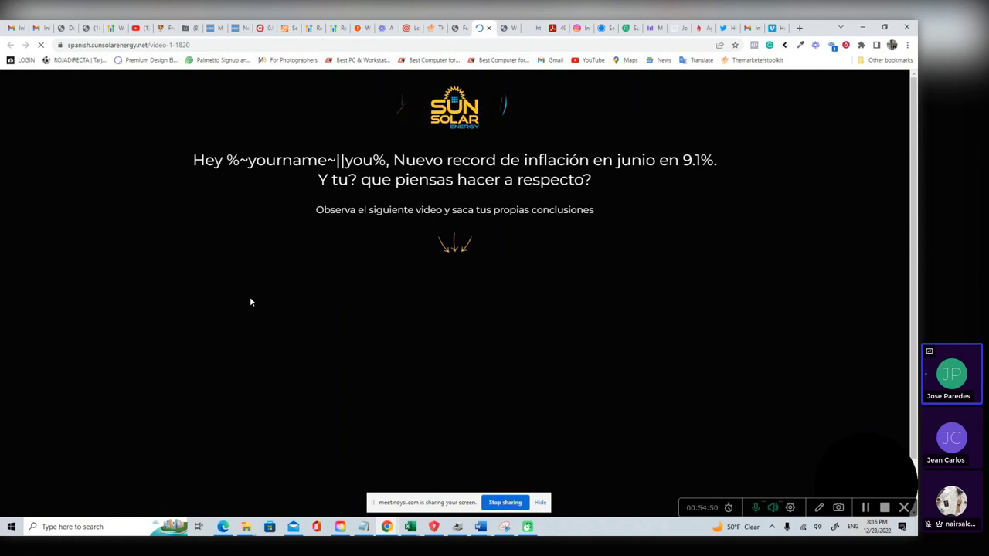
- Play the embedded inflation video (CNBC clip) on the Video 1 page, then return to the top
scroll(606, 298, "down", 1)
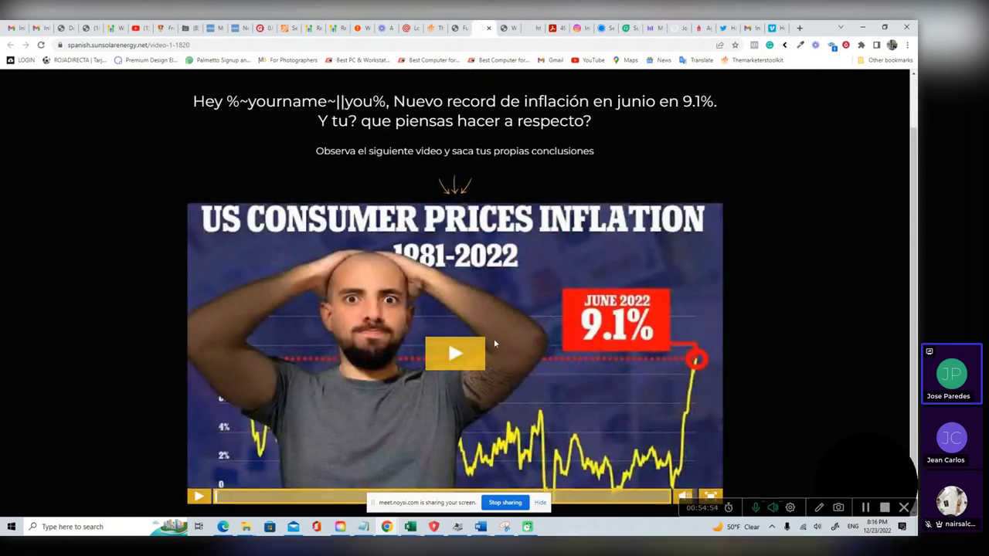
left_click(453, 357)
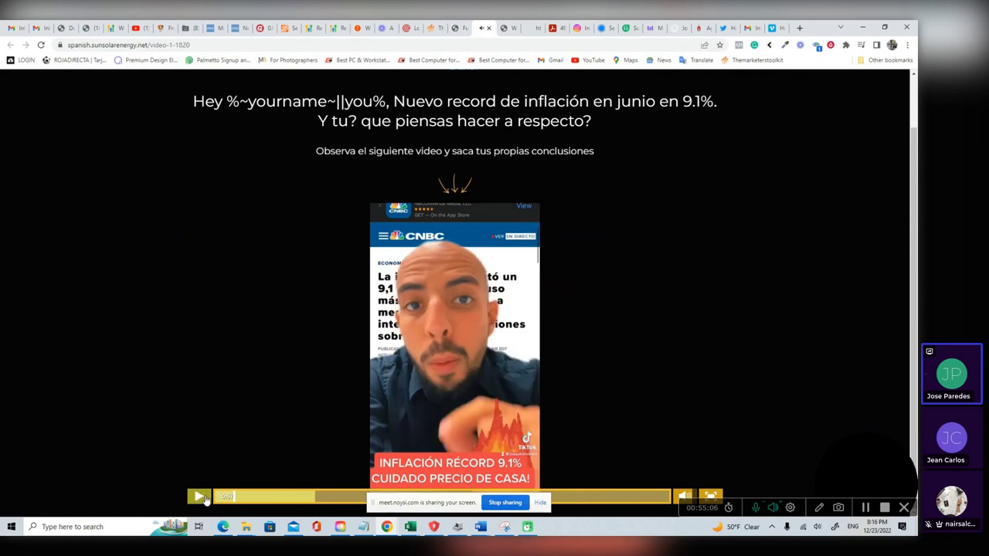
scroll(386, 160, "up", 1)
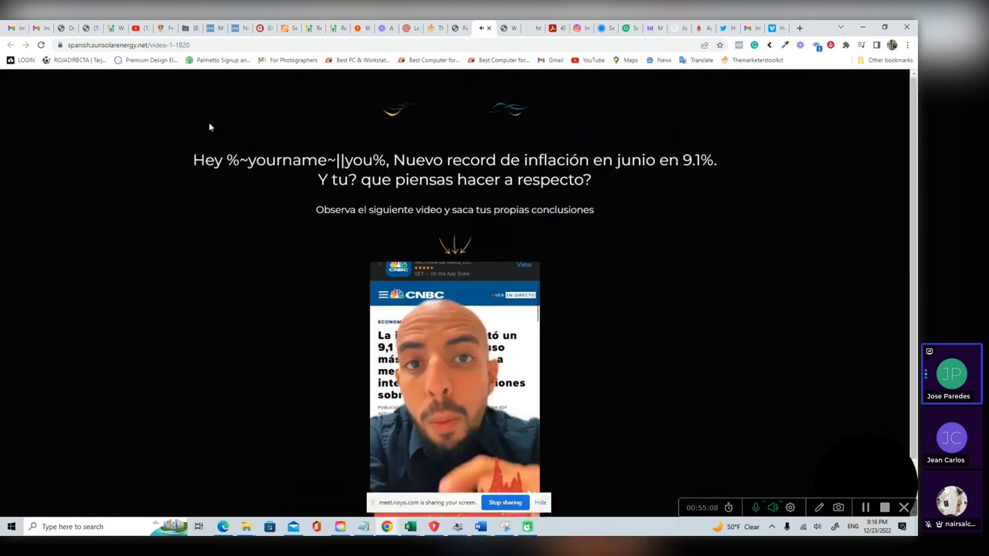